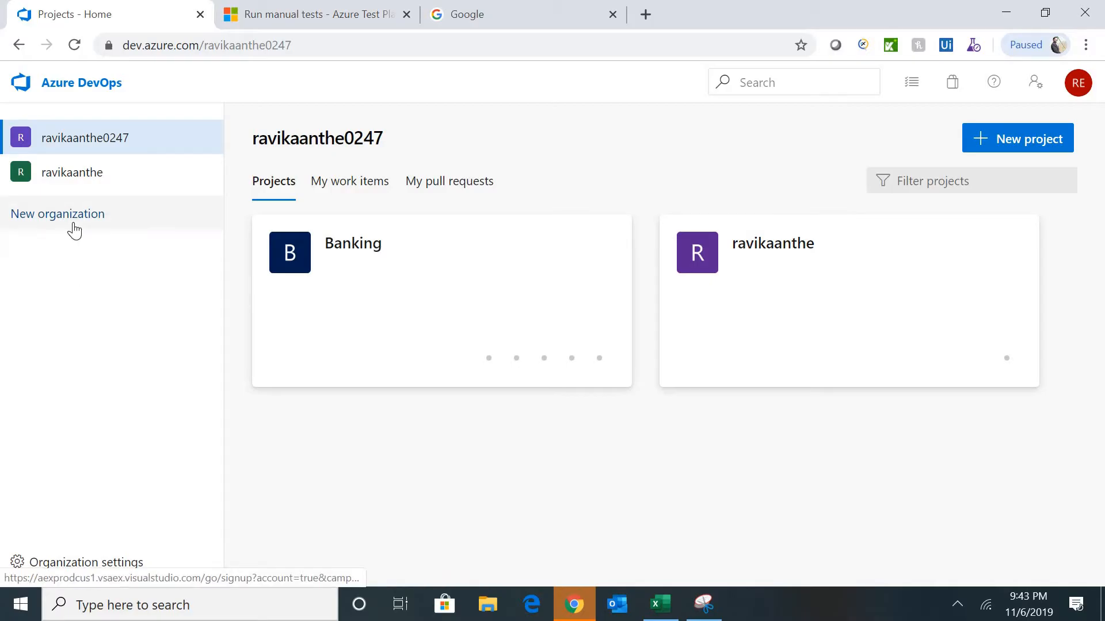
- Create a new organization, keeping the suggested name and the Central US region
click(74, 224)
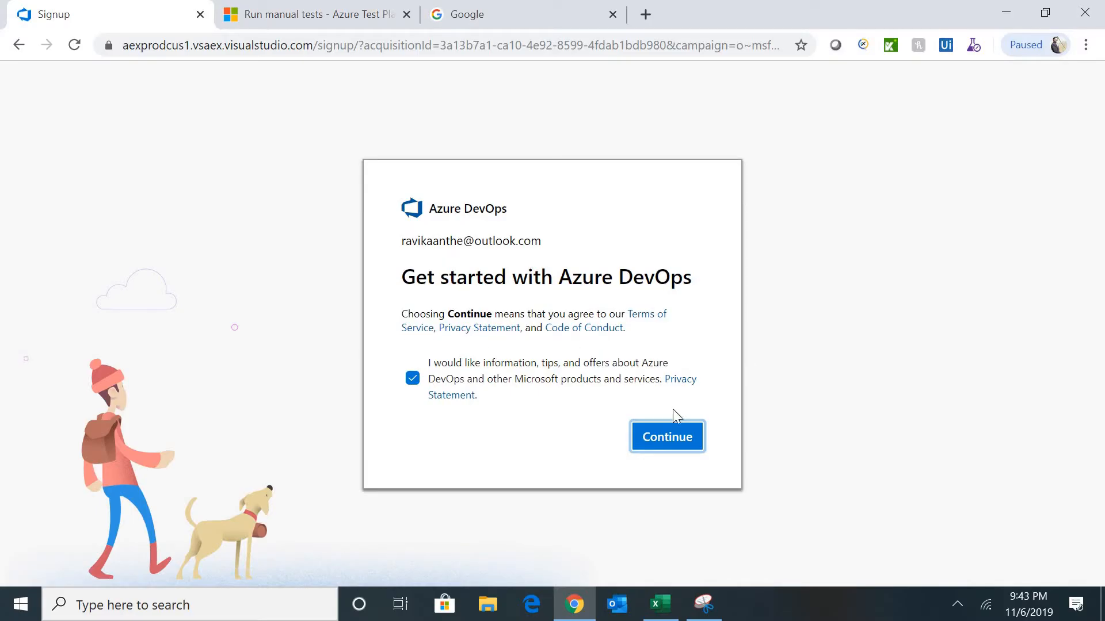
click(671, 439)
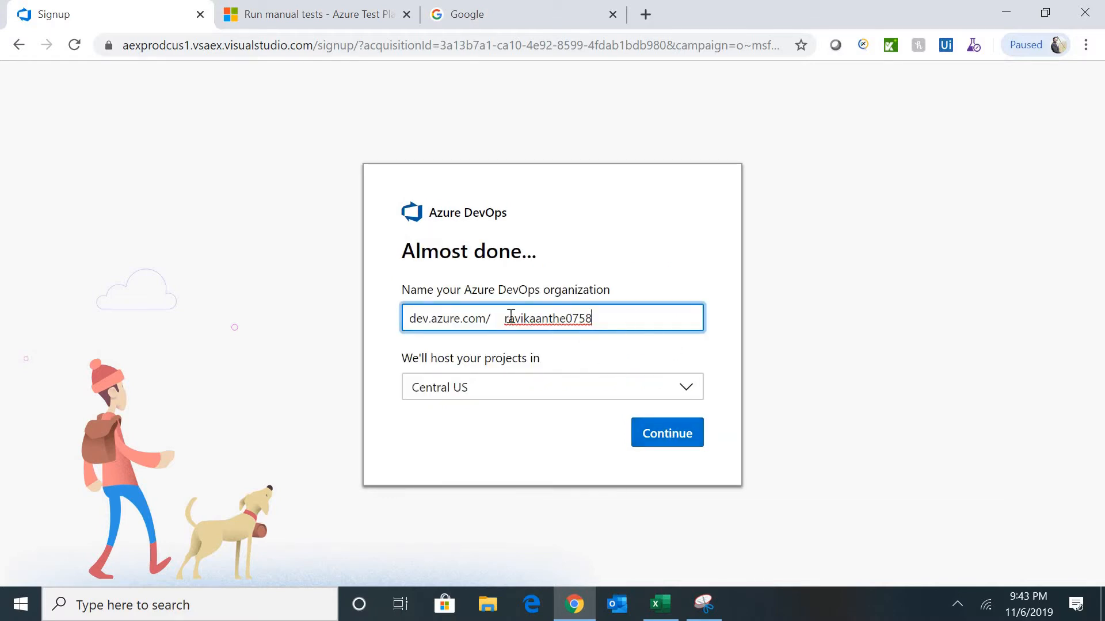
double_click(554, 320)
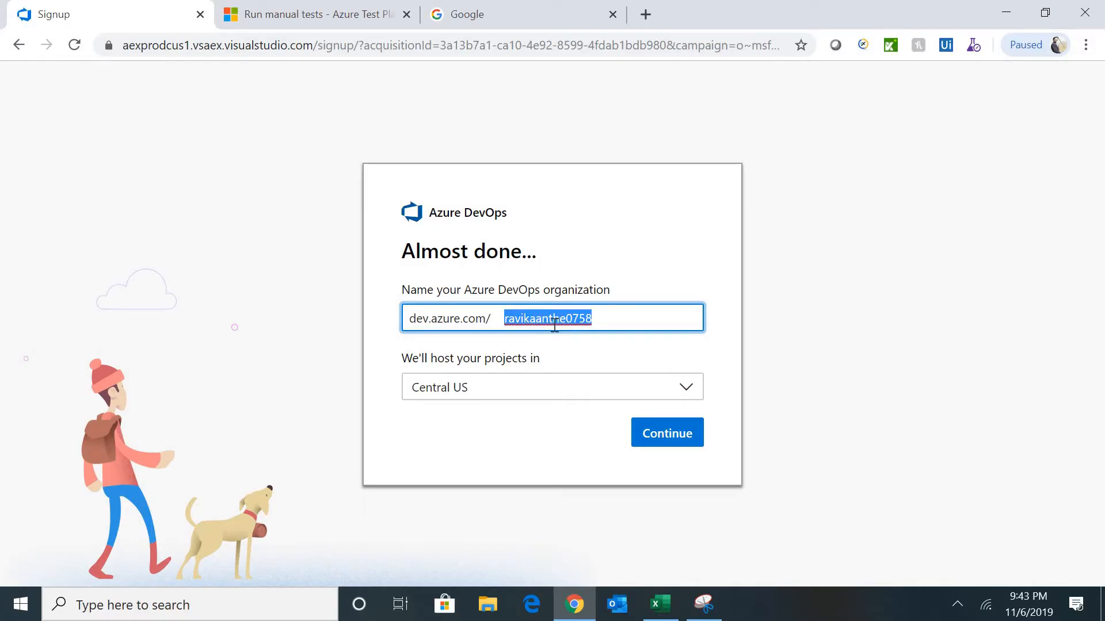
click(635, 315)
double_click(547, 321)
click(618, 327)
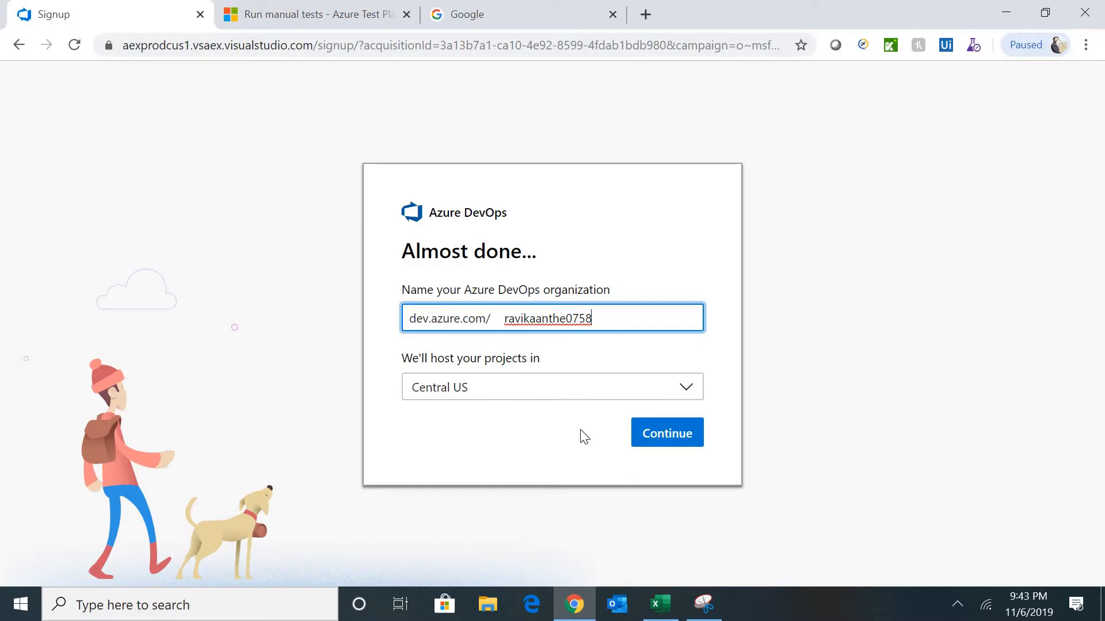
click(666, 440)
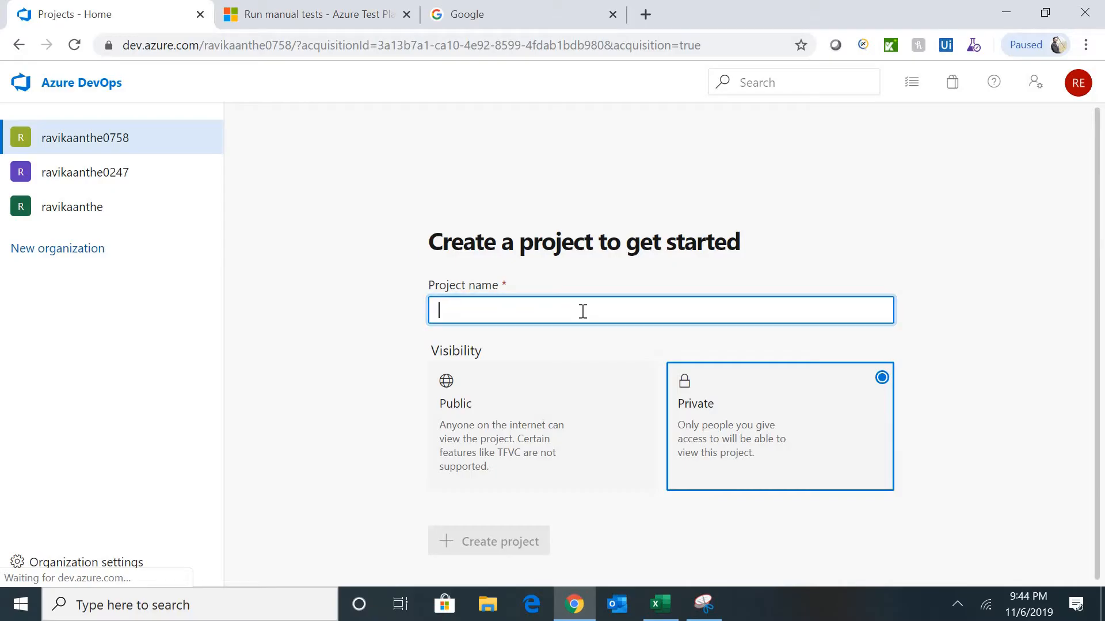
- Create the private project 'e-Commerce' and go to its settings
text(e-)
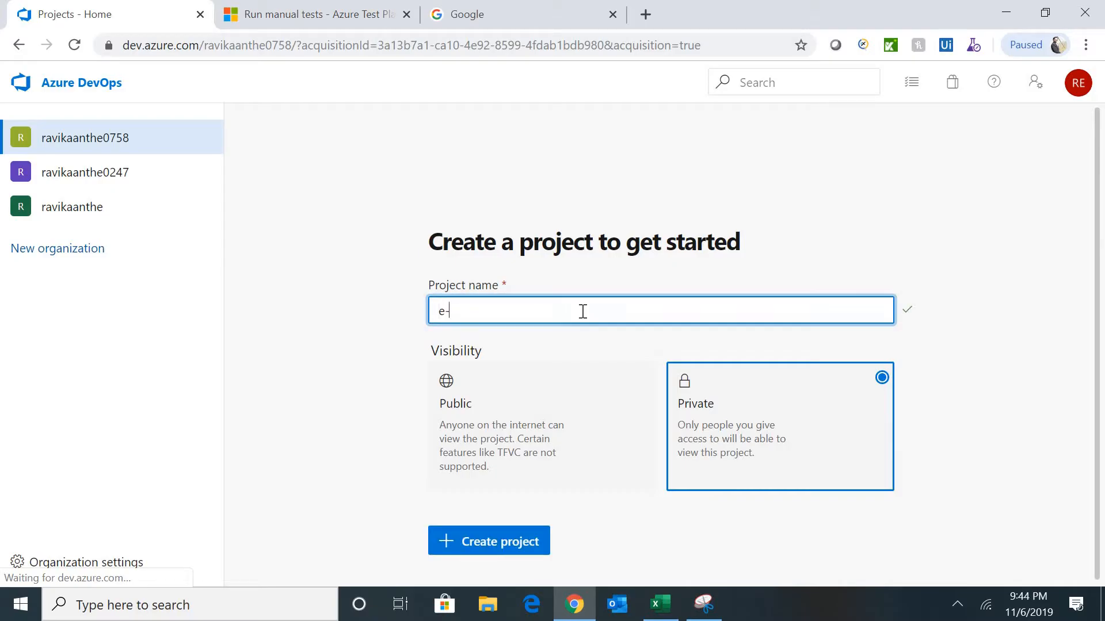
text(Commerce)
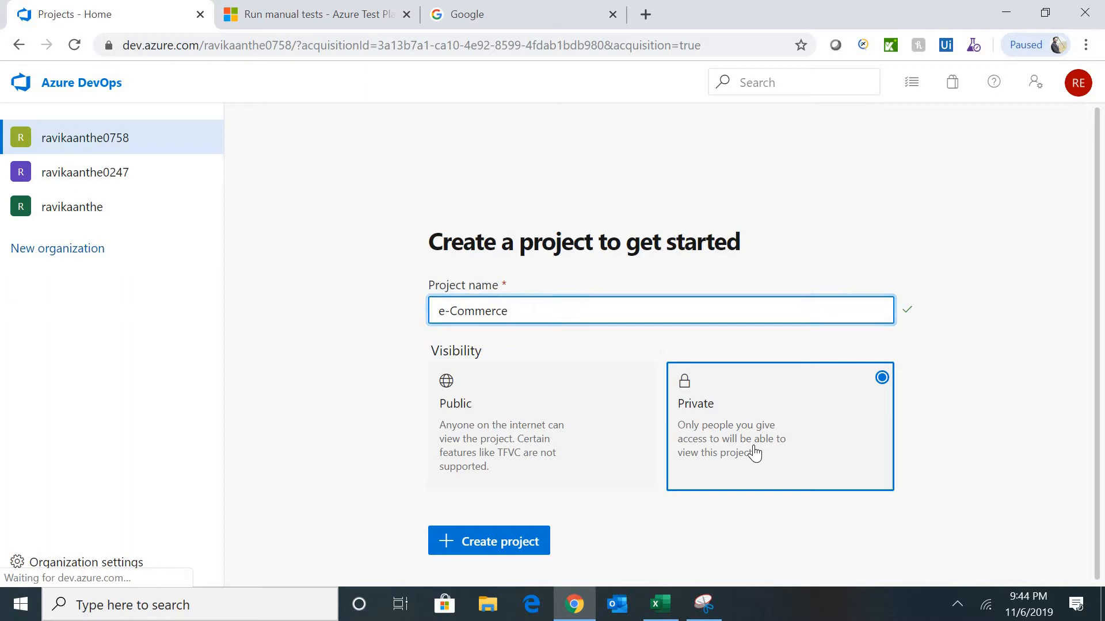
click(505, 546)
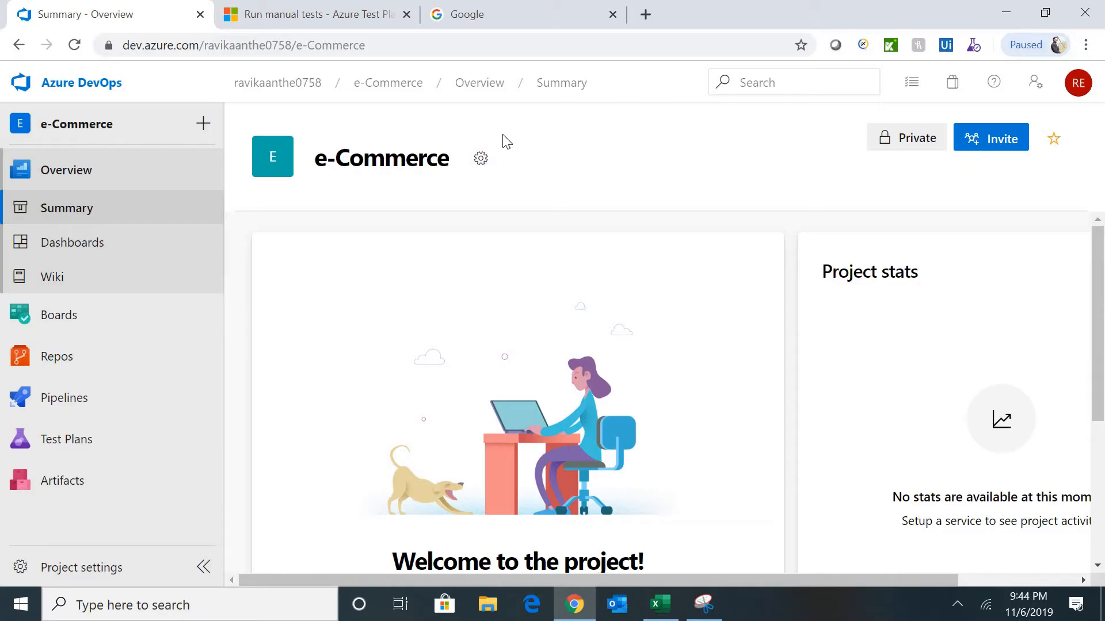
click(482, 162)
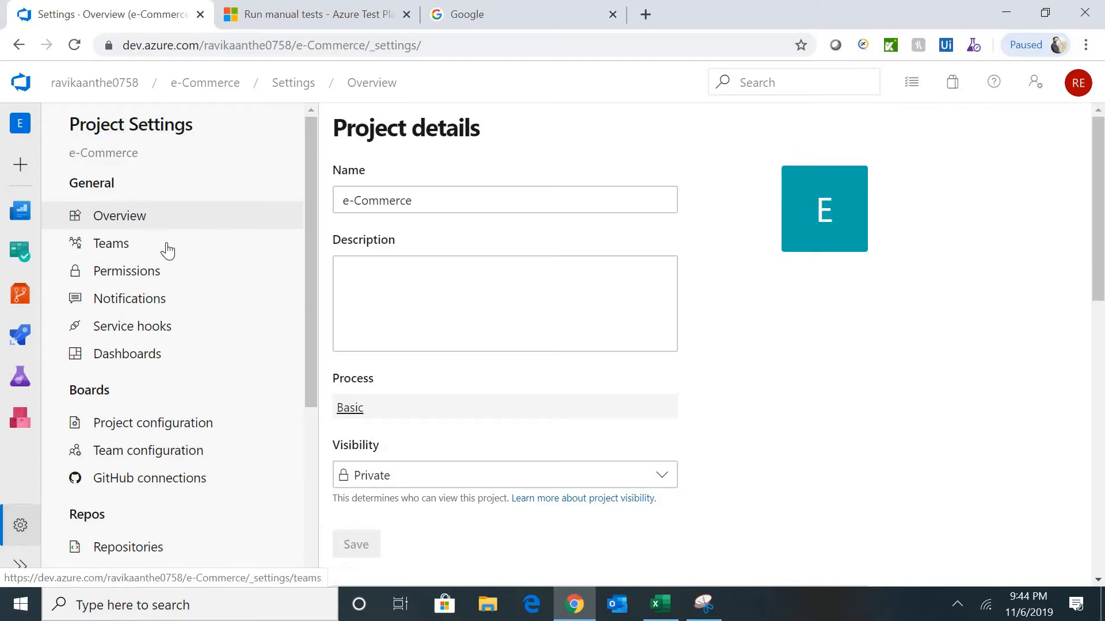
- Review the e-Commerce project details, leaving the name unchanged, and check the Basic process definition
click(127, 217)
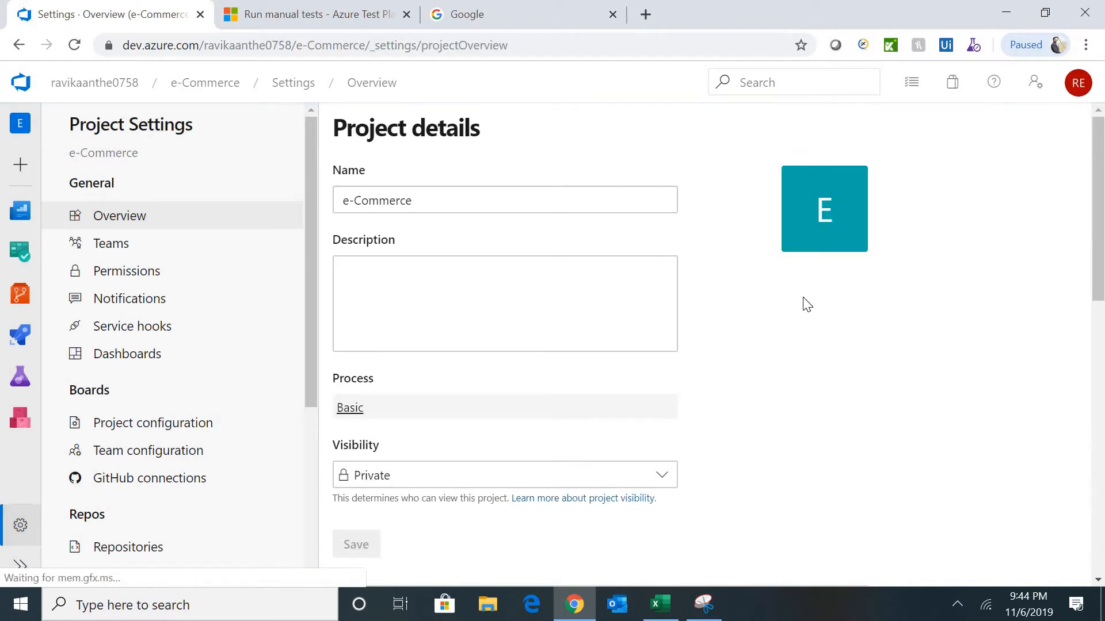
click(467, 206)
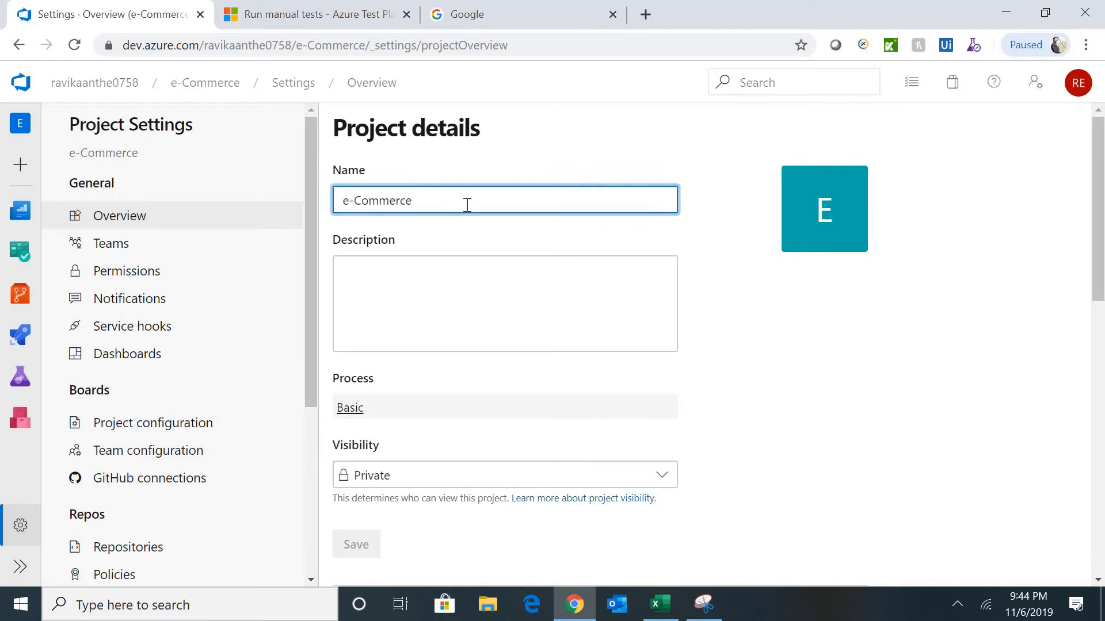
text(j)
key(BackSpace)
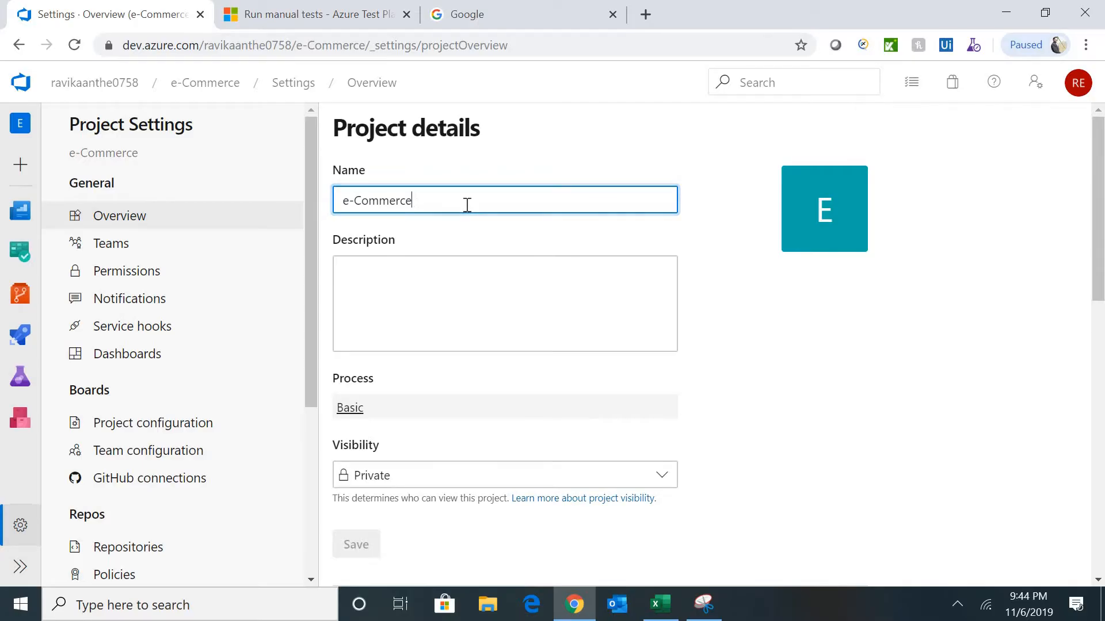
click(514, 309)
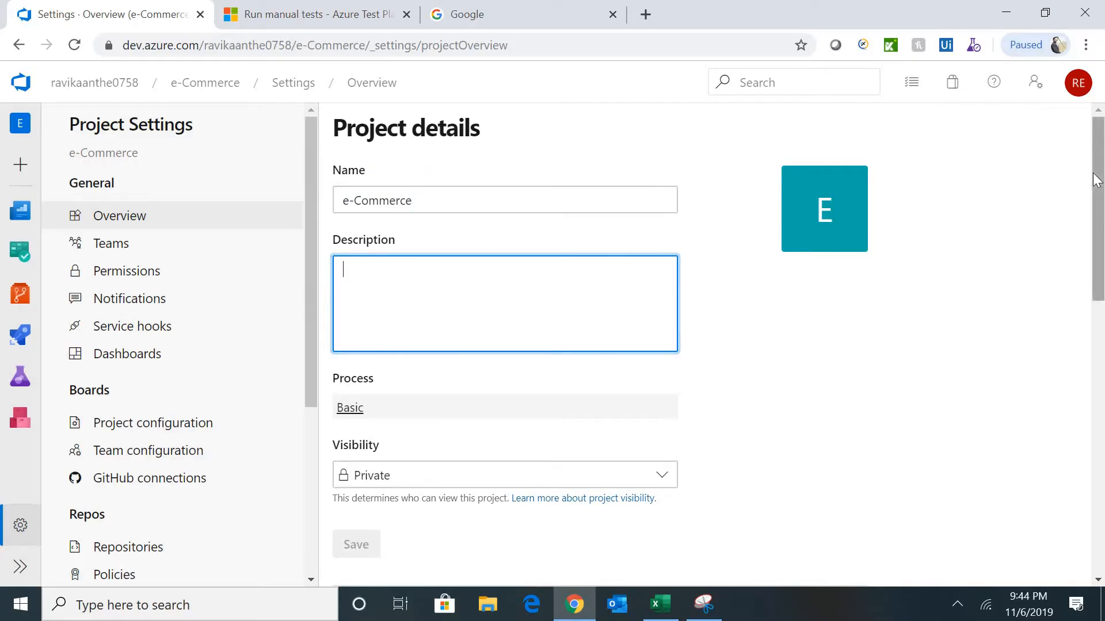
scroll(1096, 183, down, 3)
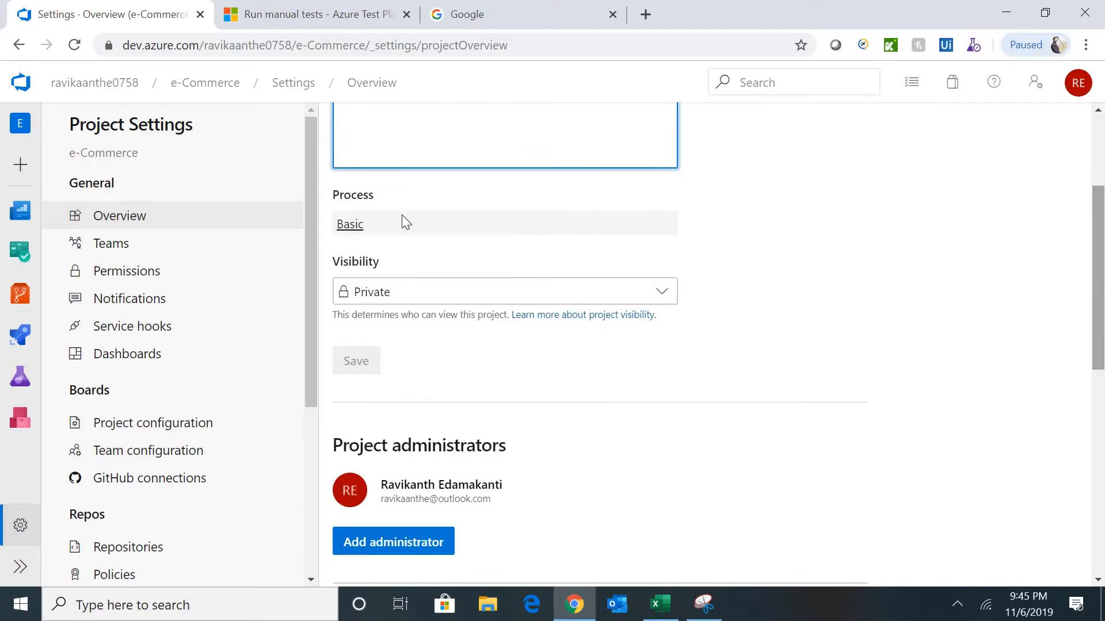
click(351, 227)
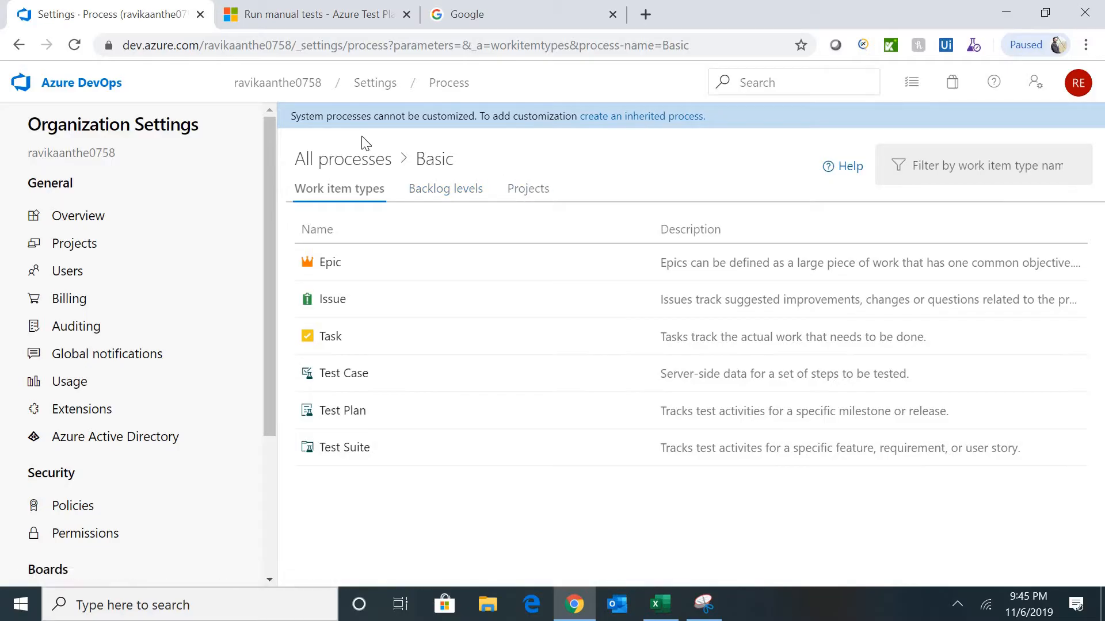
click(23, 50)
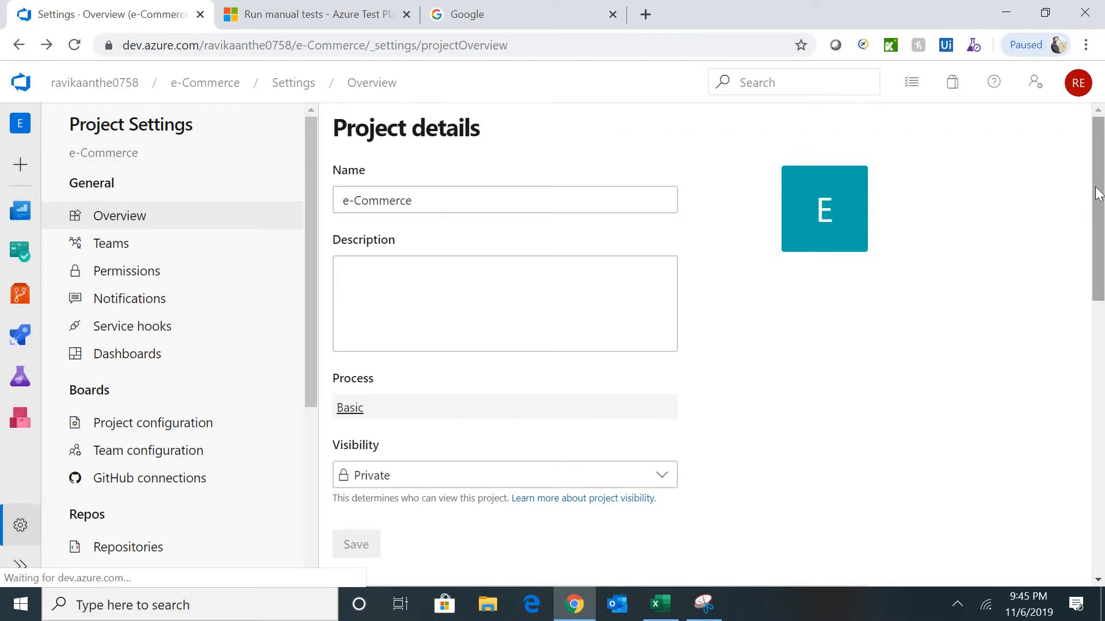
drag(1100, 215, 1101, 280)
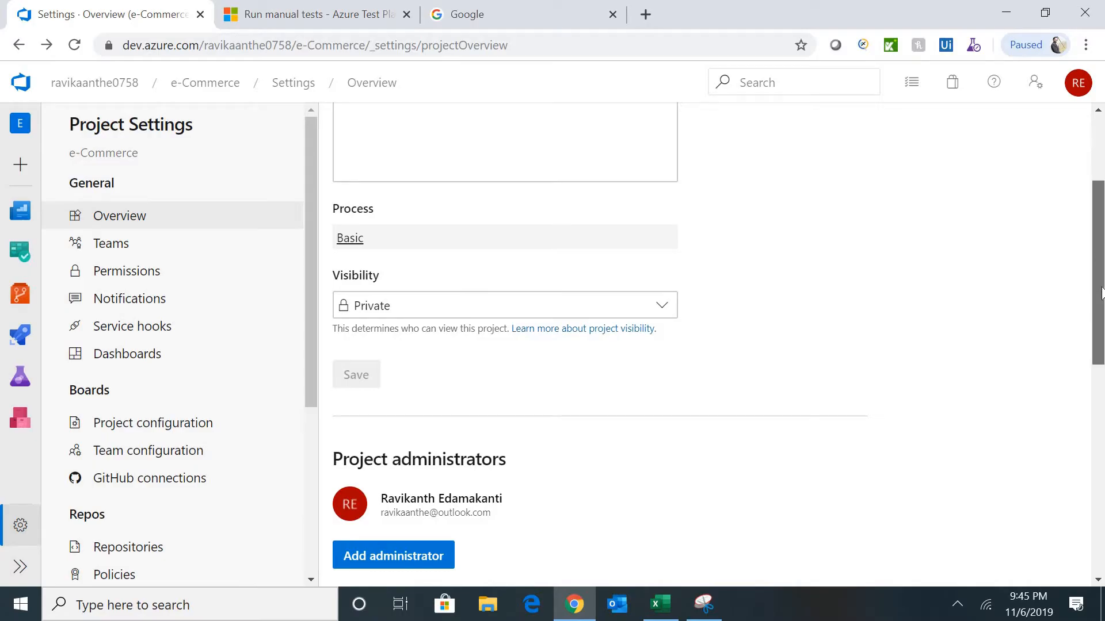
drag(1101, 257, 1101, 340)
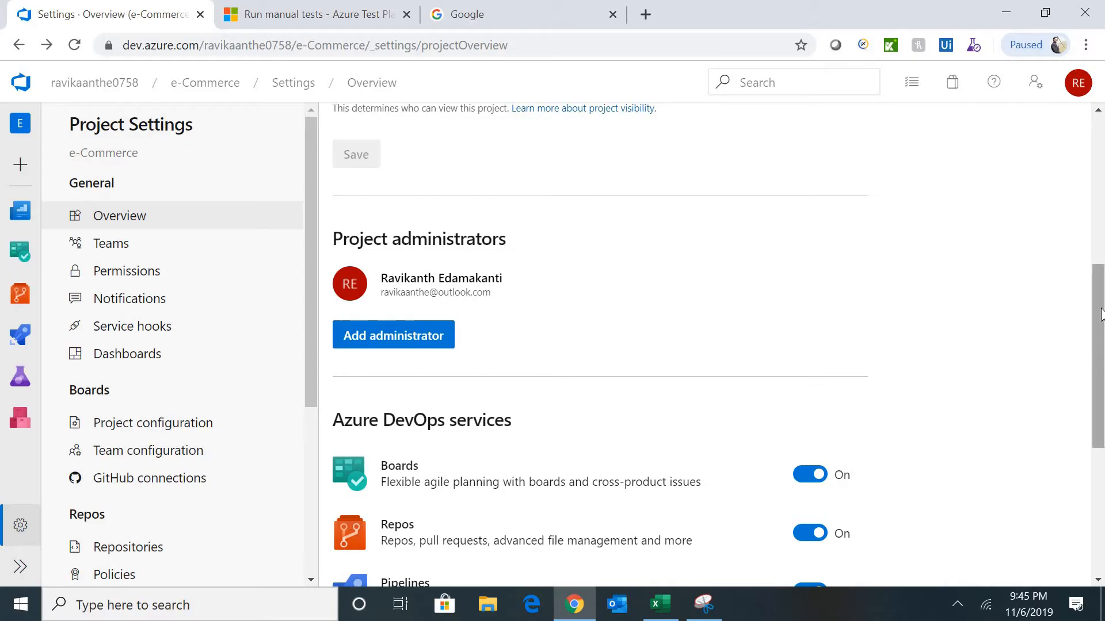
drag(1103, 316, 1103, 417)
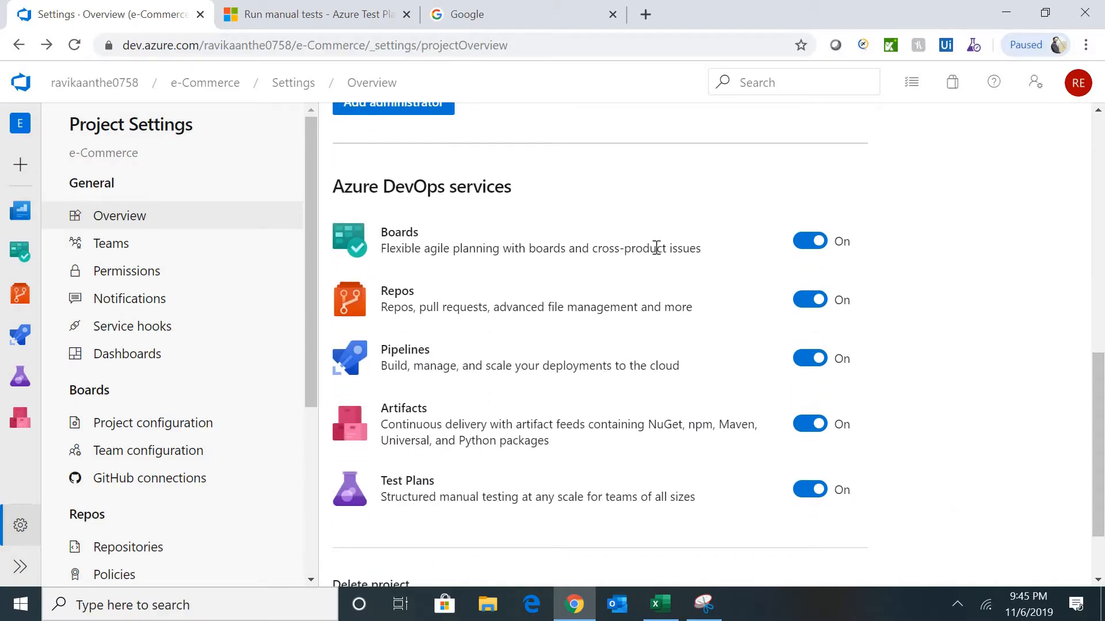
click(803, 244)
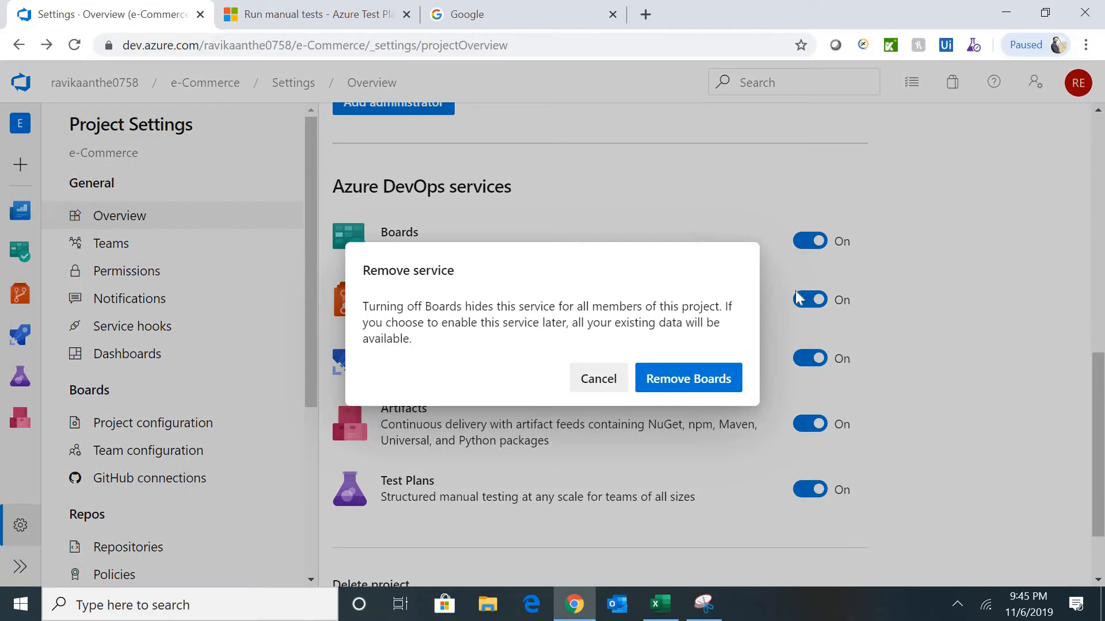
click(594, 377)
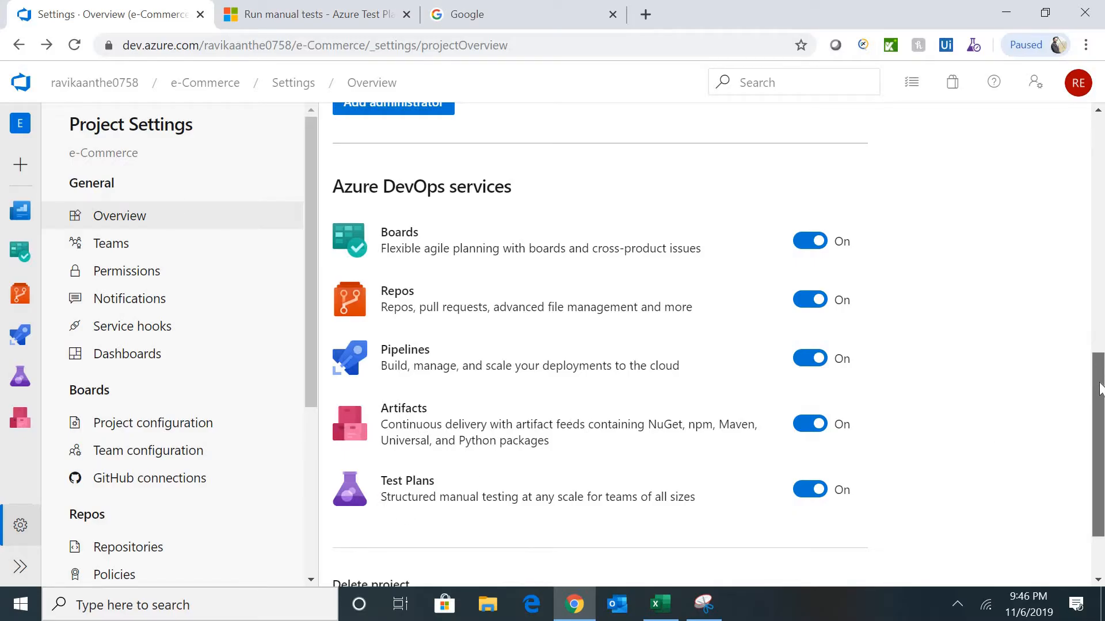
drag(1103, 351, 1103, 432)
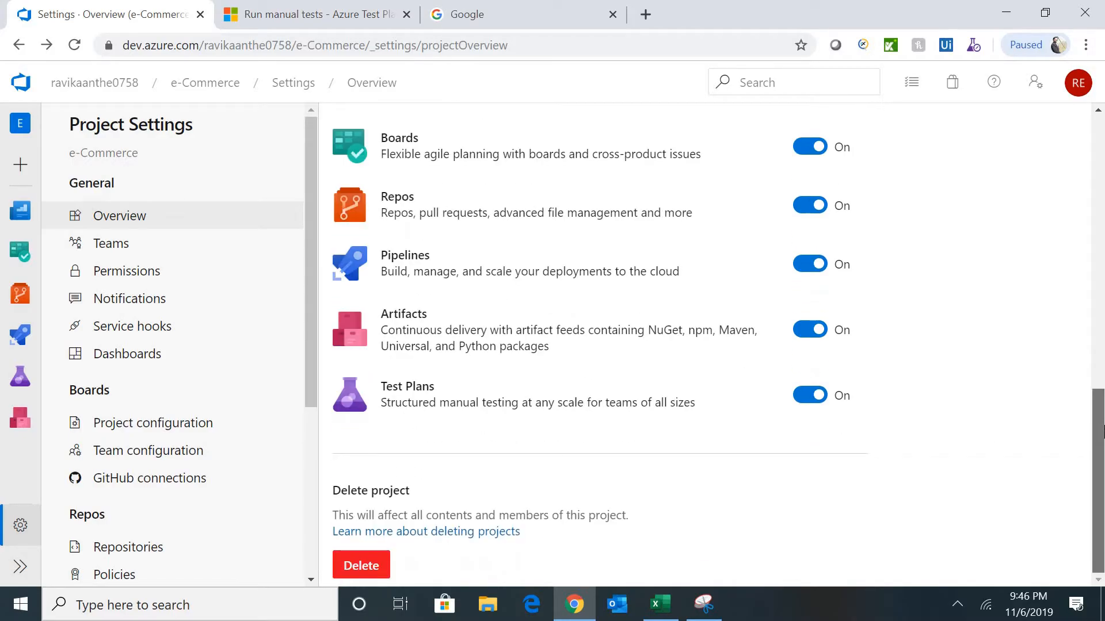
click(375, 565)
drag(1091, 422, 1084, 175)
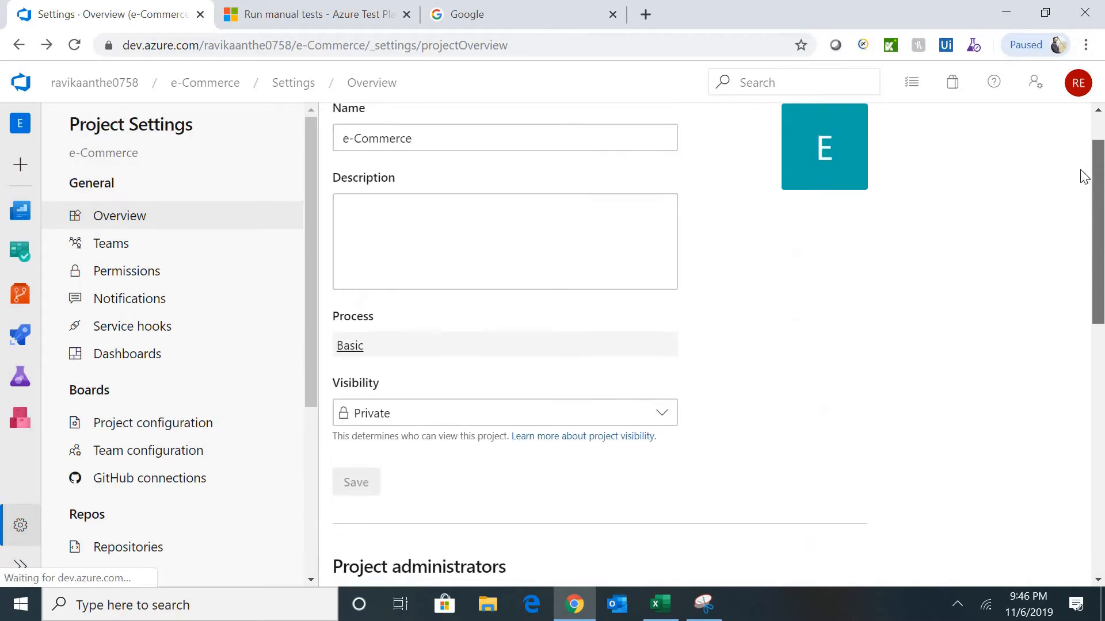
- Create a new team named 'QA Team' and view its profile
click(133, 252)
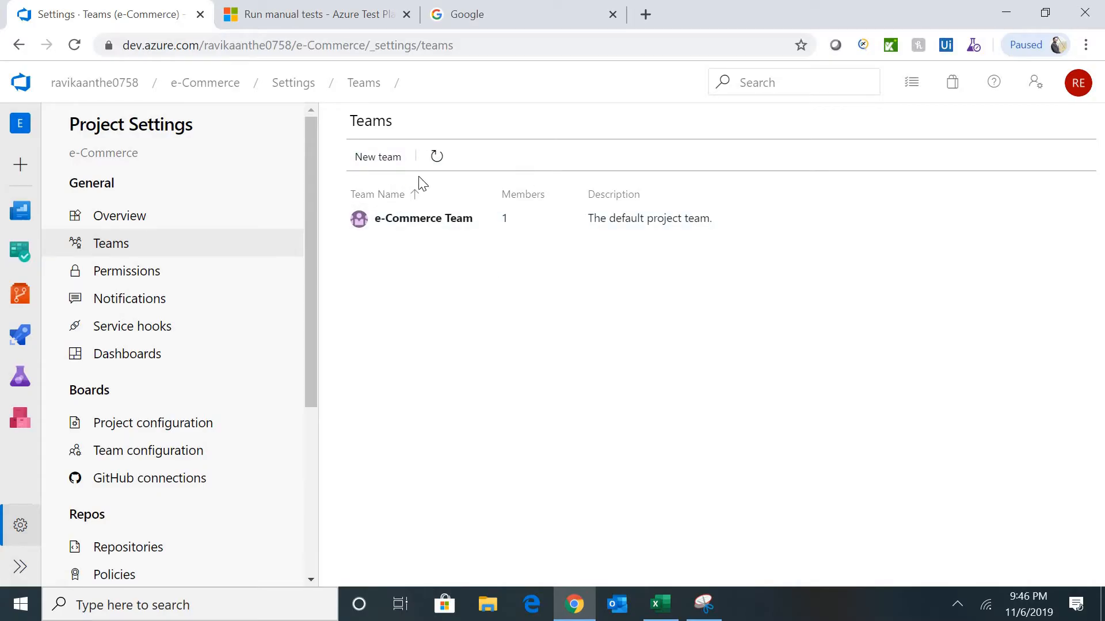
click(381, 167)
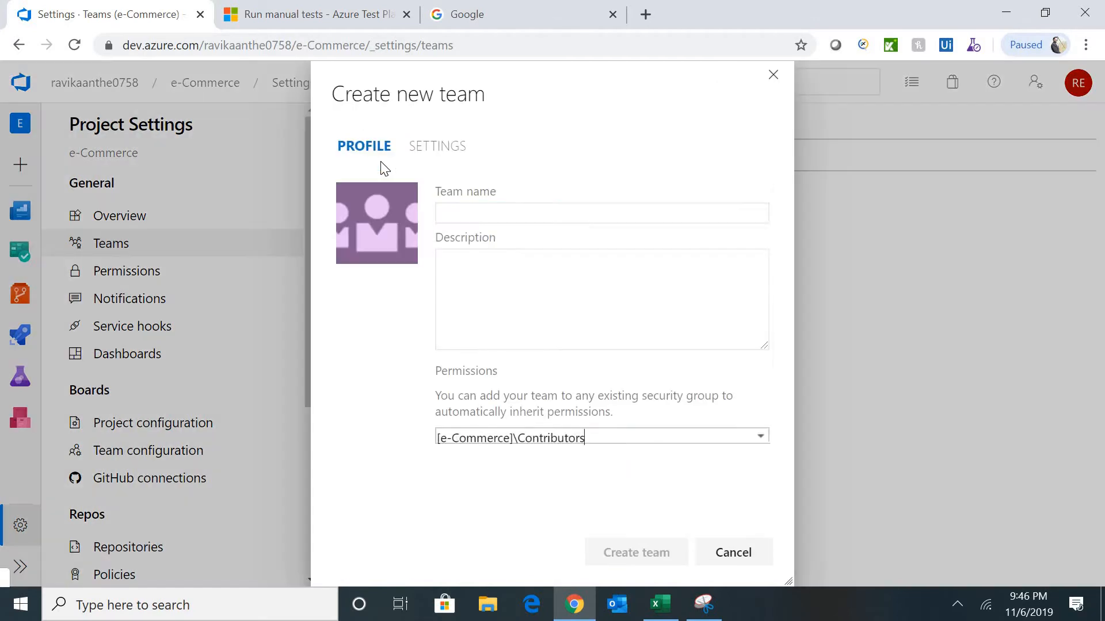
text(Tes)
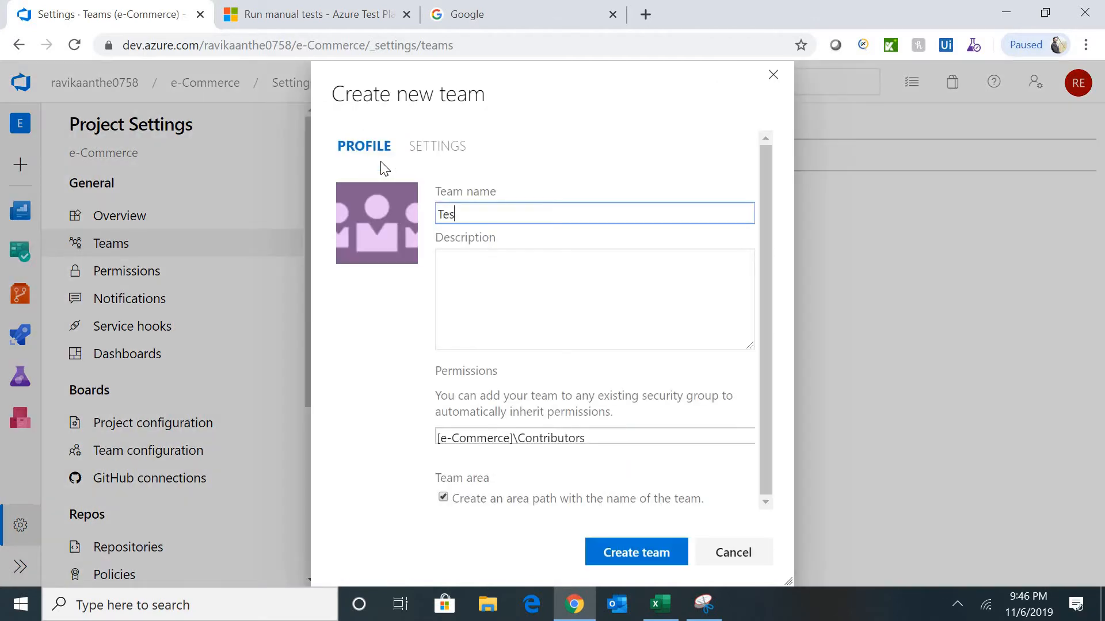
key(BackSpace)
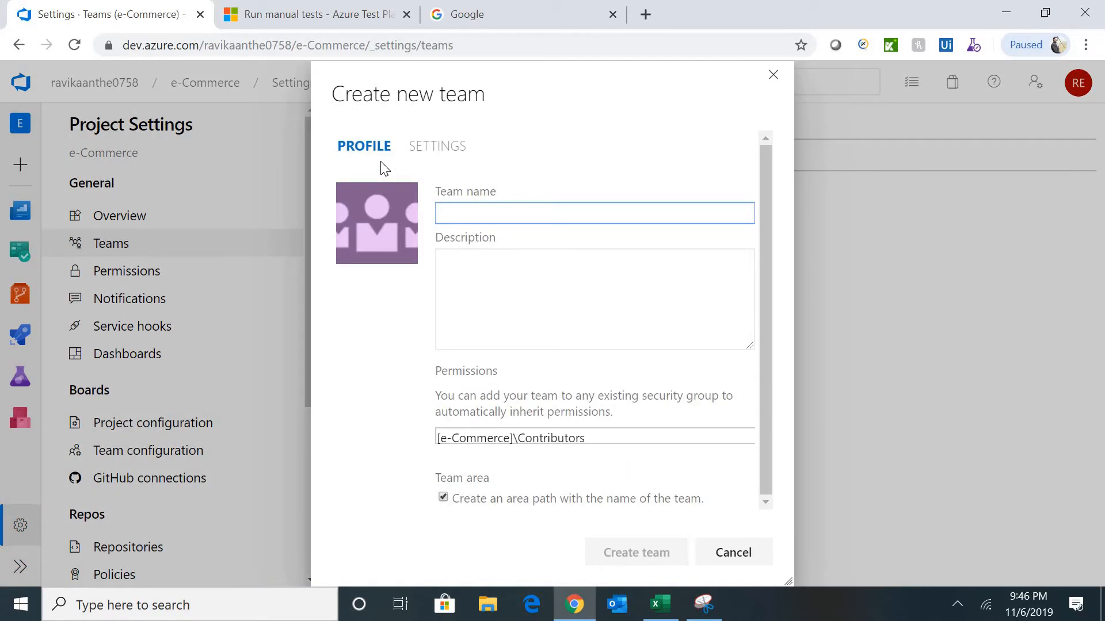
text(QA Team)
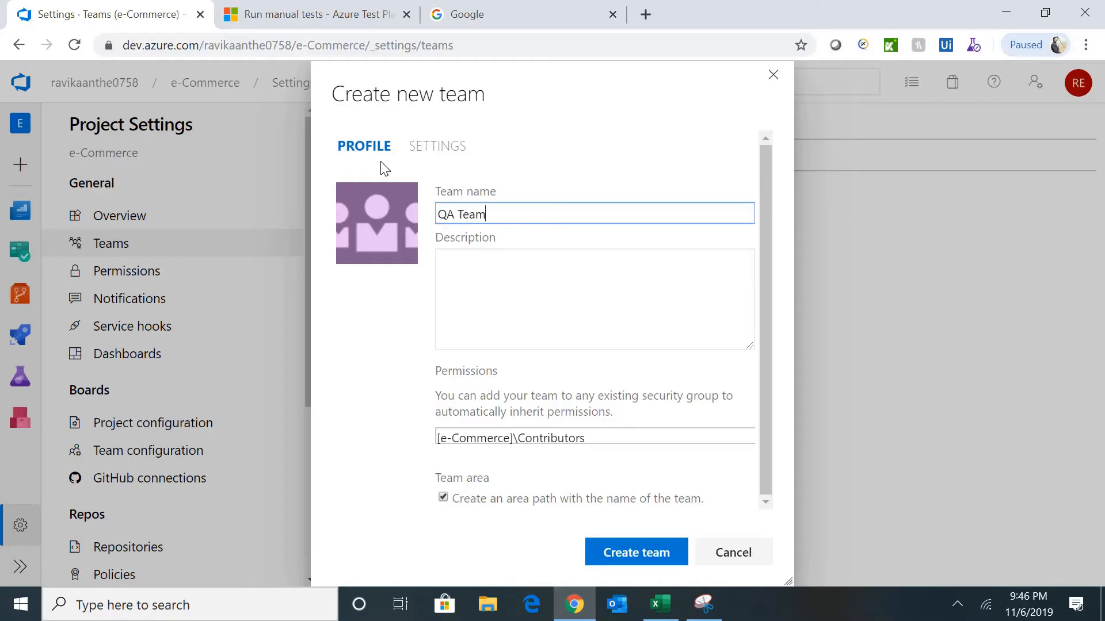
click(647, 552)
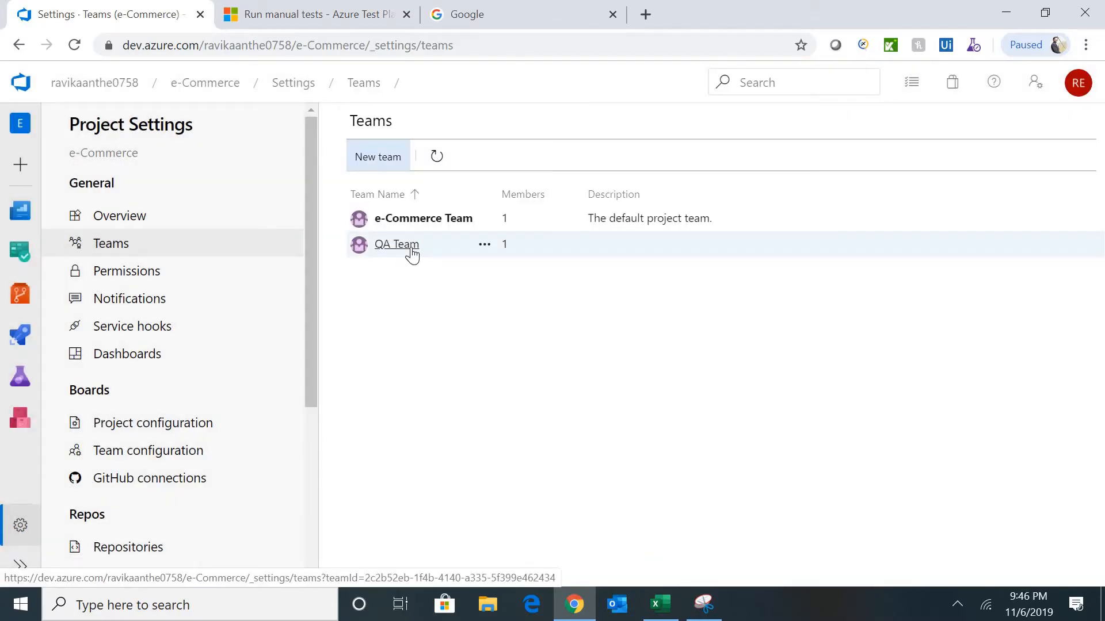
click(412, 255)
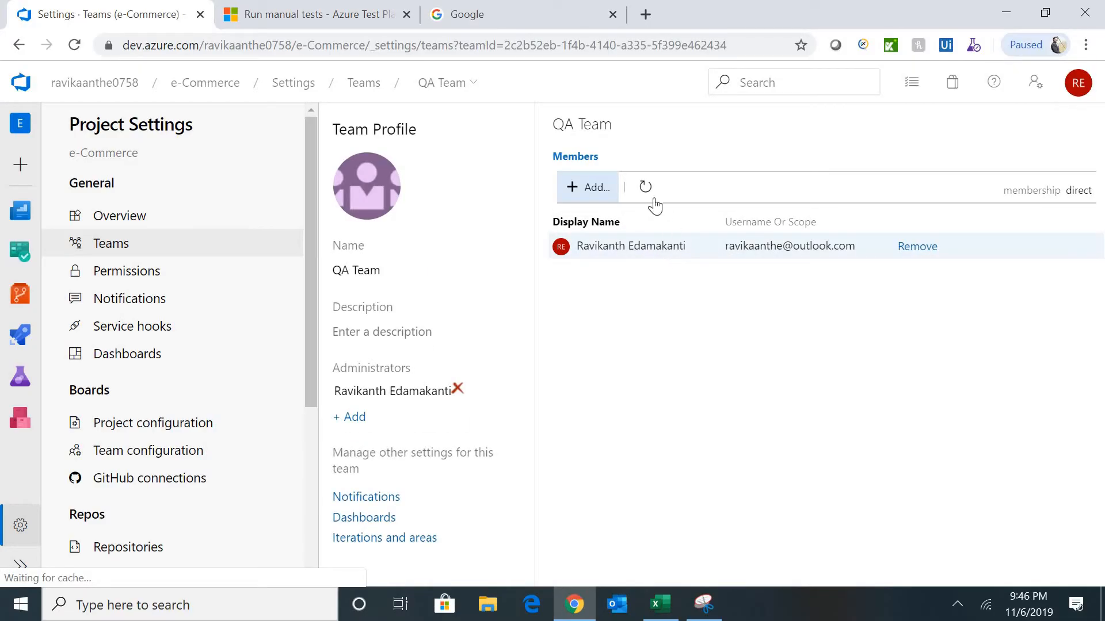
- Search for a QA Team member, cancel without adding anyone, and return to the Projects home
click(577, 191)
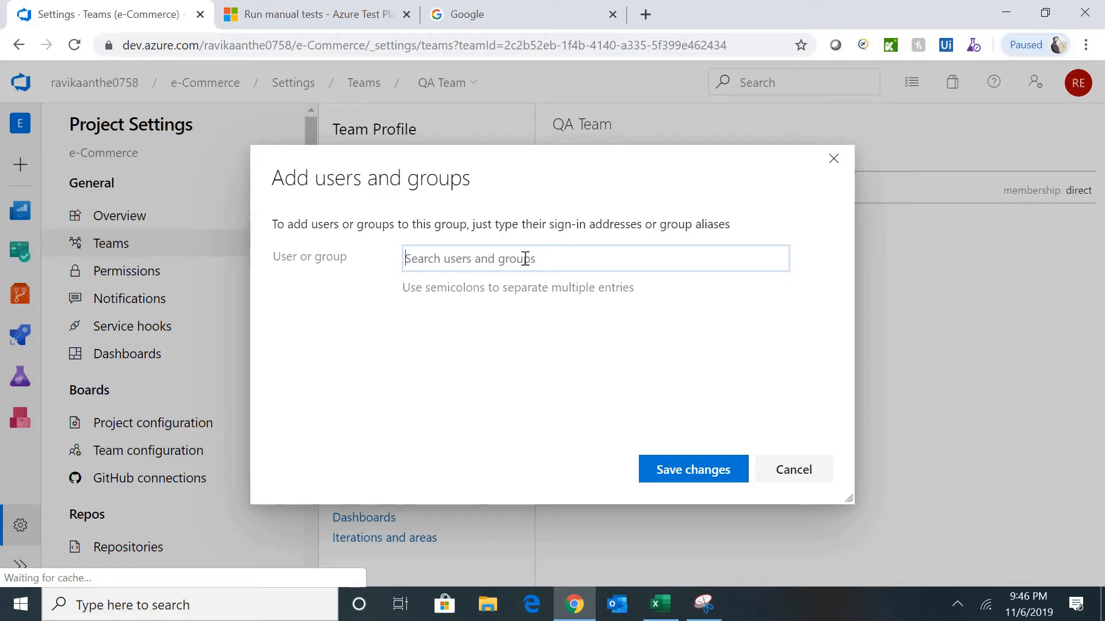
text(jai)
key(BackSpace)
key(BackSpace)
key(BackSpace)
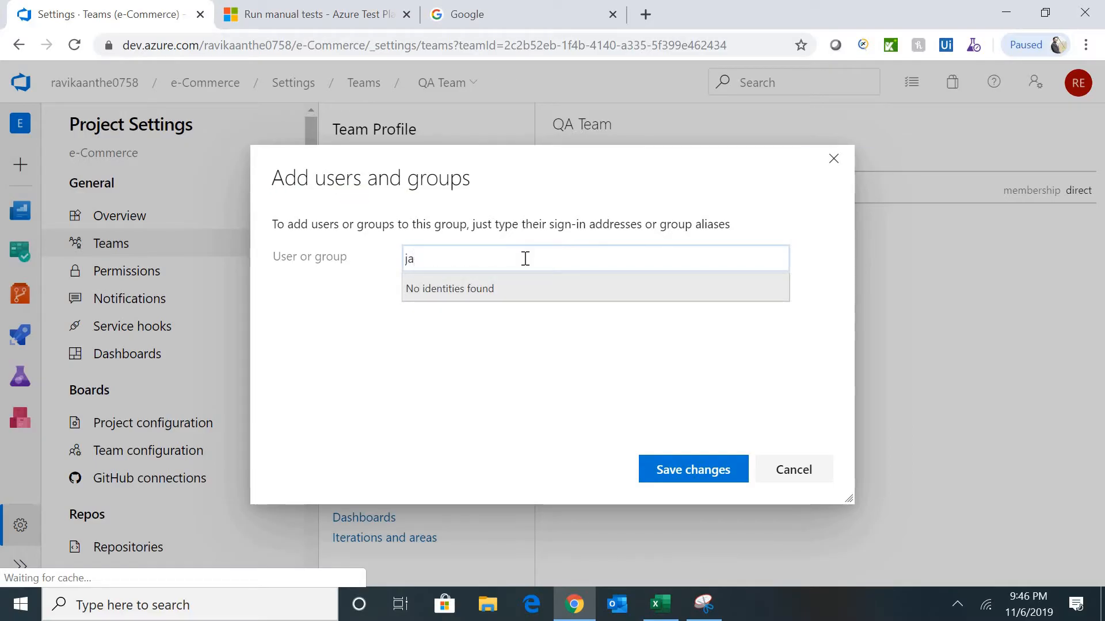
text(ja)
key(BackSpace)
key(BackSpace)
text(rav)
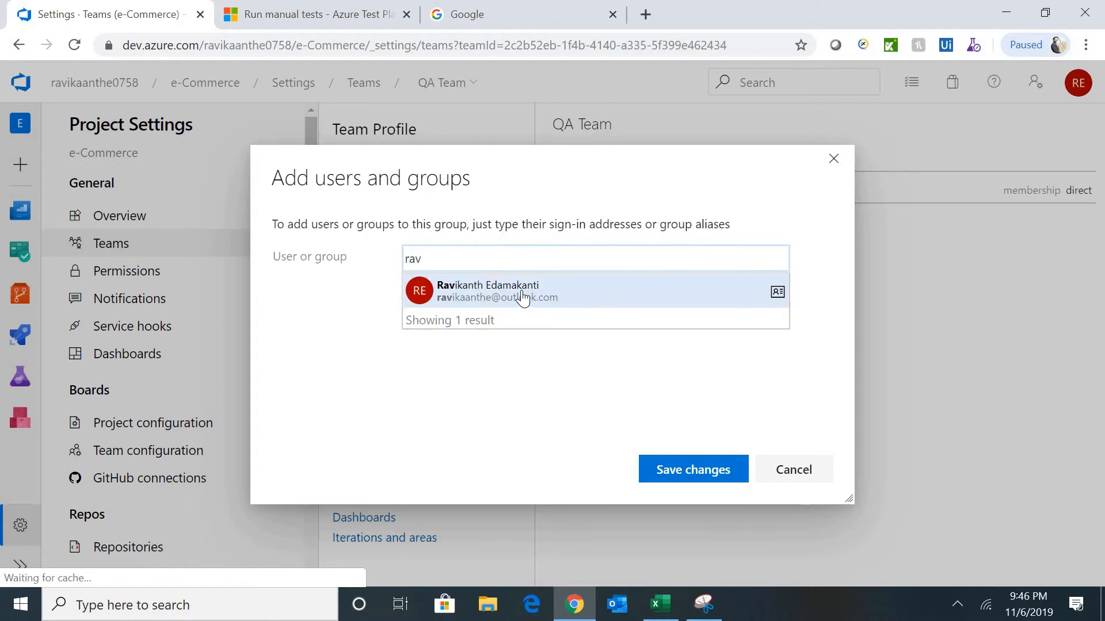
key(BackSpace)
key(BackSpace)
key(BackSpace)
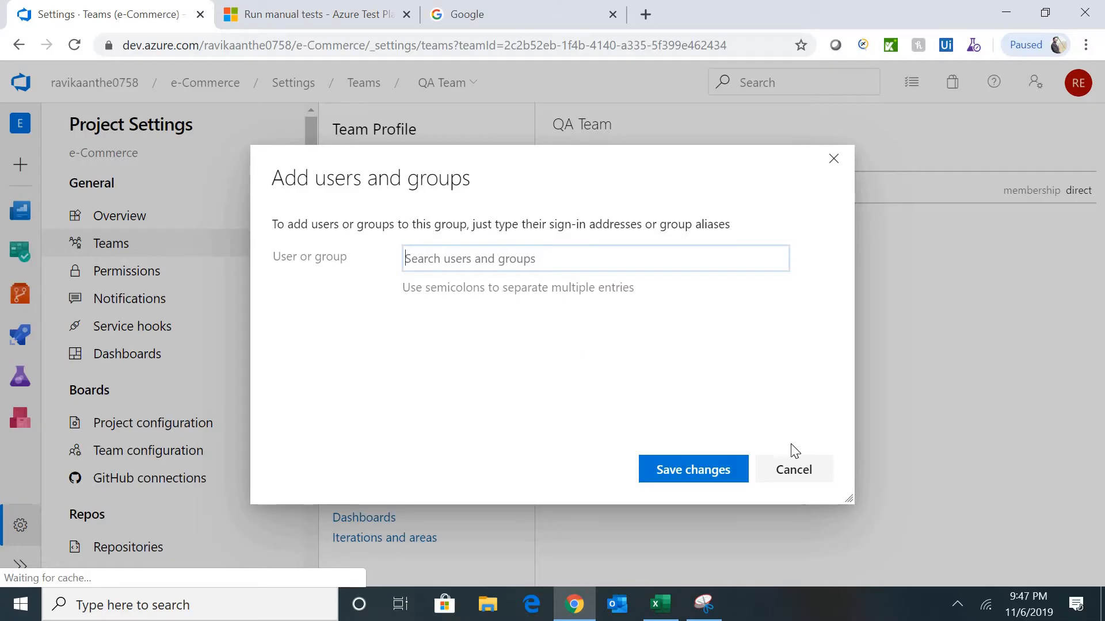
click(794, 471)
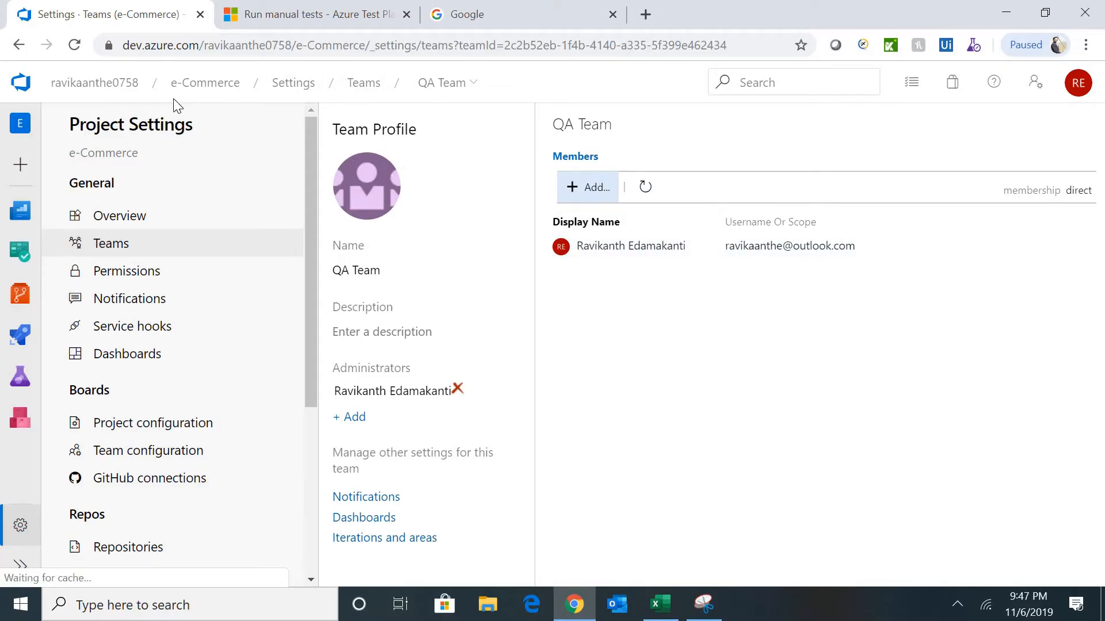
click(126, 92)
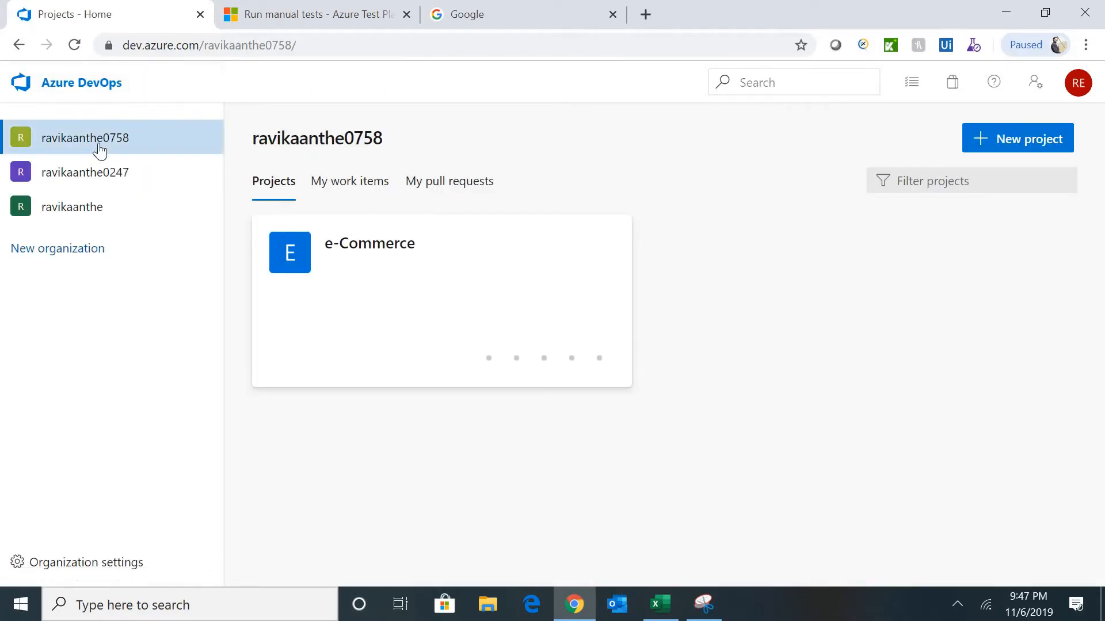
- Go to the organization settings' Users page
click(100, 150)
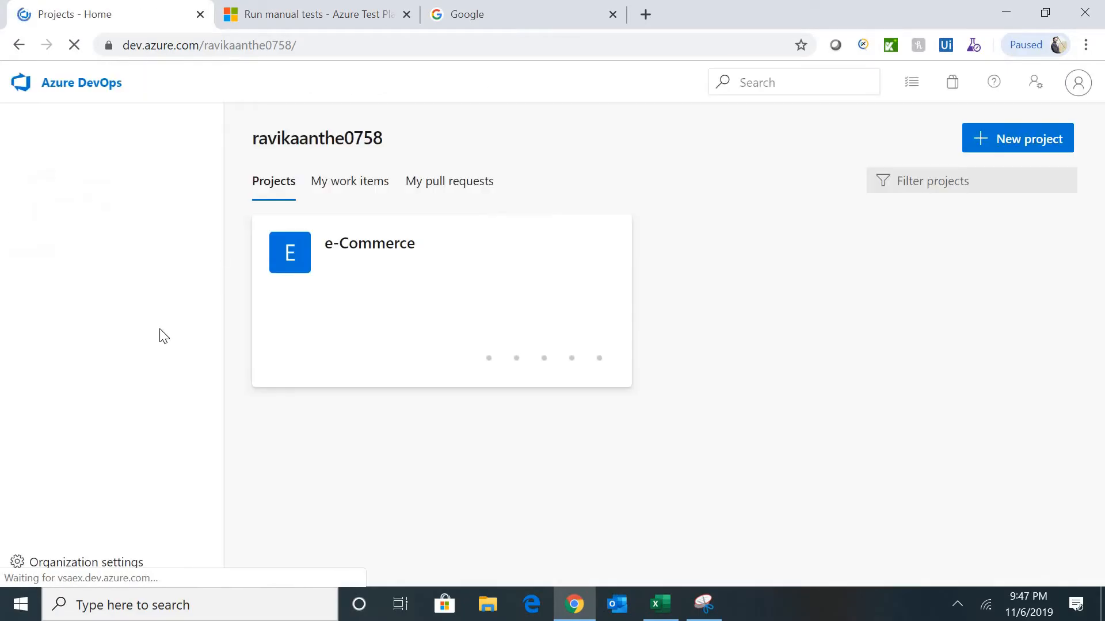
click(79, 563)
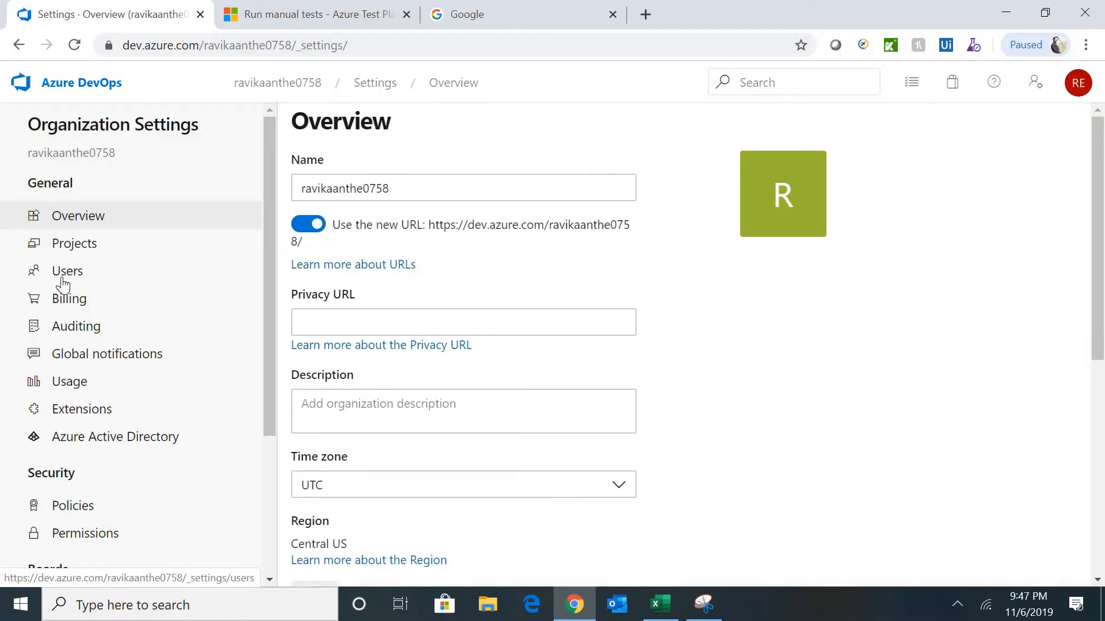
click(62, 281)
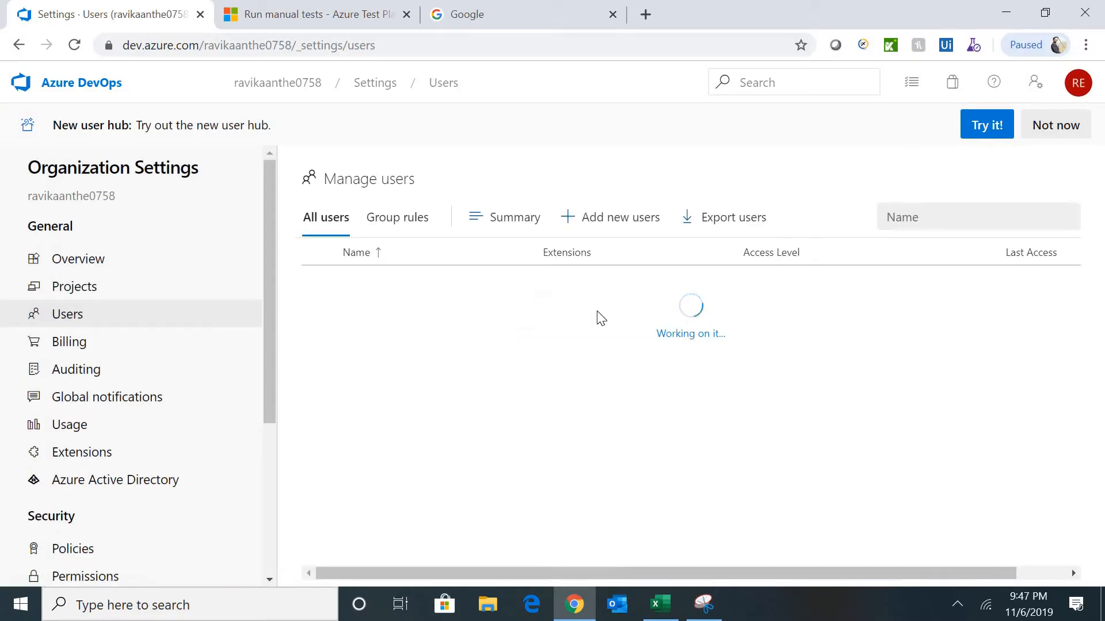
- Invite a new user by their e-mail address with Basic access and no project
click(615, 221)
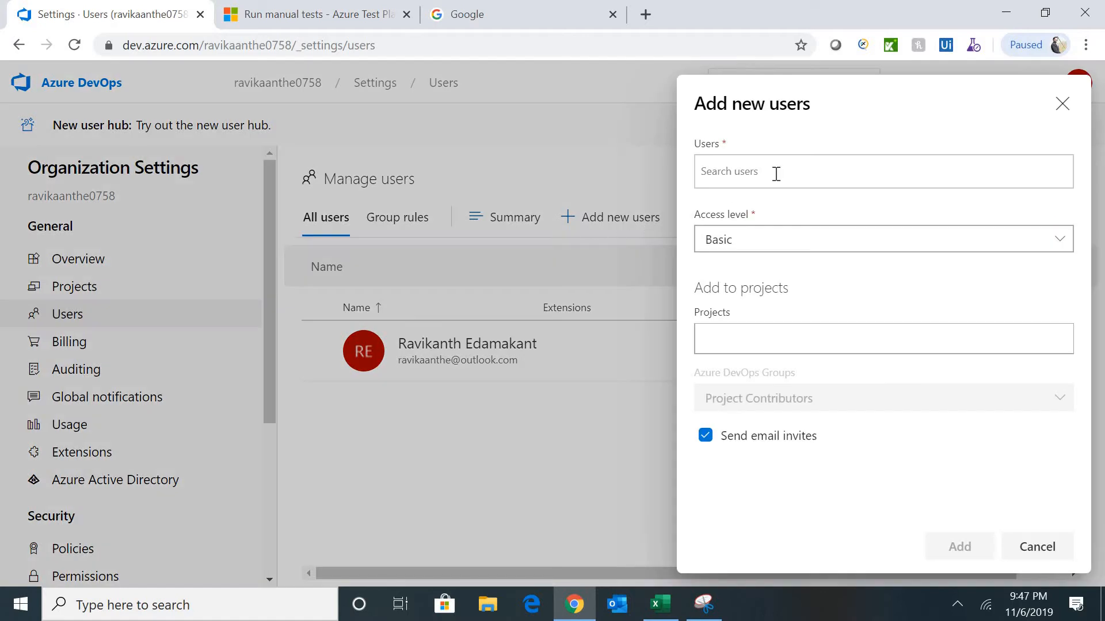
click(747, 179)
text(jai)
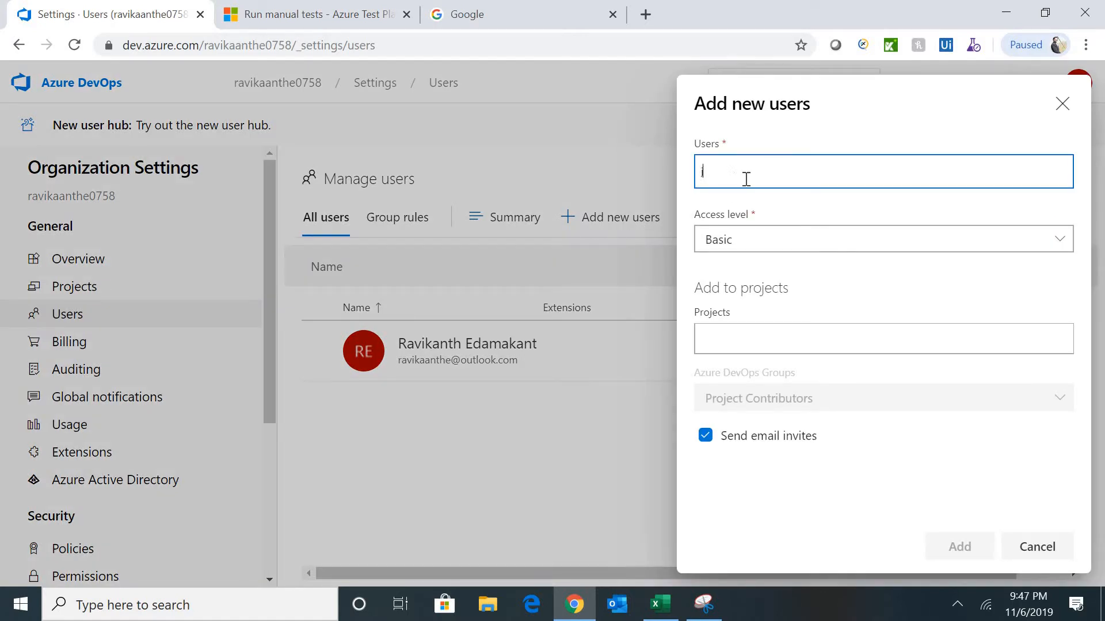
key(BackSpace)
text(jai)
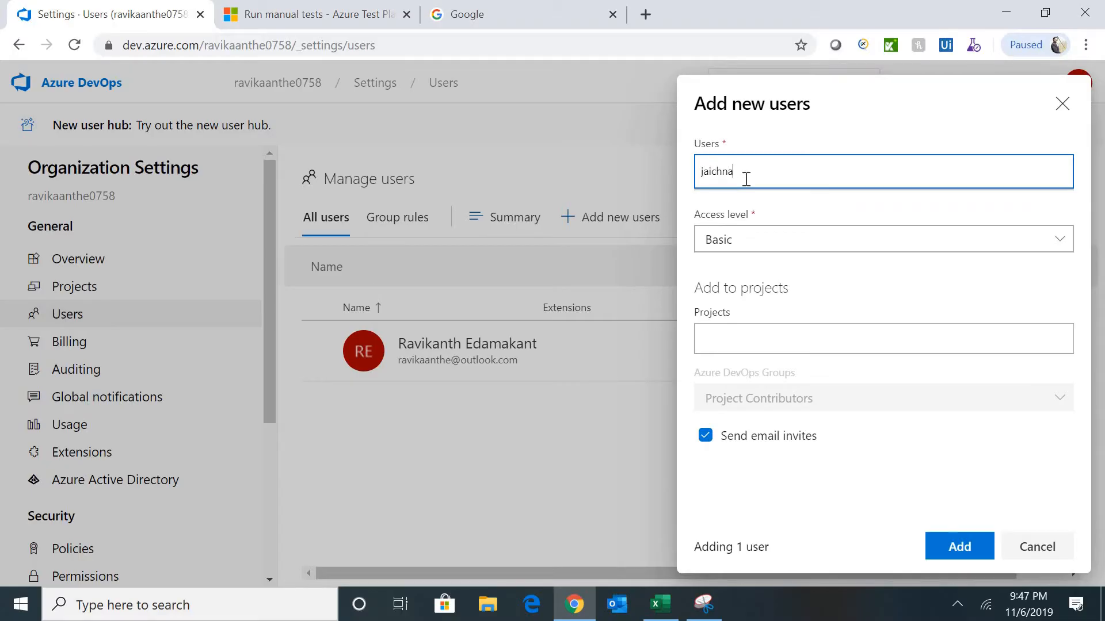
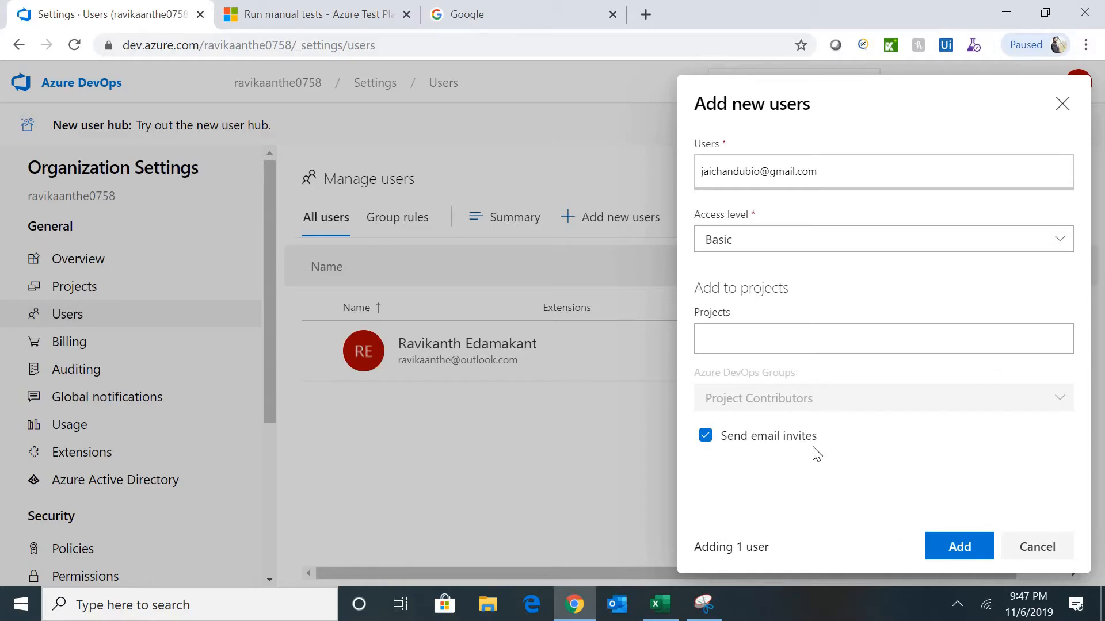
triple_click(812, 399)
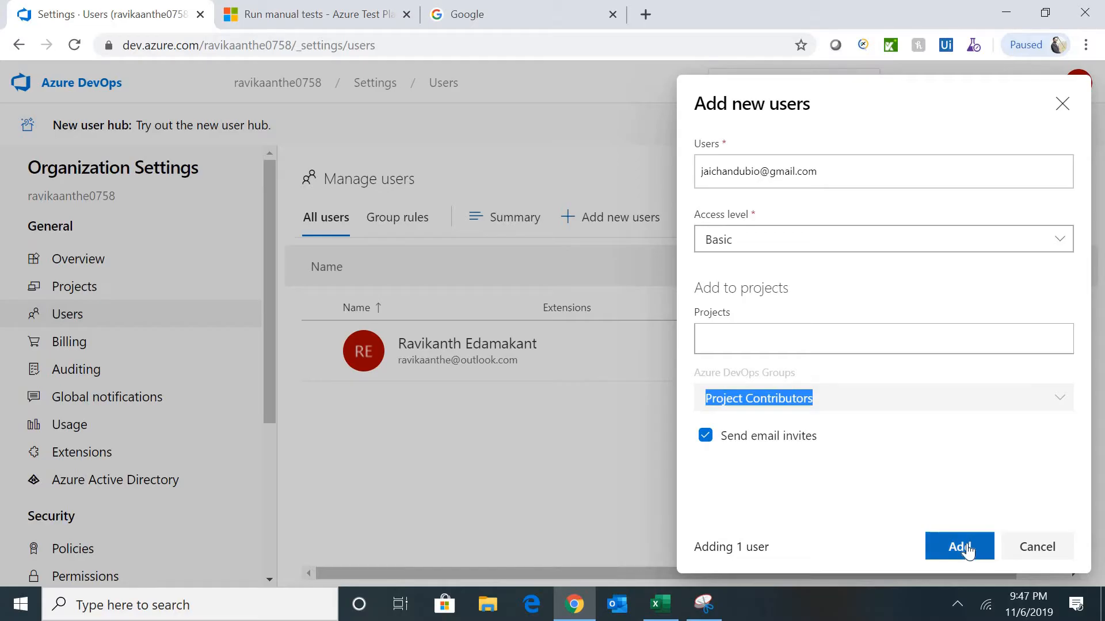
click(790, 326)
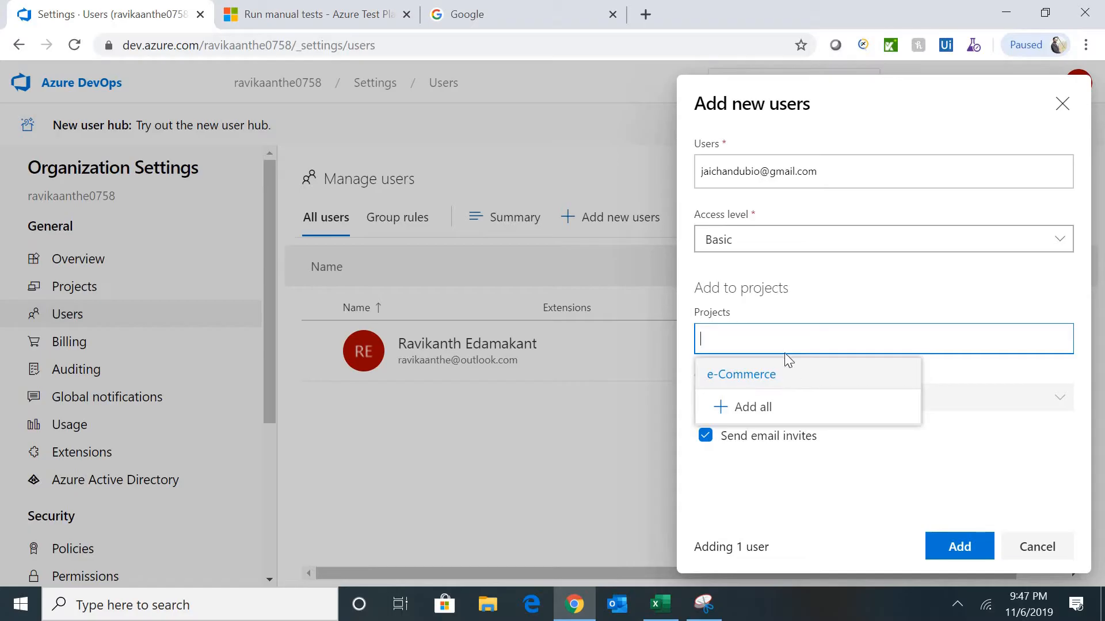
click(971, 294)
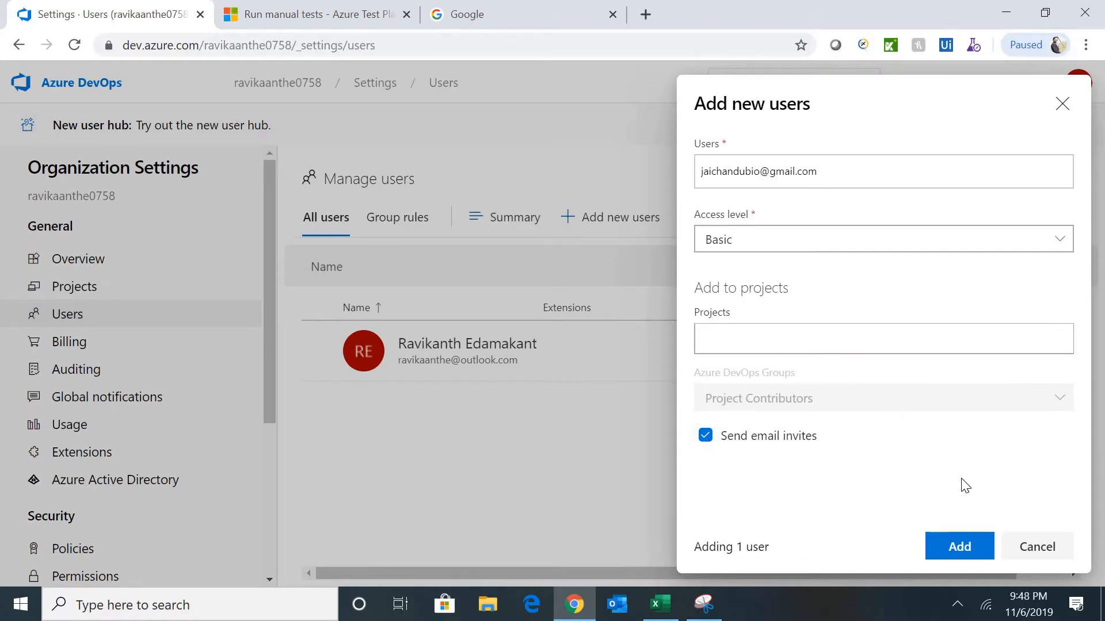
click(955, 549)
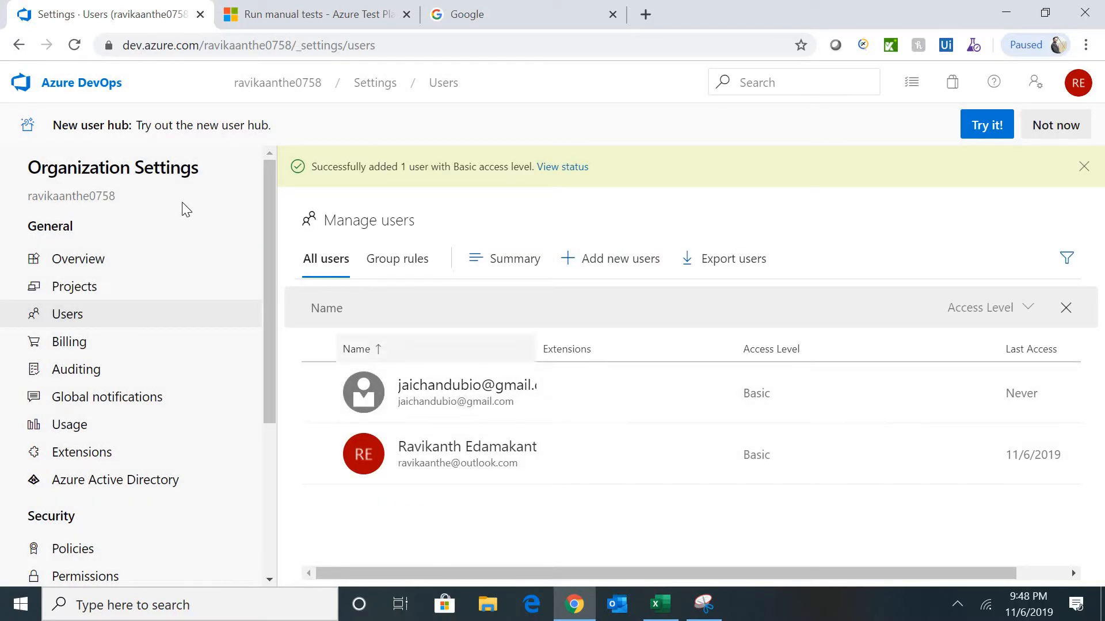
click(257, 99)
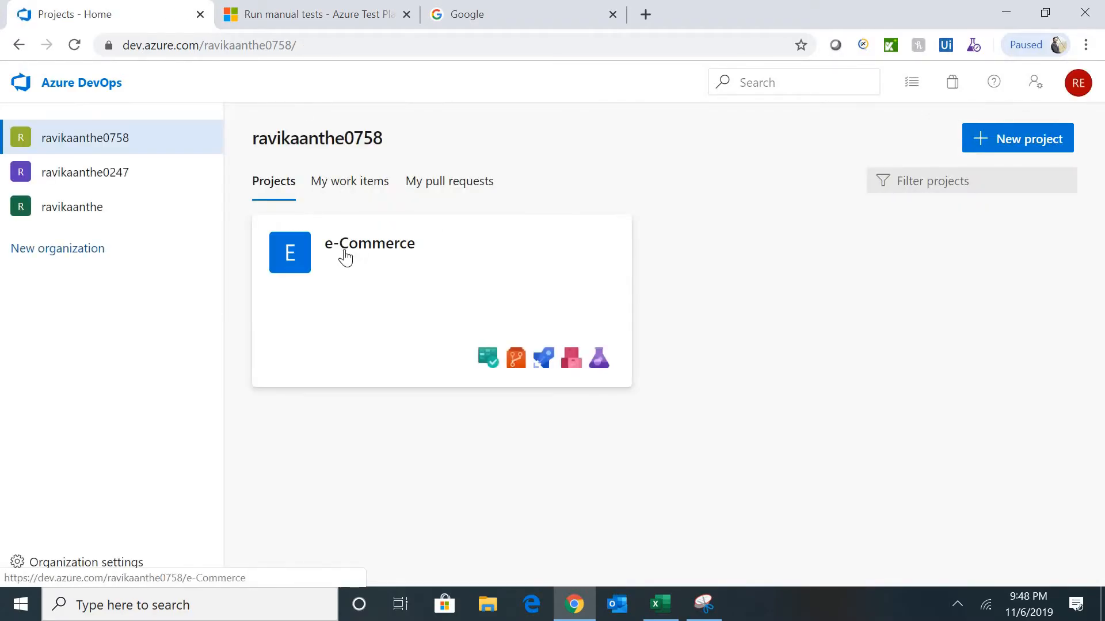
- Go to the QA Team profile in the e-Commerce project settings
click(345, 257)
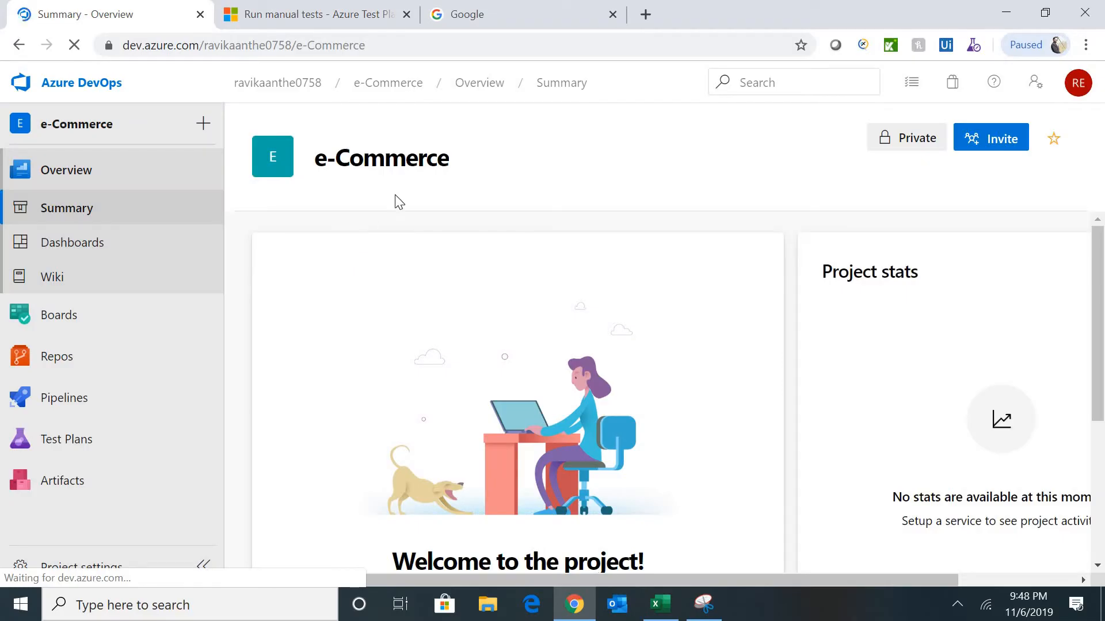
click(481, 167)
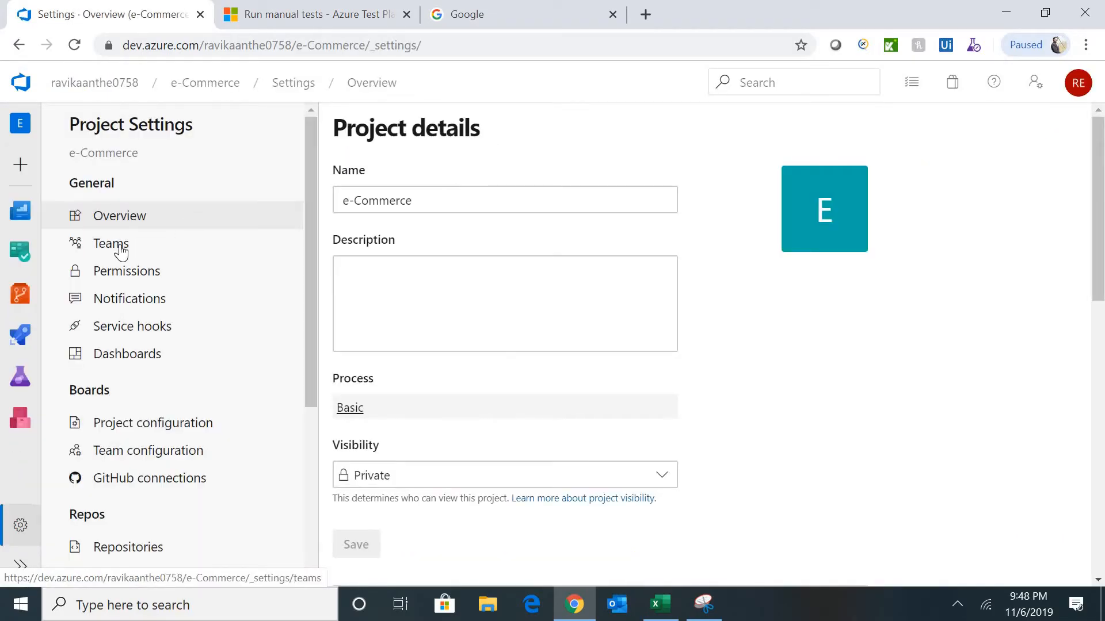
click(118, 246)
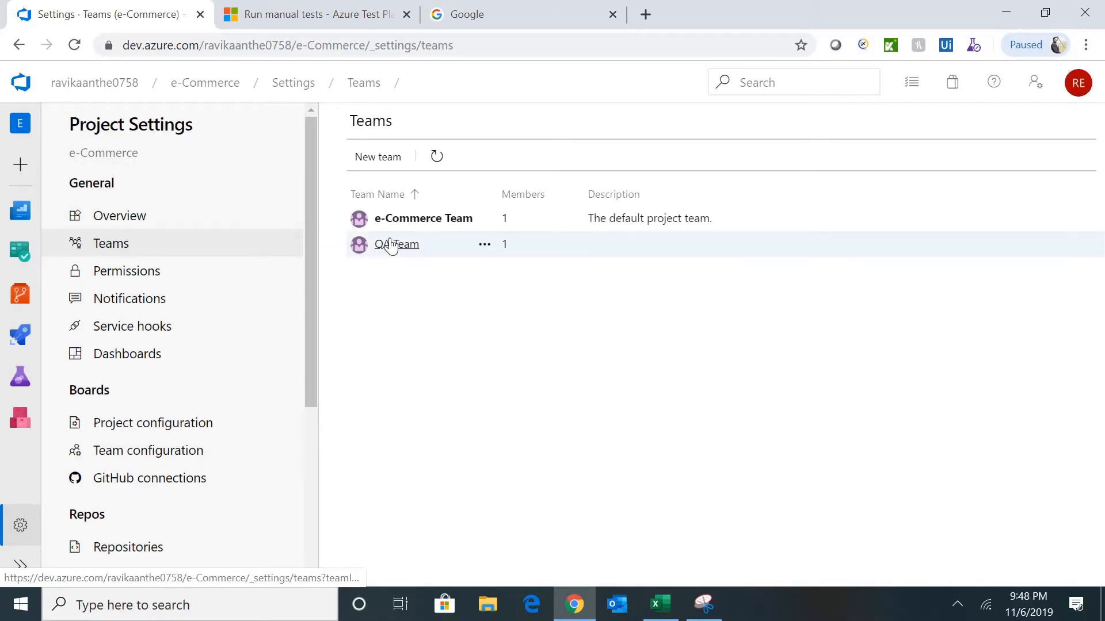
click(396, 244)
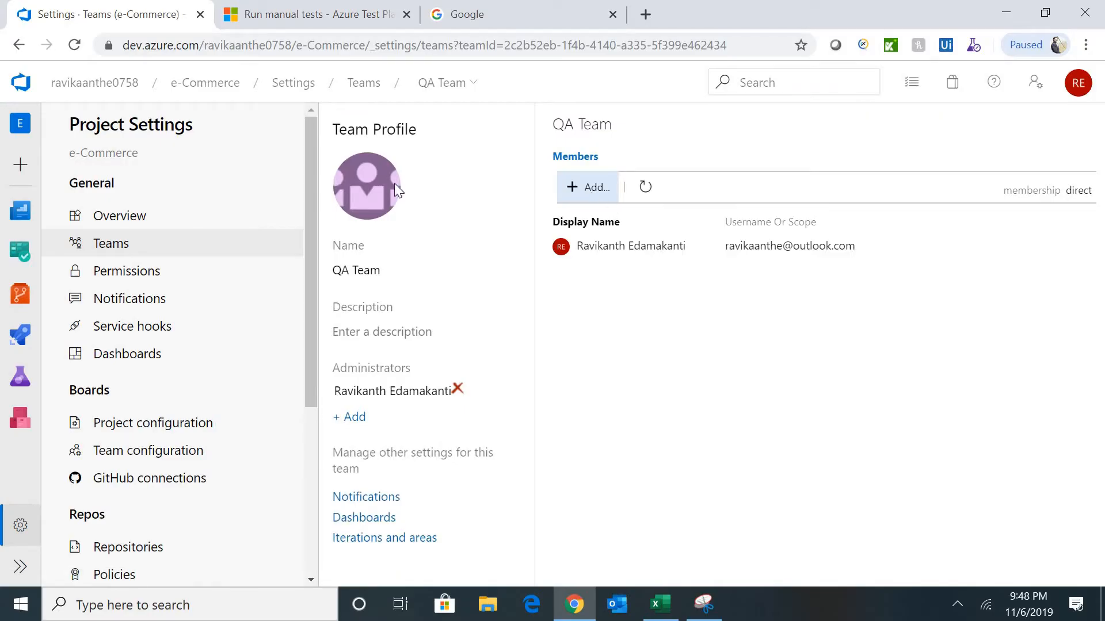
- Add the newly invited user to QA Team, save, and return to the Teams list
click(592, 198)
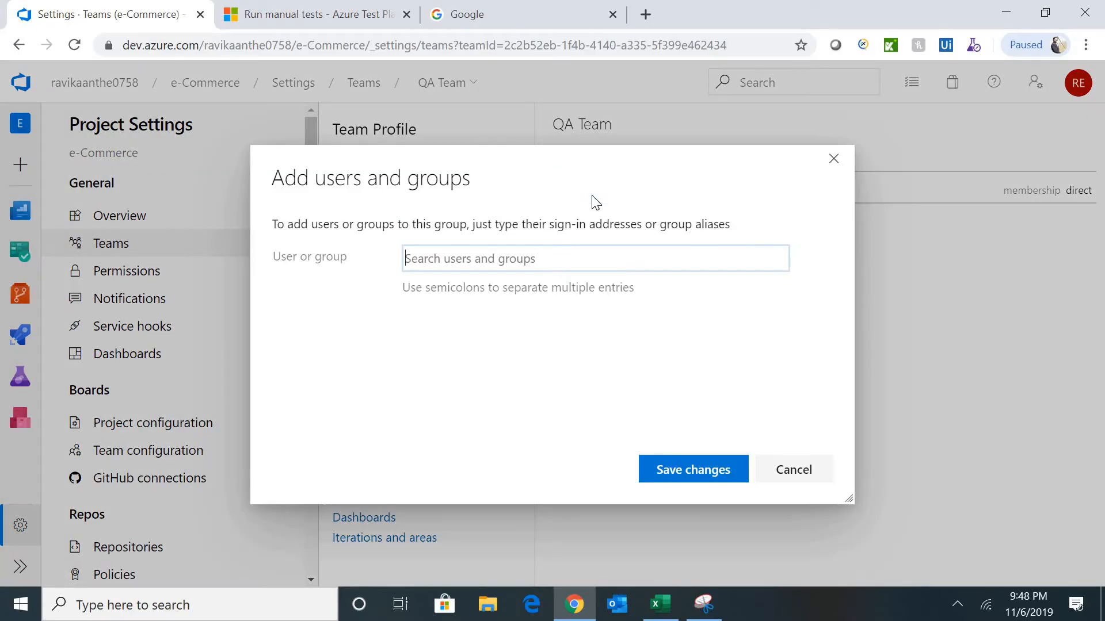
text(jai)
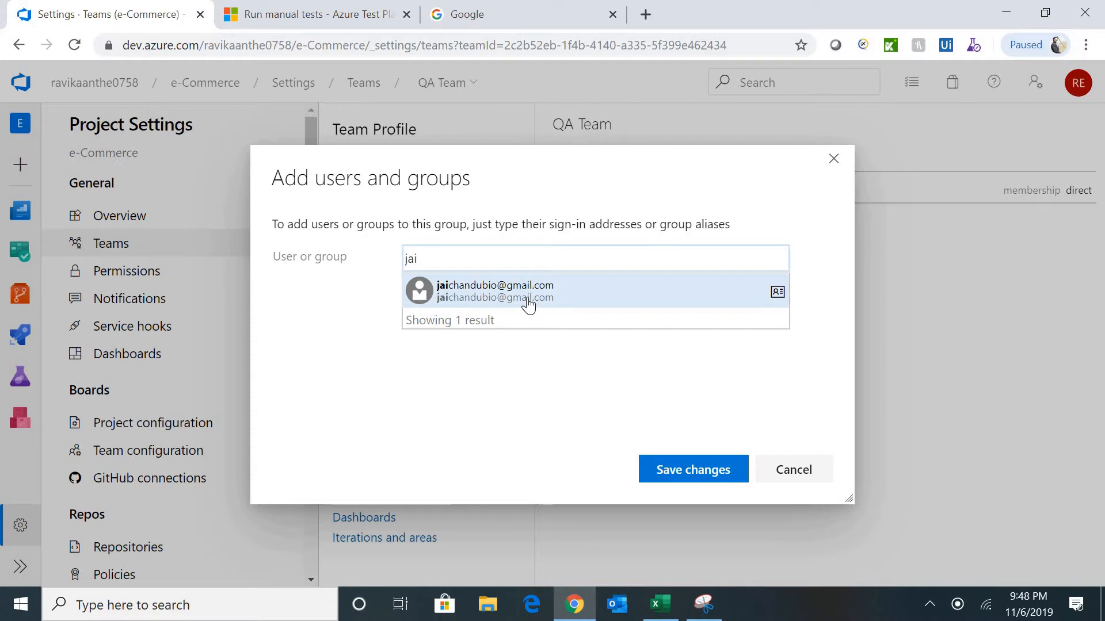
click(528, 306)
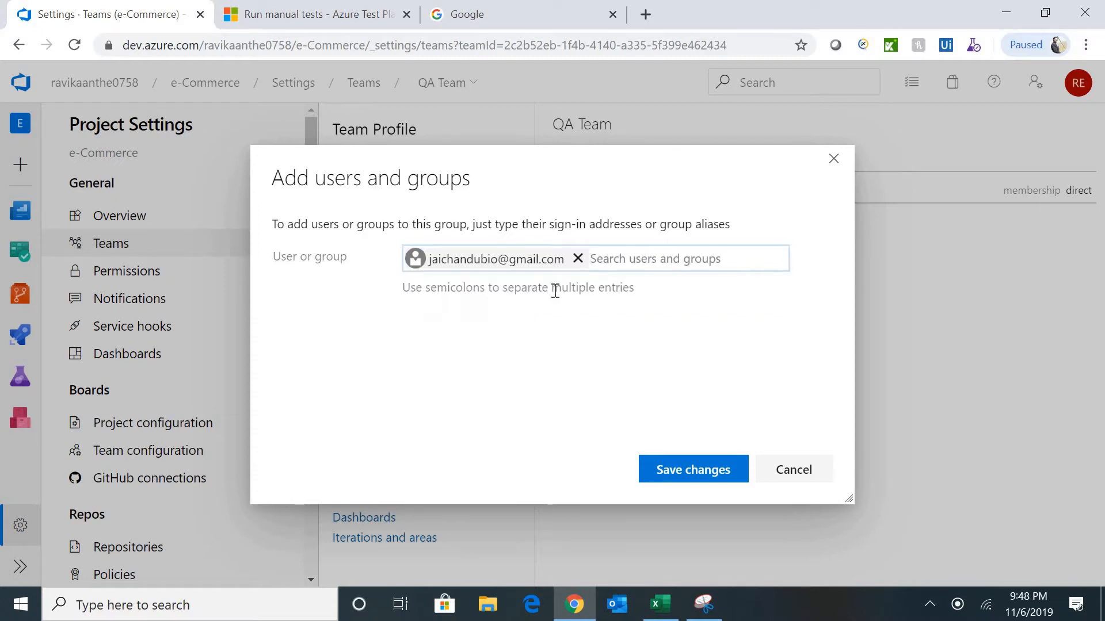
click(676, 474)
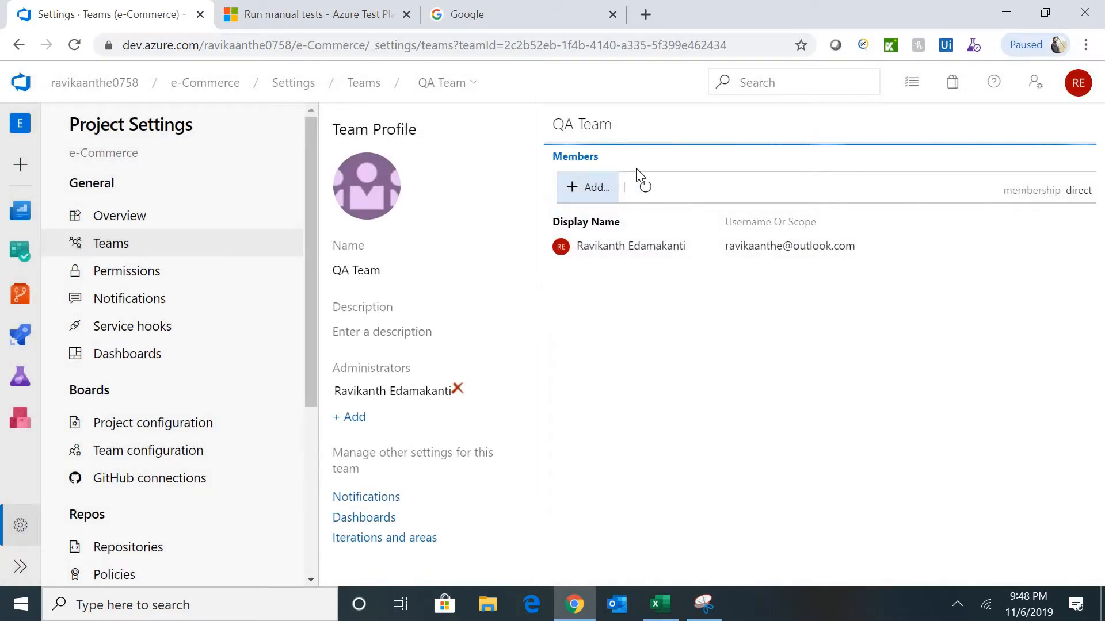
click(642, 189)
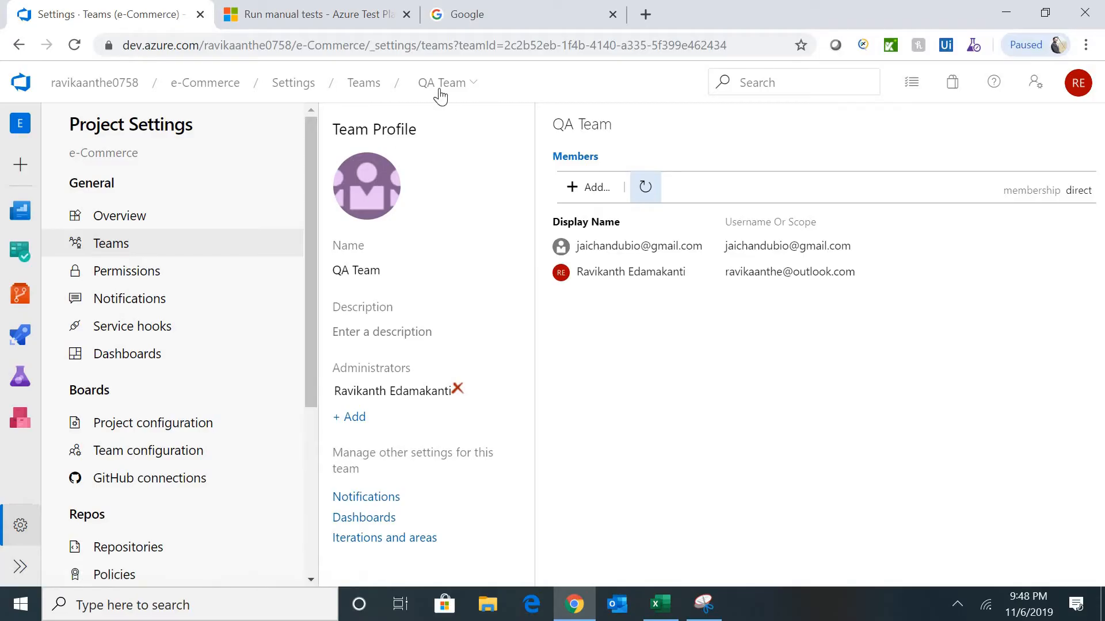
click(371, 88)
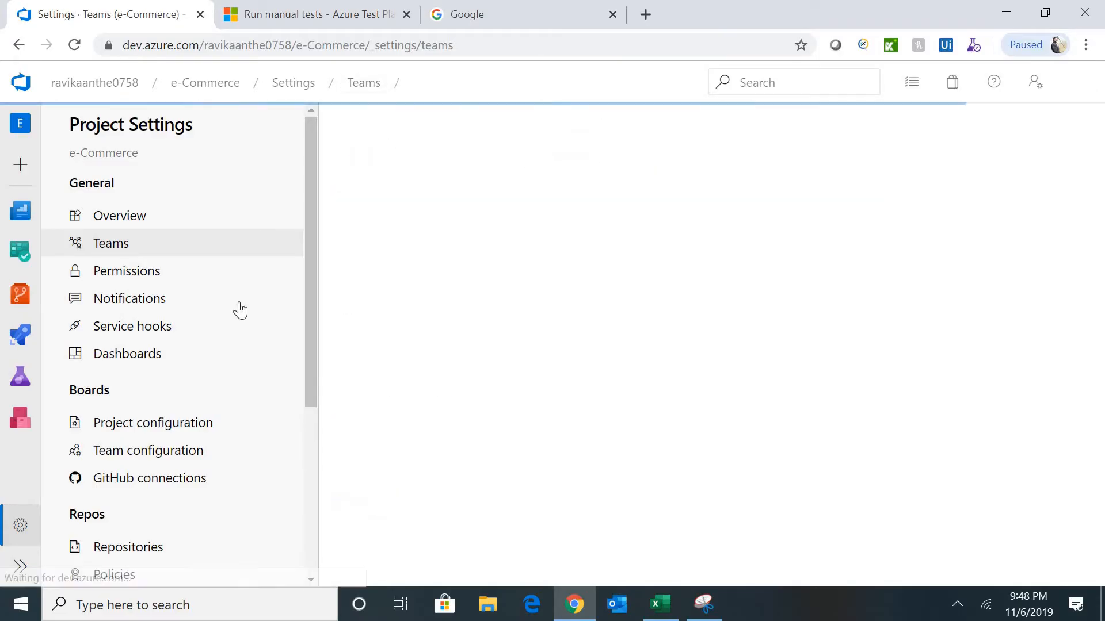
- Review one user's e-Commerce project permissions, all set to Allow (inherited)
click(132, 281)
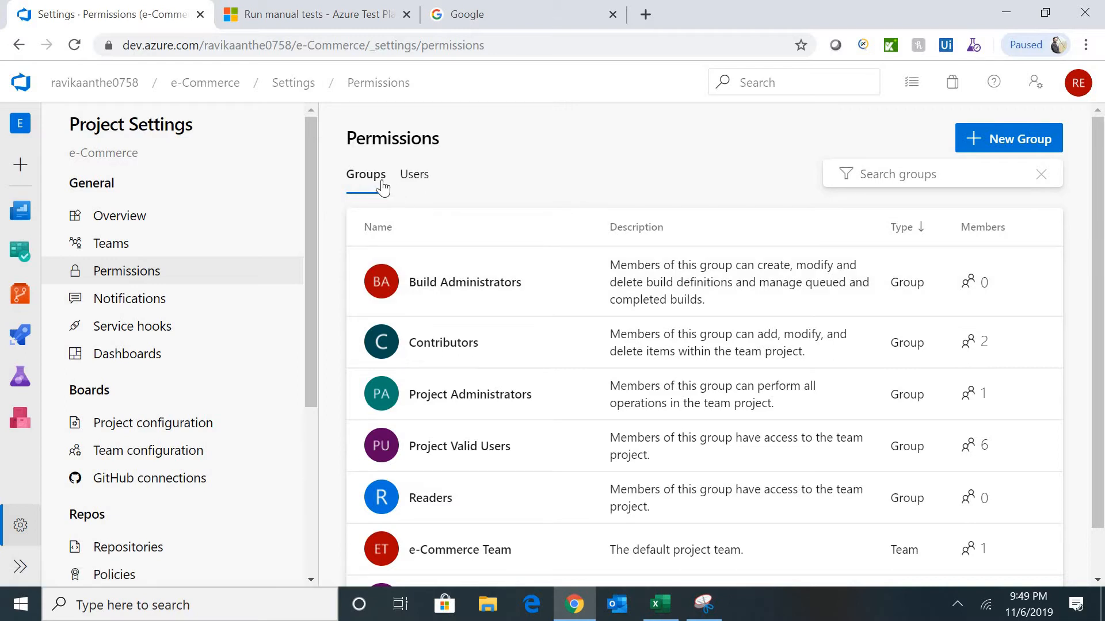
click(422, 183)
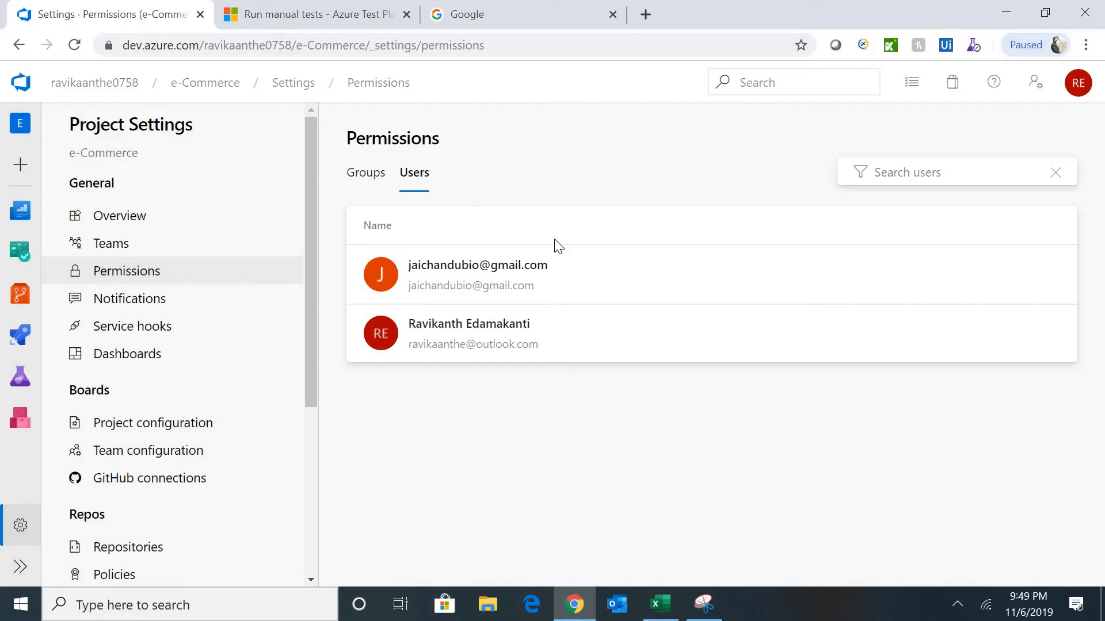
click(472, 334)
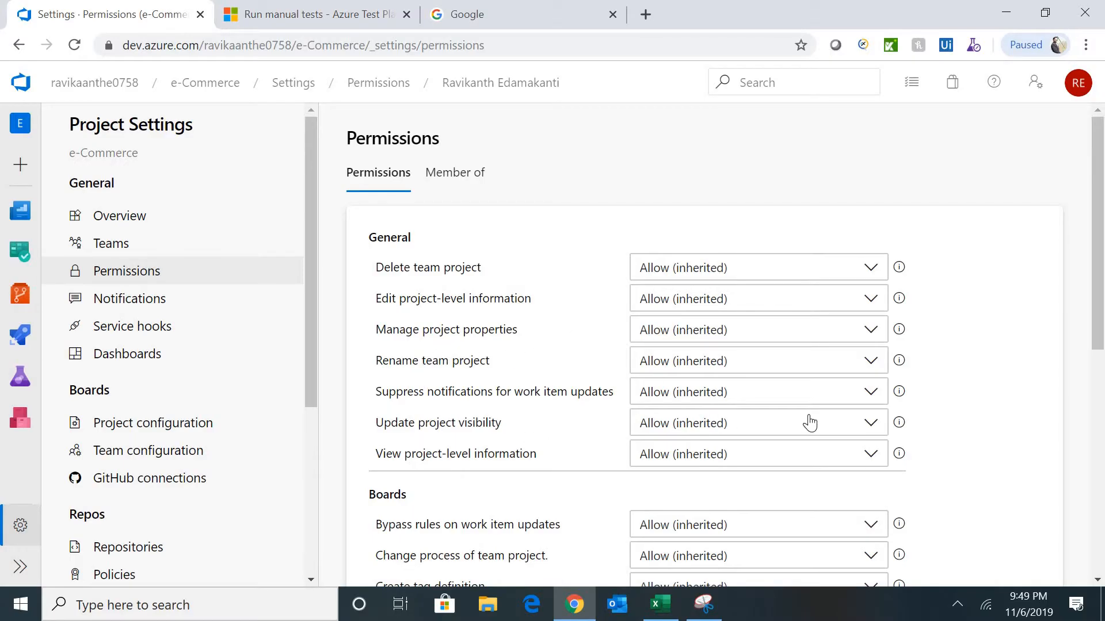
drag(1095, 277, 1102, 519)
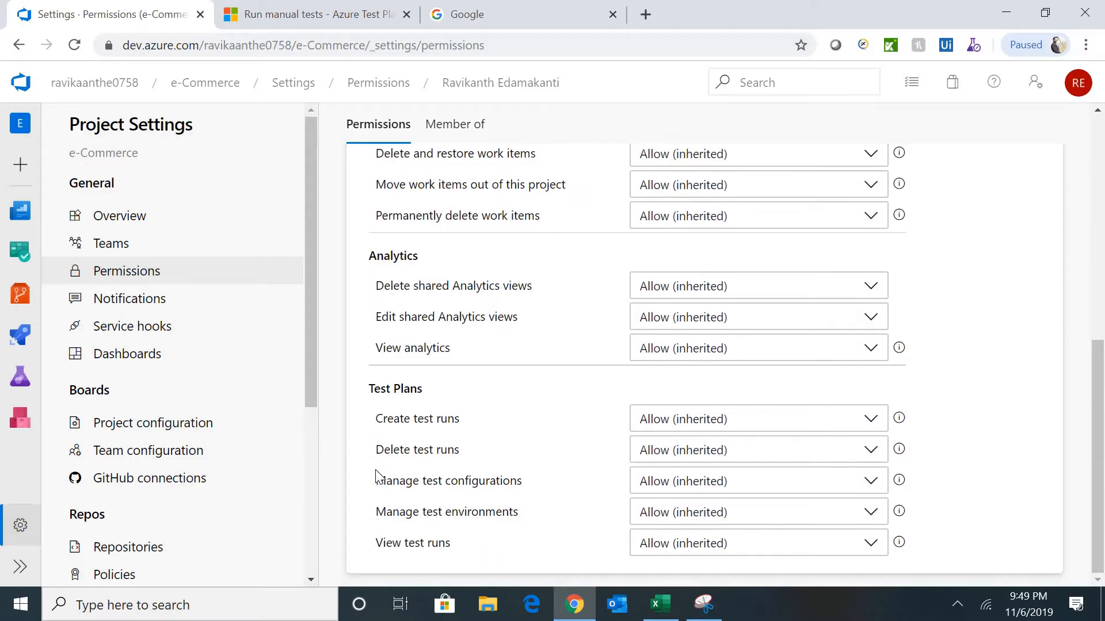
click(1098, 198)
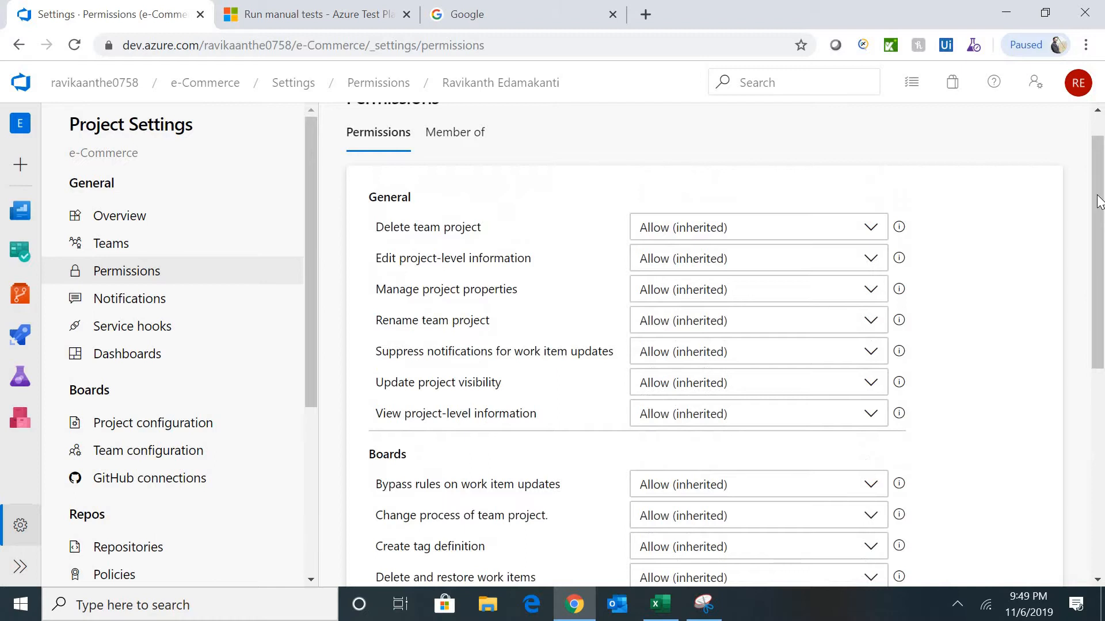
click(16, 49)
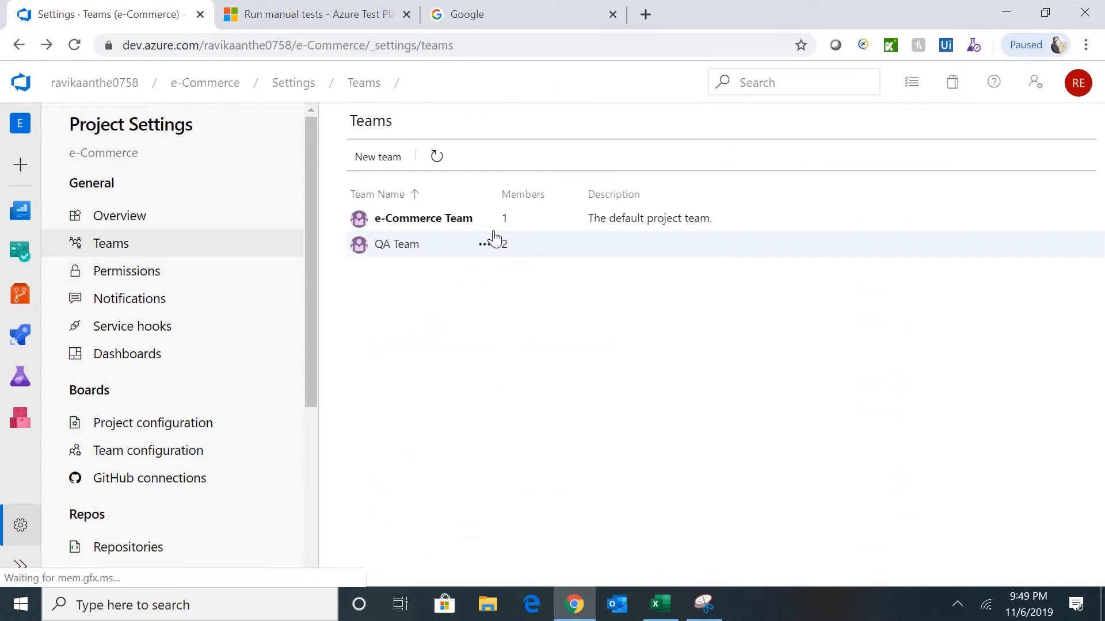
- Inspect a user's project-level permissions, then return to the permission groups list
click(396, 245)
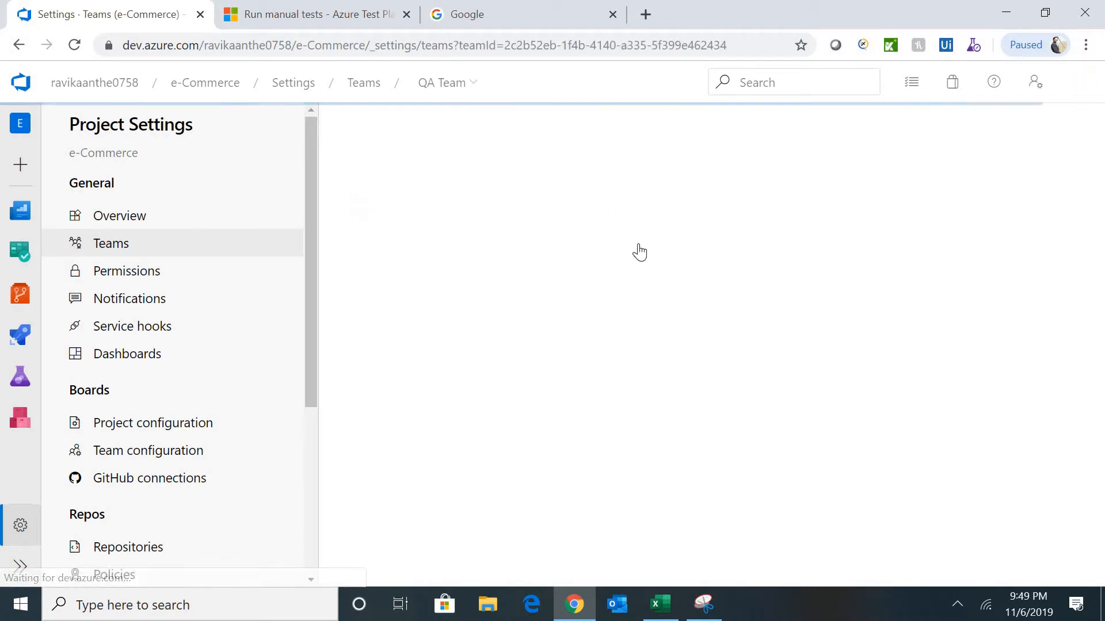
click(116, 270)
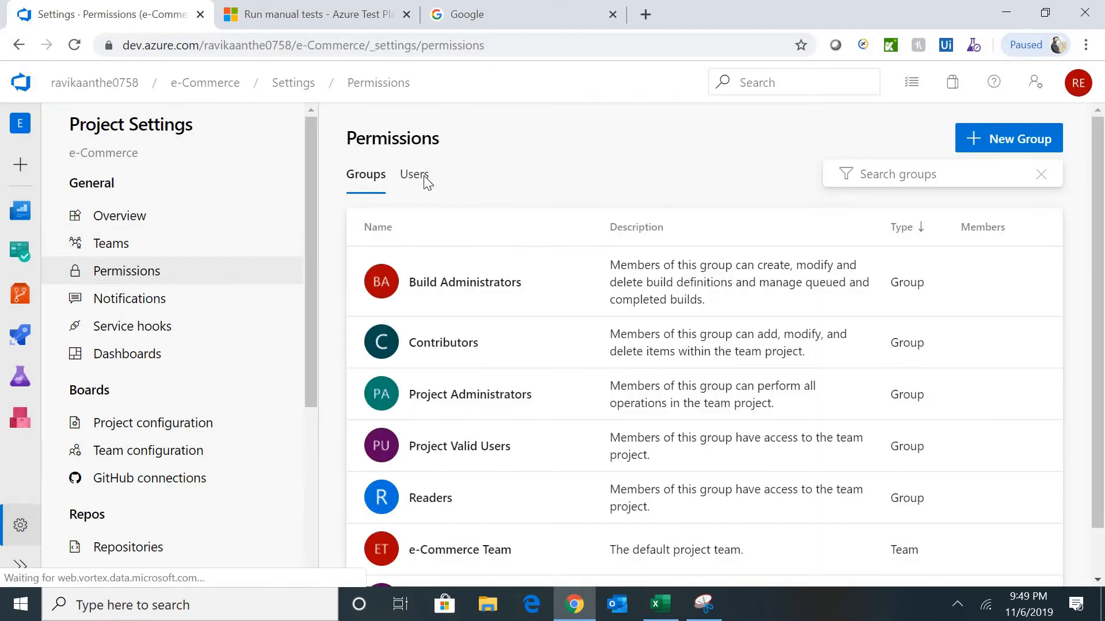
click(415, 178)
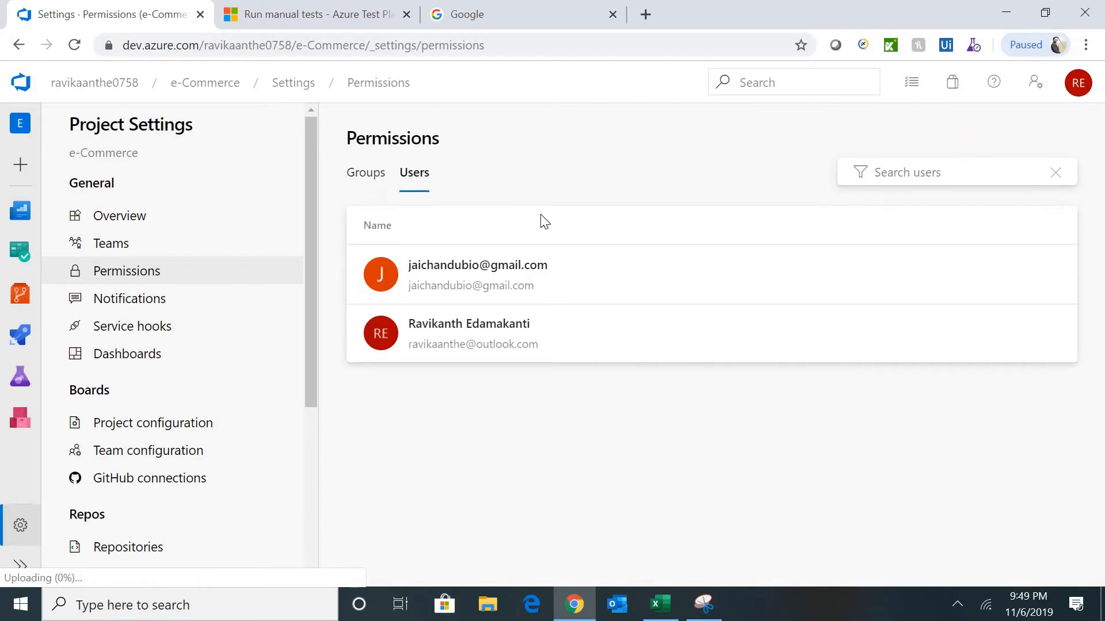
click(467, 277)
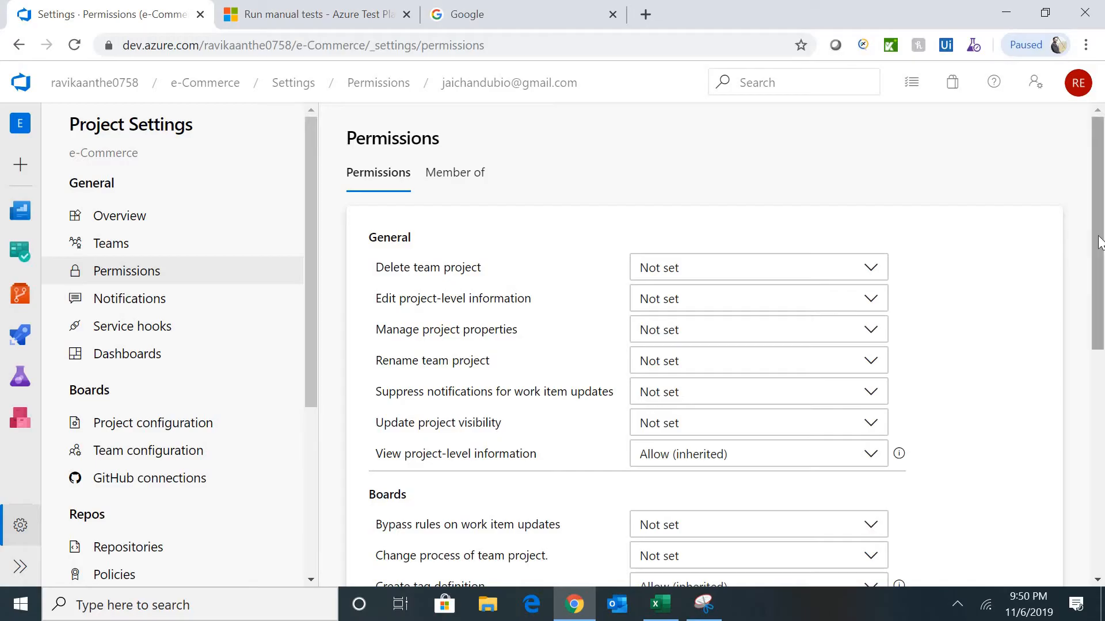
mouse_move(1099, 242)
mouse_down()
mouse_move(1095, 422)
mouse_move(1102, 231)
mouse_up()
click(109, 278)
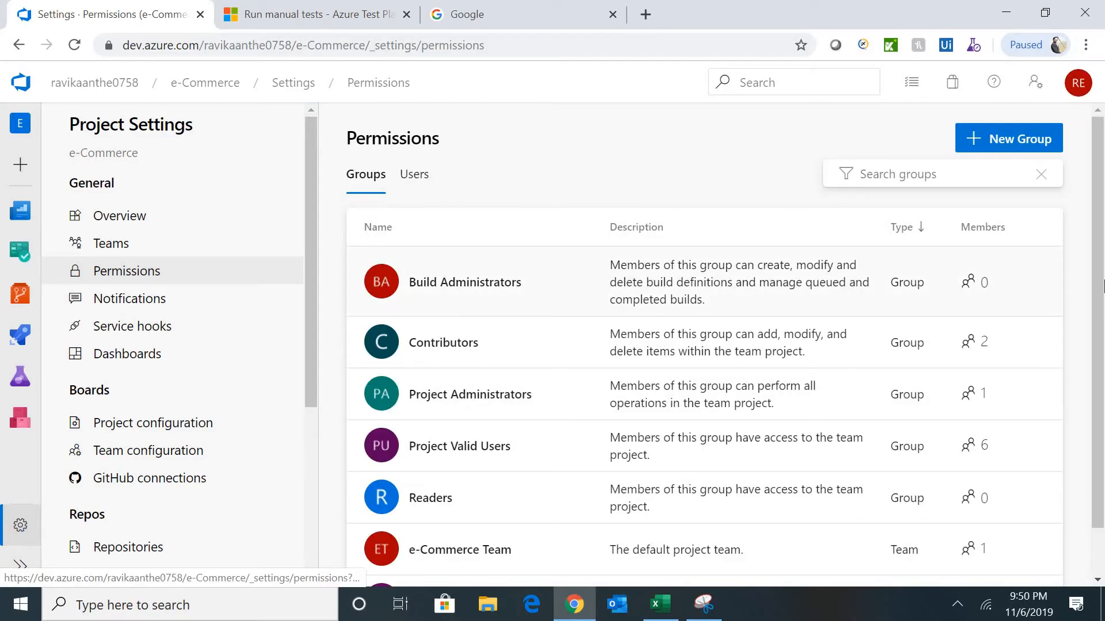
drag(1098, 270, 1098, 316)
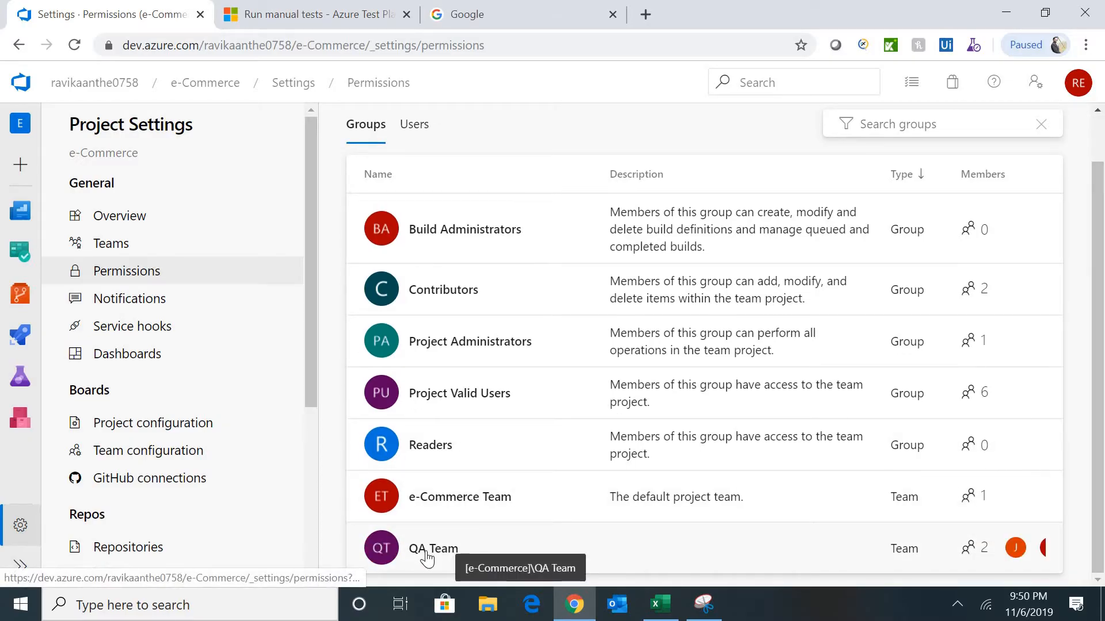
click(427, 553)
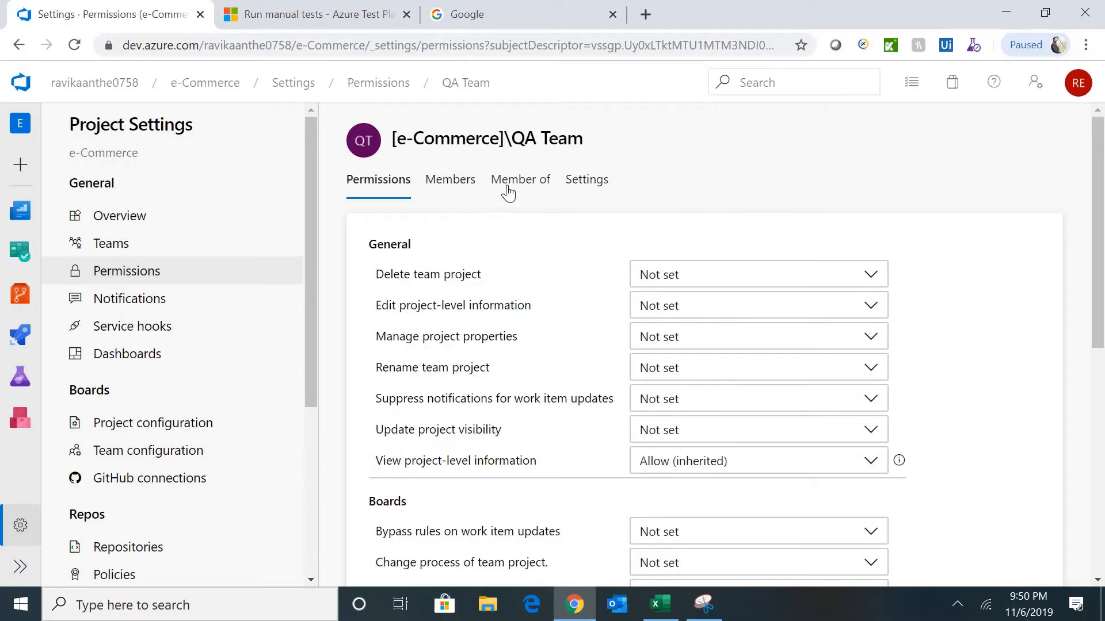
click(452, 192)
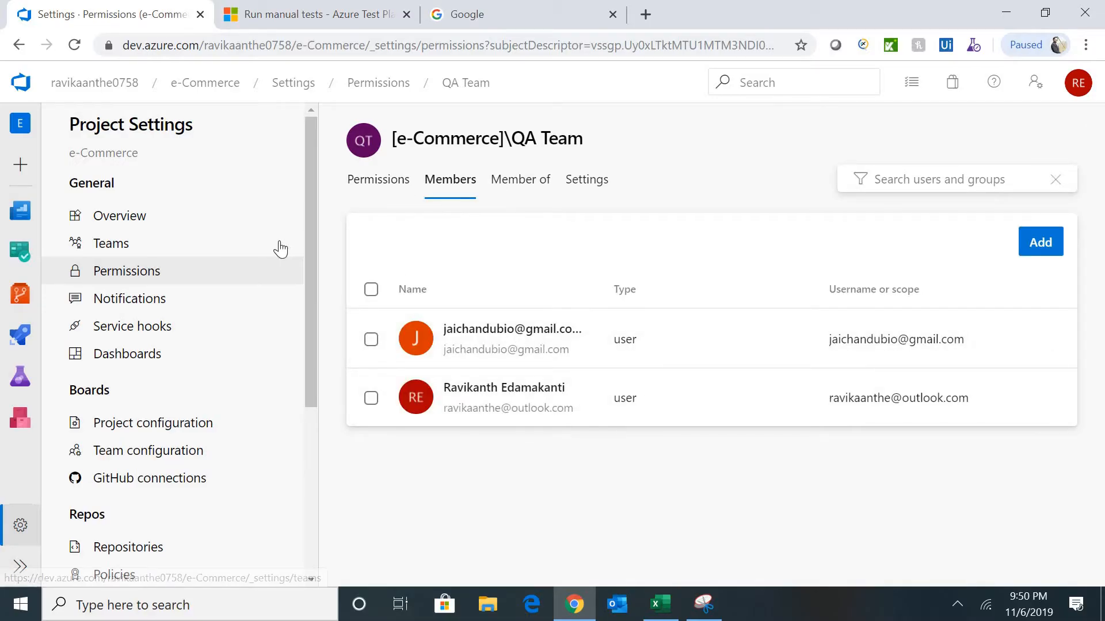
click(147, 279)
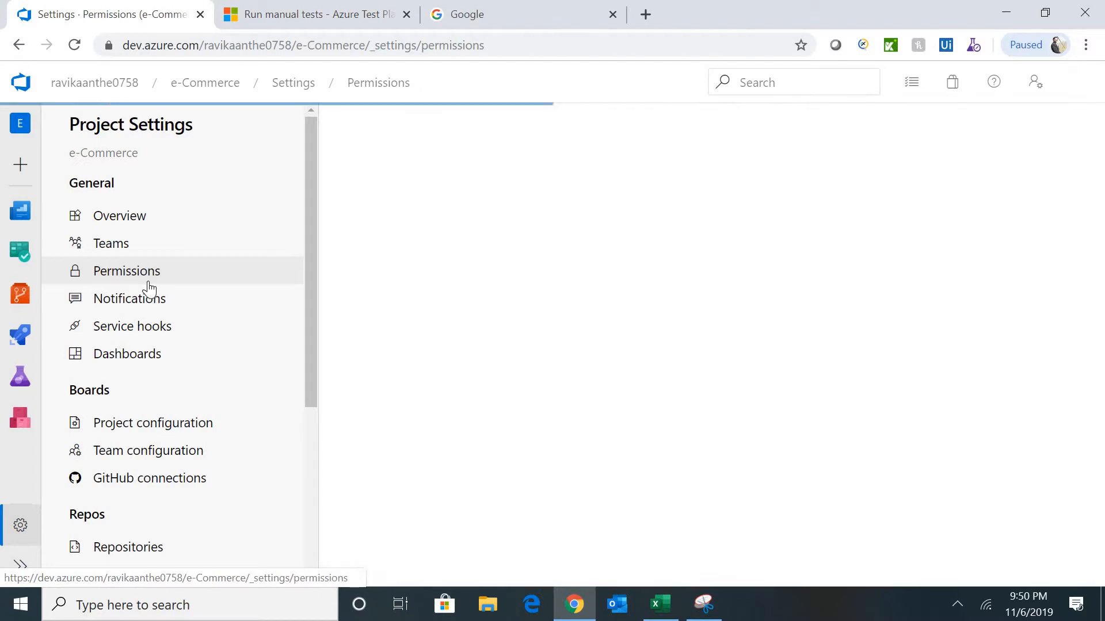
- Browse QA Team's notification subscriptions for build, pull request and release deployment alerts
click(132, 308)
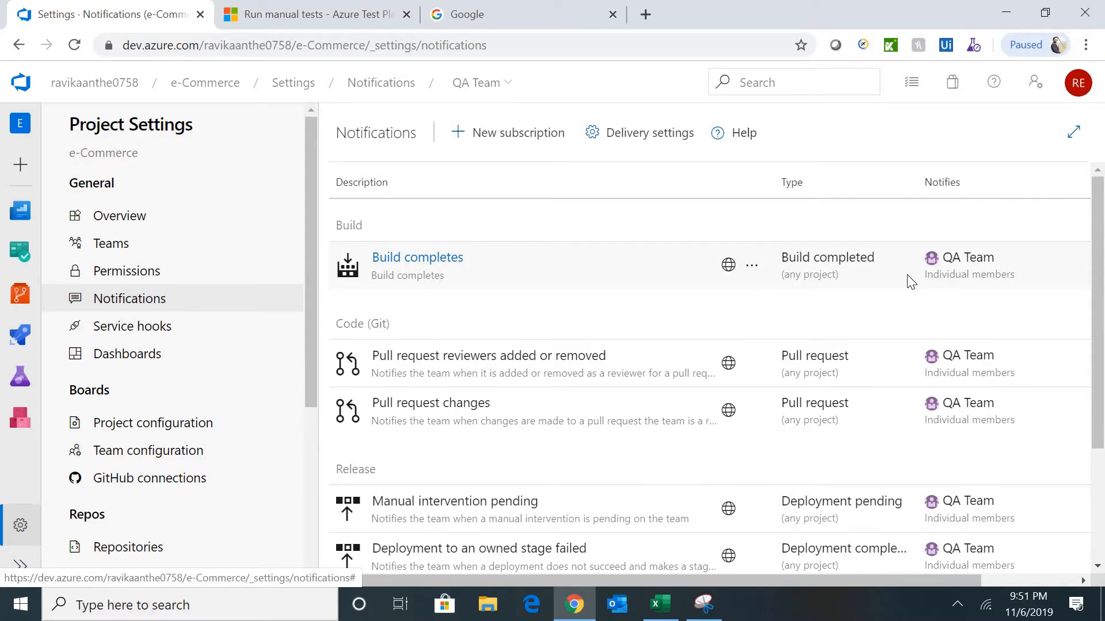
click(533, 362)
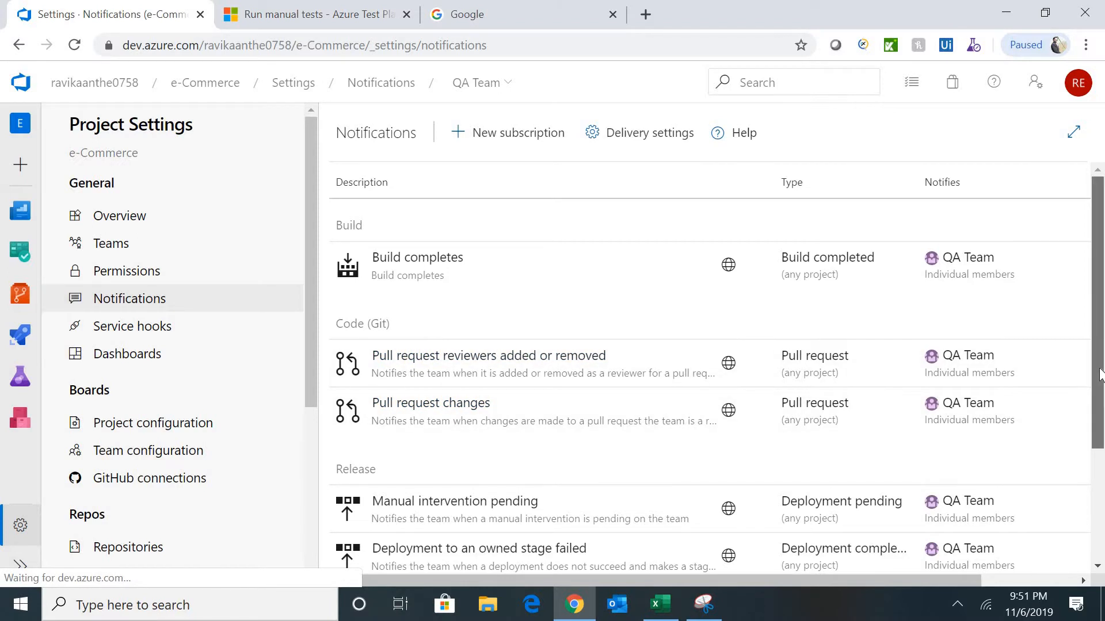
scroll(569, 523, down, 2)
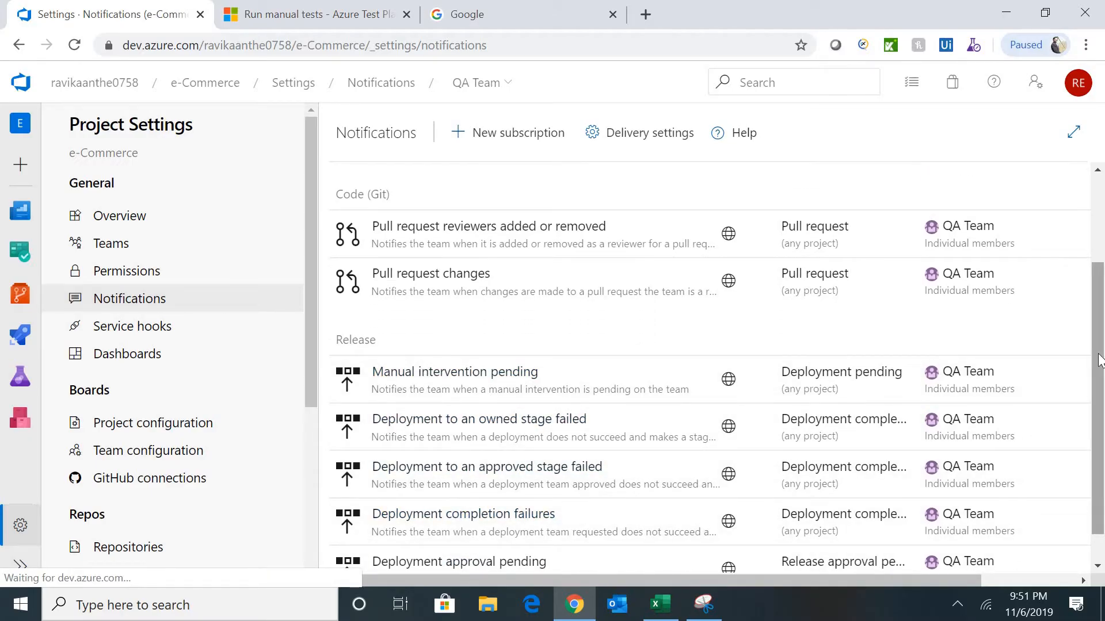
scroll(1099, 346, up, 2)
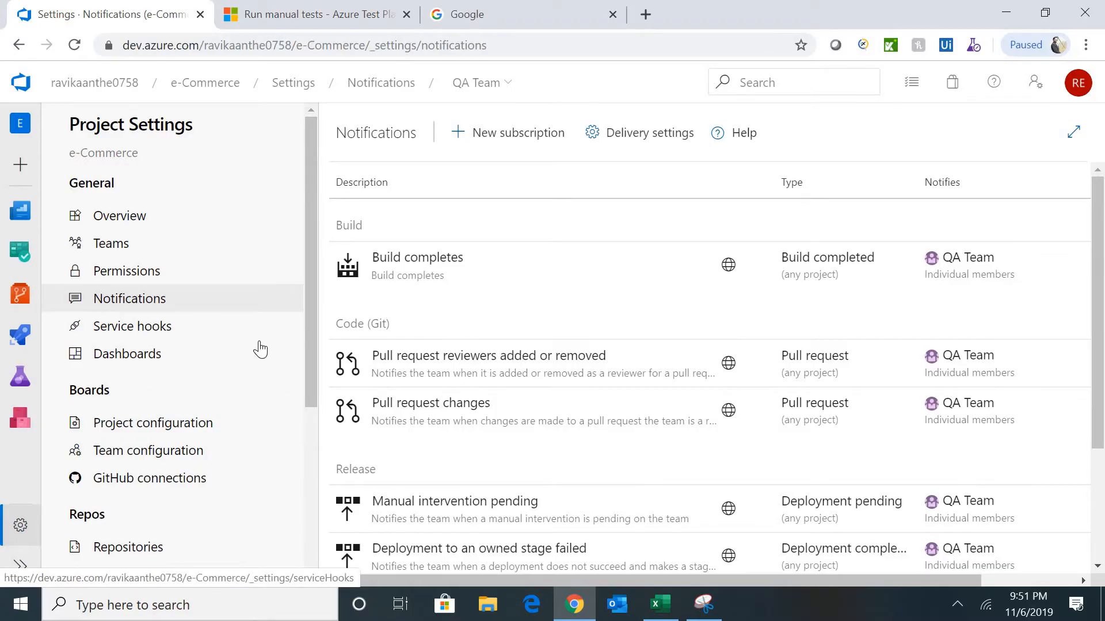
click(153, 446)
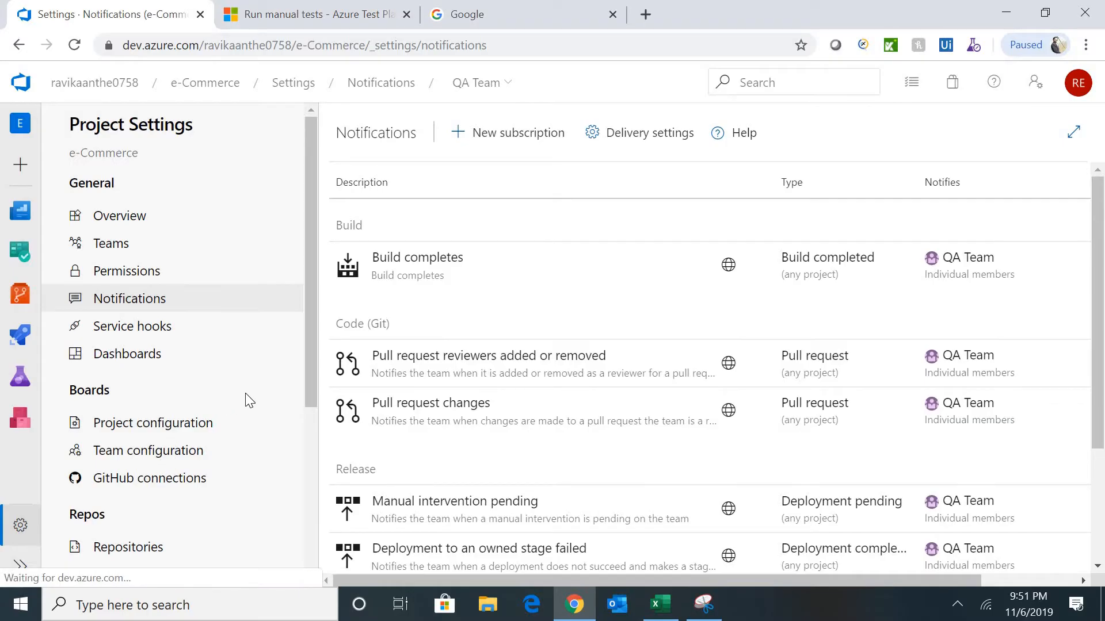
- Open Organization settings and review the Overview page's name and URL details, leaving them unchanged
click(73, 87)
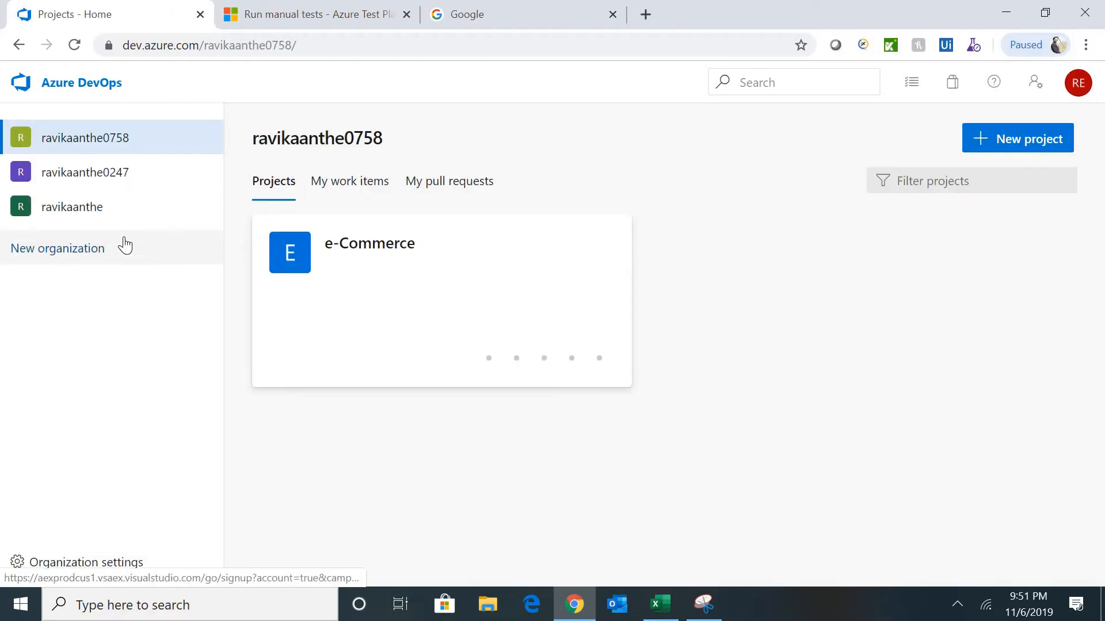
click(131, 139)
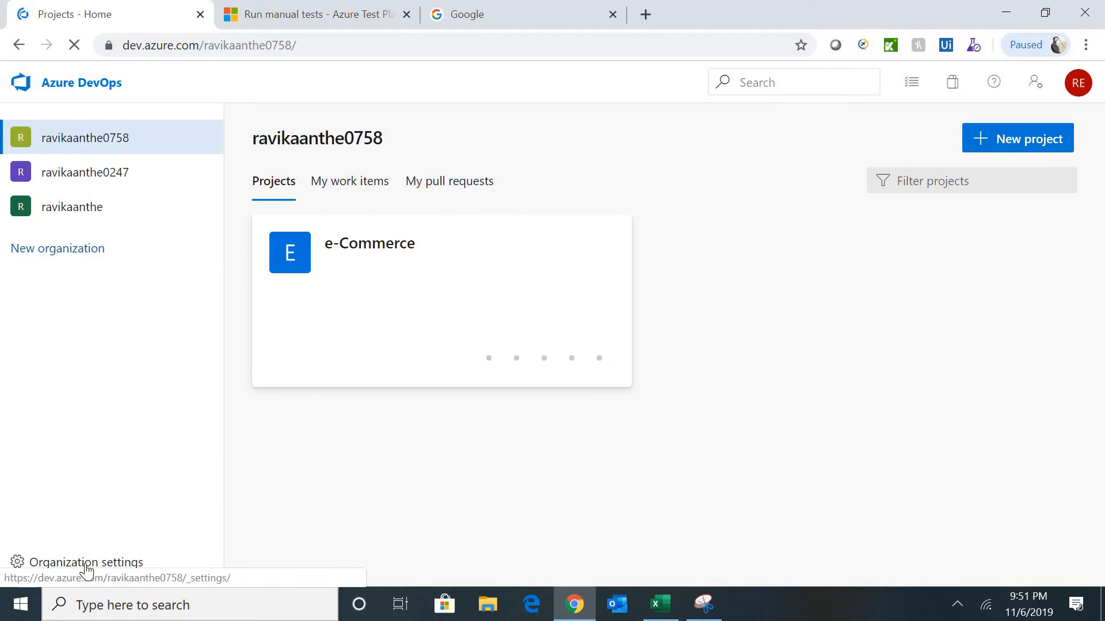
click(121, 563)
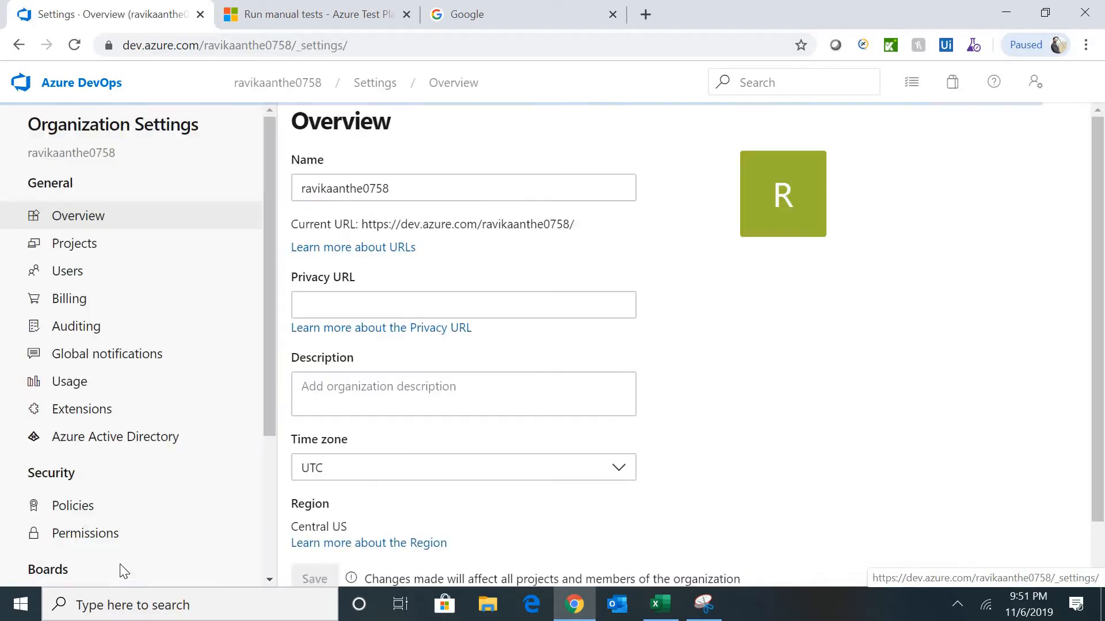
click(448, 187)
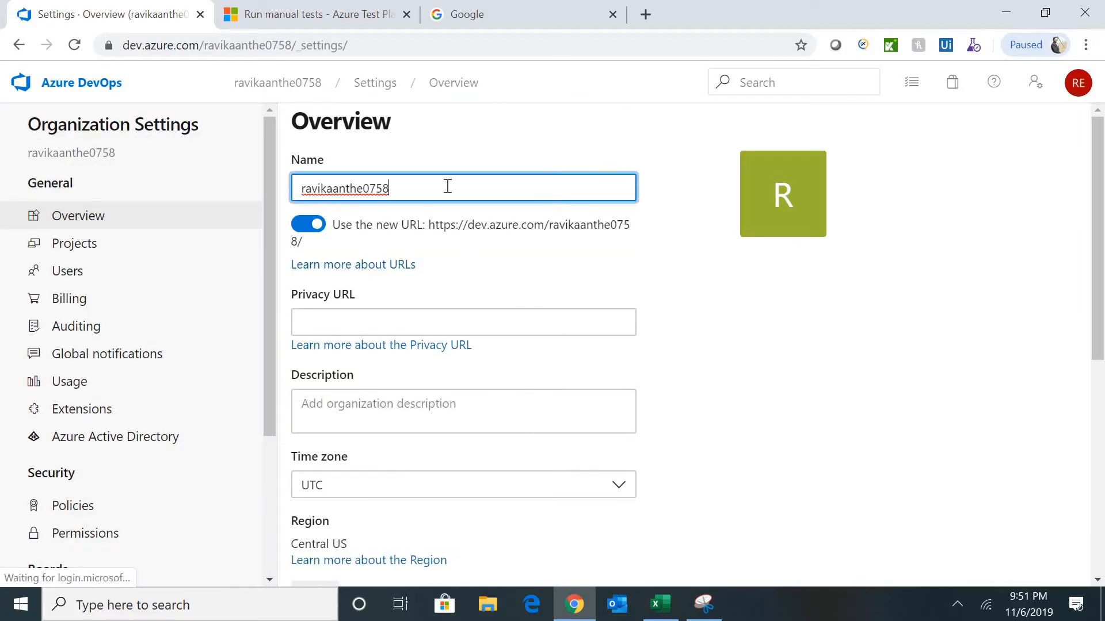
click(672, 272)
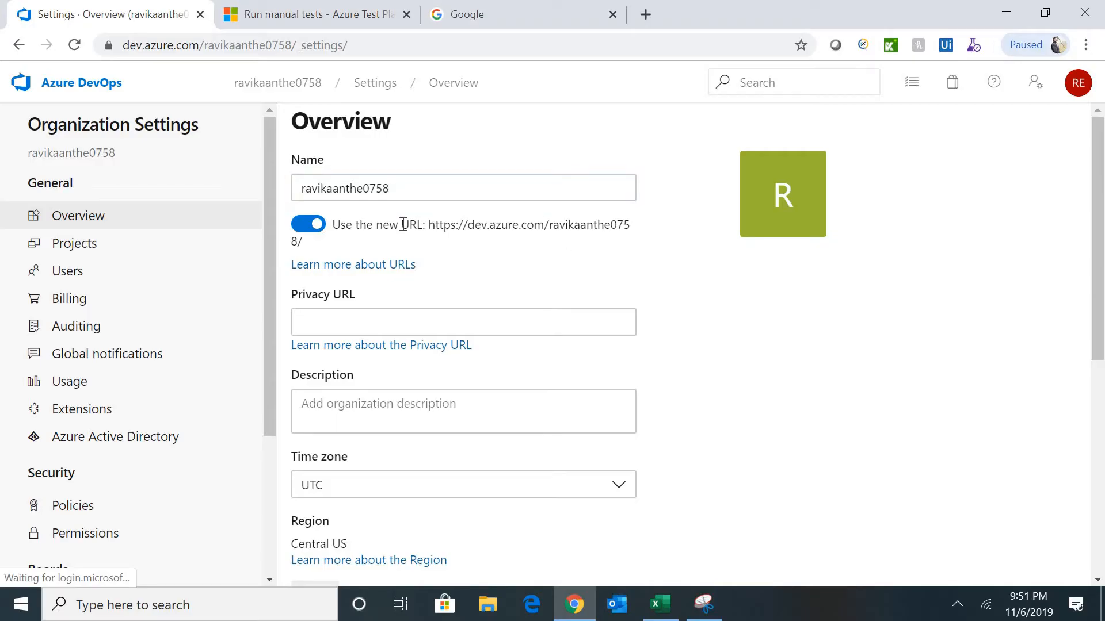
triple_click(433, 226)
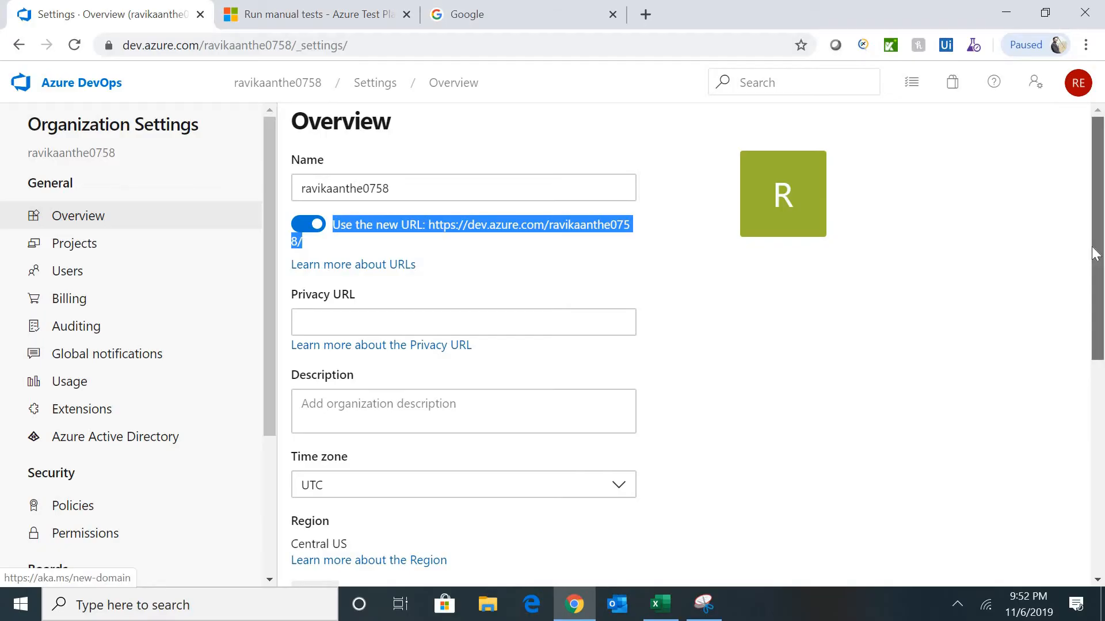
- Show the organization's Projects list, with e-Commerce as the single private Basic project
scroll(1093, 259, down, 2)
scroll(1088, 355, down, 5)
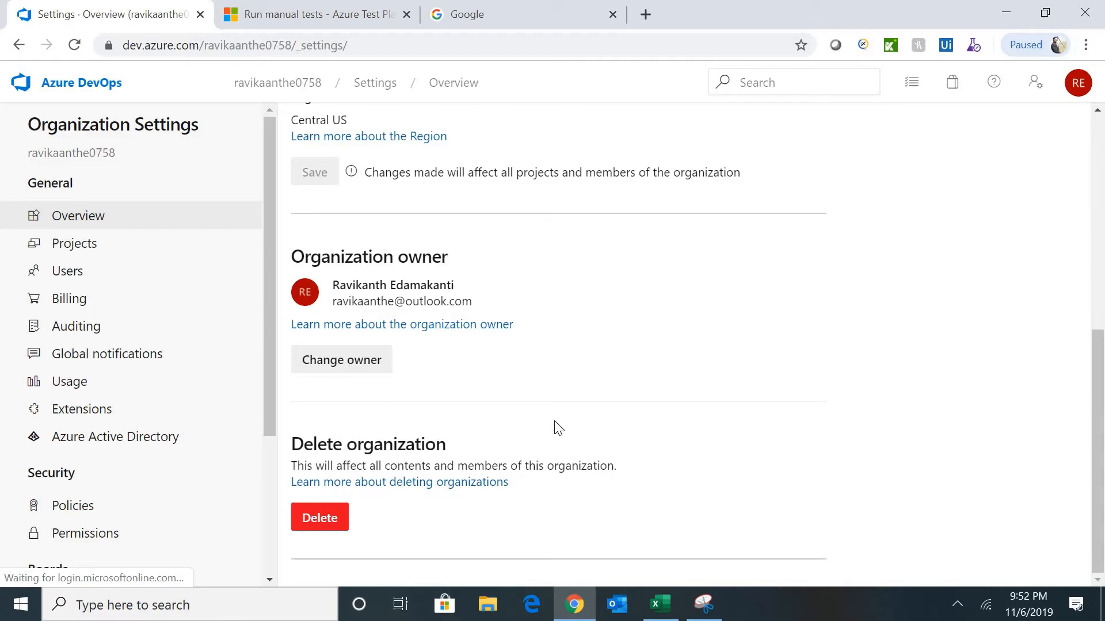
click(87, 252)
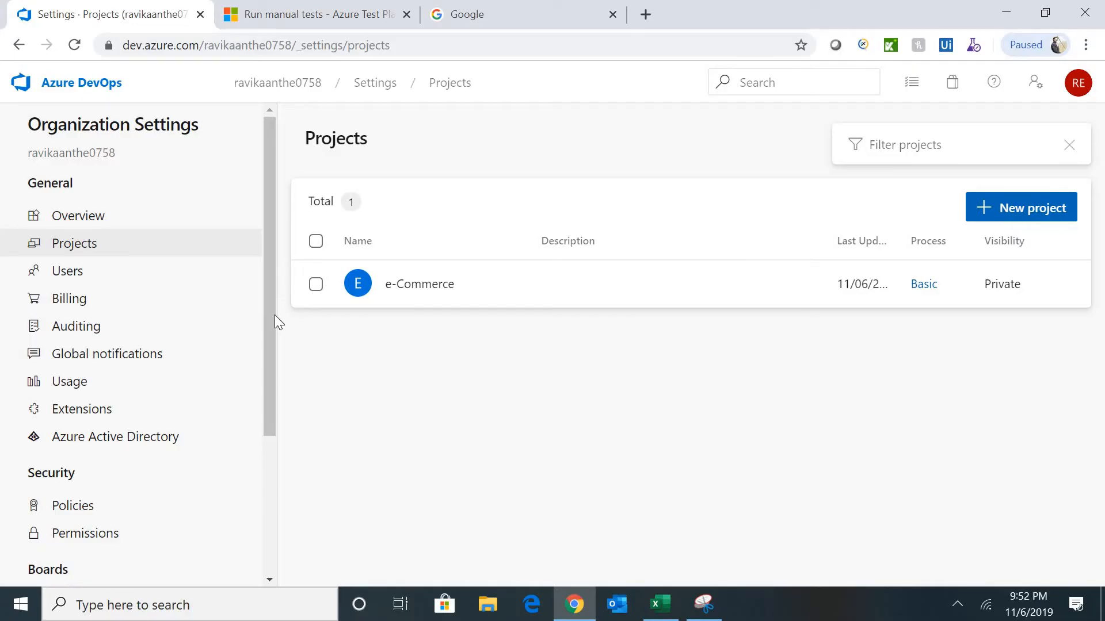
- Review the organization's Users and Billing pages, then return to the organization's projects home
click(75, 276)
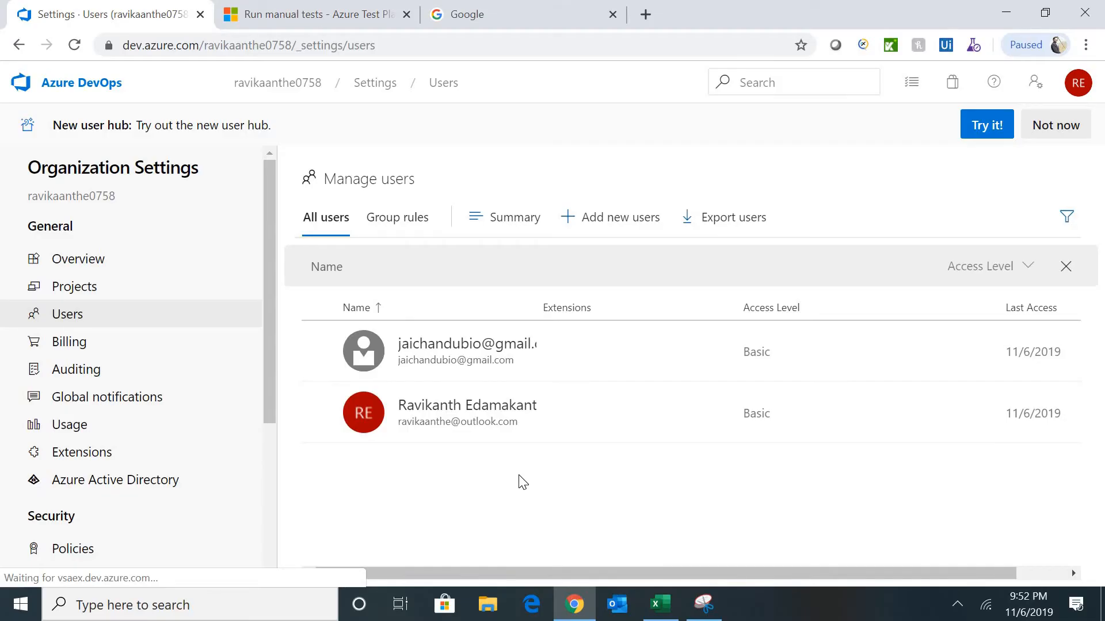
click(73, 343)
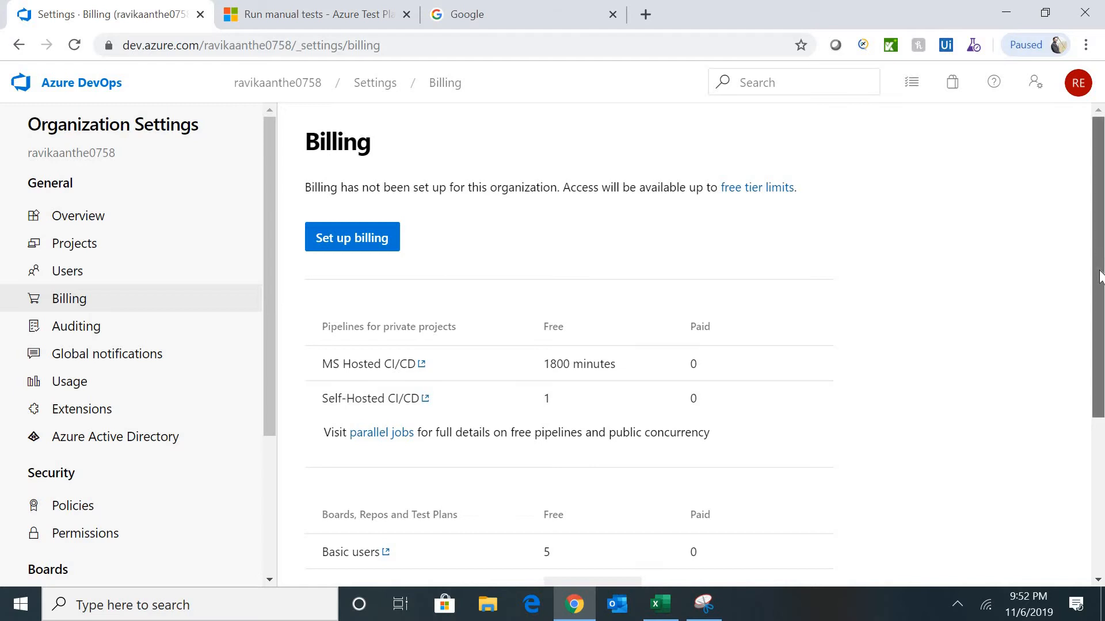
mouse_move(1100, 259)
mouse_down()
mouse_move(1099, 367)
mouse_move(1099, 242)
mouse_up()
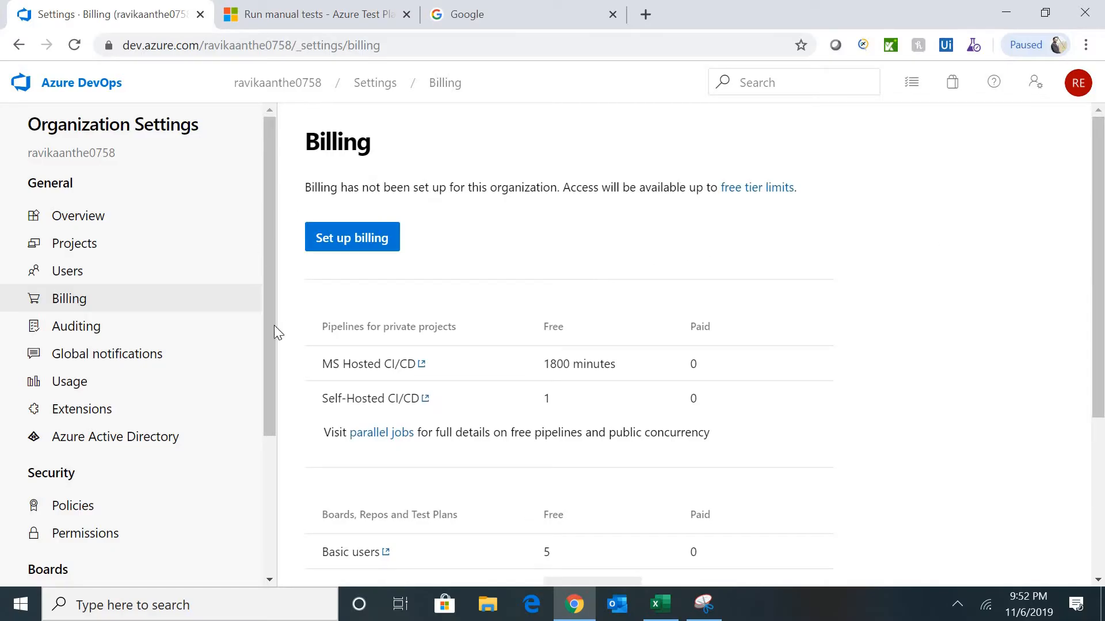
click(272, 86)
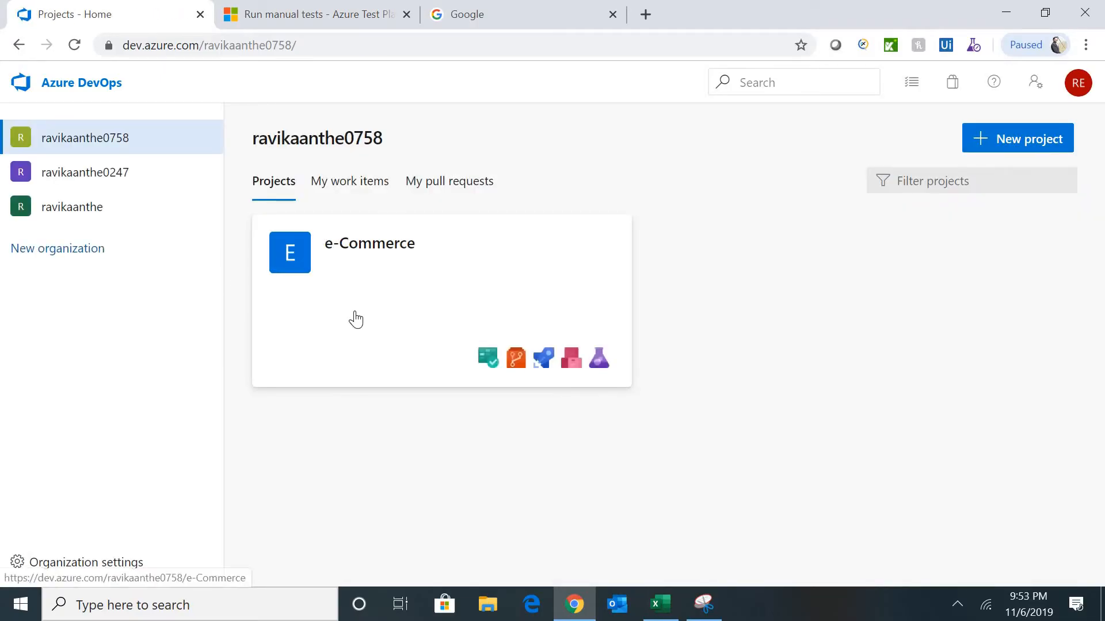
- Go to the e-Commerce project's settings and show its Boards project configuration
click(409, 305)
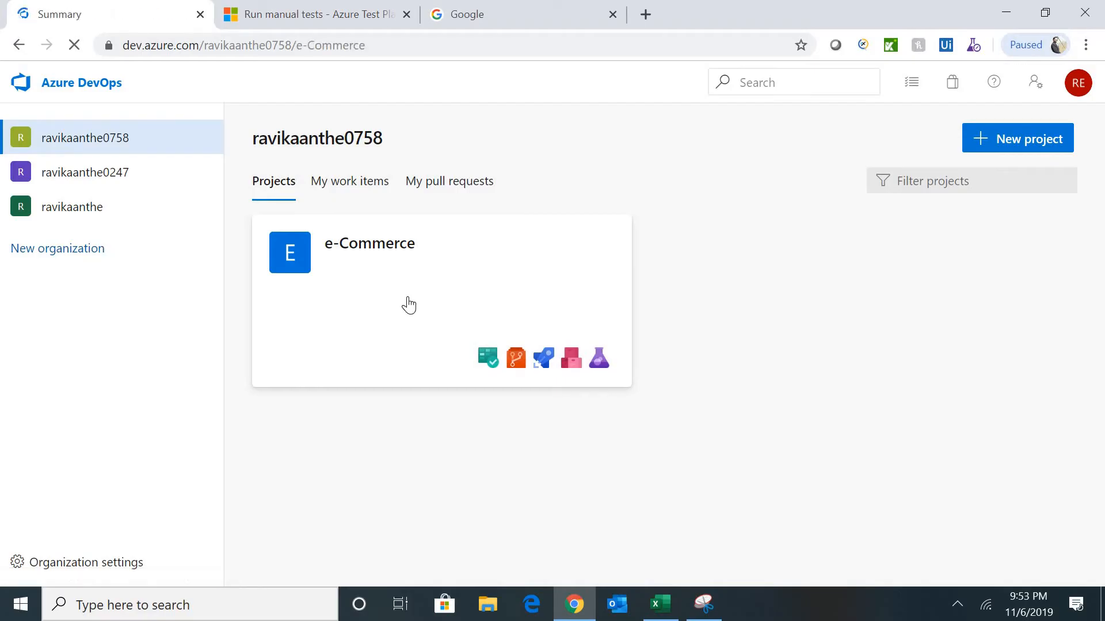
click(75, 570)
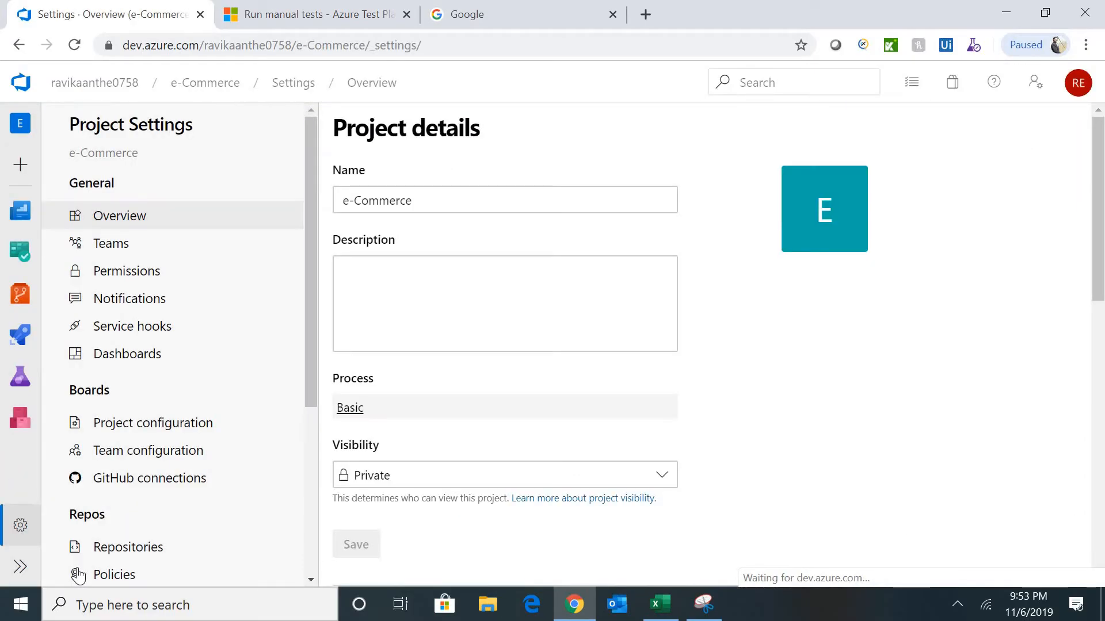
click(185, 426)
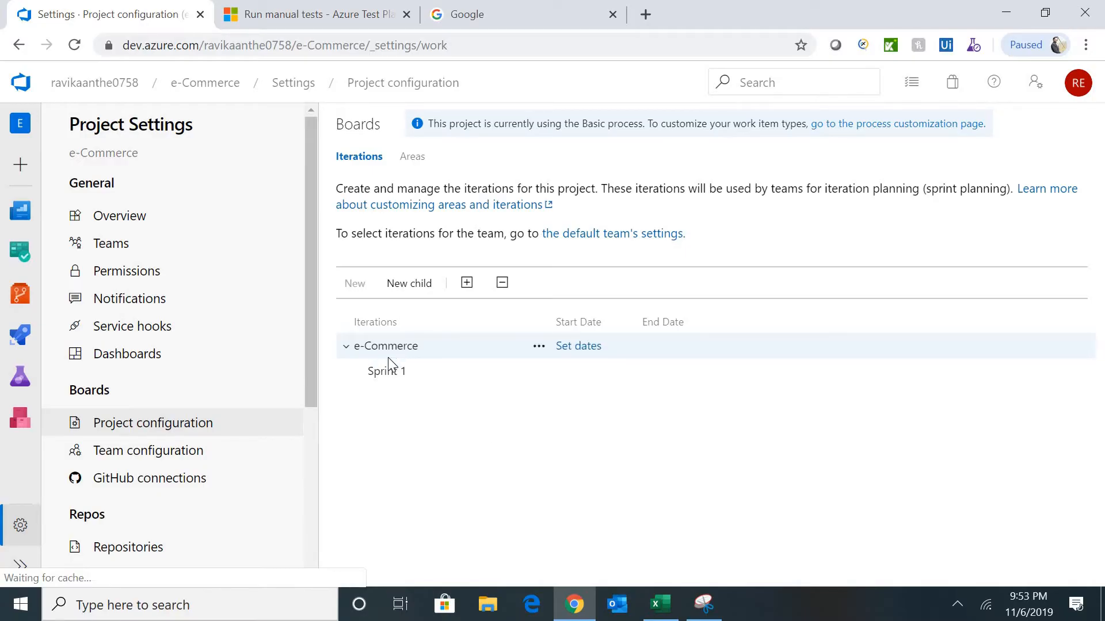
- Rename iteration Sprint 1 to Sprint 0, dated 11/7/2019 to 11/20/2019
click(391, 379)
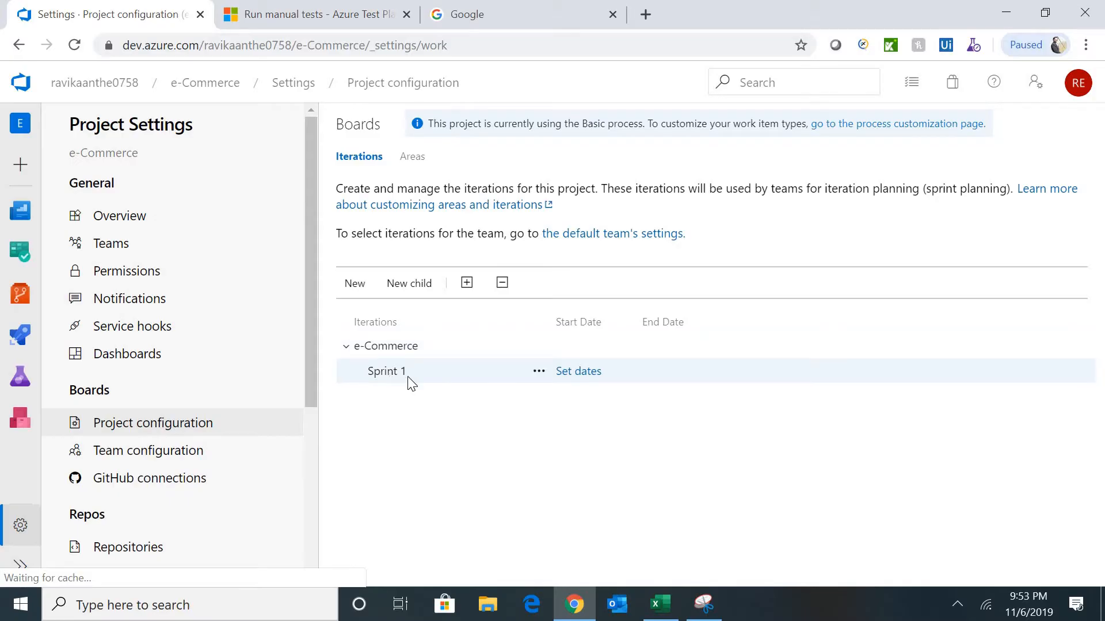
click(541, 377)
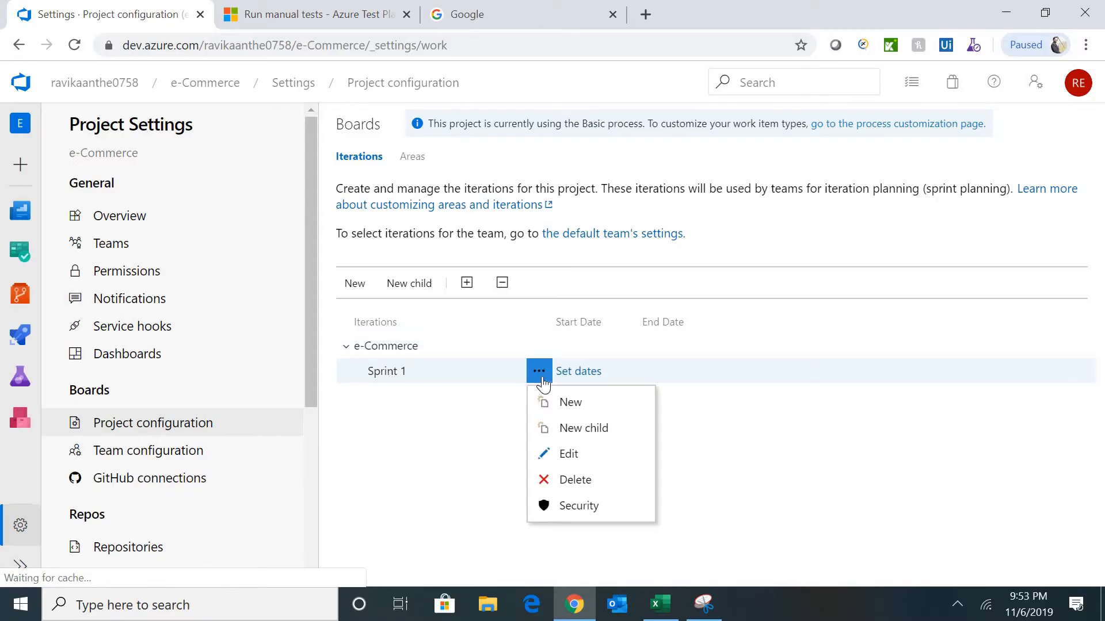
click(568, 455)
click(472, 232)
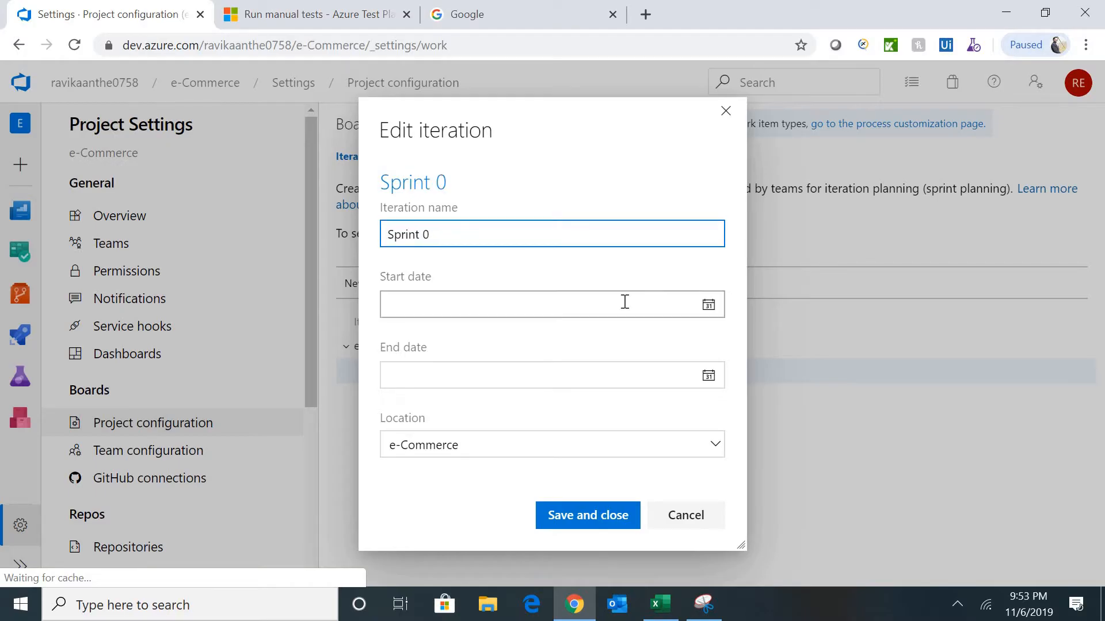
click(708, 307)
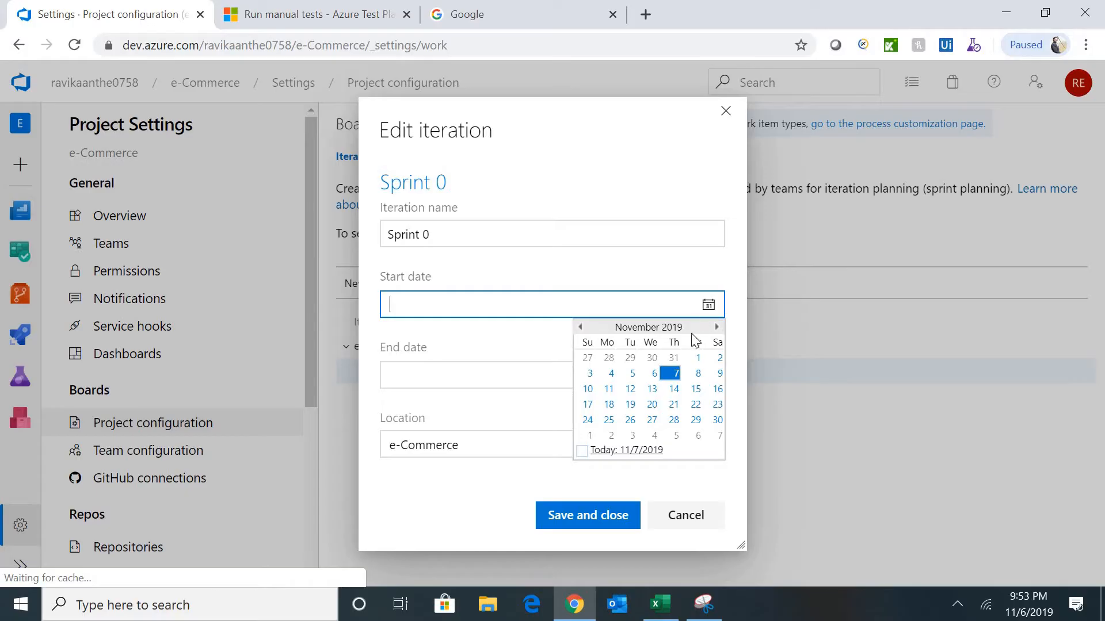
click(671, 374)
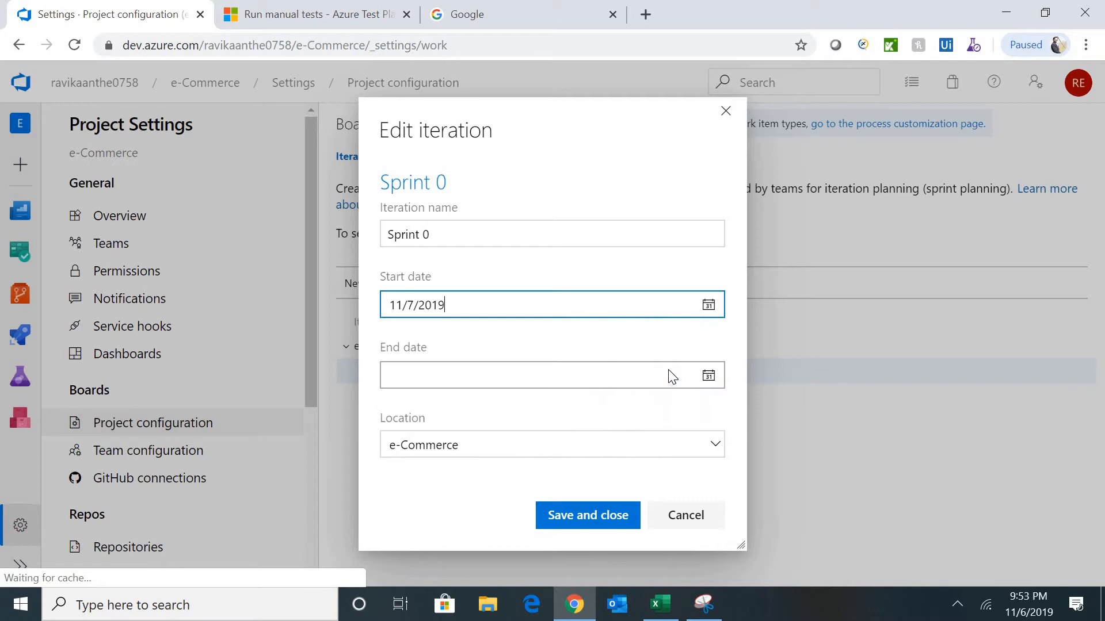
click(708, 377)
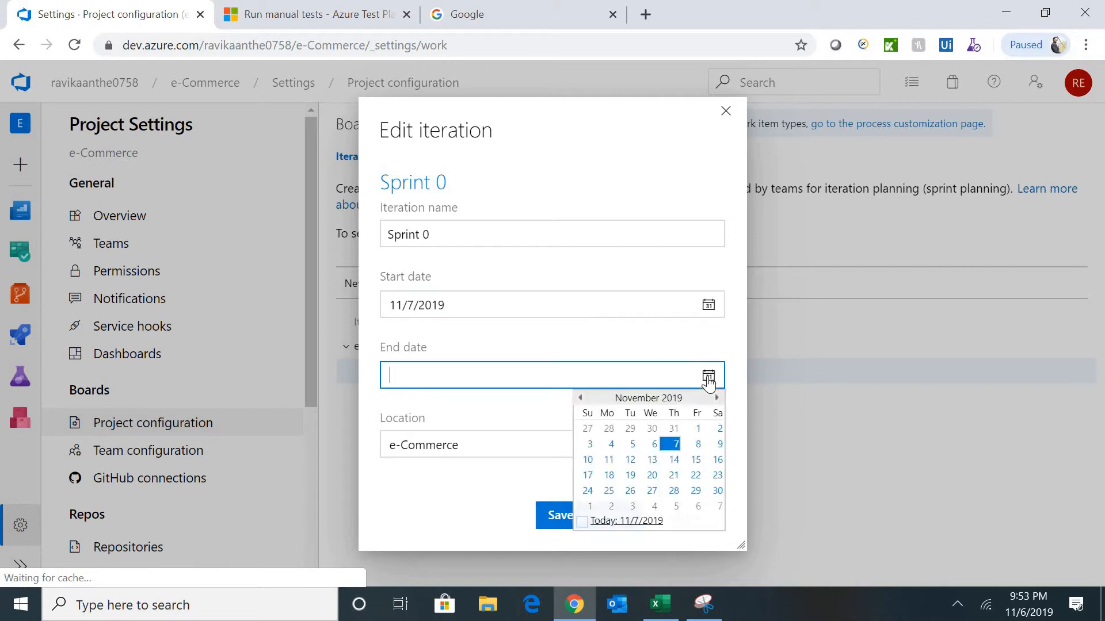
click(652, 476)
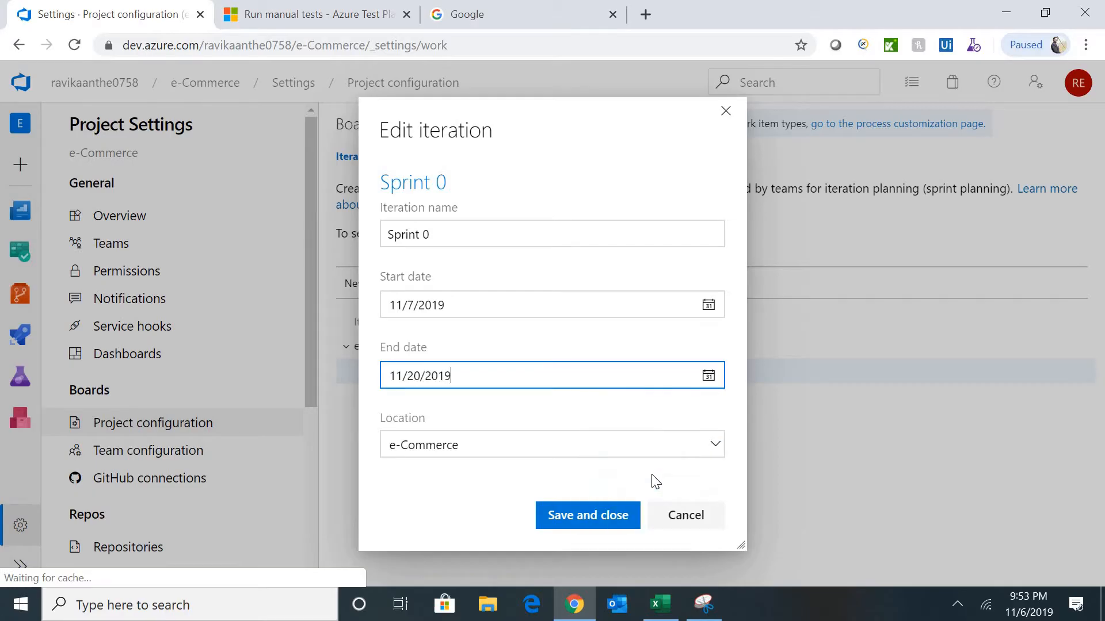
click(584, 518)
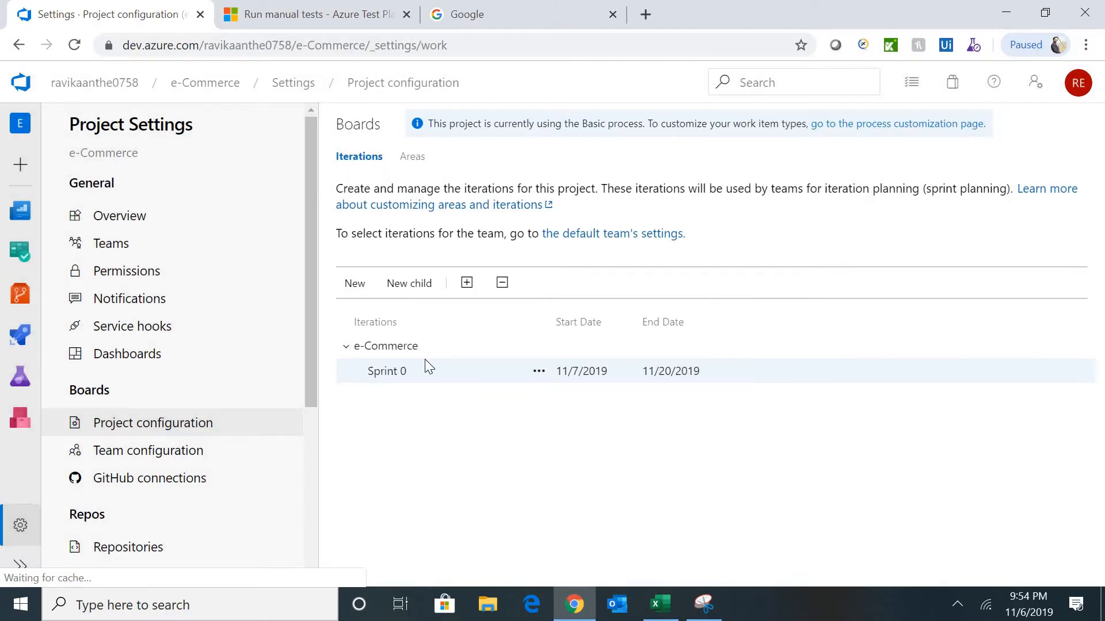
click(400, 352)
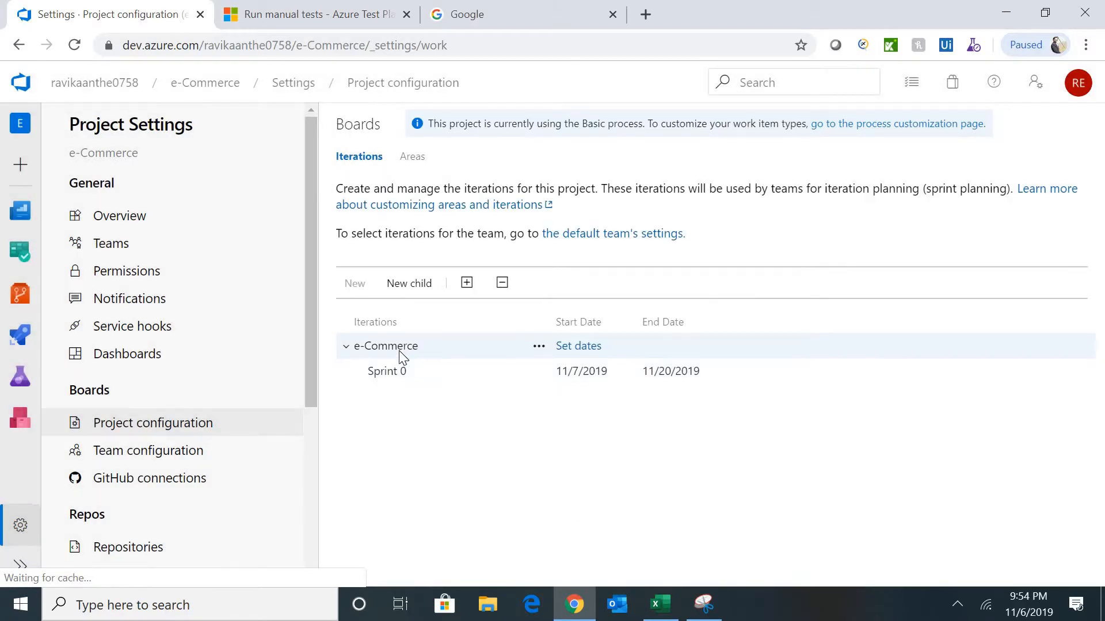
- Add child iteration Sprint 1 under e-Commerce, starting 11/21/2019 and ending 12/4/2019
click(414, 289)
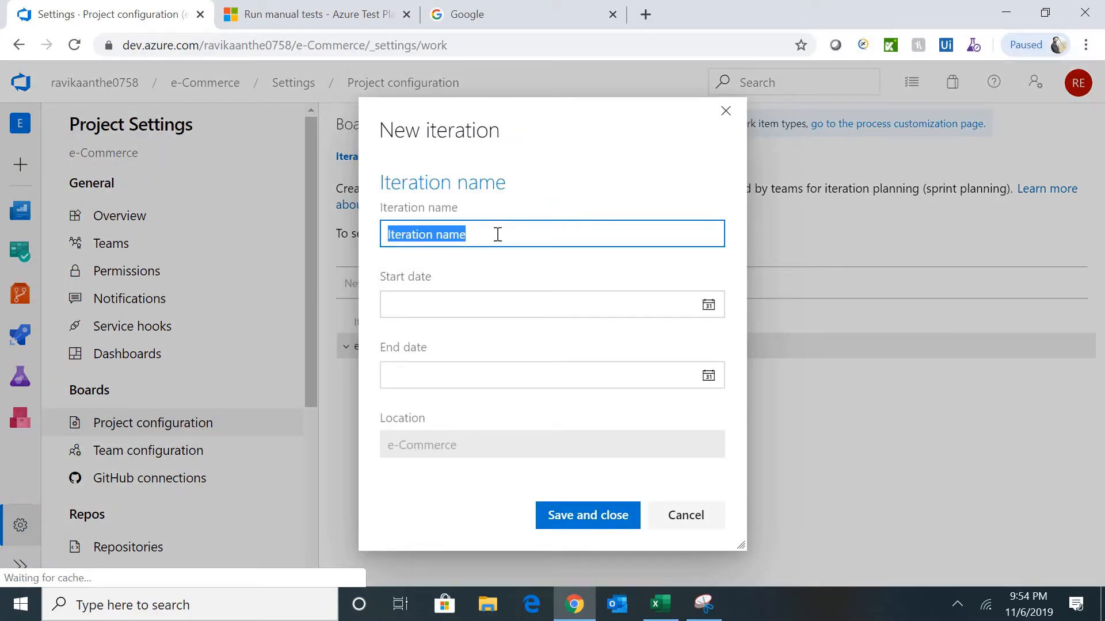
text(Sprint)
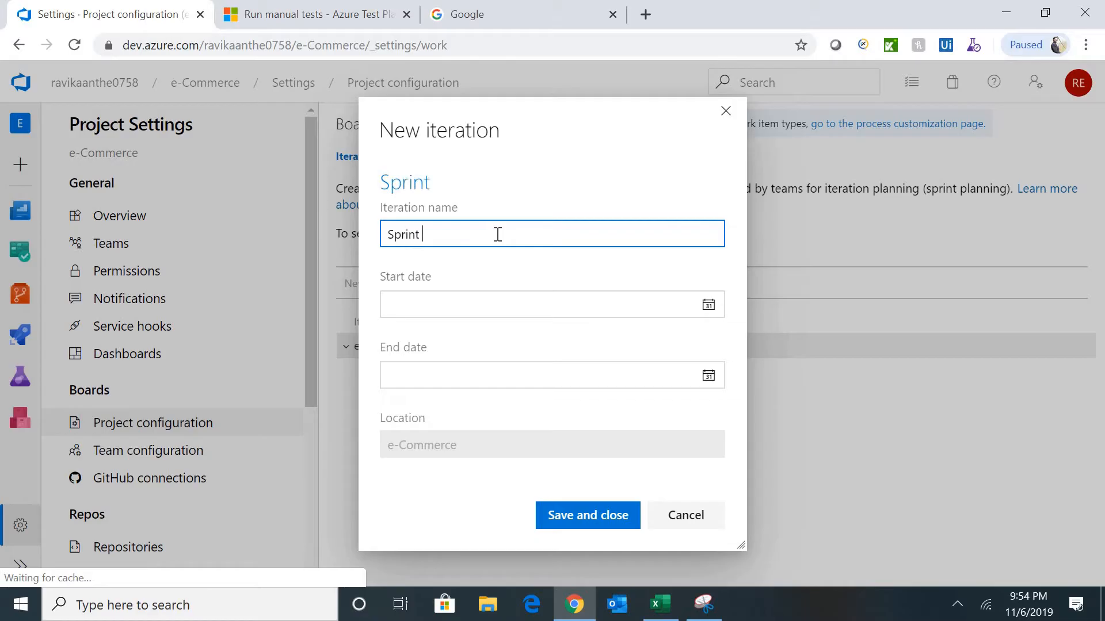
text( 1)
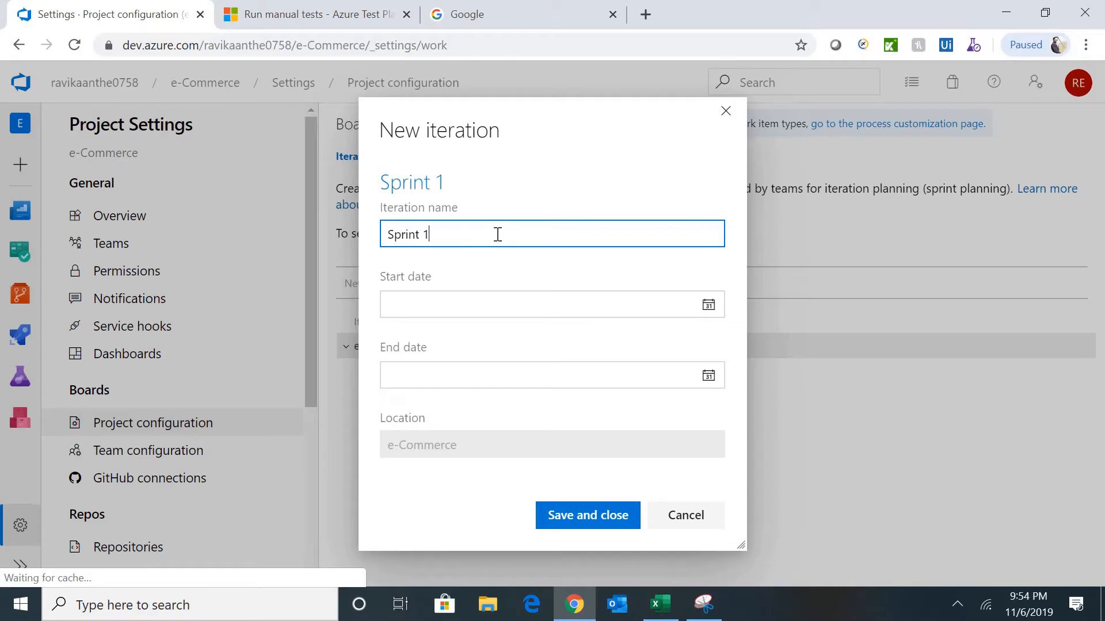
click(711, 309)
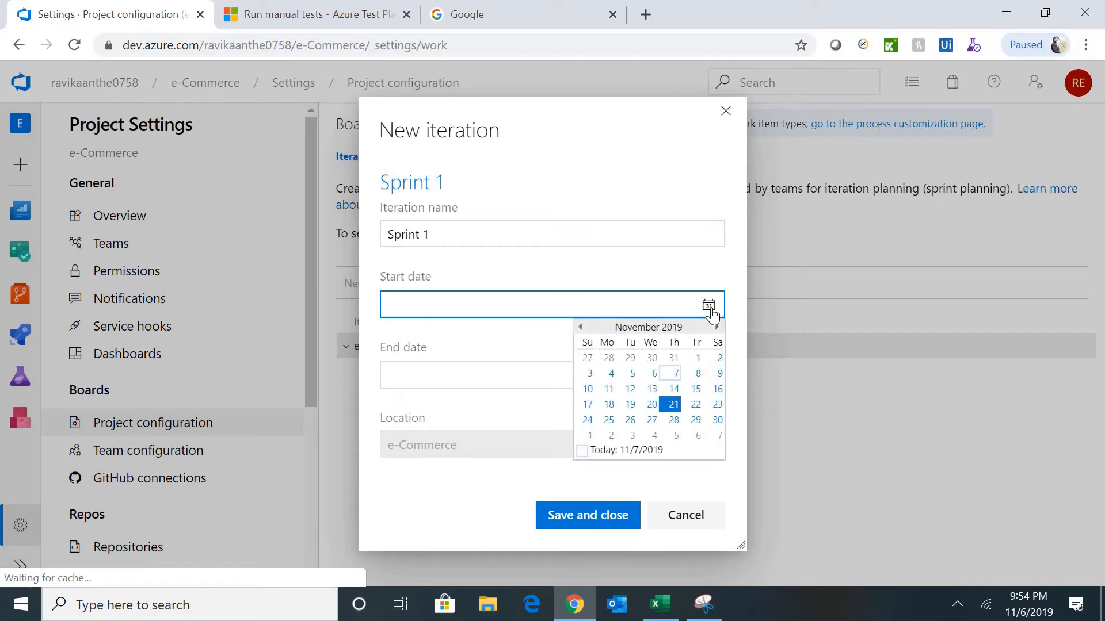
click(673, 405)
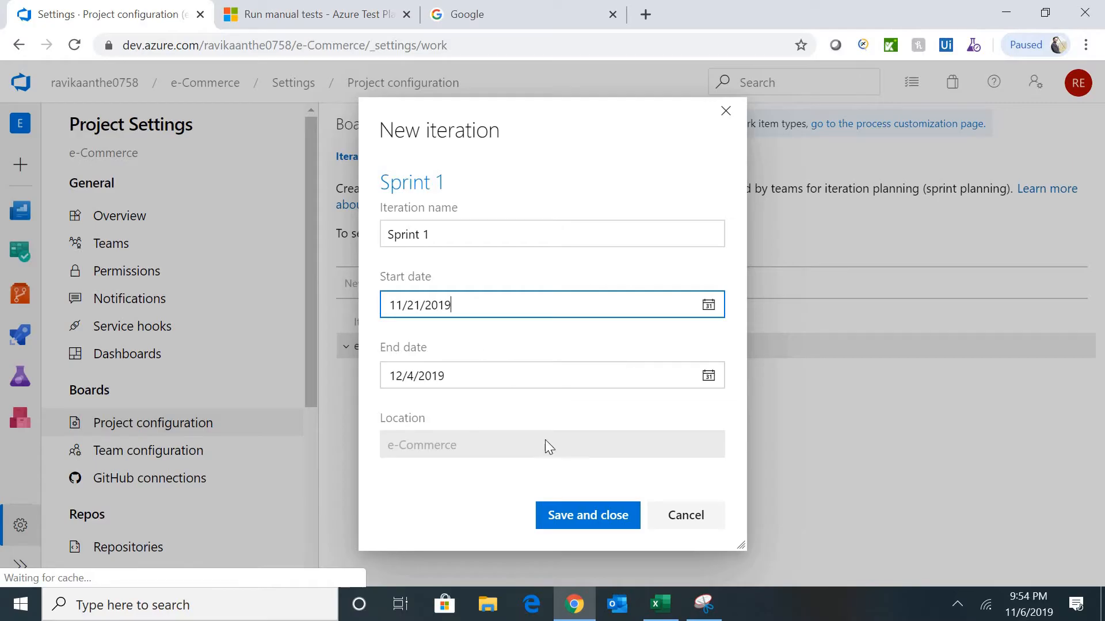
click(592, 522)
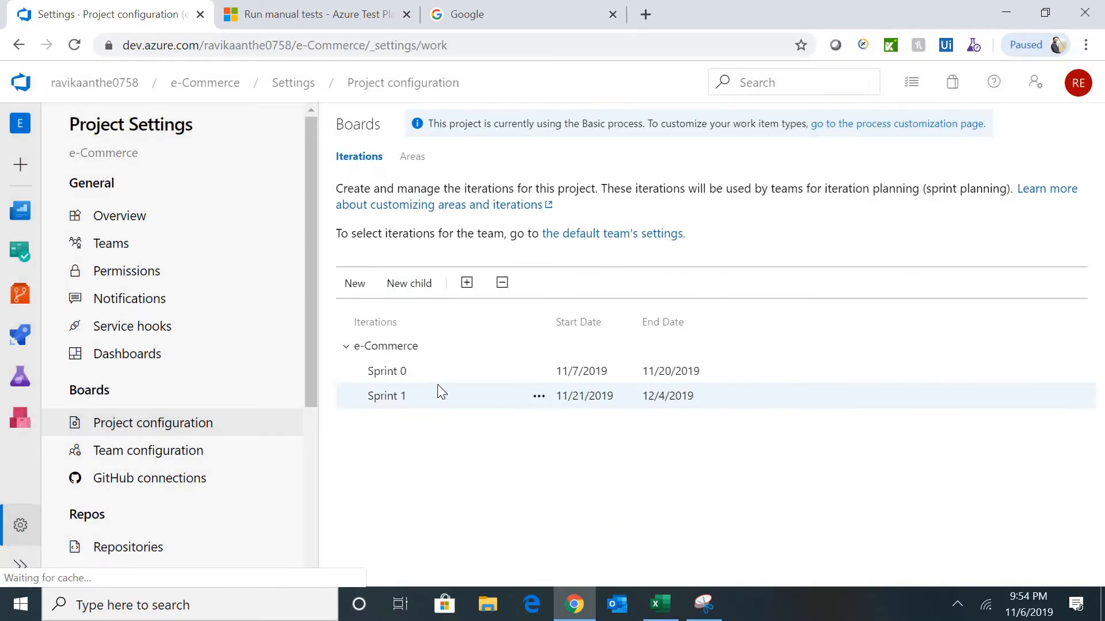
- Add child iteration Sprint 2 under e-Commerce, starting 12/5/2019 and ending 12/18/2019
click(399, 354)
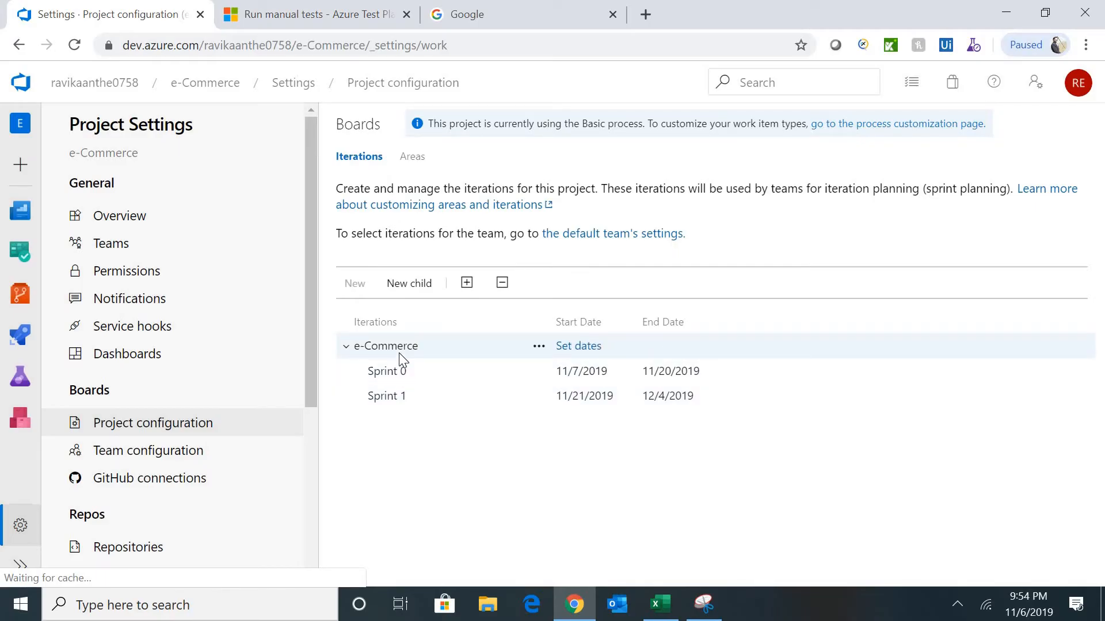
click(411, 284)
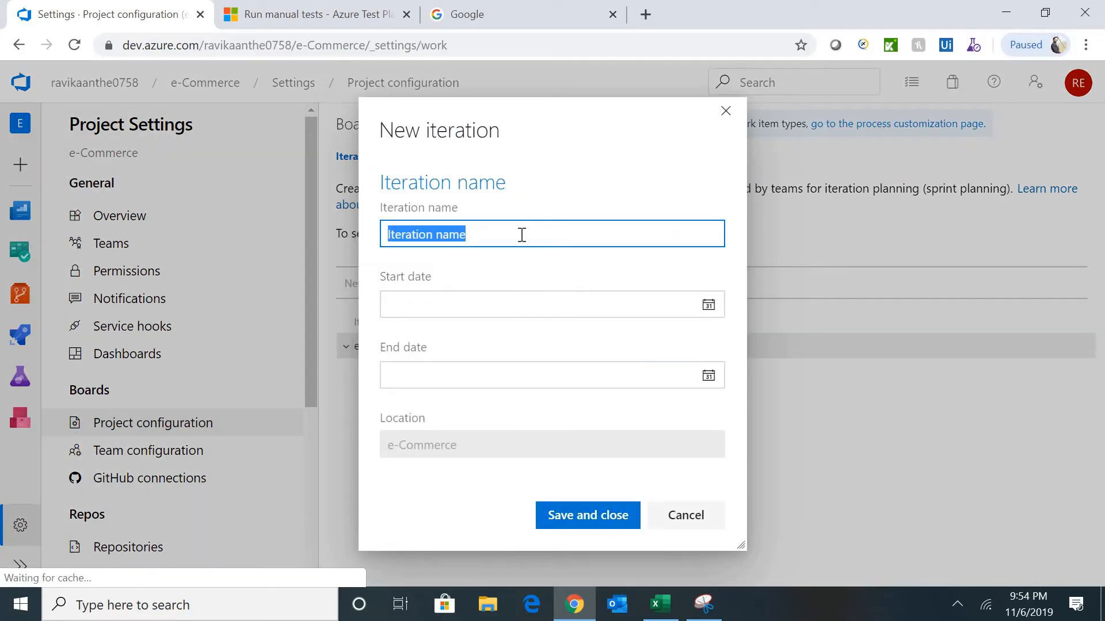
text(Sprint 1)
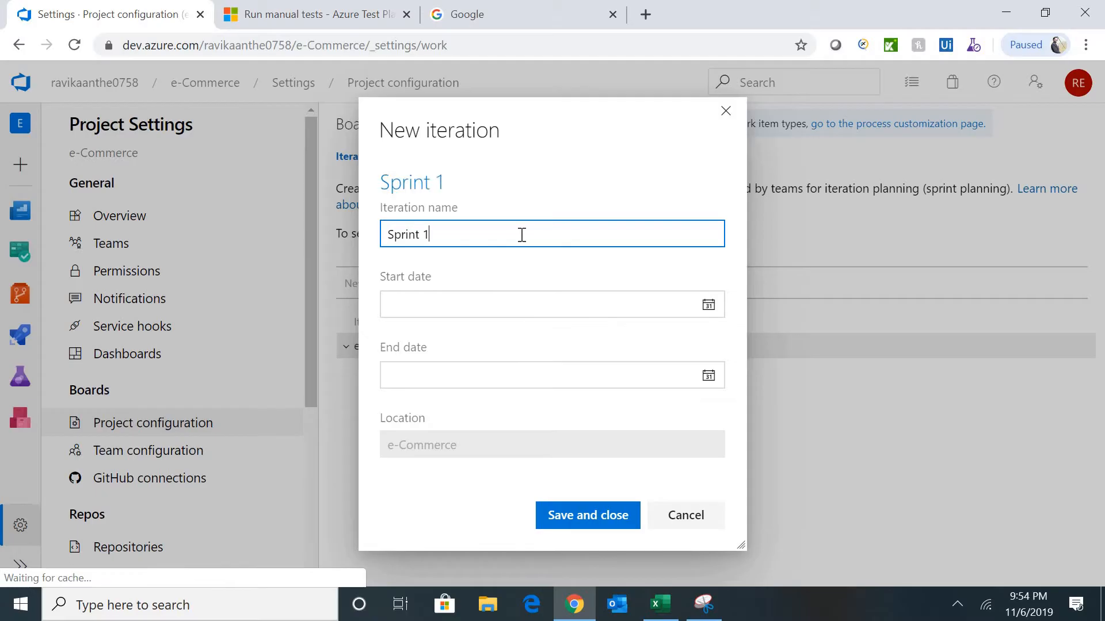
click(708, 305)
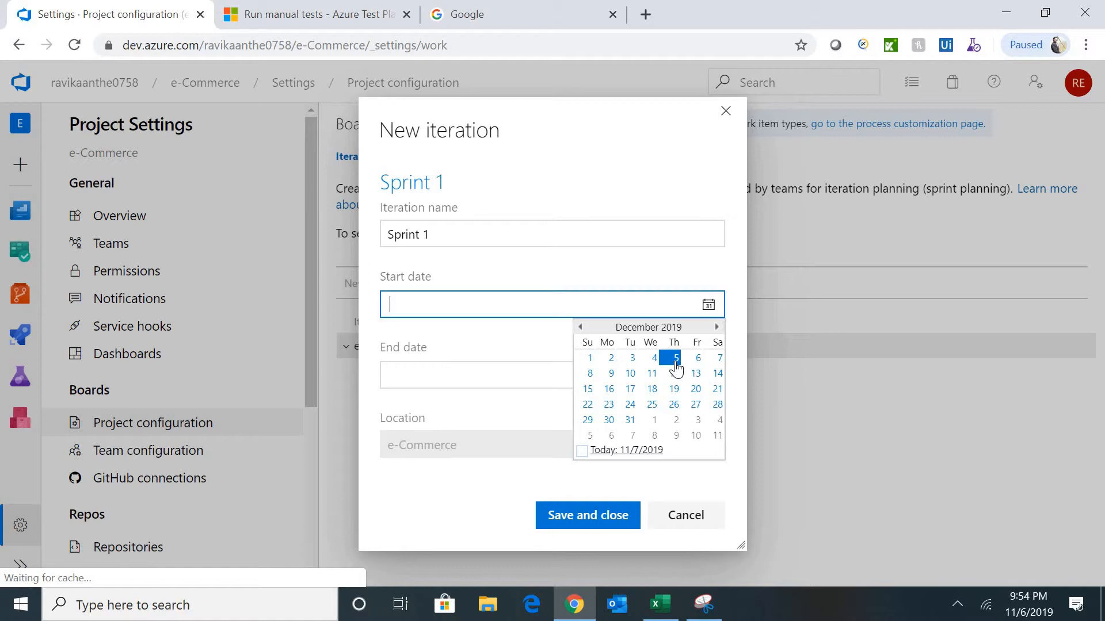
click(486, 233)
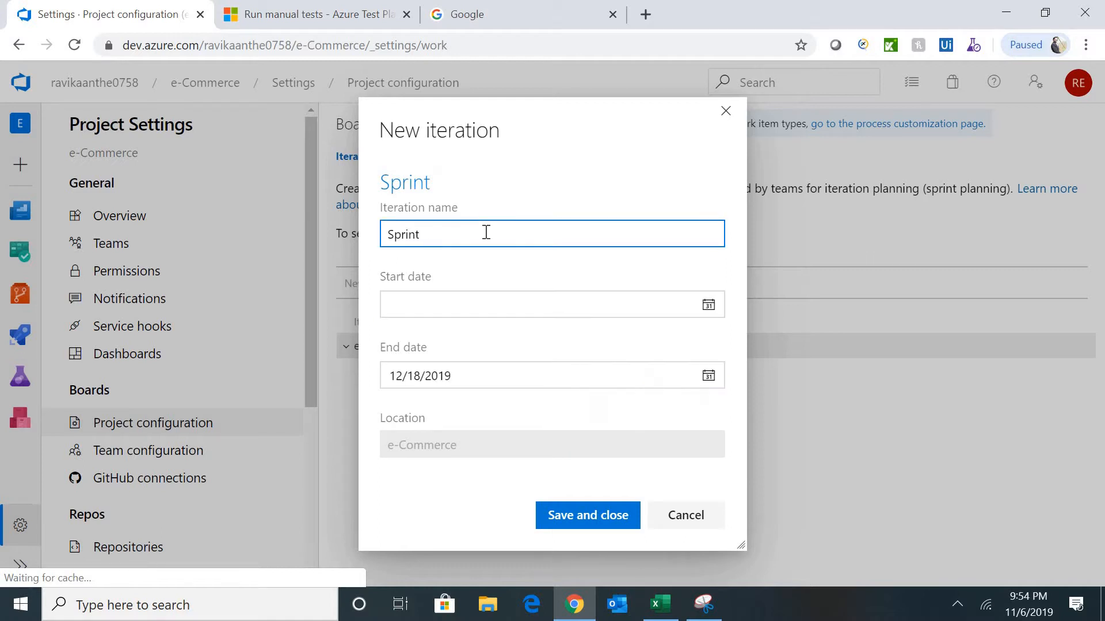
text(2)
click(708, 305)
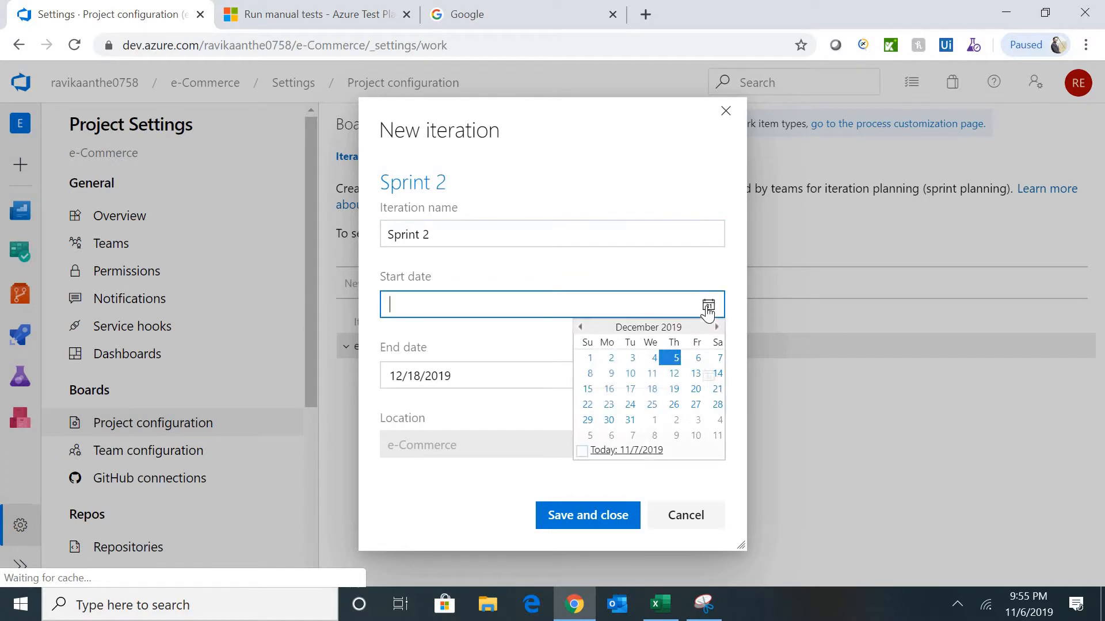
click(673, 359)
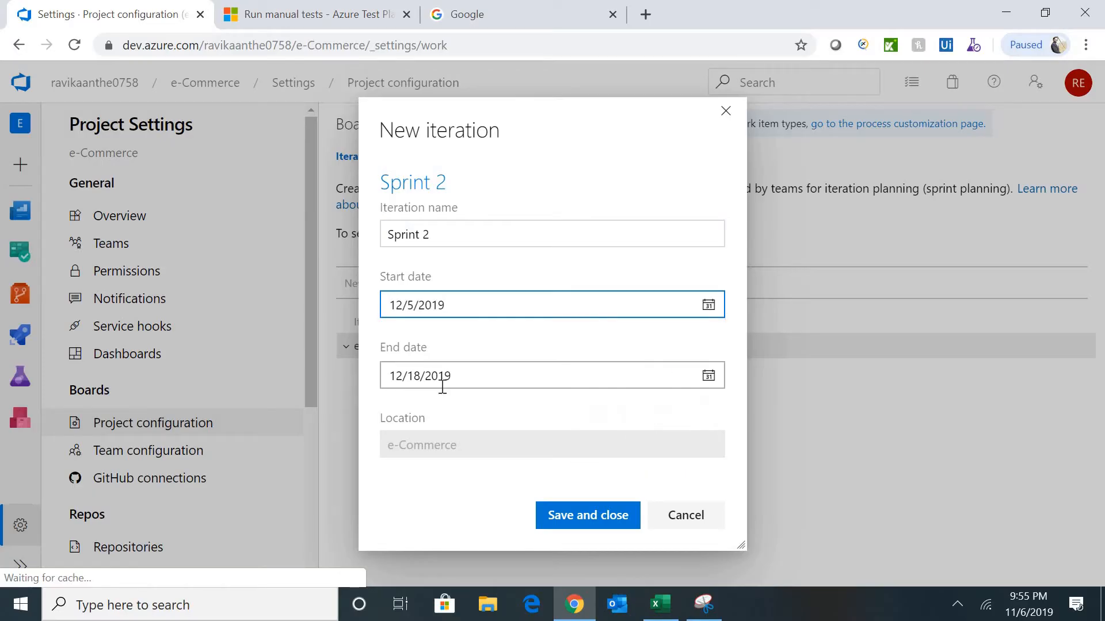
click(591, 523)
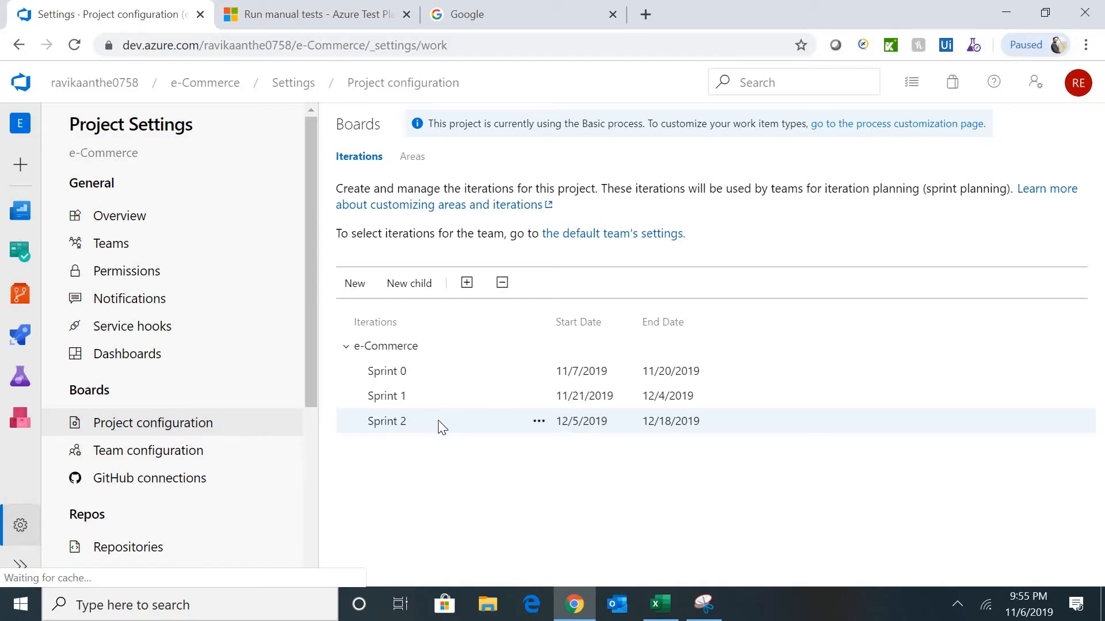
- Cancel the accidental child iteration under Sprint 2 and show the Iterations list
click(391, 283)
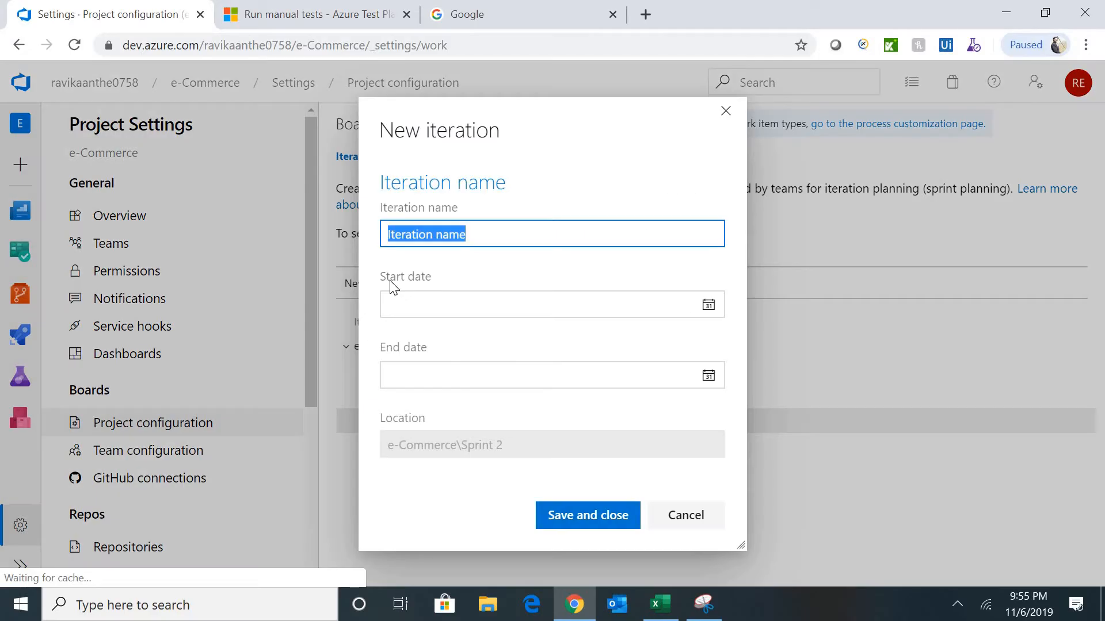
click(683, 516)
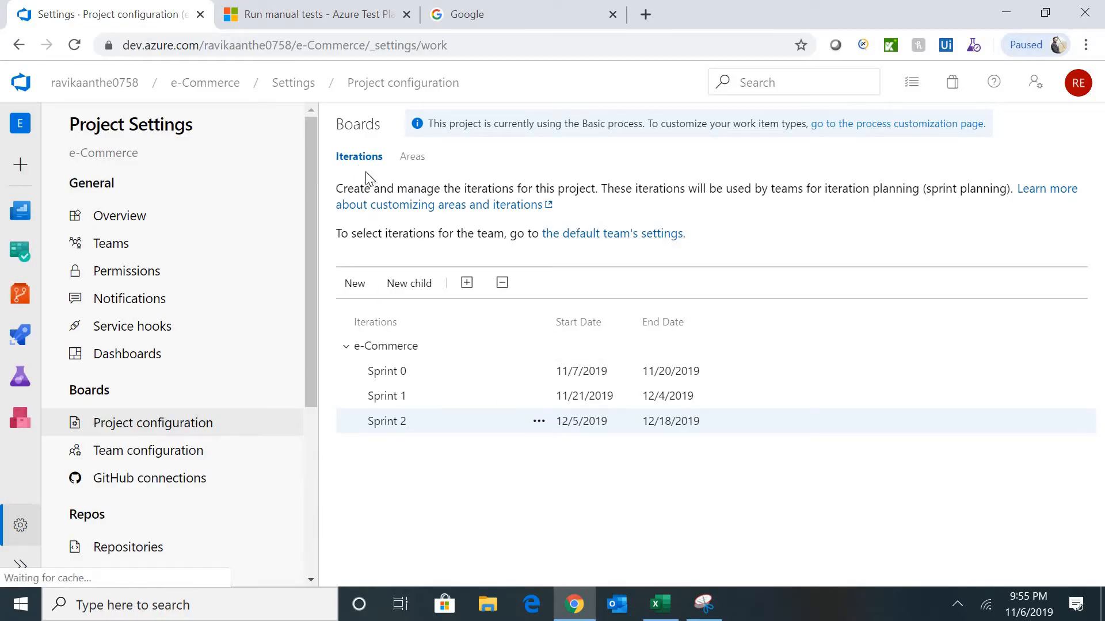
click(355, 160)
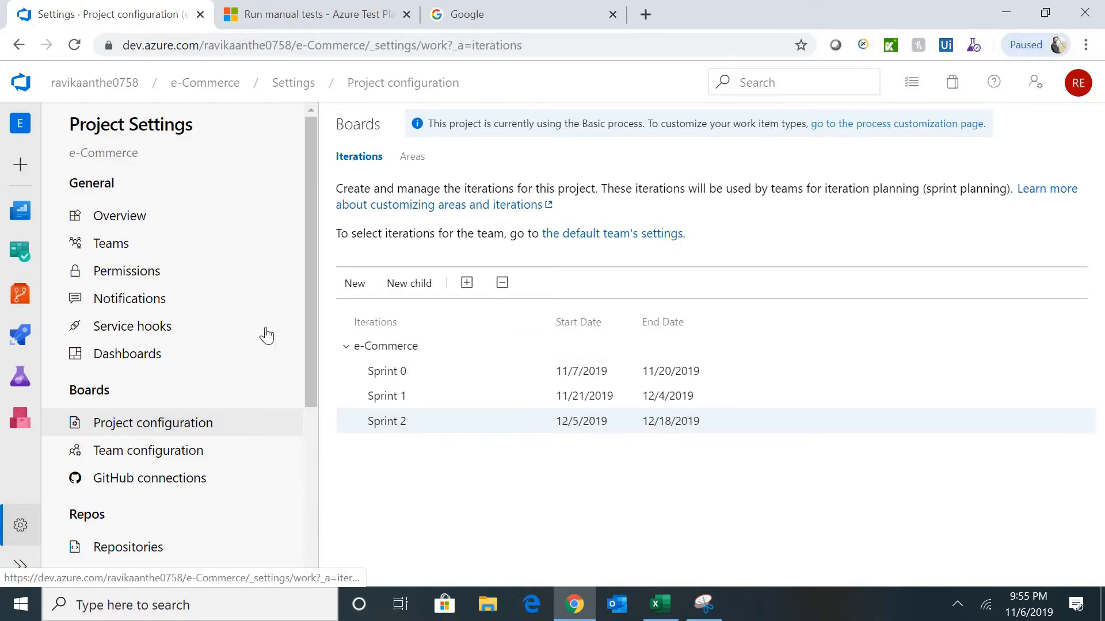
- In Areas, add a new child area named Registration under e-Commerce
click(416, 167)
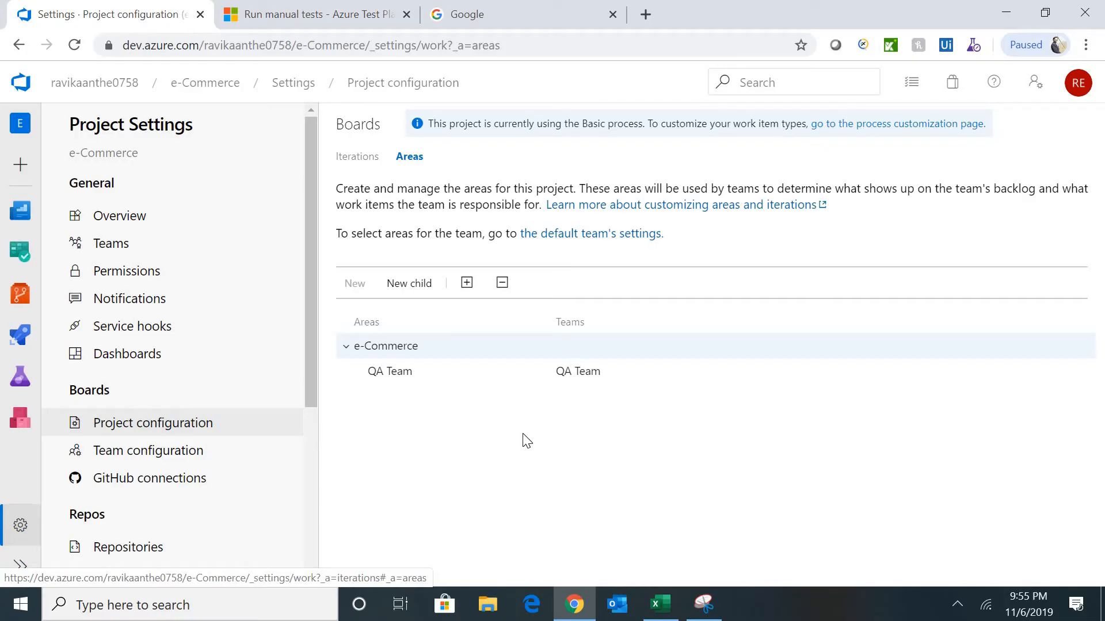
click(420, 295)
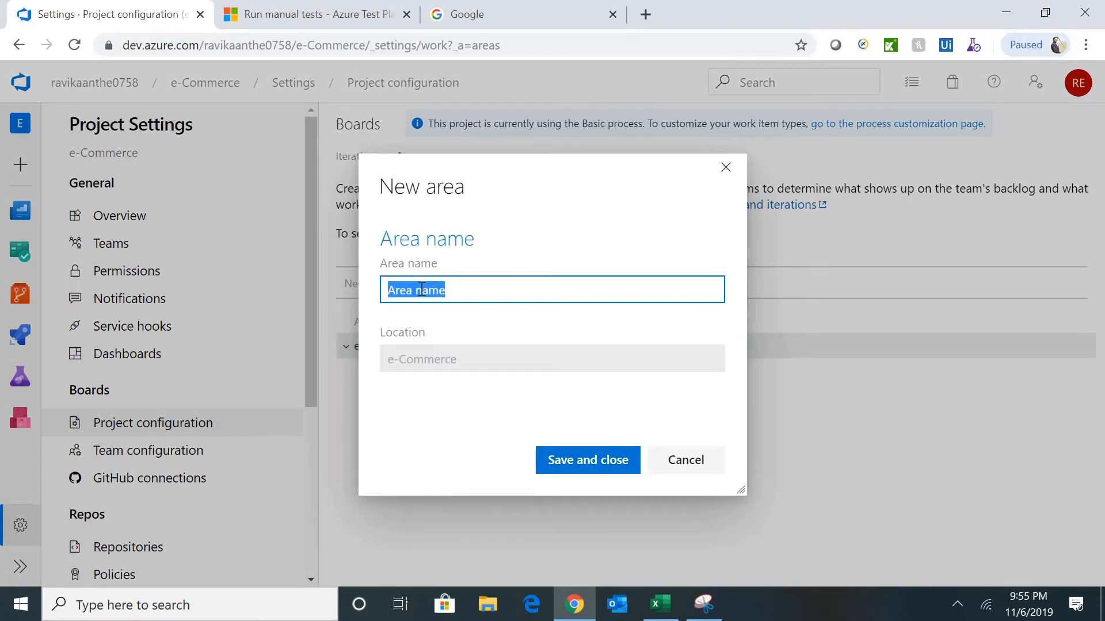
text(Regist)
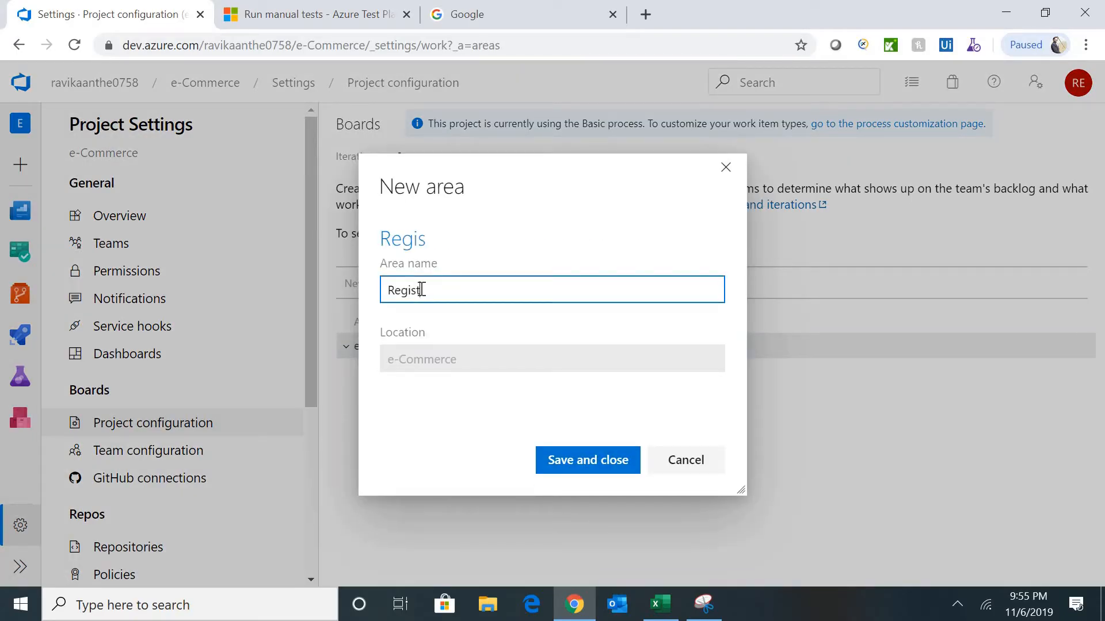
text(ration)
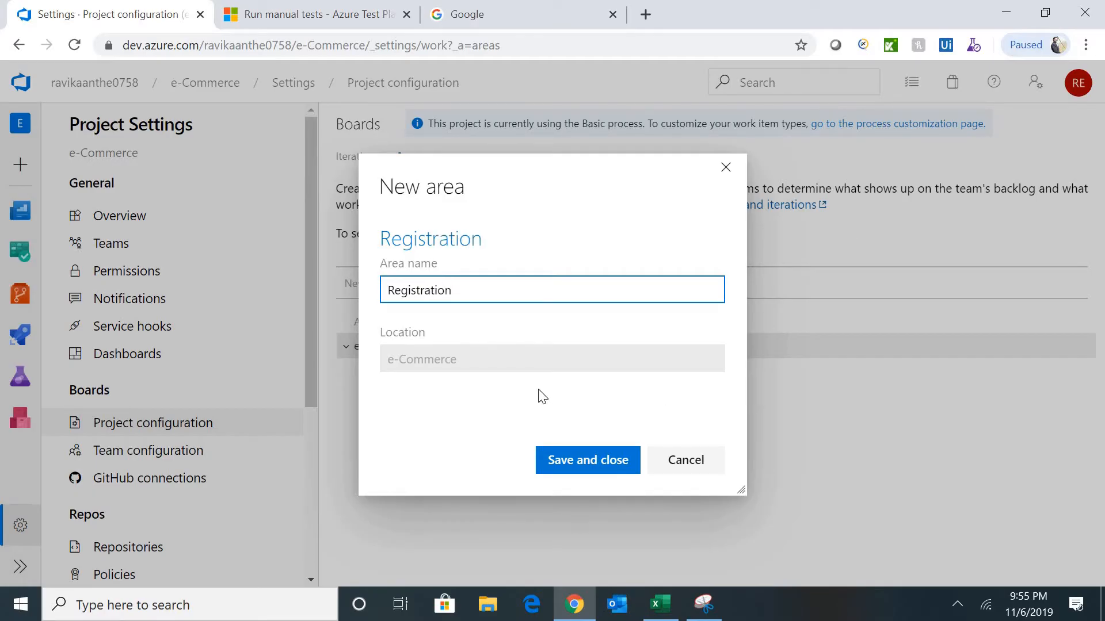
click(597, 467)
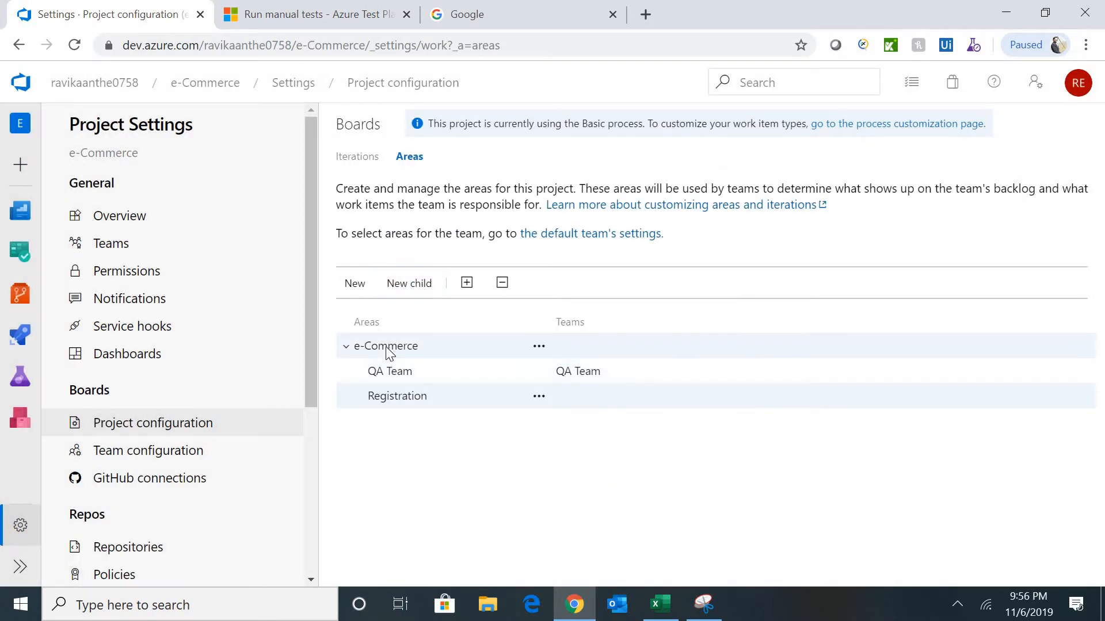
- Add Login and Shopping Cart child areas under e-Commerce, then show QA Team's configuration
click(412, 285)
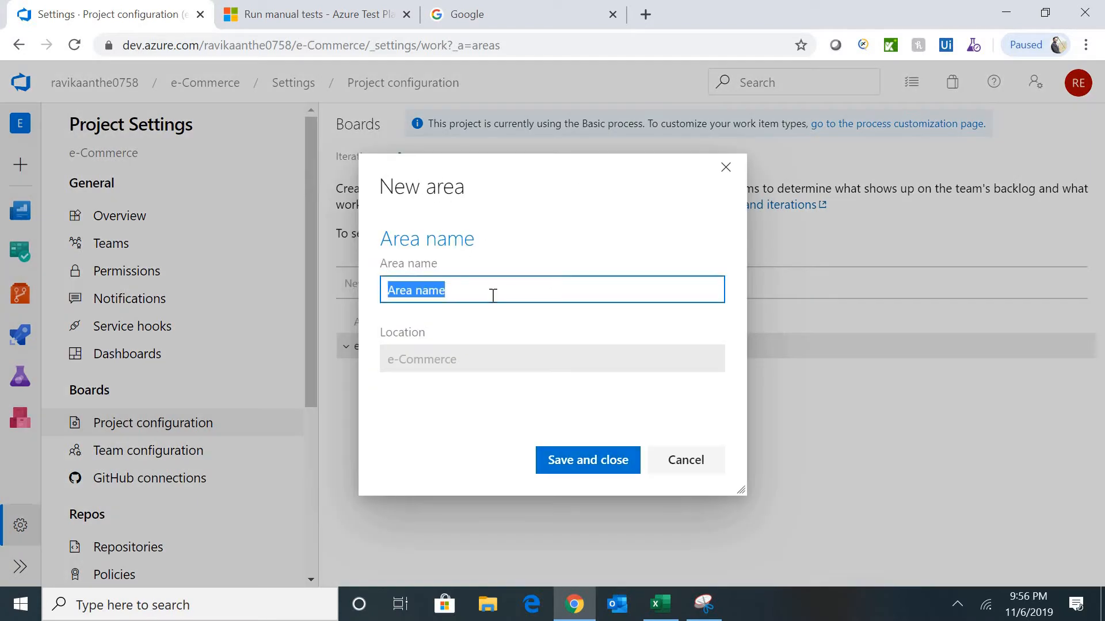
text(Login)
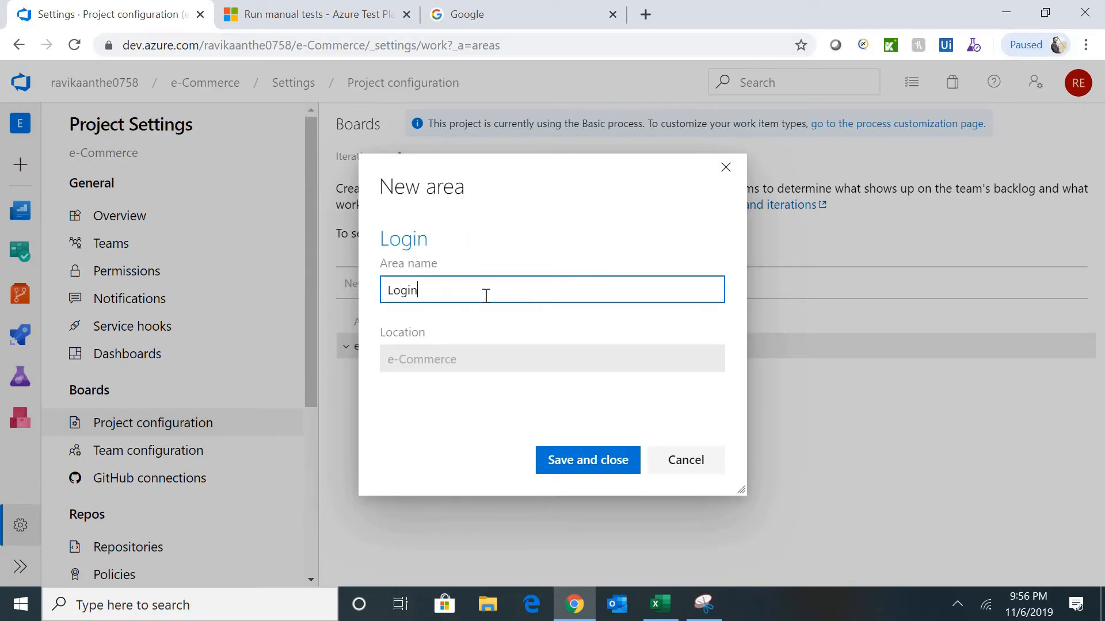
click(585, 459)
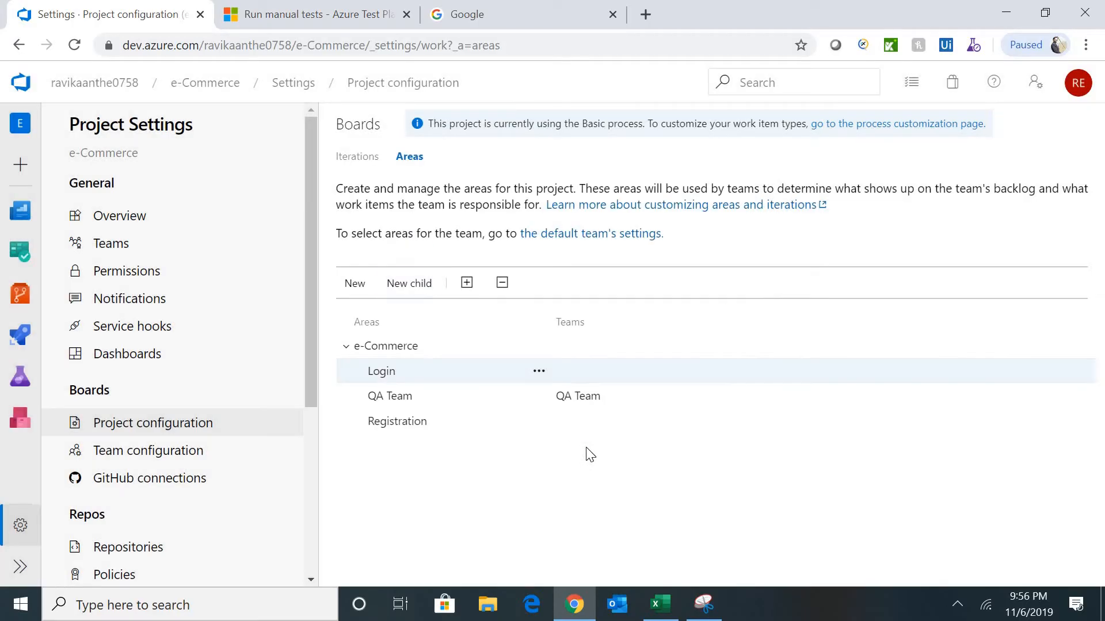
click(414, 345)
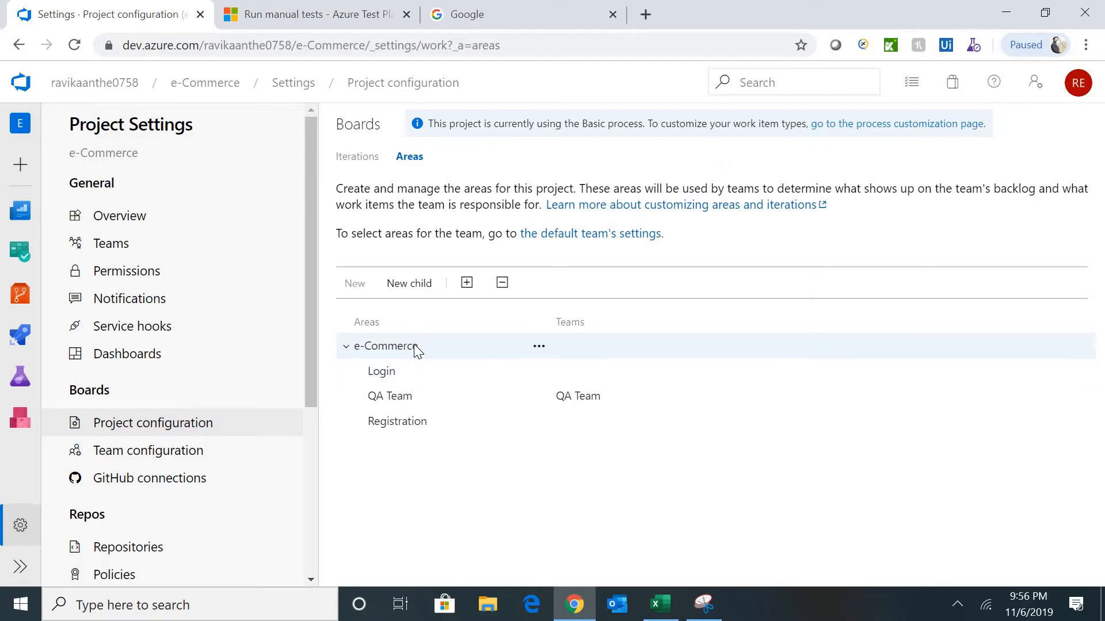
click(422, 297)
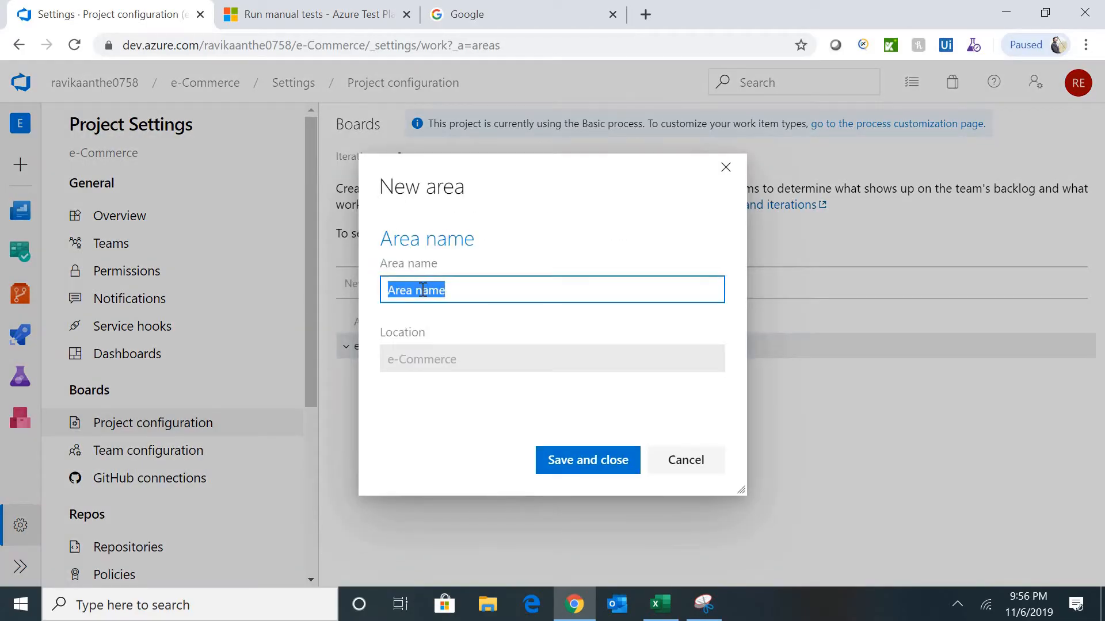
text(Sh)
key(BackSpace)
key(BackSpace)
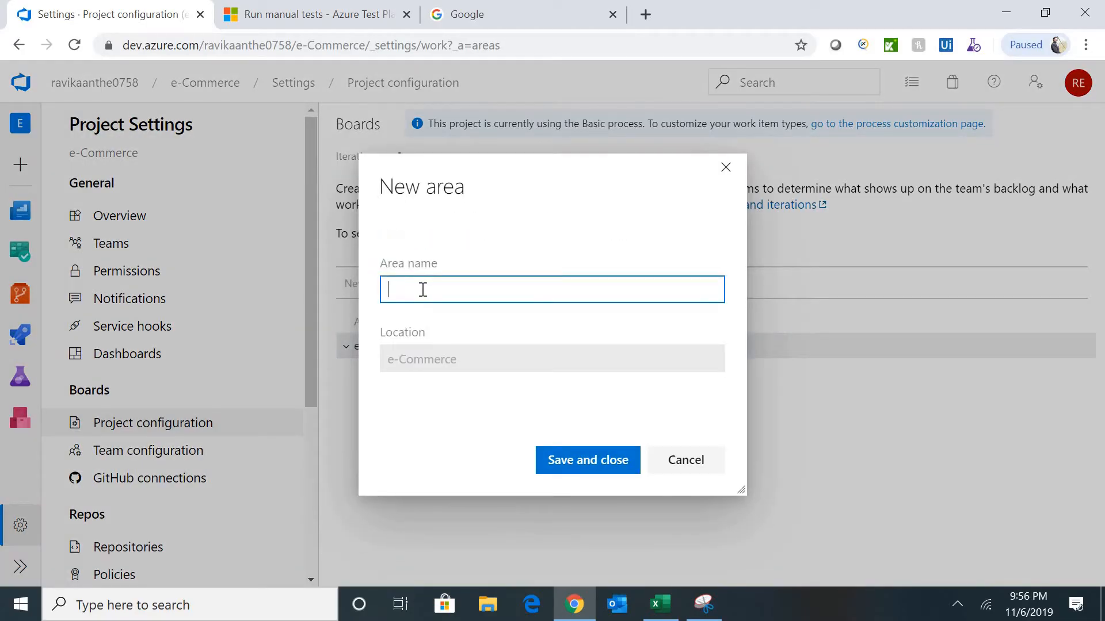
text(Shopping )
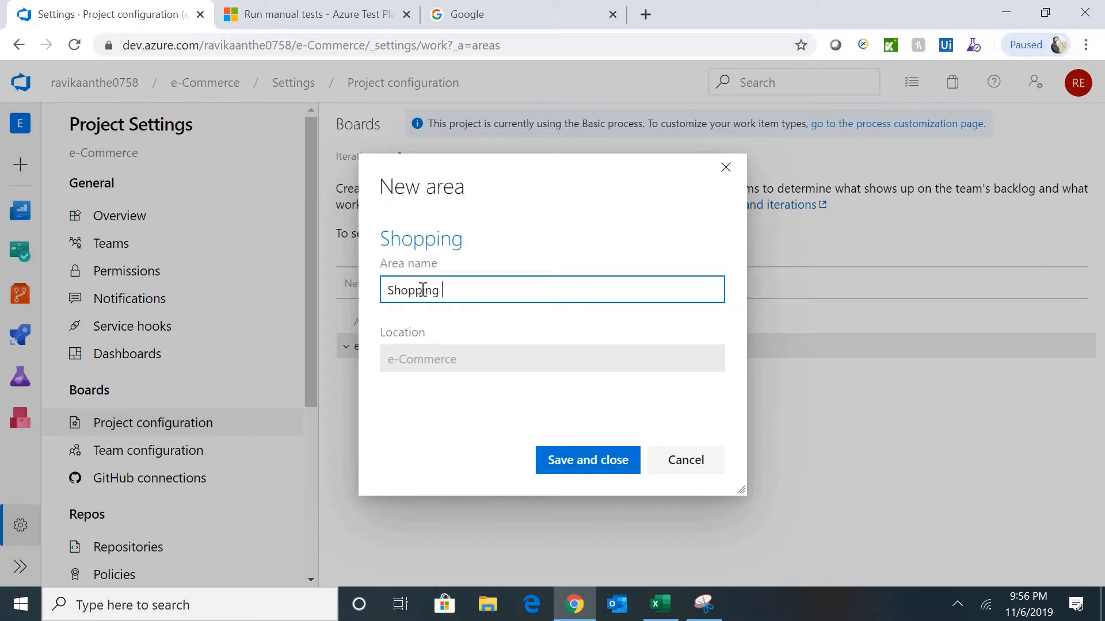
text(Cart)
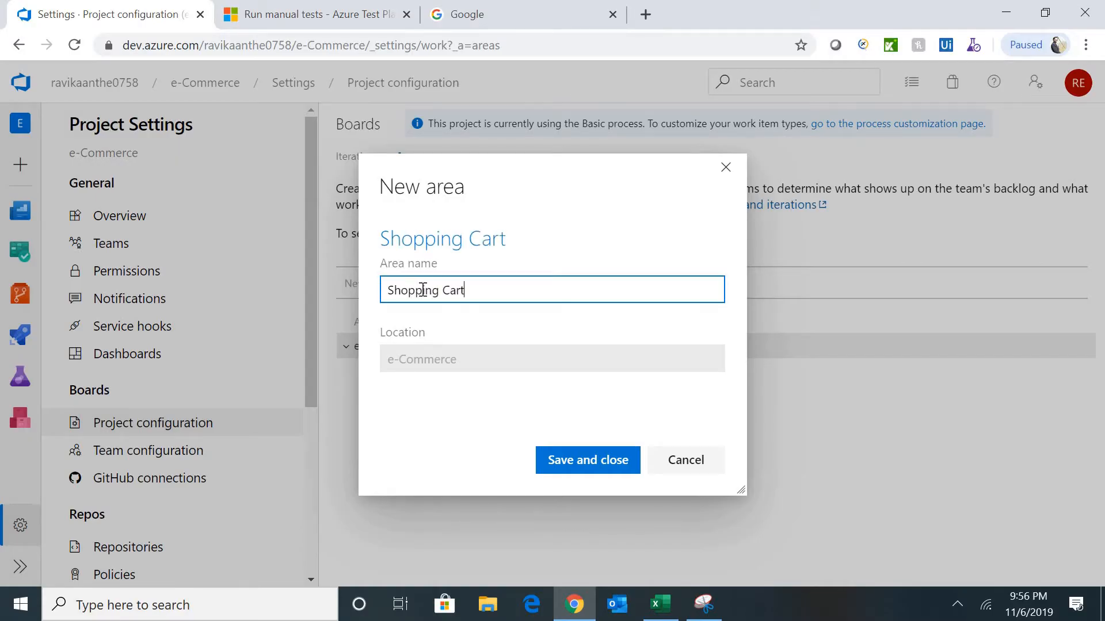
click(586, 472)
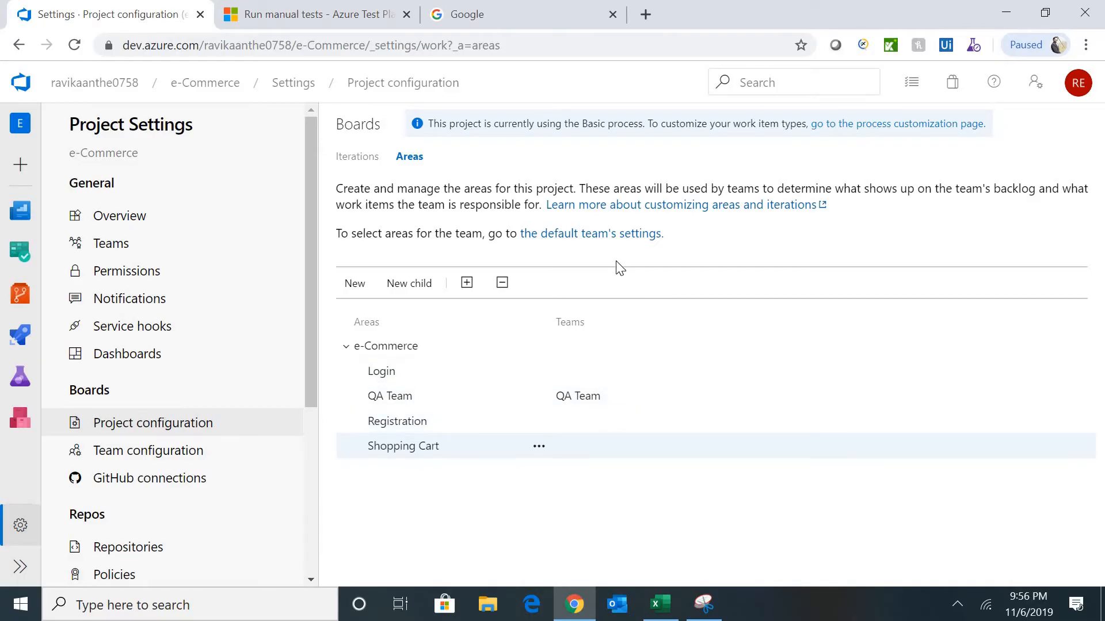
click(135, 460)
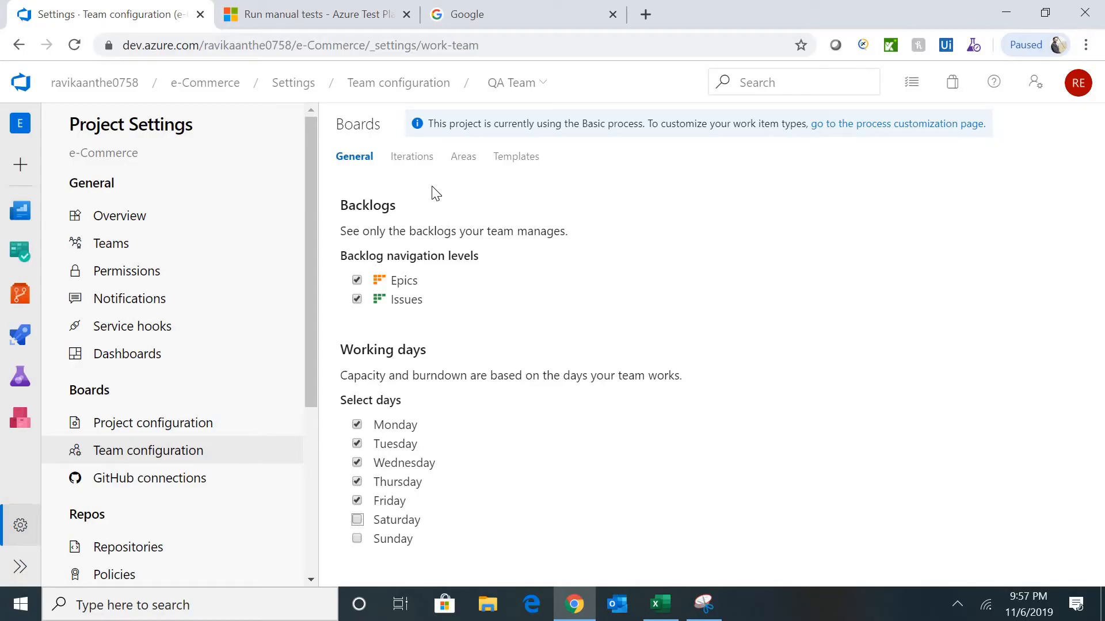
click(411, 164)
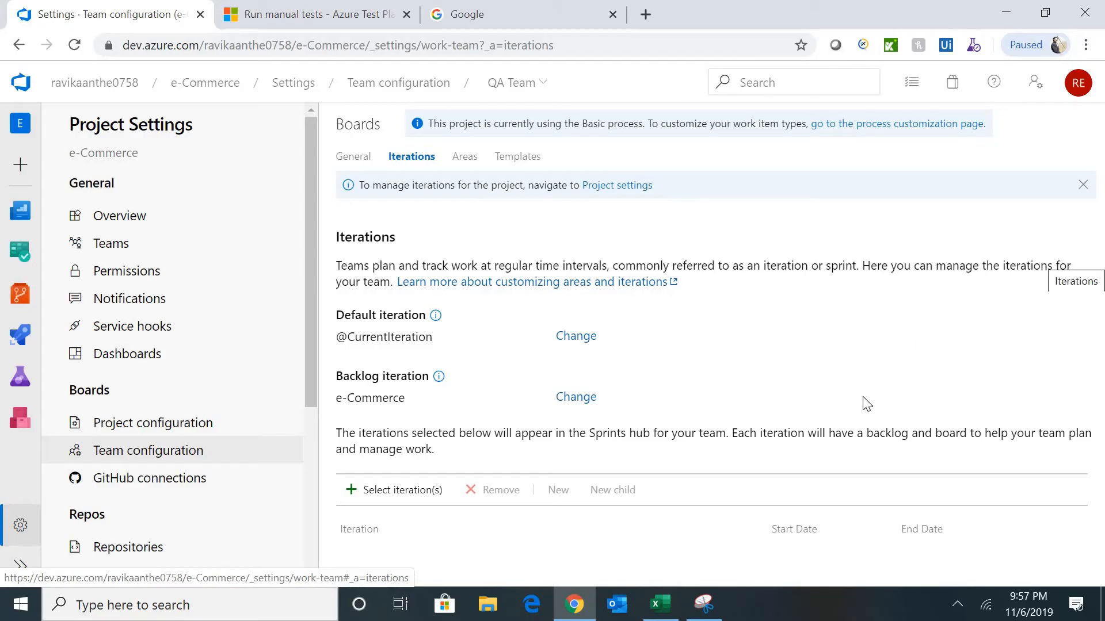
- Add Sprint 0, Sprint 1 and Sprint 2 to QA Team's selected iterations
click(410, 490)
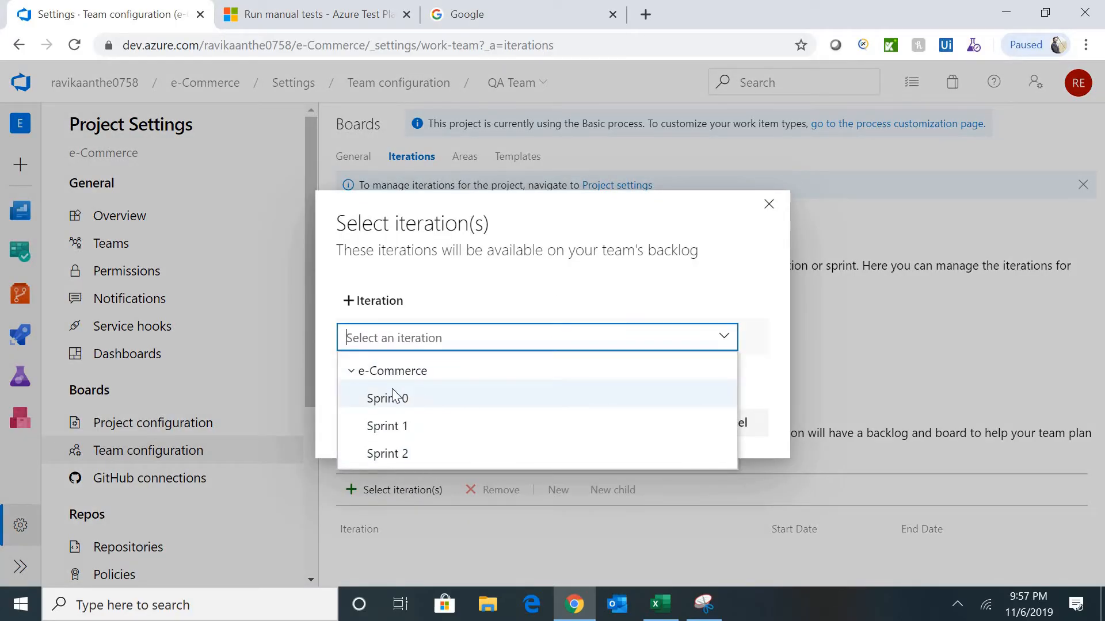
click(425, 403)
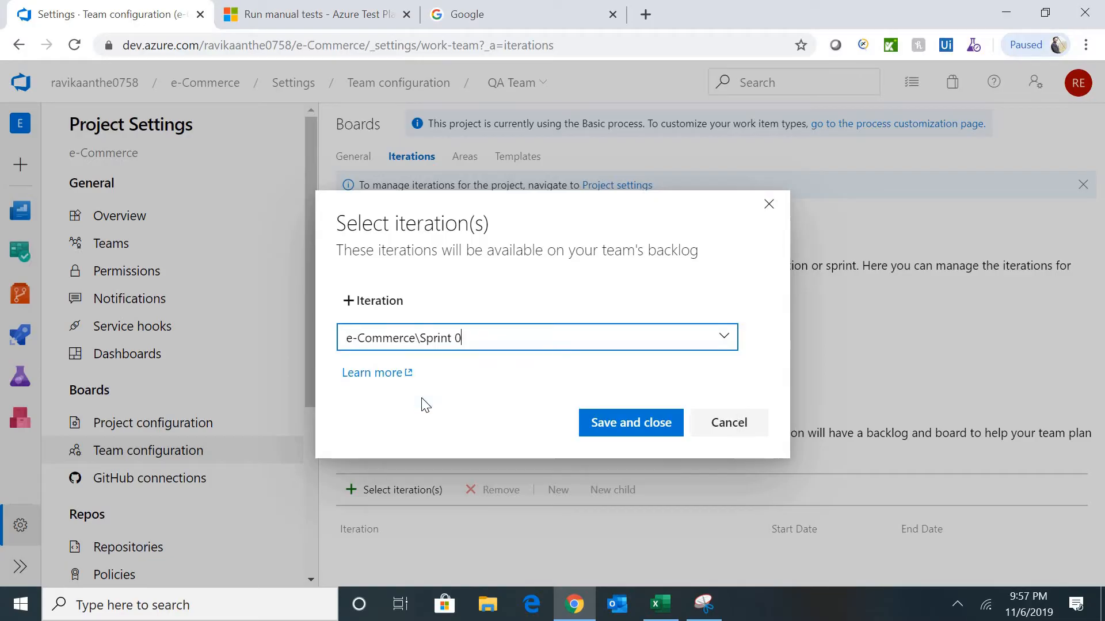
click(617, 430)
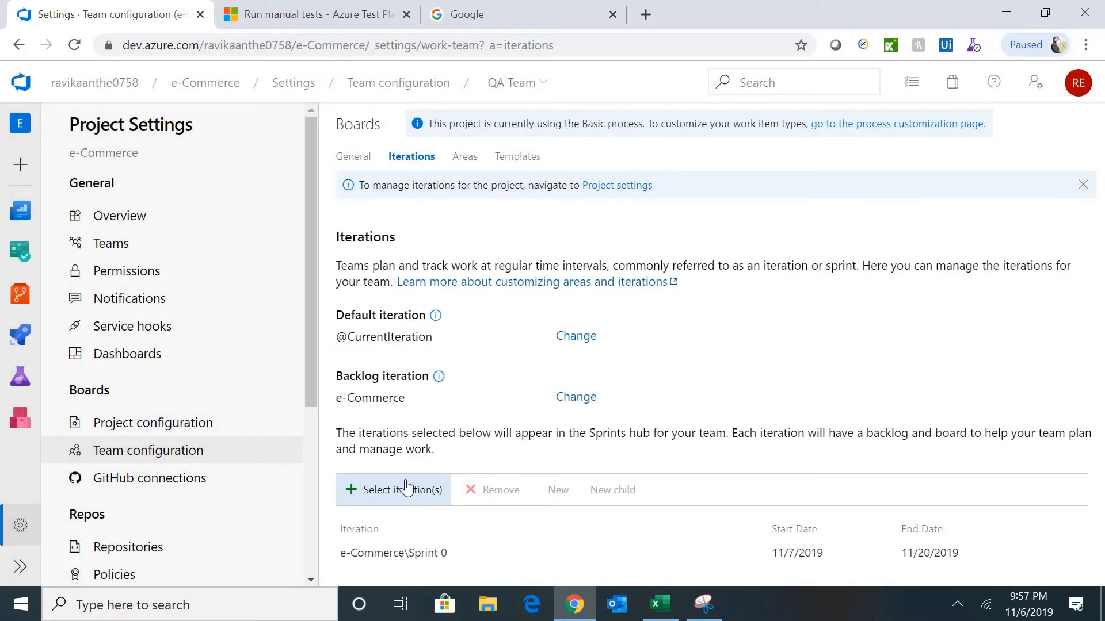
click(382, 495)
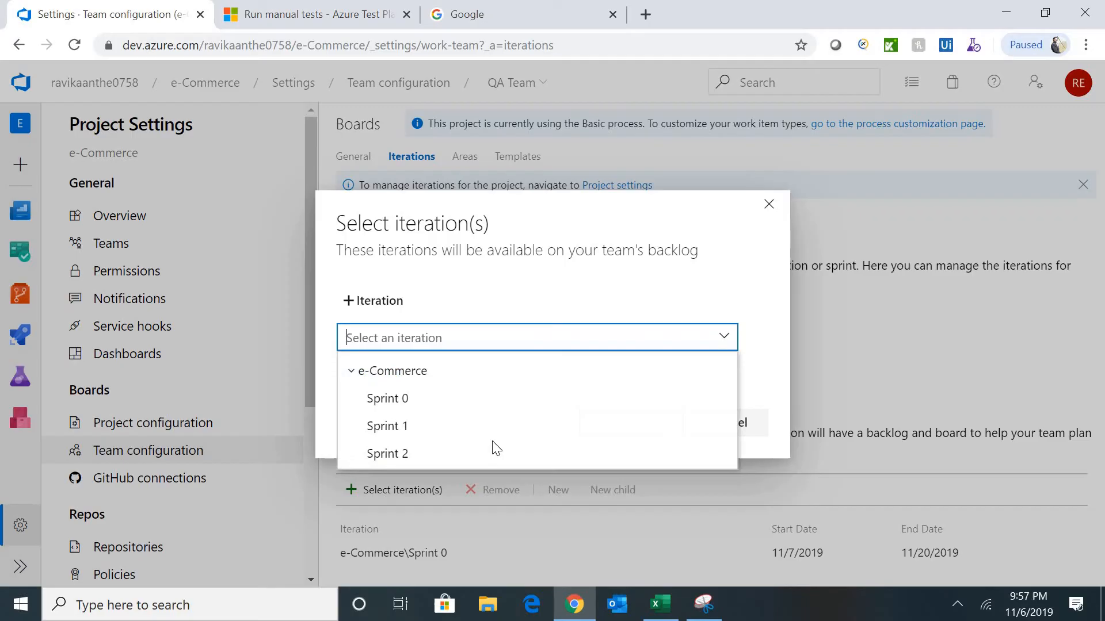
click(418, 430)
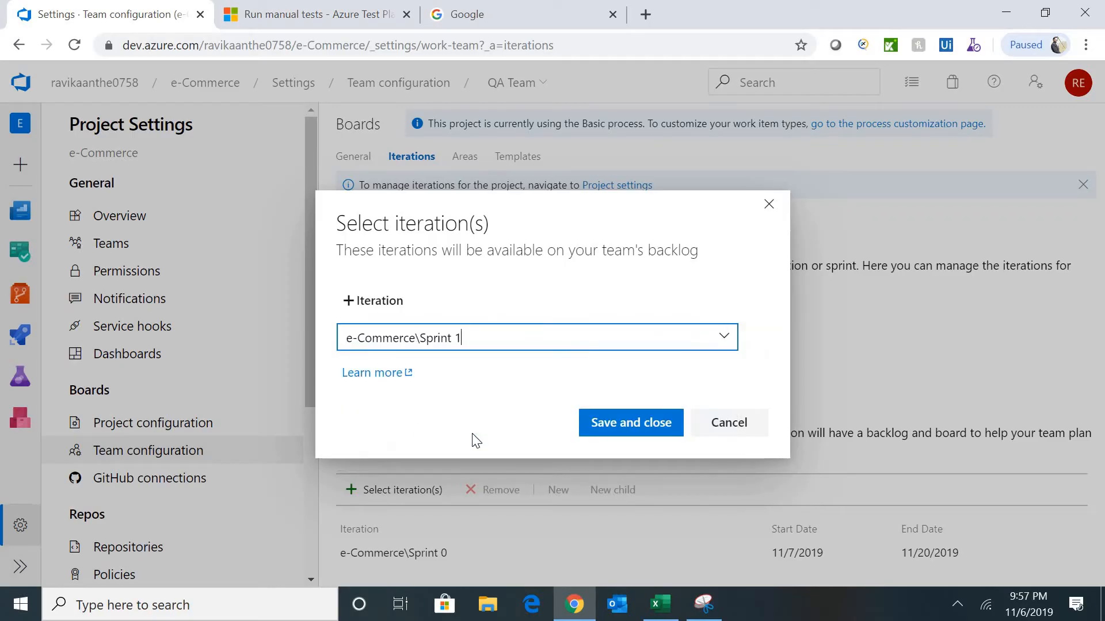
click(633, 424)
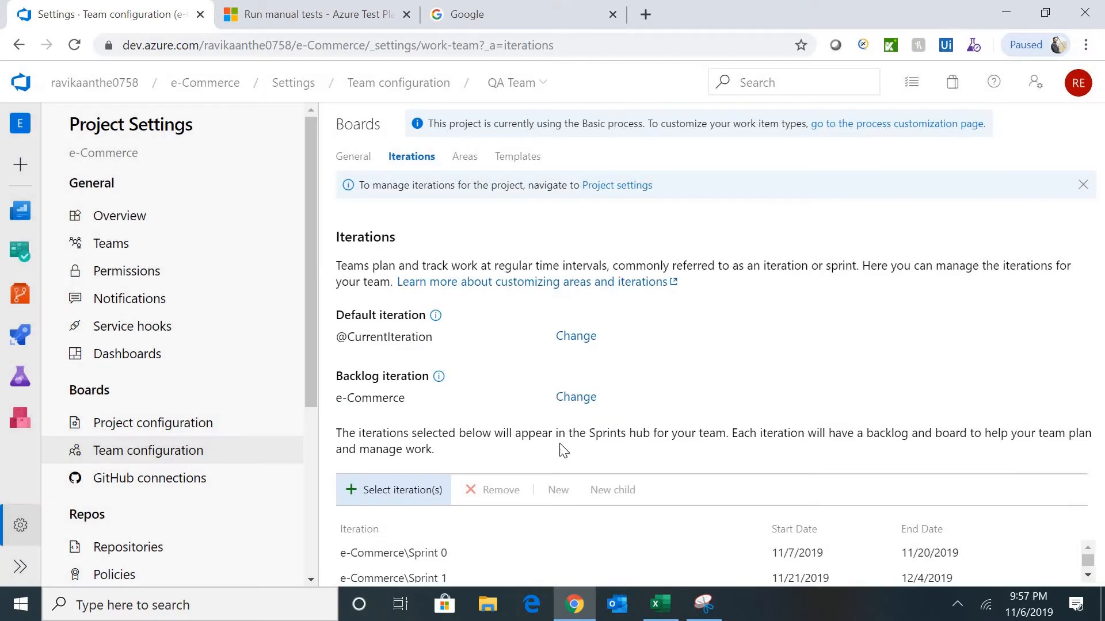
click(373, 505)
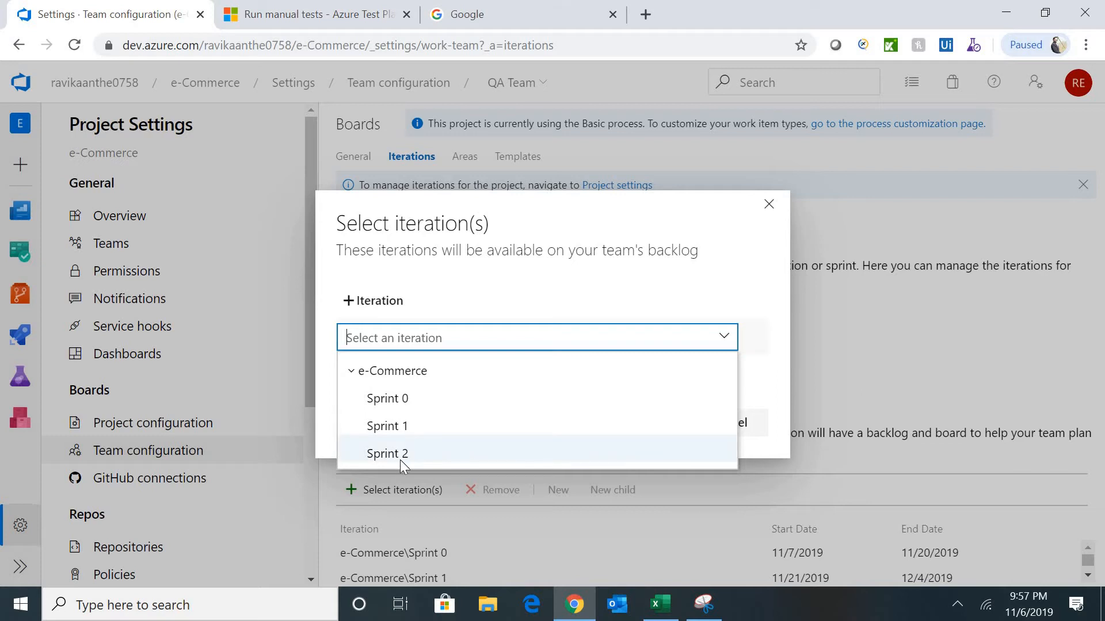
click(401, 454)
click(636, 433)
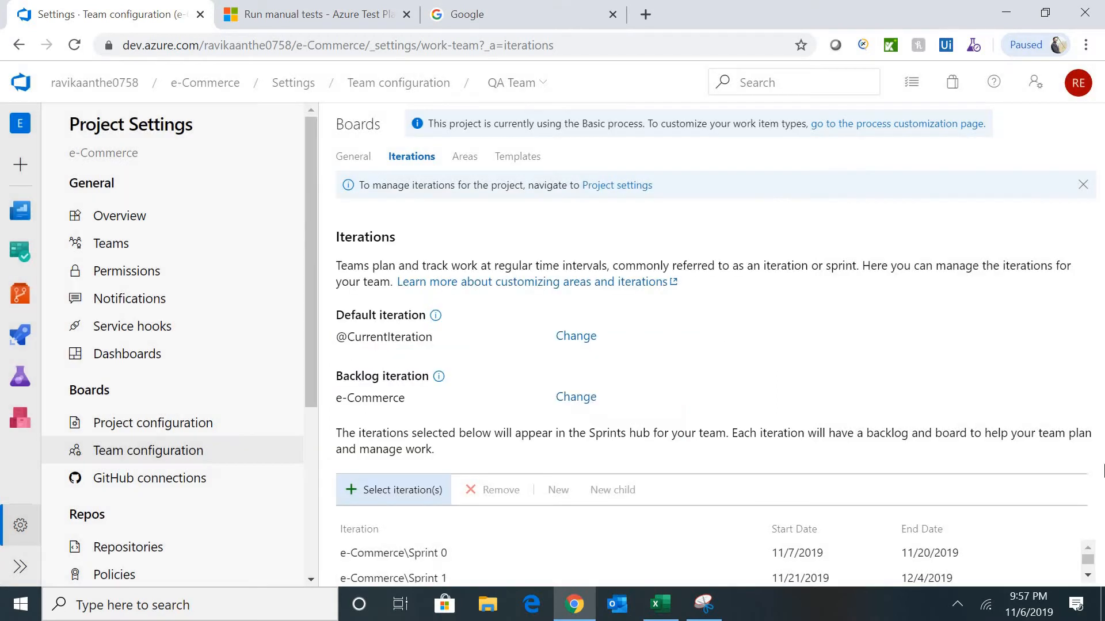
click(1089, 576)
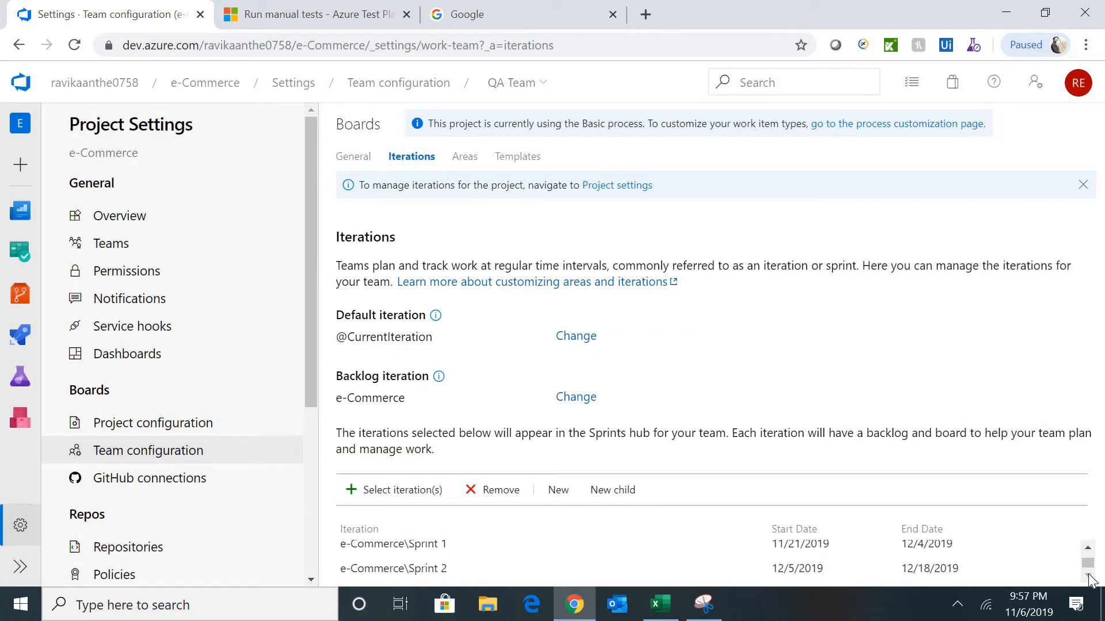
click(1088, 548)
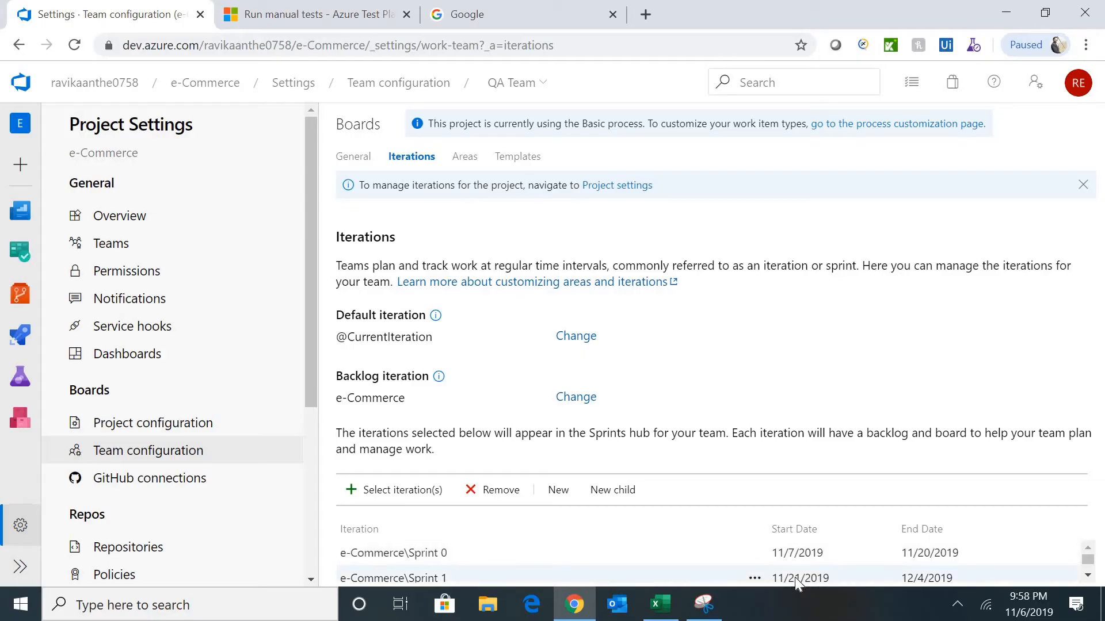
triple_click(417, 338)
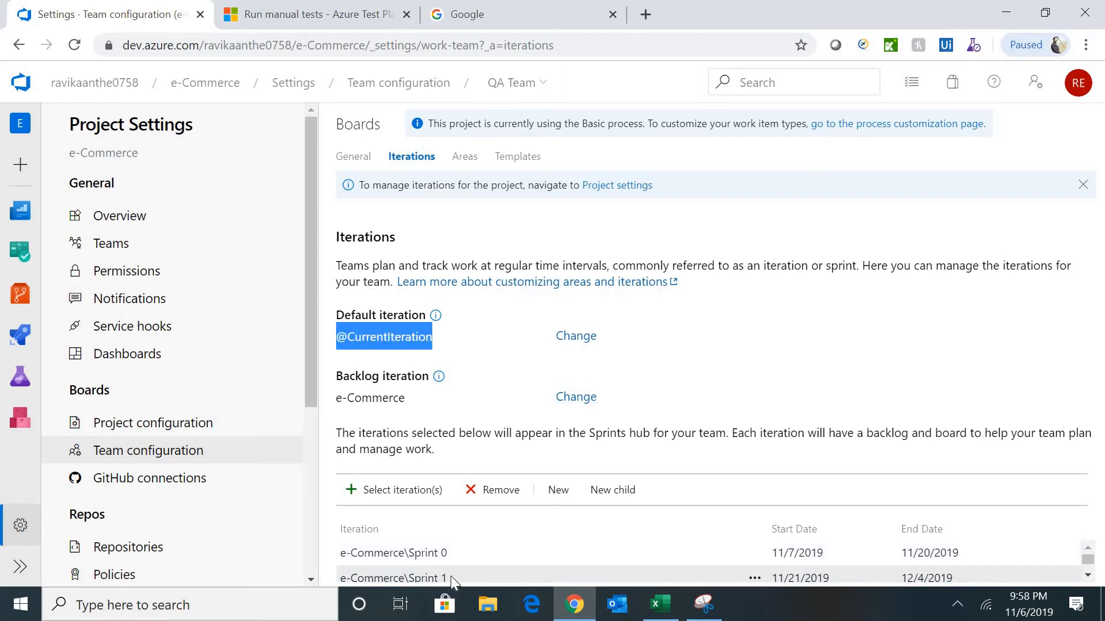
click(498, 355)
click(567, 343)
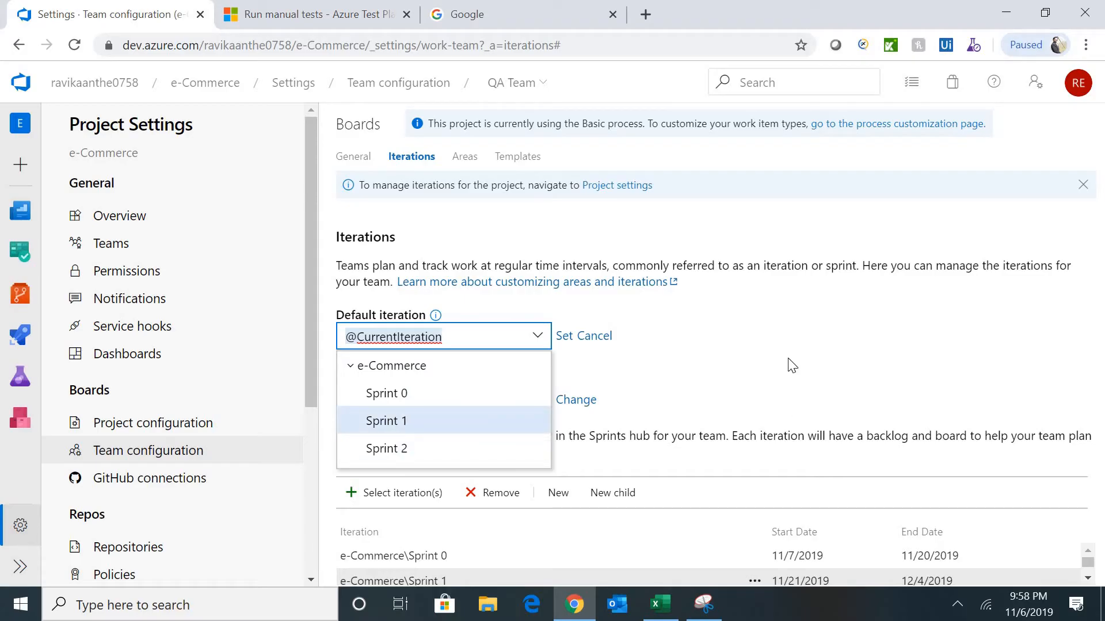
click(699, 335)
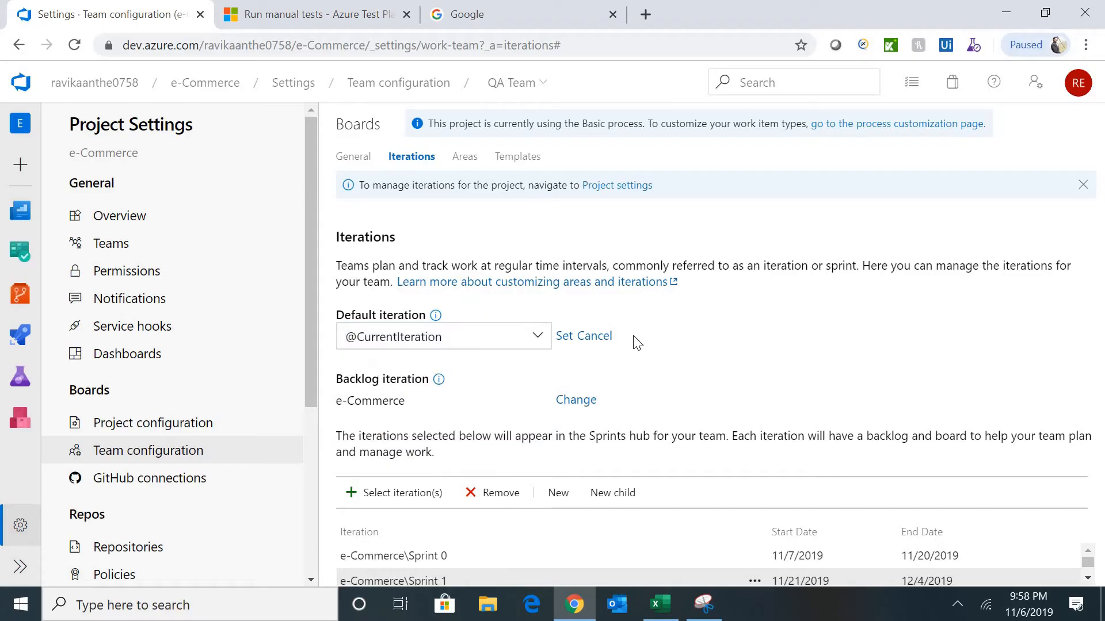
click(597, 341)
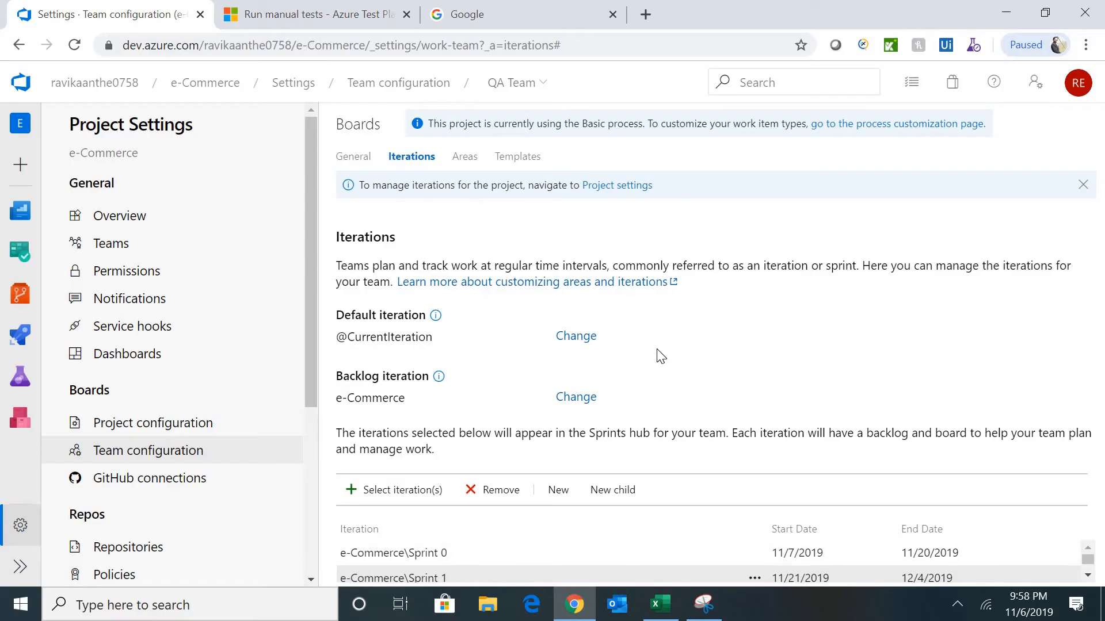
click(464, 157)
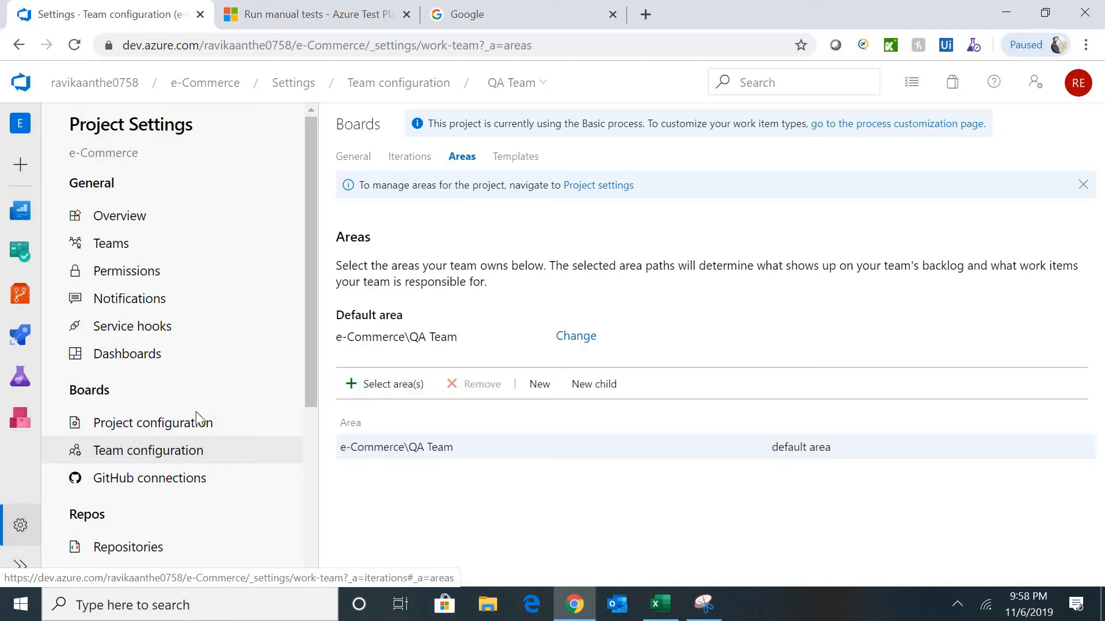
- Add the Login, Registration and Shopping Cart areas to the QA Team
click(408, 389)
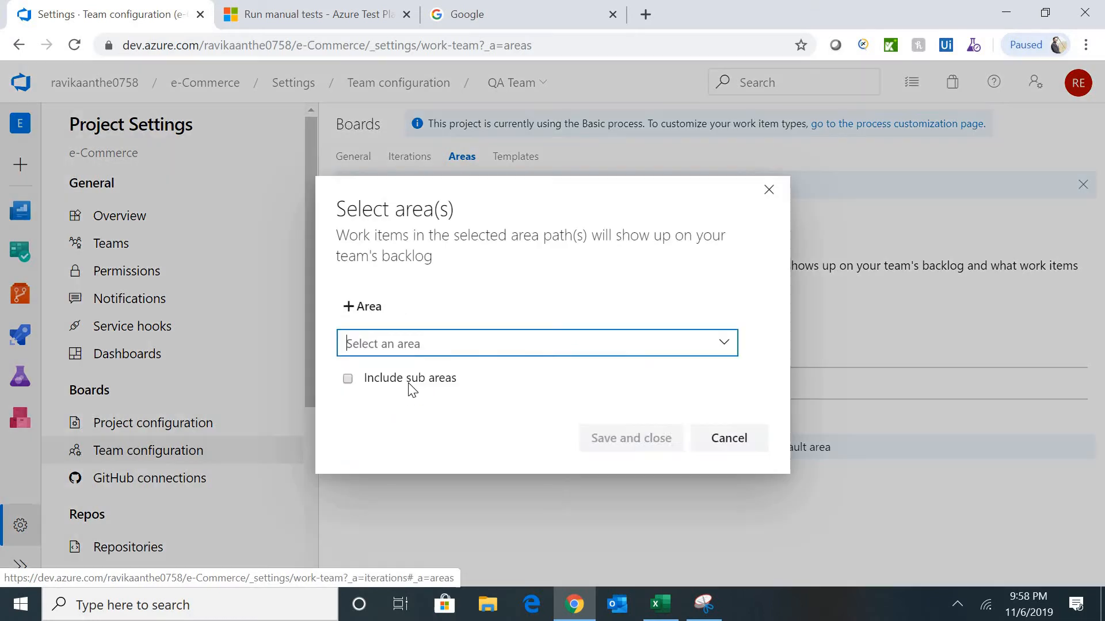
click(674, 351)
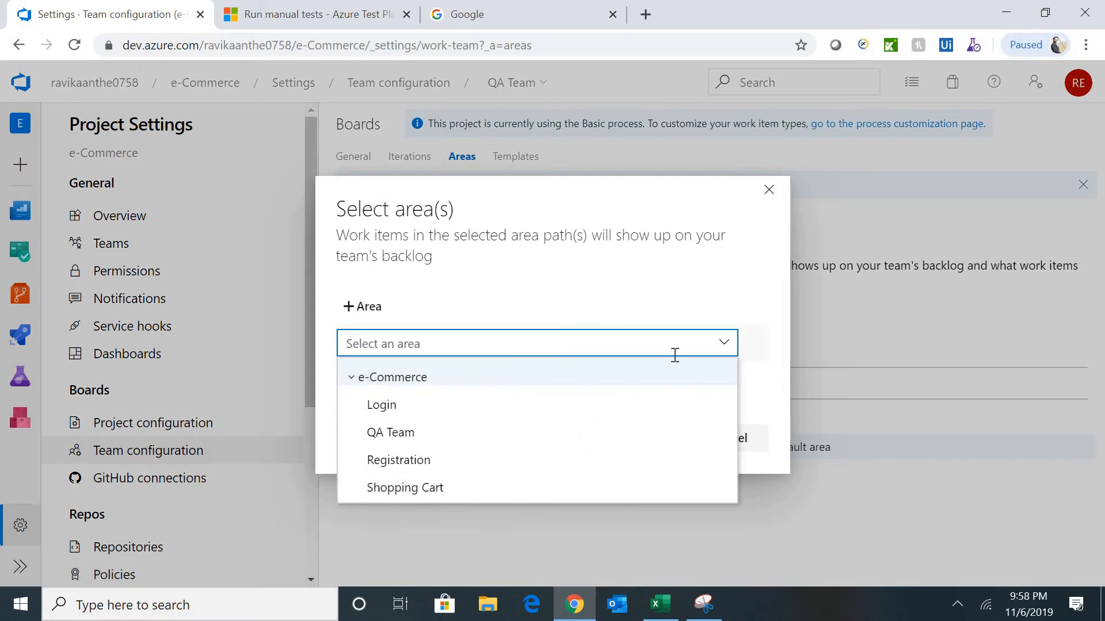
click(424, 413)
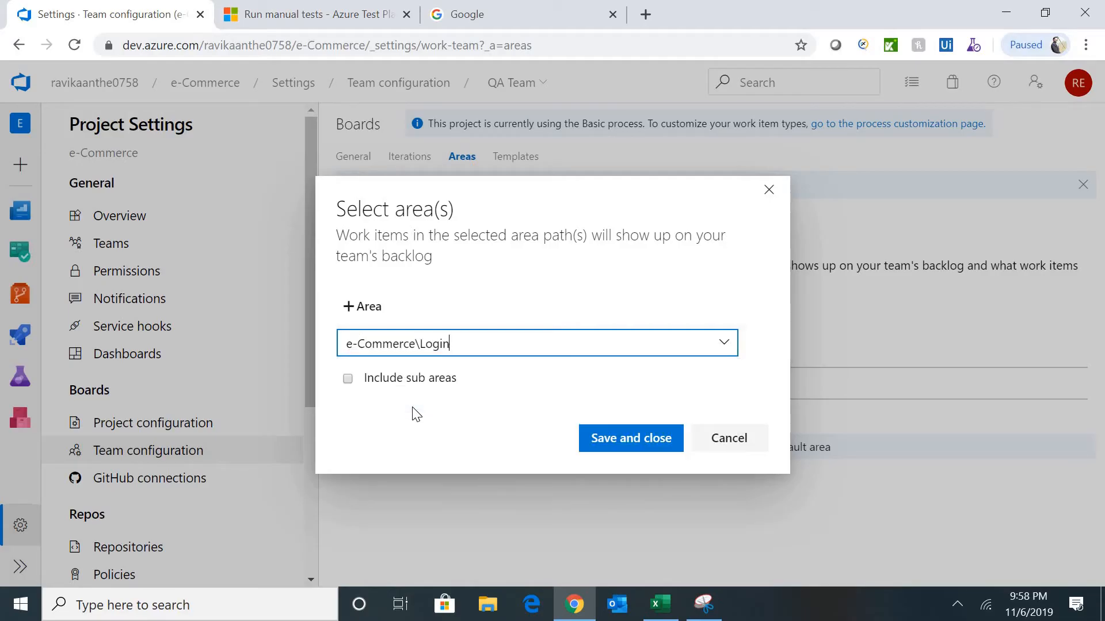
click(626, 443)
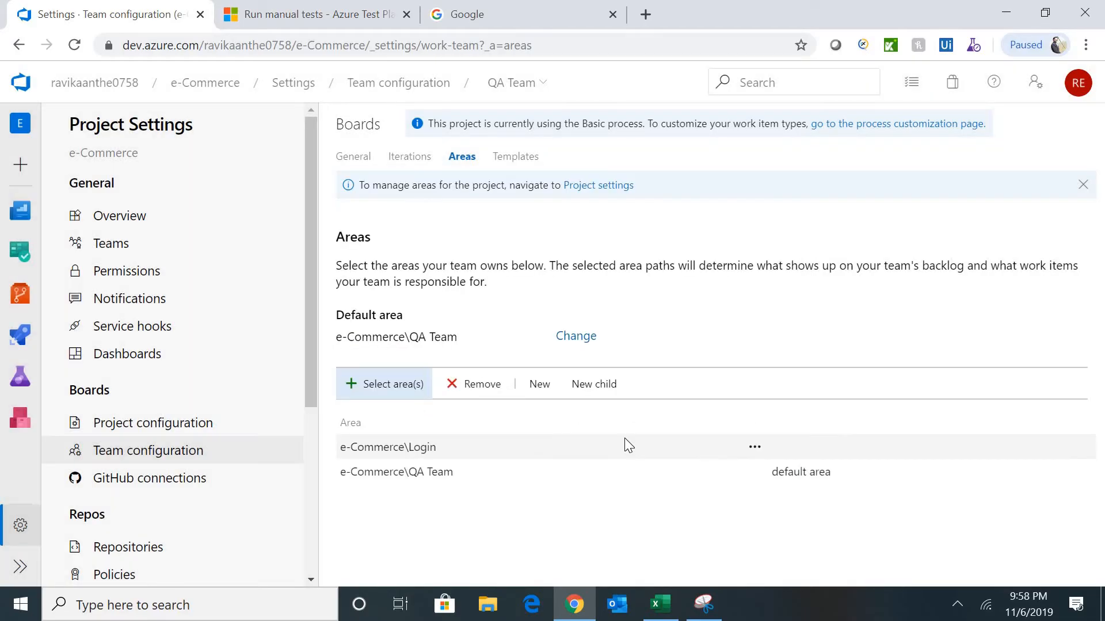
click(393, 384)
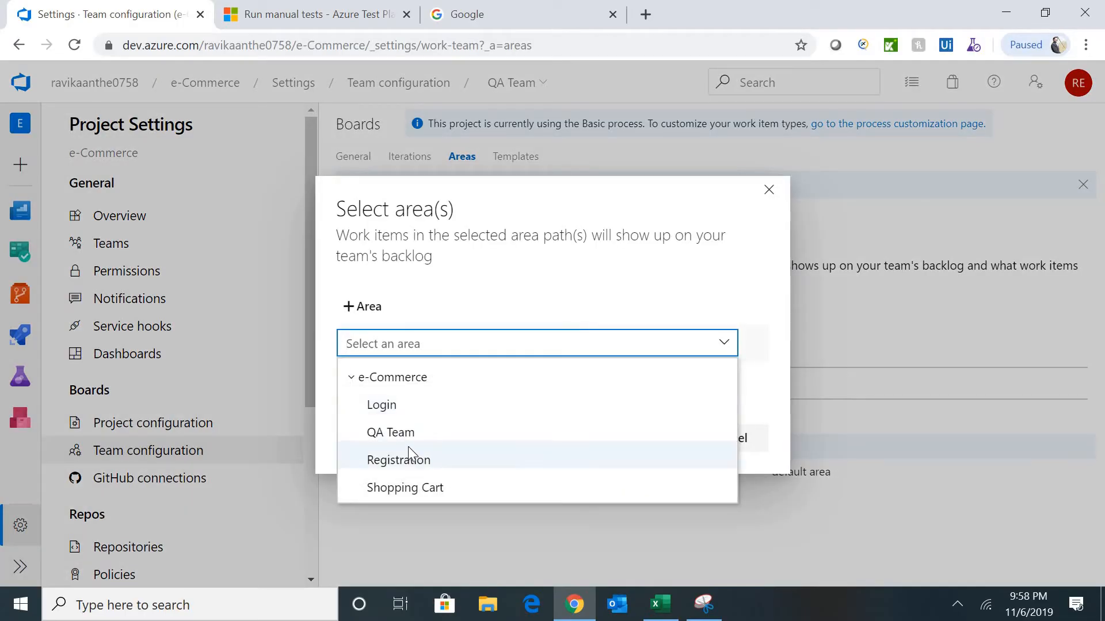
click(407, 460)
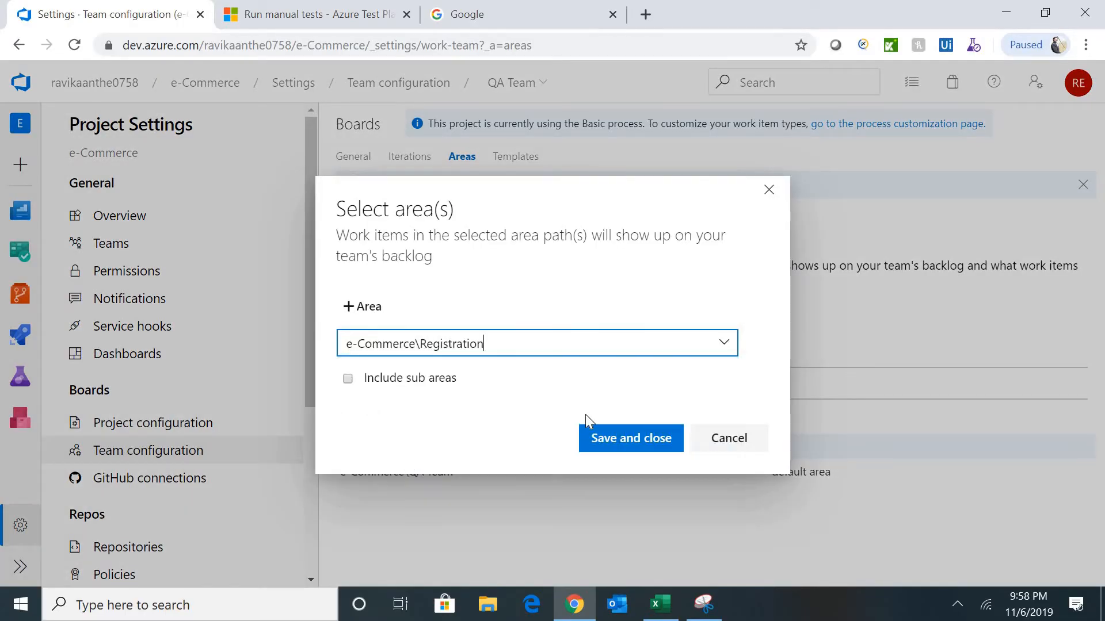
click(600, 439)
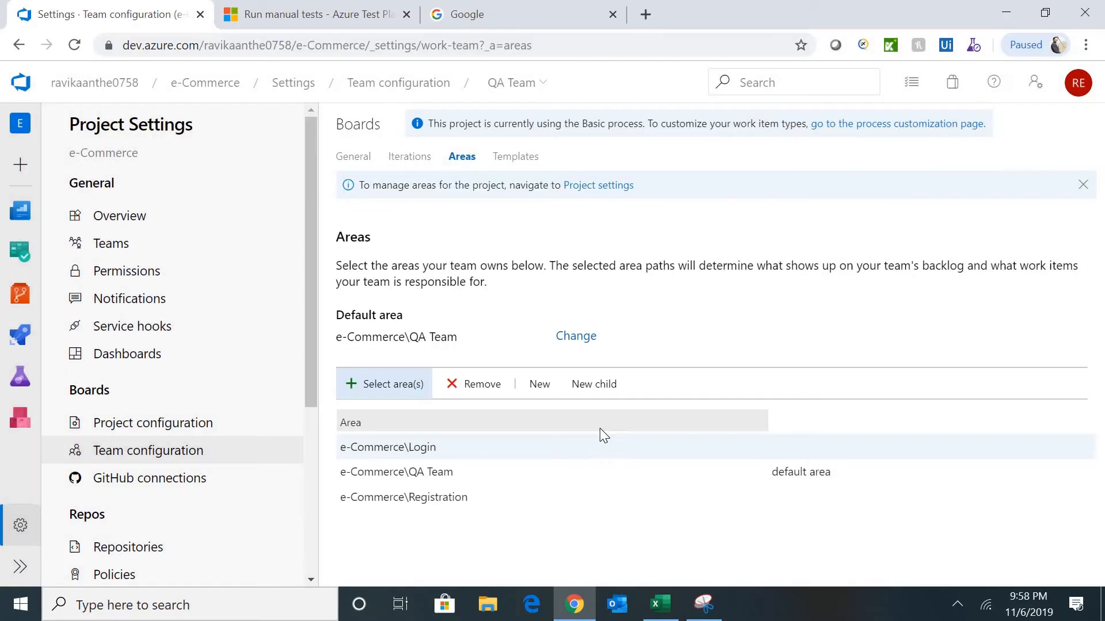
click(382, 390)
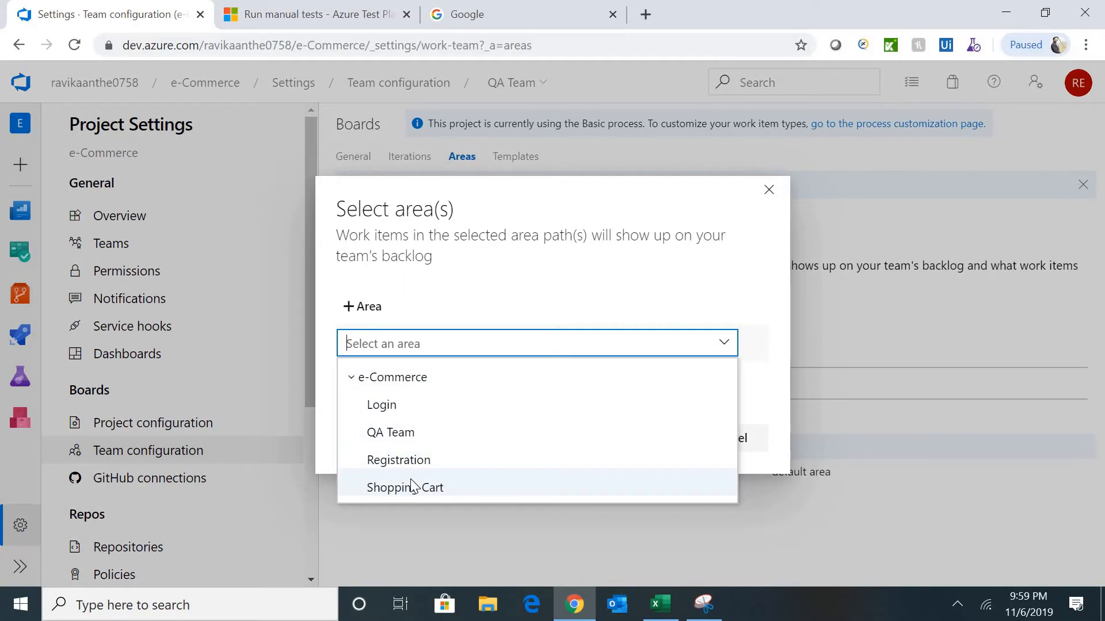
click(407, 487)
click(643, 438)
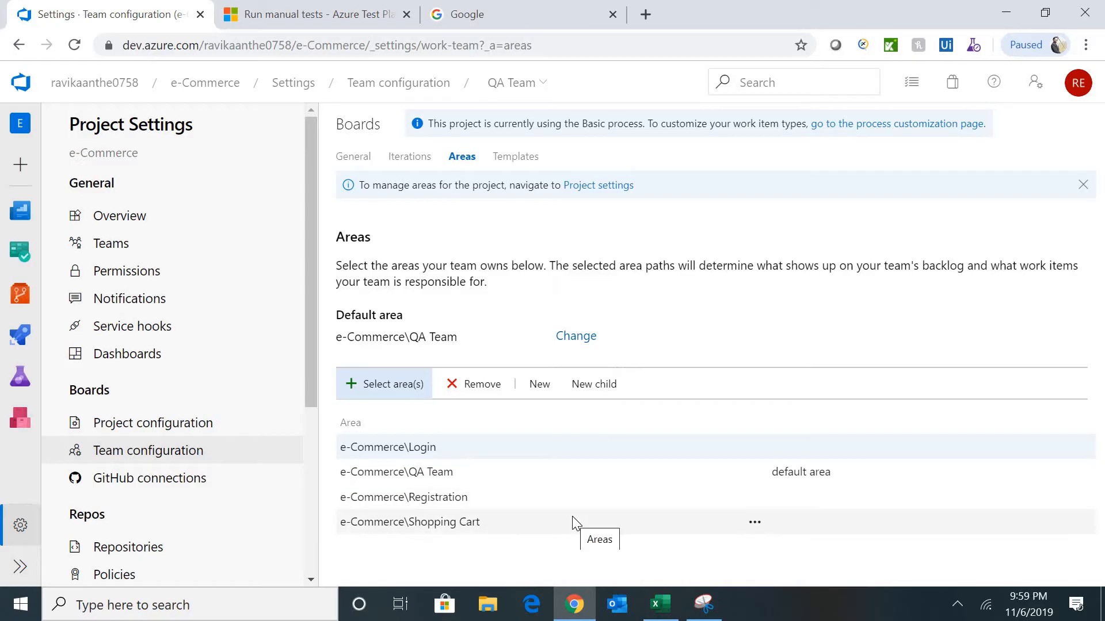
- Check the team's default area path, then view its work item templates
triple_click(431, 340)
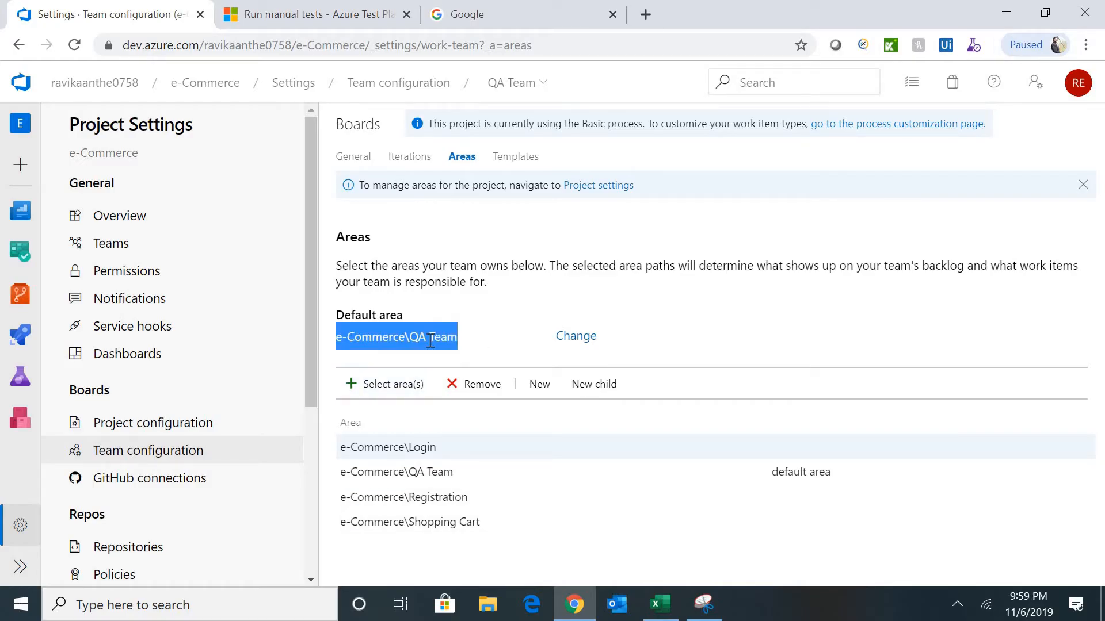
click(799, 340)
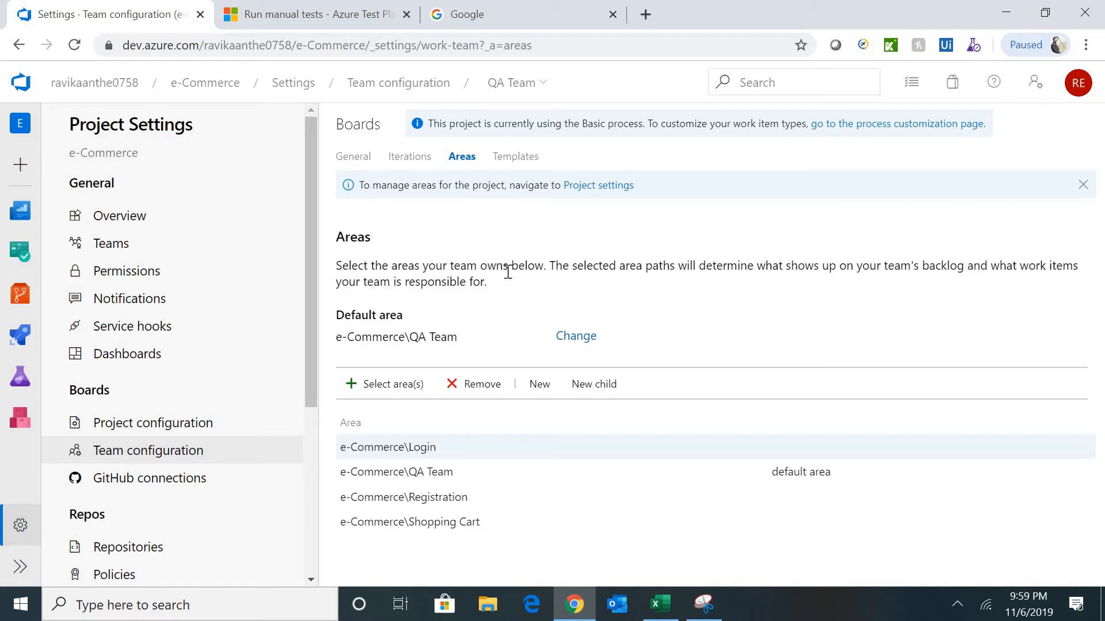
click(509, 162)
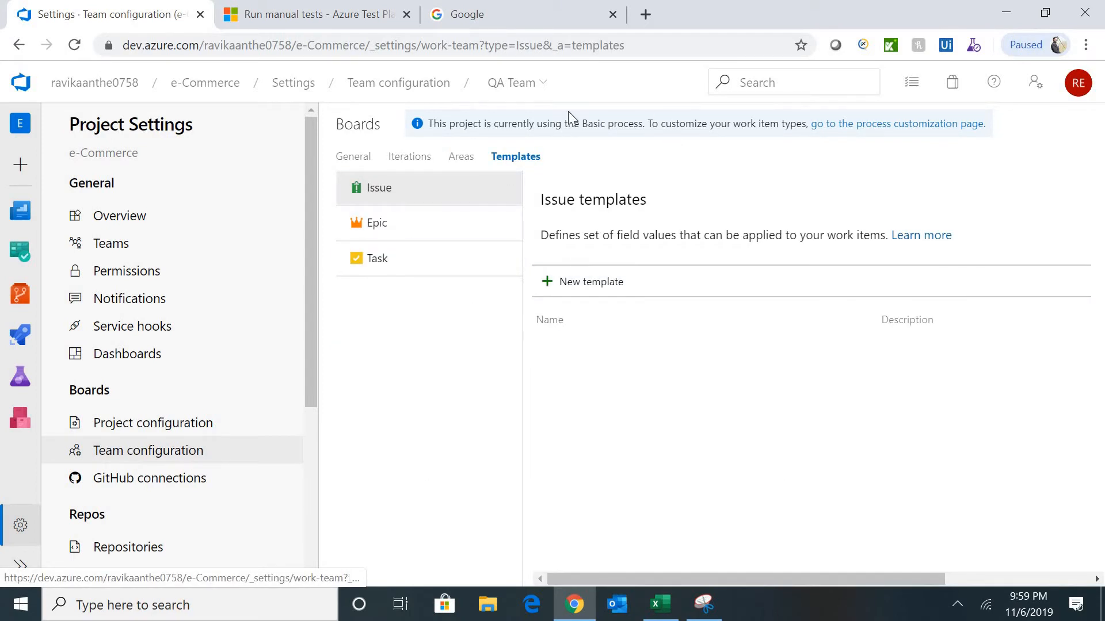
- Review the team's backlog and working days settings, then open e-Commerce's Basic process
click(351, 162)
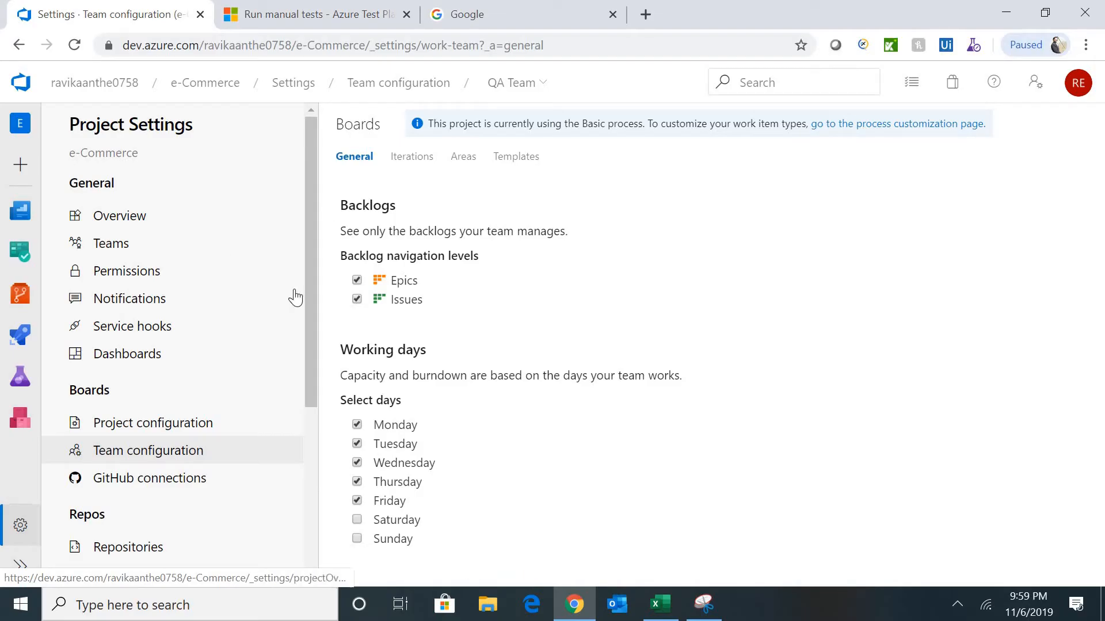
click(20, 526)
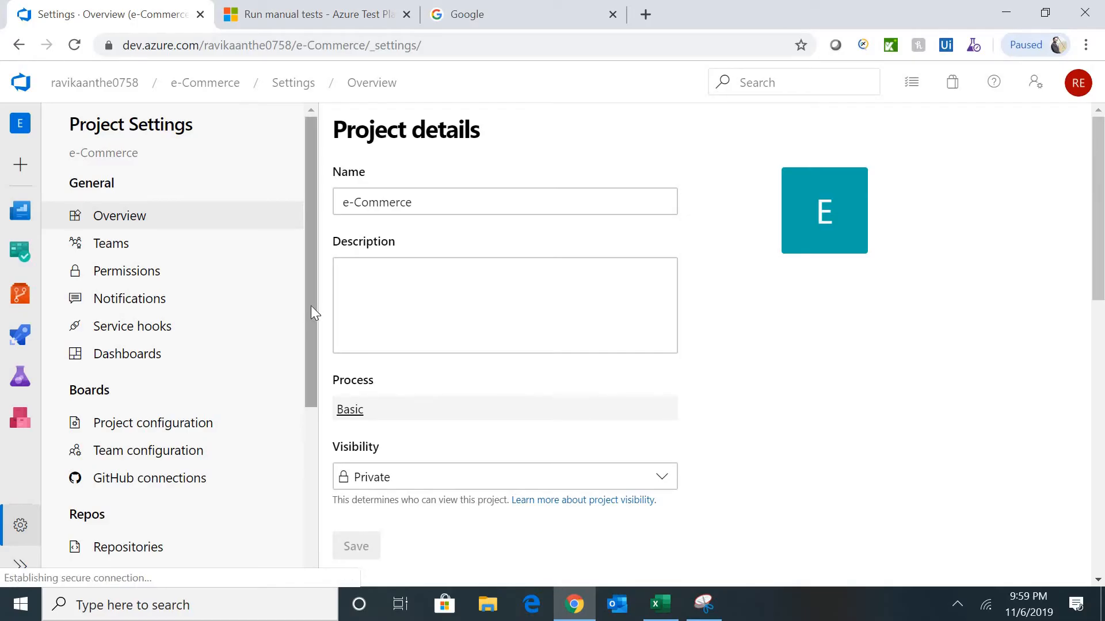
click(350, 409)
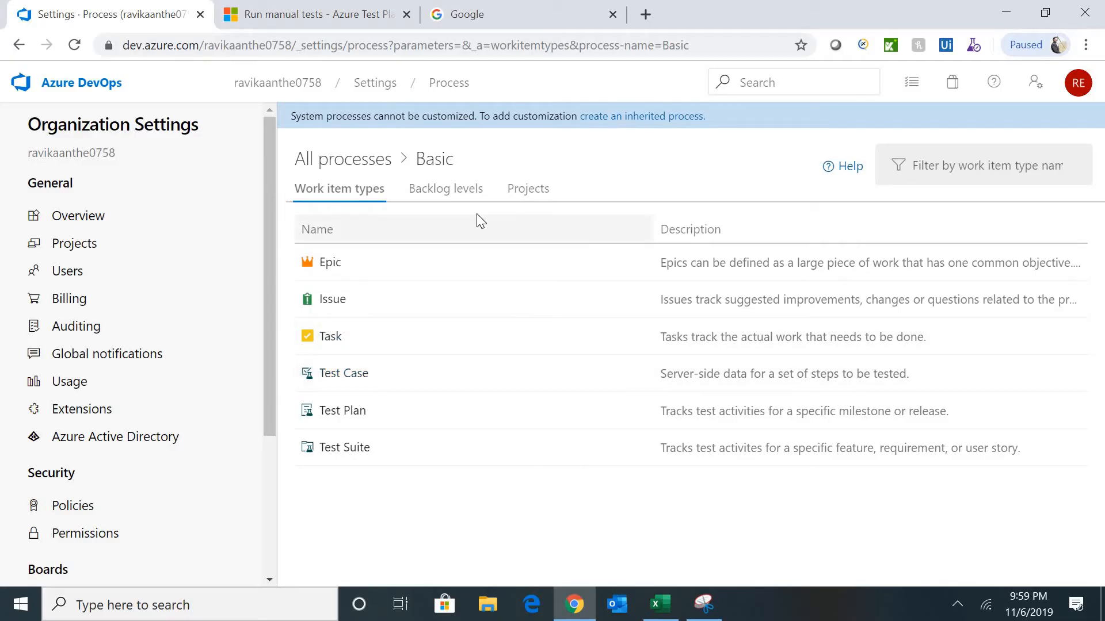
- From All processes, revisit Basic's work item types, then open Agile's
click(373, 167)
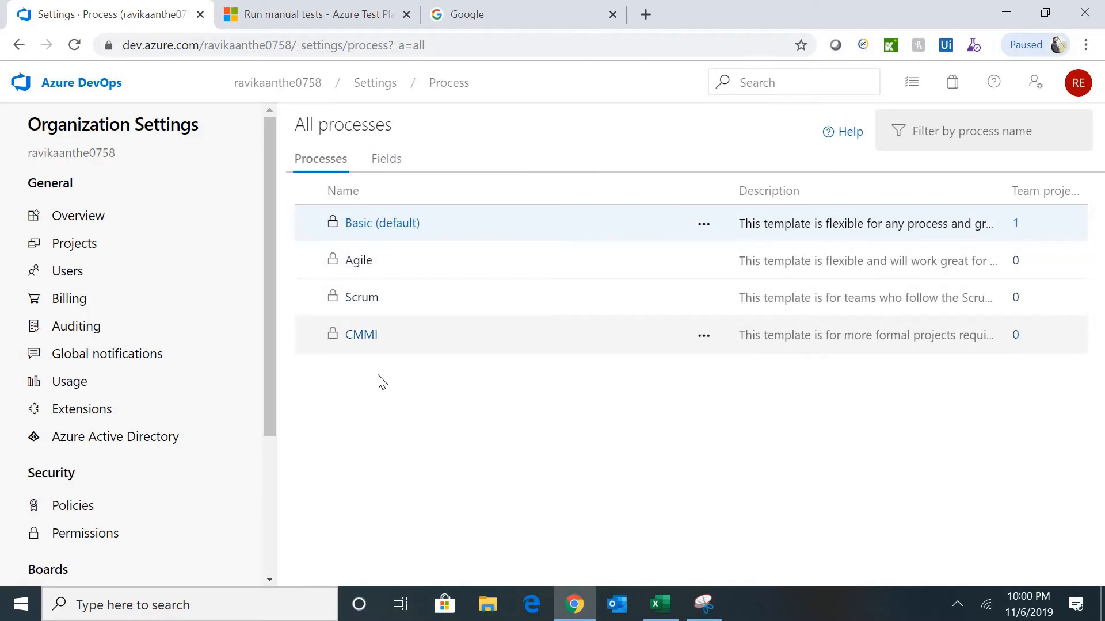
click(377, 224)
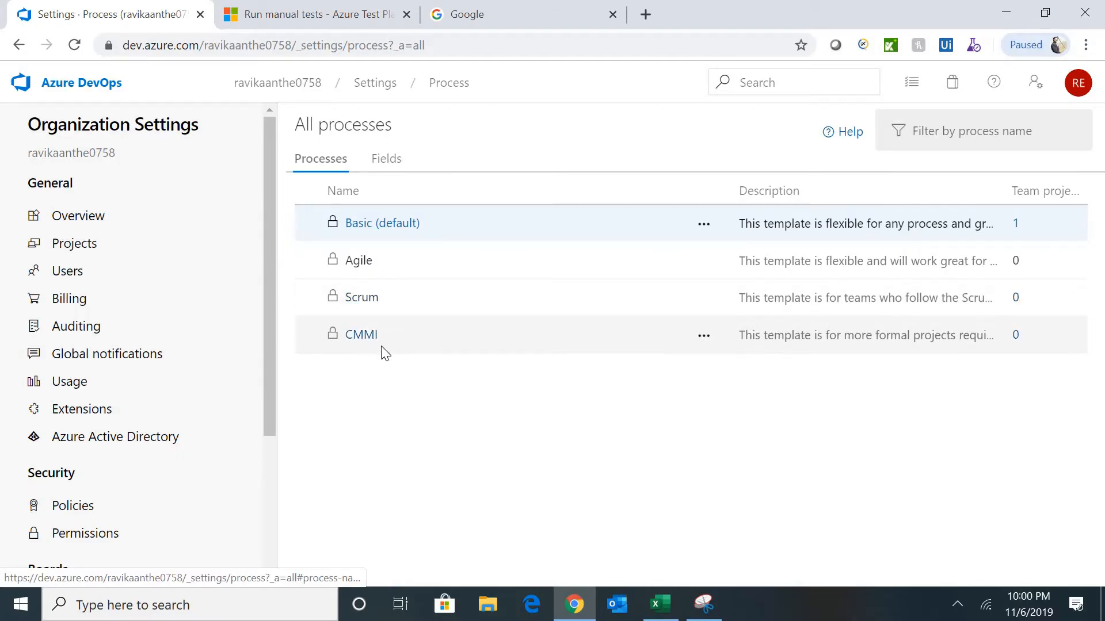
click(363, 226)
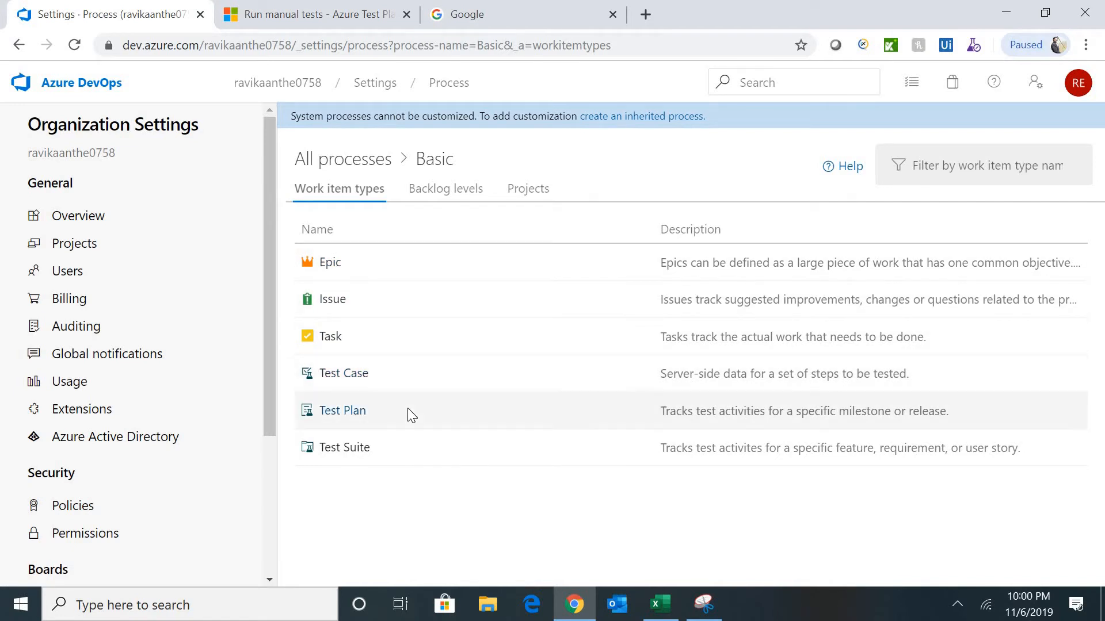
click(377, 166)
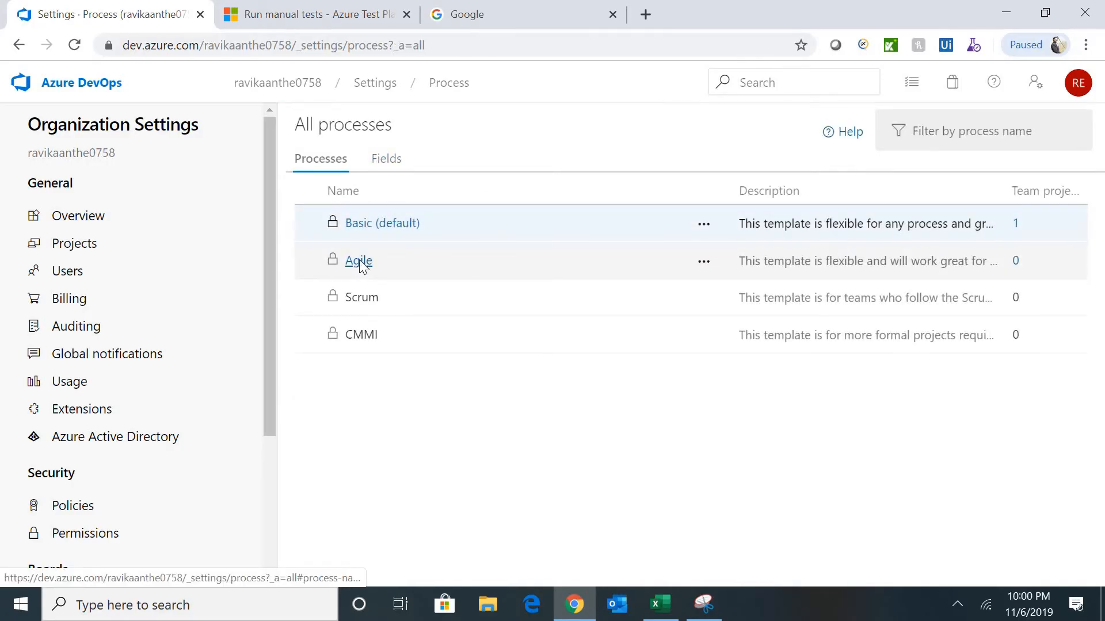
click(360, 263)
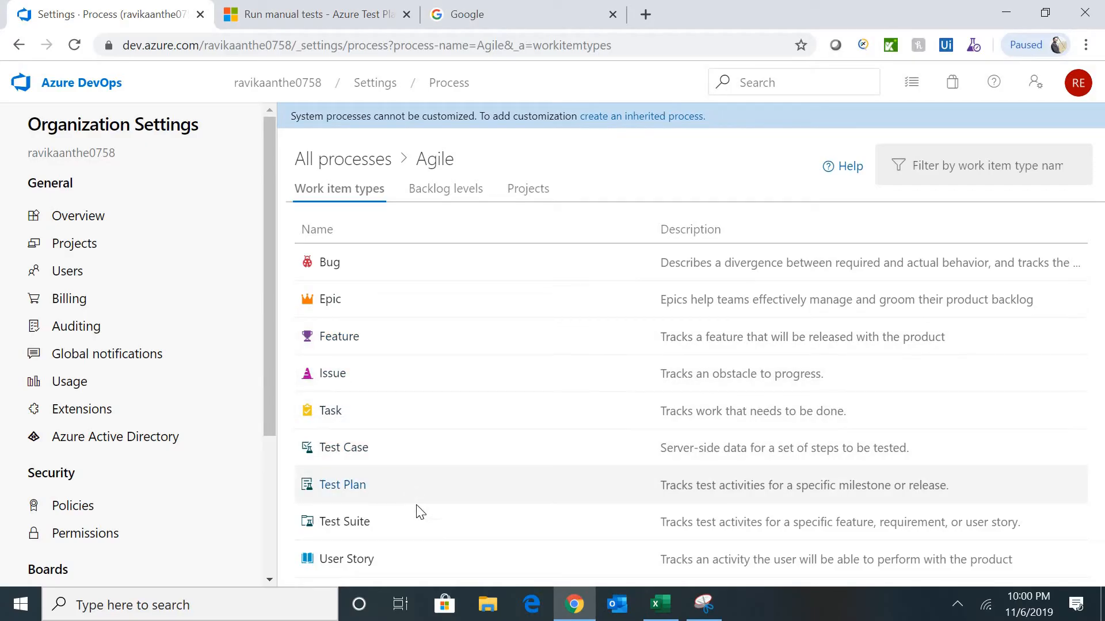
- Review the Scrum and CMMI work item types, ending on the All processes list
click(351, 163)
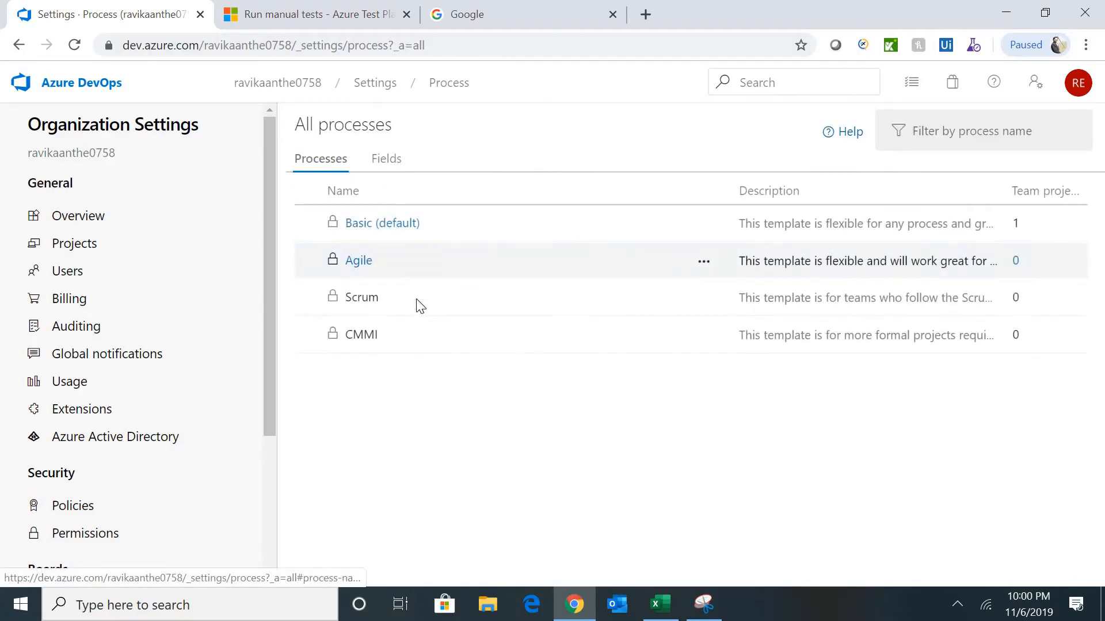
click(361, 299)
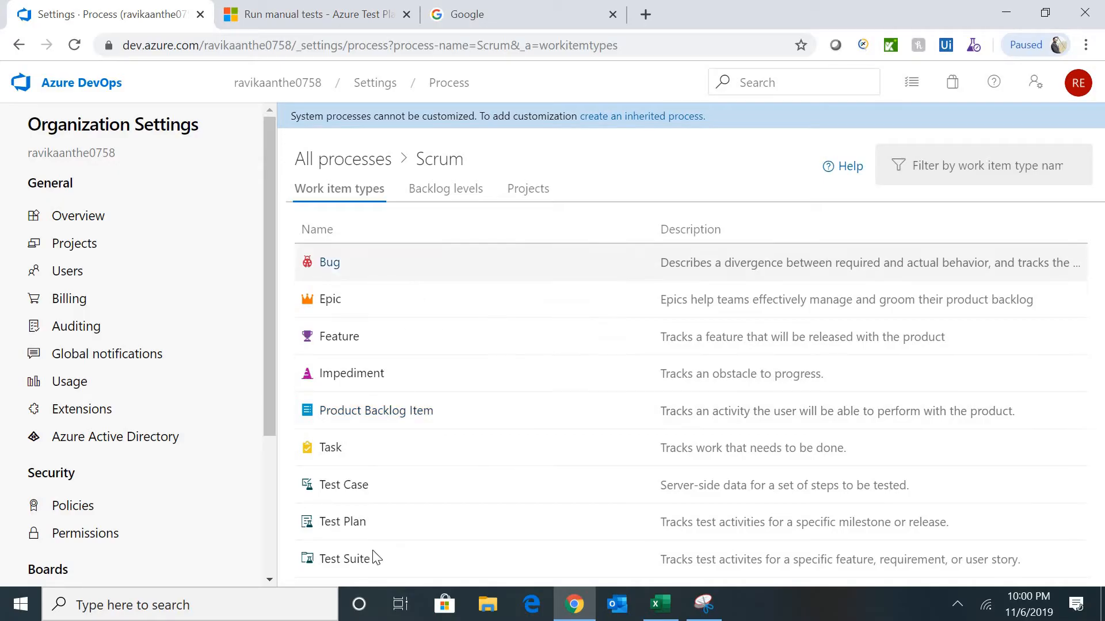
click(353, 161)
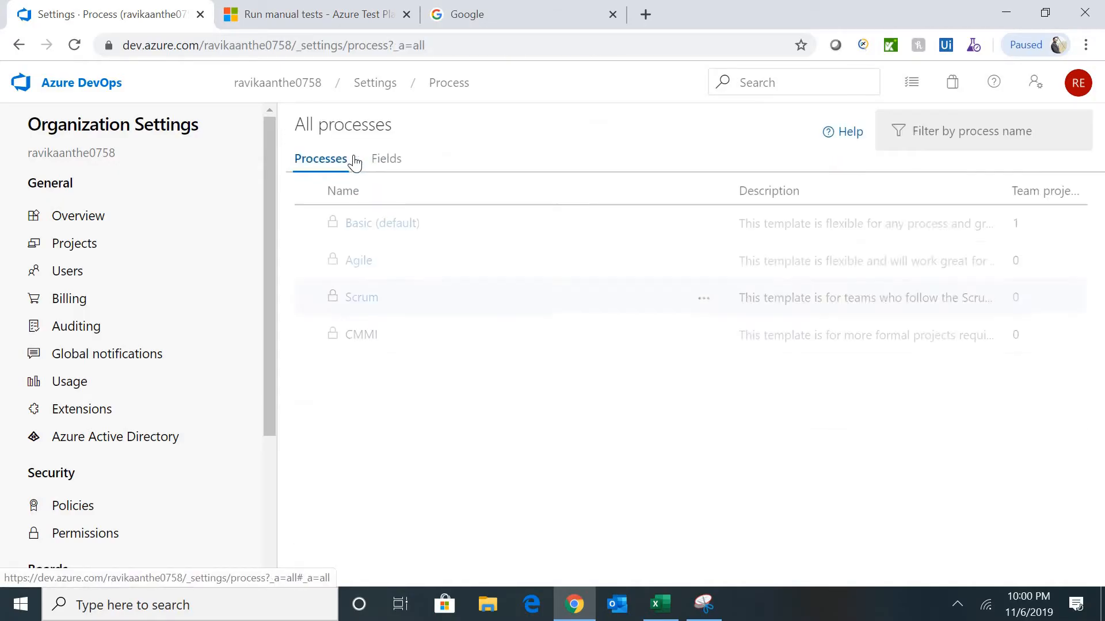
click(373, 339)
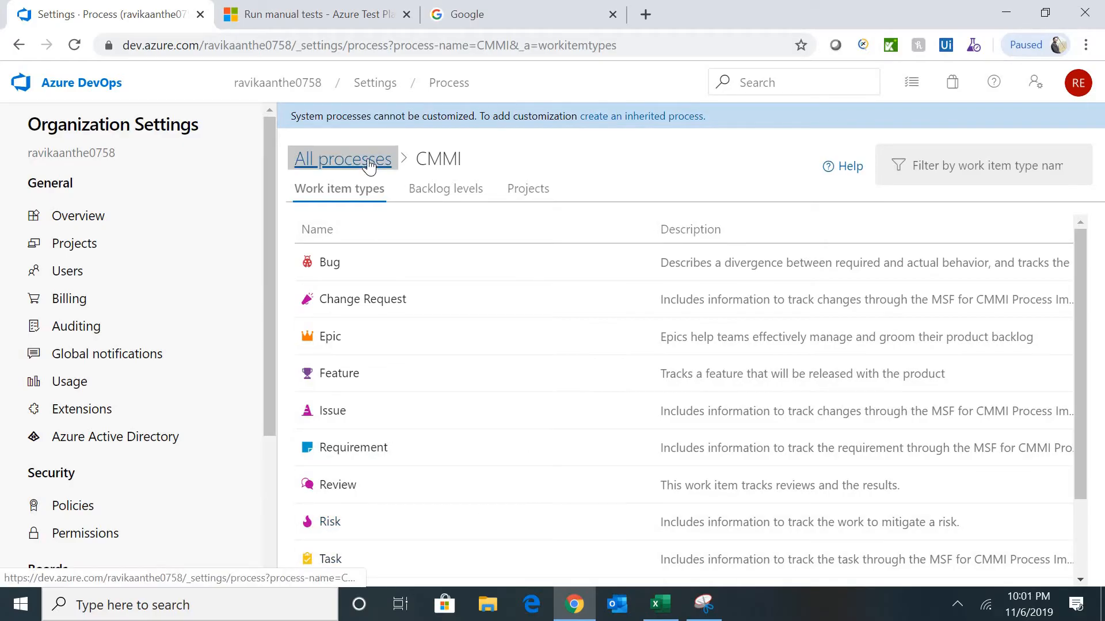
click(314, 160)
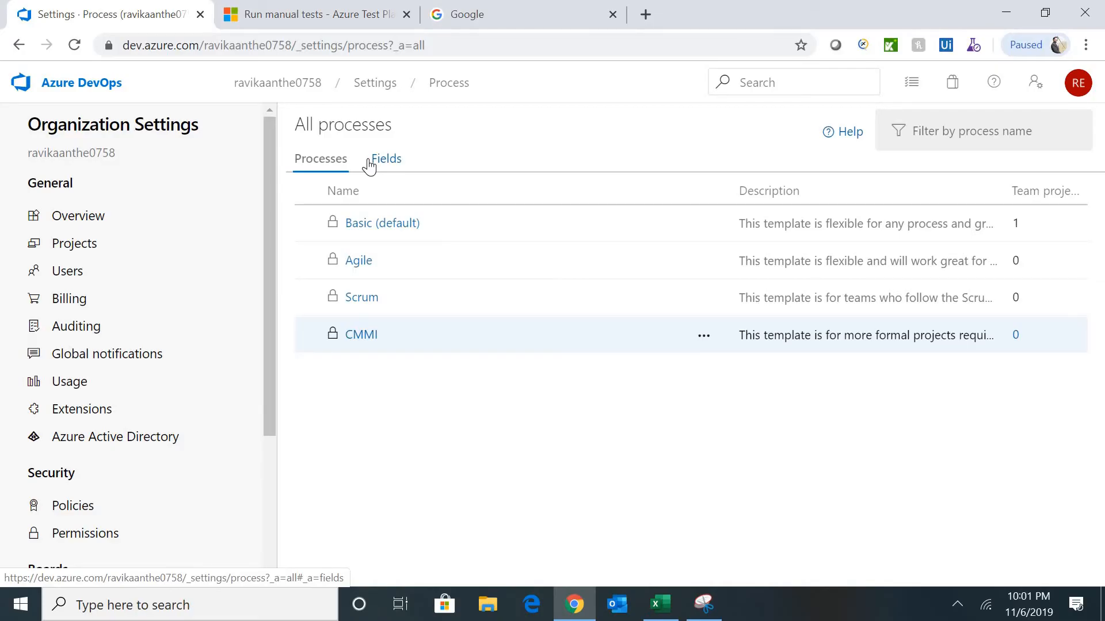
click(20, 44)
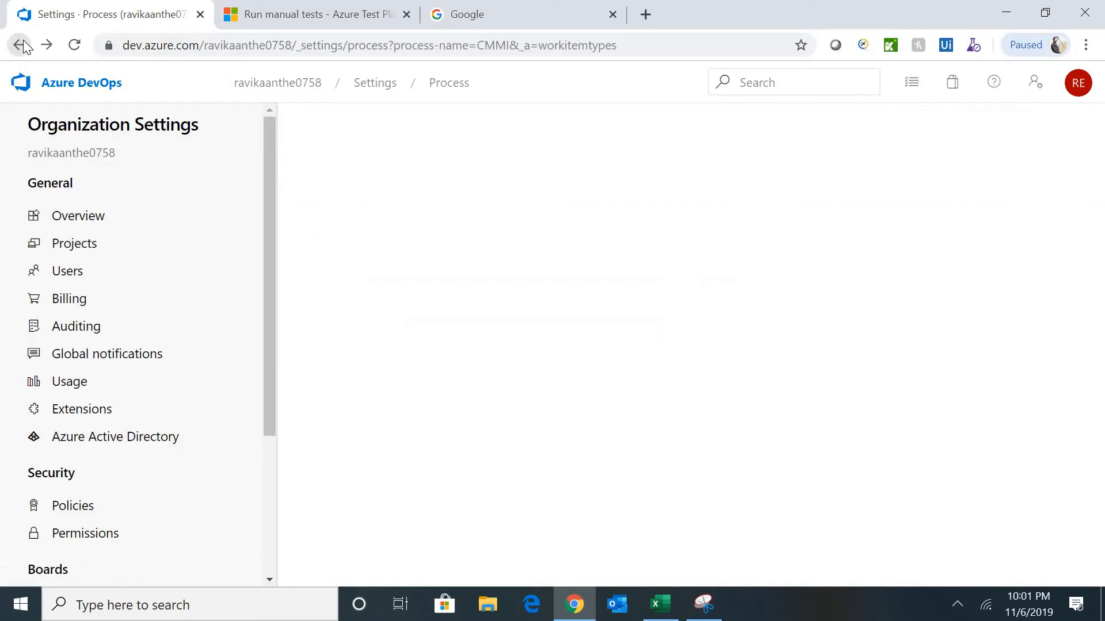
click(19, 50)
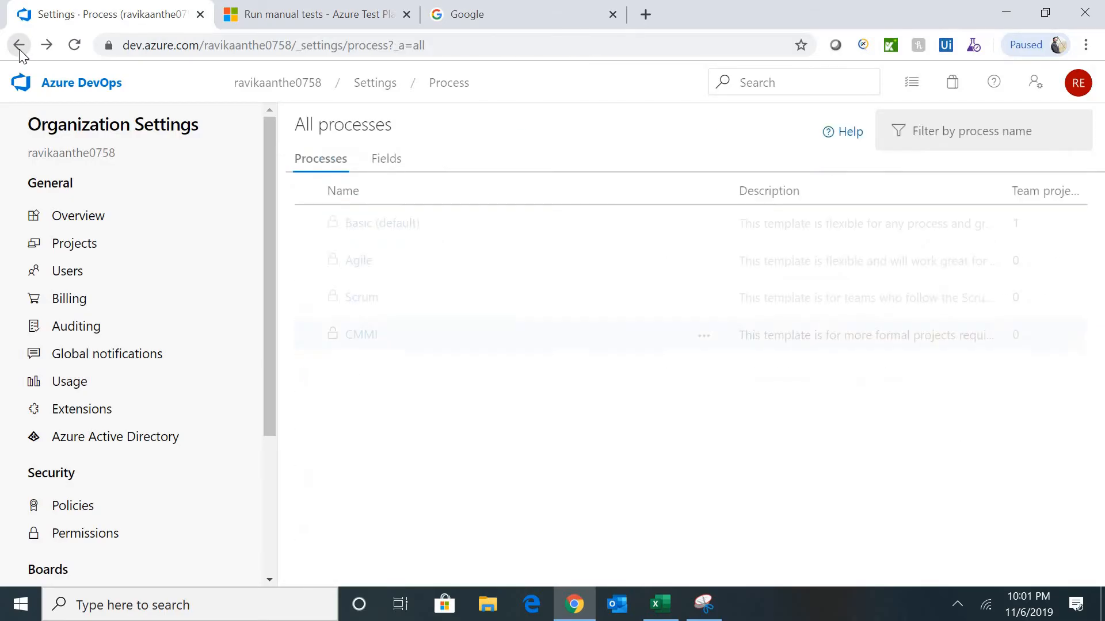
click(19, 50)
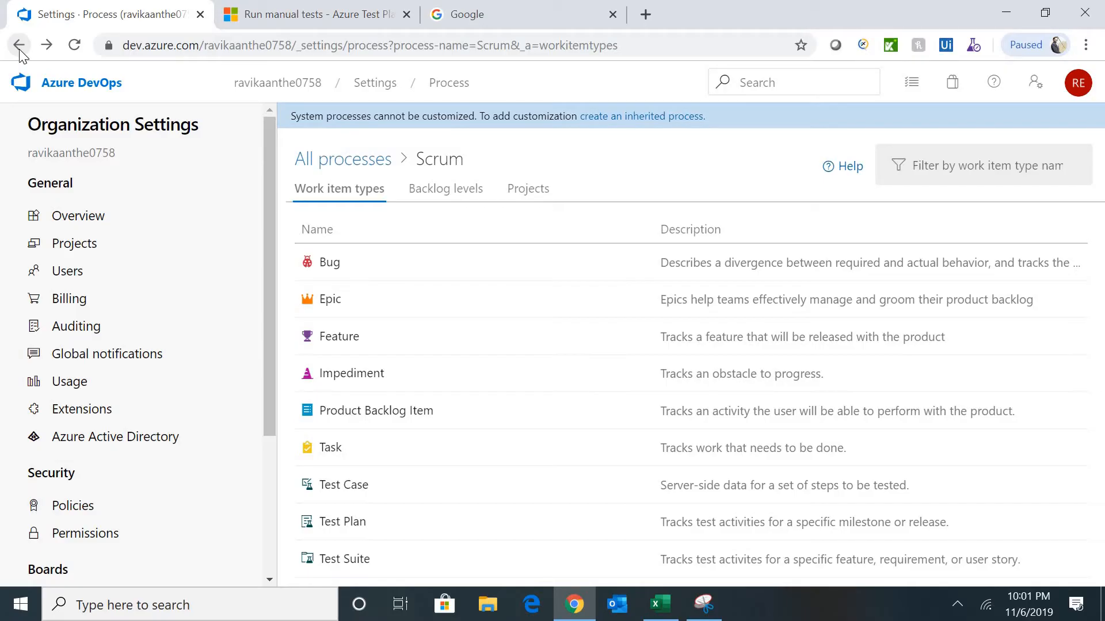
click(19, 45)
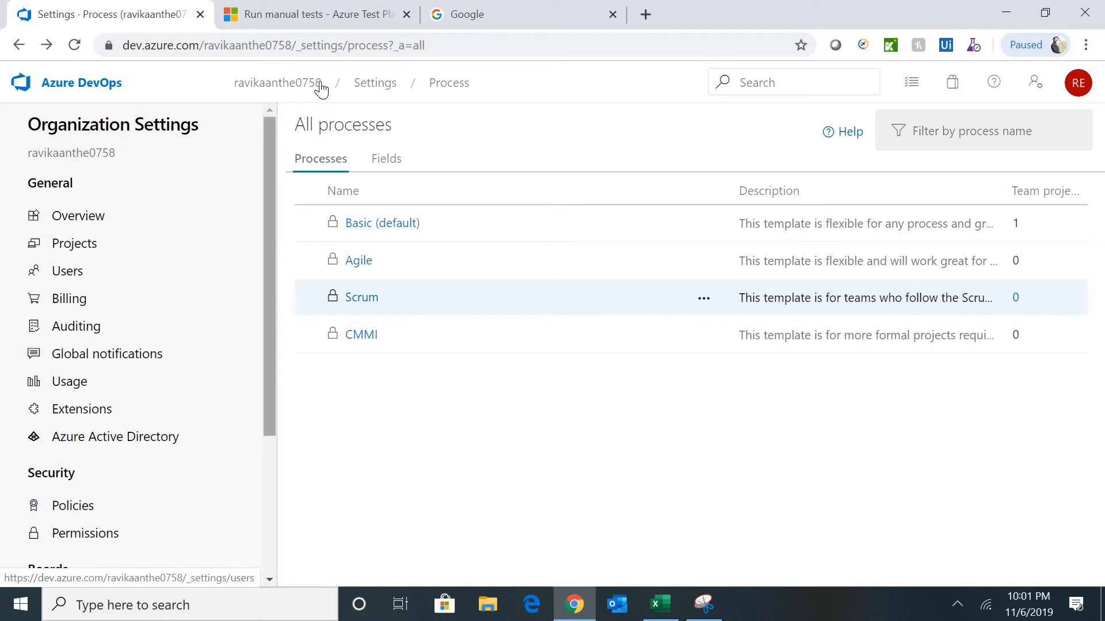
- From e-Commerce's project settings, open the Basic process and see which projects use it
click(292, 84)
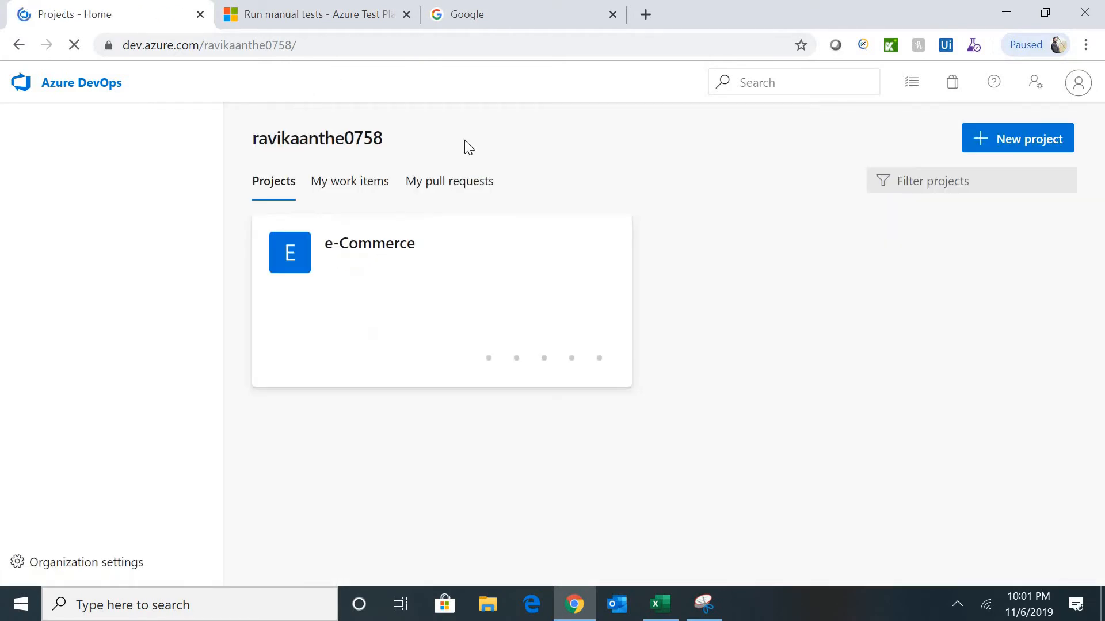
click(358, 260)
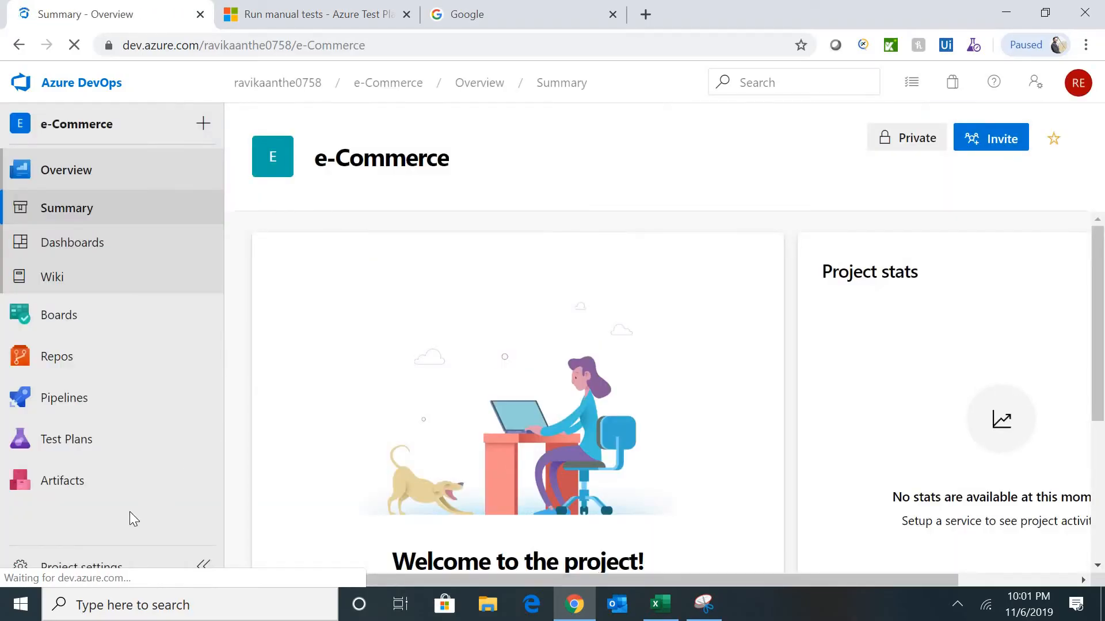
click(106, 563)
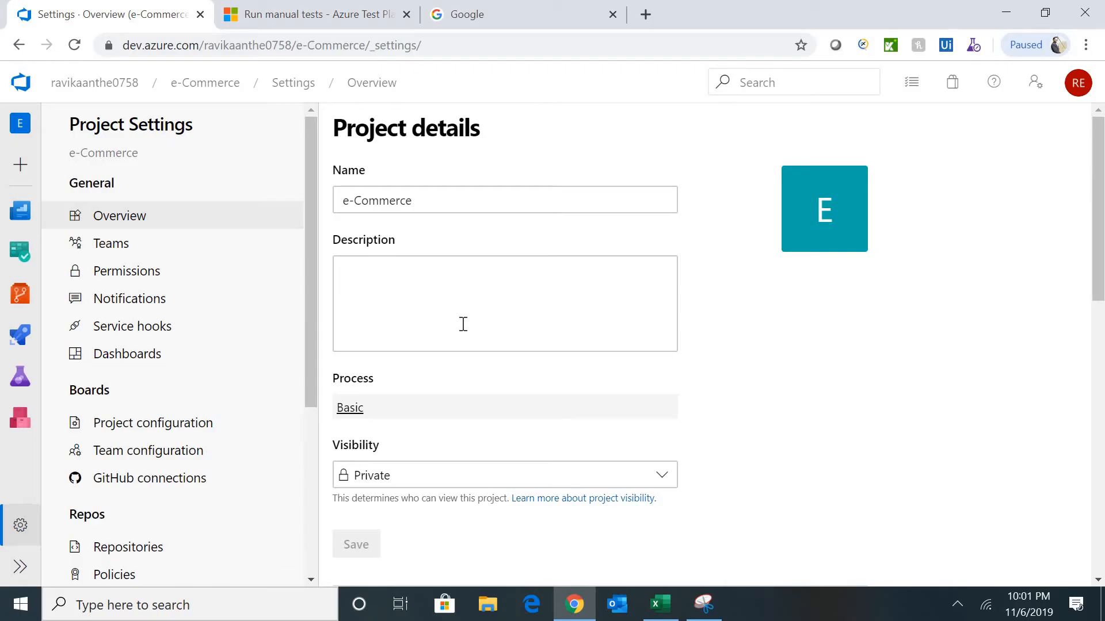
click(344, 410)
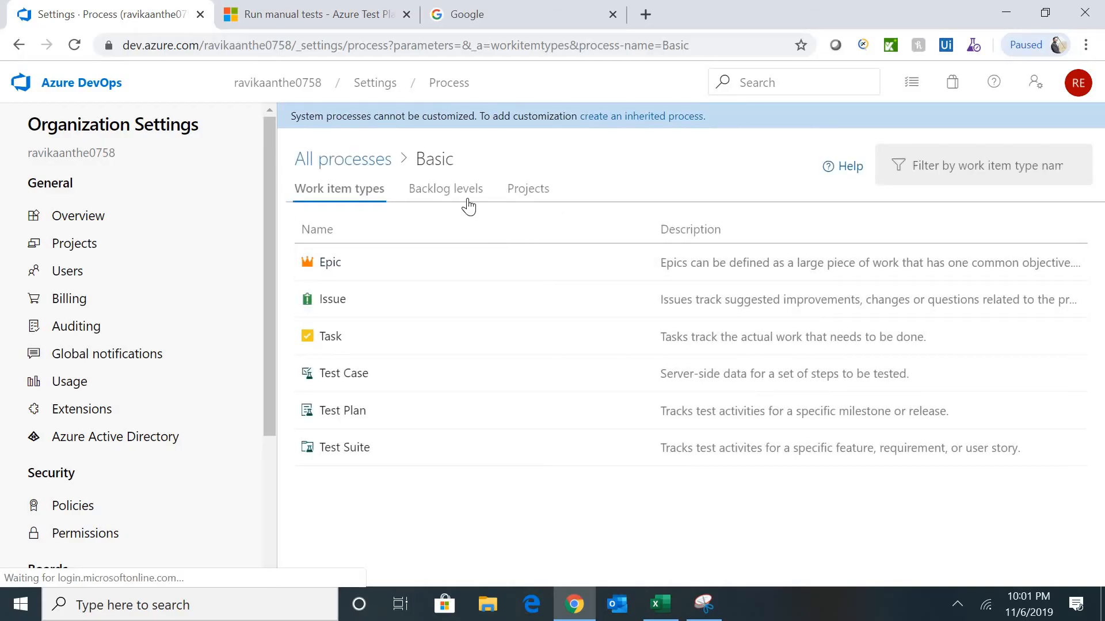
click(540, 203)
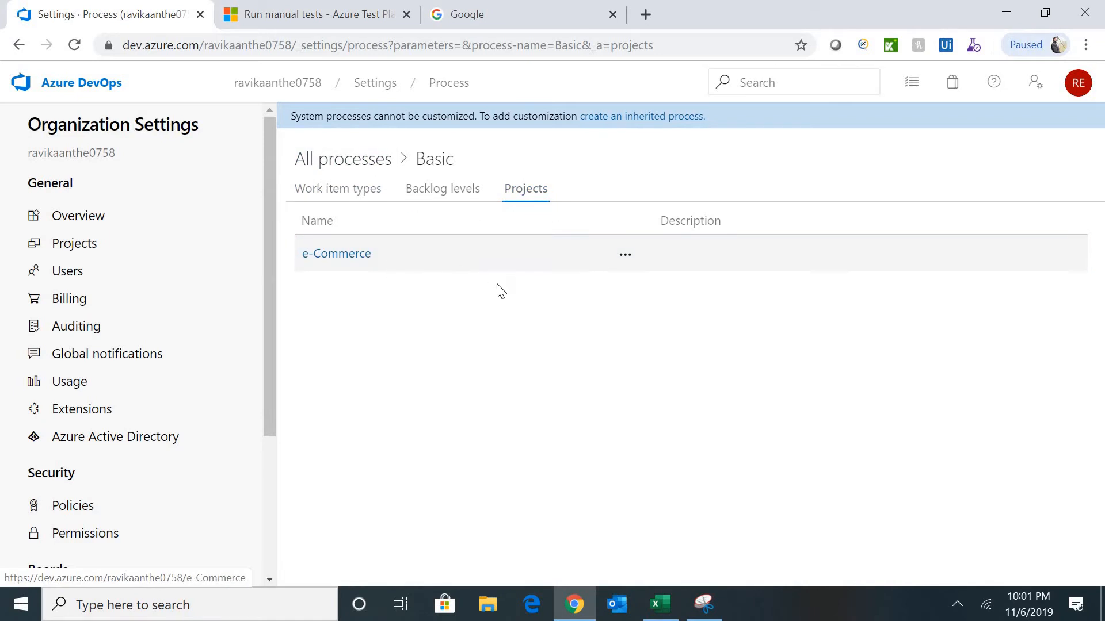
- Change the e-Commerce project's process from Basic to Scrum
click(626, 256)
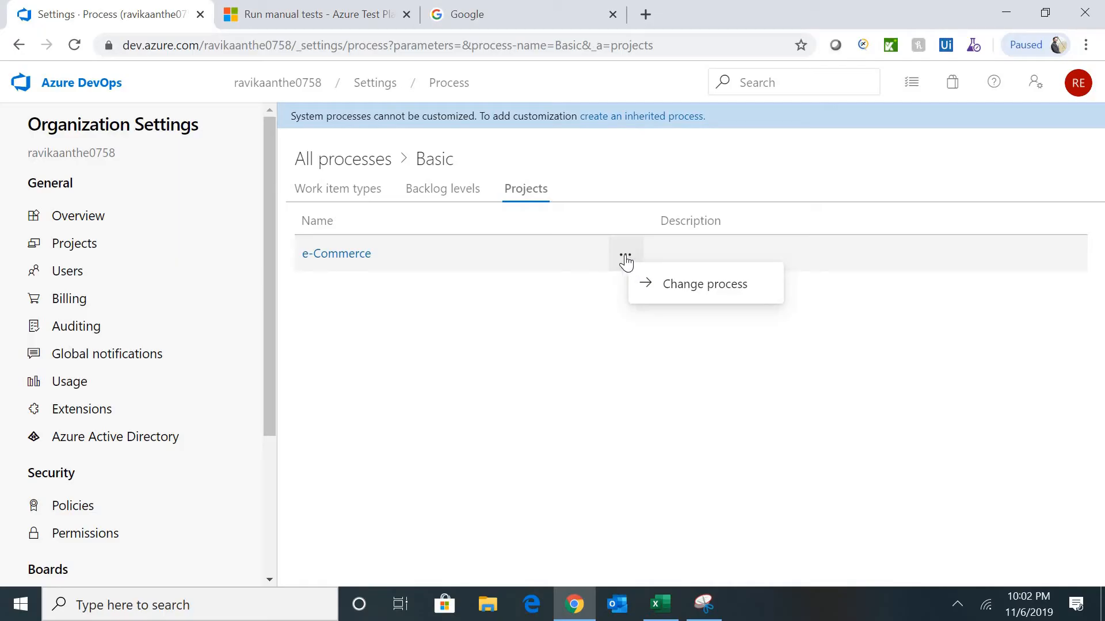
click(704, 294)
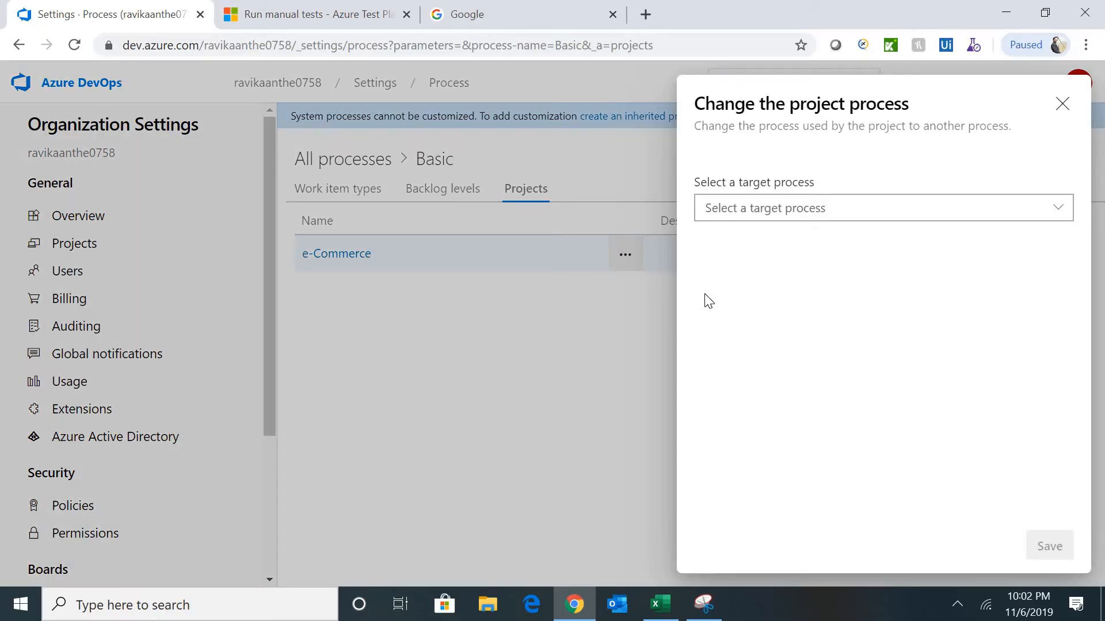
click(913, 207)
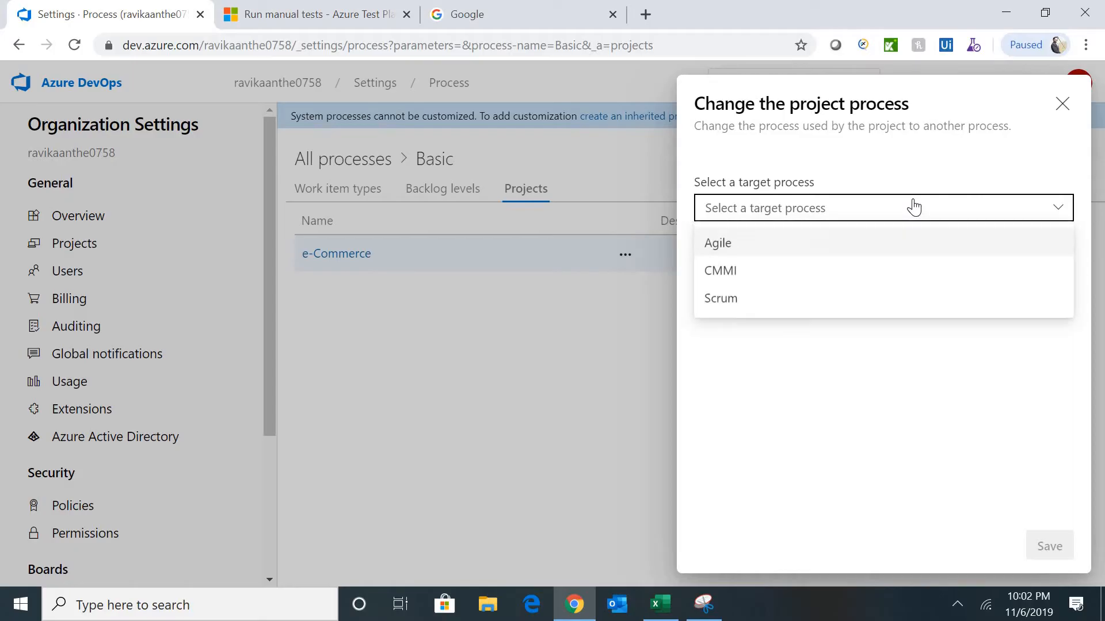
click(730, 300)
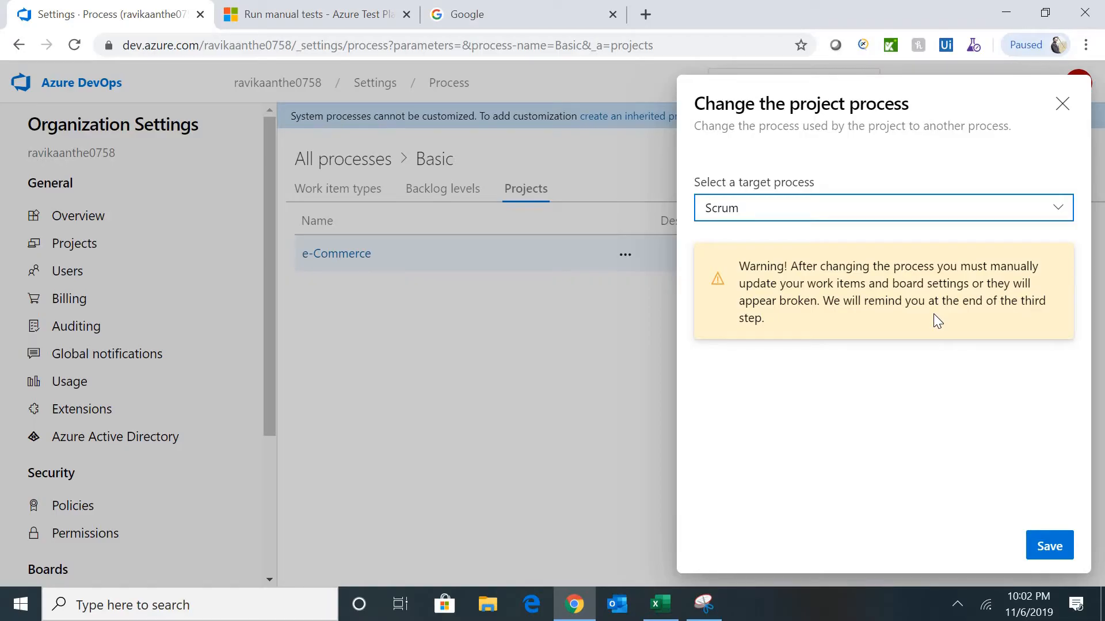
click(1045, 553)
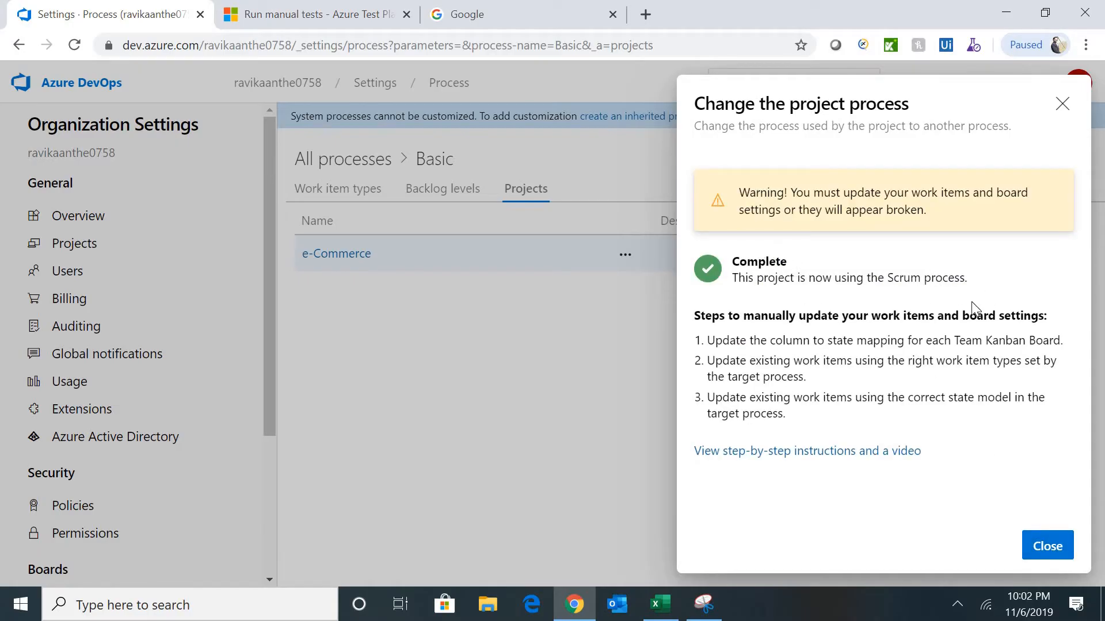
click(1037, 560)
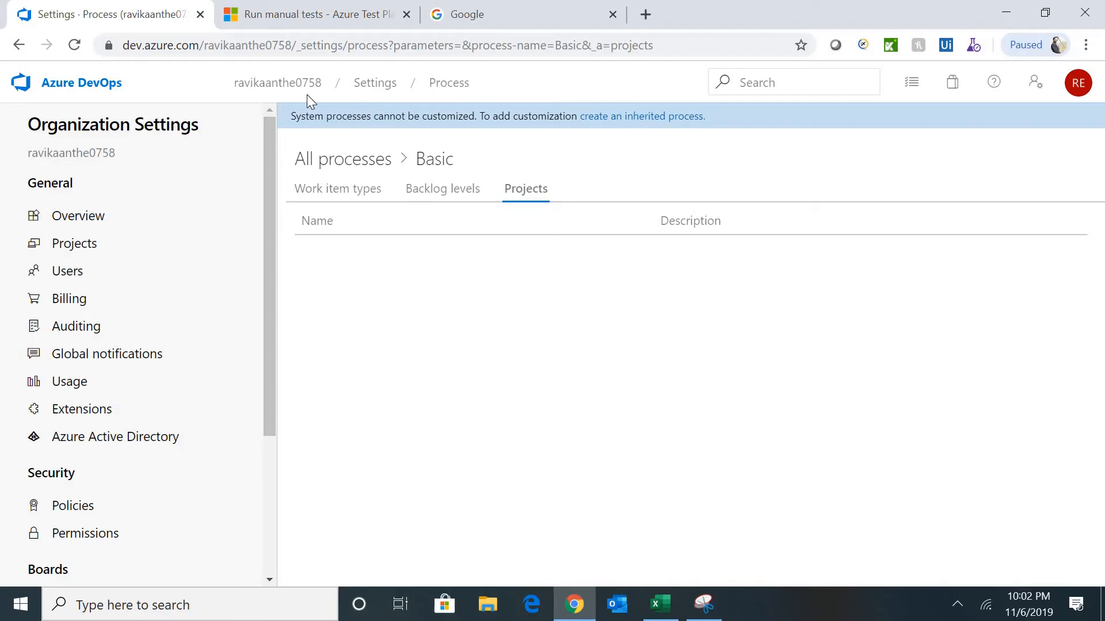
- Open e-Commerce's Scrum process from project settings and view its backlog levels
click(271, 88)
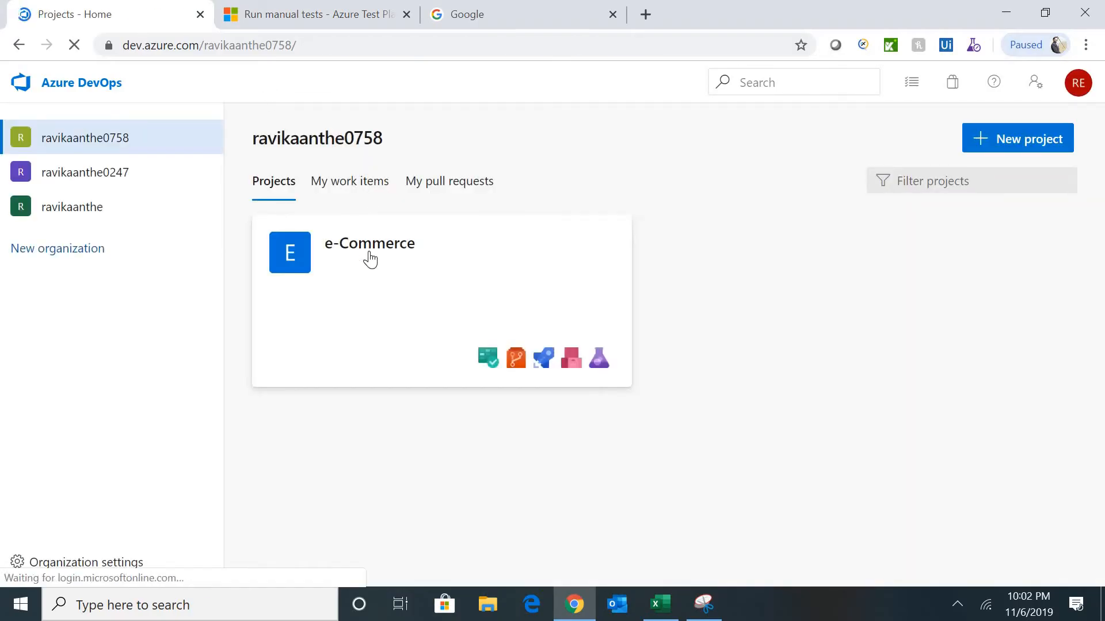
click(370, 260)
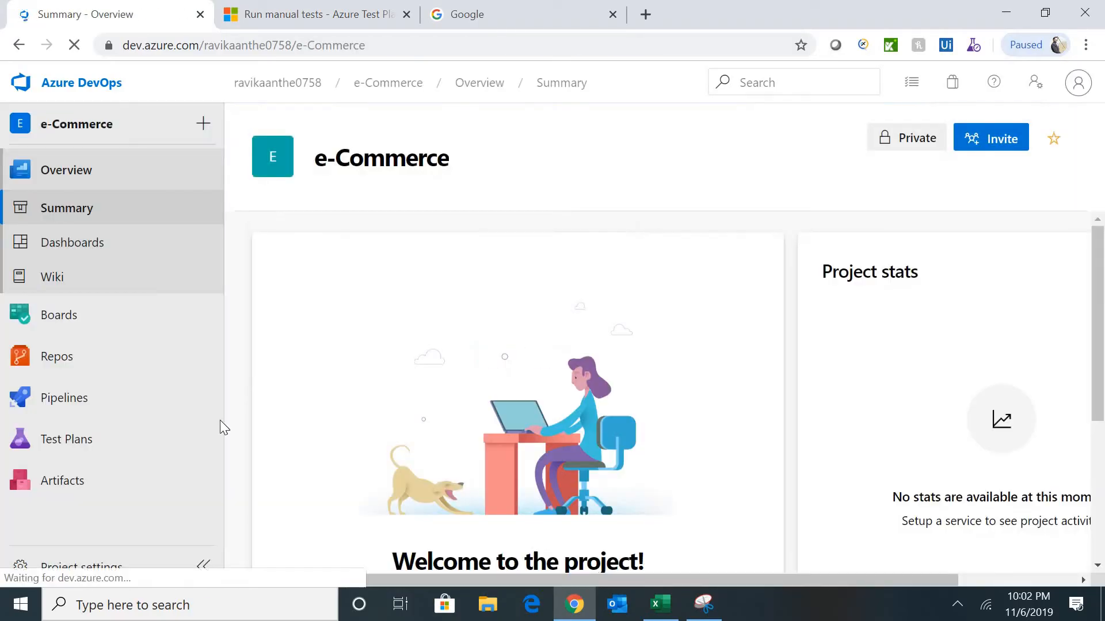
click(79, 569)
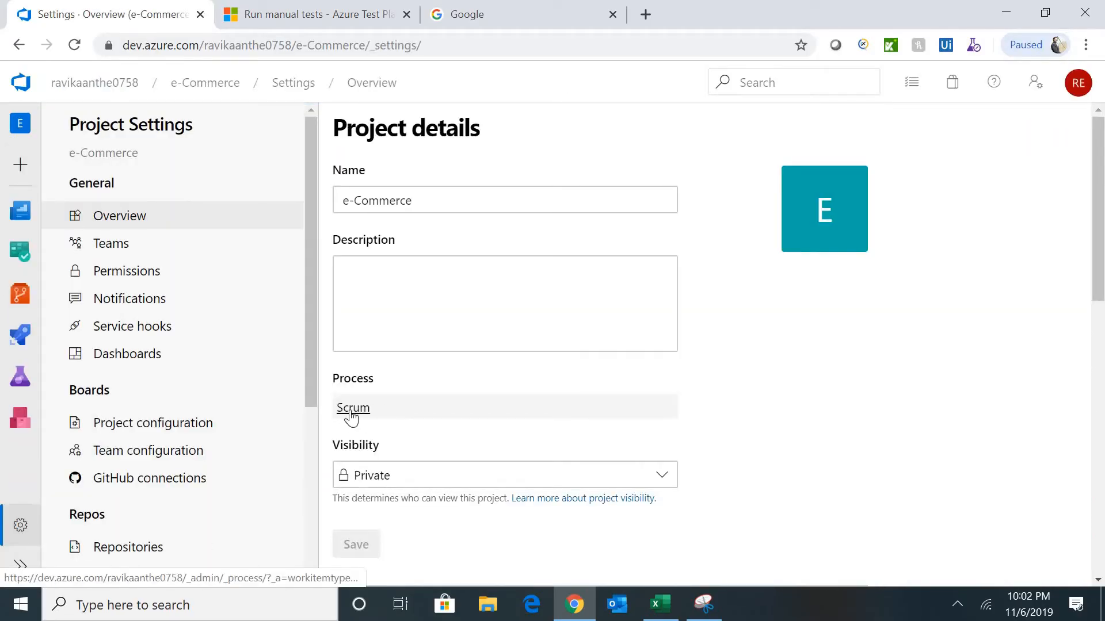
click(352, 408)
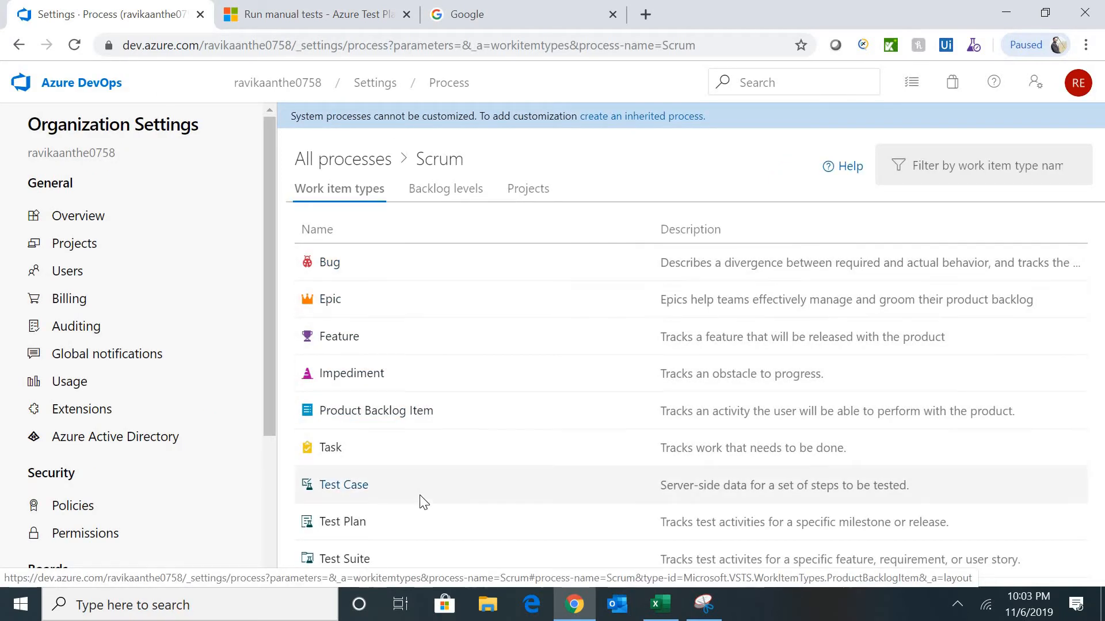
click(459, 200)
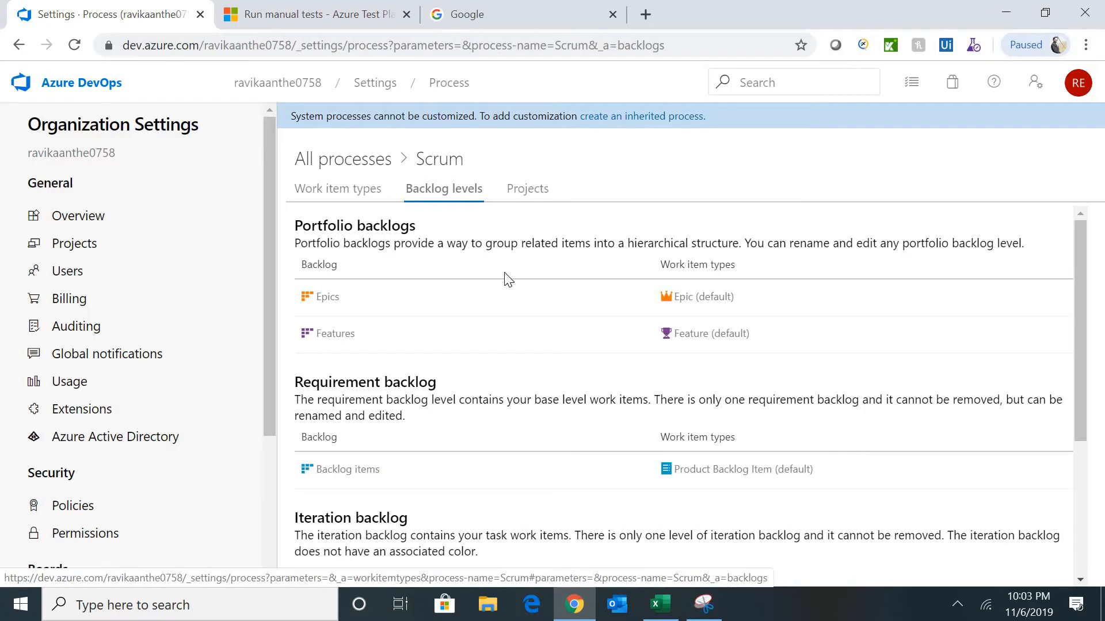
triple_click(352, 229)
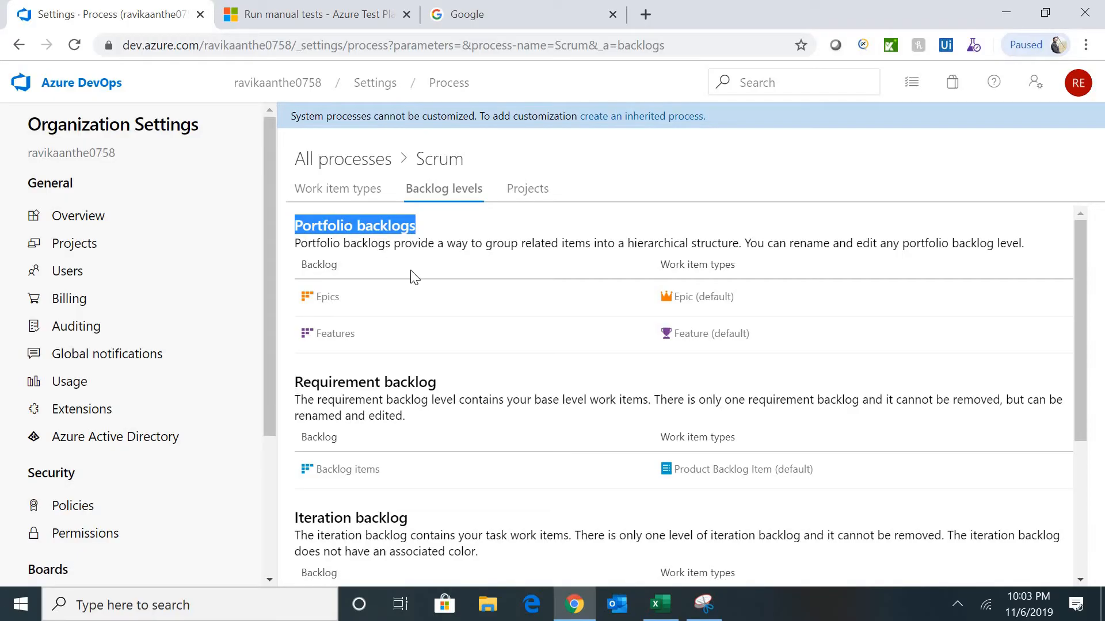
click(369, 313)
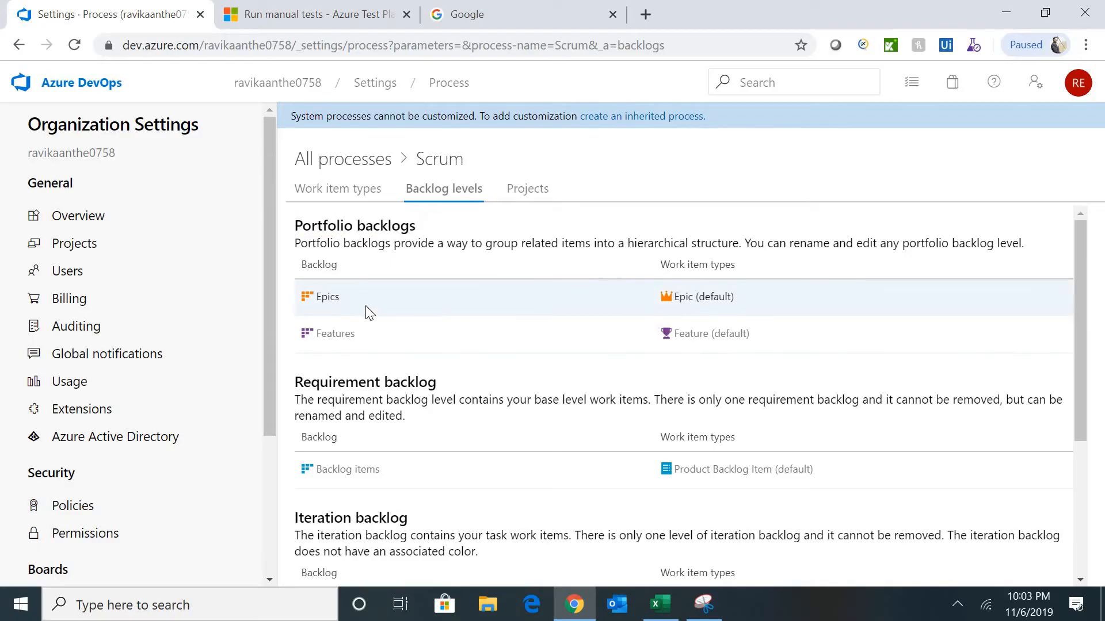
click(431, 314)
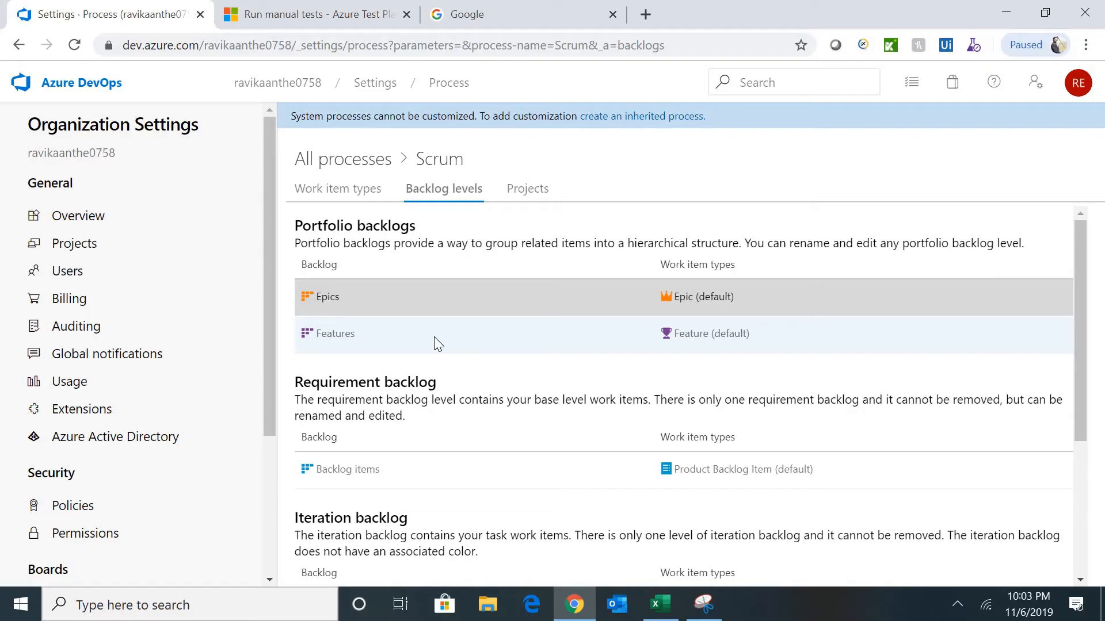
click(433, 338)
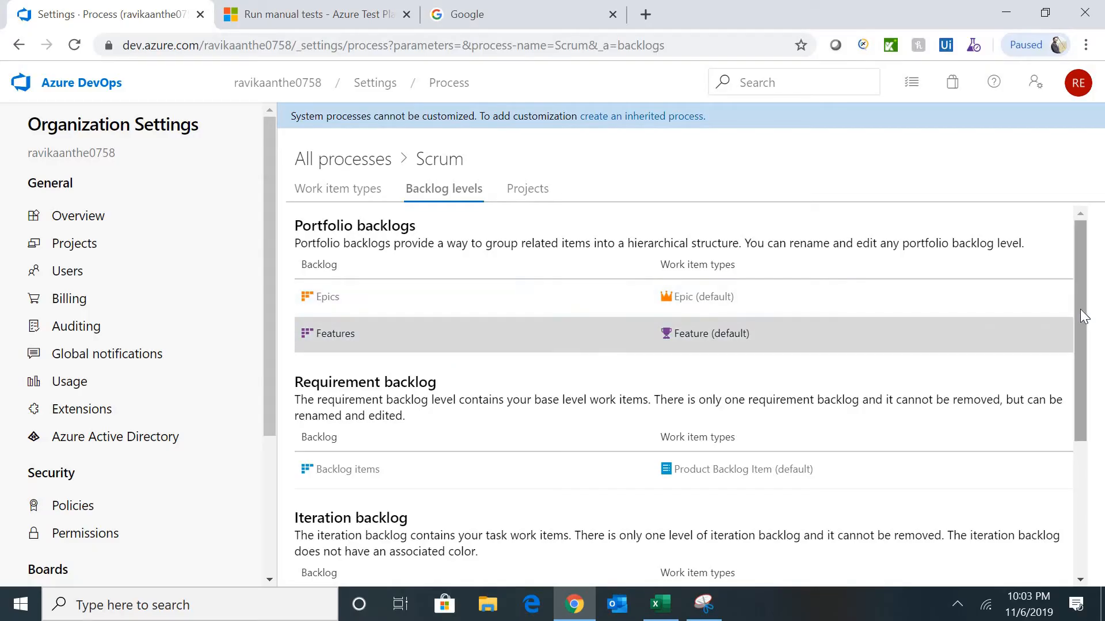
scroll(1084, 316, down, 1)
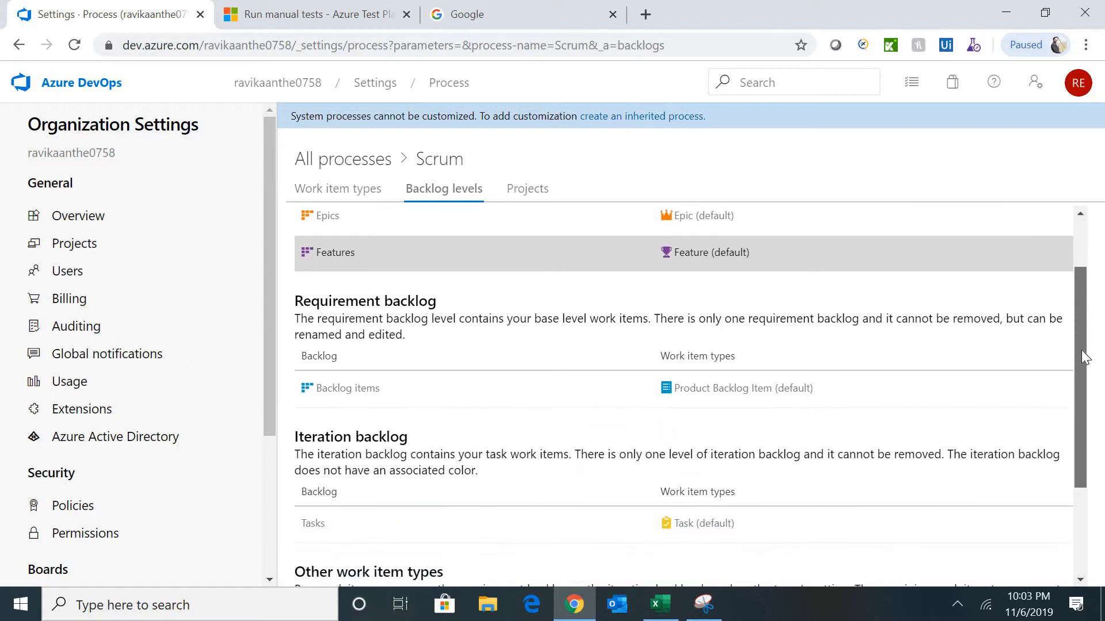
drag(1086, 329, 1086, 367)
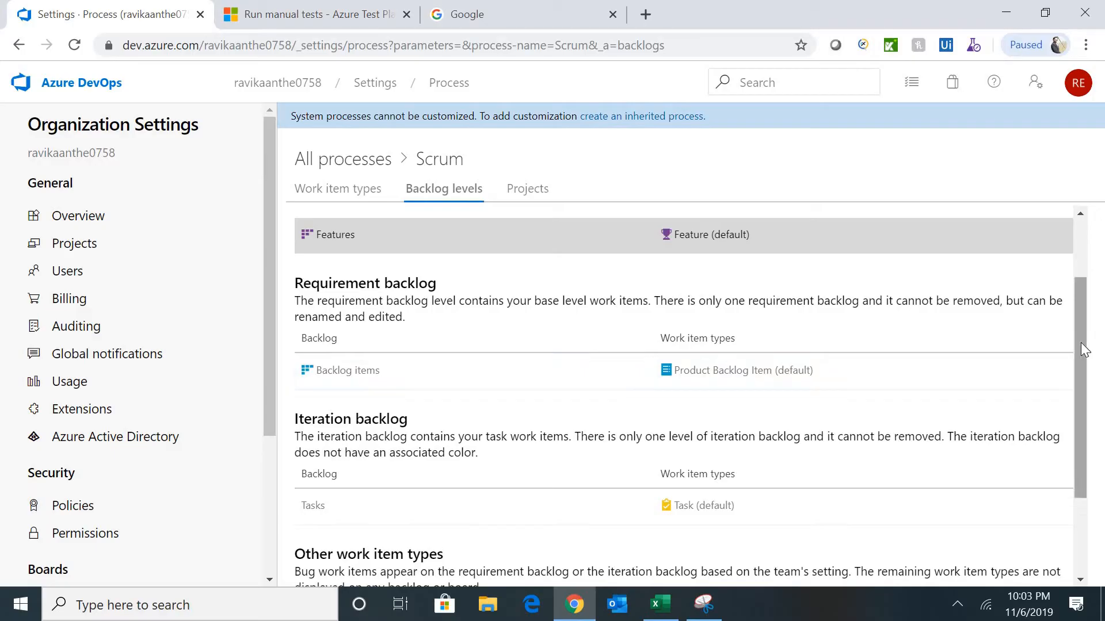
drag(1084, 349, 1076, 404)
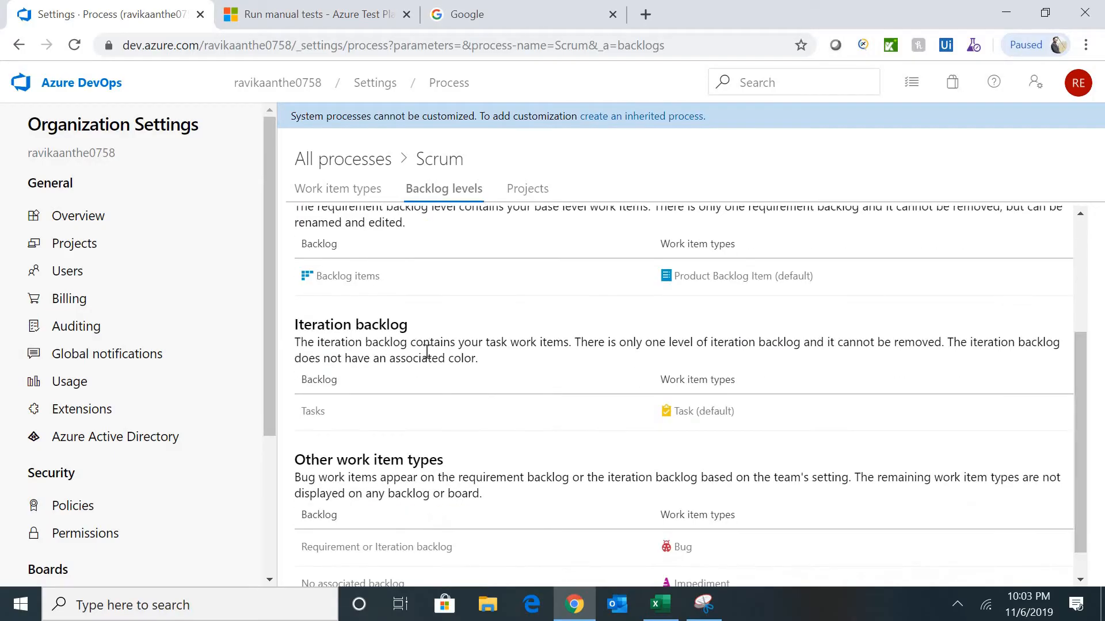
triple_click(396, 326)
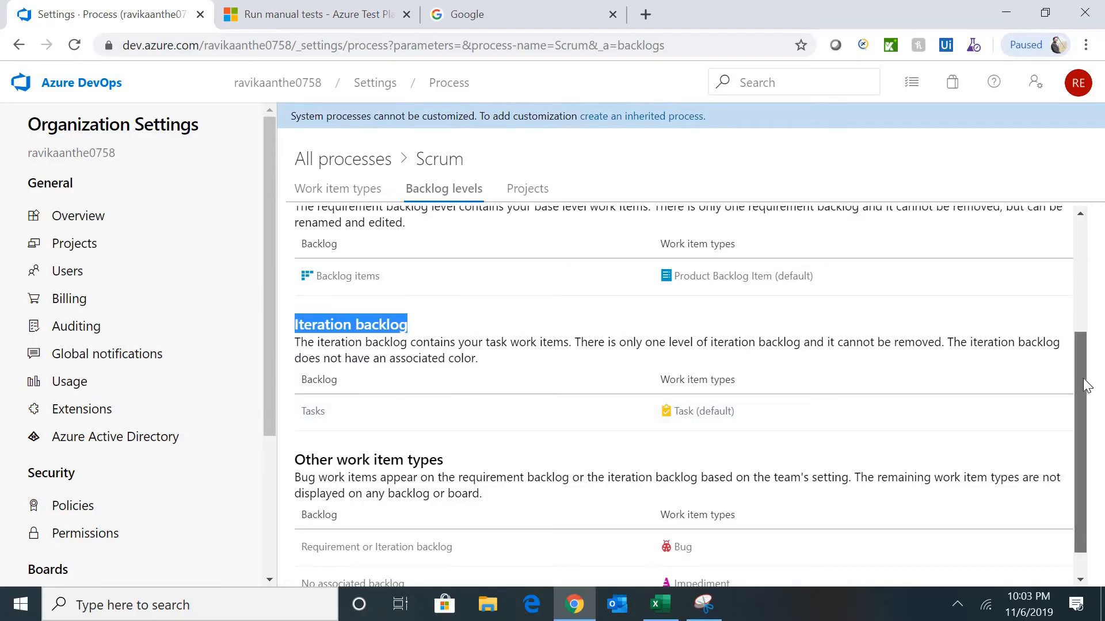
drag(1086, 384, 1086, 405)
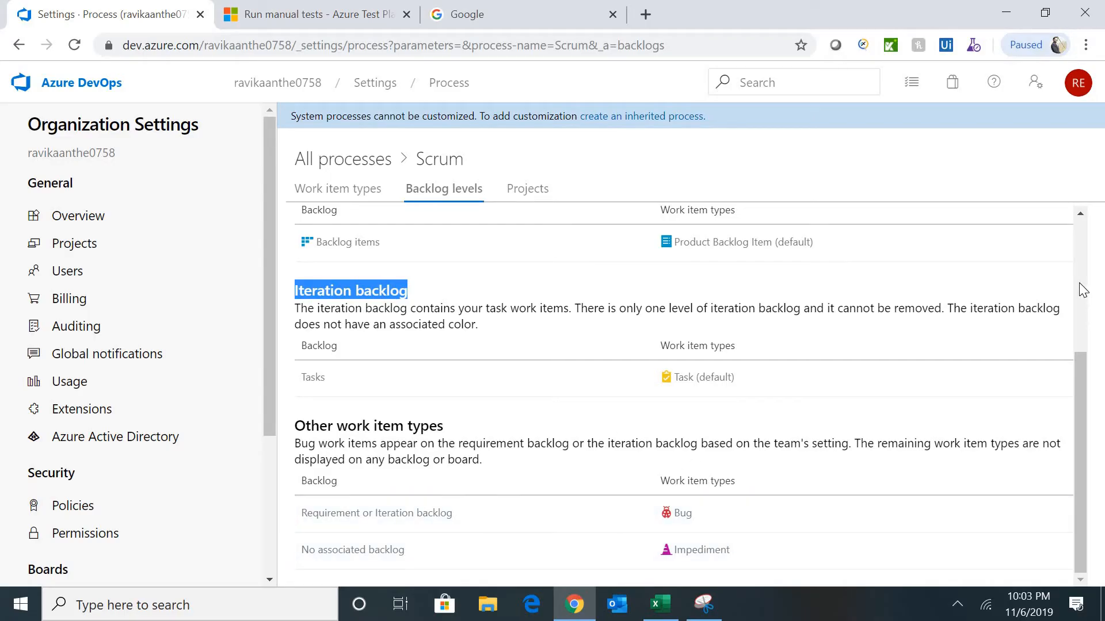
scroll(1080, 285, up, 4)
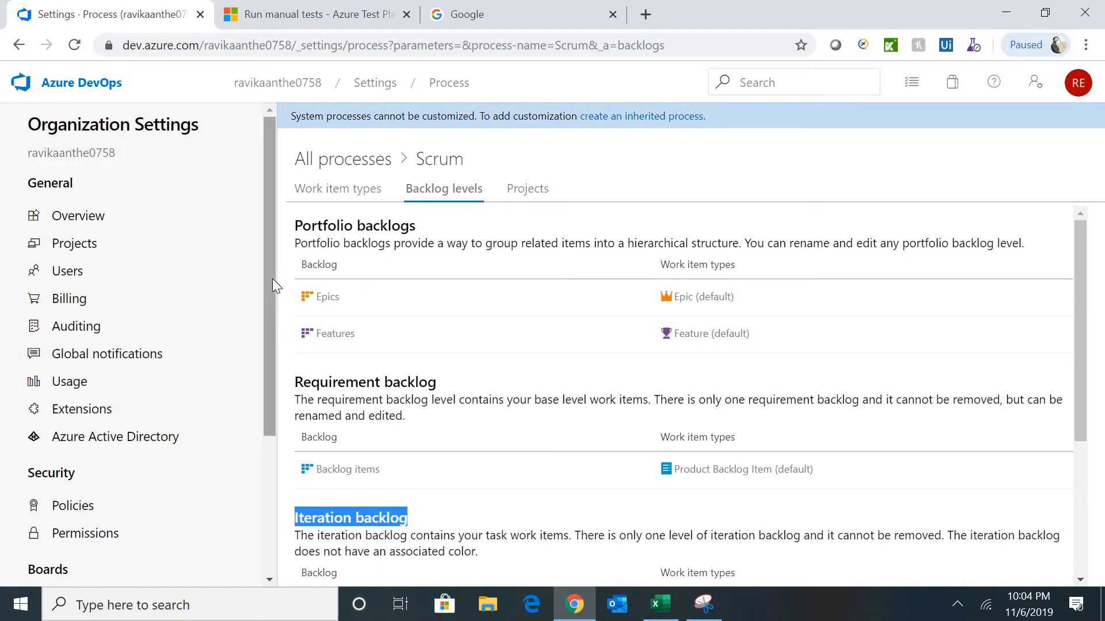
drag(272, 278, 274, 338)
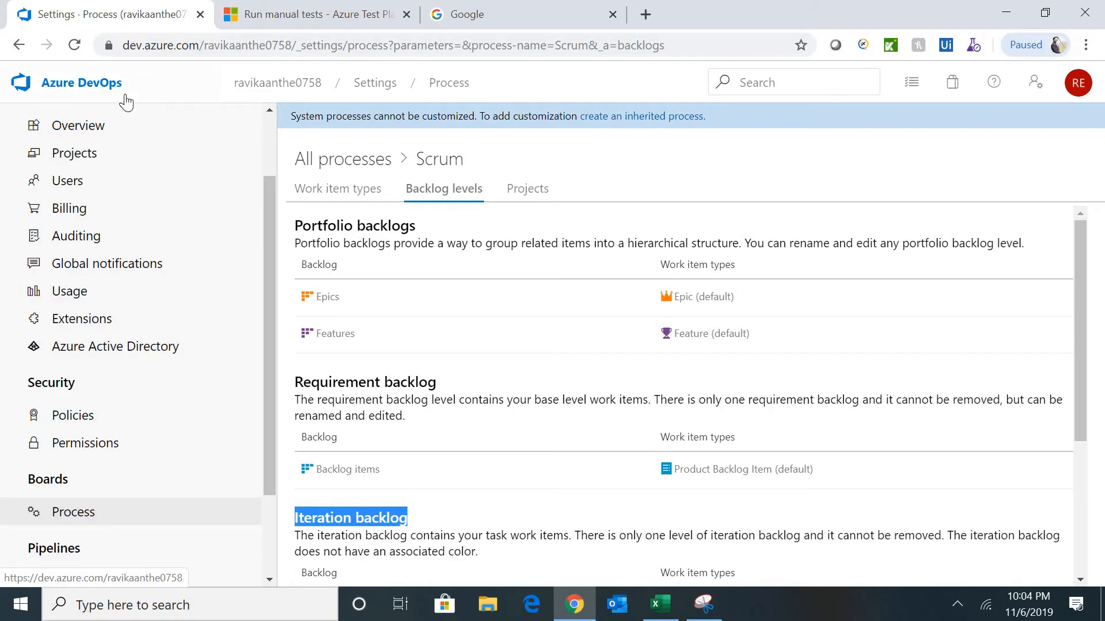
- Open the e-Commerce project's Summary page and scroll through it
click(258, 94)
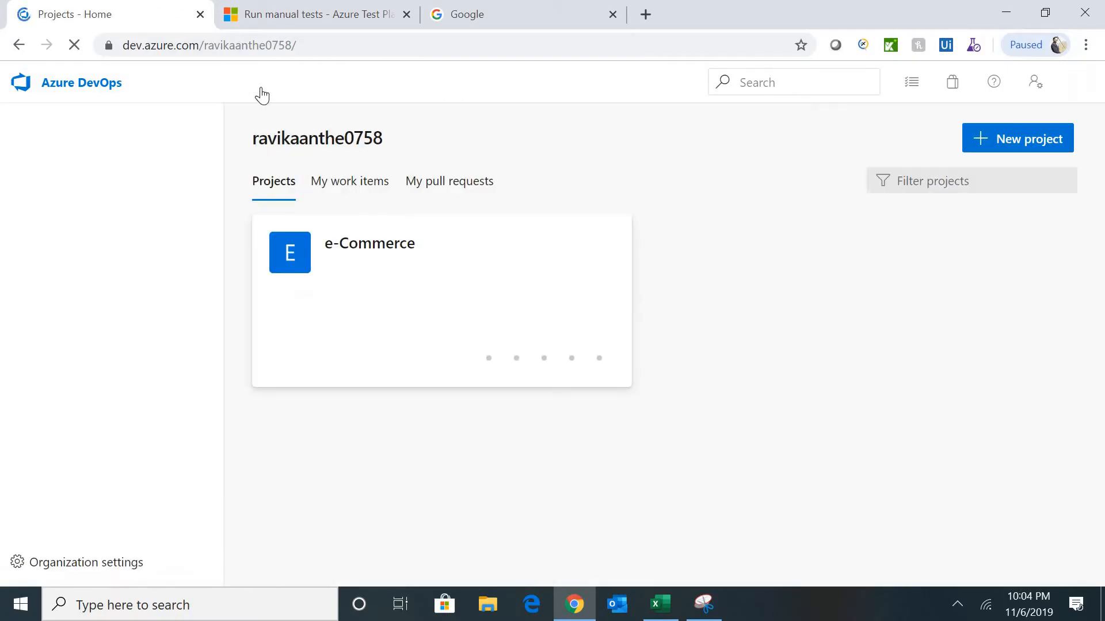
click(333, 259)
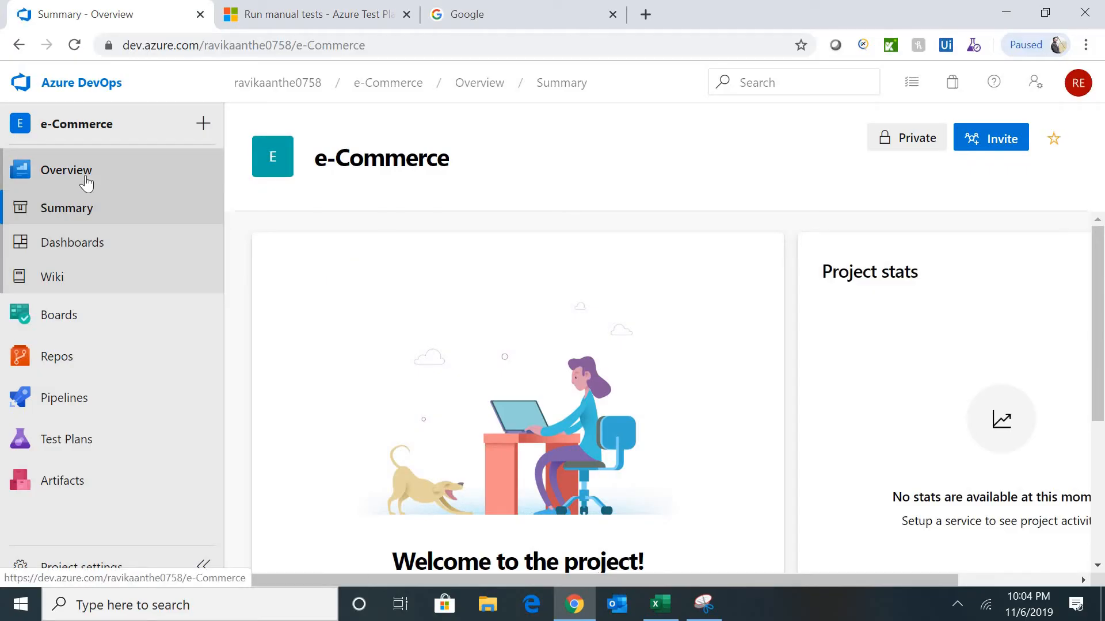
click(85, 176)
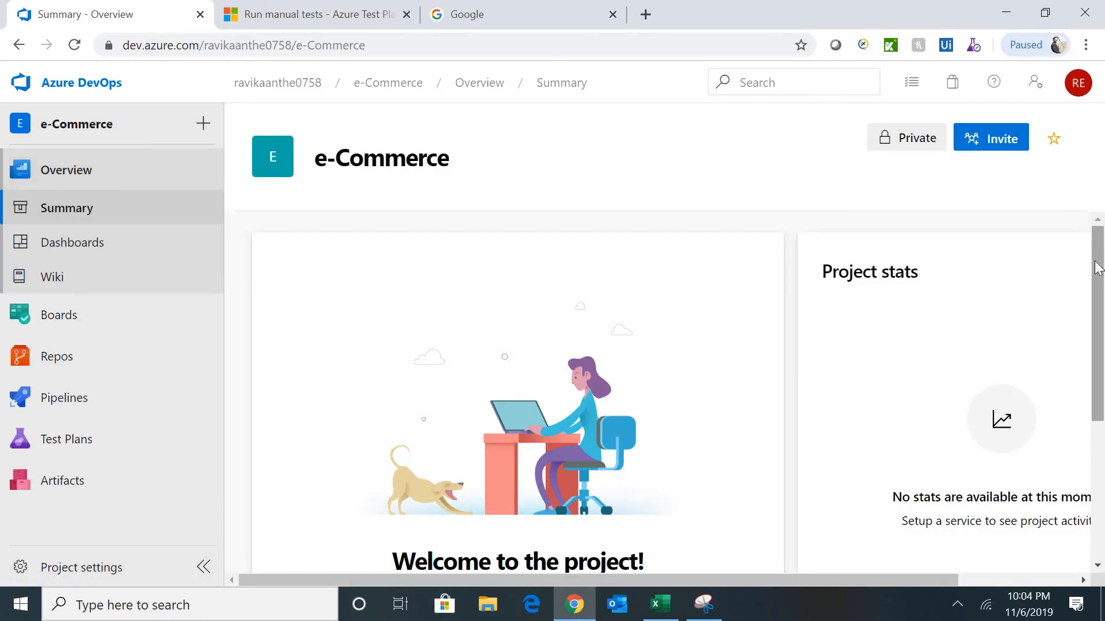
drag(1096, 263, 1103, 238)
drag(1100, 286, 1101, 406)
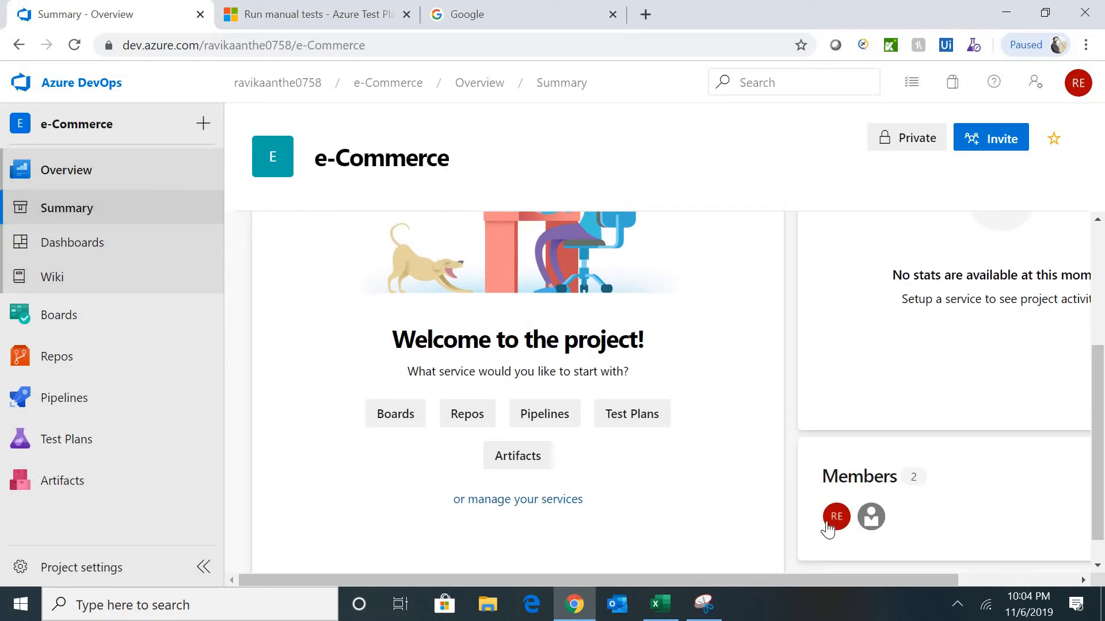
- Open the member invite panel and close it without adding anyone
click(997, 151)
click(683, 225)
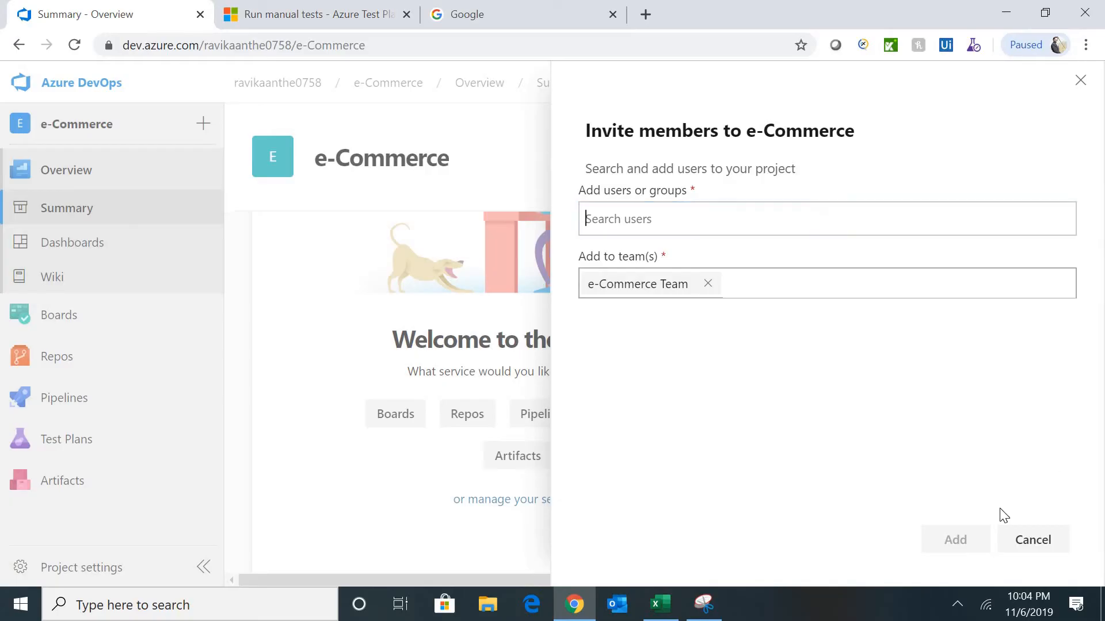
click(1010, 540)
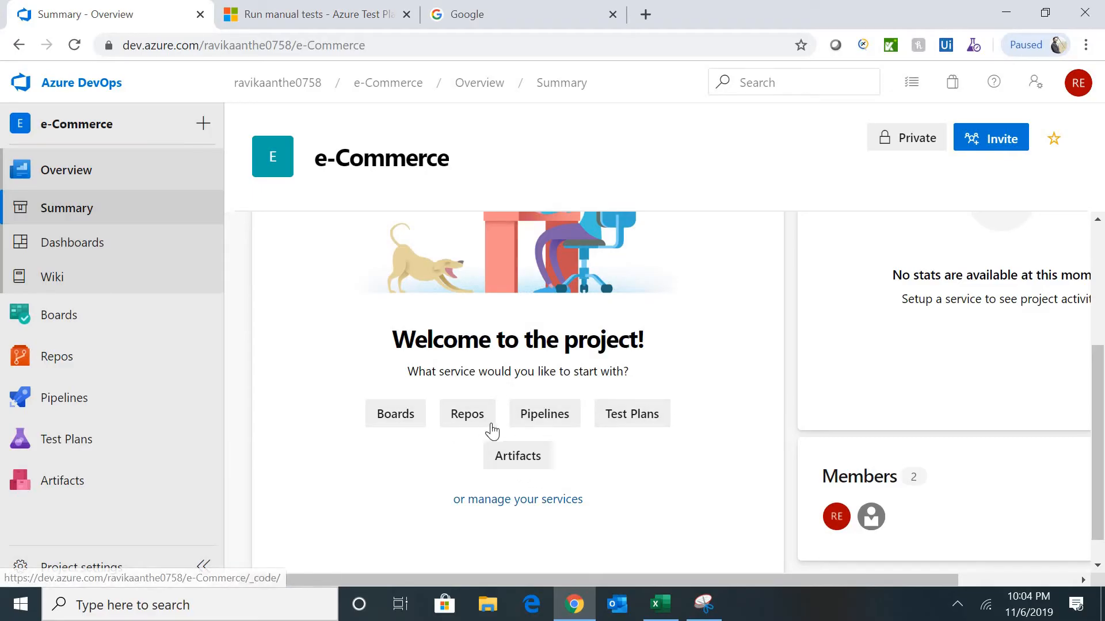
- Visit Test Plans, then the dashboards directory with all dashboards expanded, then the Wiki
click(633, 416)
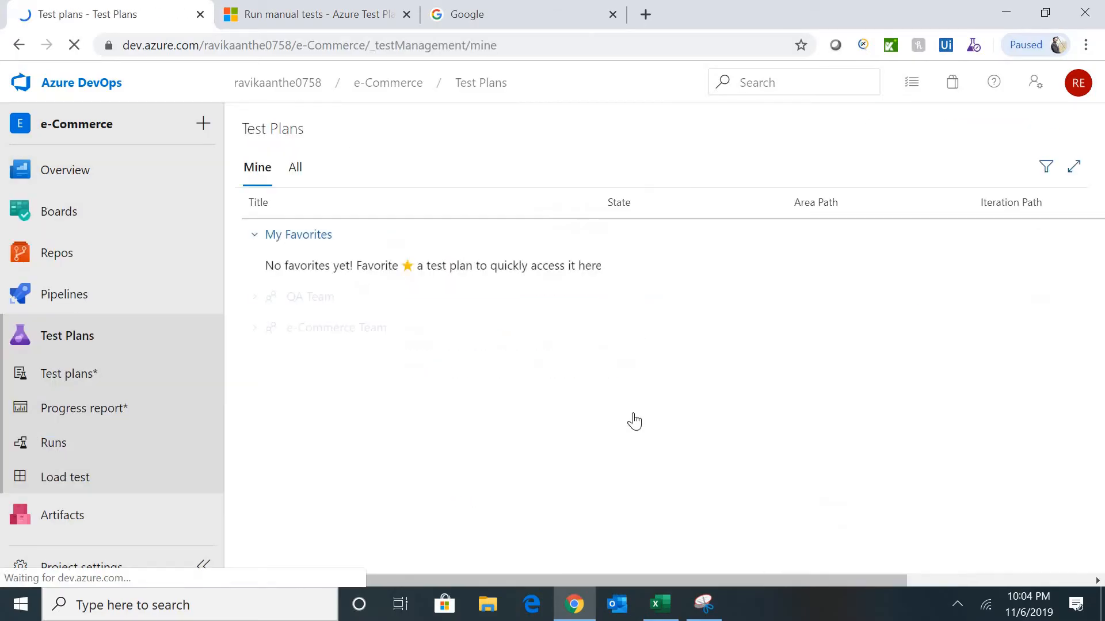
click(19, 44)
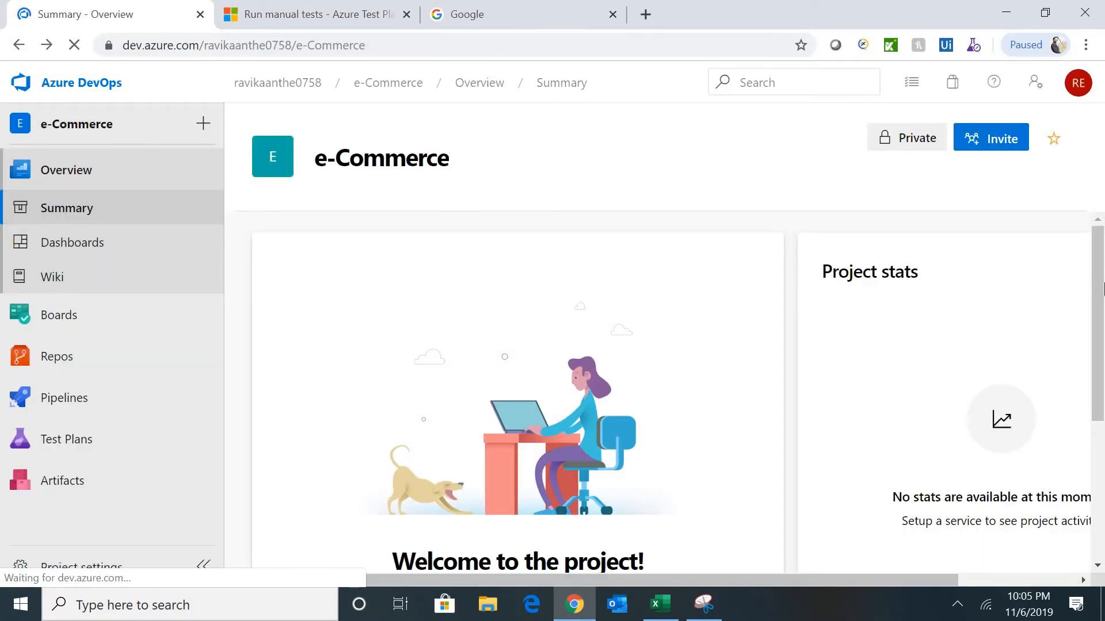
drag(1099, 299, 1095, 344)
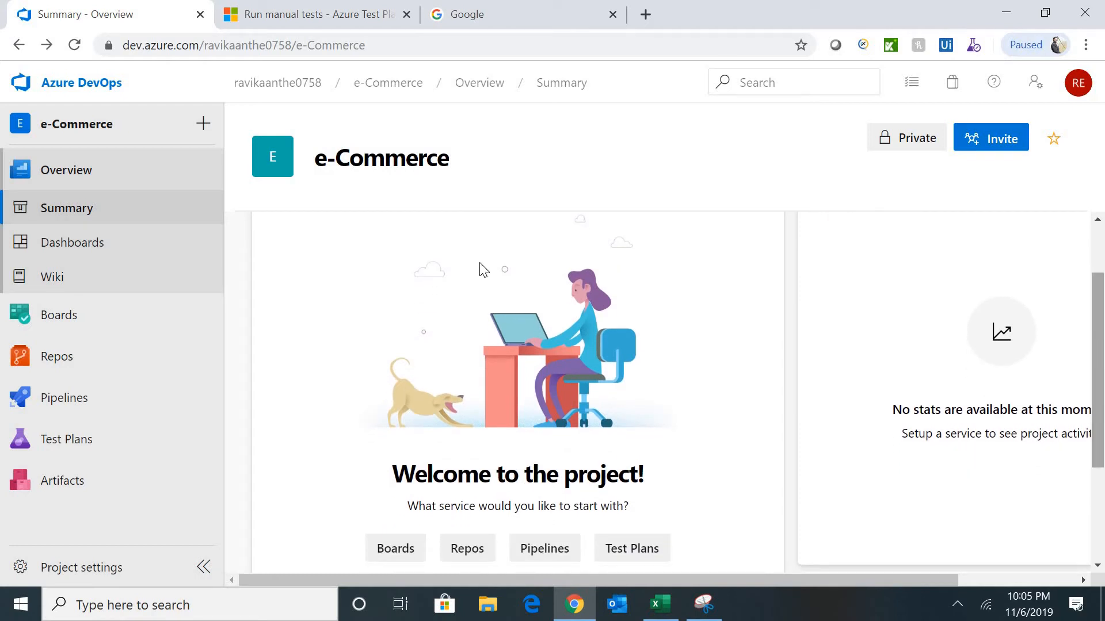
click(55, 244)
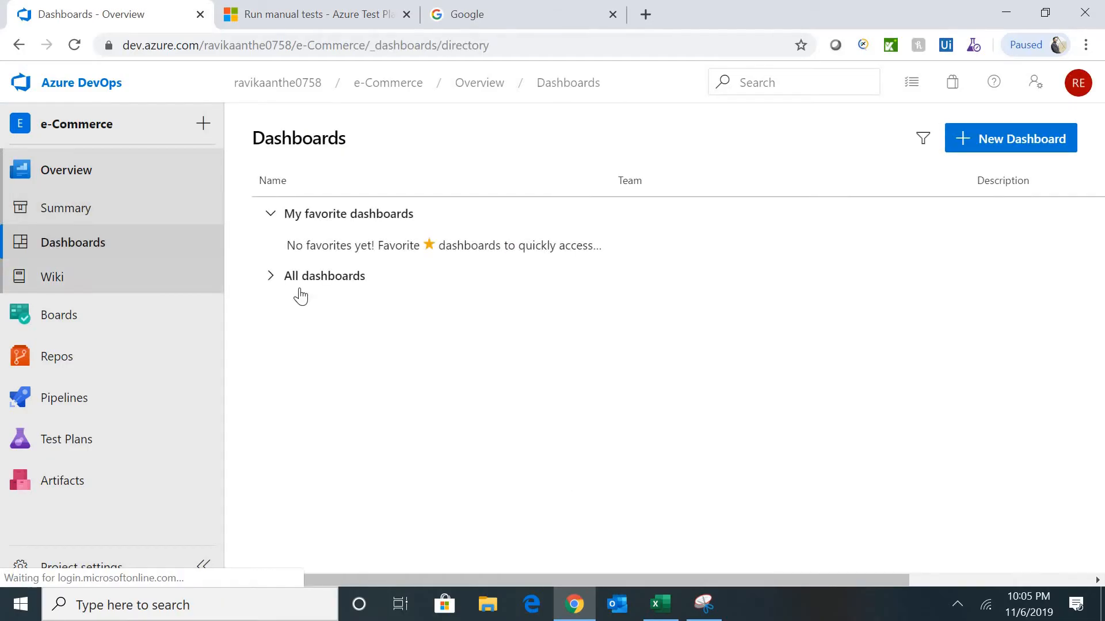
click(271, 282)
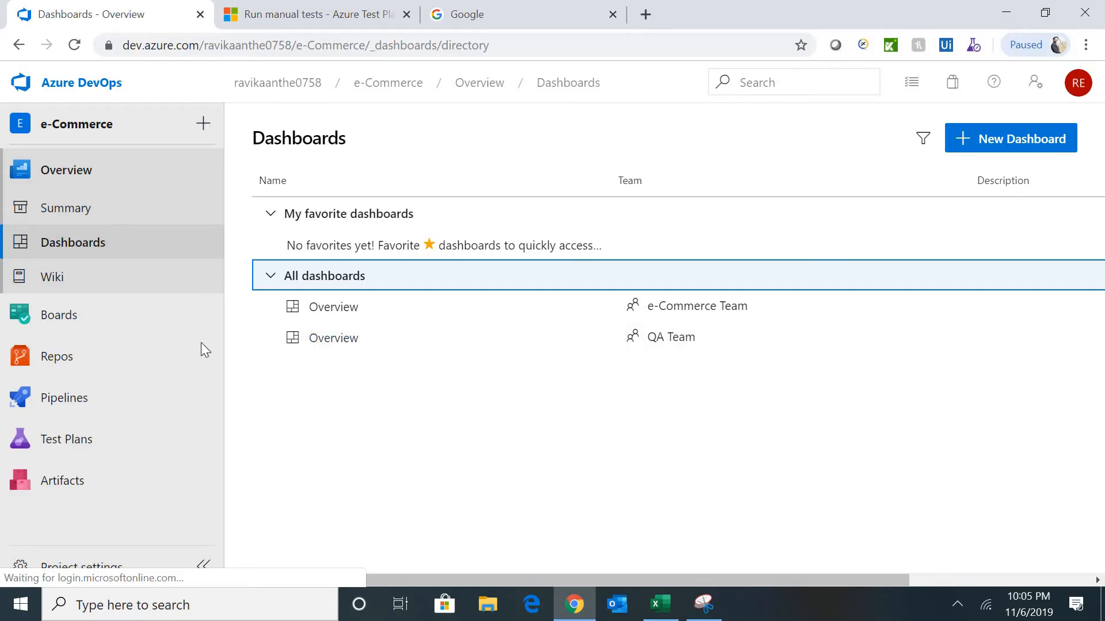
click(53, 280)
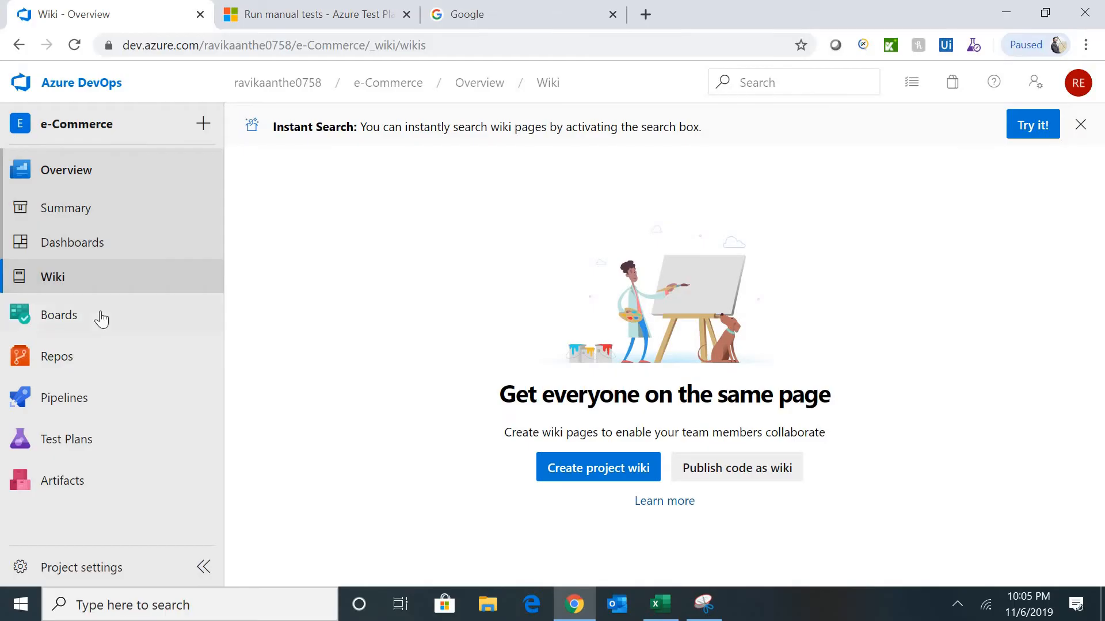
mouse_move(83, 322)
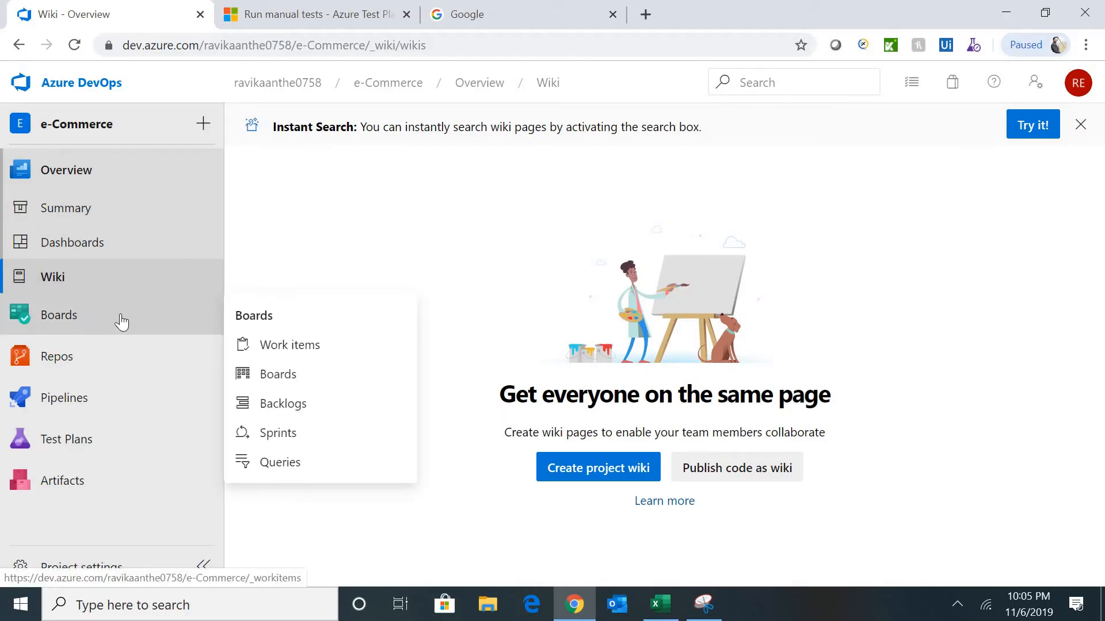
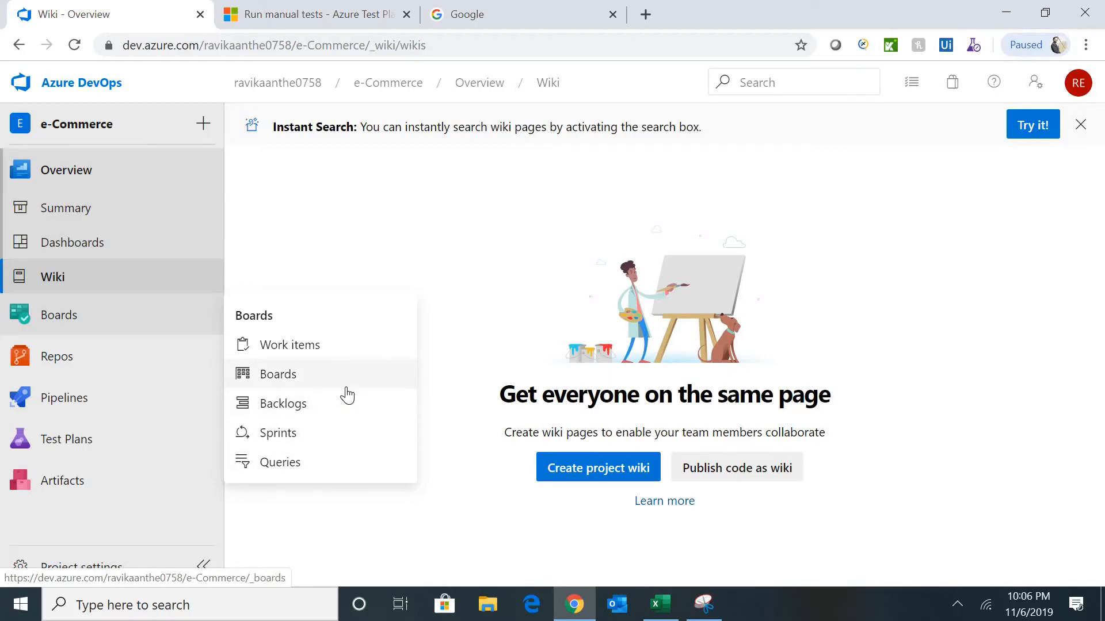
- Go to Boards > Backlogs, dismiss the Azure Boards welcome tour, and return to the Backlogs directory
click(307, 409)
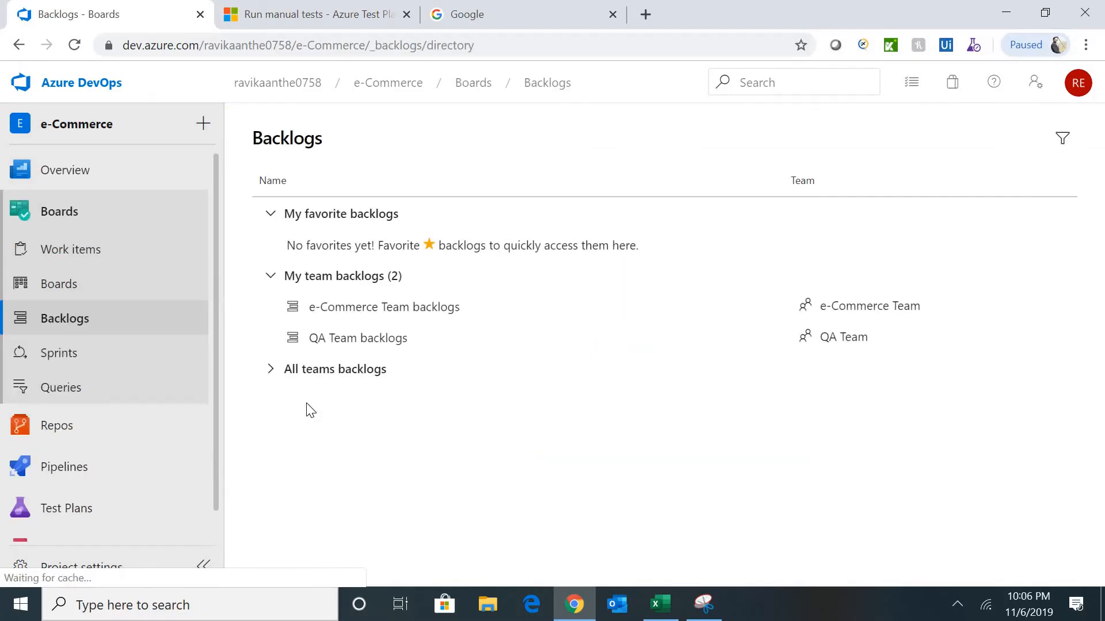
click(69, 321)
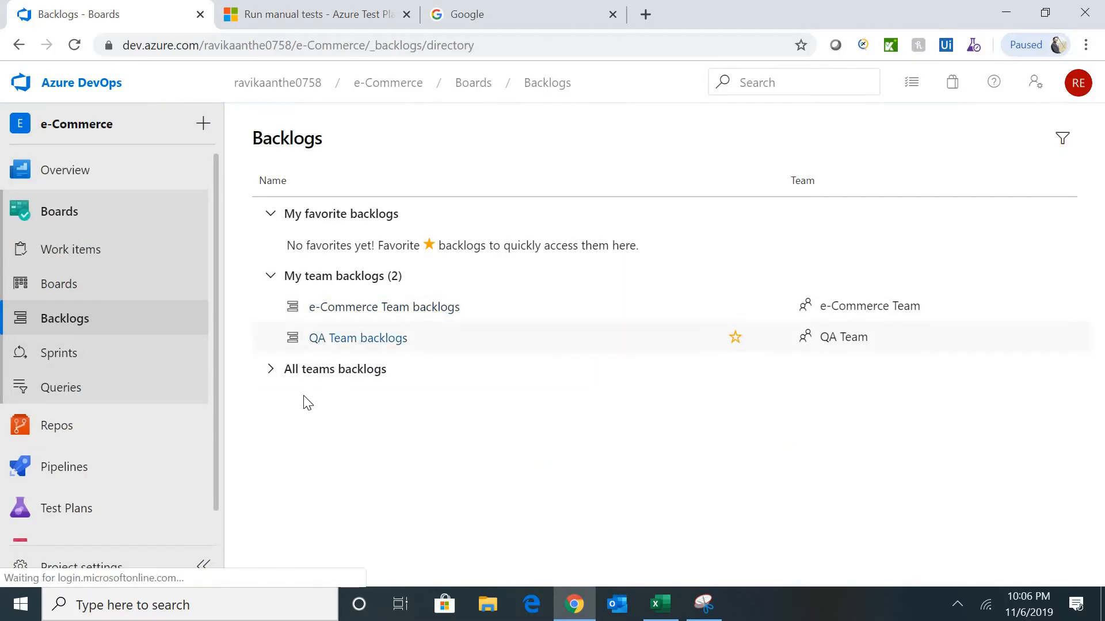
click(269, 375)
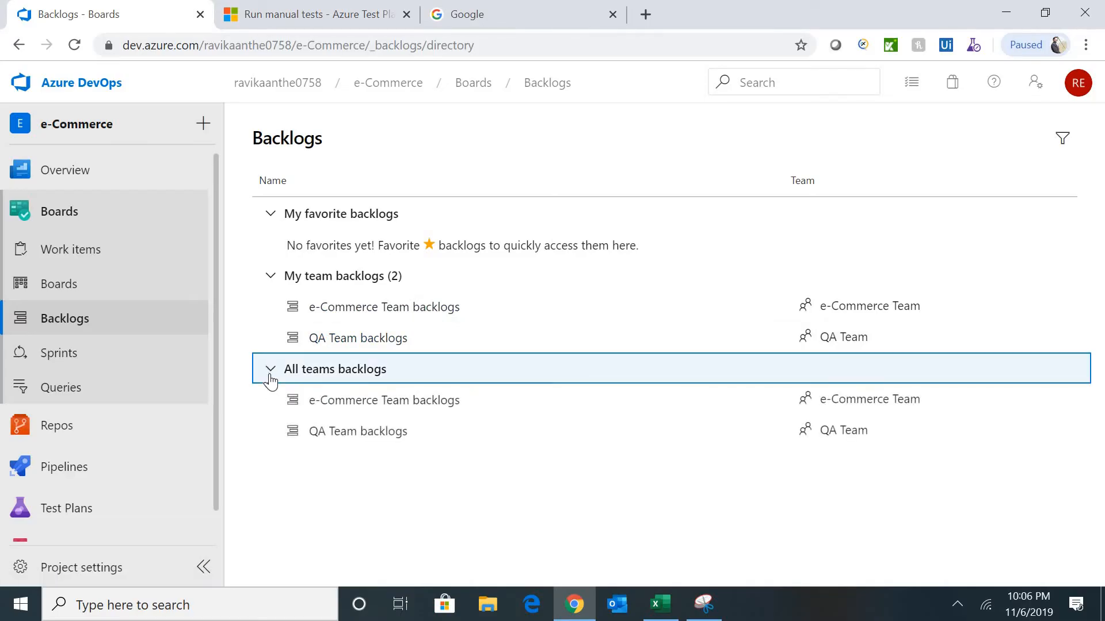
click(76, 289)
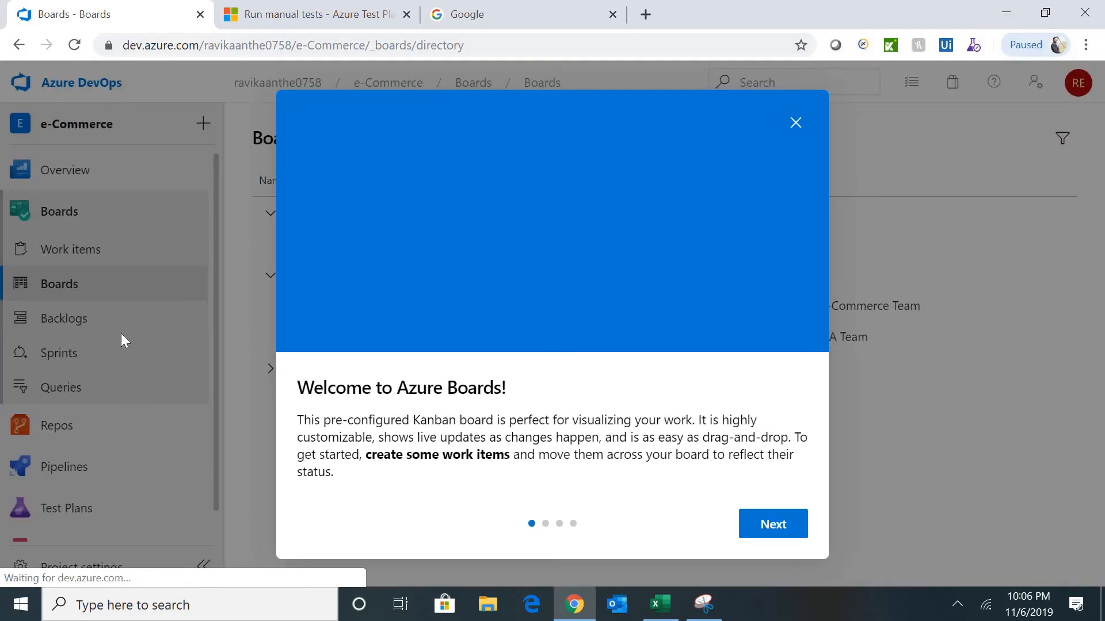
click(784, 533)
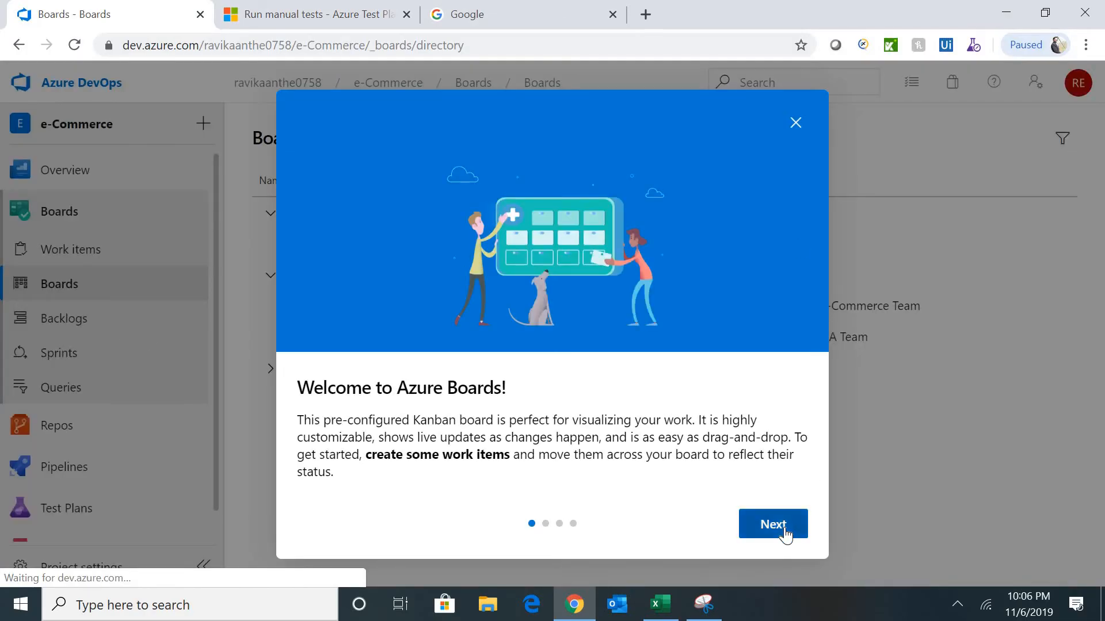
click(798, 124)
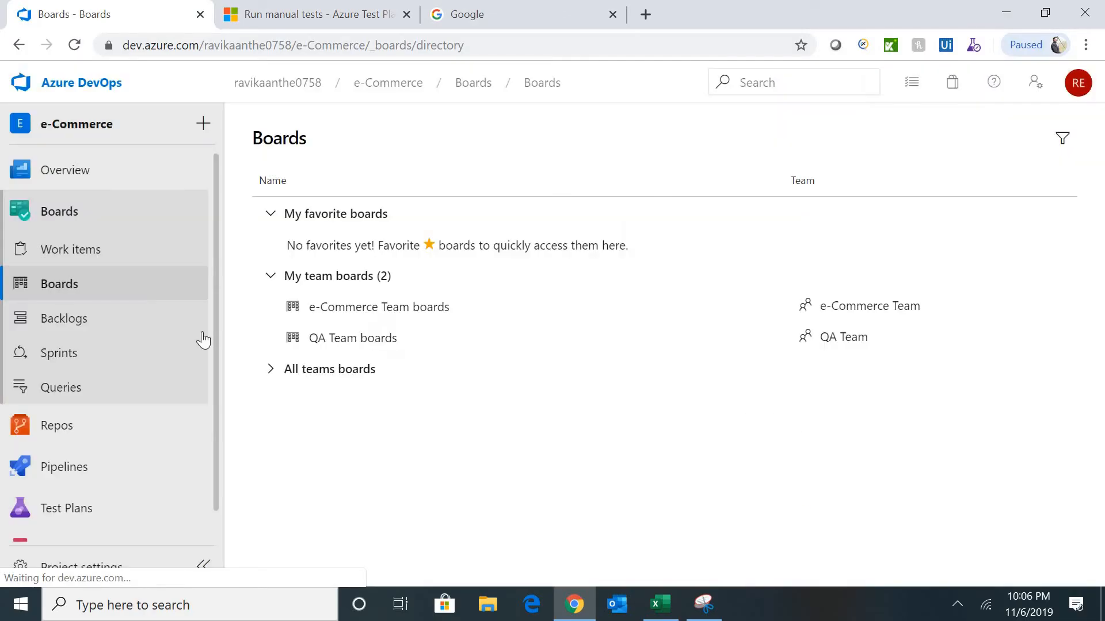
click(79, 333)
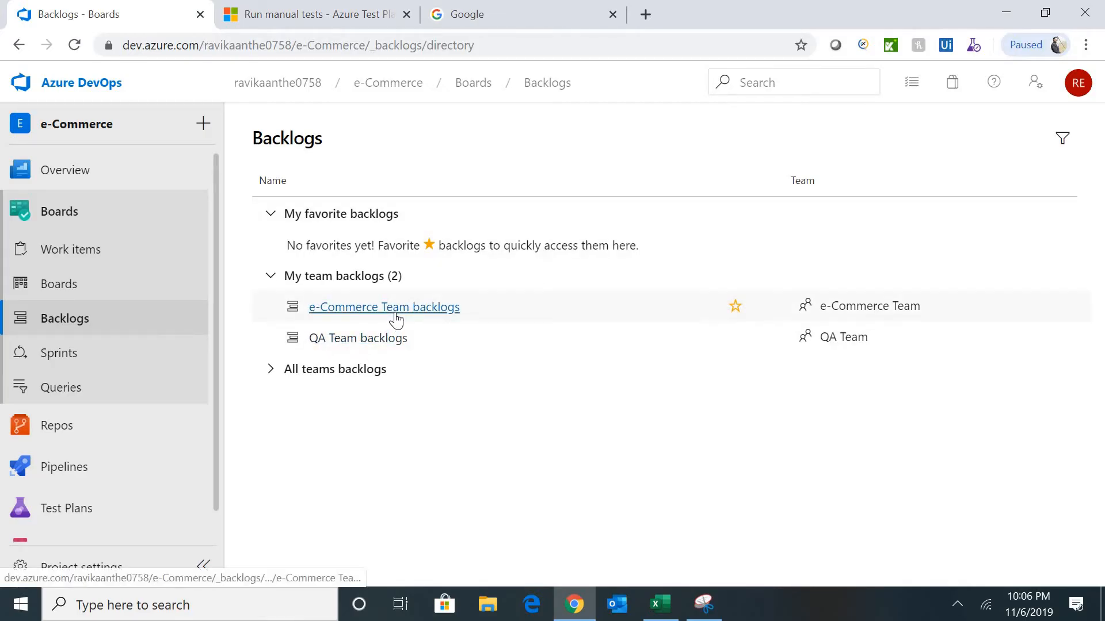
- Open the e-Commerce Team backlog, dismiss the backlog level tip, and reopen the team backlog
click(420, 320)
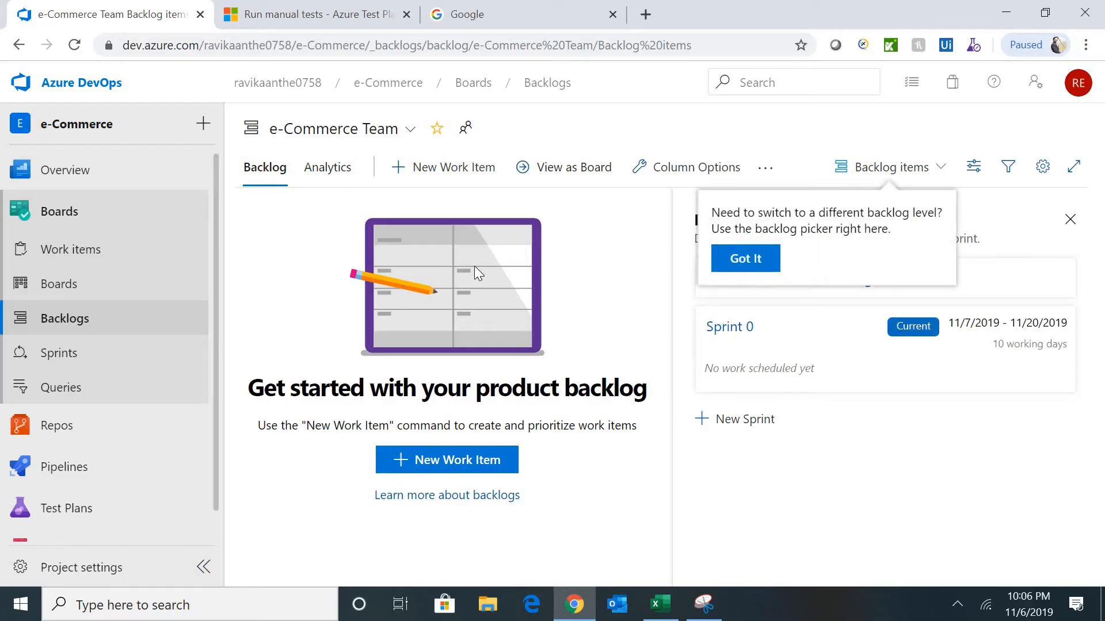
click(761, 266)
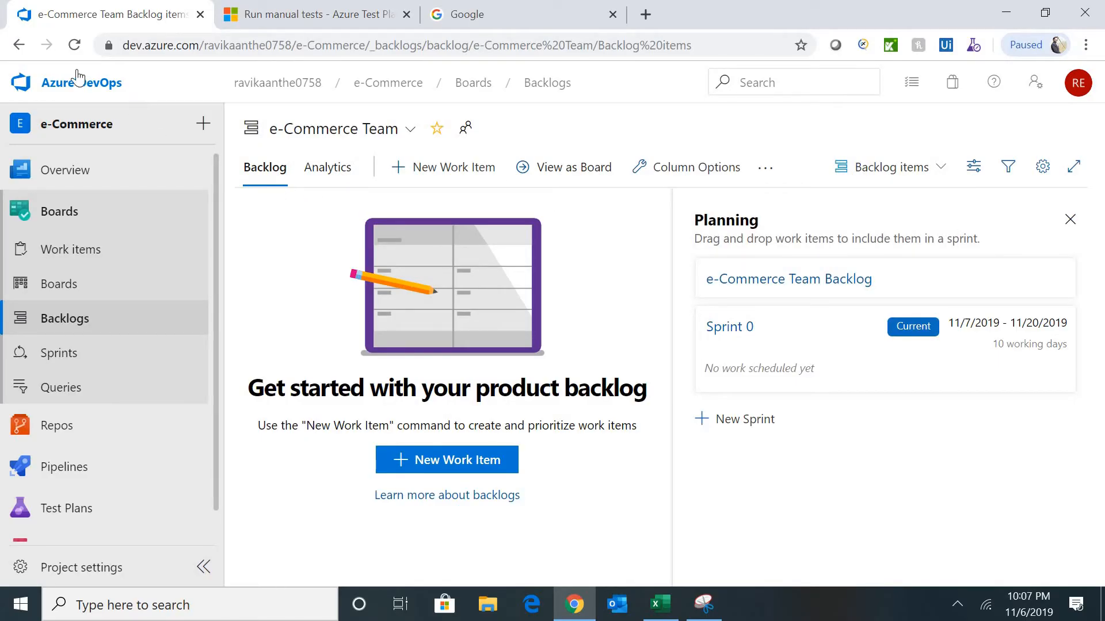
click(19, 47)
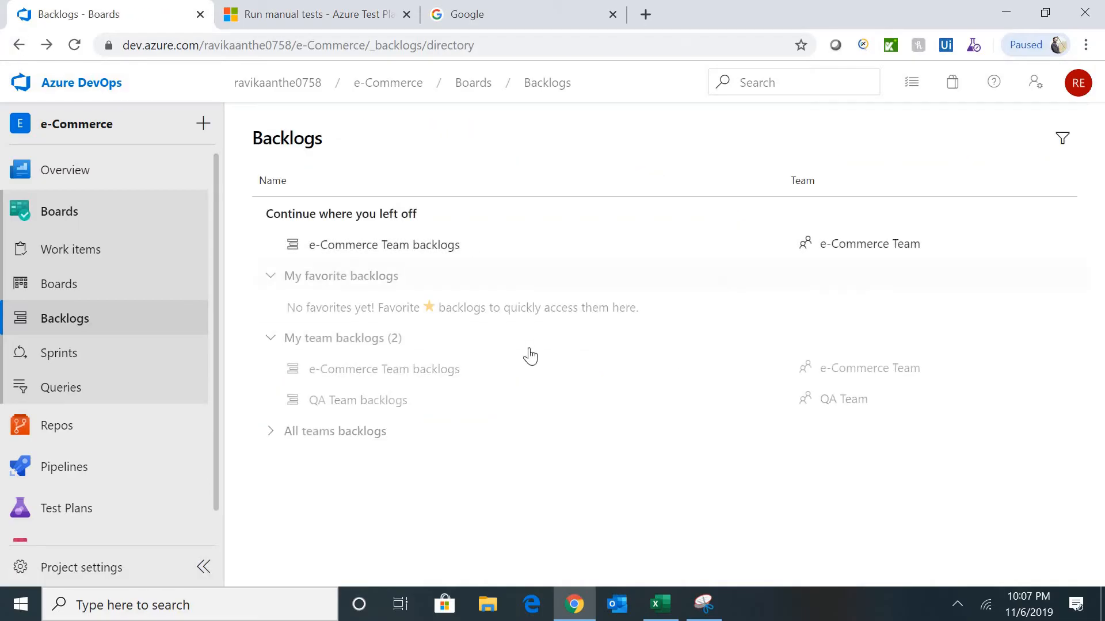
click(438, 374)
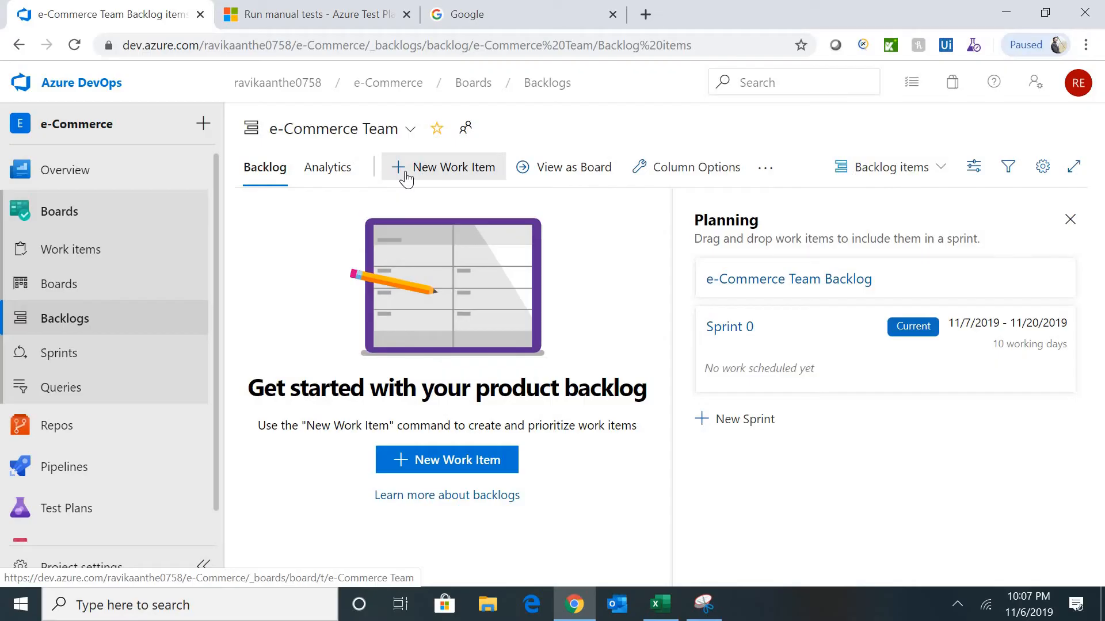
- Add a 'Login' product backlog item to the top, copying its title from Excel cell A3
click(451, 175)
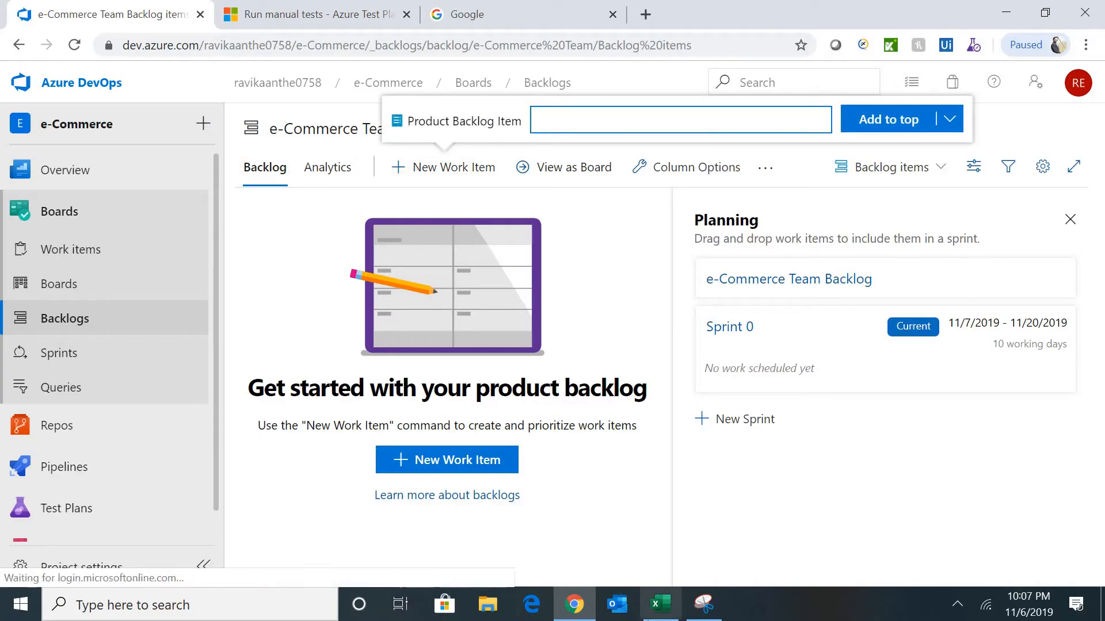
mouse_move(663, 615)
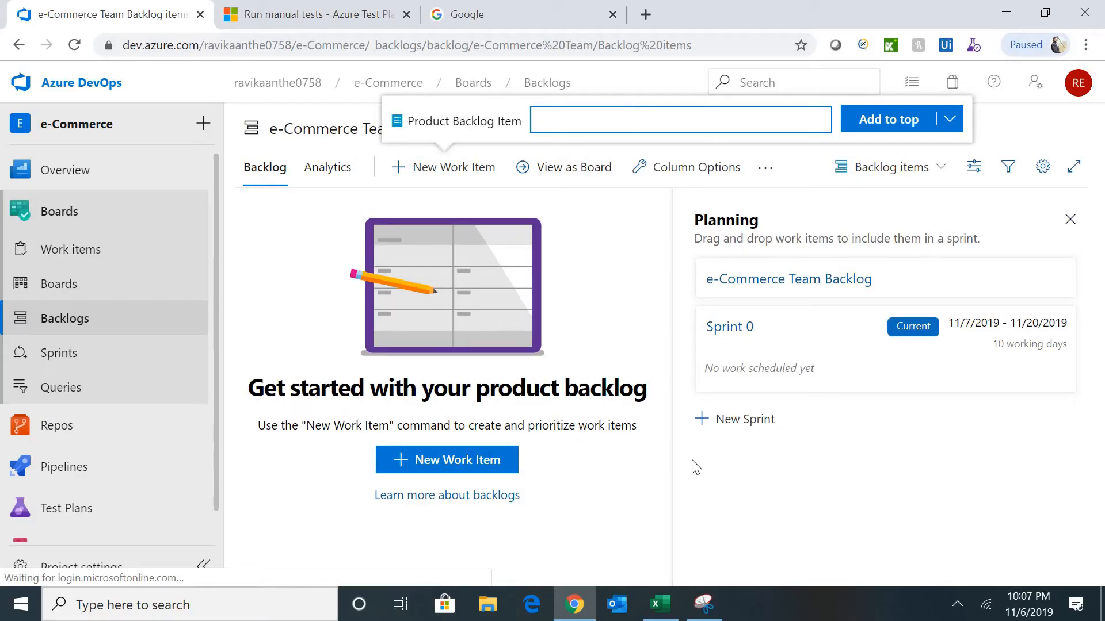
click(662, 605)
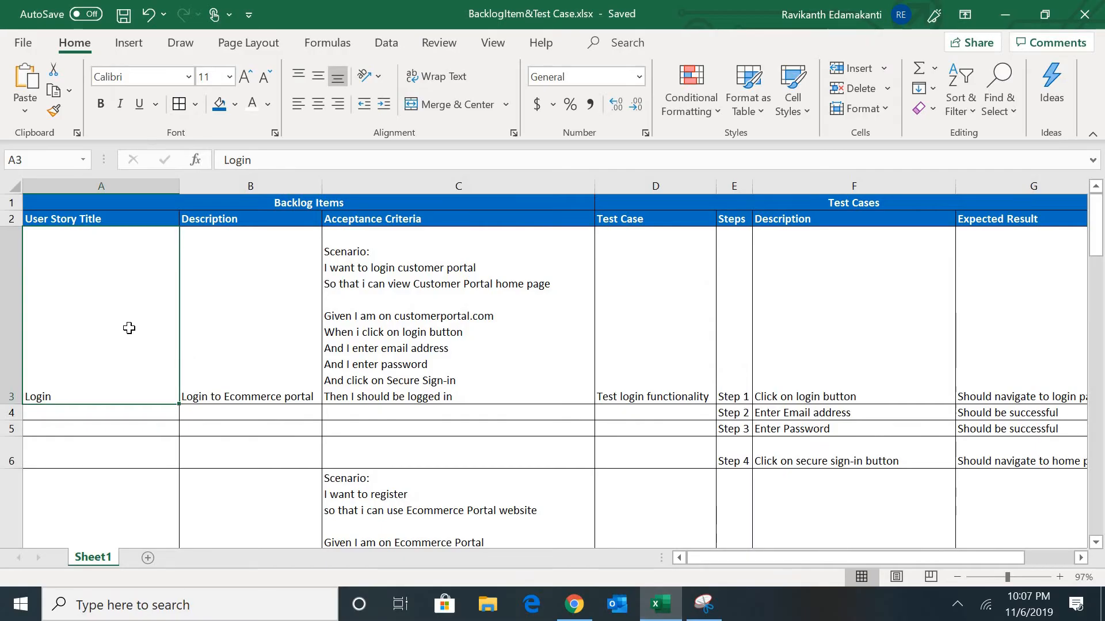
double_click(64, 396)
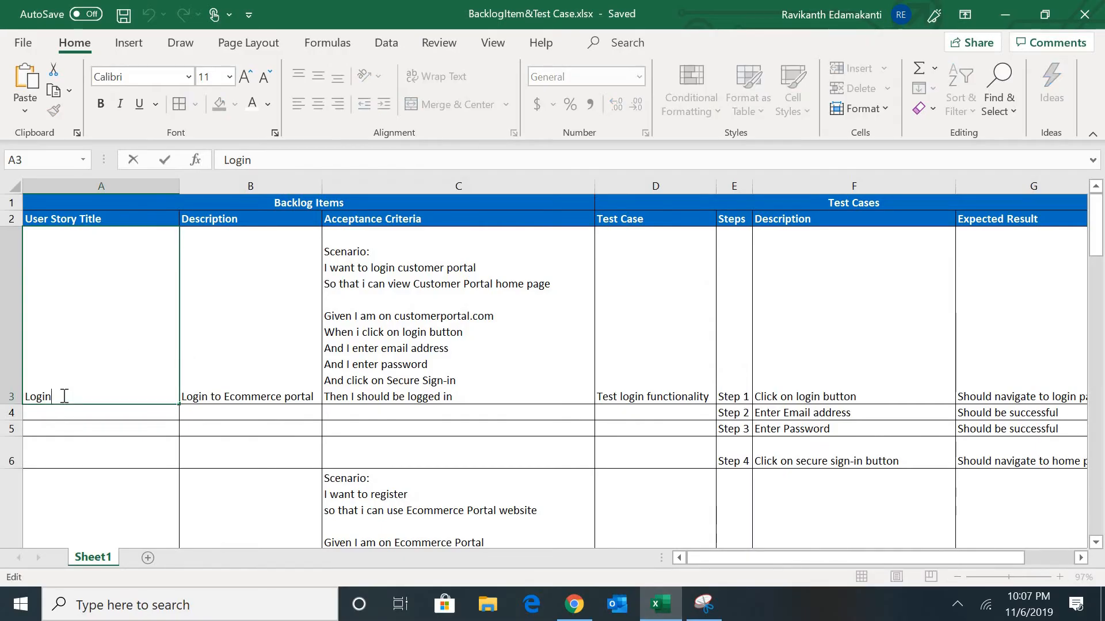
drag(54, 396, 0, 391)
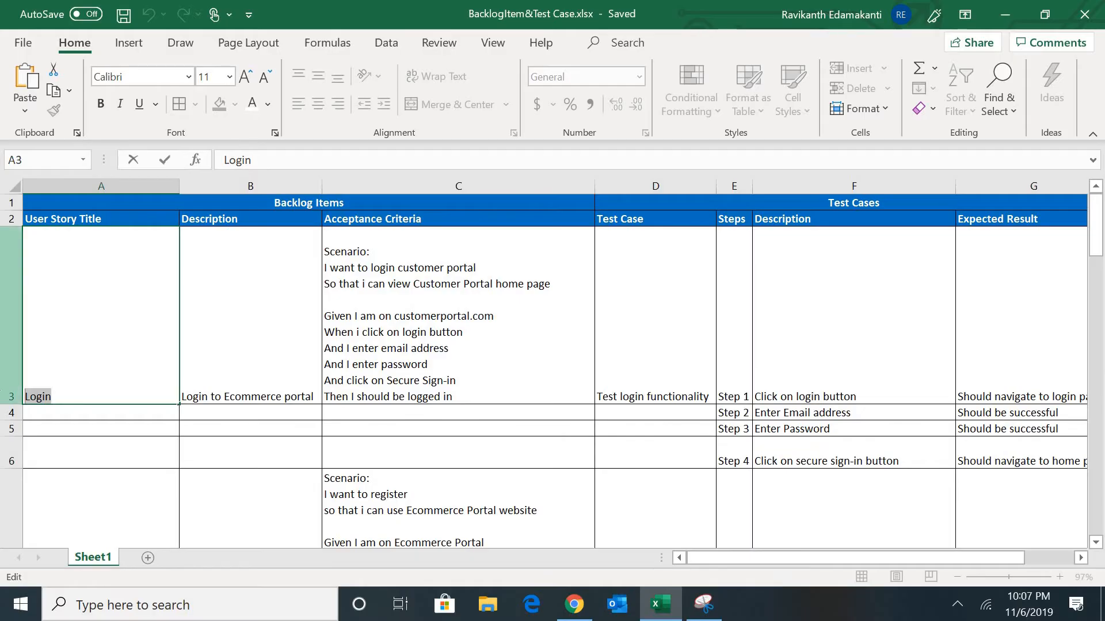
key(ctrl+c)
key(alt+Tab)
key(ctrl+v)
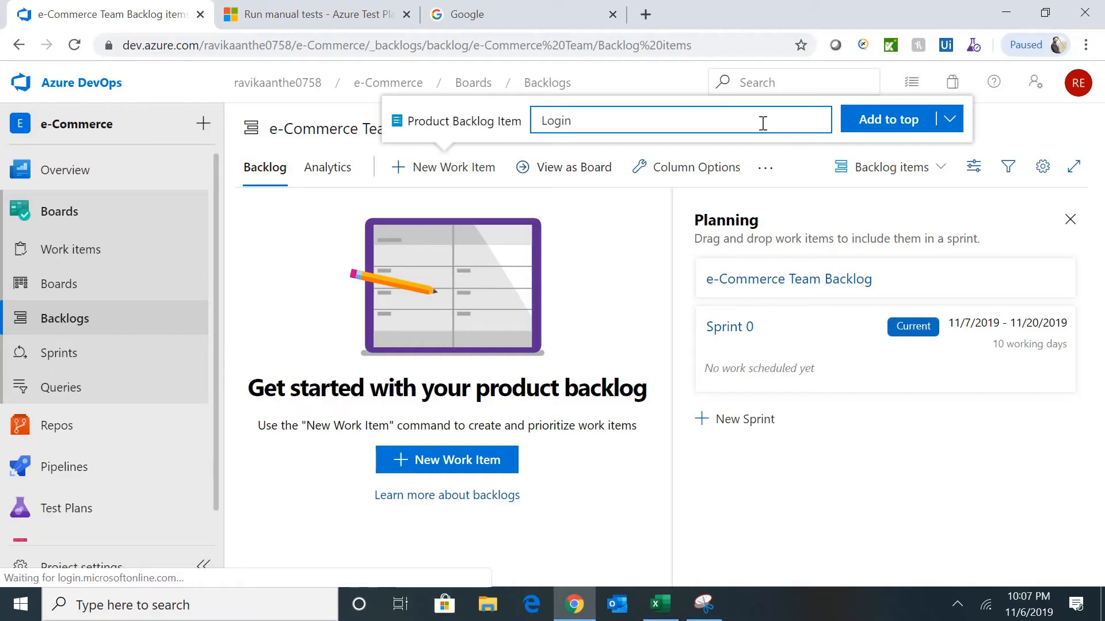
click(900, 137)
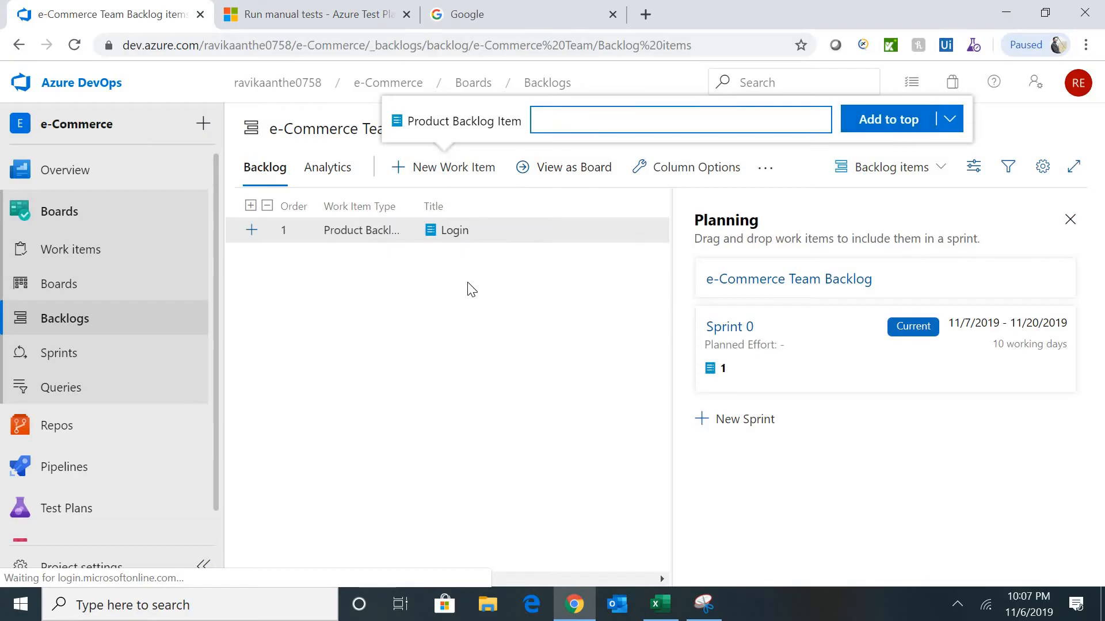
click(542, 265)
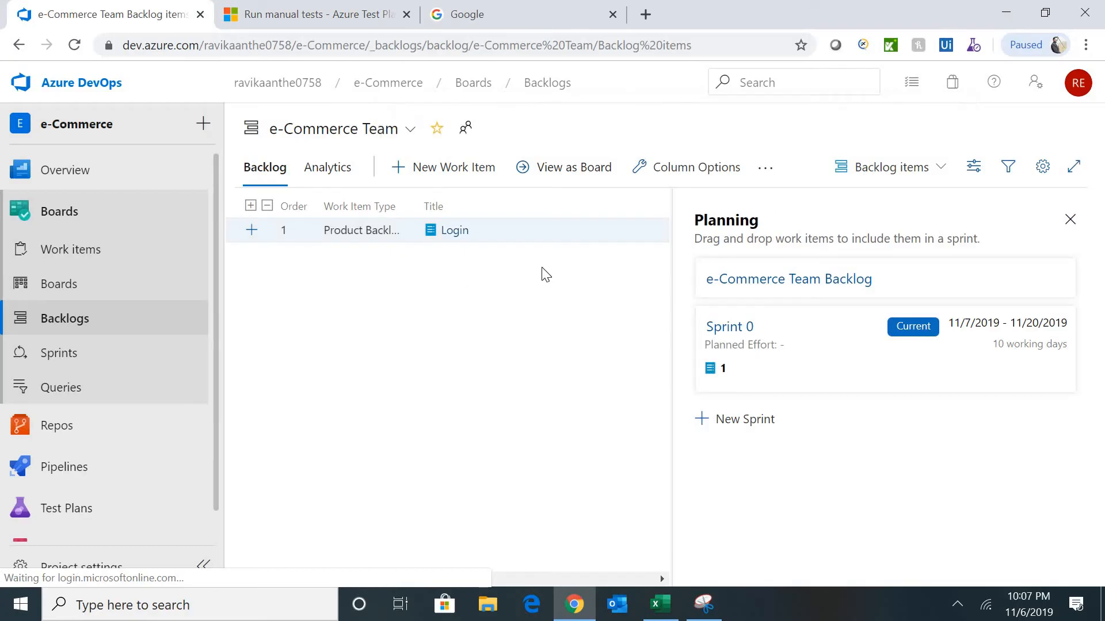
- Open the Login work item and put the cursor in its Description field
click(452, 236)
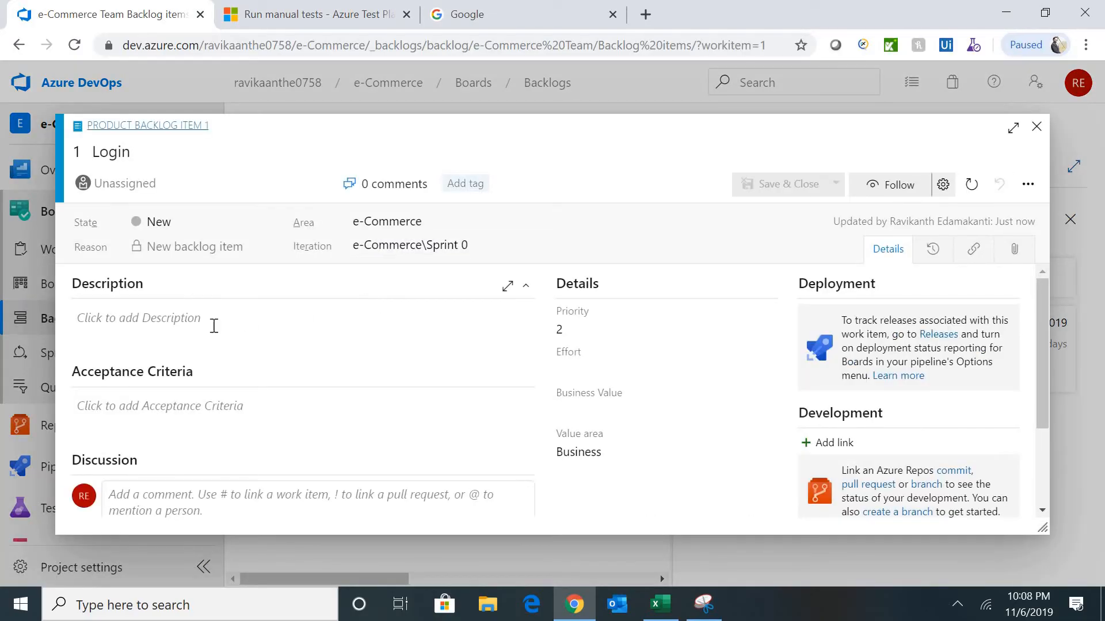
click(191, 329)
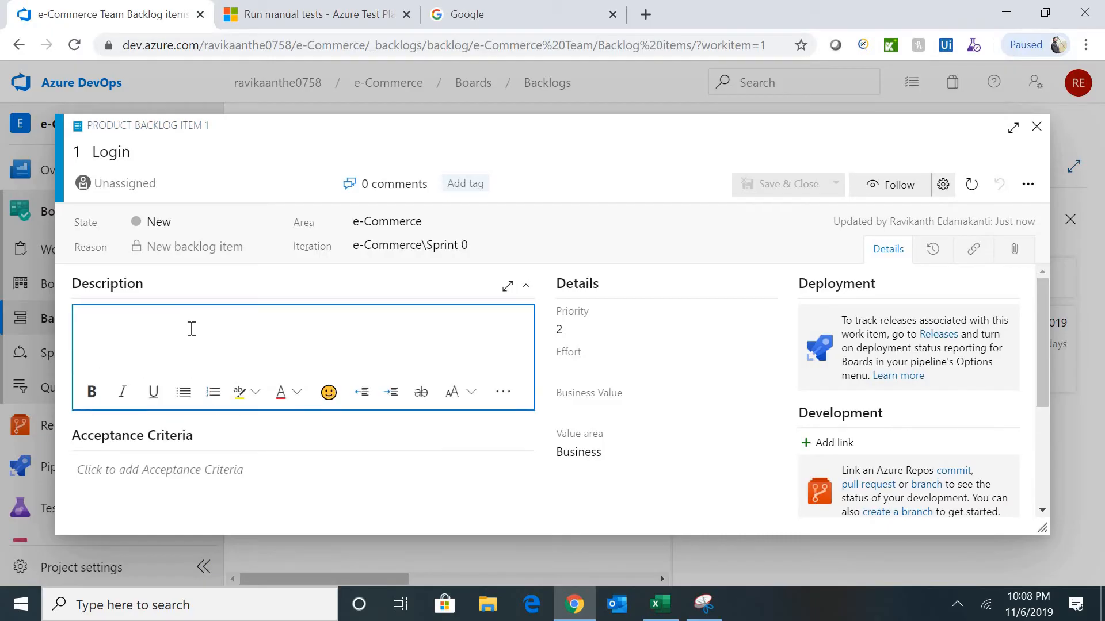
click(224, 476)
click(259, 320)
- Copy B3's text from Excel into the Description as 'Login to Ecommerce portal'
key(alt+Tab)
click(269, 311)
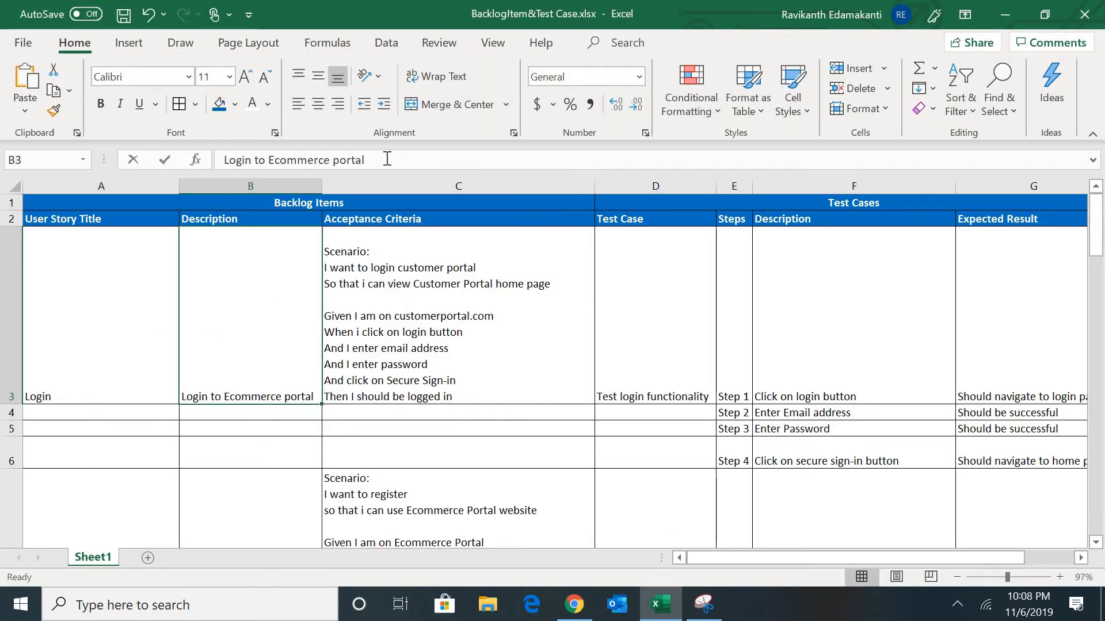
triple_click(387, 159)
drag(383, 164, 169, 152)
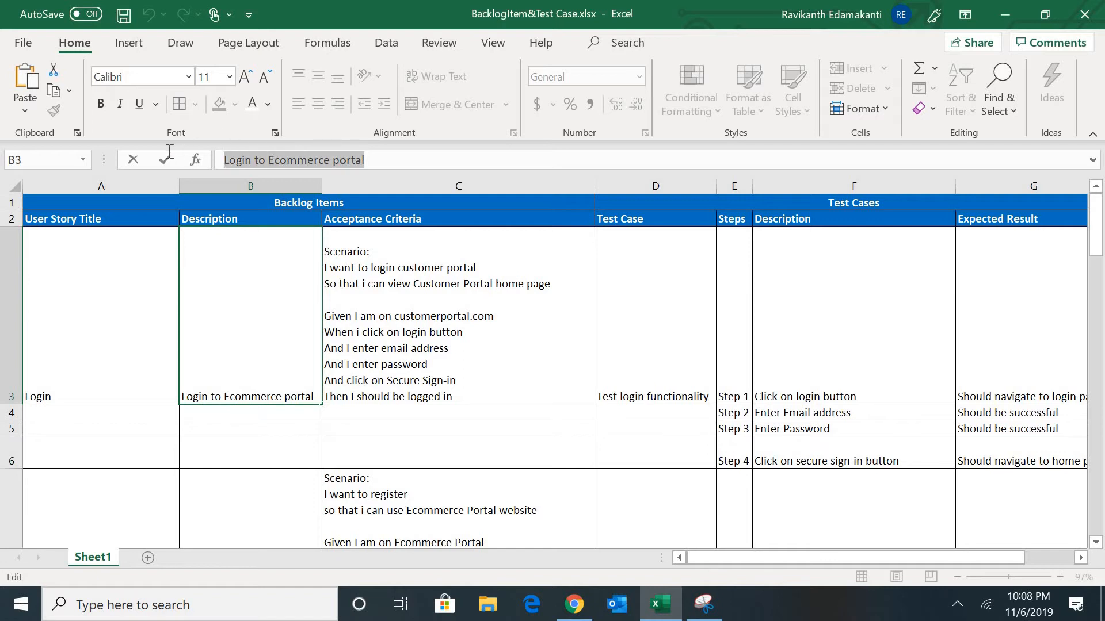
key(alt+Tab)
click(252, 306)
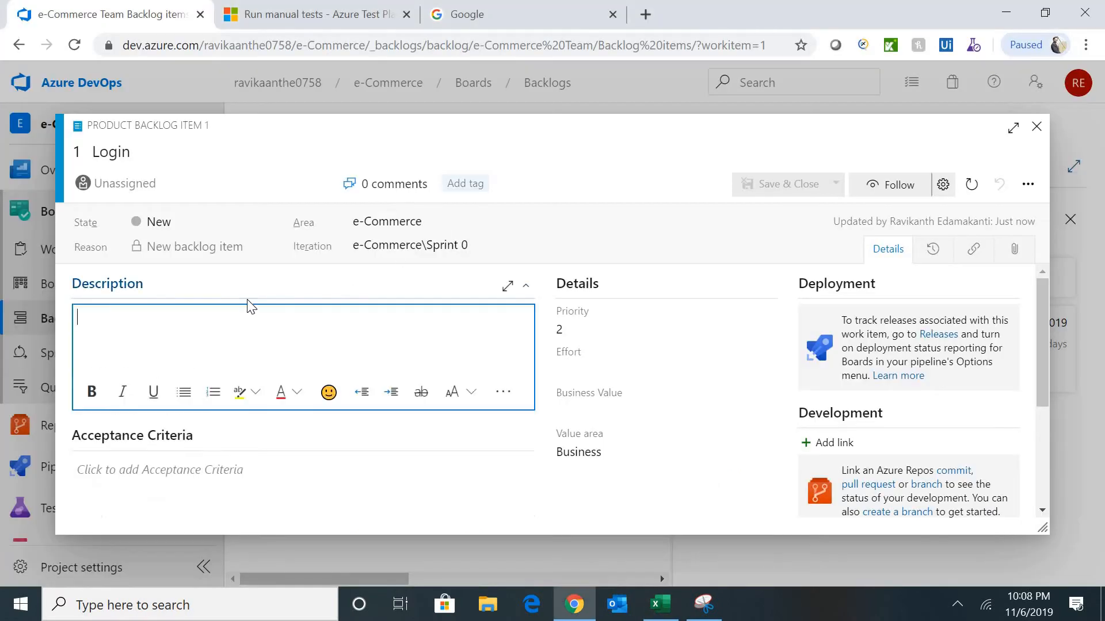
key(ctrl+v)
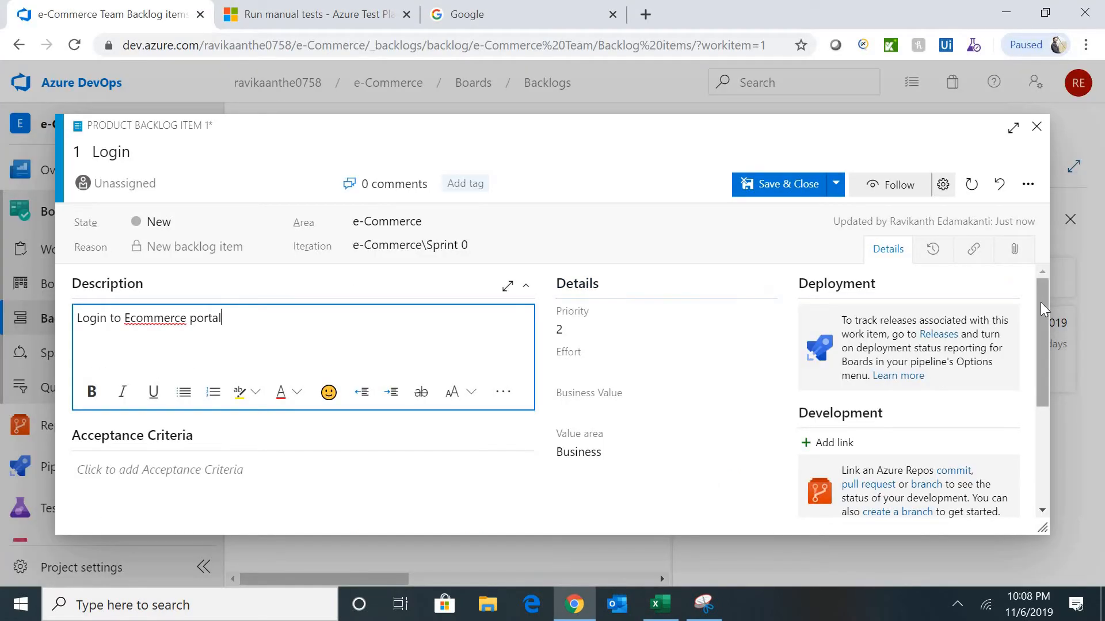
drag(1045, 310, 1043, 332)
click(248, 381)
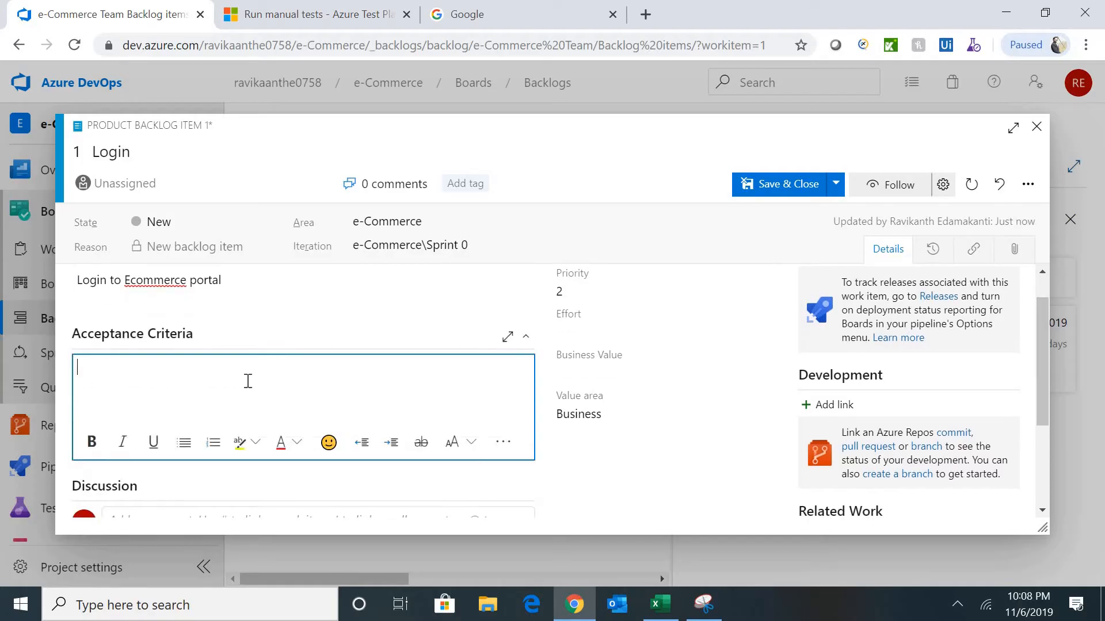
key(alt+Tab)
- In Excel cell C3, replace 'Customer Portal' with 'Ecommerce' in the scenario's so-that line
click(541, 305)
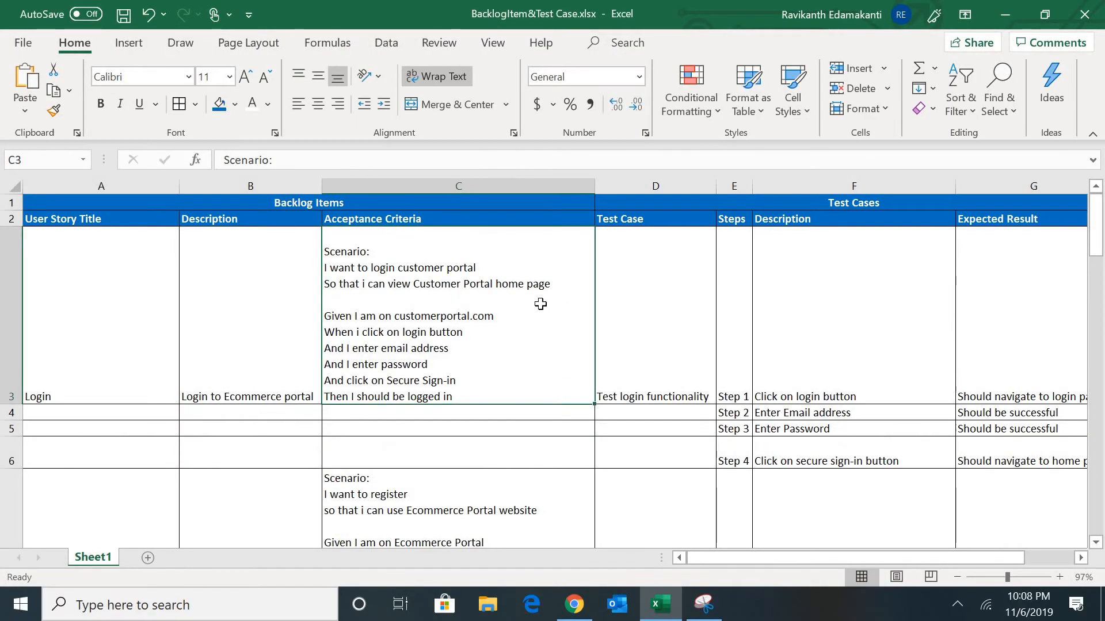
double_click(493, 392)
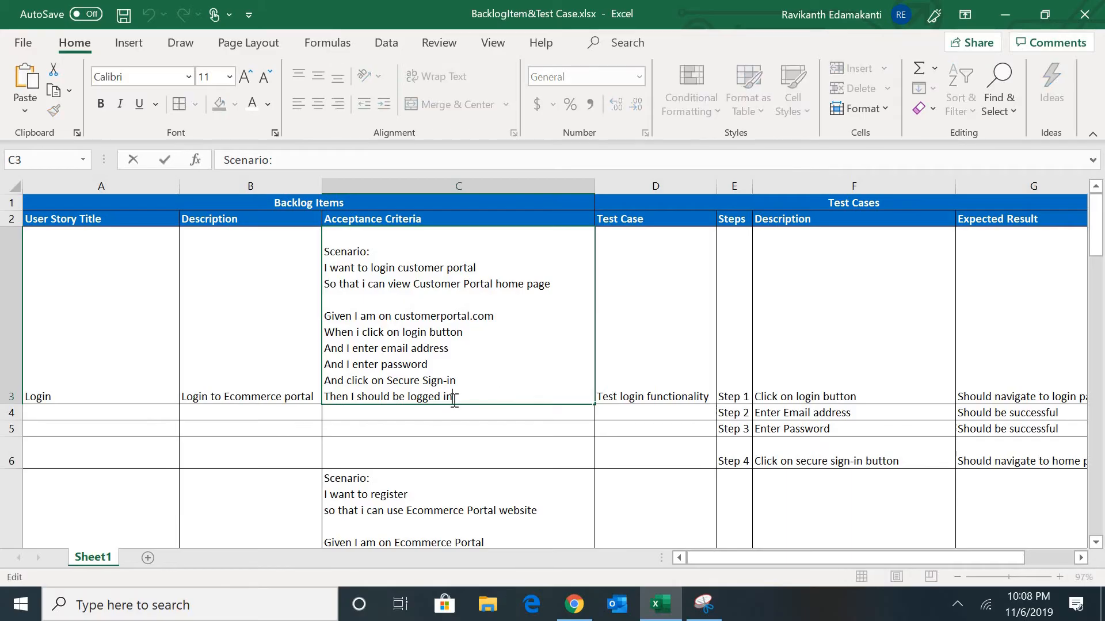
drag(457, 396, 309, 242)
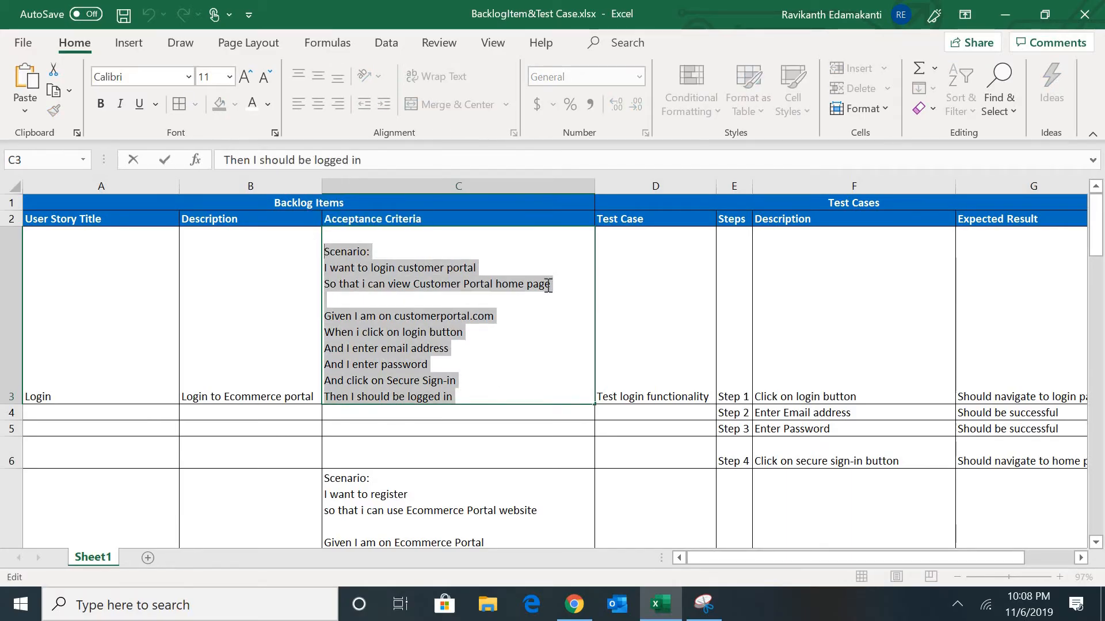
key(Tab)
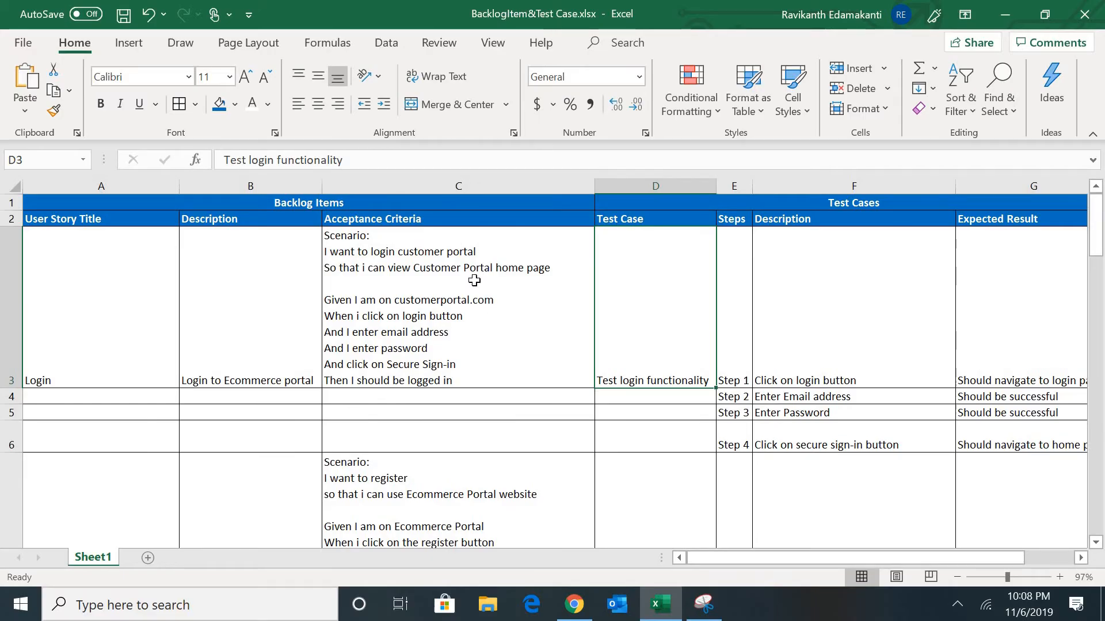
double_click(513, 267)
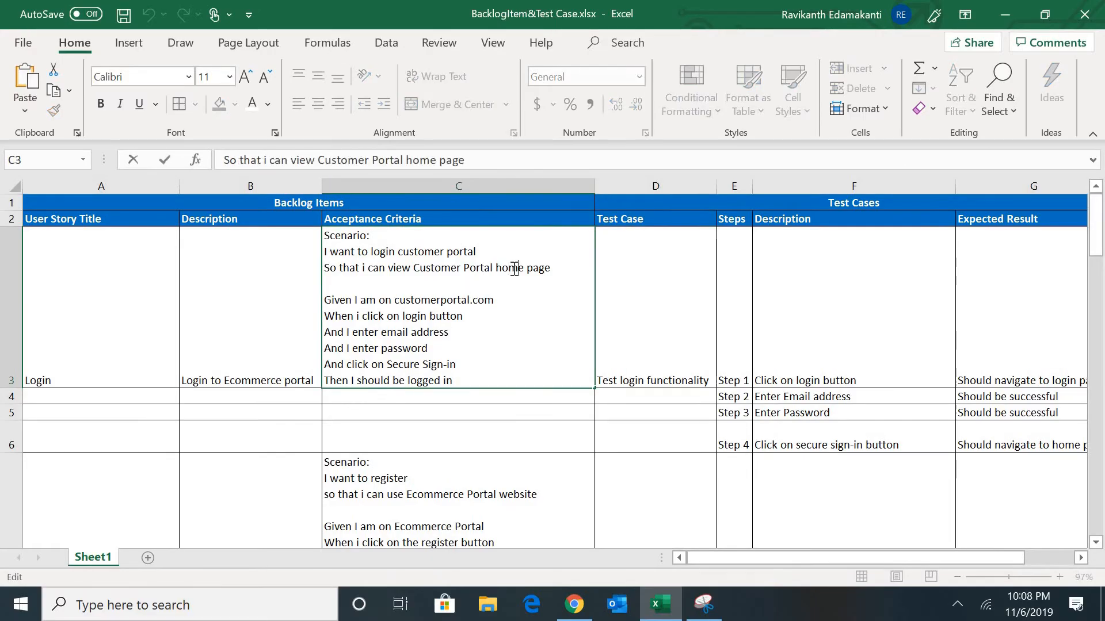
double_click(514, 268)
key(ctrl+shift+Left)
key(ctrl+shift+Left)
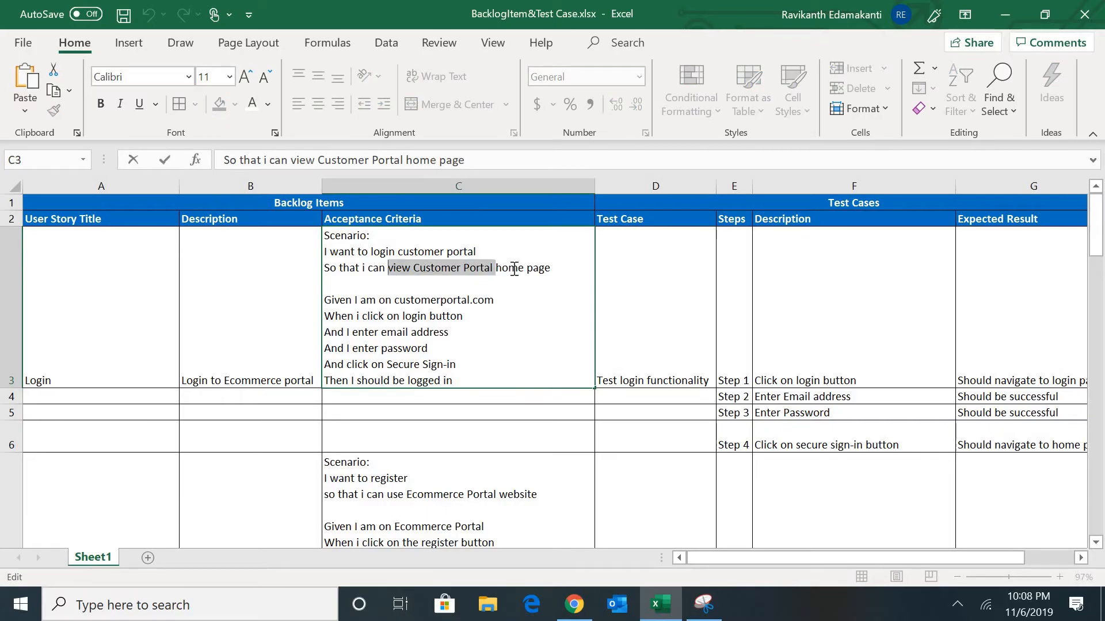
key(ctrl+shift+Right)
text(Ecommerce)
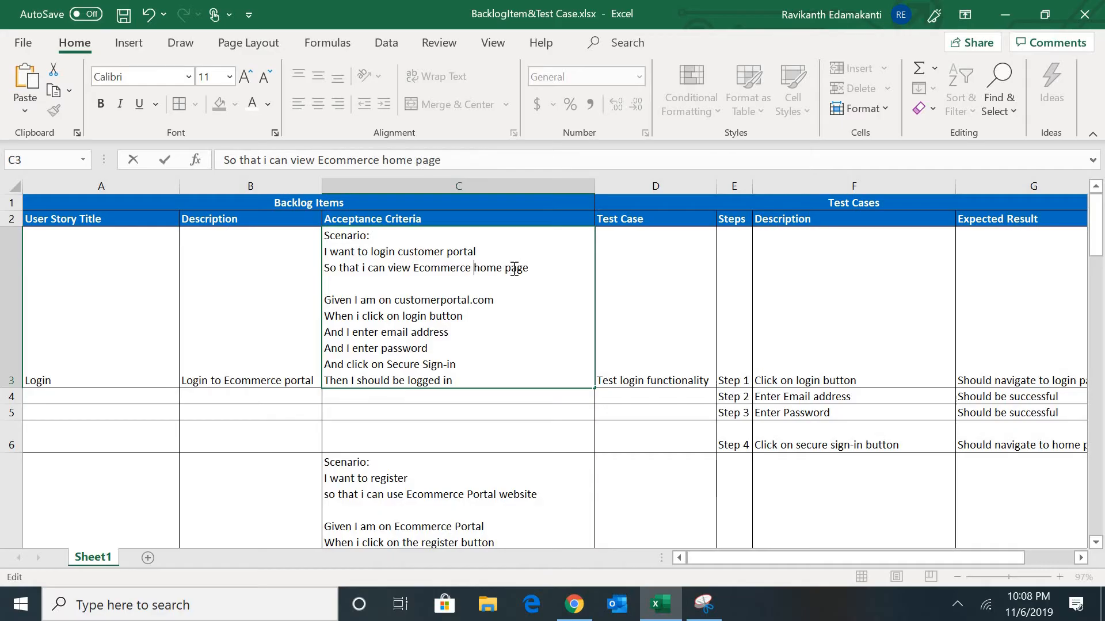
key(Tab)
- Change 'customer' to 'E-Comerce' in C3's login line
double_click(417, 253)
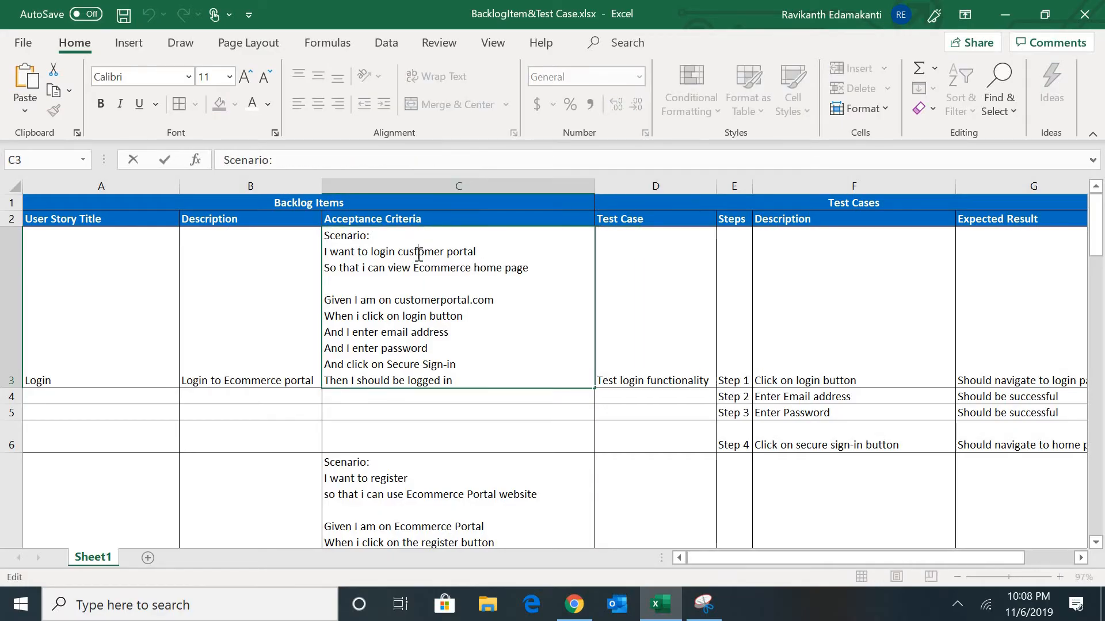
double_click(418, 254)
text(E)
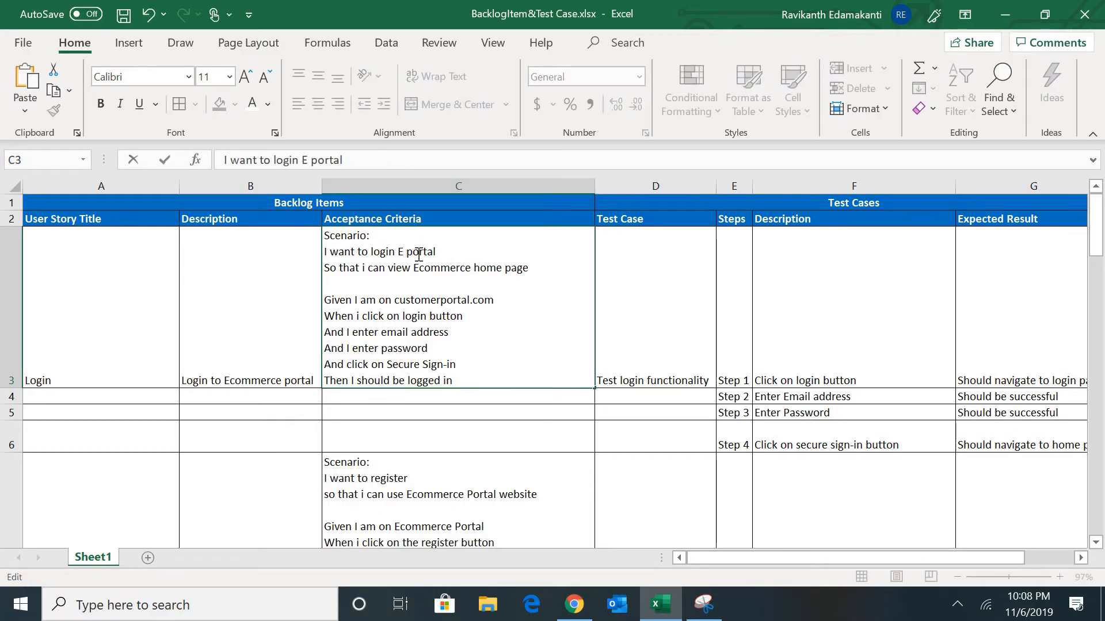
text(-Comerce)
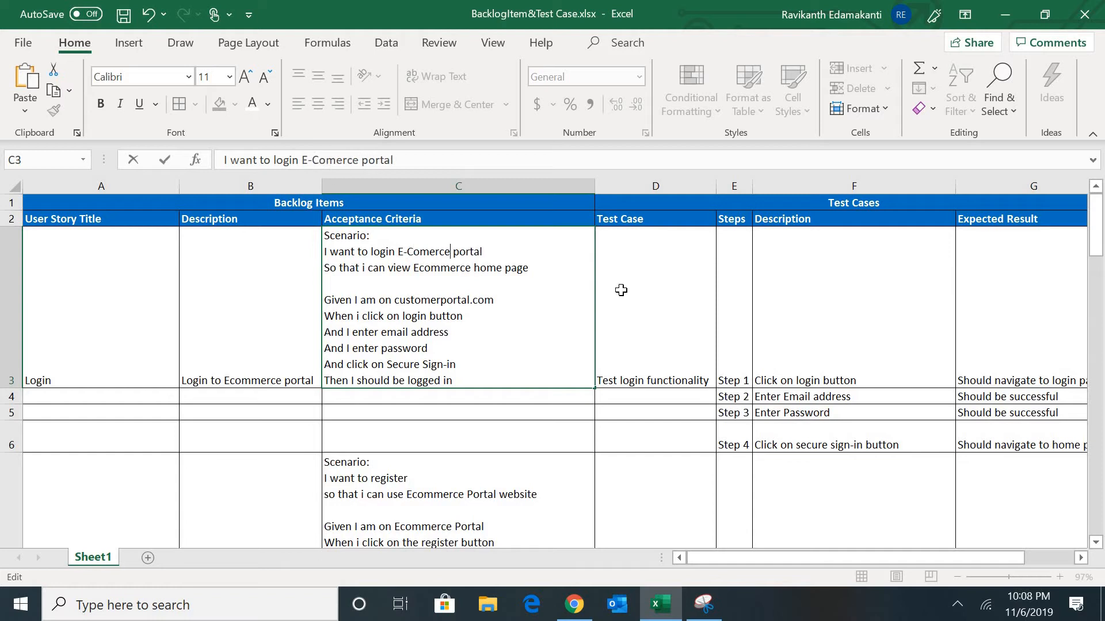
click(633, 297)
- Copy C3's full scenario and paste it into the Login item's Acceptance Criteria
click(484, 313)
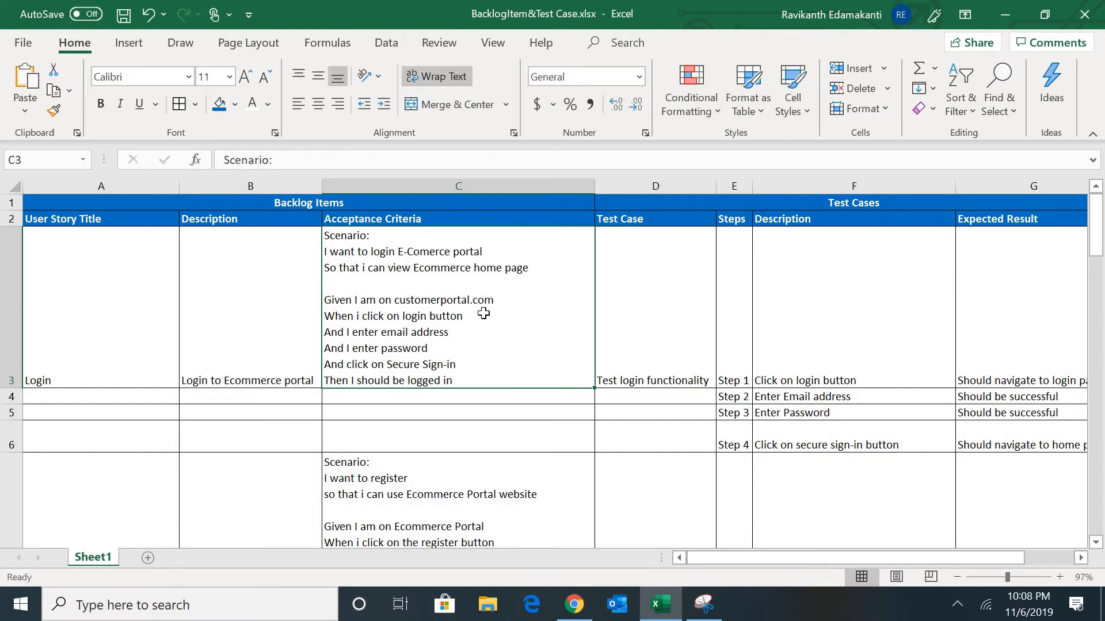
double_click(474, 354)
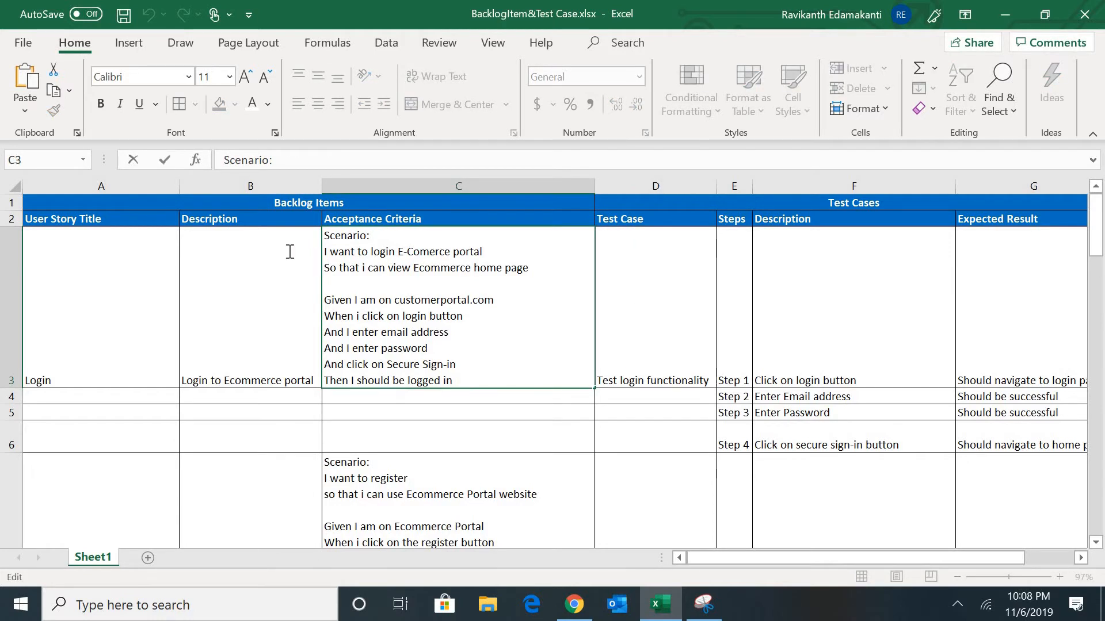
key(ctrl+a)
key(ctrl+c)
key(Tab)
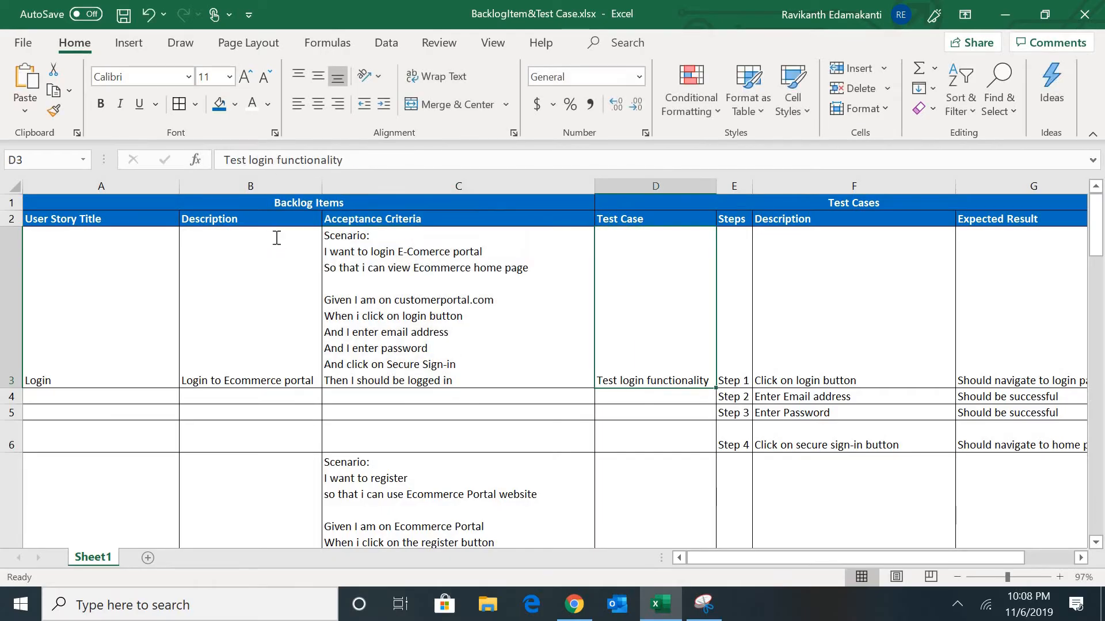
key(alt+Tab)
key(ctrl+v)
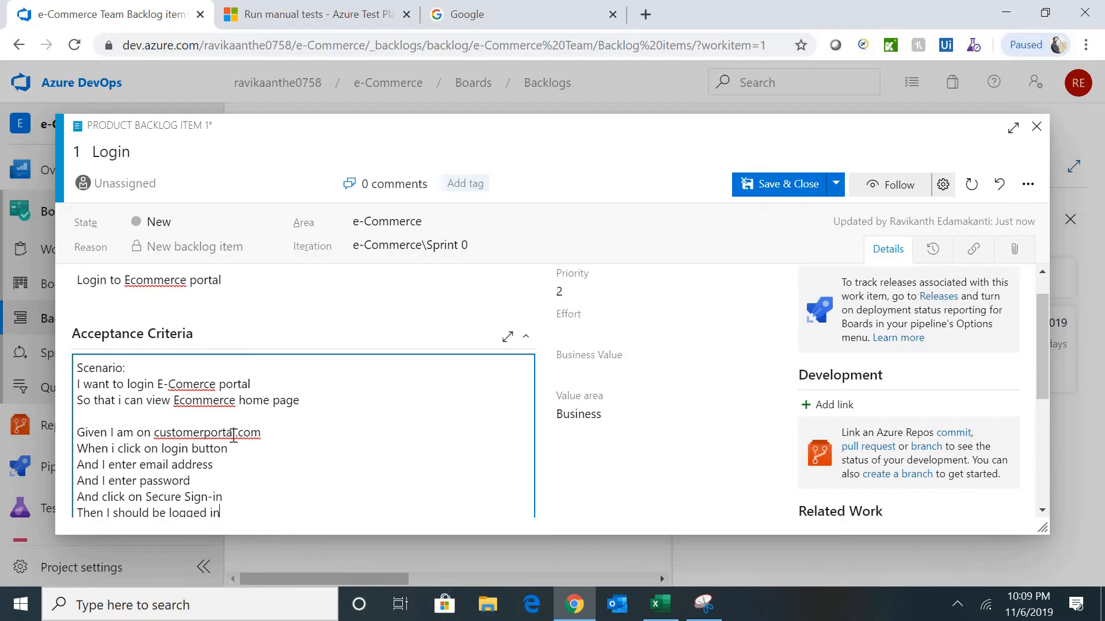
- Replace the domain 'customerportal' with 'E-commrce' in the Acceptance Criteria
double_click(214, 436)
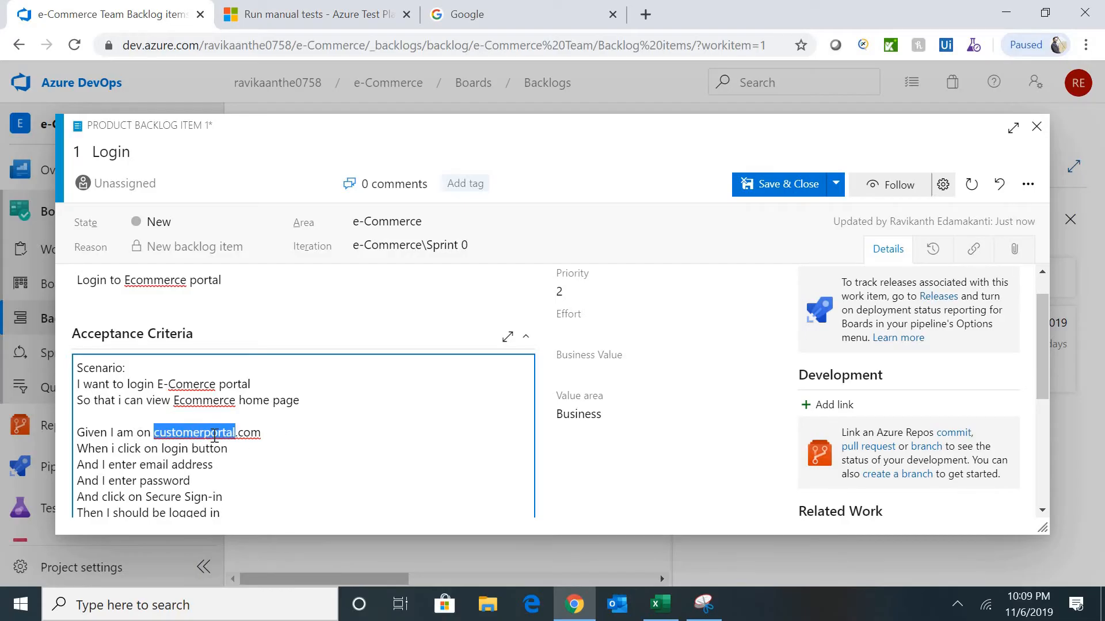
text(E-)
text(commrce)
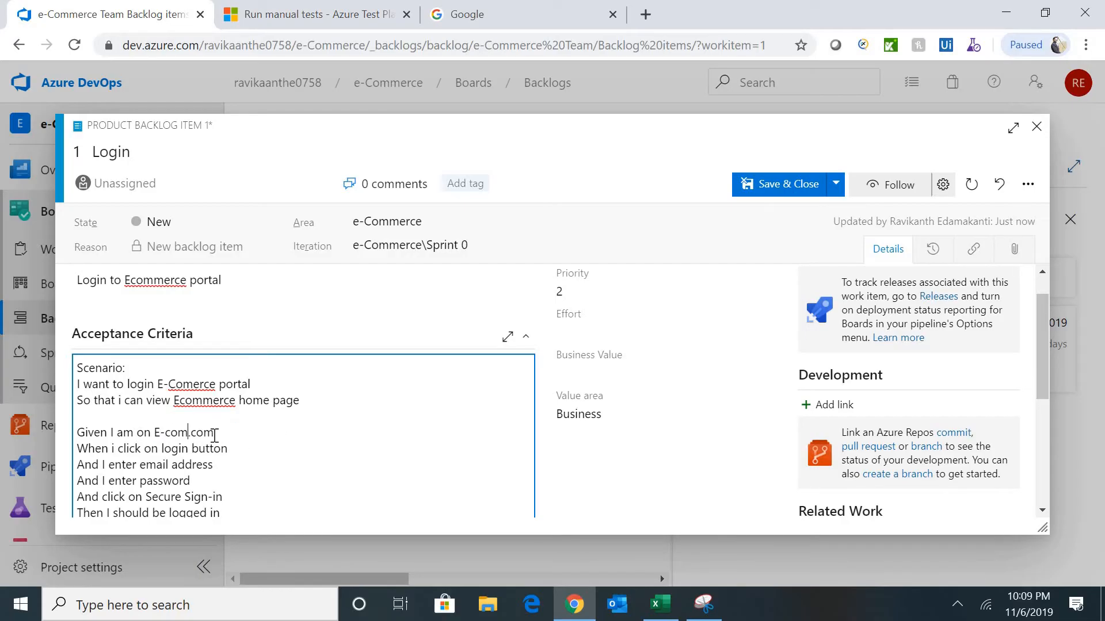
key(BackSpace)
key(BackSpace)
text(rce)
click(280, 457)
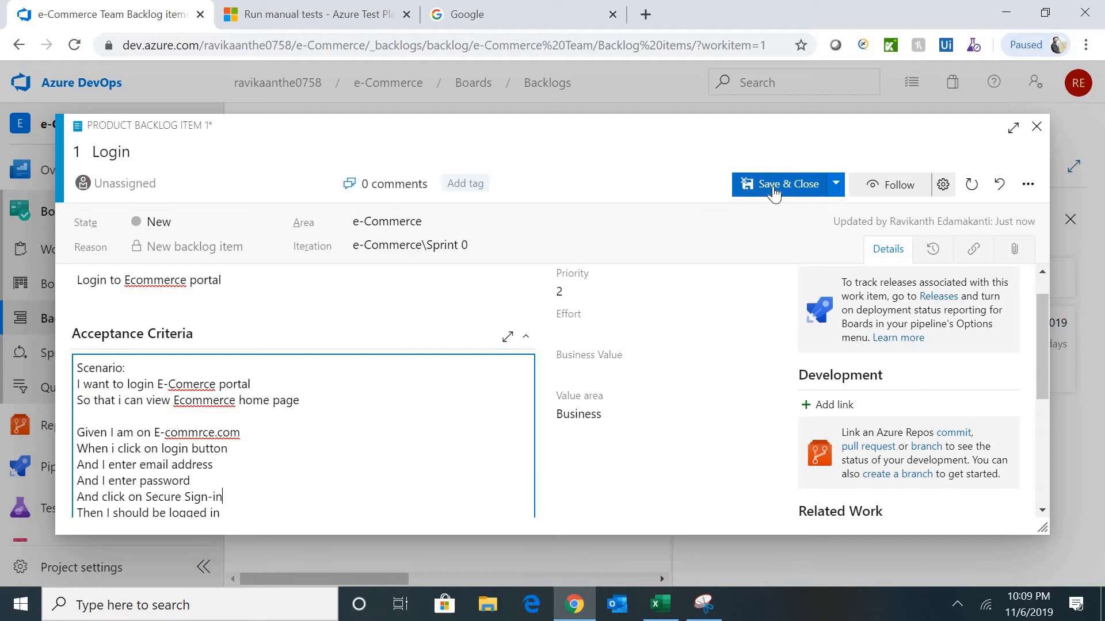
- Set the Login item's Priority to 1 and Effort to 5, then save and close it
click(590, 294)
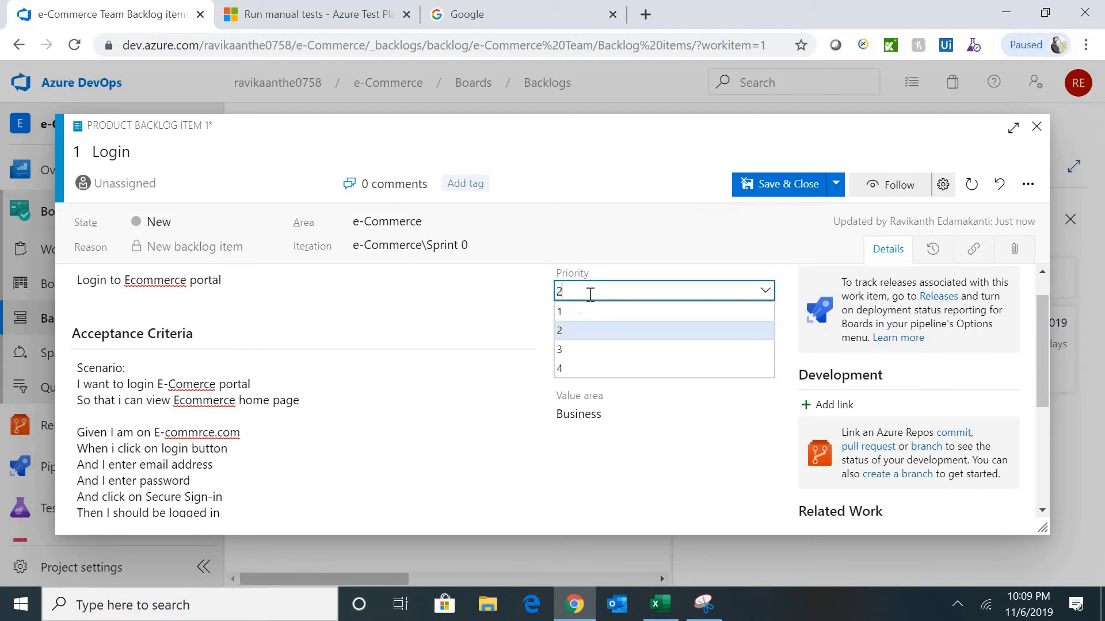
click(560, 314)
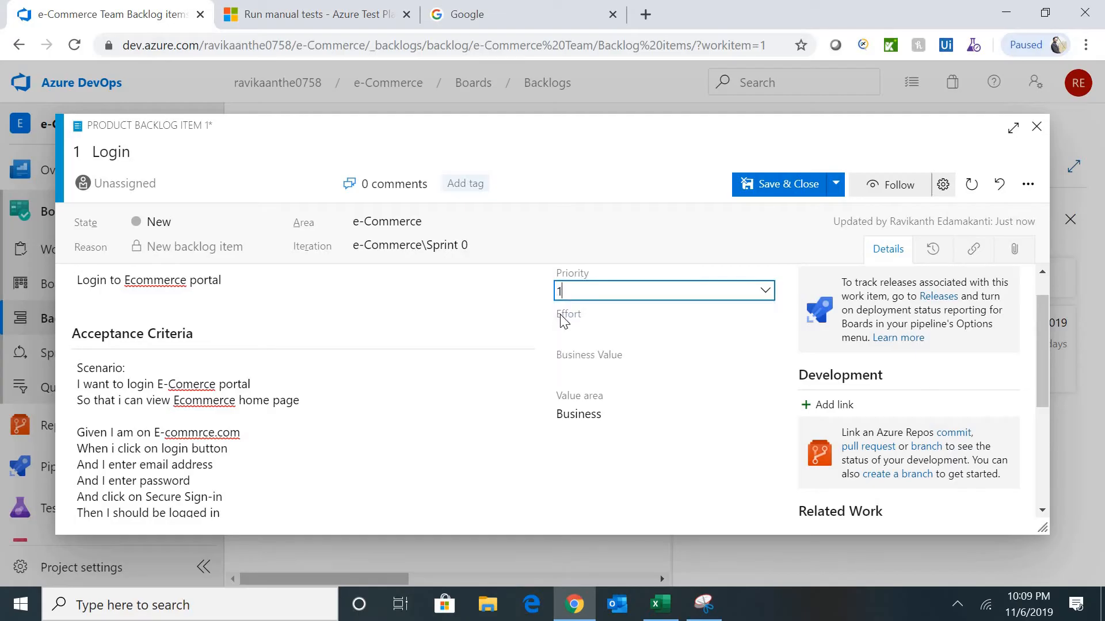
click(597, 333)
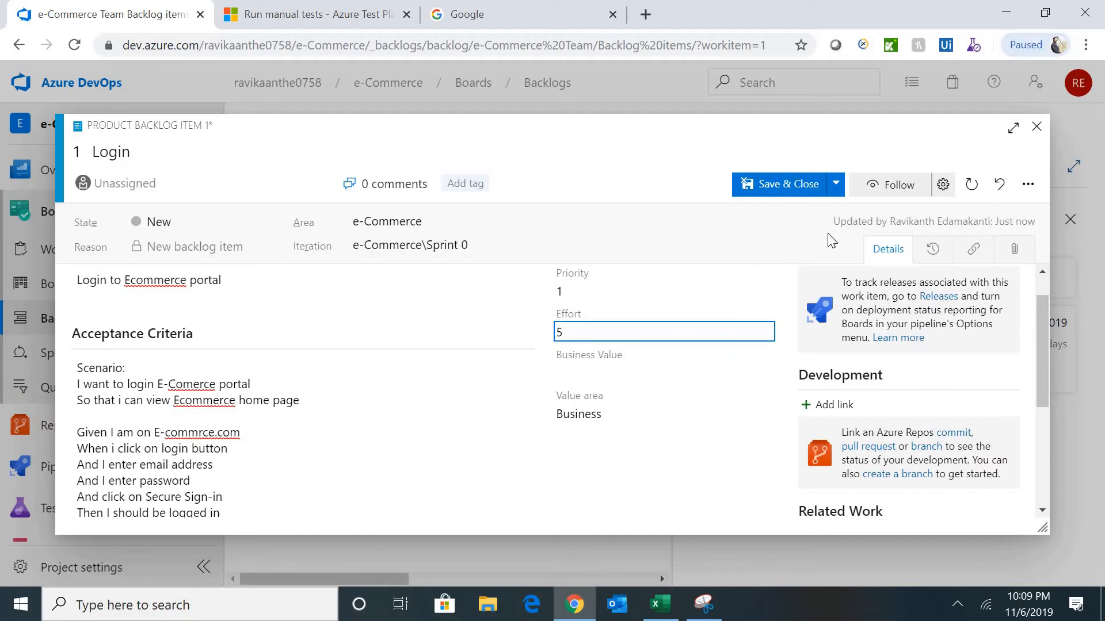
click(798, 190)
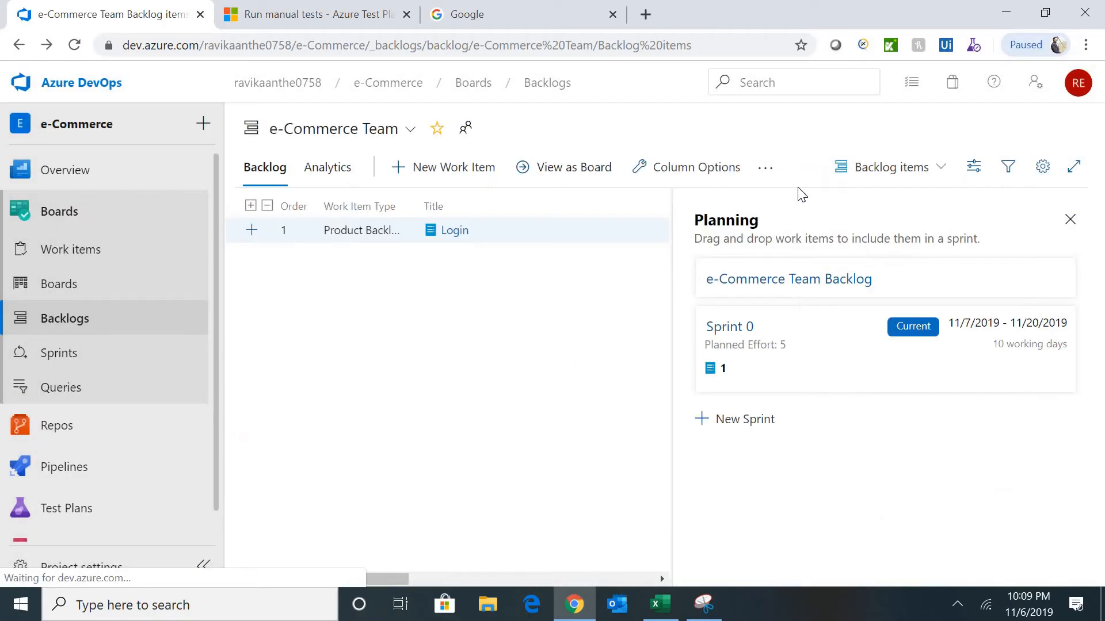
- Copy the title 'Register to the Ecommerce Portal' from Excel cell A7
click(439, 167)
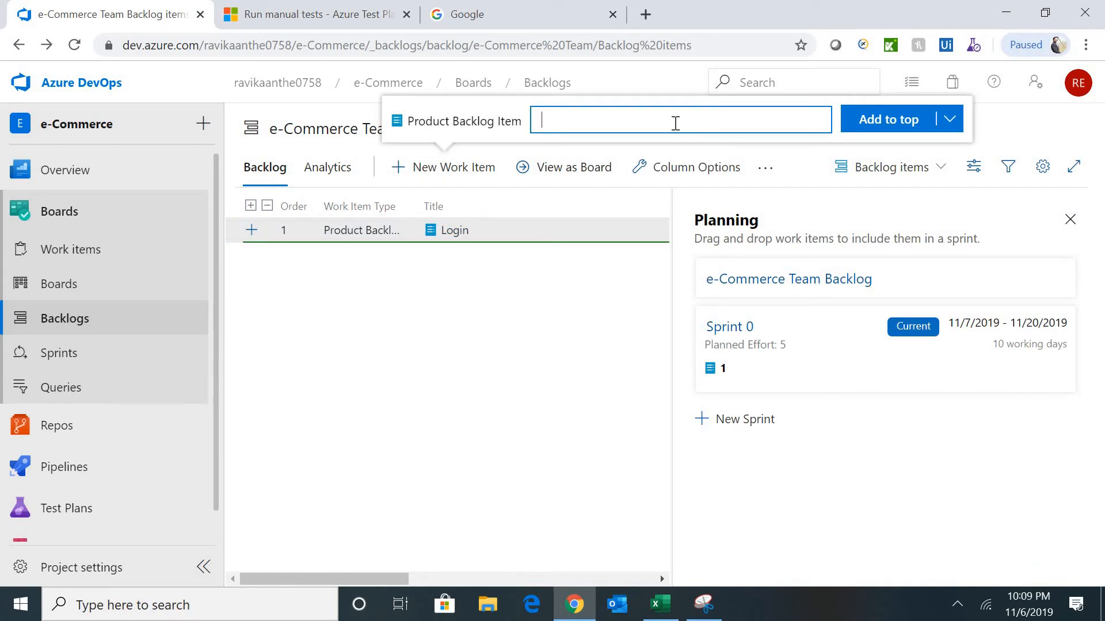
key(alt+Tab)
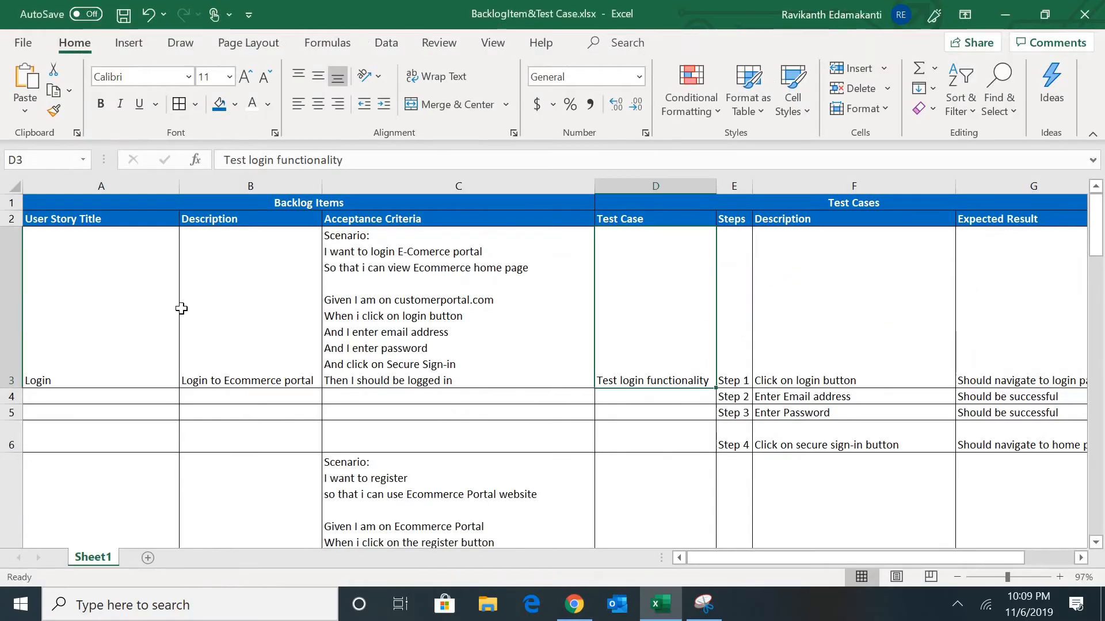
click(184, 309)
click(178, 311)
key(Down)
key(Down)
key(Down)
key(Down)
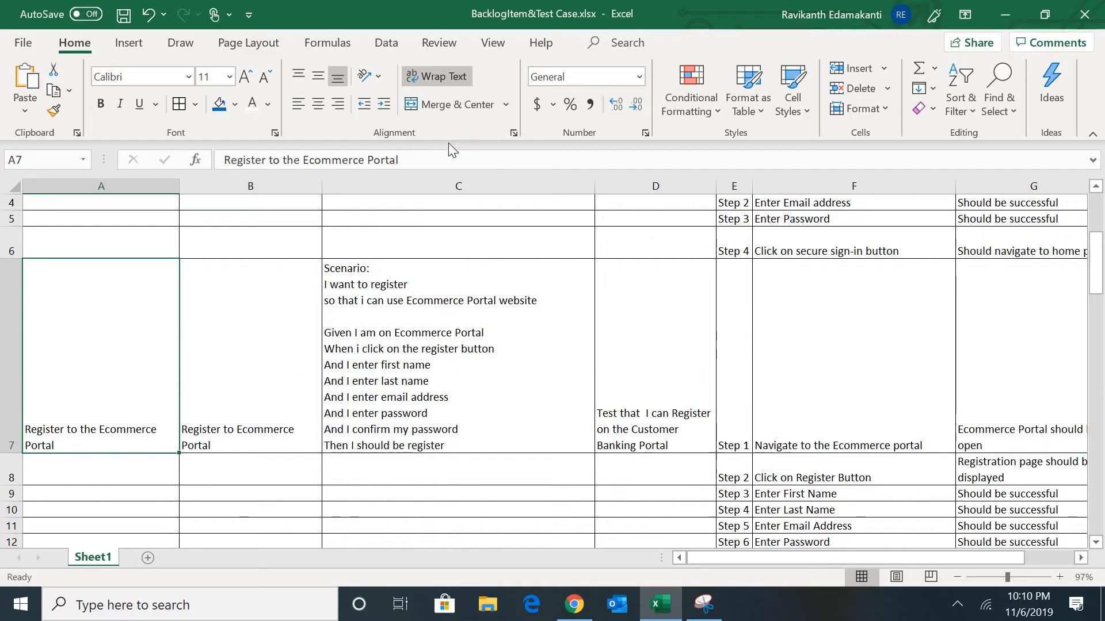
drag(423, 159, 152, 156)
key(ctrl+c)
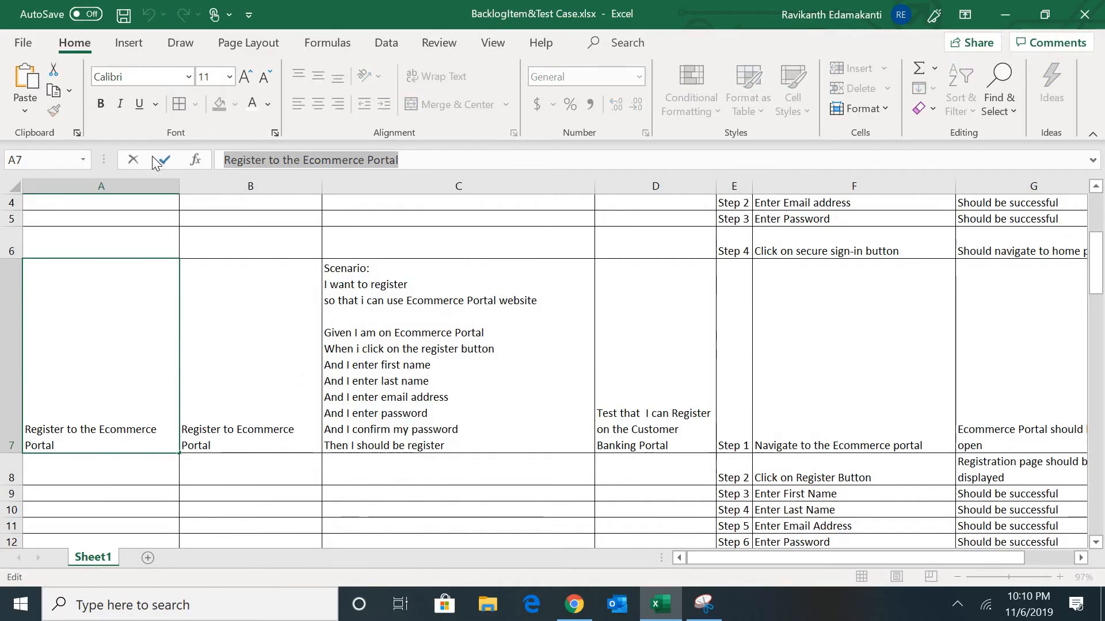
key(Tab)
key(alt+Tab)
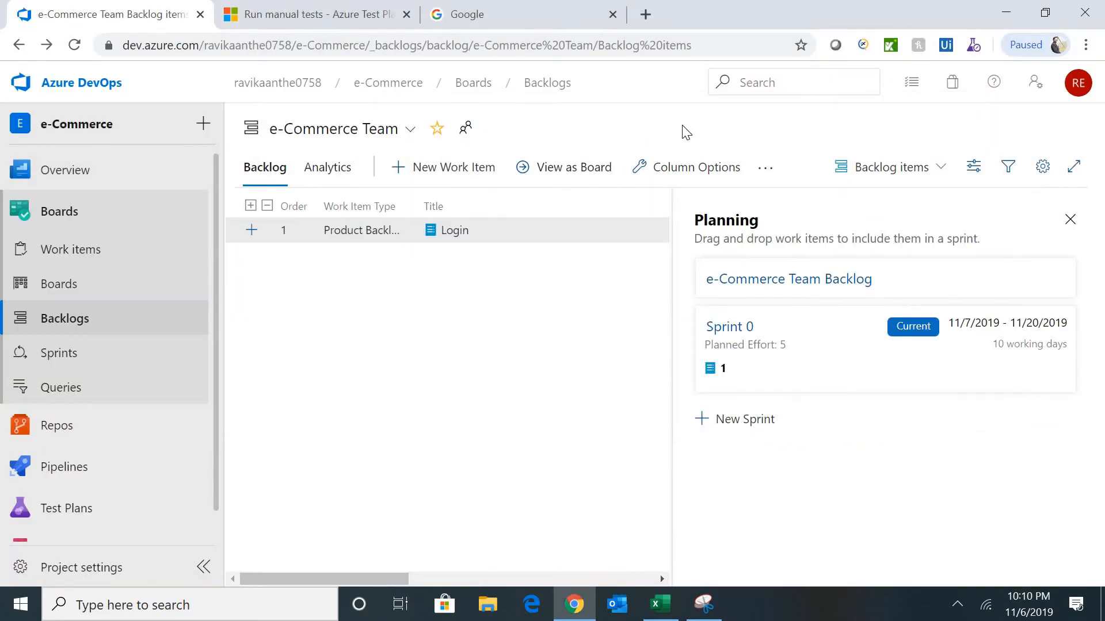
- Add 'Register to the Ecommerce Portal' to the top of the backlog and open it
click(446, 167)
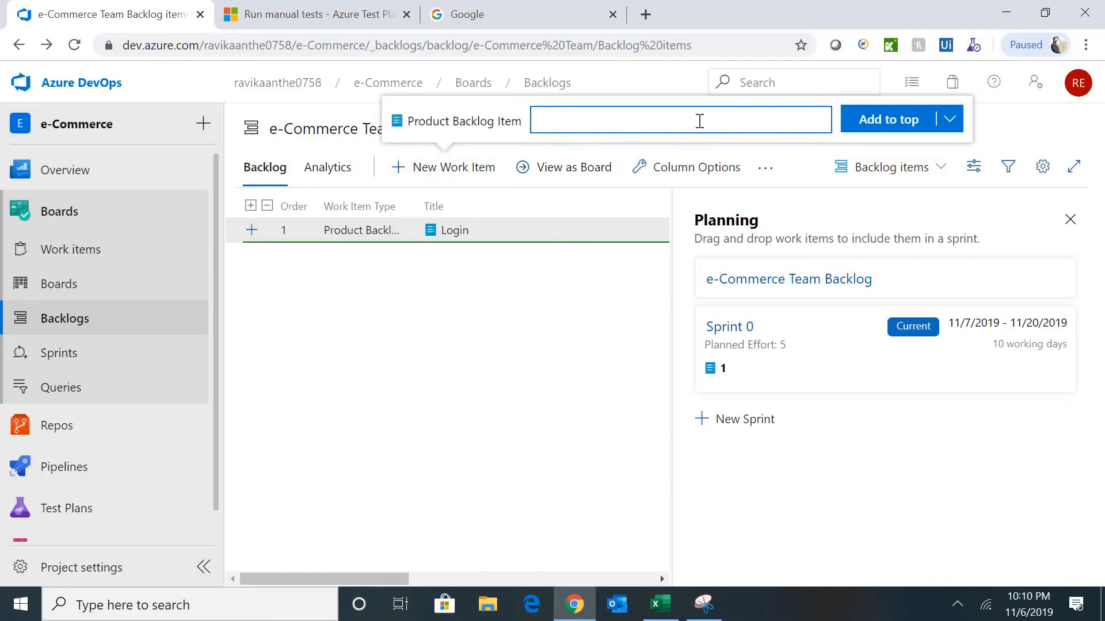
key(ctrl+v)
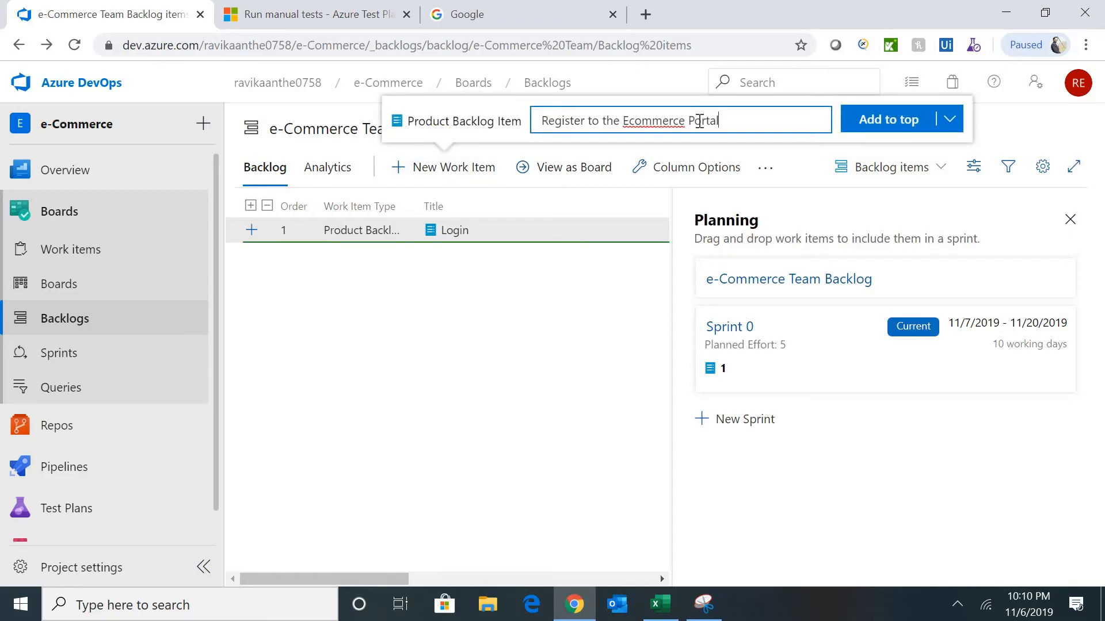
click(878, 136)
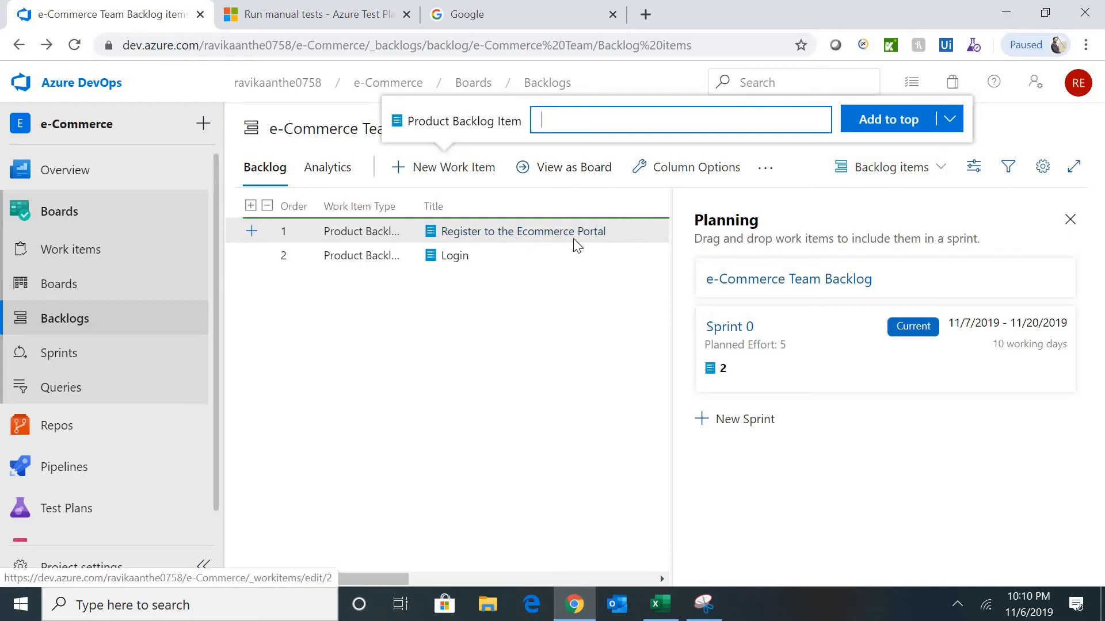
click(516, 236)
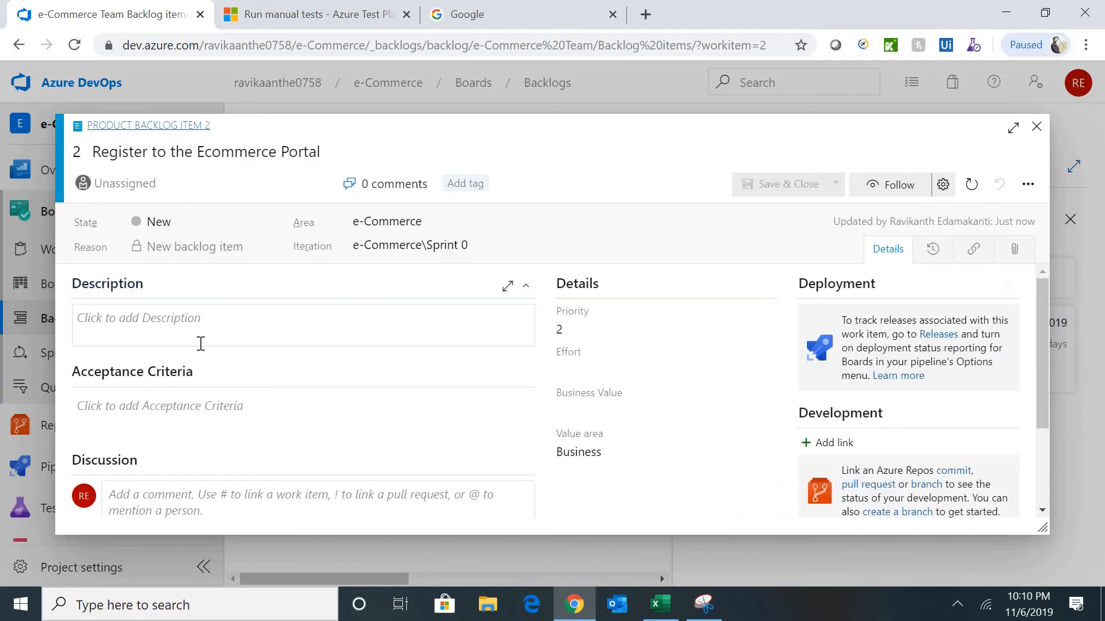
- Paste the registration description from Excel cell B7 into the item's Description
click(198, 343)
key(alt+Tab)
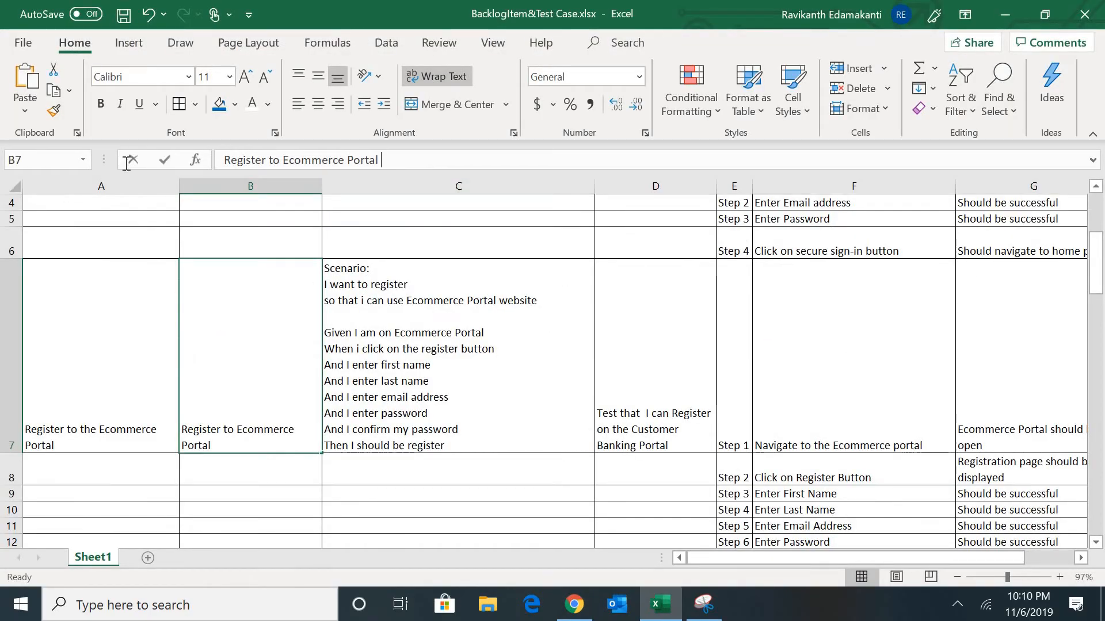
drag(399, 164, 123, 163)
key(Tab)
key(alt+Tab)
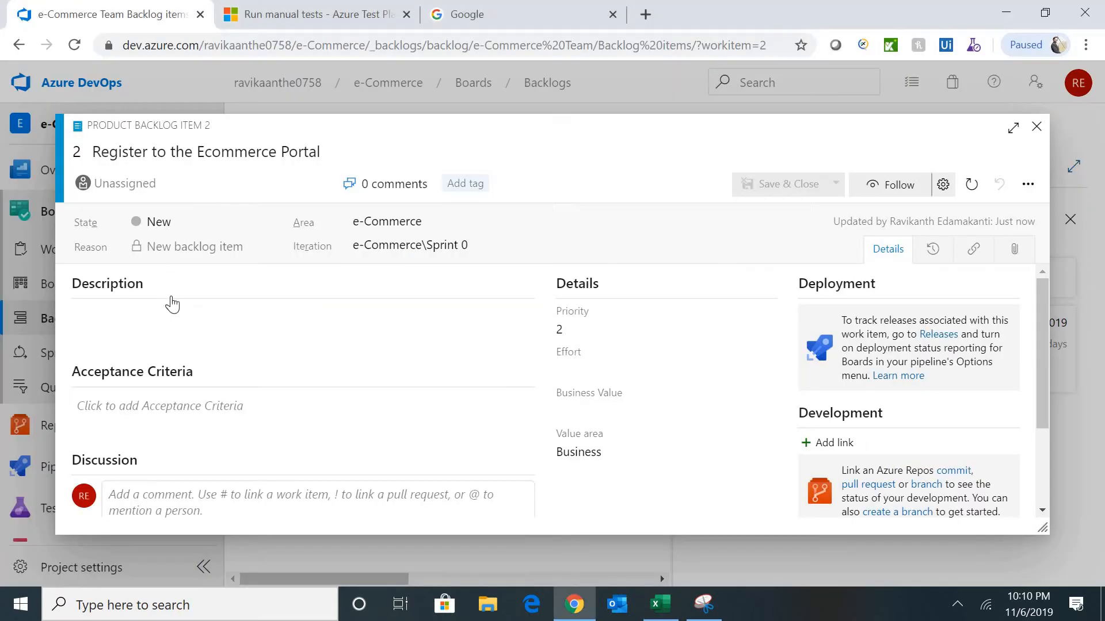
click(167, 304)
key(ctrl+v)
- Paste the Given/When/Then scenario from cell C7 into Acceptance Criteria
key(alt+Tab)
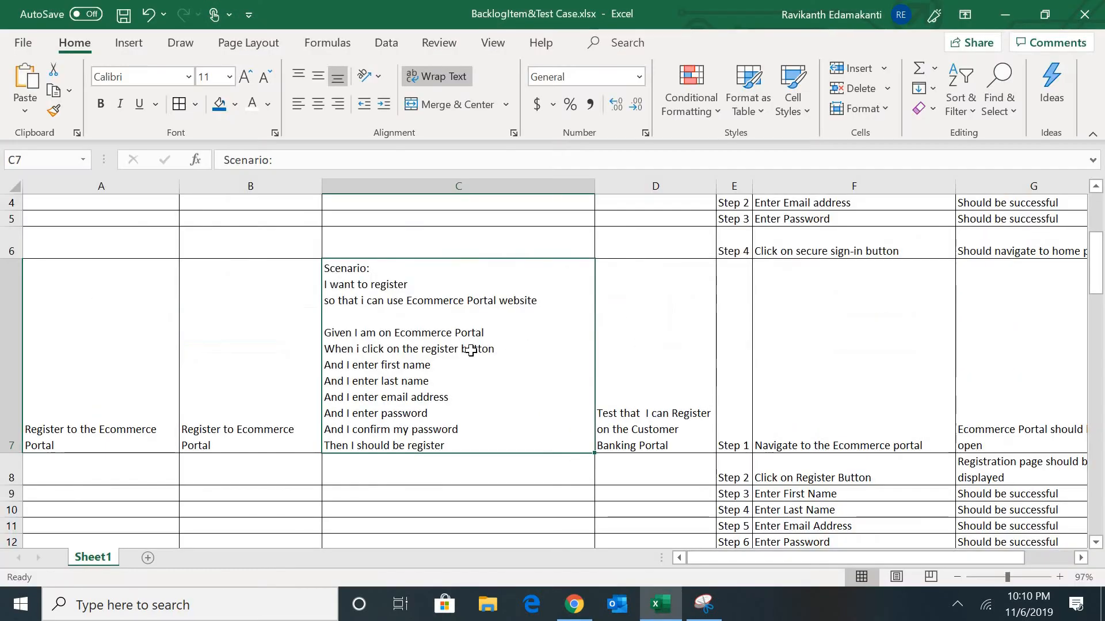
double_click(459, 447)
drag(459, 447, 294, 258)
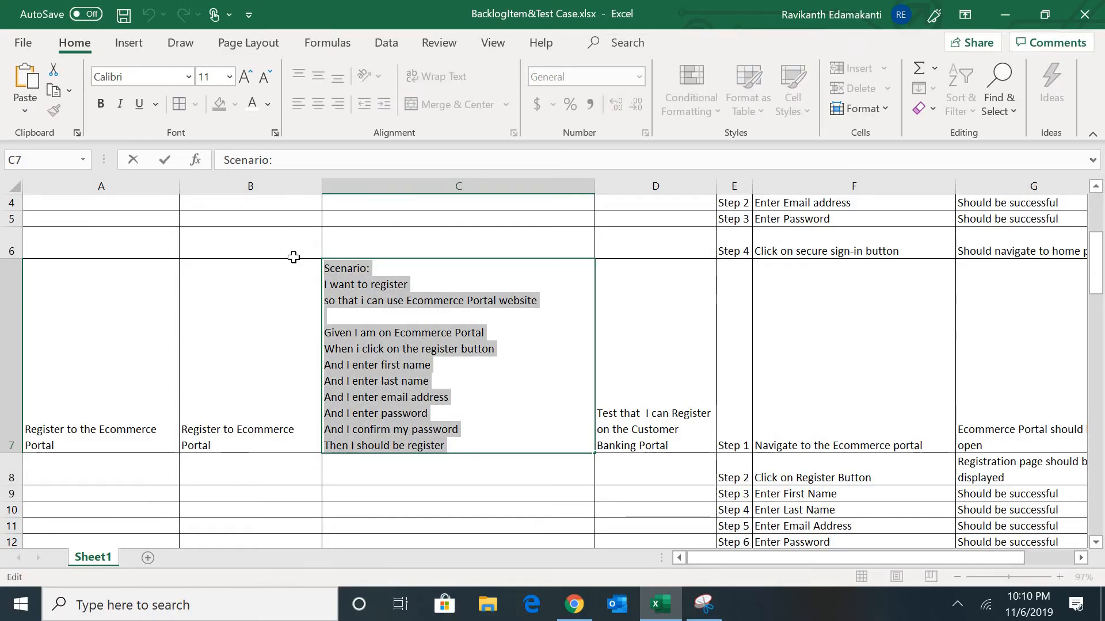
key(ctrl+c)
key(alt+Tab)
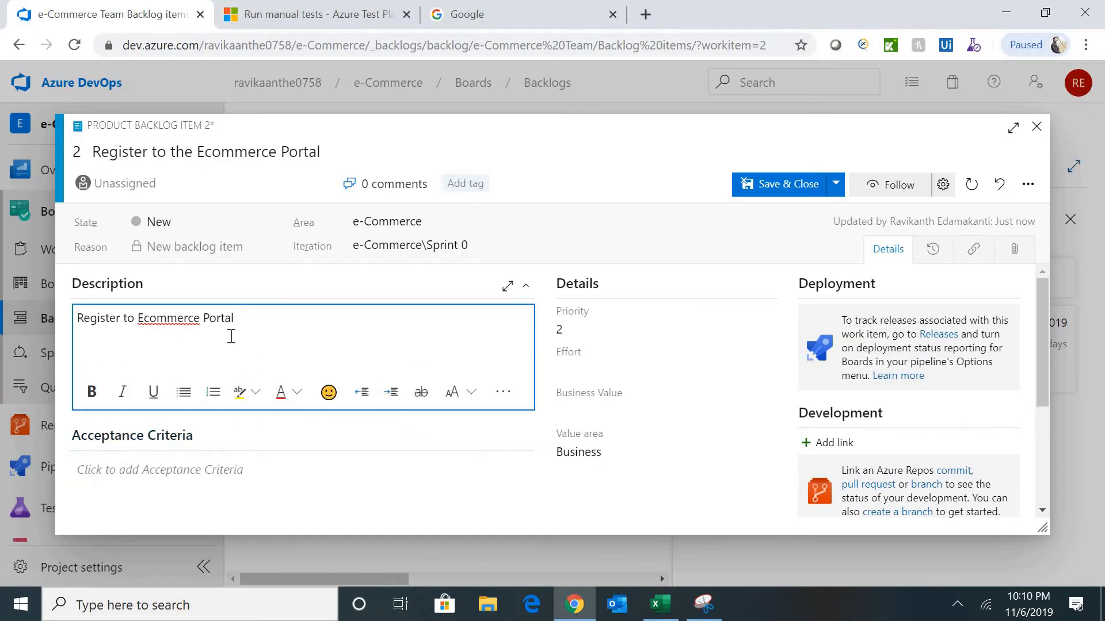
click(191, 469)
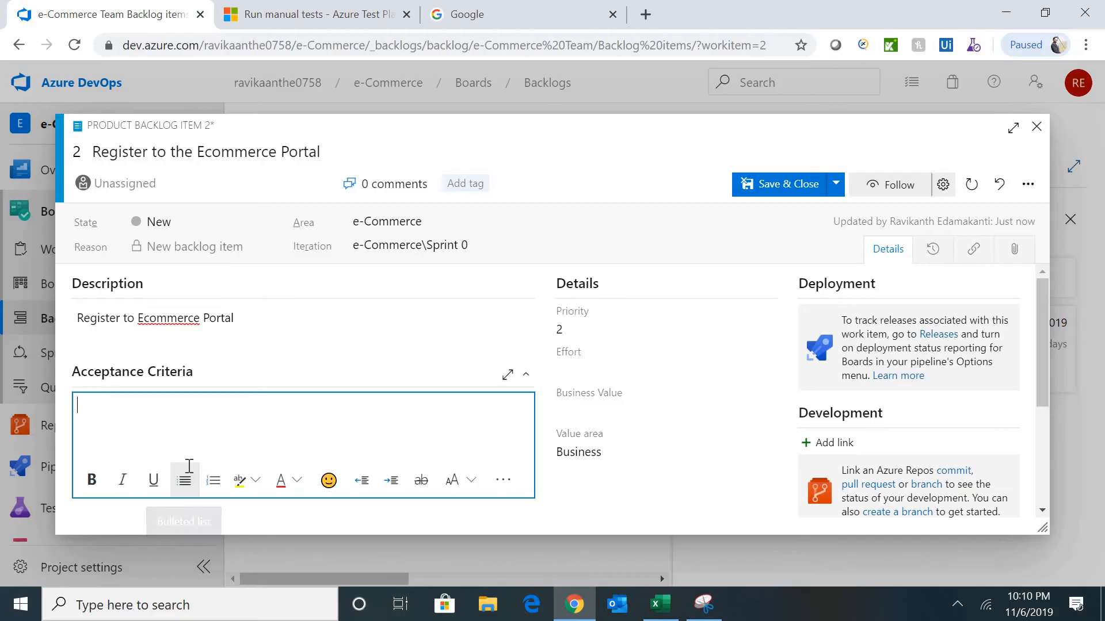
key(ctrl+v)
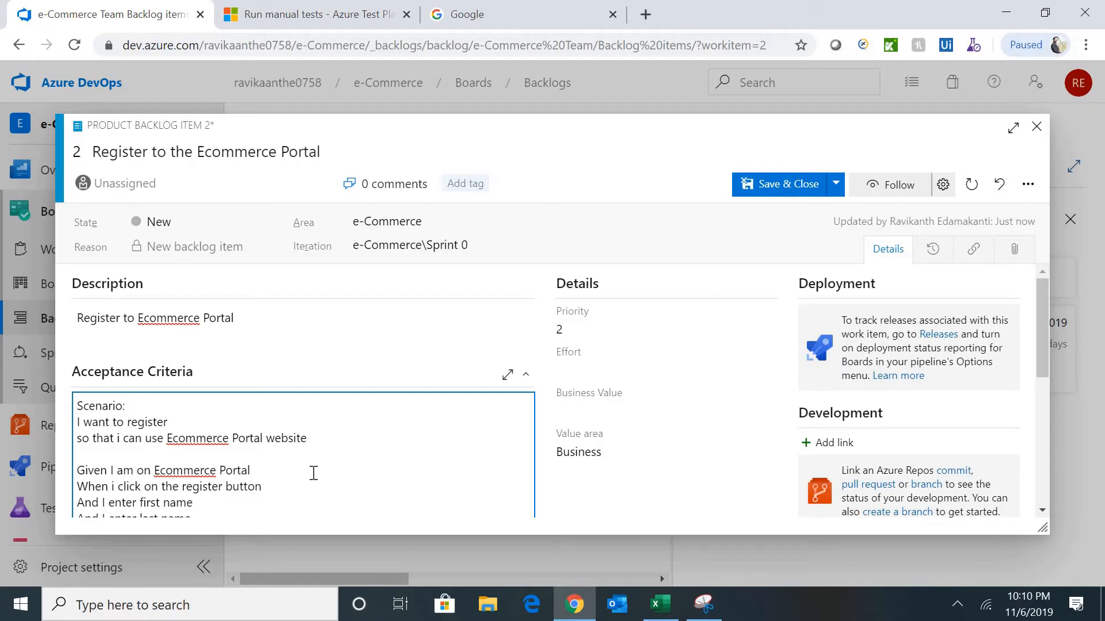
key(Down)
key(Down)
key(Down)
key(Down)
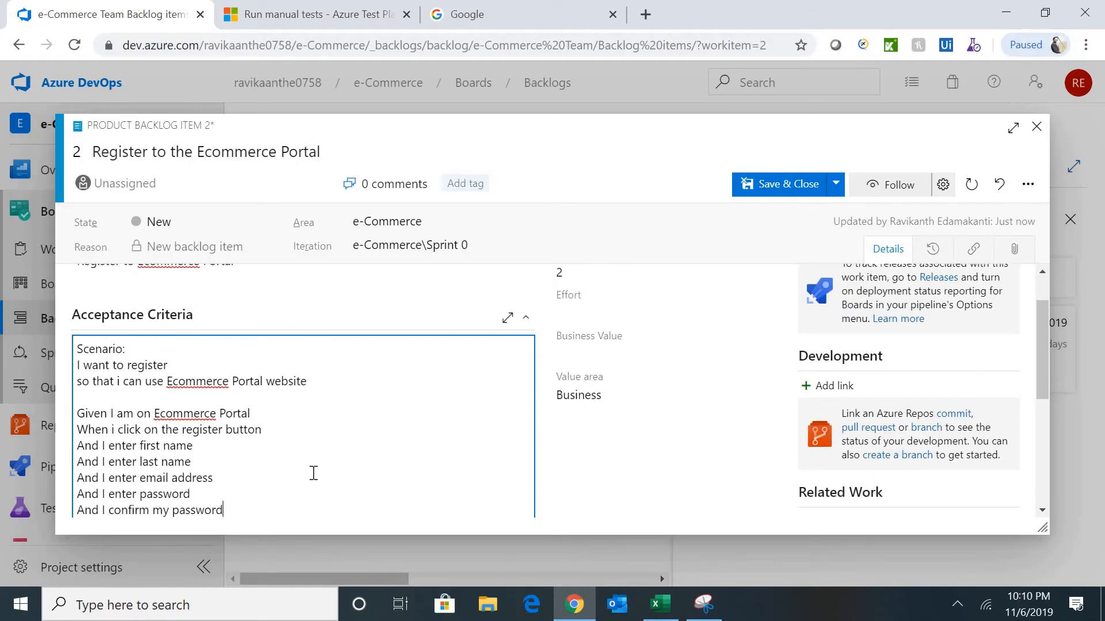
key(Down)
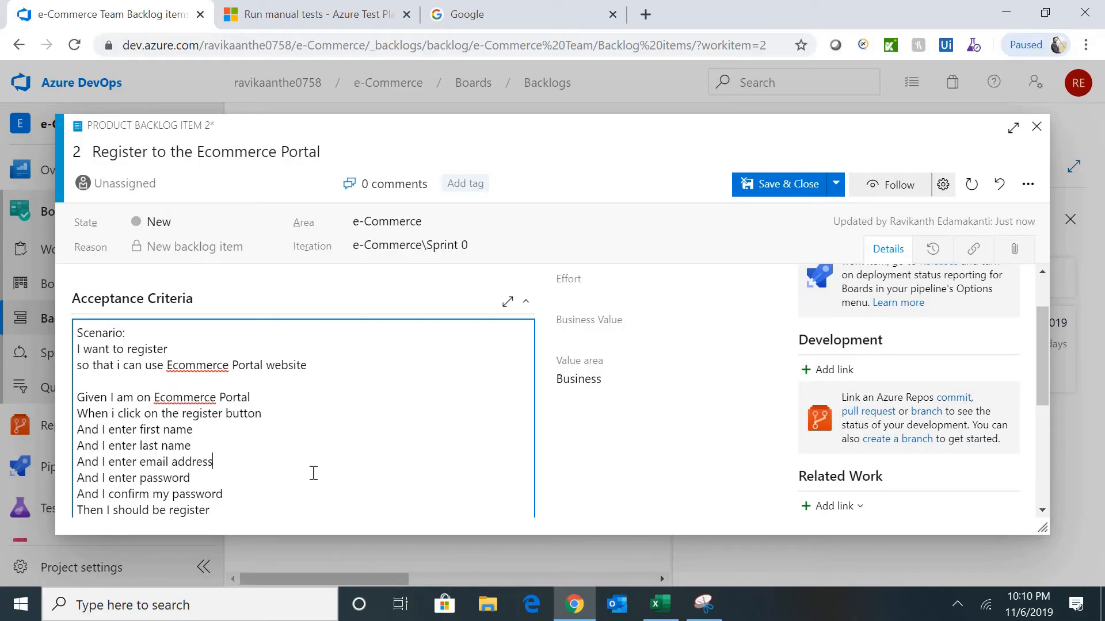
- Set the registration item's Effort to 6 and save and close it
click(599, 339)
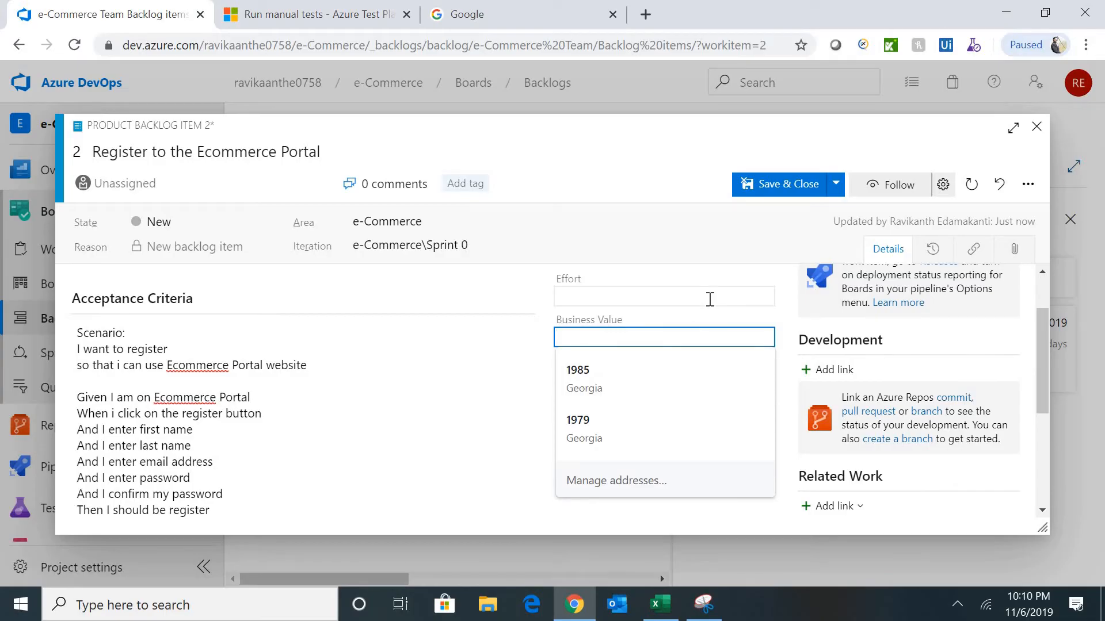
click(710, 300)
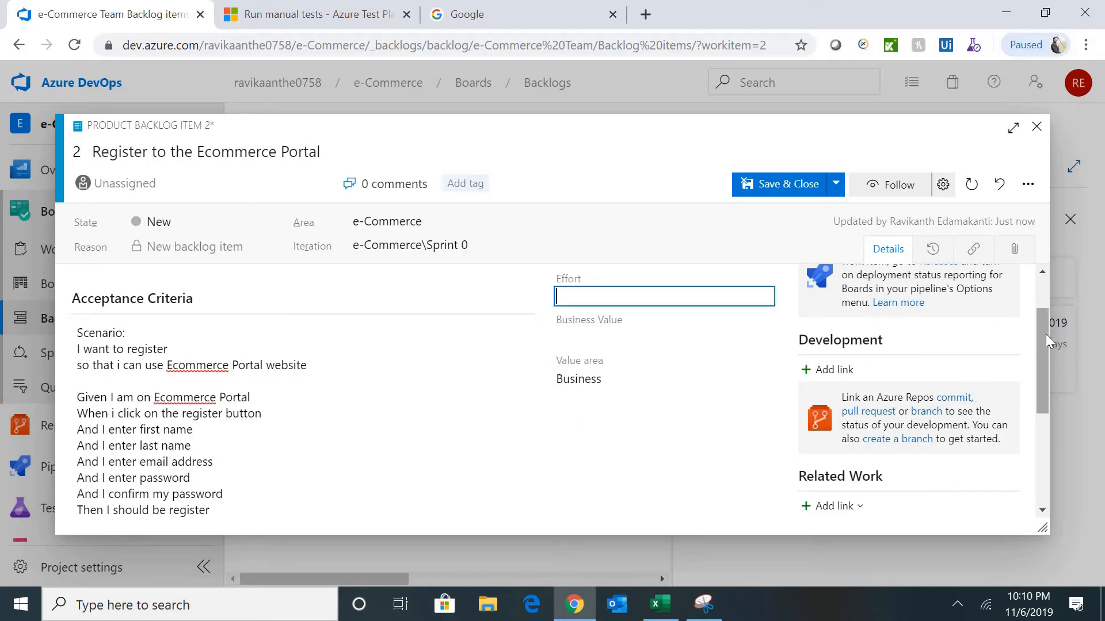
scroll(1036, 297, up, 2)
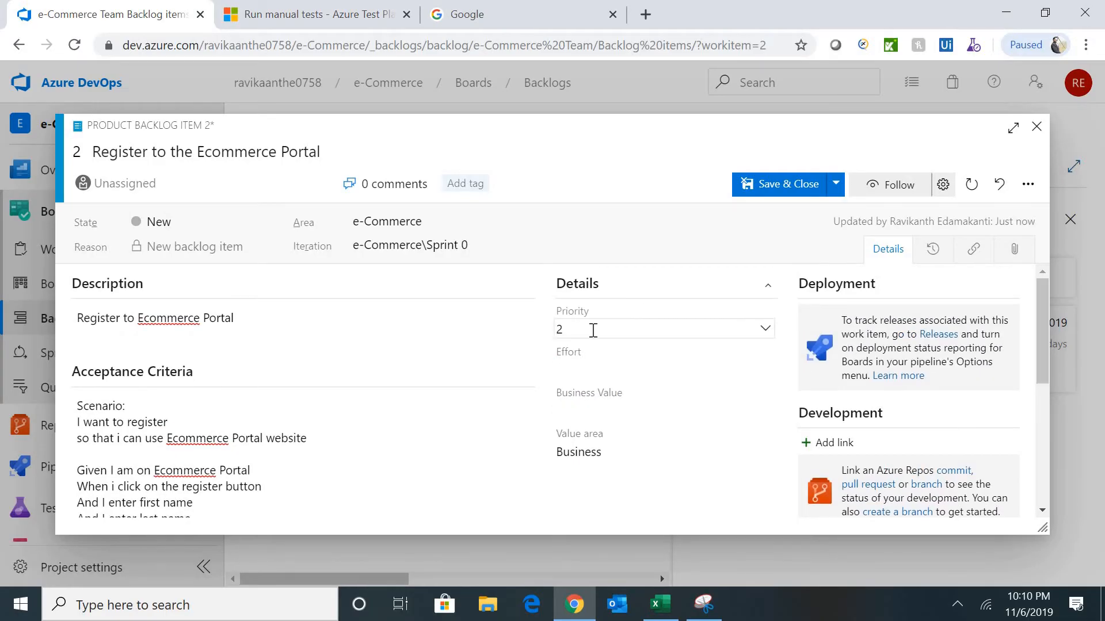
click(600, 371)
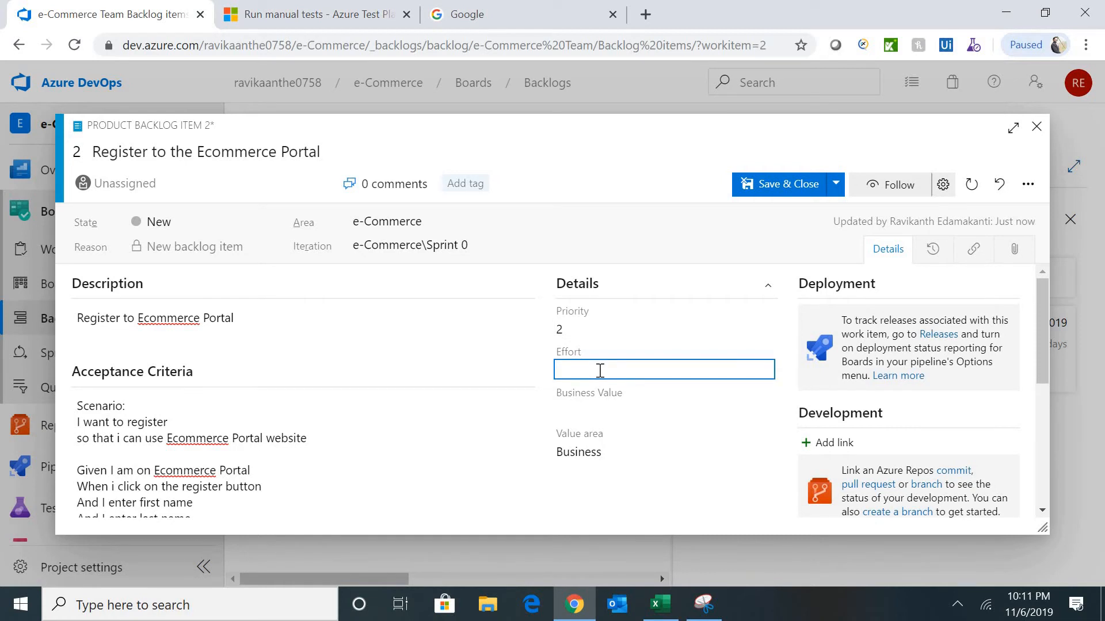
text(6)
click(792, 191)
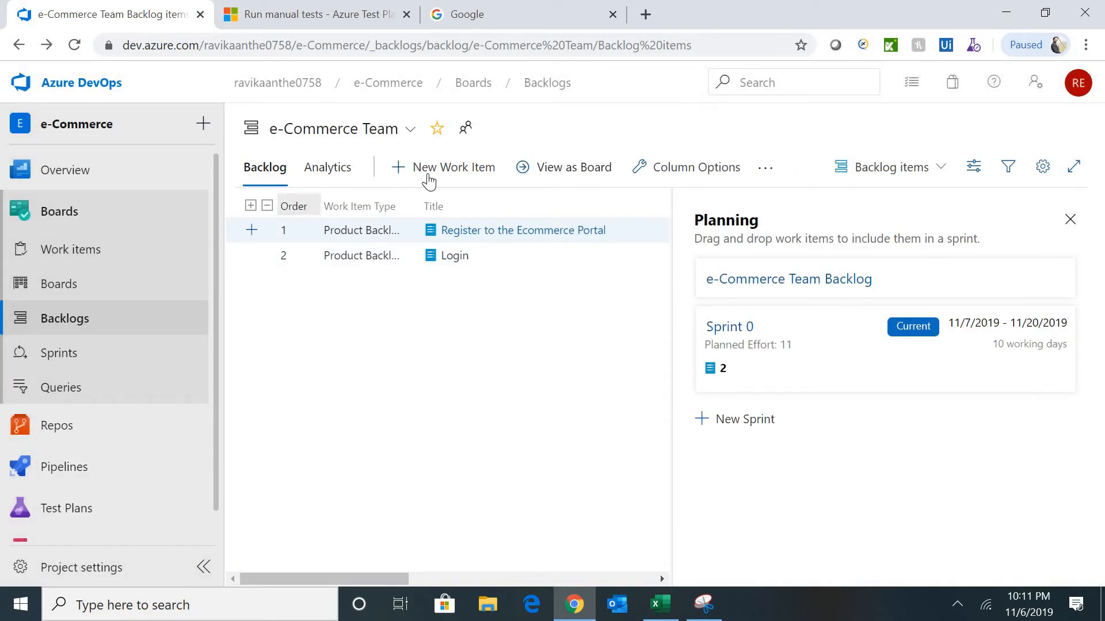
- Add a 'Shopping Cart' backlog item to the top, taking the title from the Excel sheet
click(433, 178)
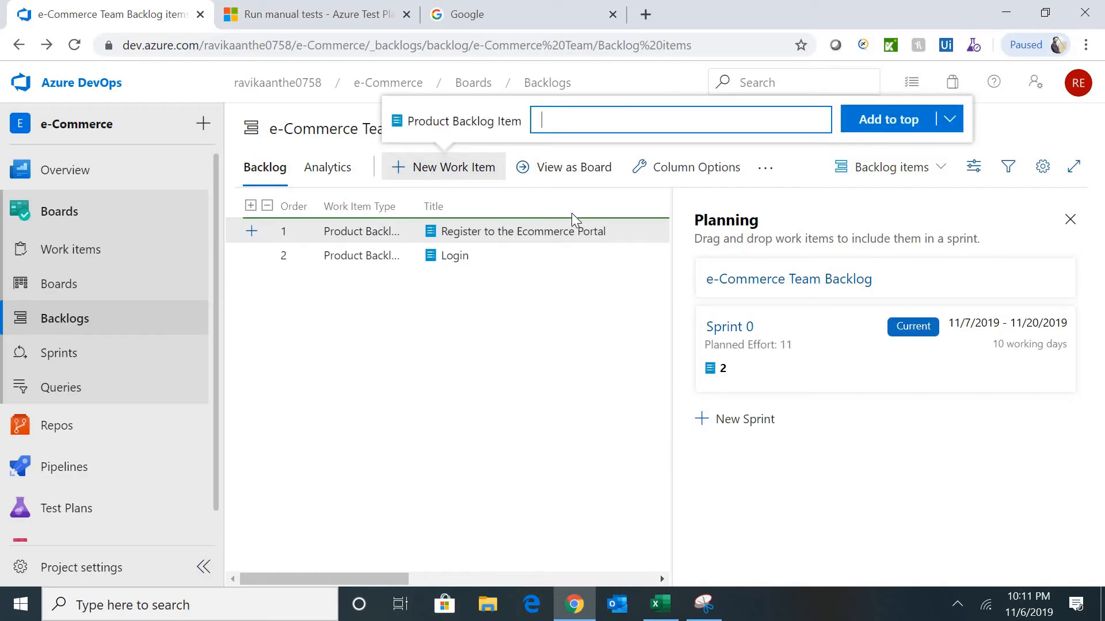
key(alt+Tab)
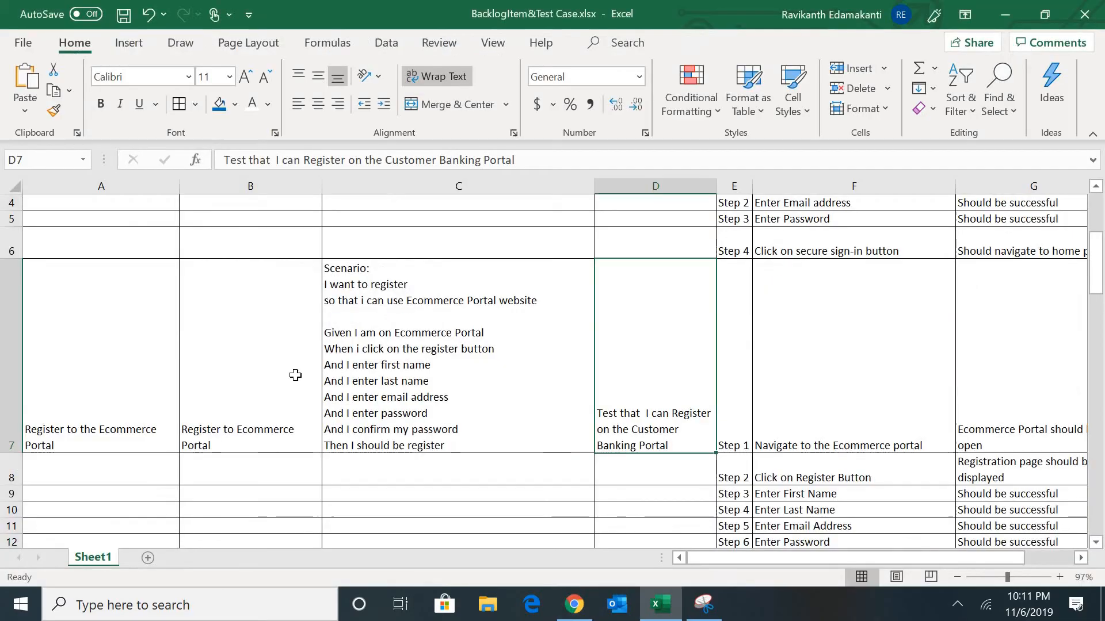
click(95, 369)
key(Down)
key(Down)
key(Down)
key(Down)
key(Down)
key(Down)
key(Down)
key(Down)
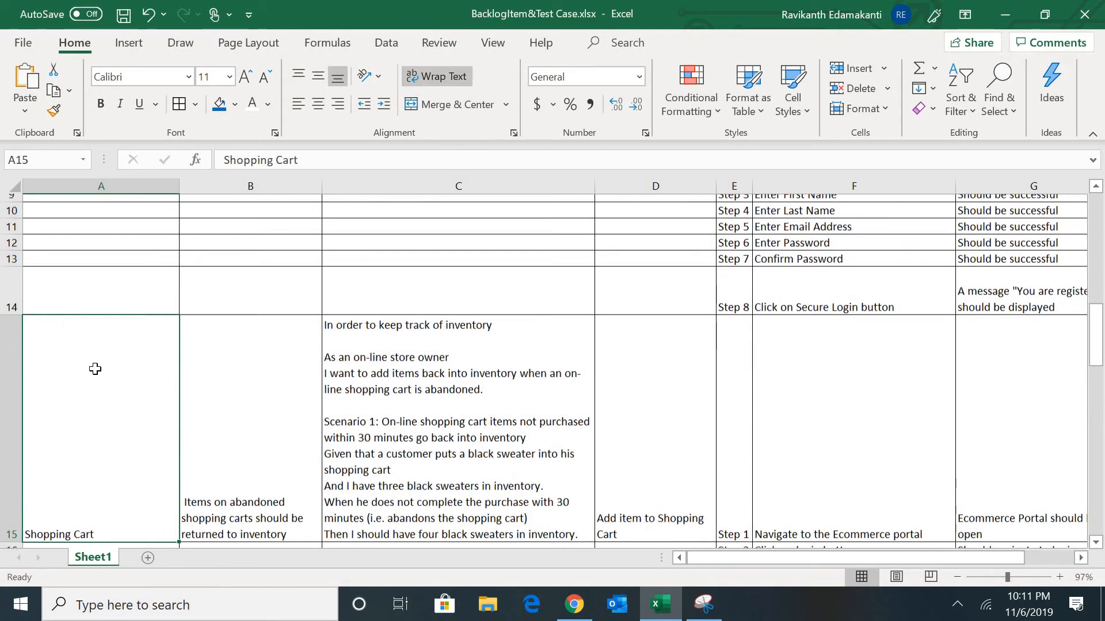
drag(300, 160, 180, 158)
key(Tab)
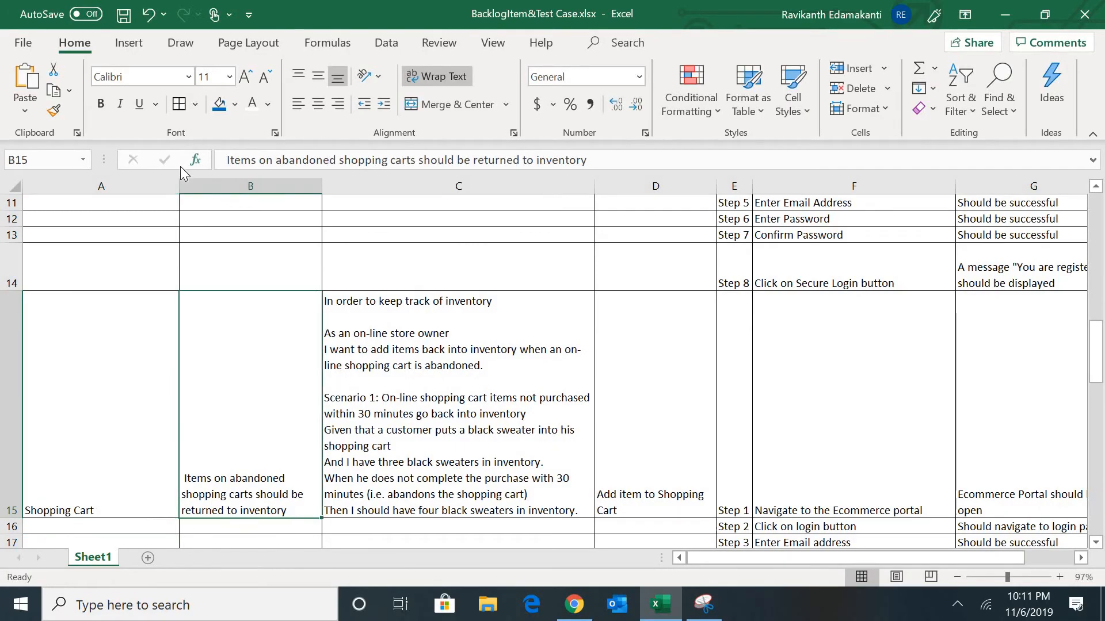
key(alt+Tab)
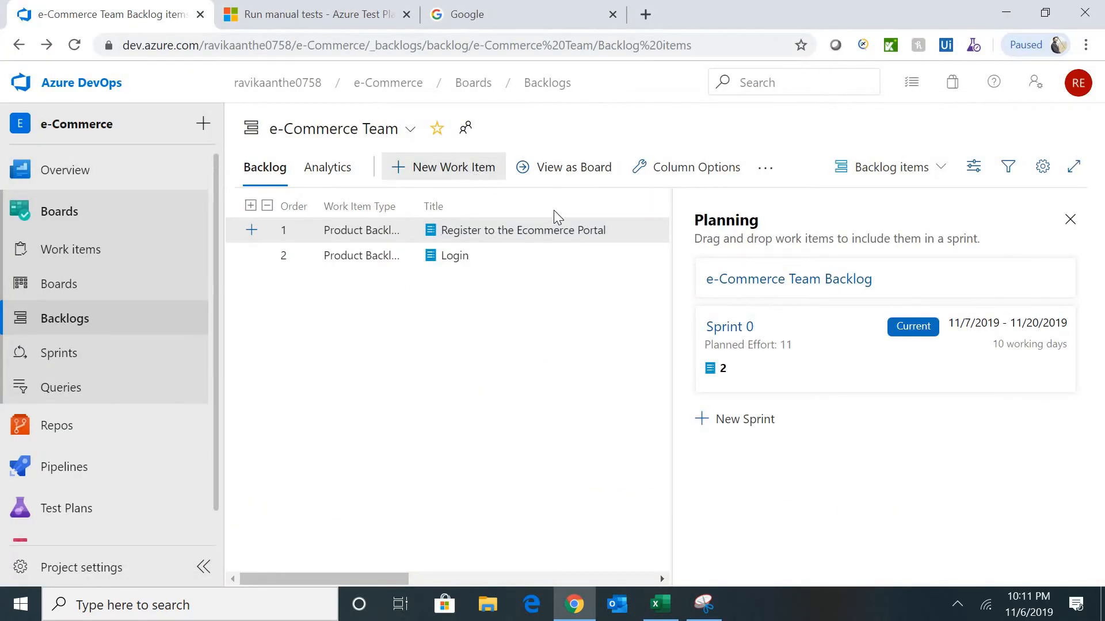
click(442, 173)
text(Shopping Cart)
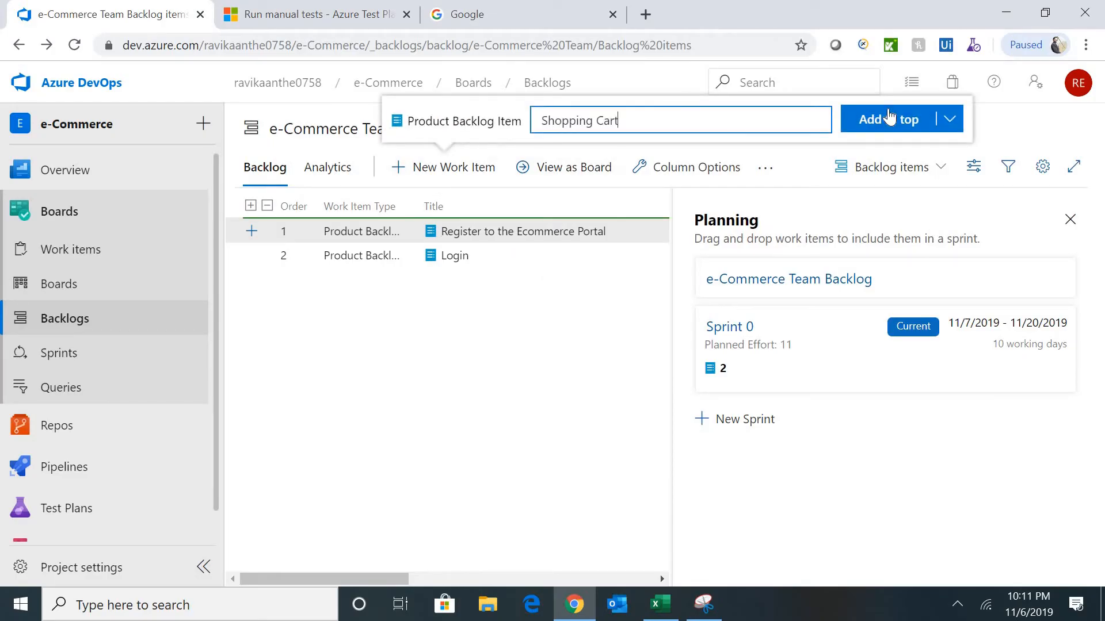
click(890, 118)
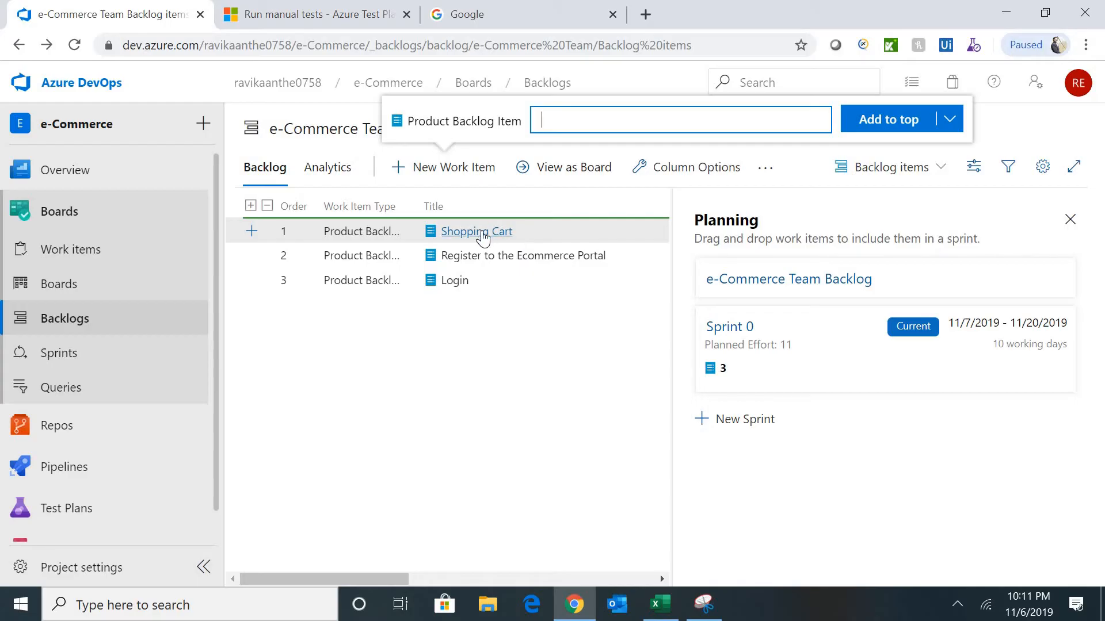
- Open Shopping Cart and paste its description from Excel cell B15 into Description
click(483, 232)
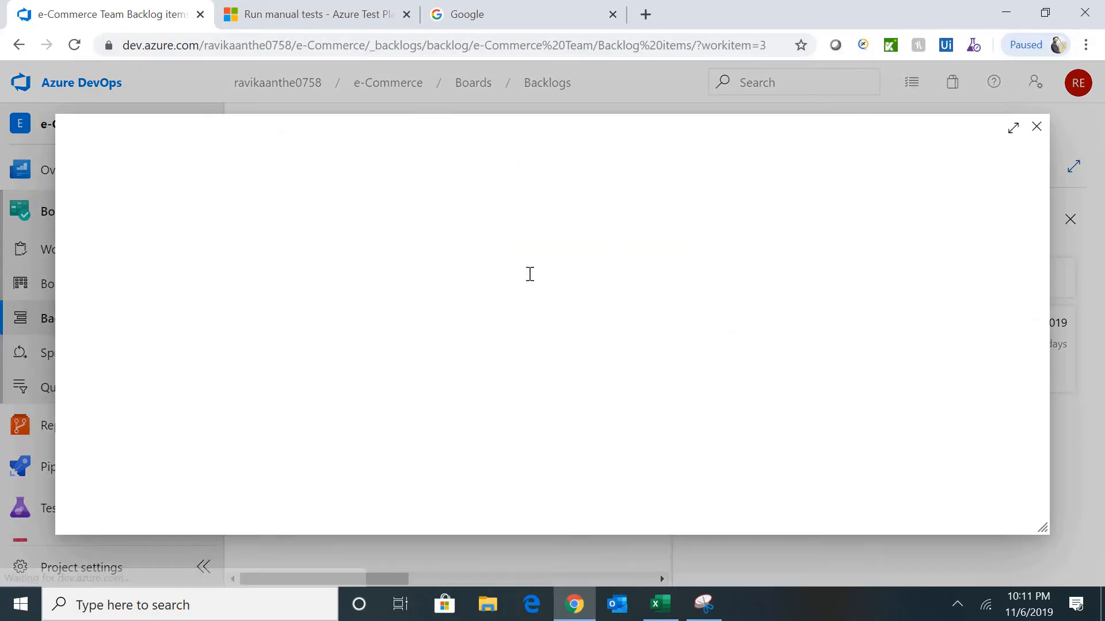
key(alt+Tab)
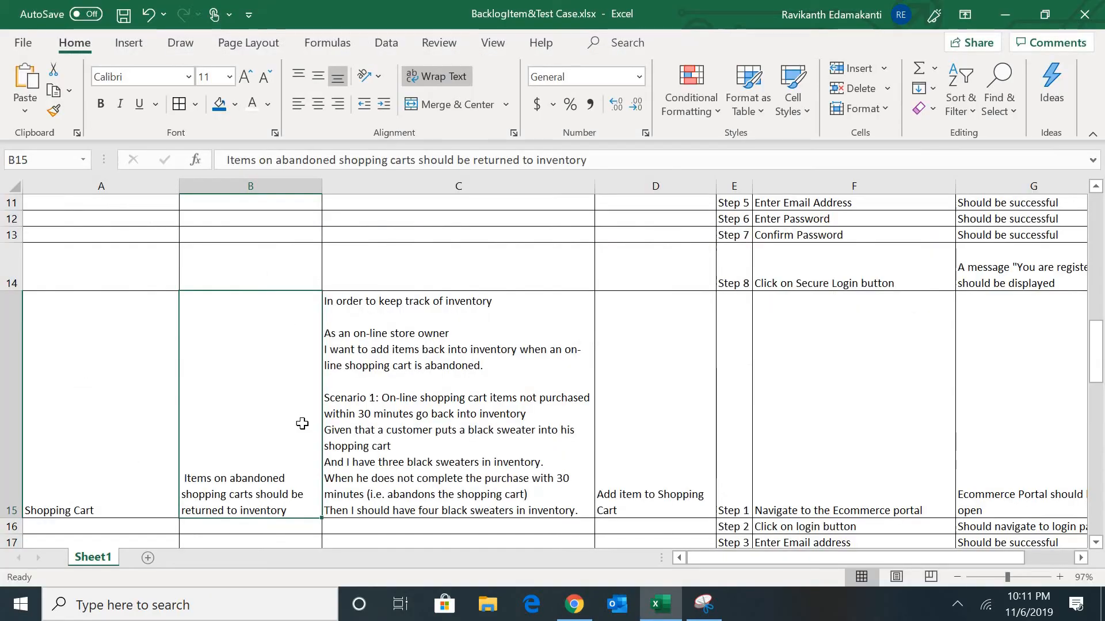
drag(587, 160, 227, 164)
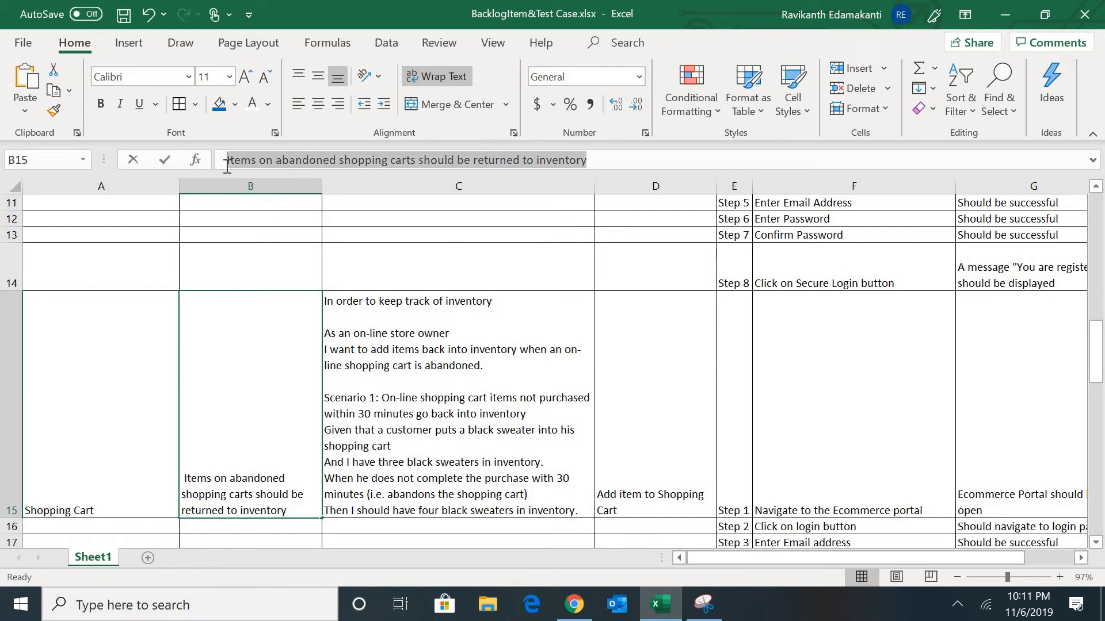
key(ctrl+c)
key(alt+Tab)
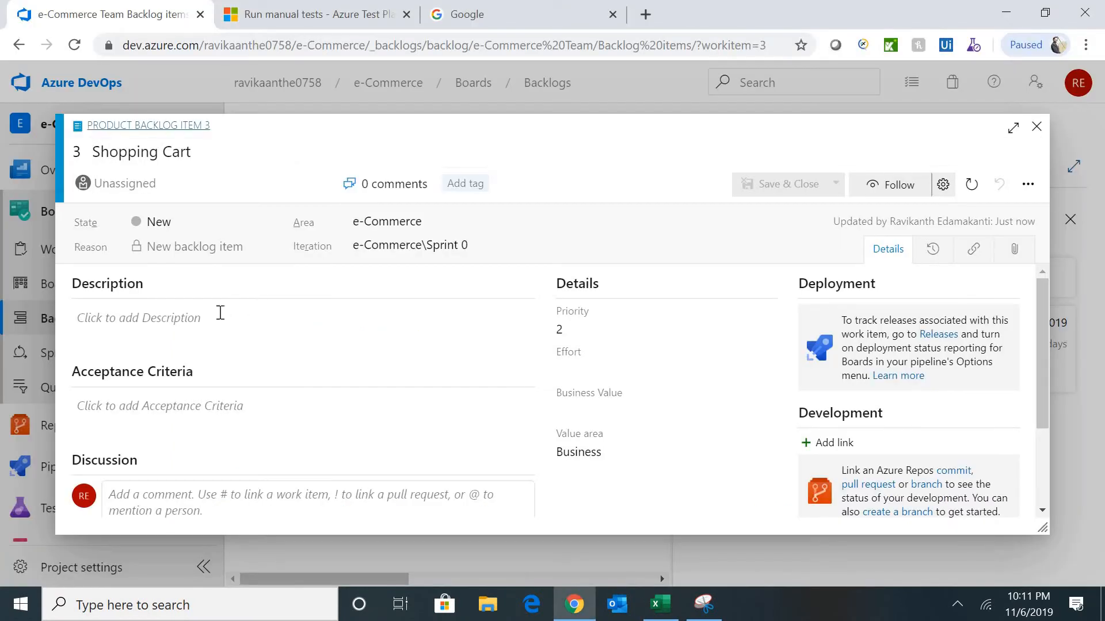
click(209, 318)
key(ctrl+v)
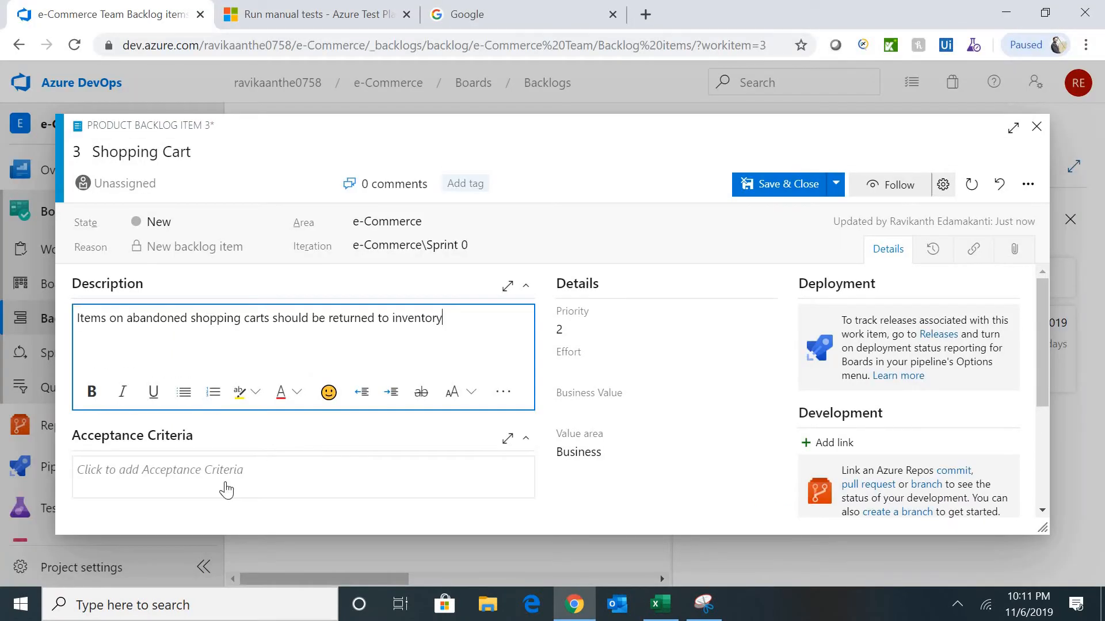
- Paste C15's Shopping Cart scenario into Acceptance Criteria, set Effort 10, and save and close
key(alt+Tab)
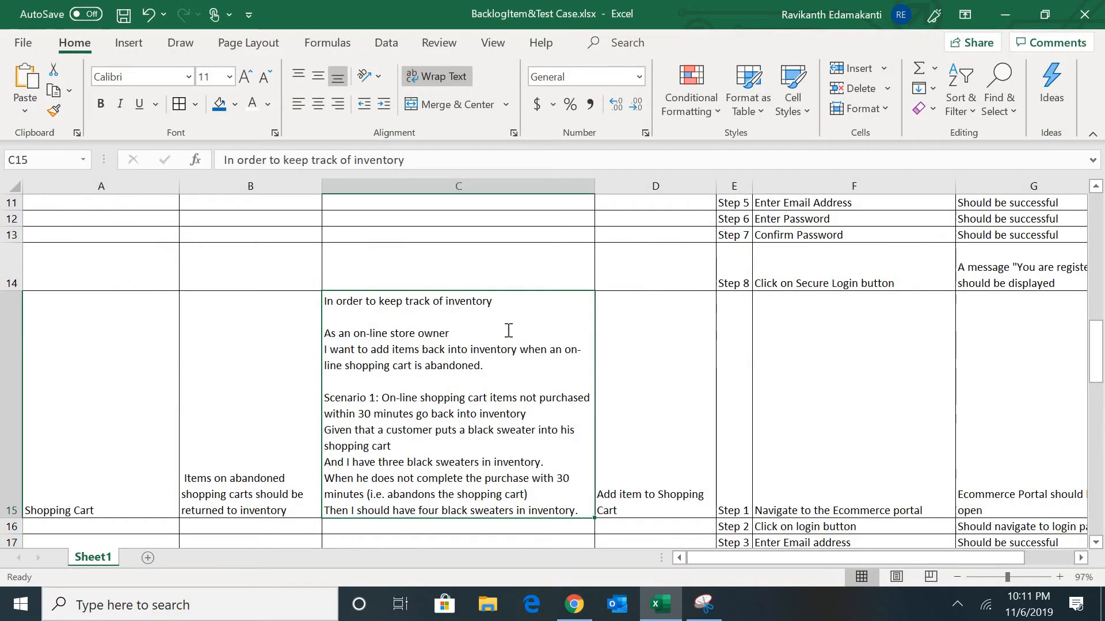
double_click(509, 330)
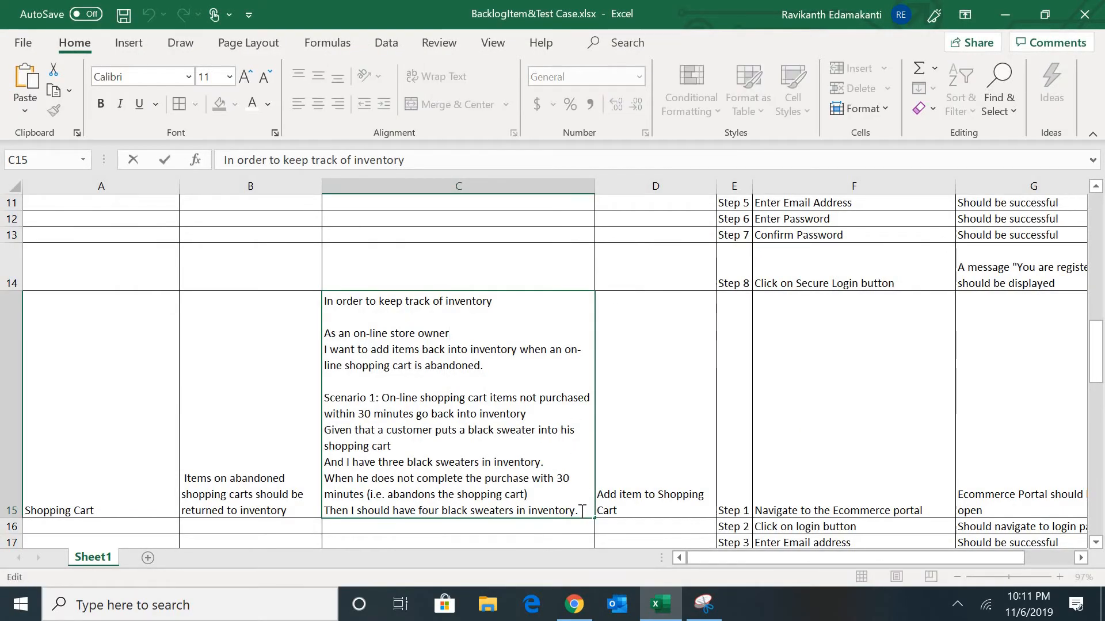
drag(582, 510, 290, 302)
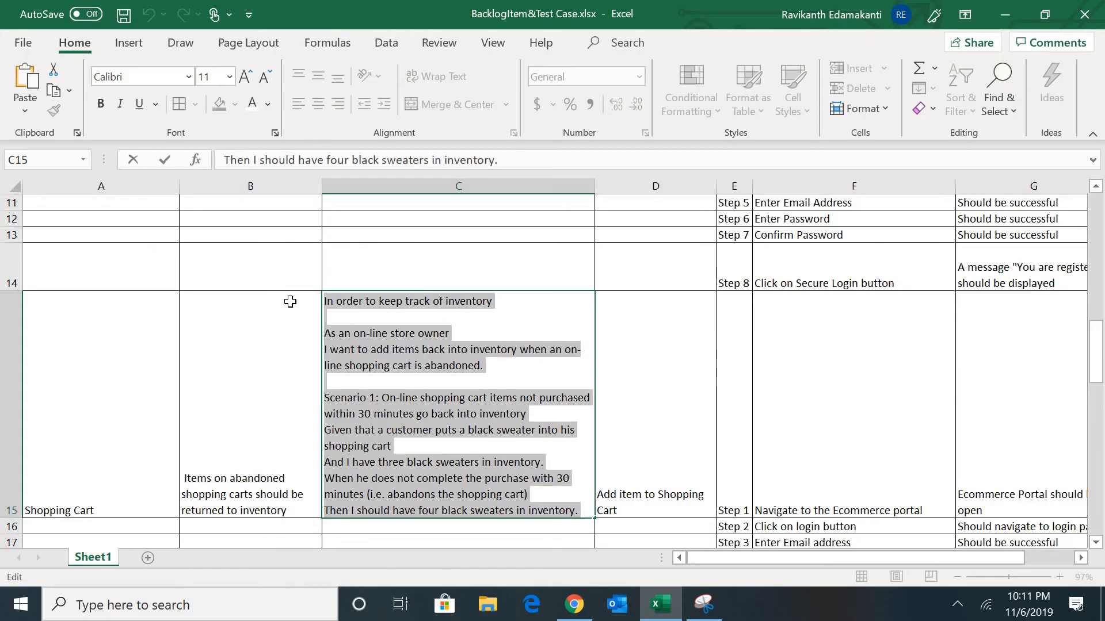
key(ctrl+c)
key(alt+Tab)
click(185, 410)
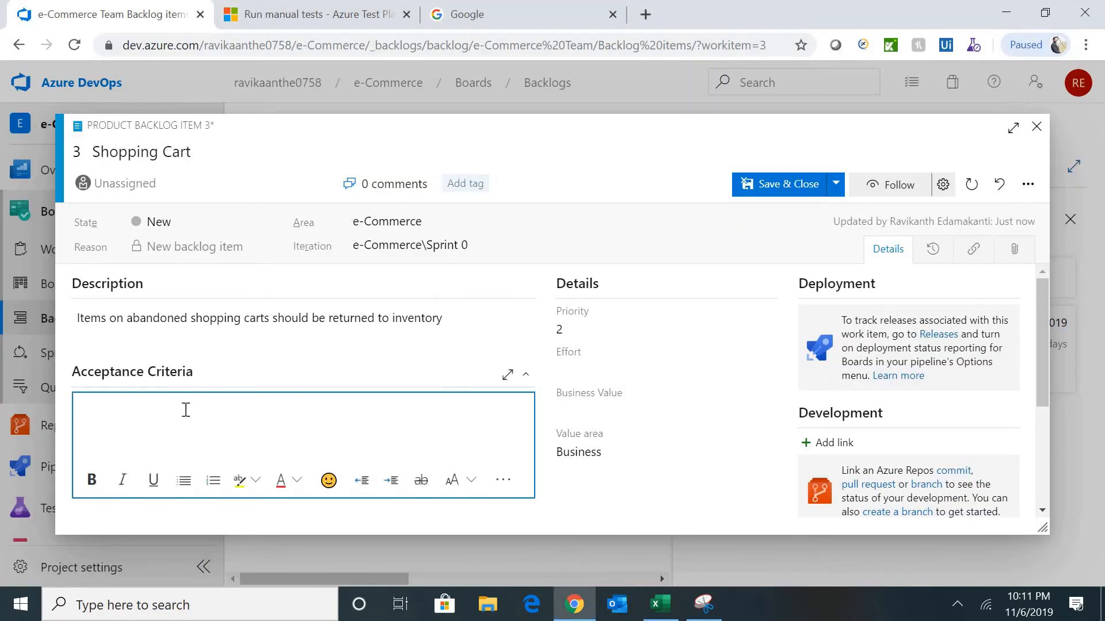
key(ctrl+v)
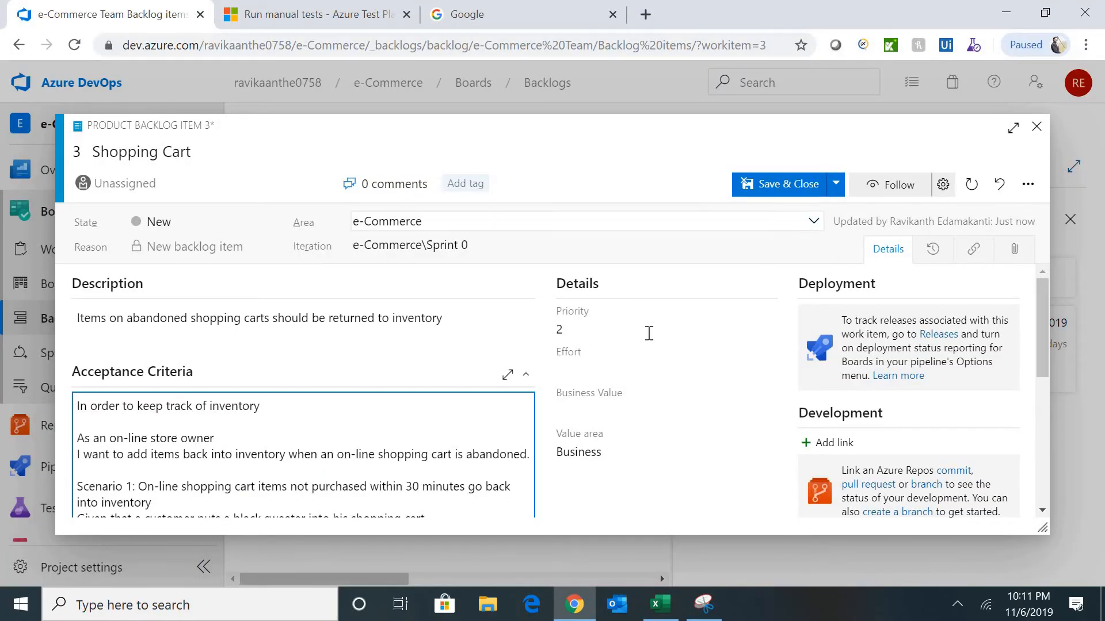
click(593, 365)
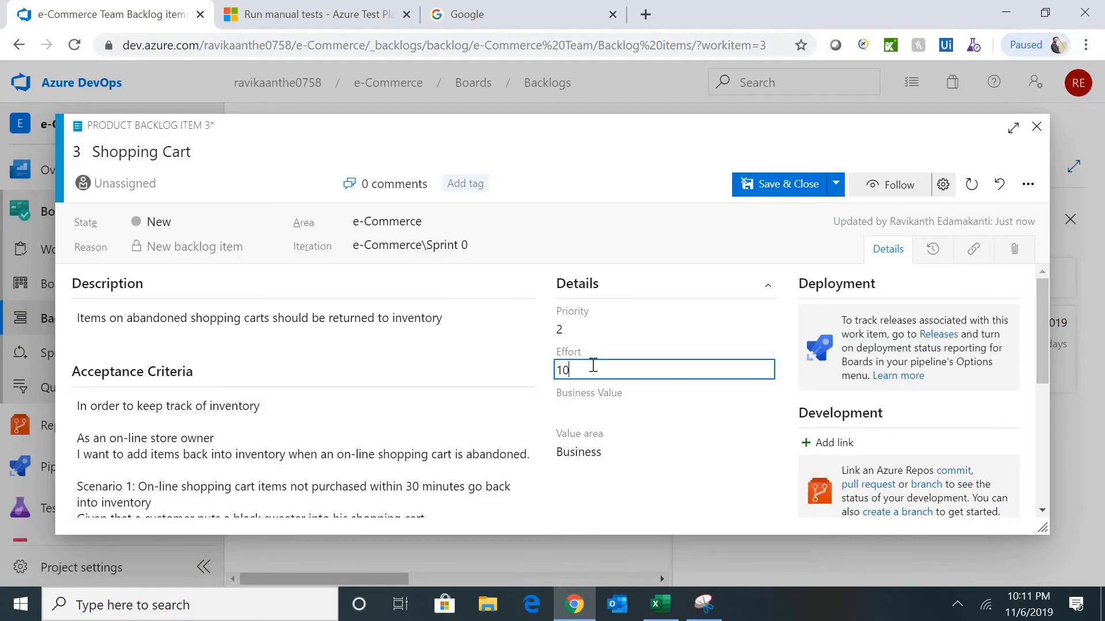
click(791, 187)
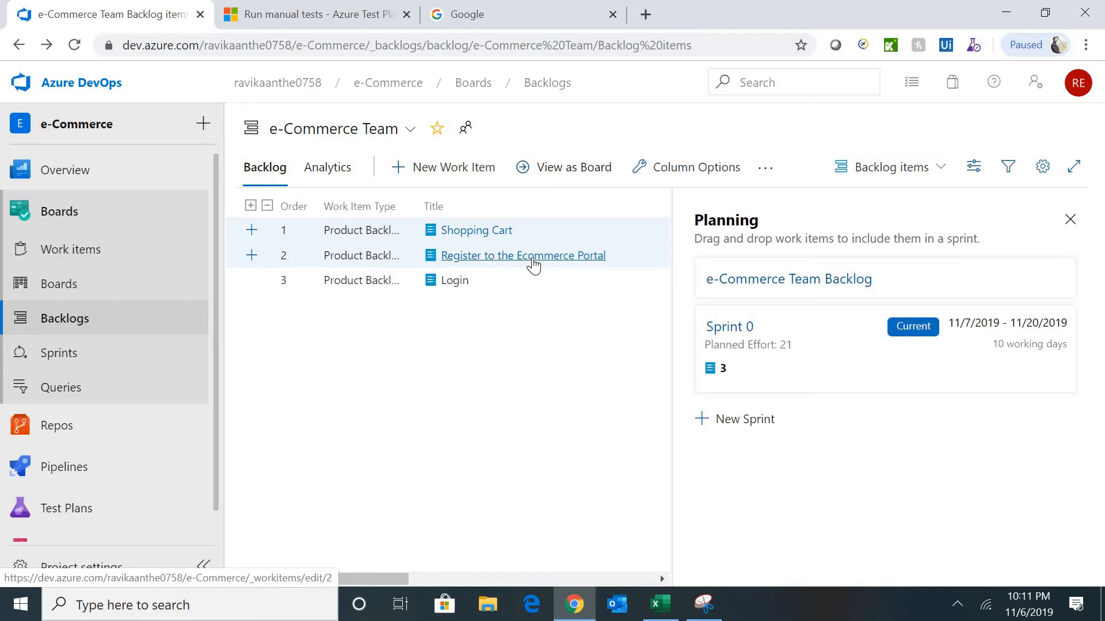
- Reorder the backlog as Register to the Ecommerce Portal, then Login, then Shopping Cart
drag(530, 253, 511, 228)
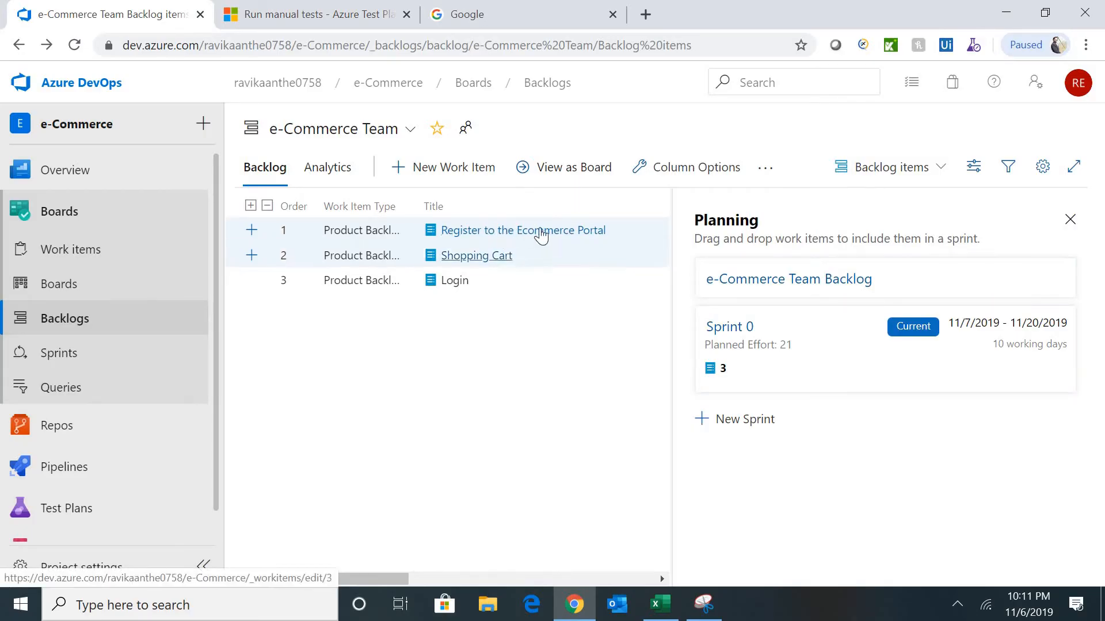
drag(495, 265, 504, 291)
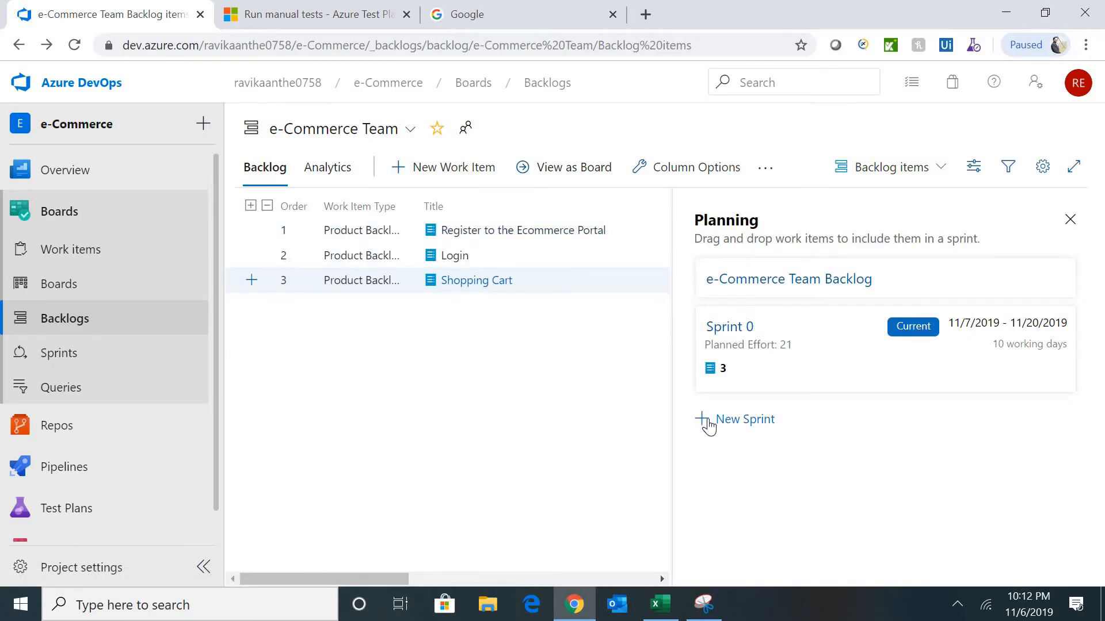
- Create Sprint 1 from the e-Commerce\Sprint 1 iteration (11/21–12/4)
click(746, 424)
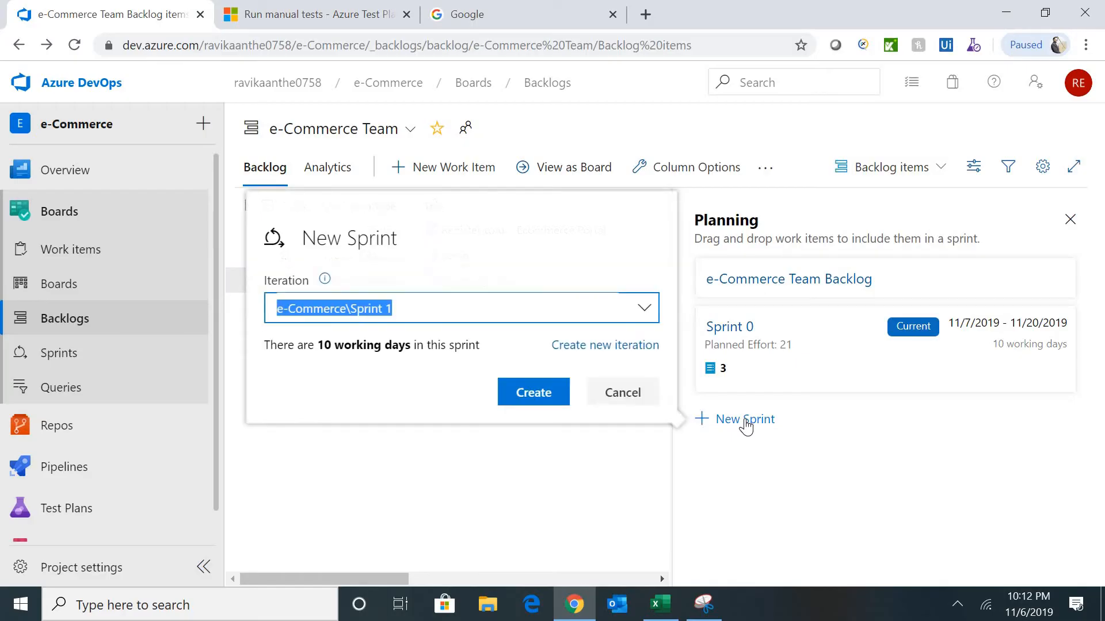
click(641, 309)
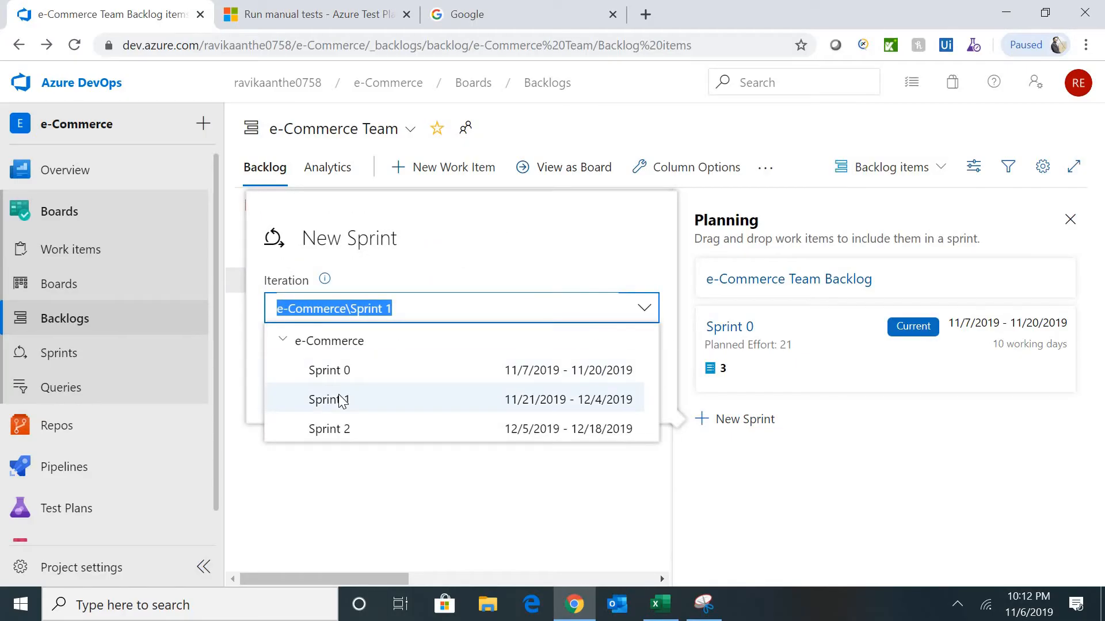
click(343, 400)
click(534, 393)
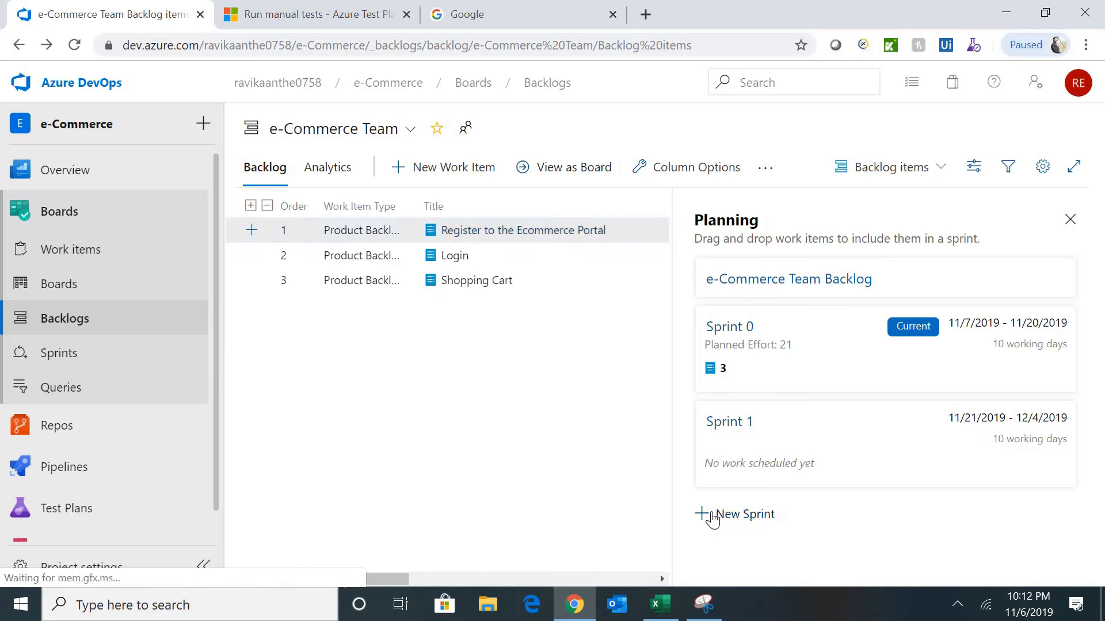
- Create Sprint 2 from the e-Commerce\Sprint 2 iteration (12/5–12/18)
click(713, 516)
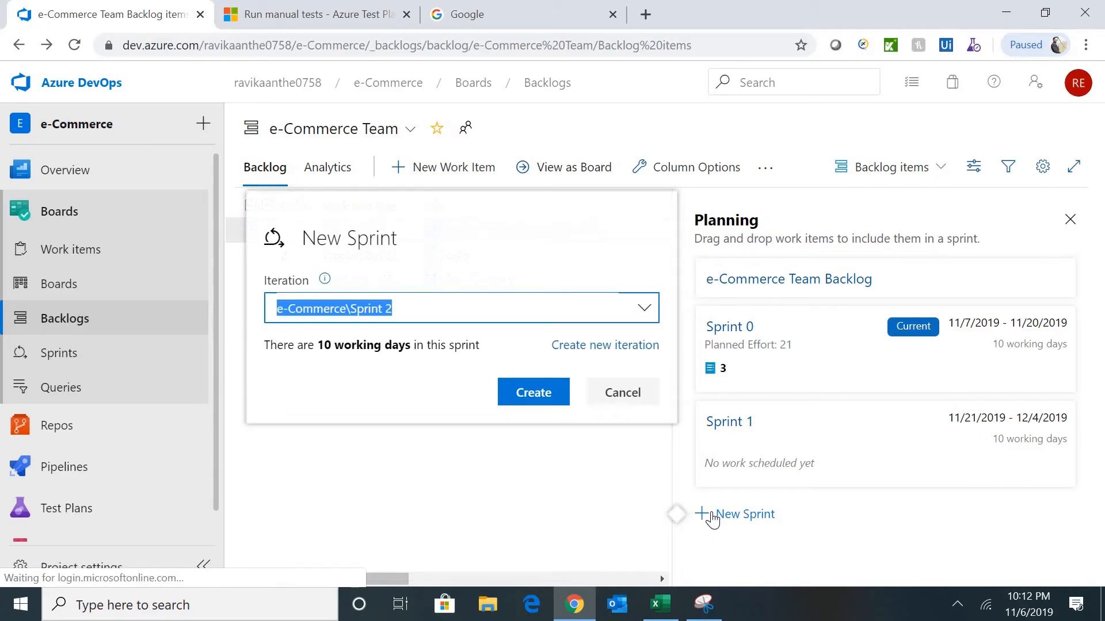
click(645, 309)
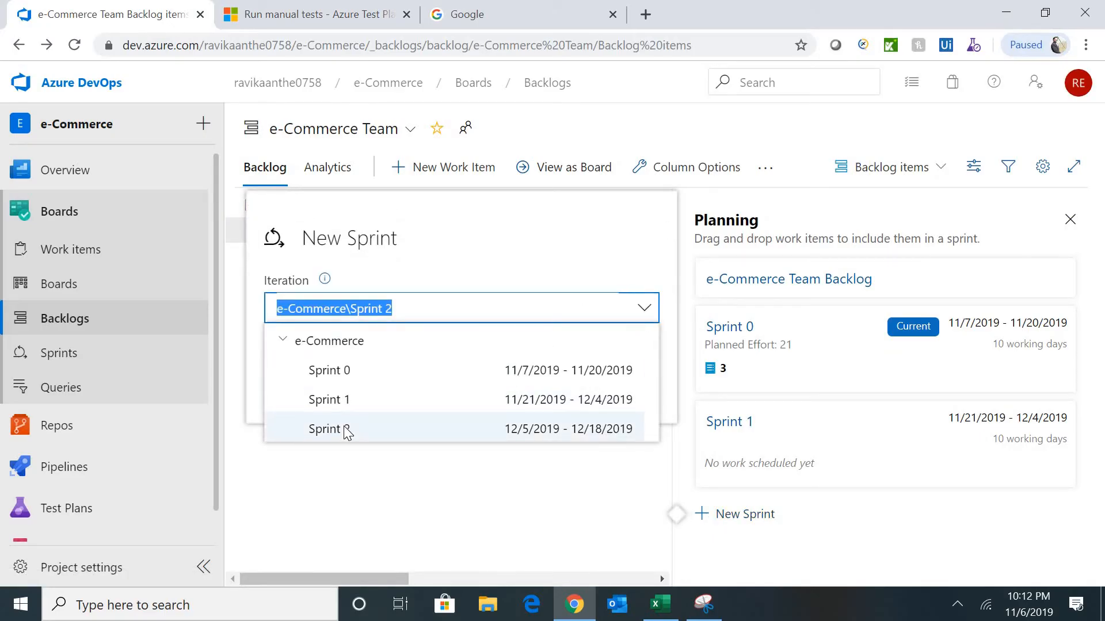
click(407, 433)
click(536, 403)
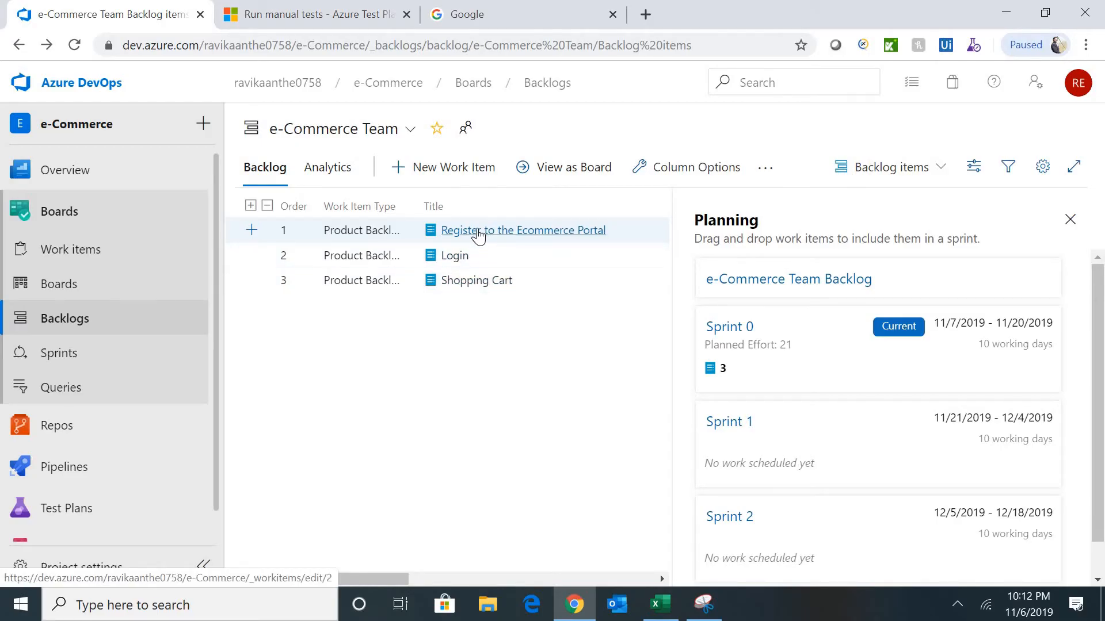
click(518, 231)
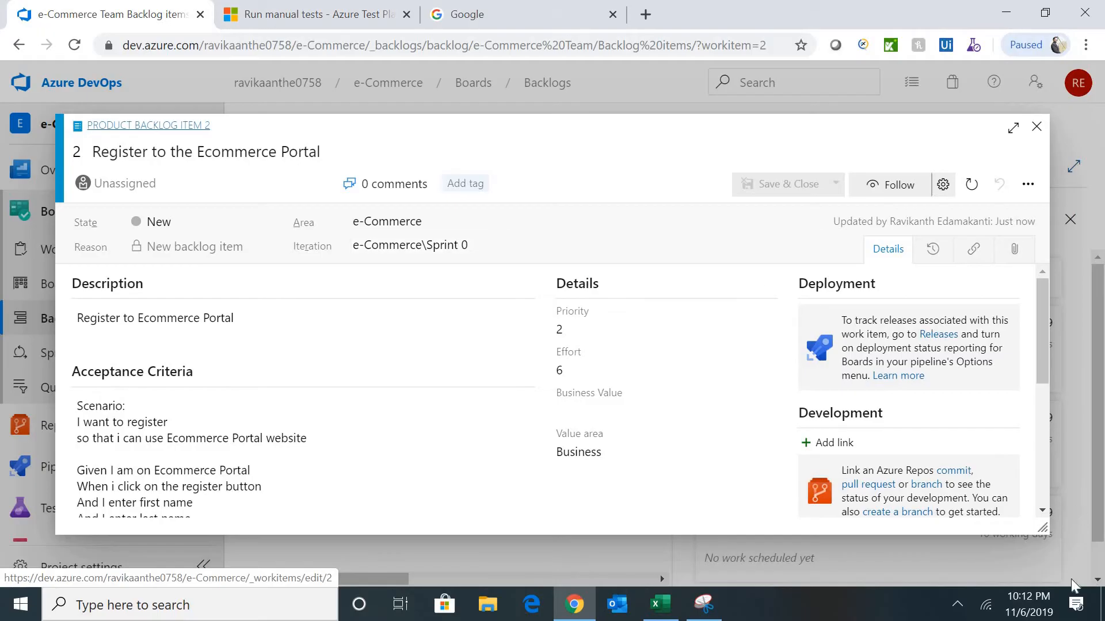
mouse_move(1041, 603)
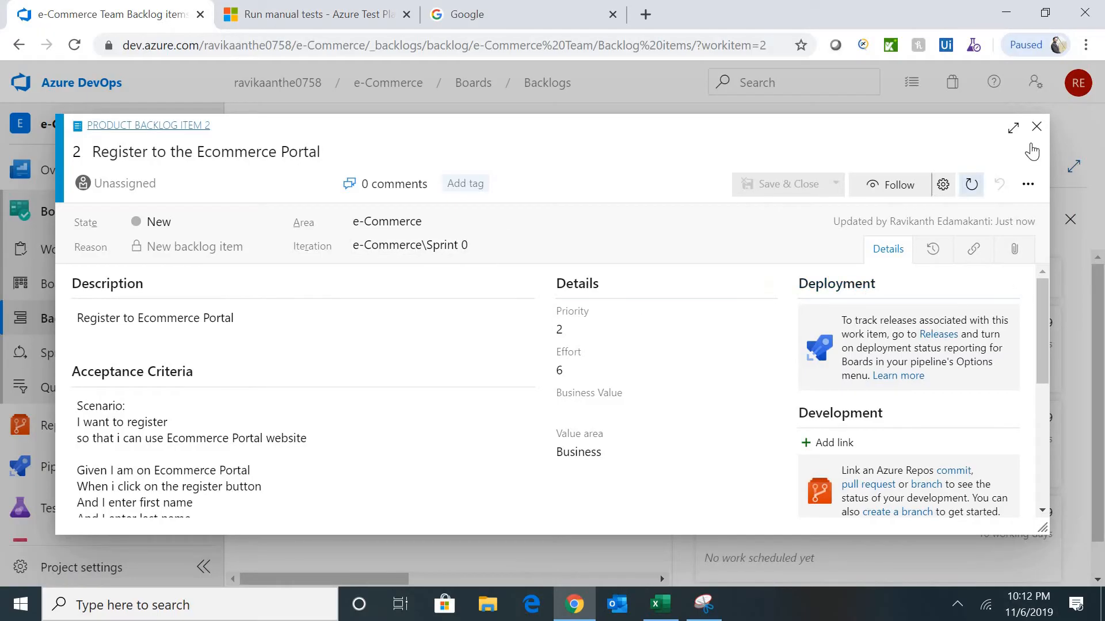
click(1036, 126)
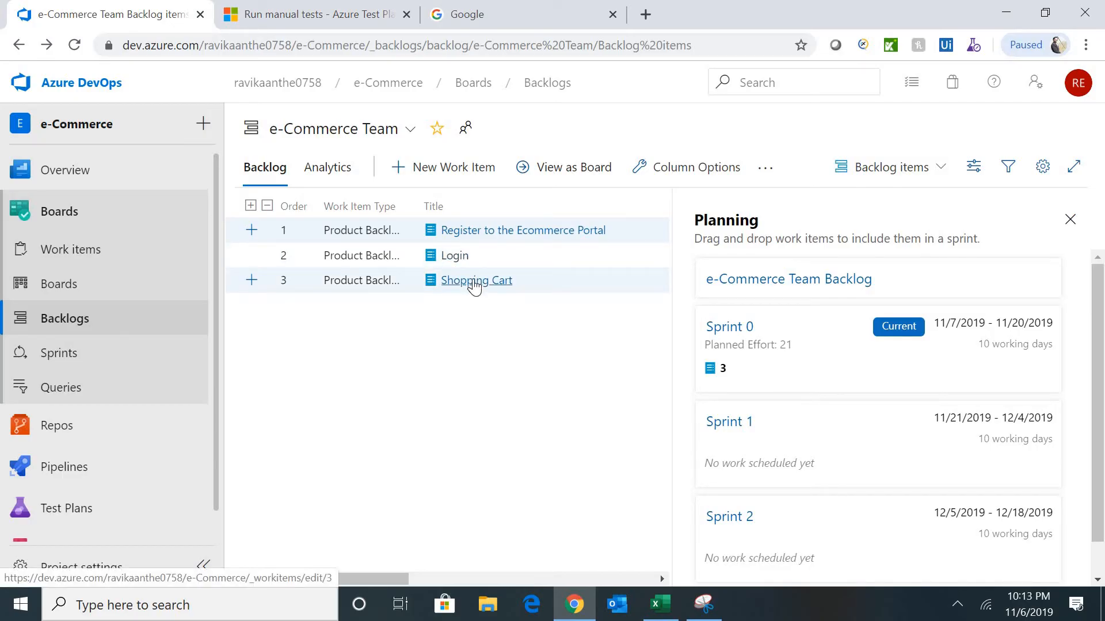
drag(474, 287, 757, 450)
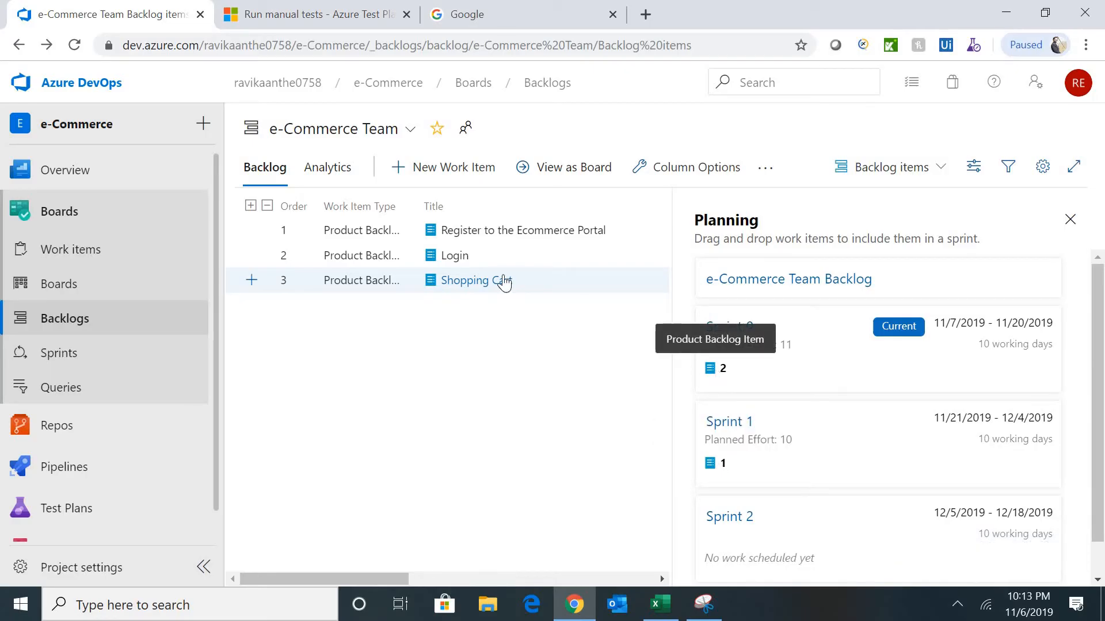
click(458, 262)
drag(459, 262, 773, 428)
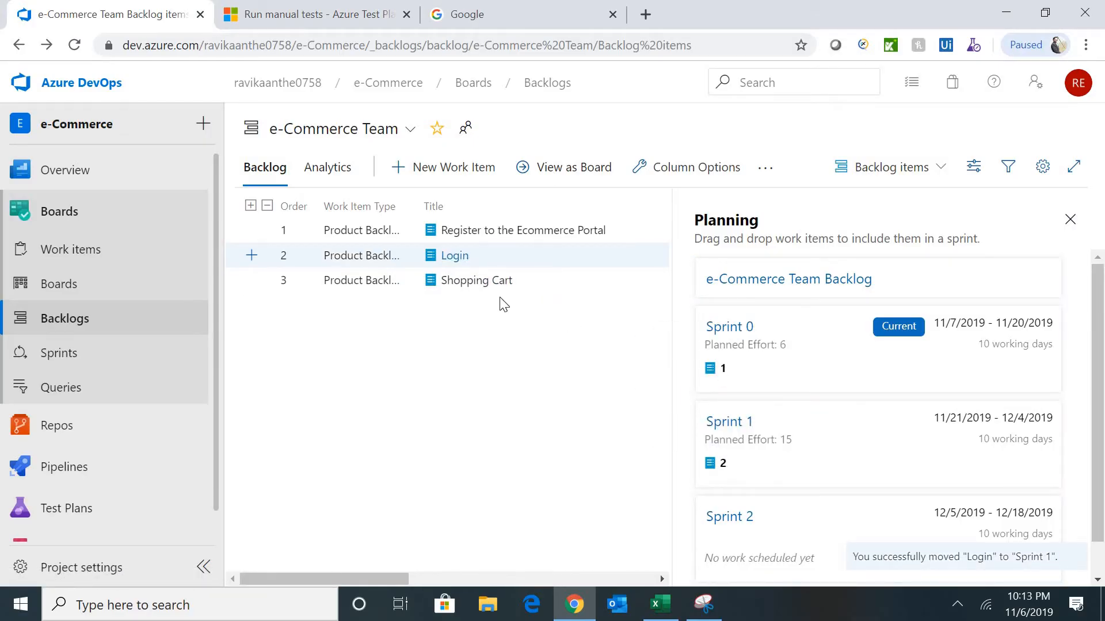
drag(469, 260, 756, 348)
drag(476, 286, 754, 349)
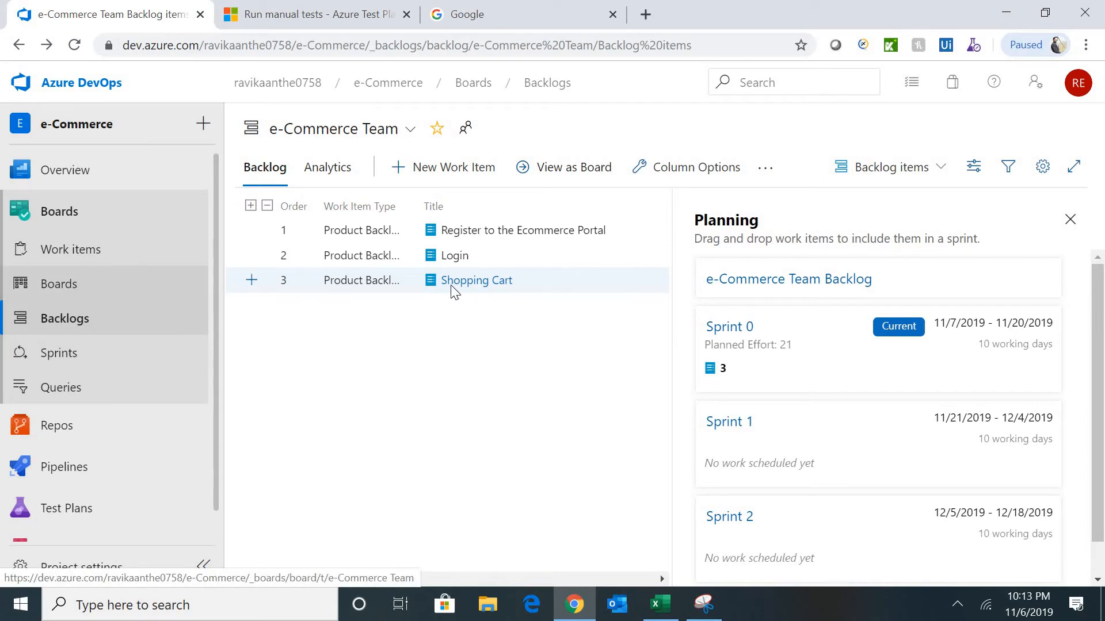
- Select the Login item and open the e-Commerce Team Kanban board with Register, Login and Shopping Cart in New
ctrl+click(407, 257)
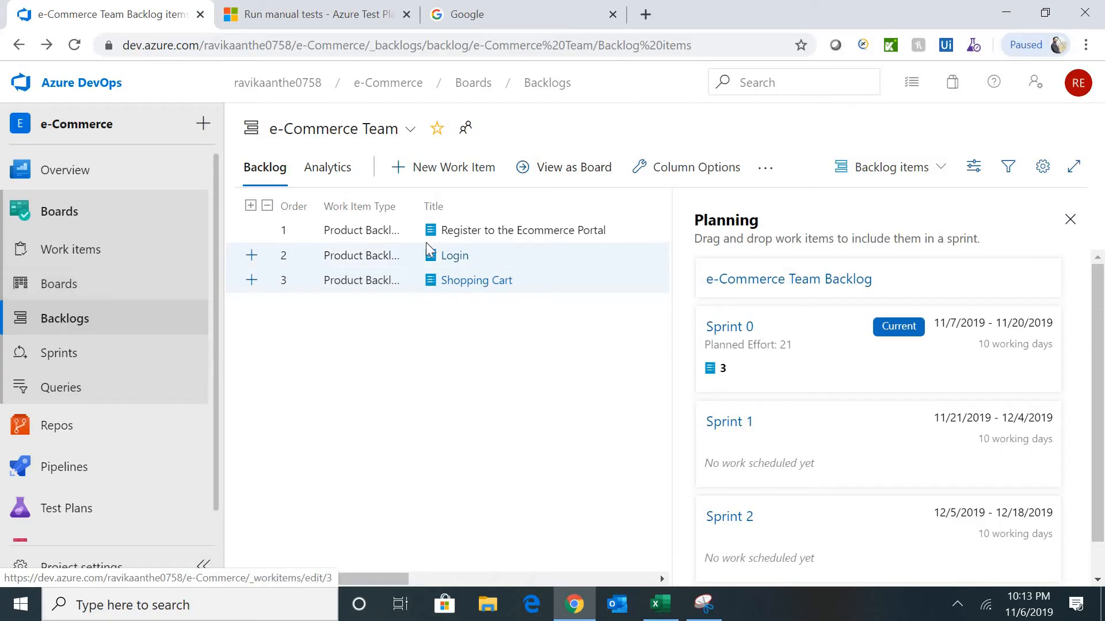
click(87, 289)
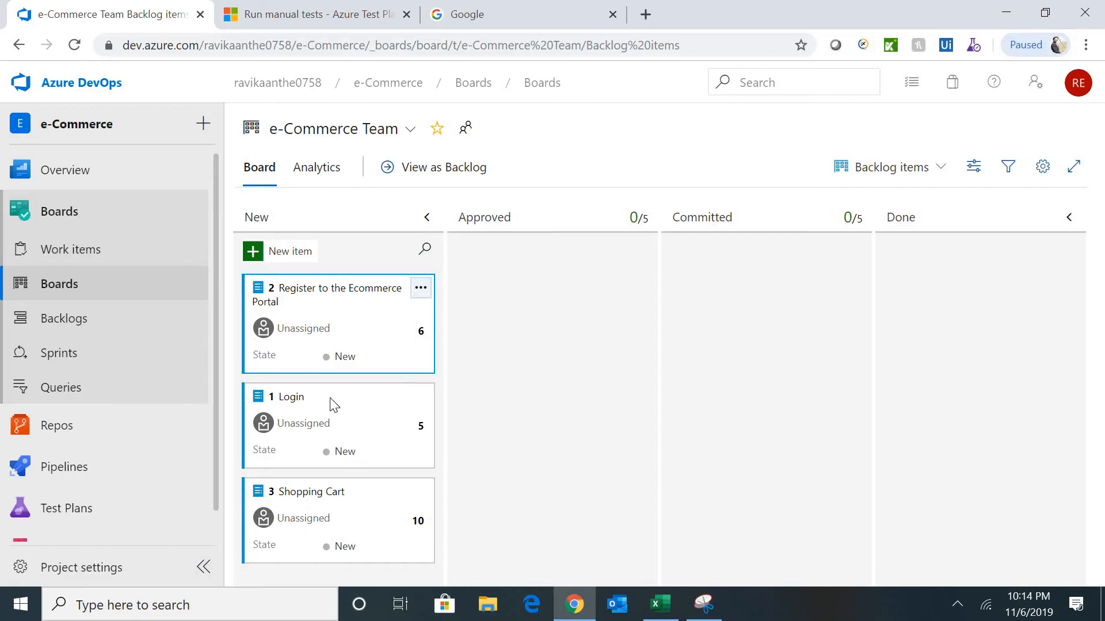
mouse_move(81, 524)
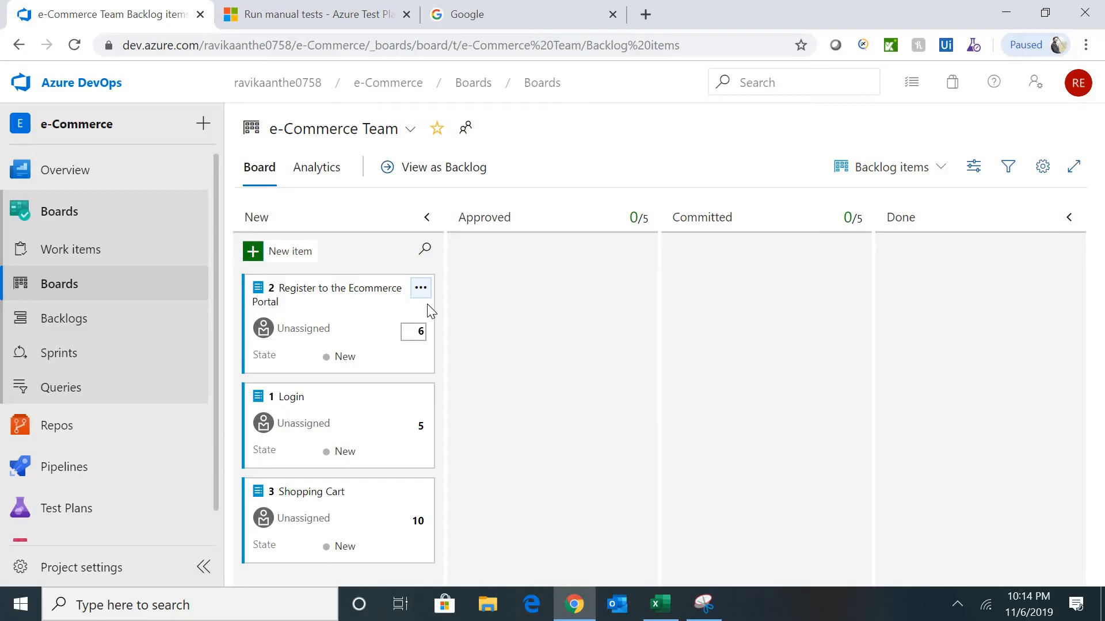
- Add a test named 'Registration' to the Register card and open its test case form
click(421, 288)
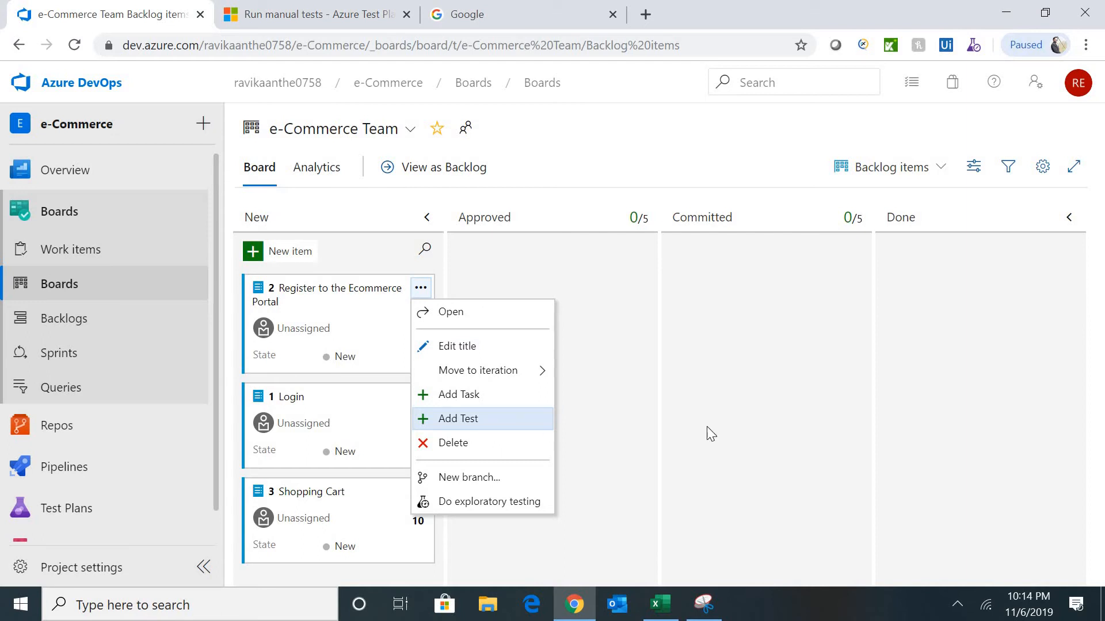
click(694, 418)
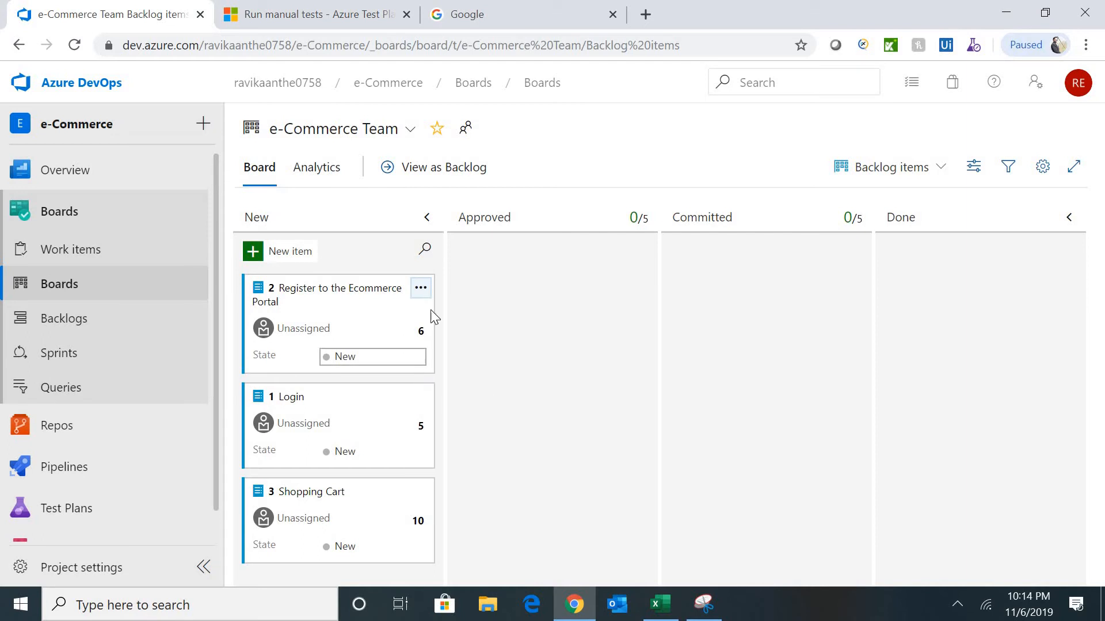
click(421, 289)
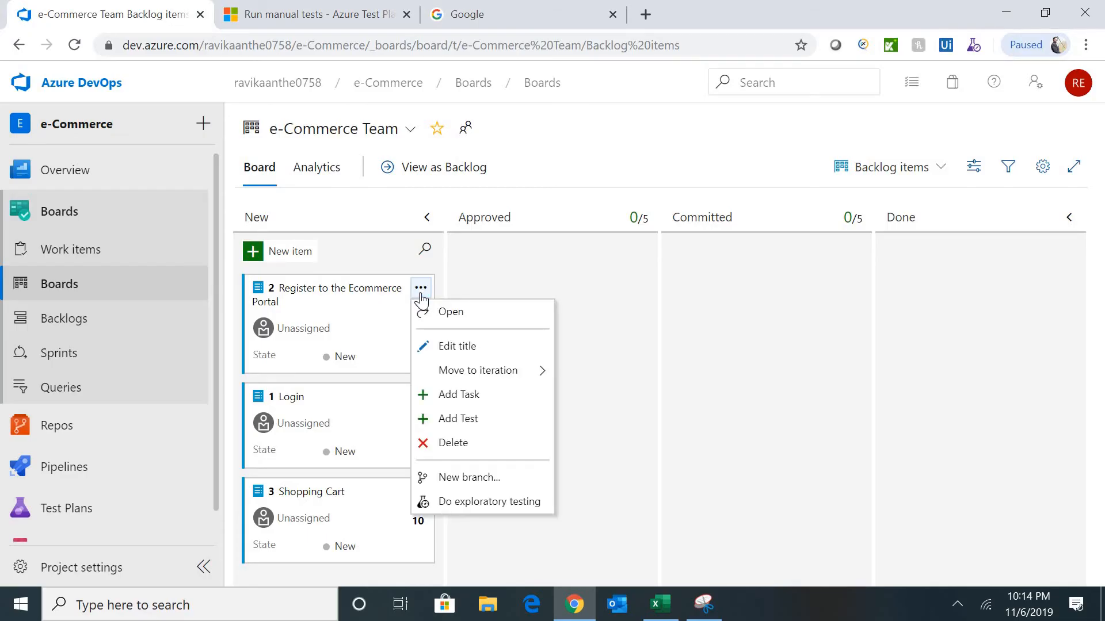
click(481, 418)
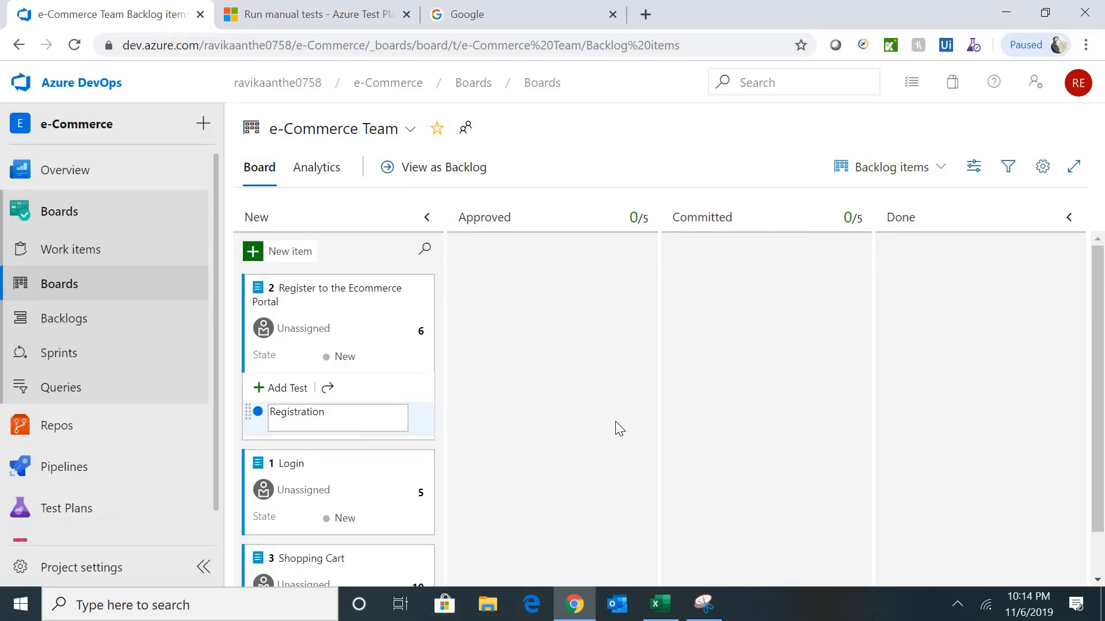
text(Registration)
key(Return)
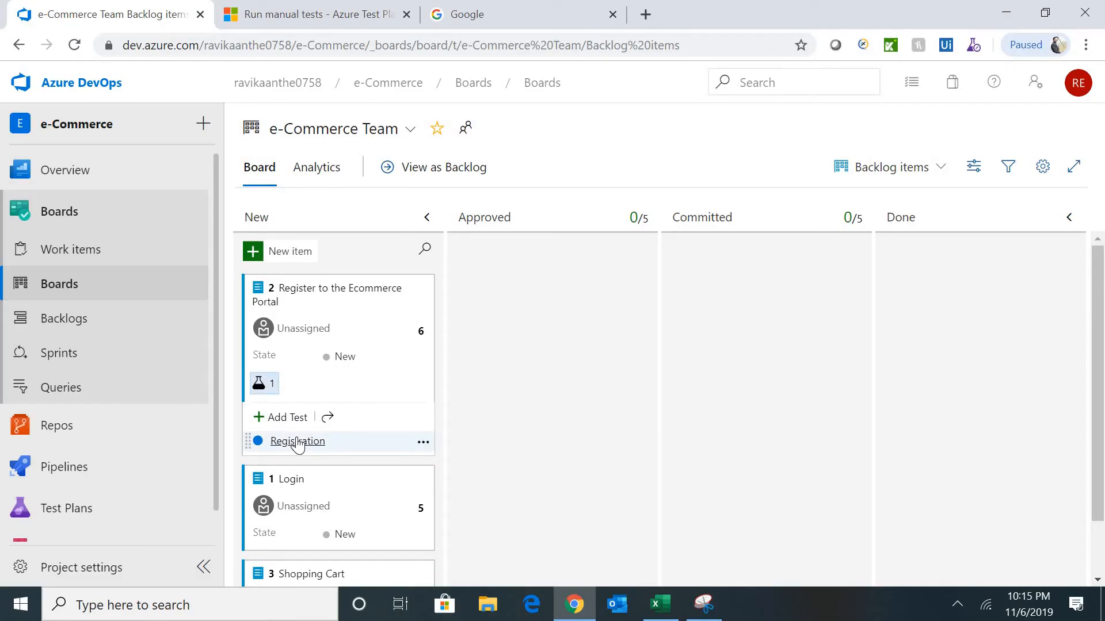
click(295, 442)
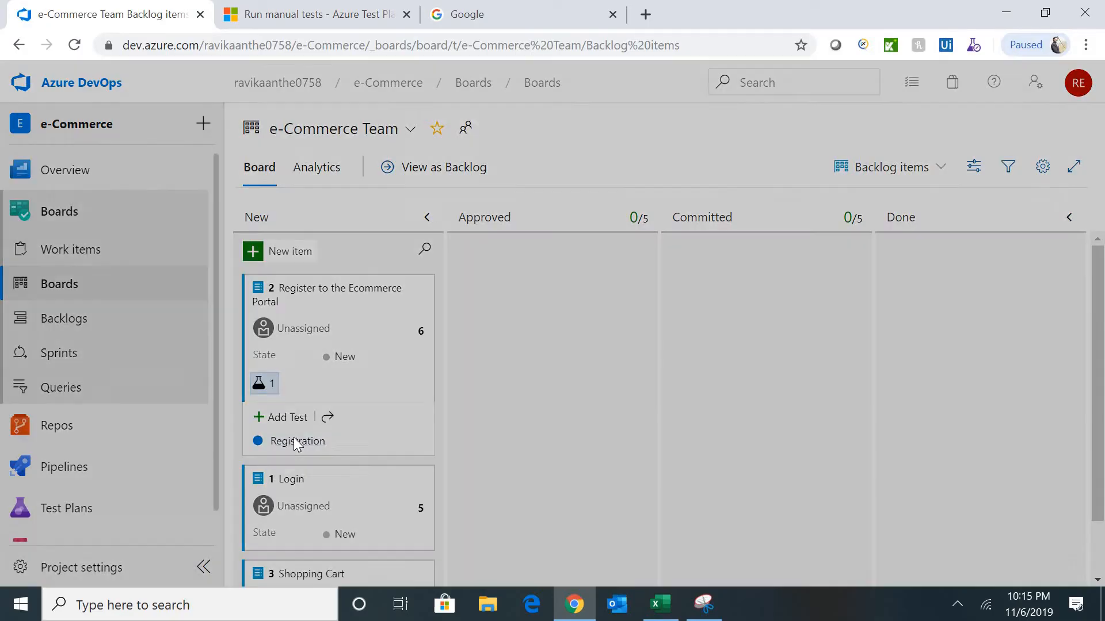
- Copy the registration test case title from cell D7 of the Excel workbook
click(662, 604)
key(Left)
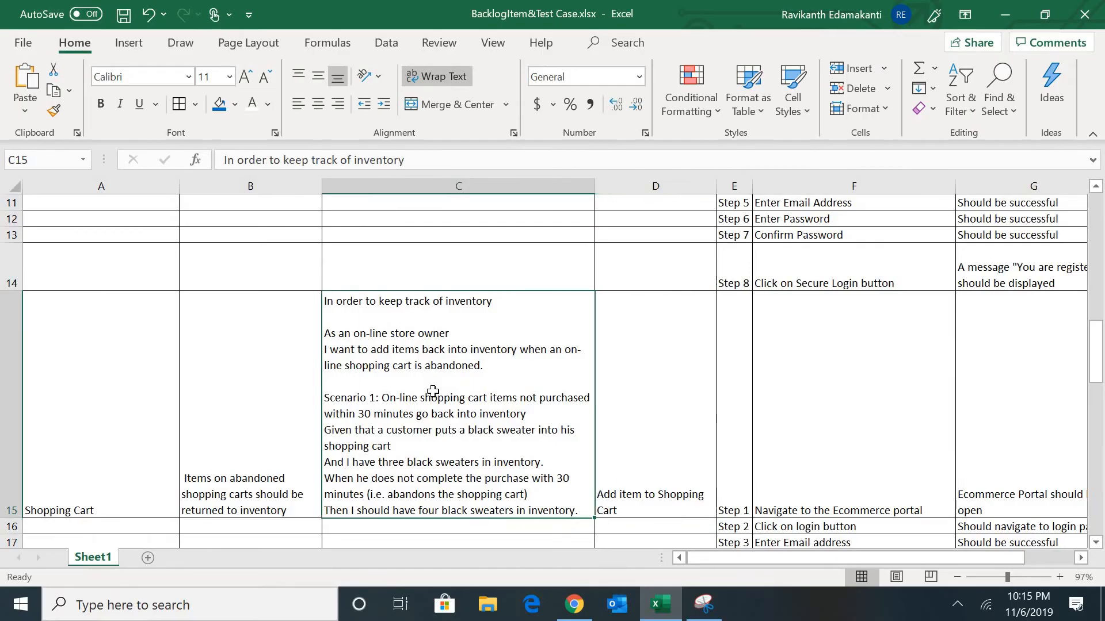
key(Up)
key(Up)
key(Up)
key(Up)
key(Up)
key(Up)
key(Up)
key(Up)
key(Up)
key(Up)
key(Up)
key(Up)
key(Up)
key(Up)
key(Down)
key(Down)
key(Down)
key(Down)
key(Down)
key(Down)
key(Down)
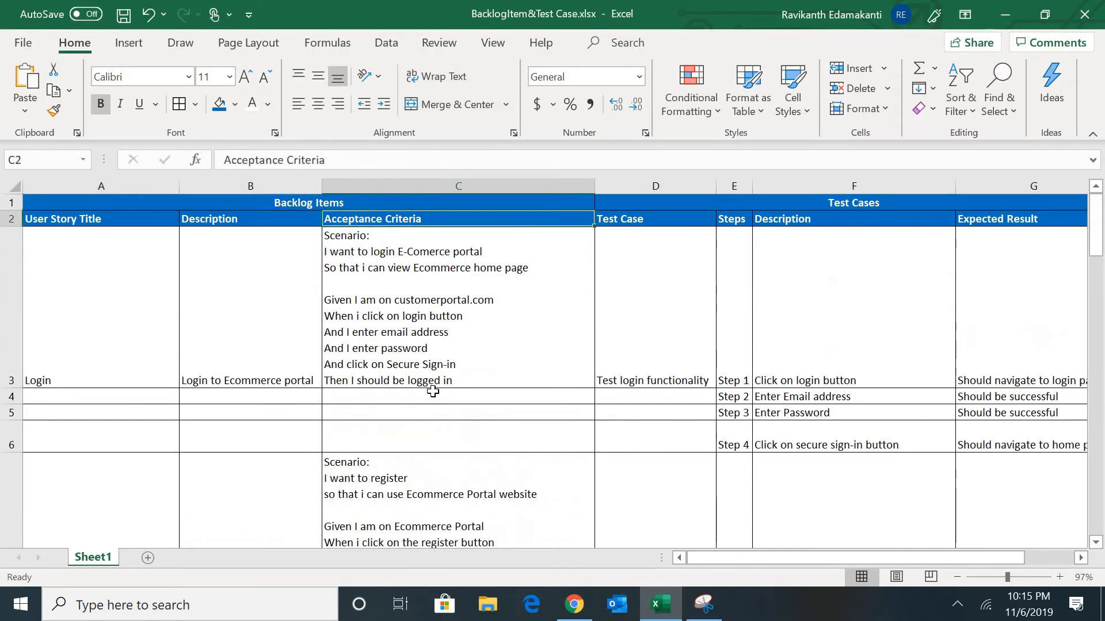
key(Up)
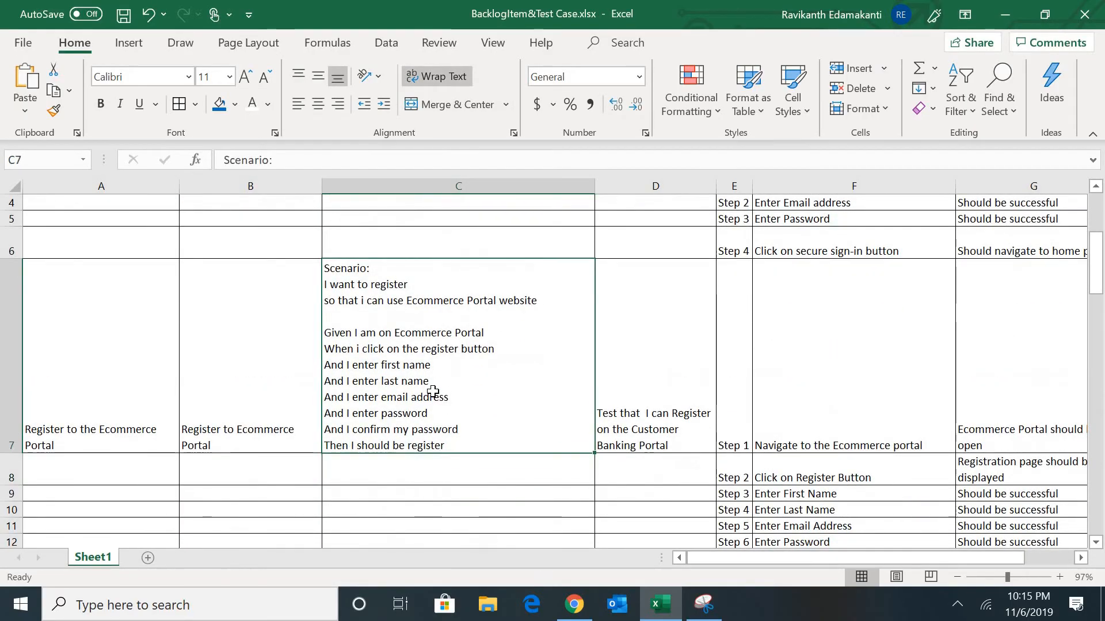
key(Right)
key(Left)
key(Right)
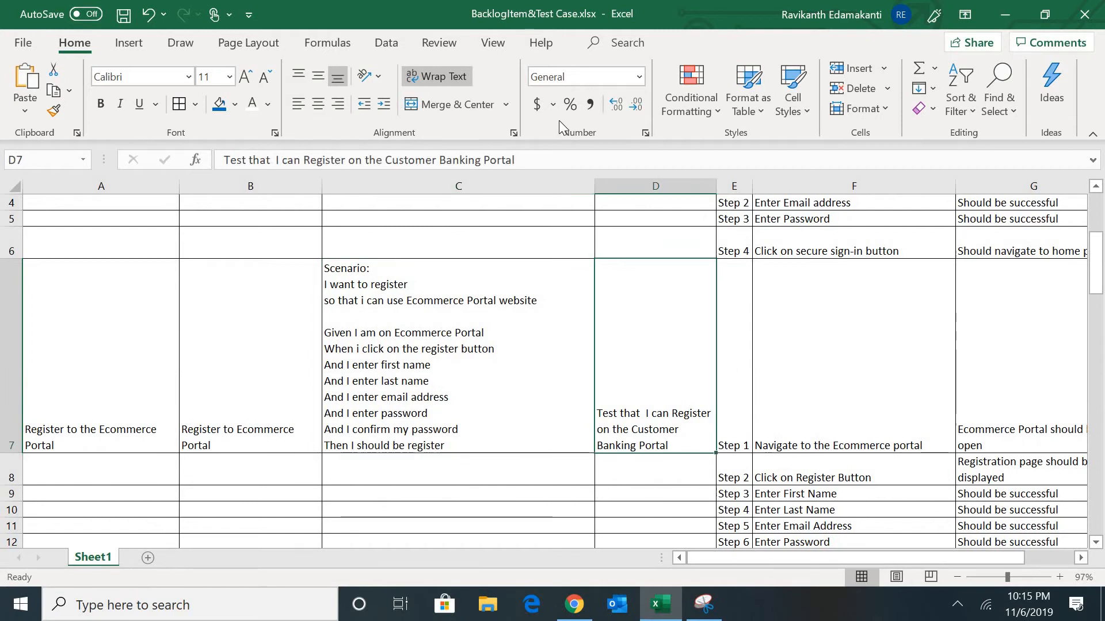
drag(541, 156, 76, 185)
key(ctrl+c)
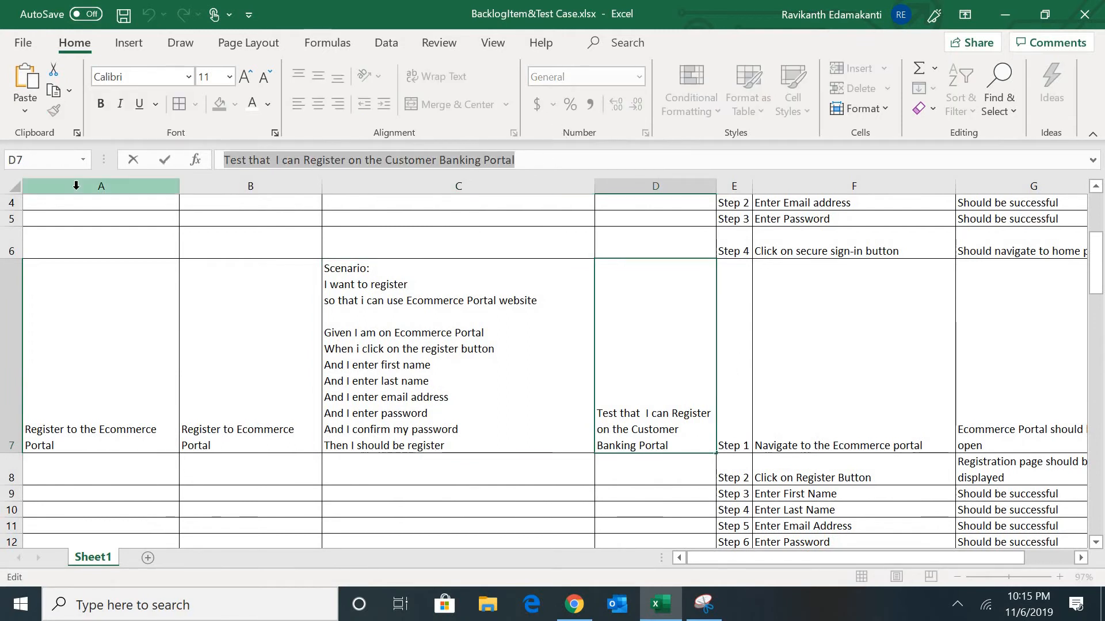
key(Tab)
- Replace the title 'Registration' with 'Test that I can Register on the Customer Banking Portal'
key(alt+Tab)
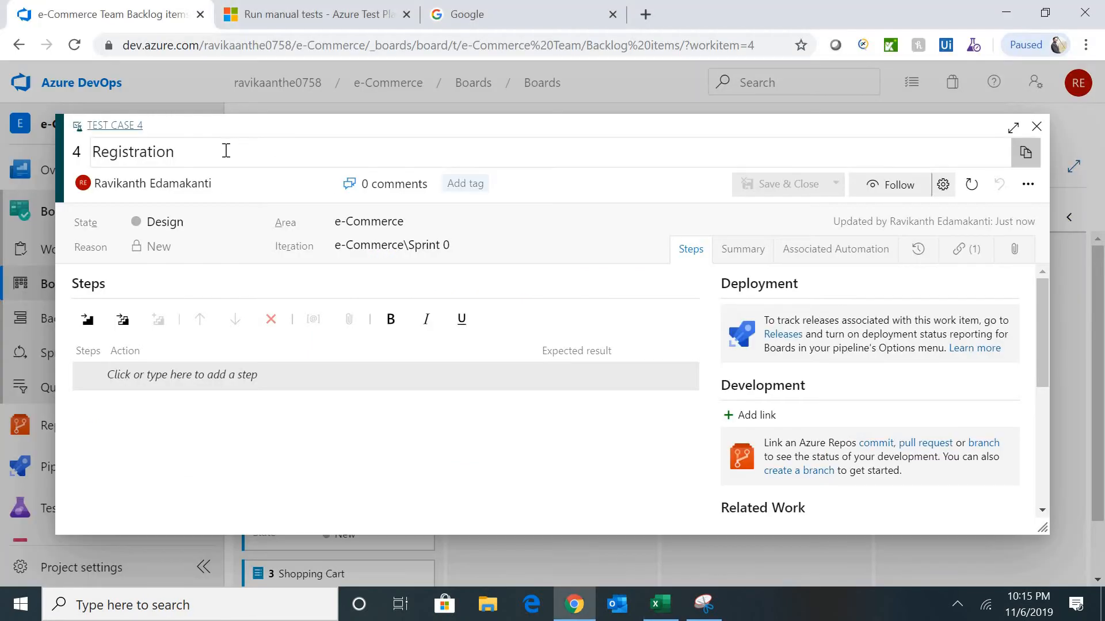
click(226, 151)
key(ctrl+a)
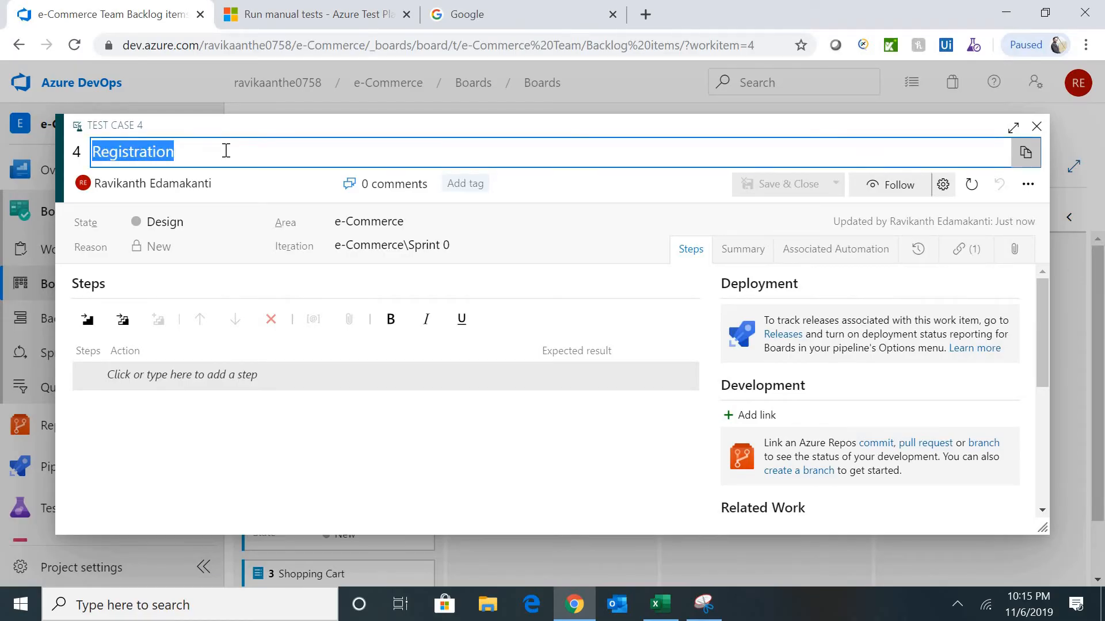
key(alt+Tab)
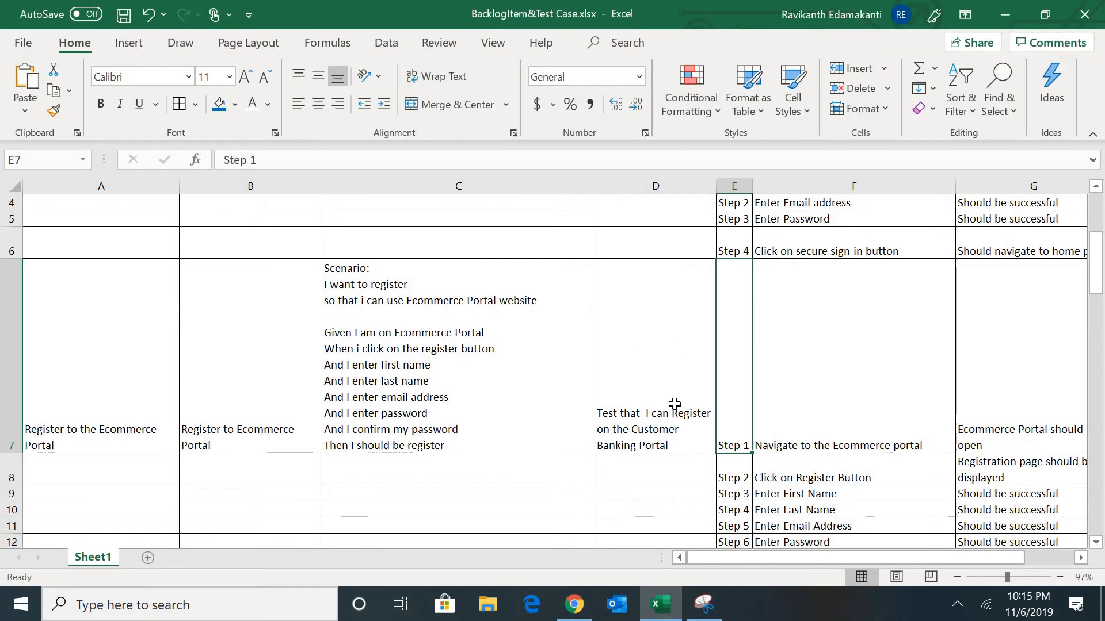
click(636, 403)
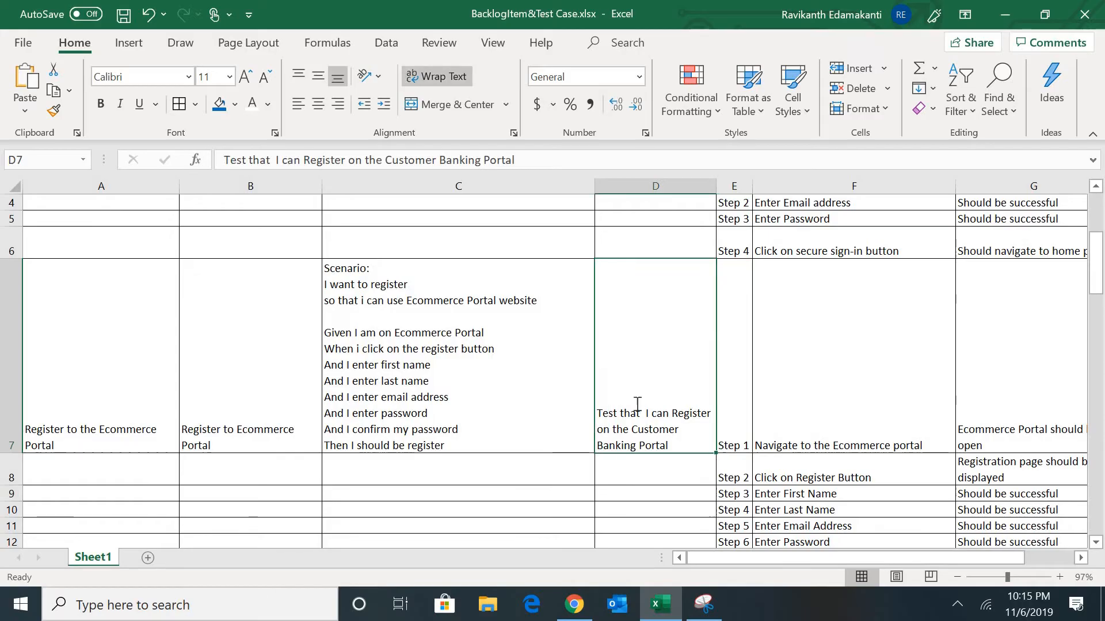
key(alt+Tab)
key(ctrl+v)
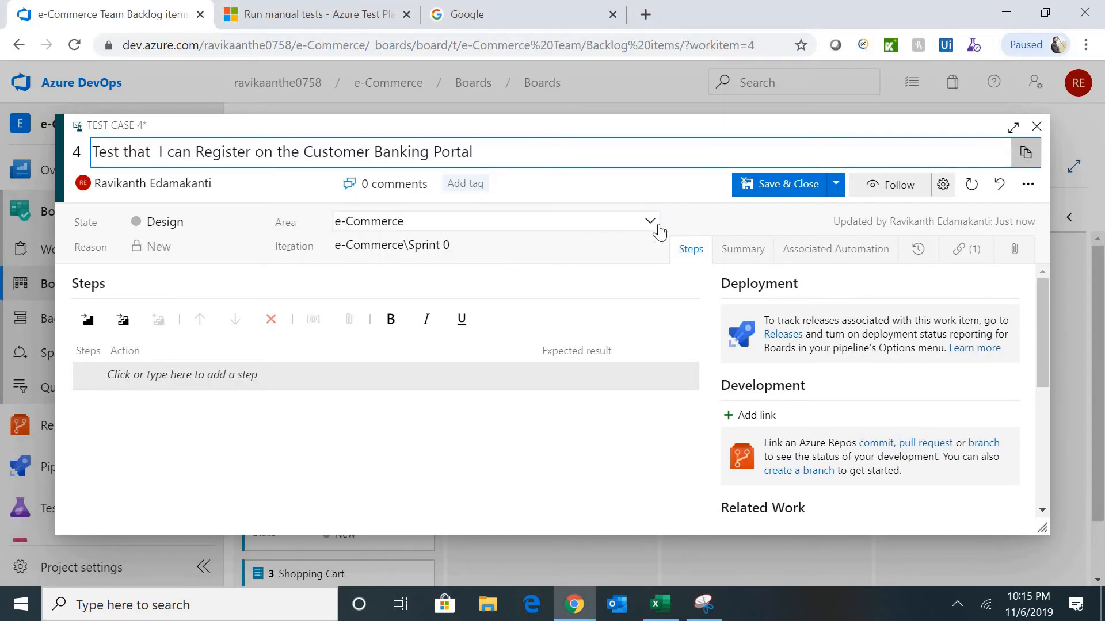
- Add step 1 'Navigate to the Ecommerce portal' with its expected result from G7
click(199, 376)
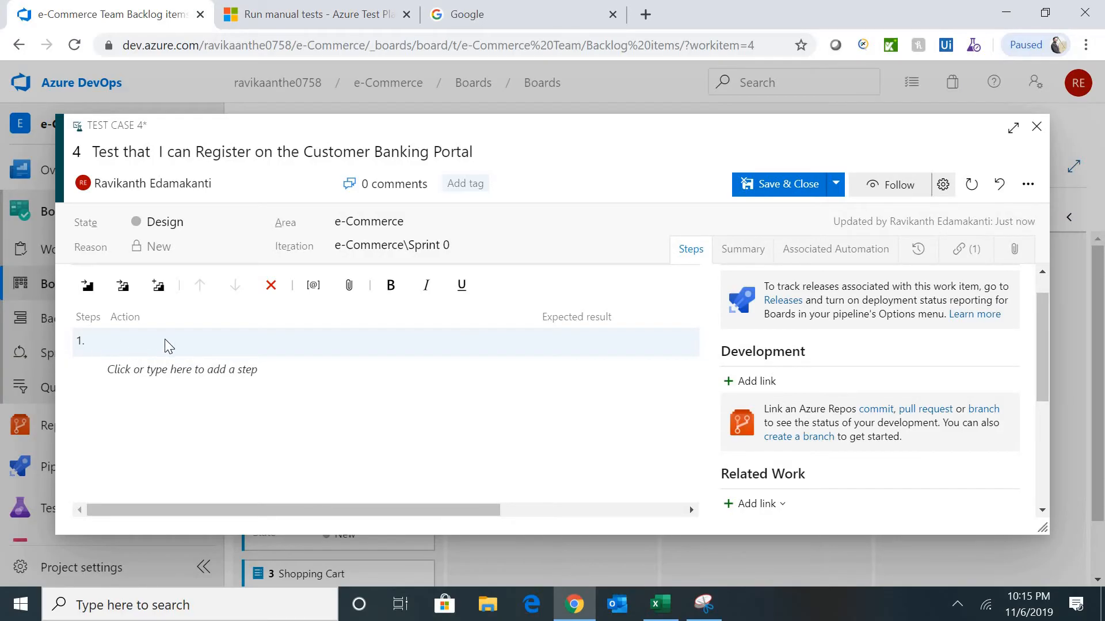
key(alt+Tab)
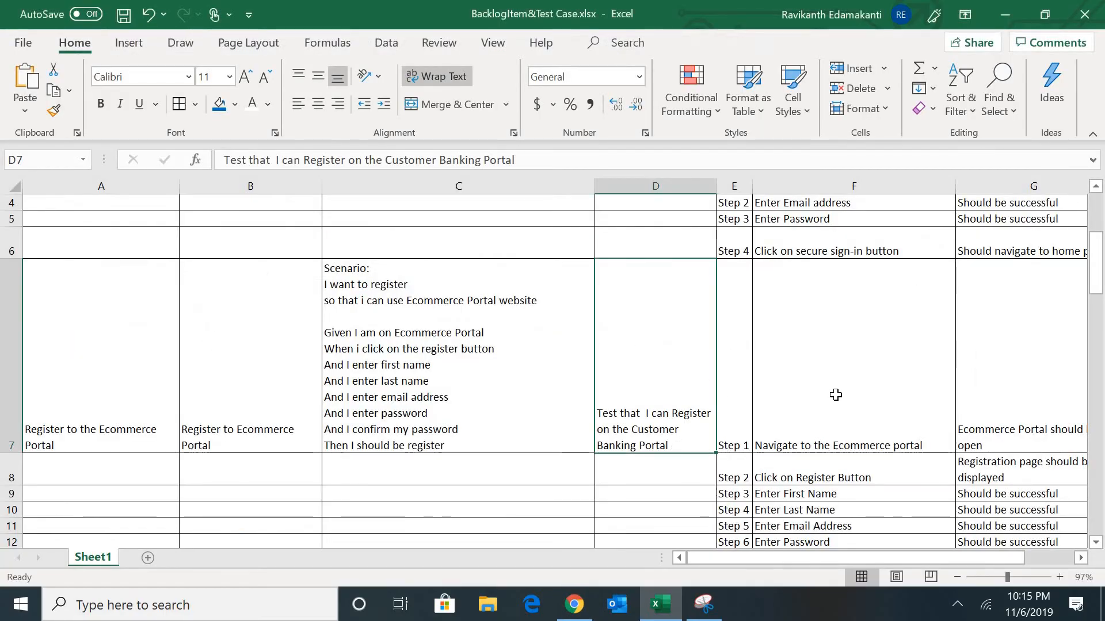
click(842, 394)
drag(403, 160, 141, 180)
key(ctrl+c)
key(Tab)
key(alt+Tab)
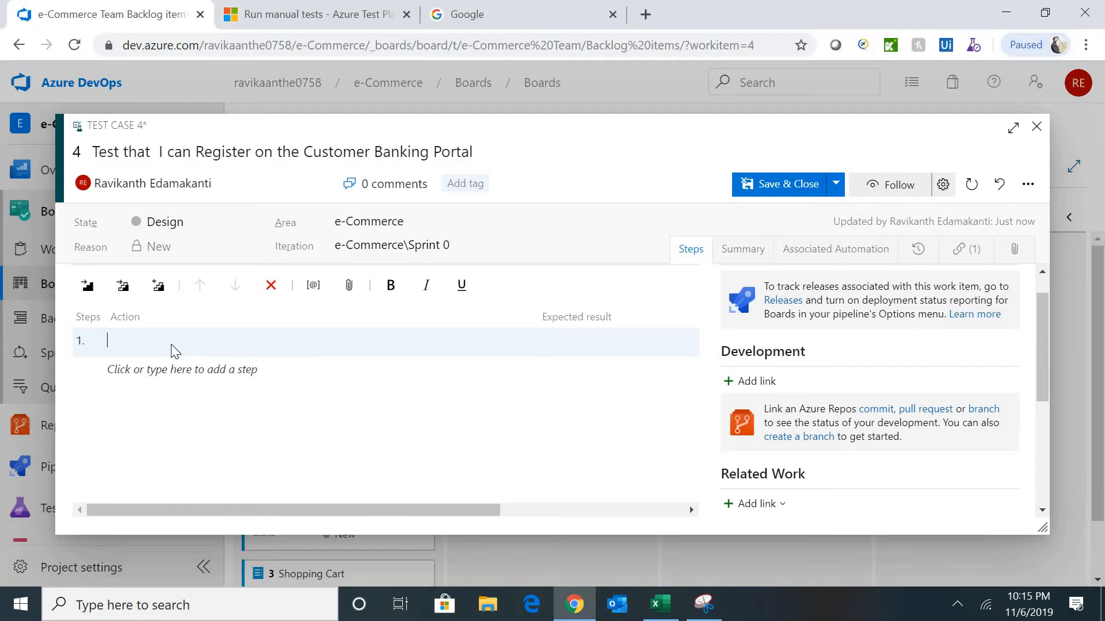
key(ctrl+v)
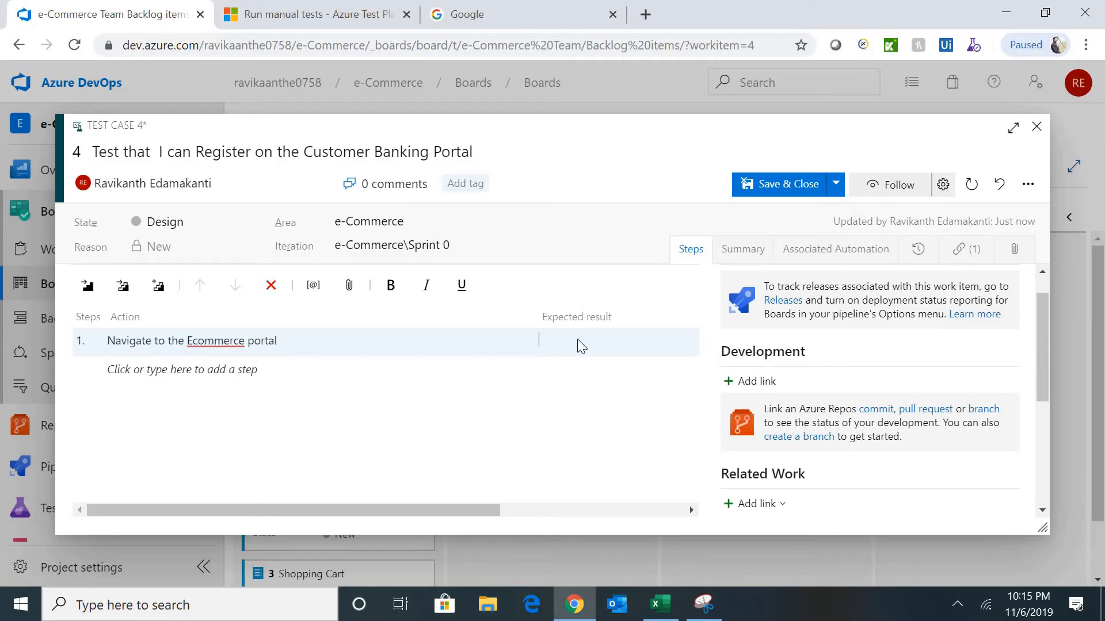
key(alt+Tab)
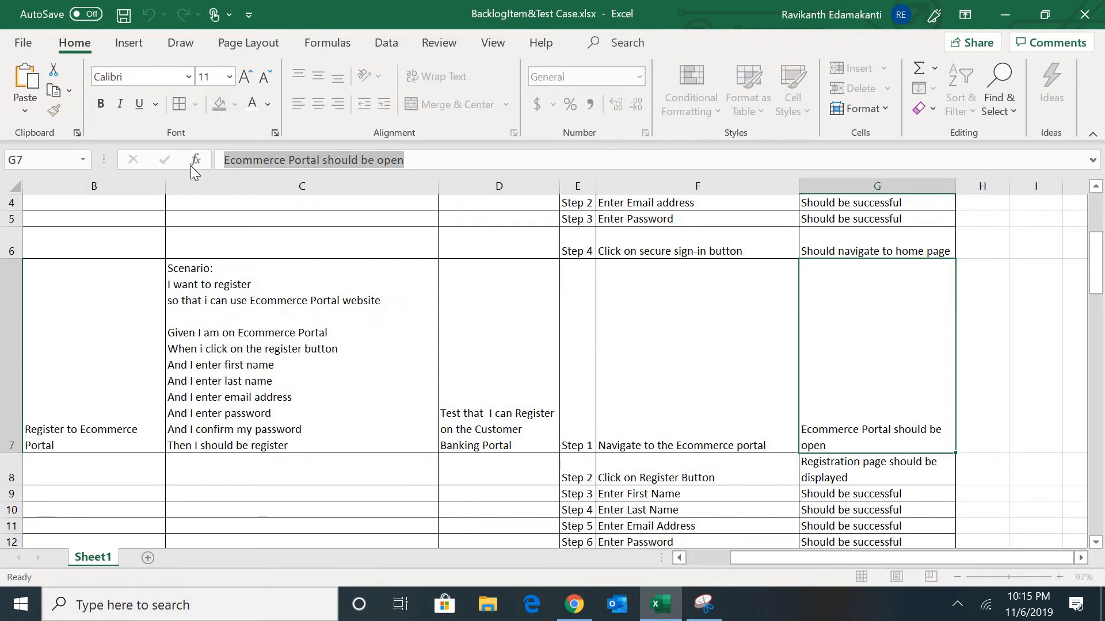
key(Tab)
key(alt+Tab)
key(ctrl+v)
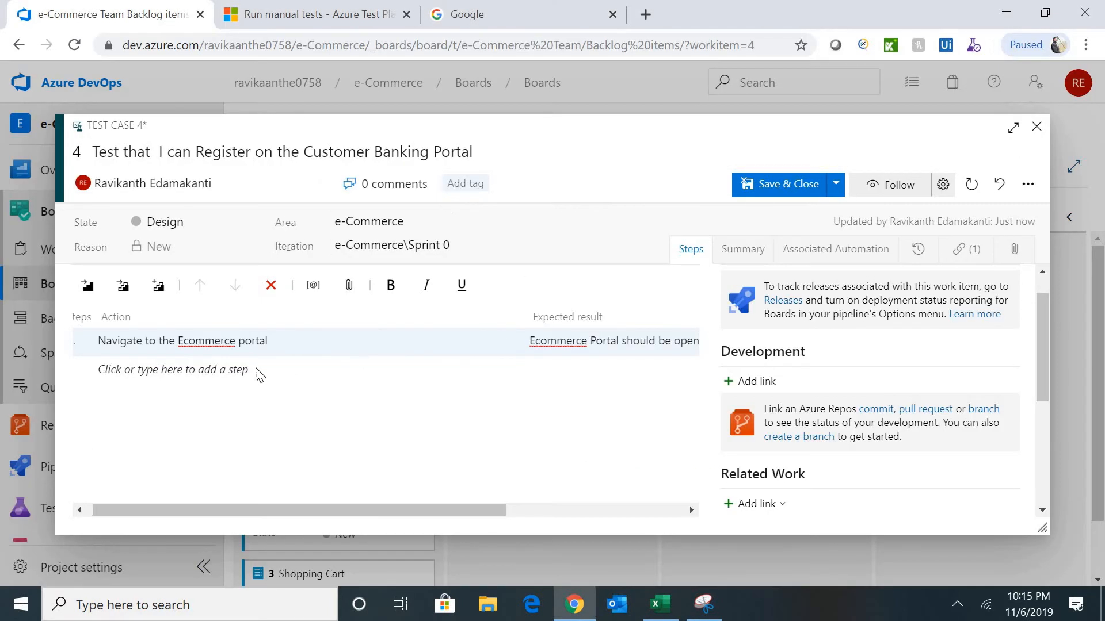
- Add step 2 'Click on Register Button' with its expected result from G8
click(160, 374)
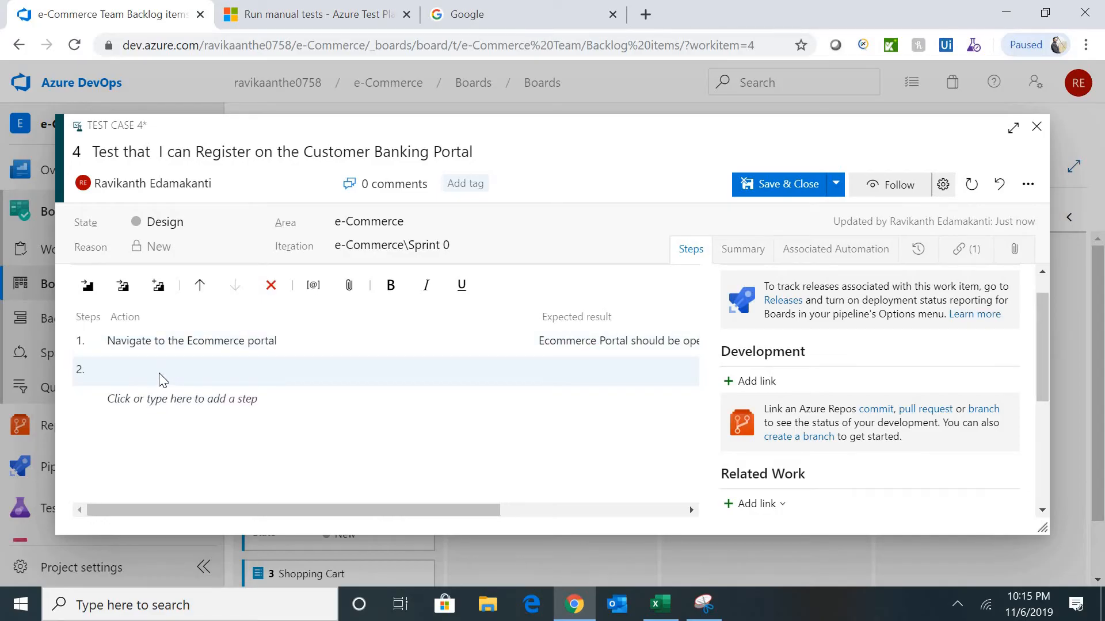
key(alt+Tab)
click(660, 476)
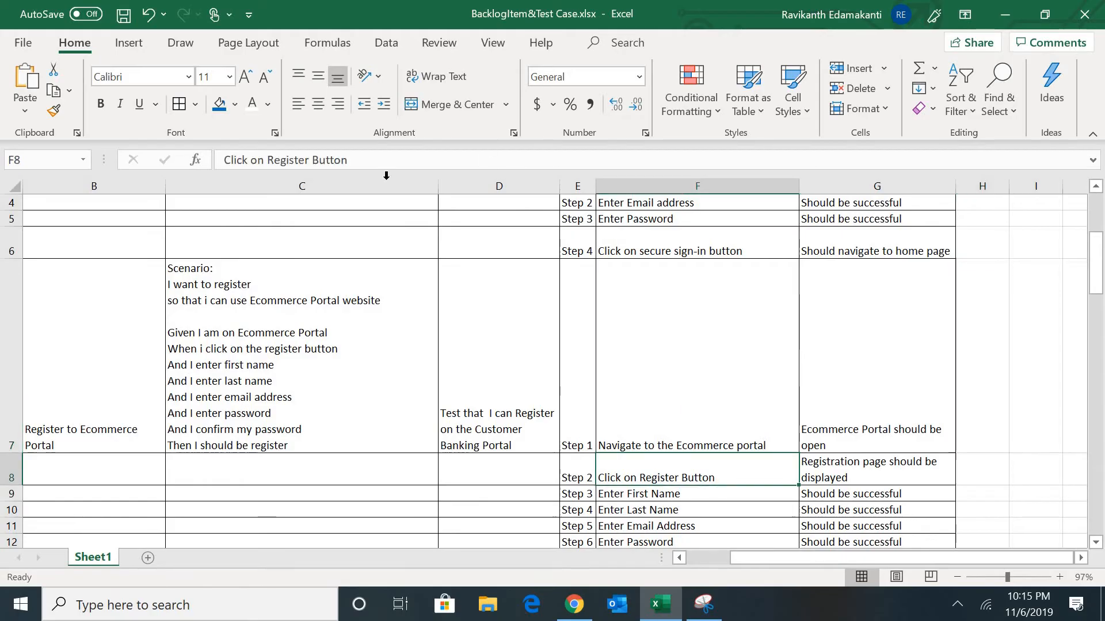
drag(361, 166, 147, 157)
key(Tab)
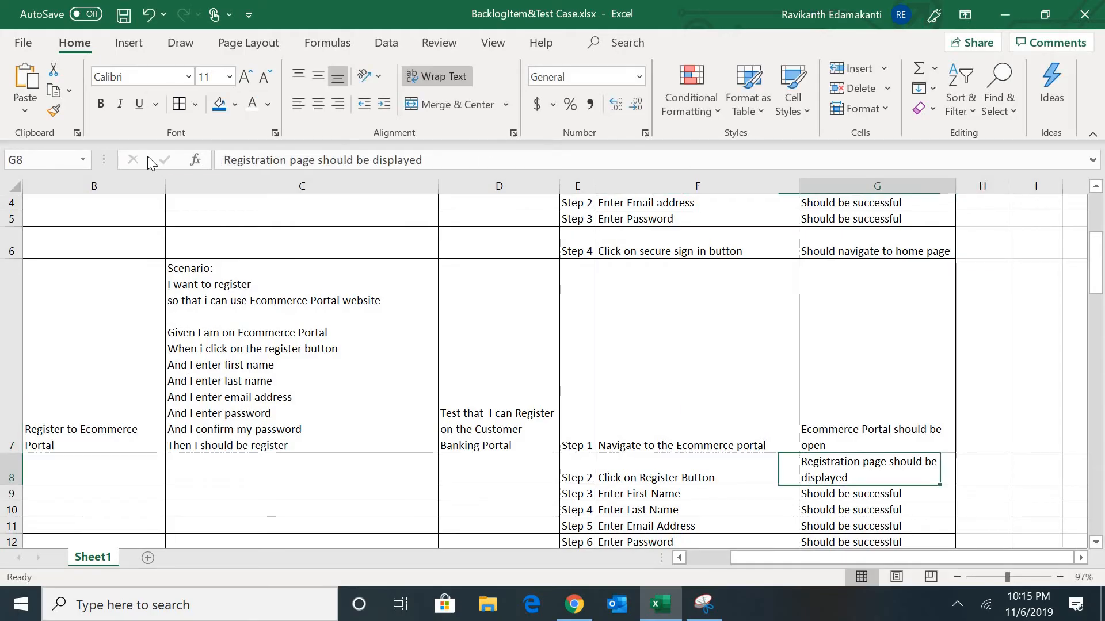
key(alt+Tab)
key(ctrl+v)
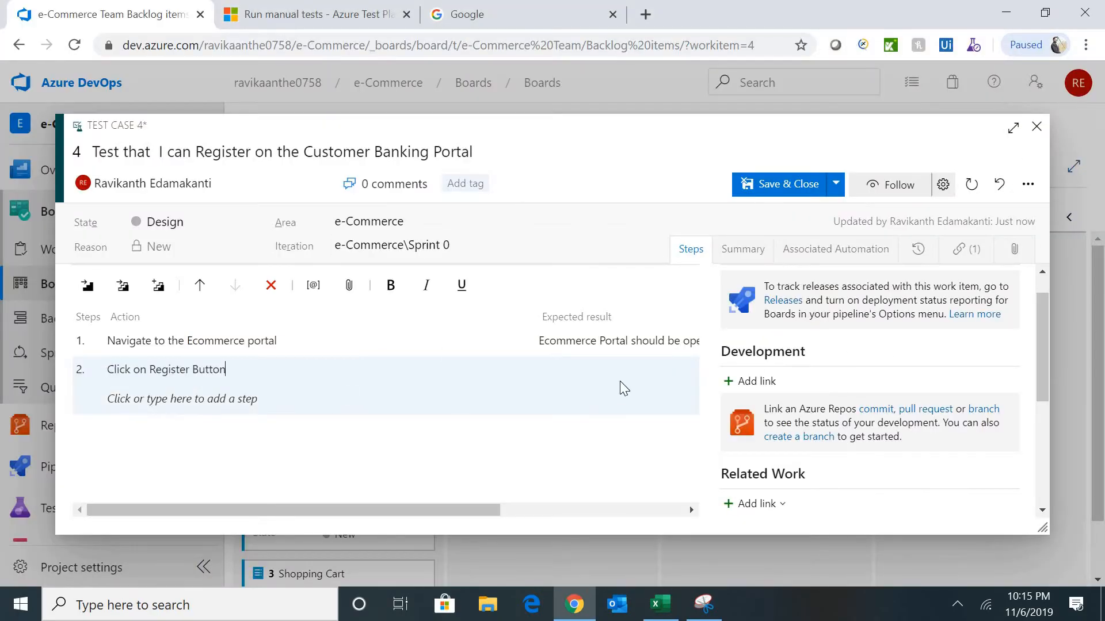
click(577, 369)
key(alt+Tab)
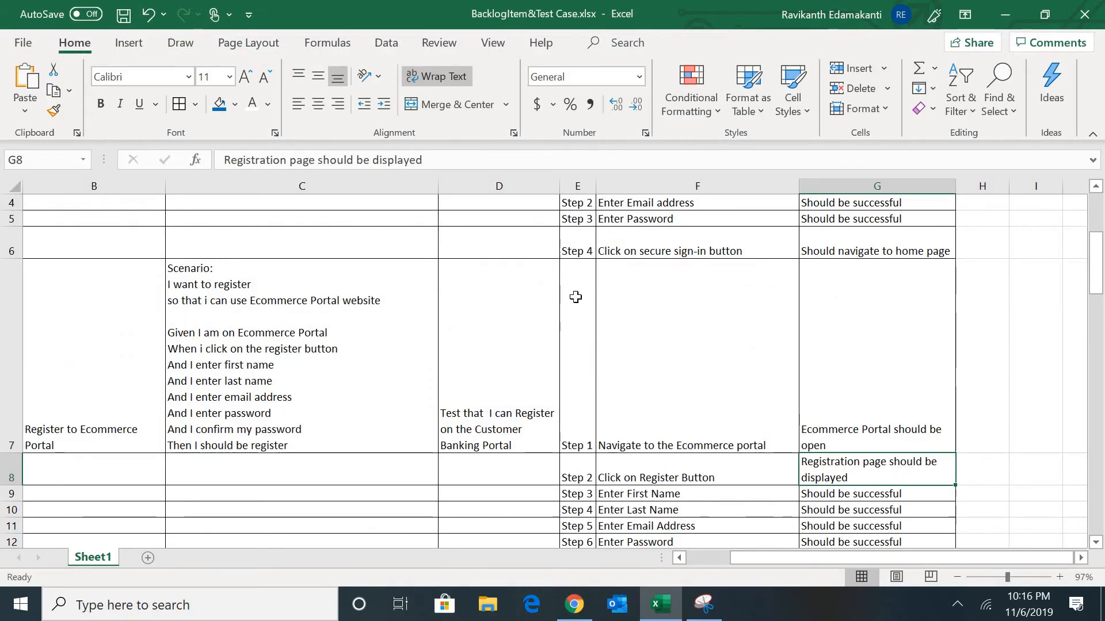
drag(436, 162, 183, 158)
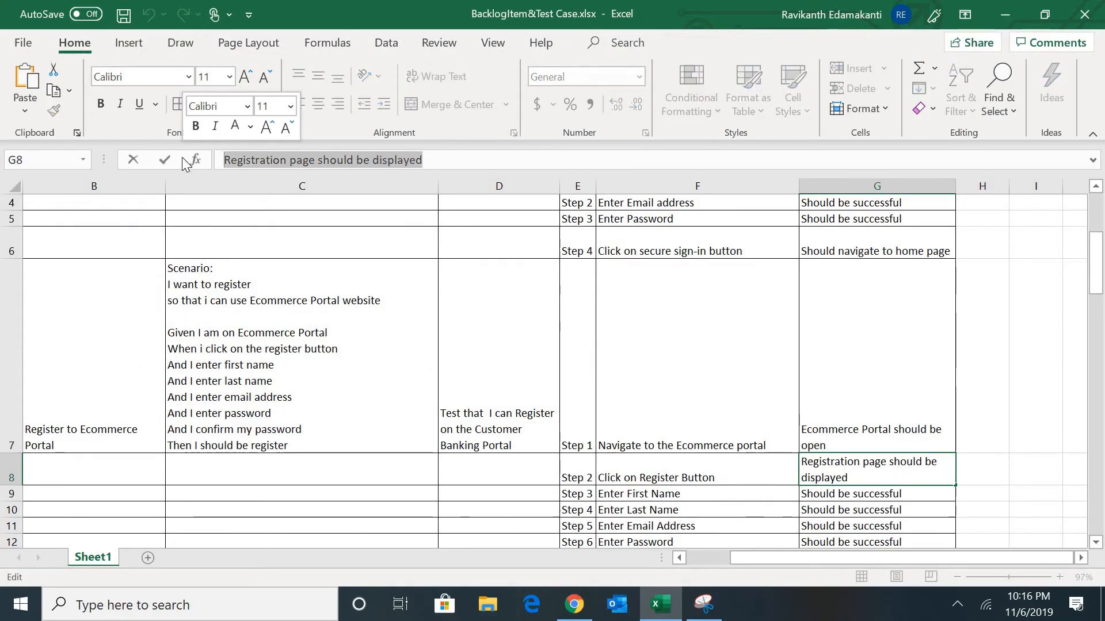
key(alt+Tab)
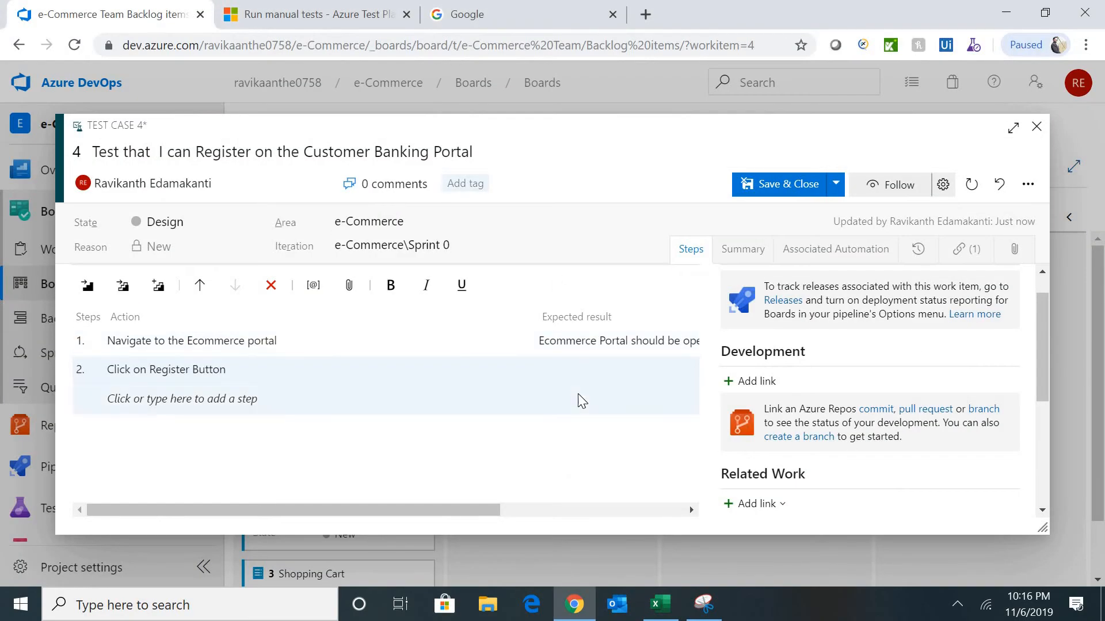
key(ctrl+v)
- Add step 3 'Enter First Name' with its expected result from G9
click(183, 401)
key(alt+Tab)
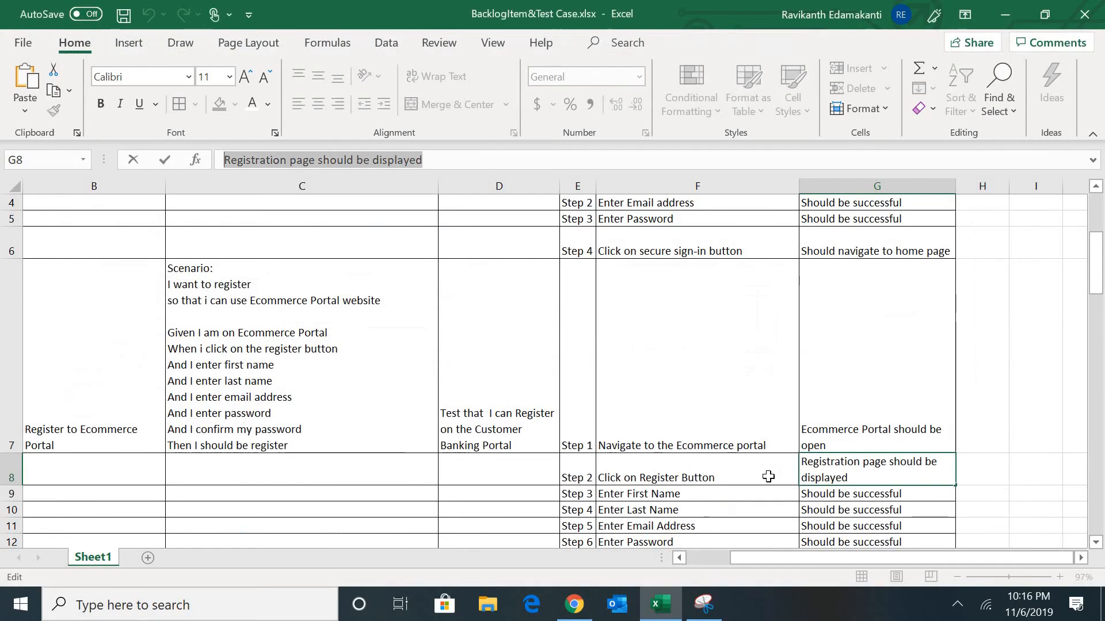
click(690, 497)
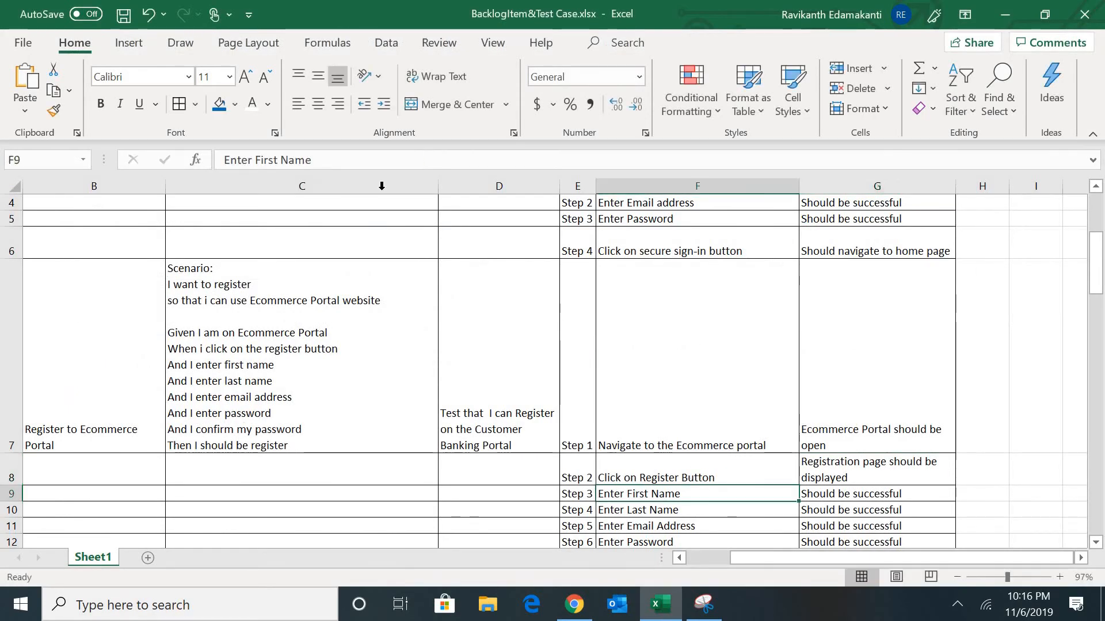
drag(322, 161, 137, 161)
key(ctrl+c)
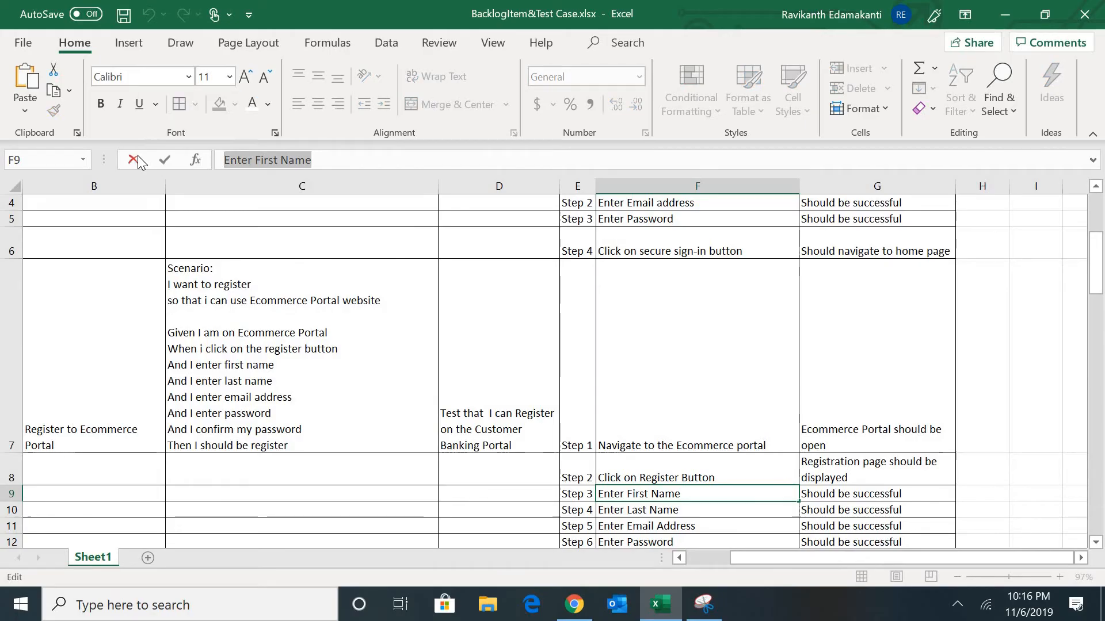
key(Tab)
key(alt+Tab)
key(ctrl+v)
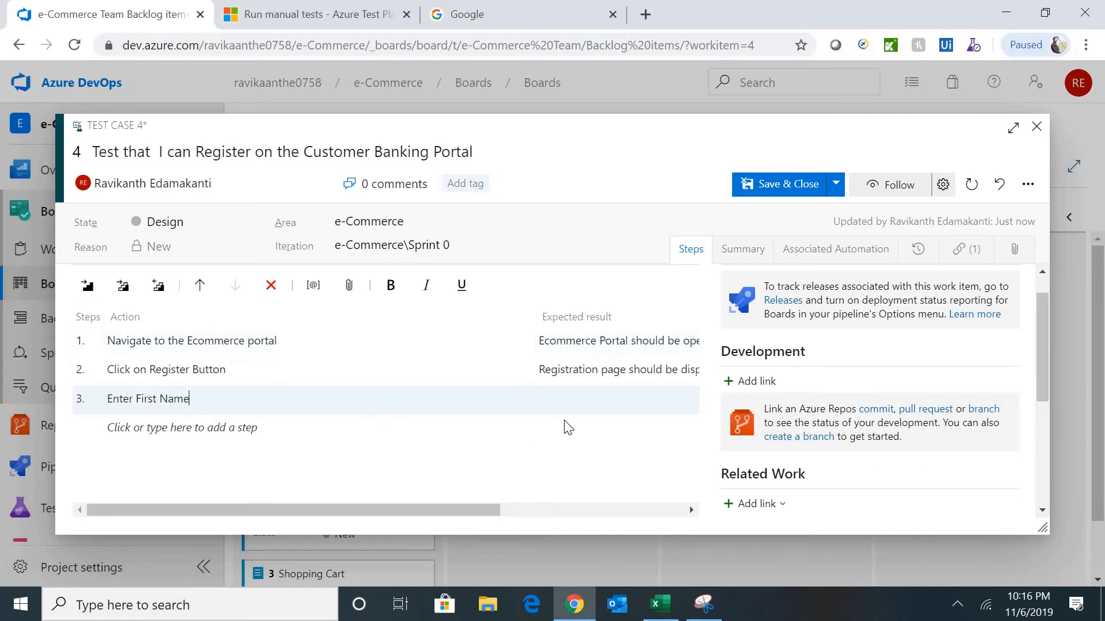
key(alt+Tab)
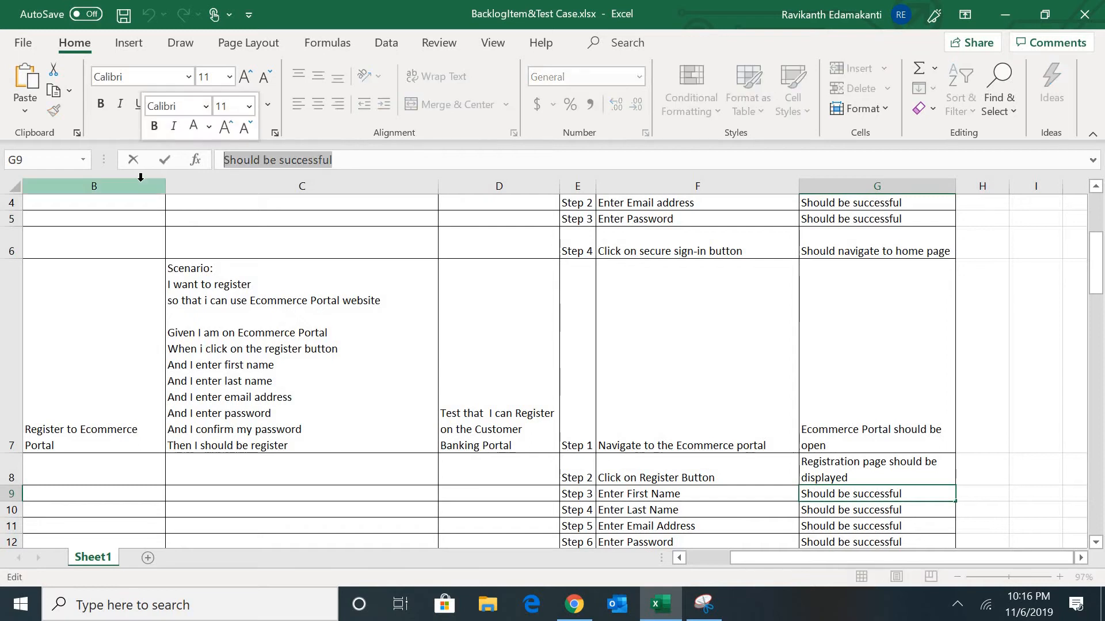
key(Tab)
key(alt+Tab)
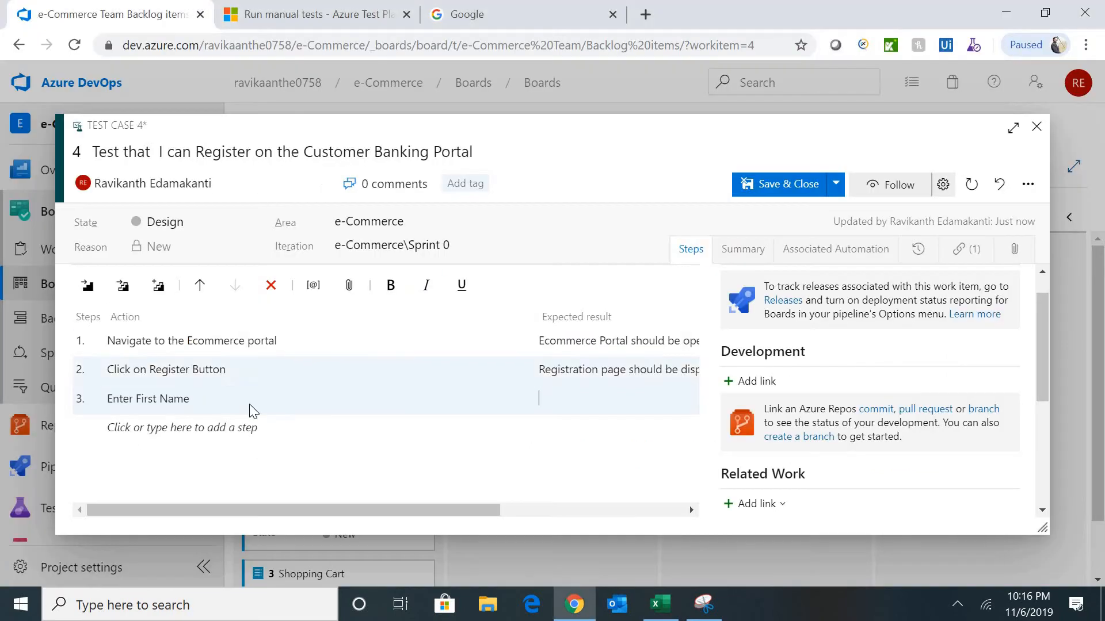
key(ctrl+v)
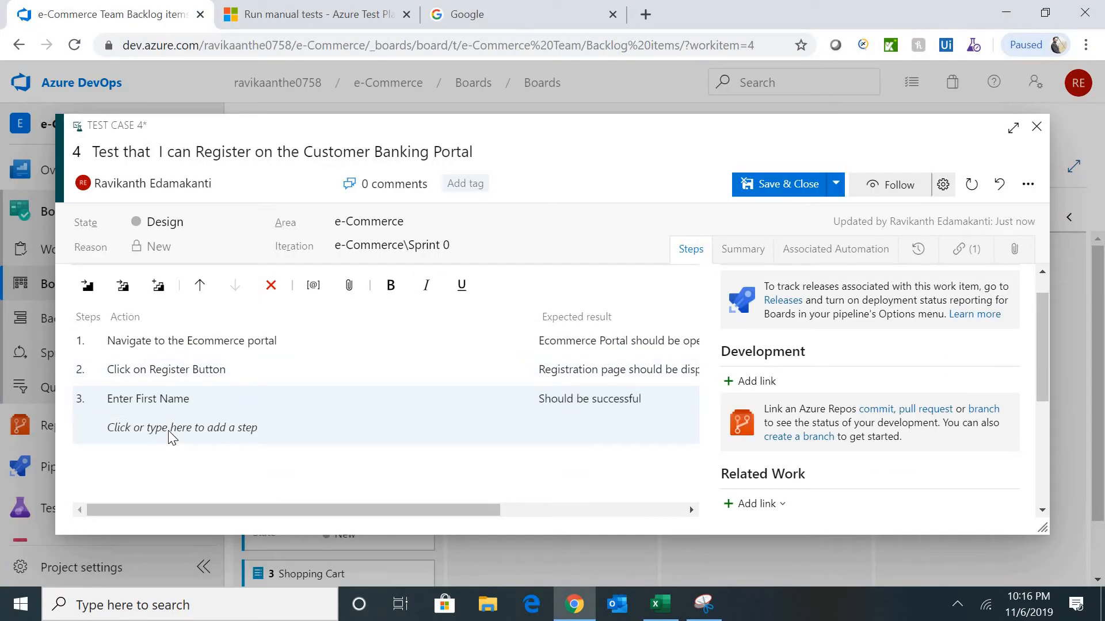
- Add step 4 'Enter Last Name' with expected result 'Should be successful'
key(alt+Tab)
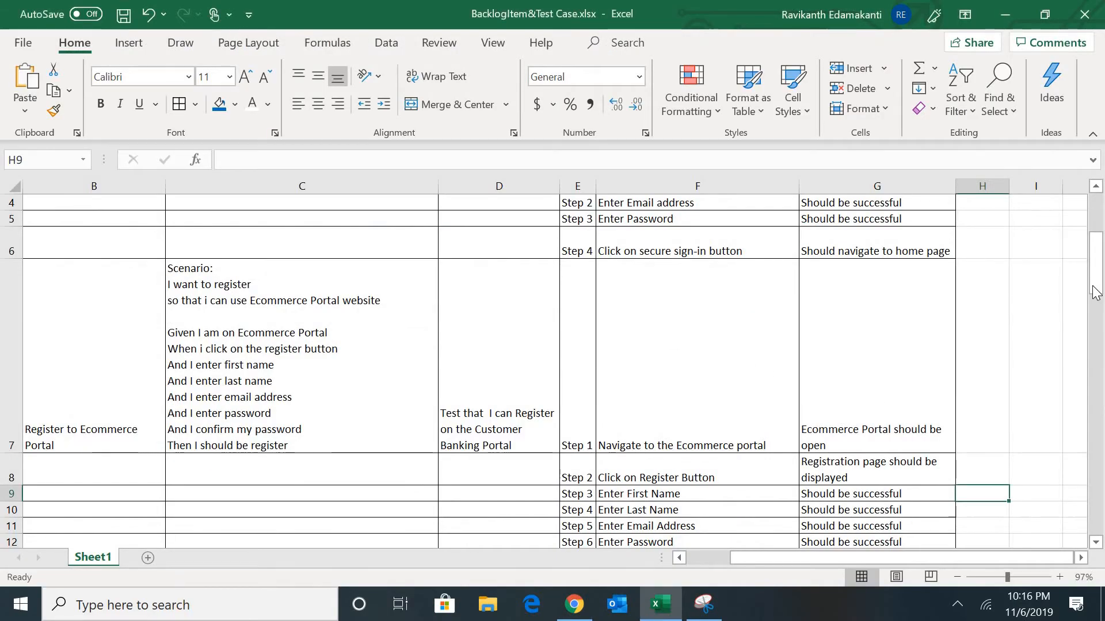
drag(1097, 298, 1098, 350)
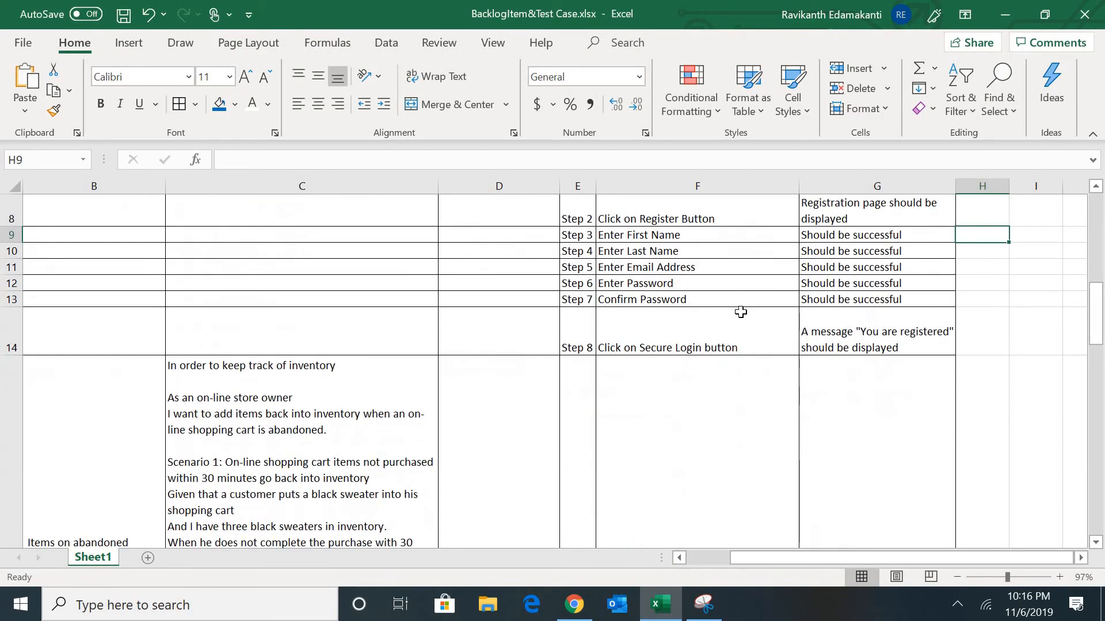
click(691, 252)
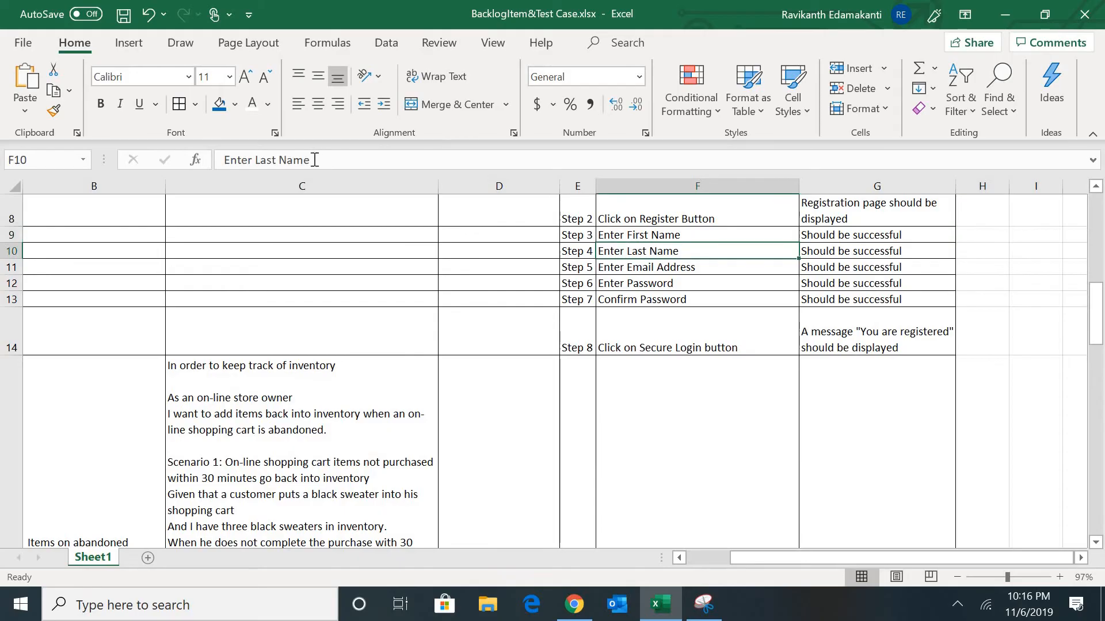
drag(315, 160, 153, 171)
key(Tab)
key(alt+Tab)
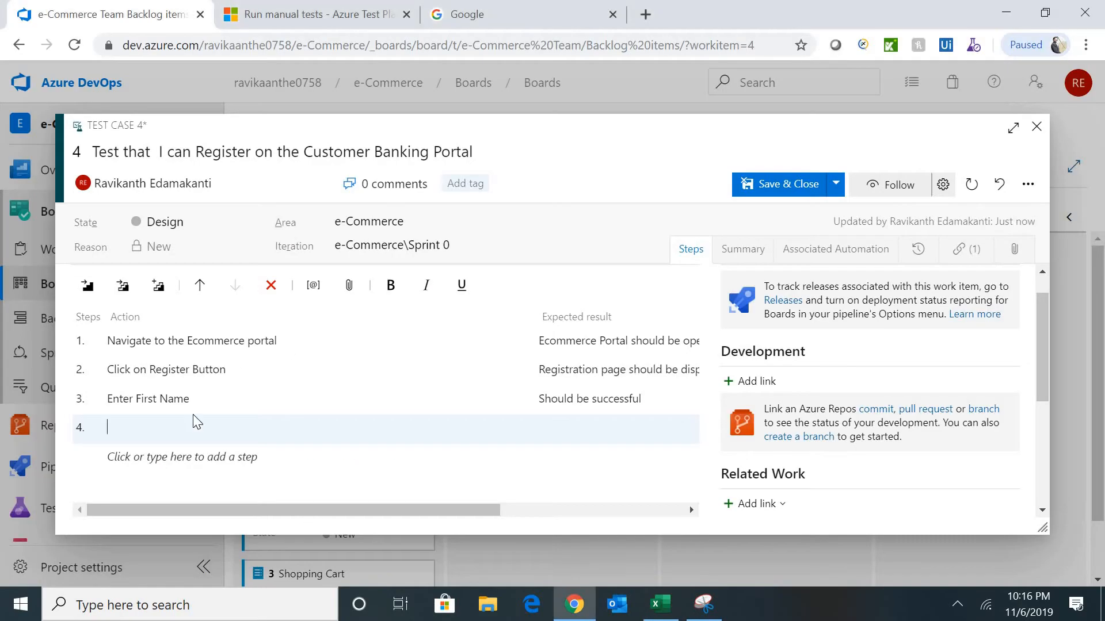
key(ctrl+v)
key(alt+Tab)
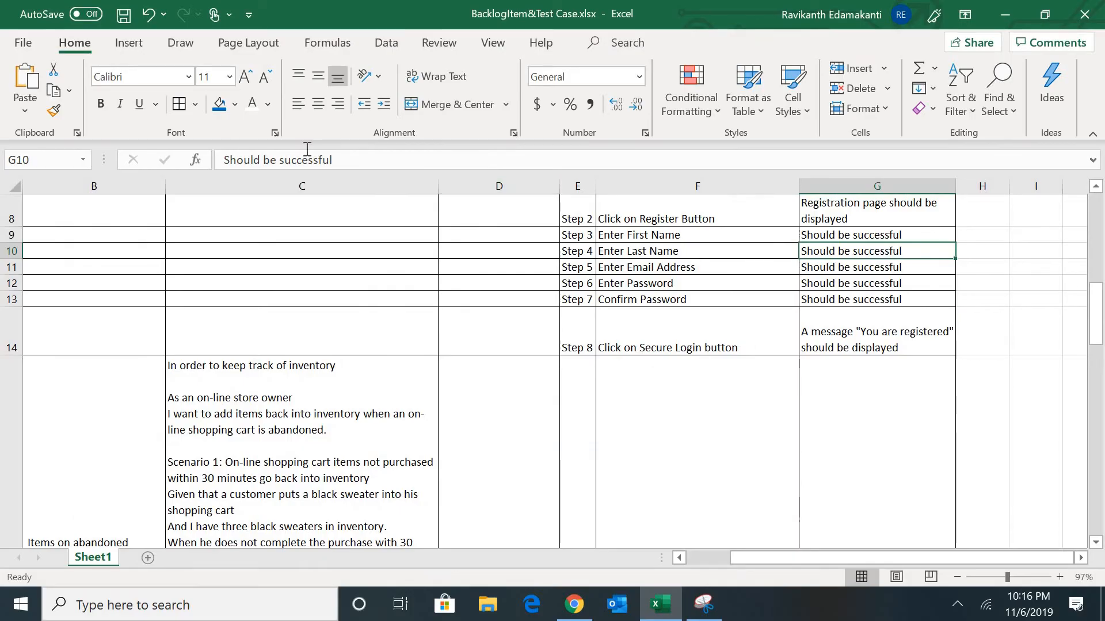
drag(334, 160, 163, 152)
key(Tab)
key(alt+Tab)
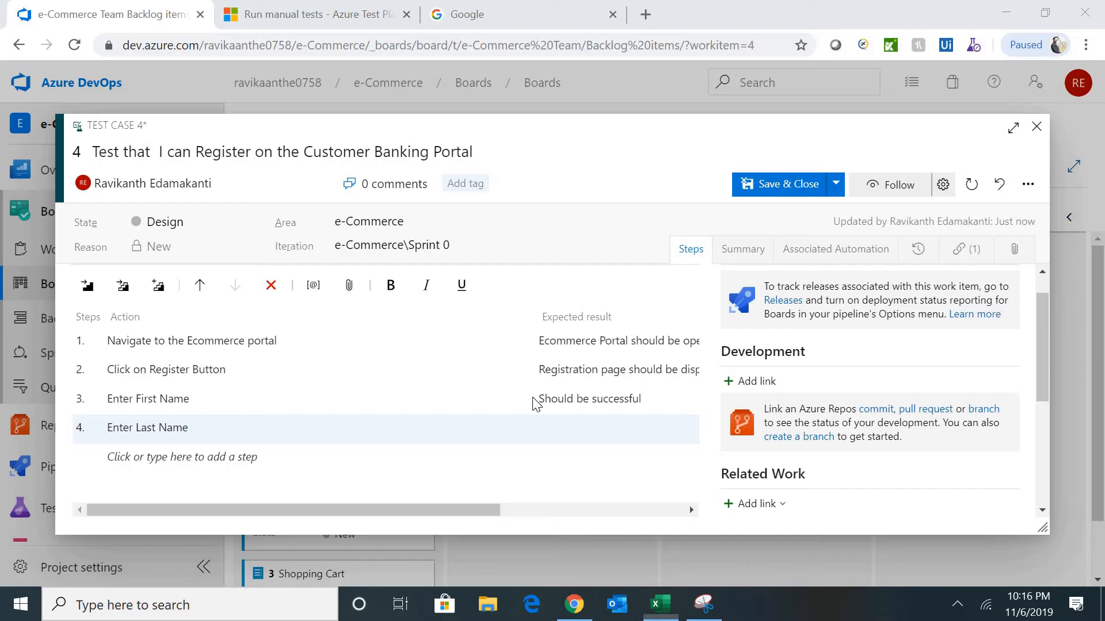
click(552, 435)
key(ctrl+v)
- Add step 5 'Enter Email Address' with expected result 'Should be successful'
click(204, 468)
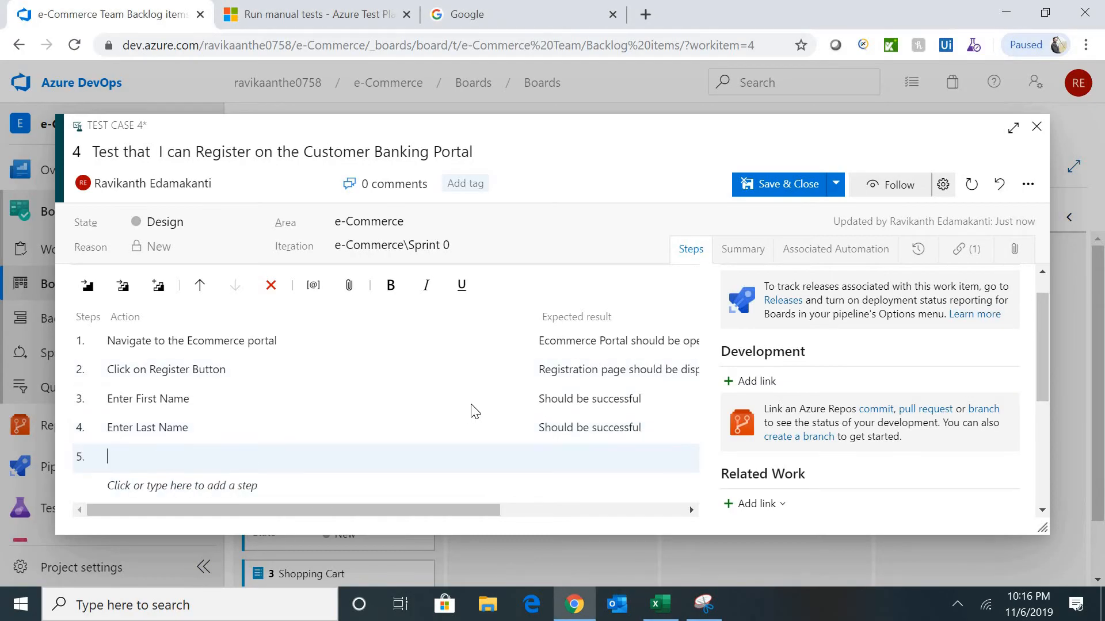
key(alt+Tab)
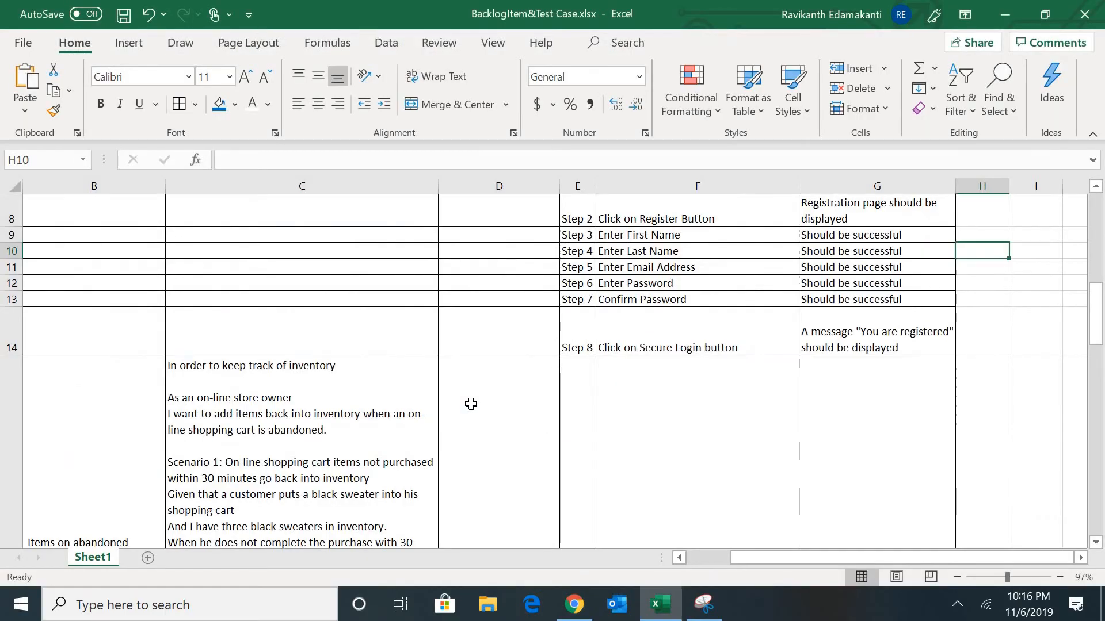
click(698, 268)
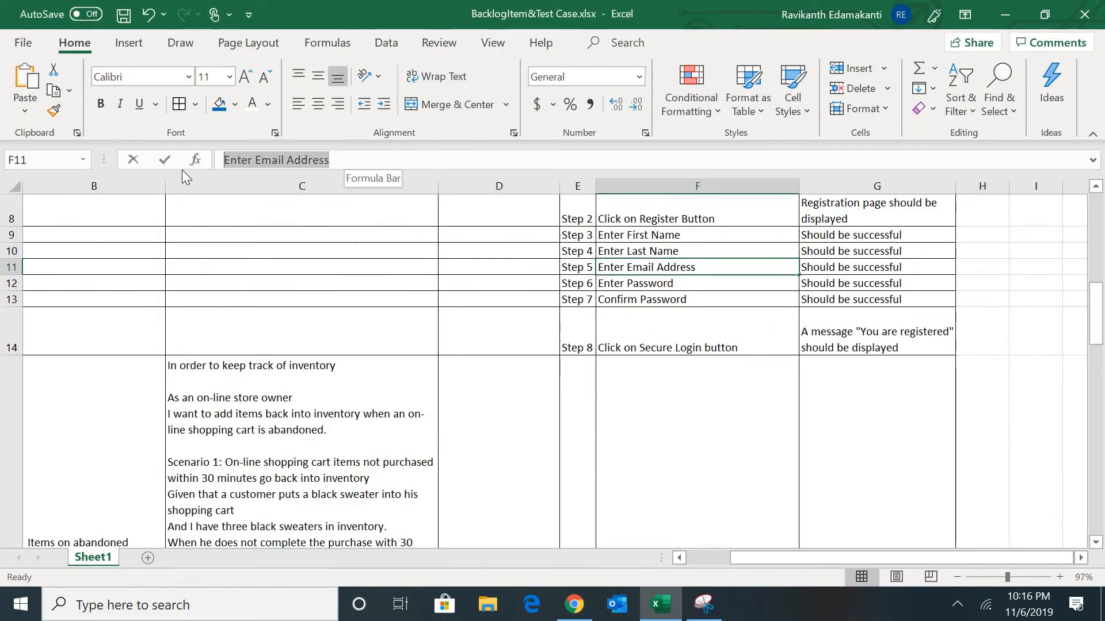
key(Right)
key(alt+Tab)
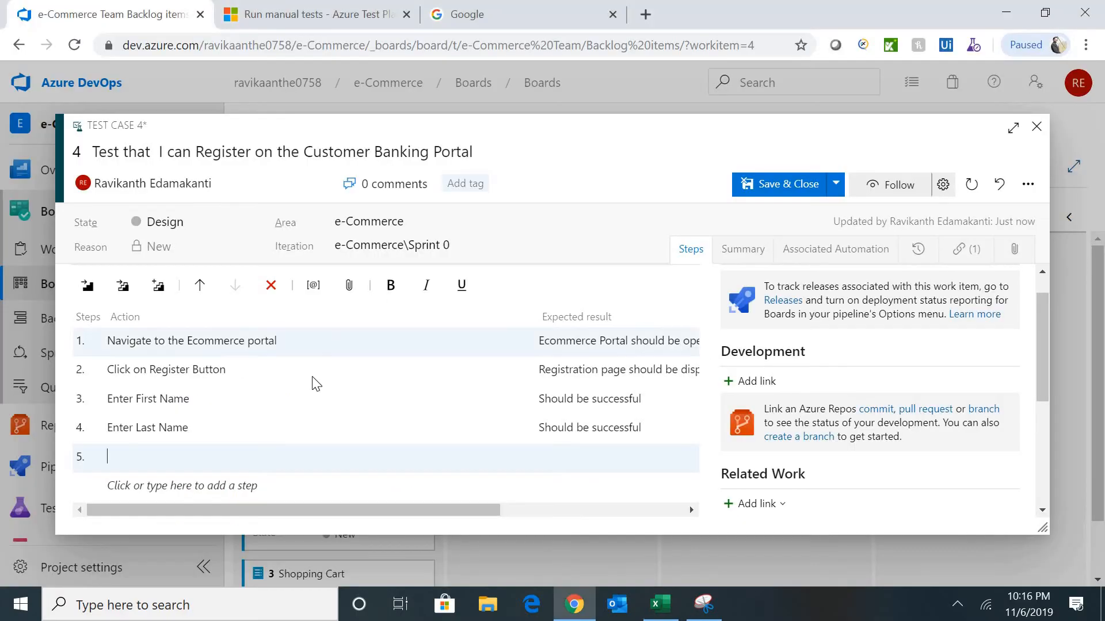
key(ctrl+v)
key(alt+Tab)
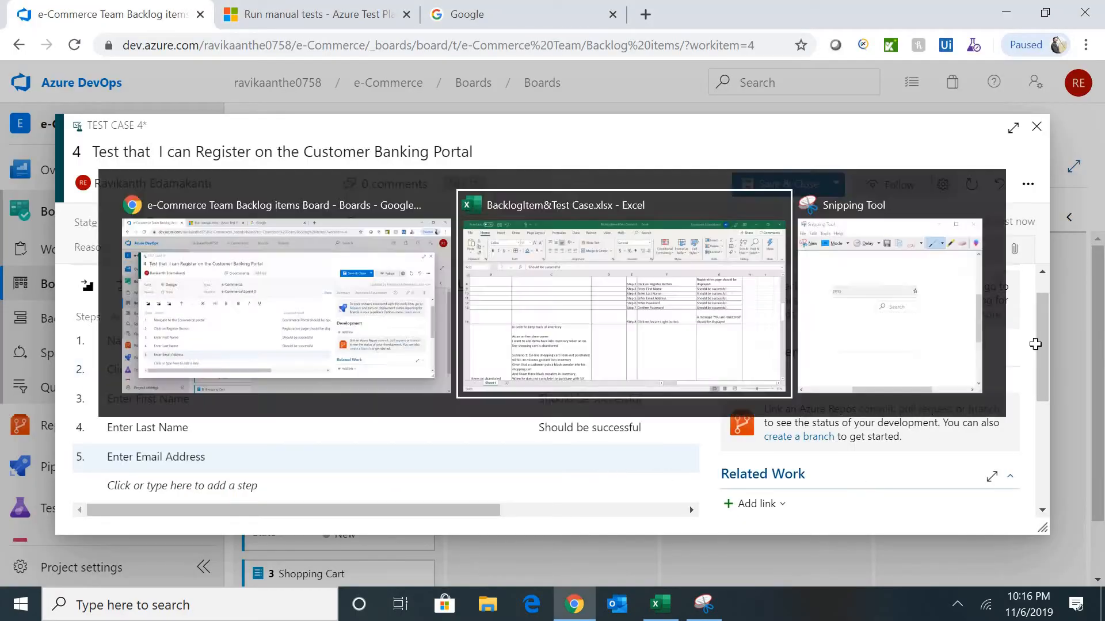
drag(365, 160, 155, 147)
key(ctrl+c)
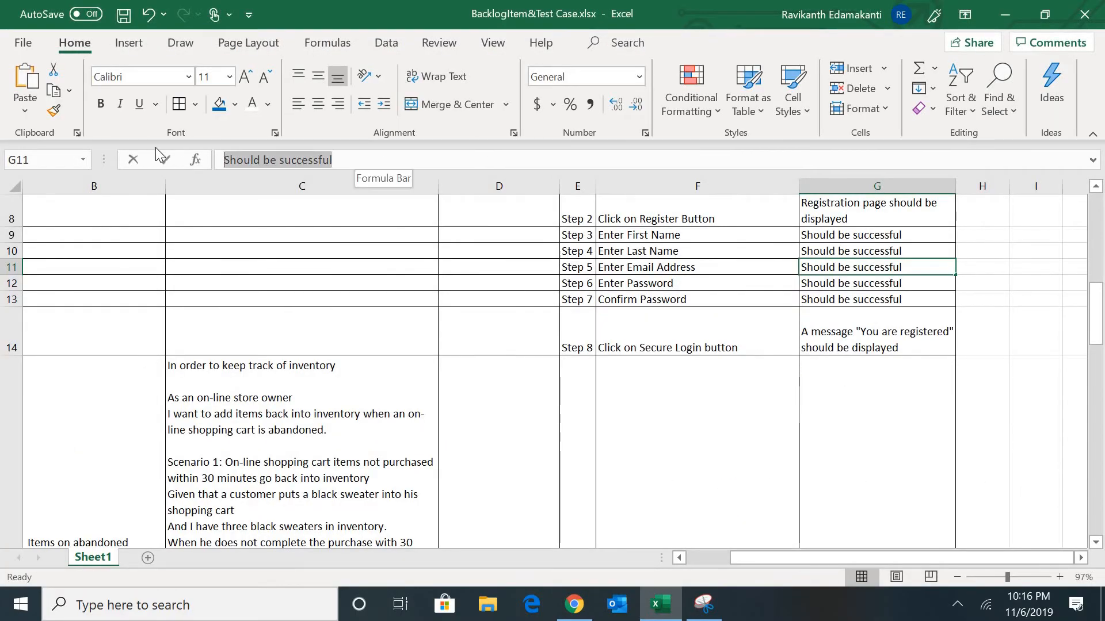
key(Tab)
key(alt+Tab)
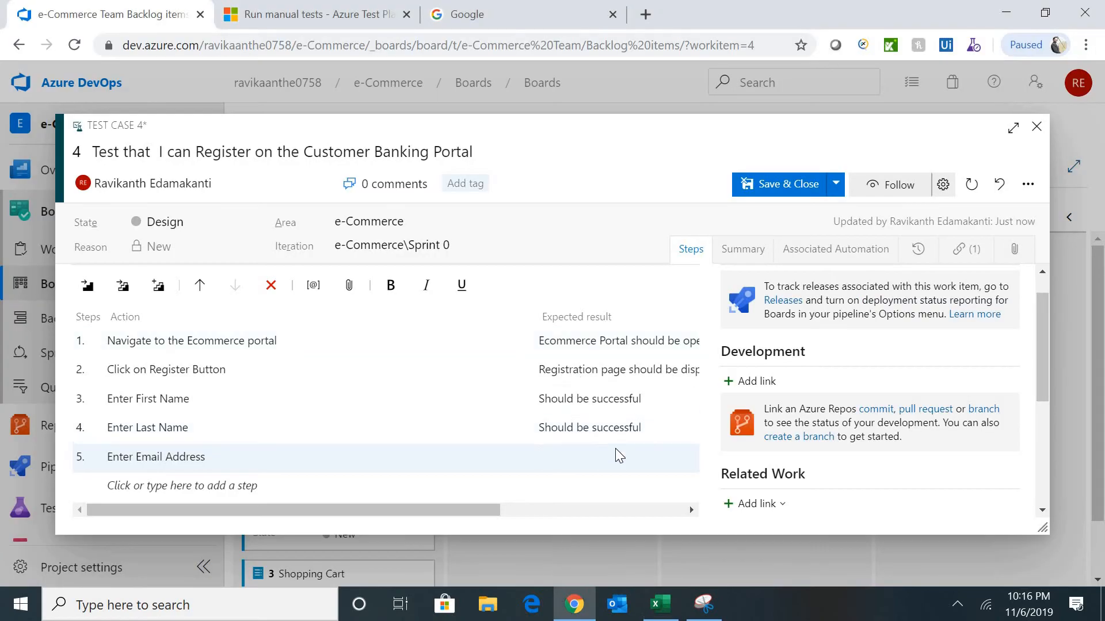
key(ctrl+v)
- Add step 6 'Enter Password' with expected result 'Should be successful'
key(alt+Tab)
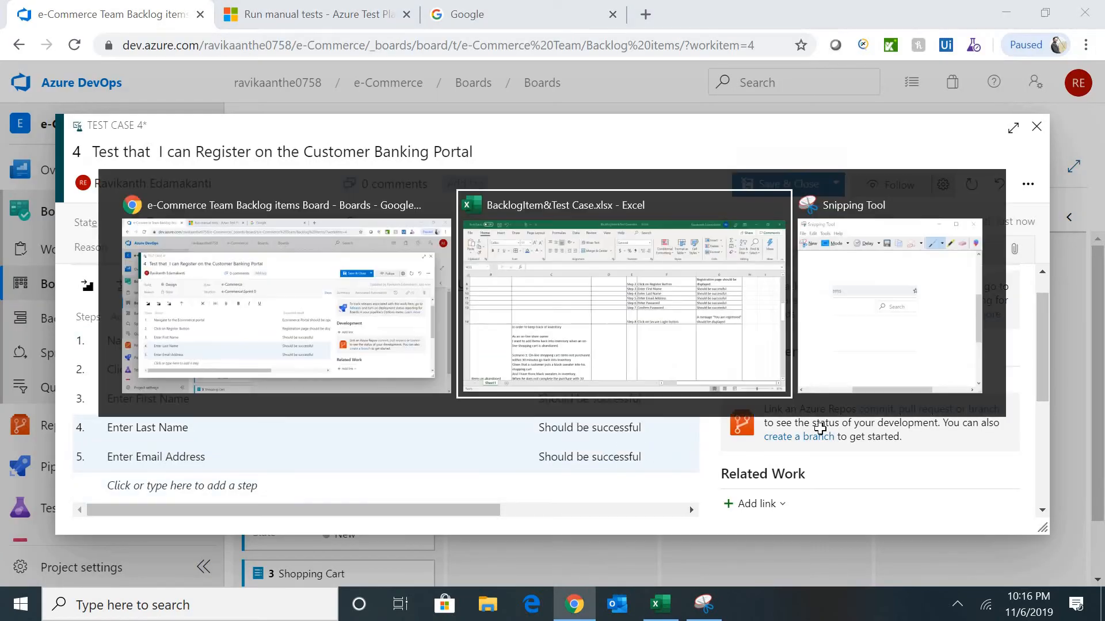
click(716, 305)
key(ctrl+c)
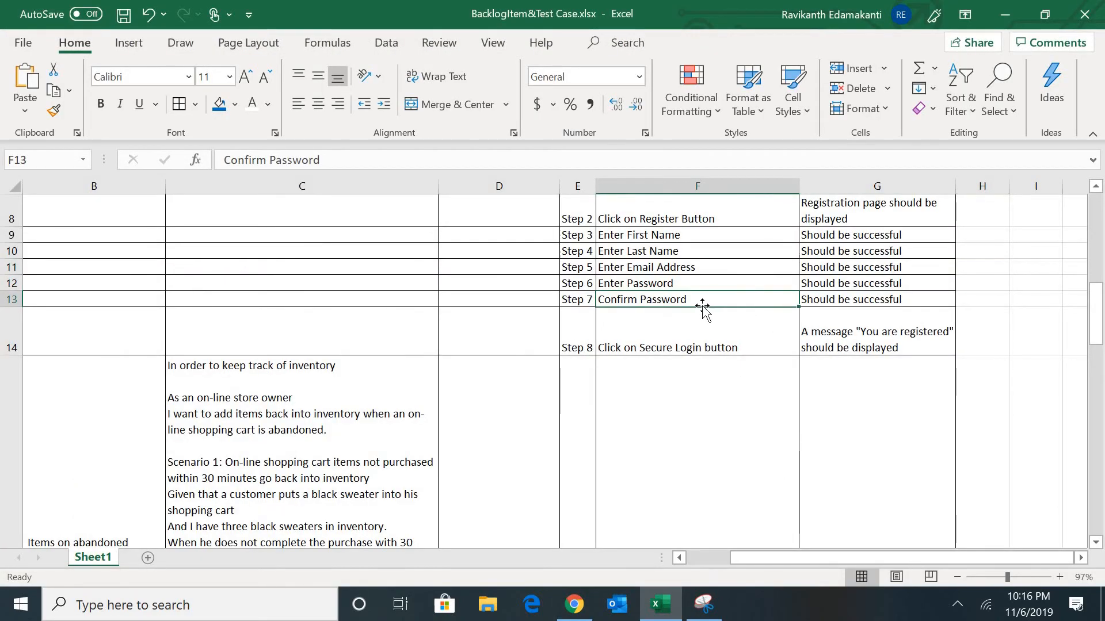
key(alt+Tab)
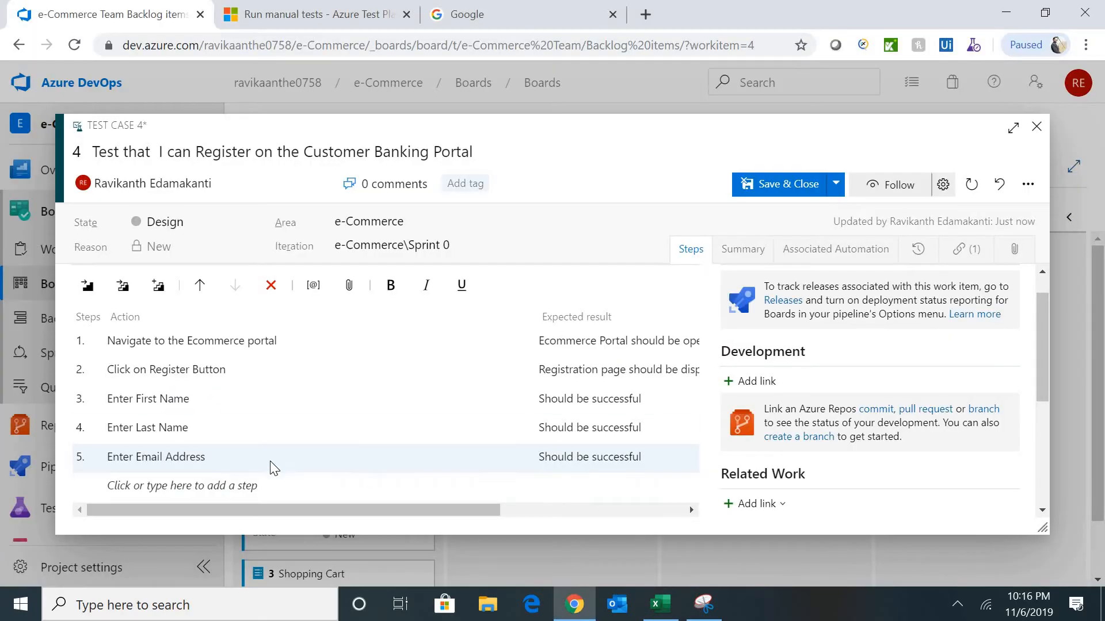
key(alt+Tab)
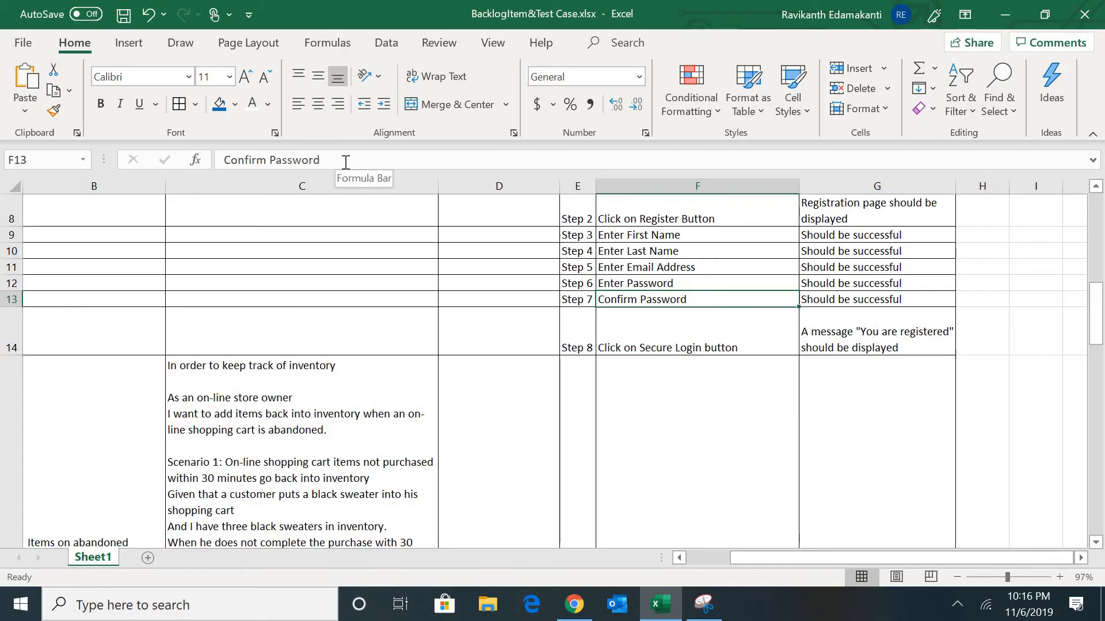
click(694, 285)
drag(342, 160, 185, 164)
key(ctrl+c)
key(Tab)
key(alt+Tab)
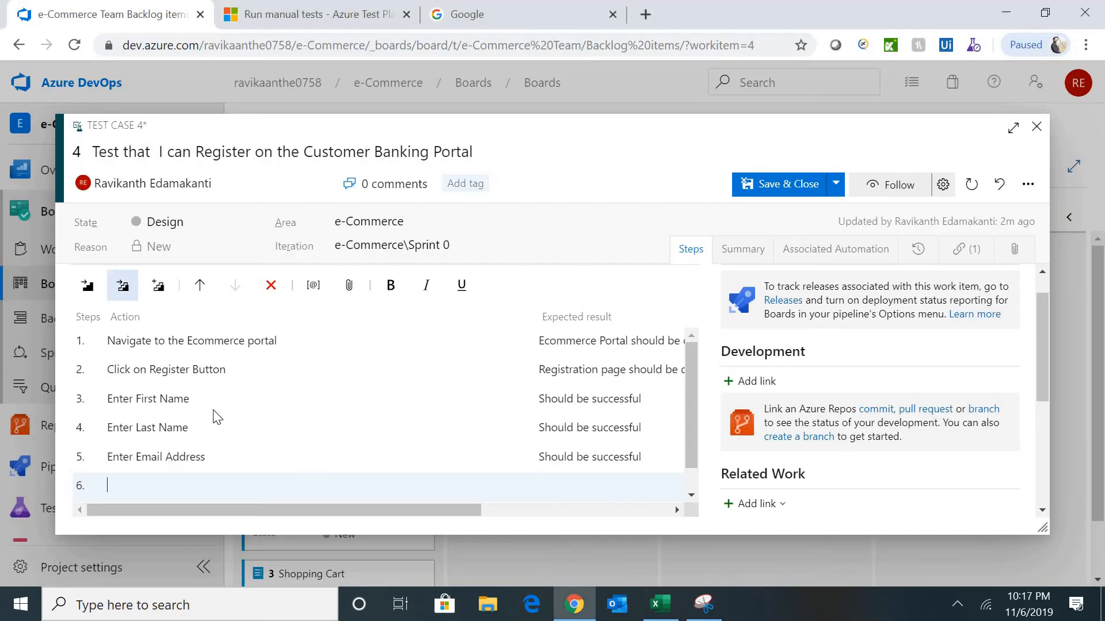
key(ctrl+v)
click(596, 481)
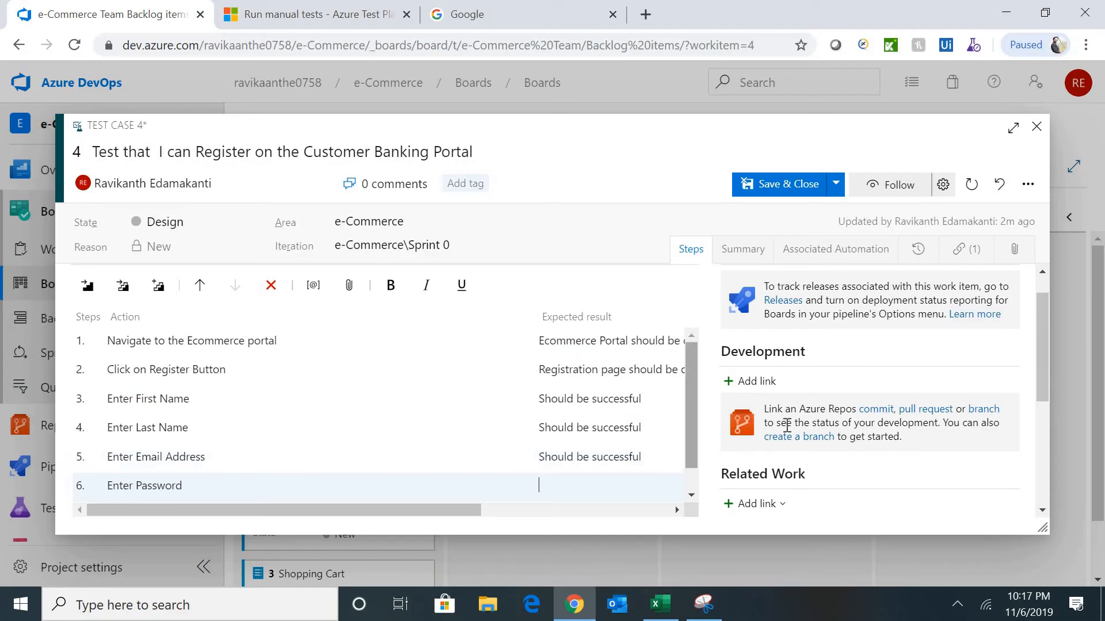
key(alt+Tab)
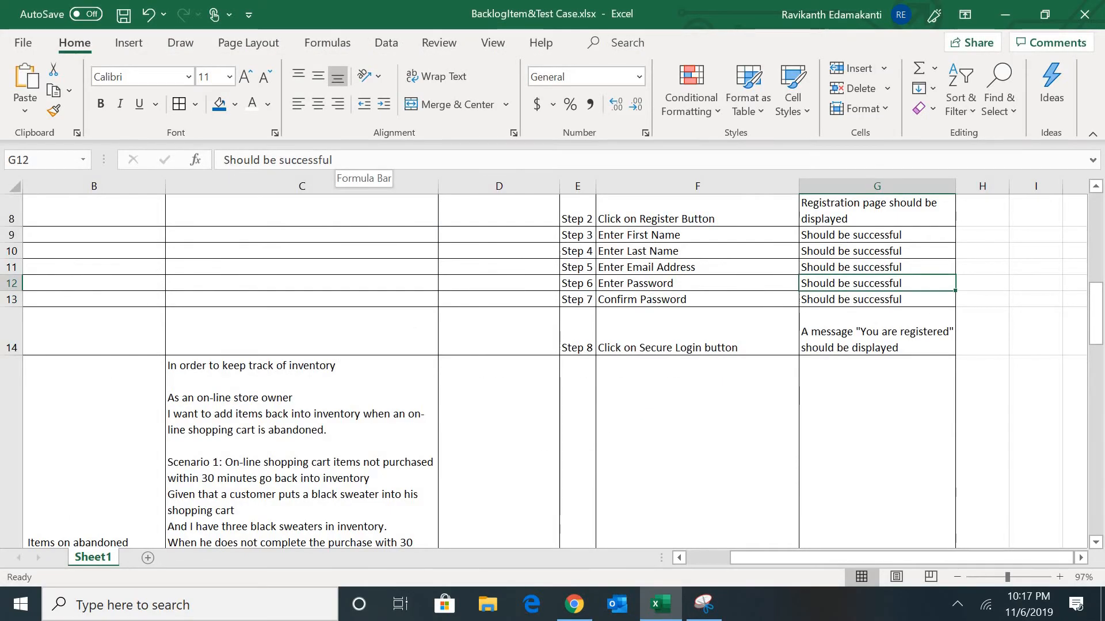
drag(333, 161, 168, 161)
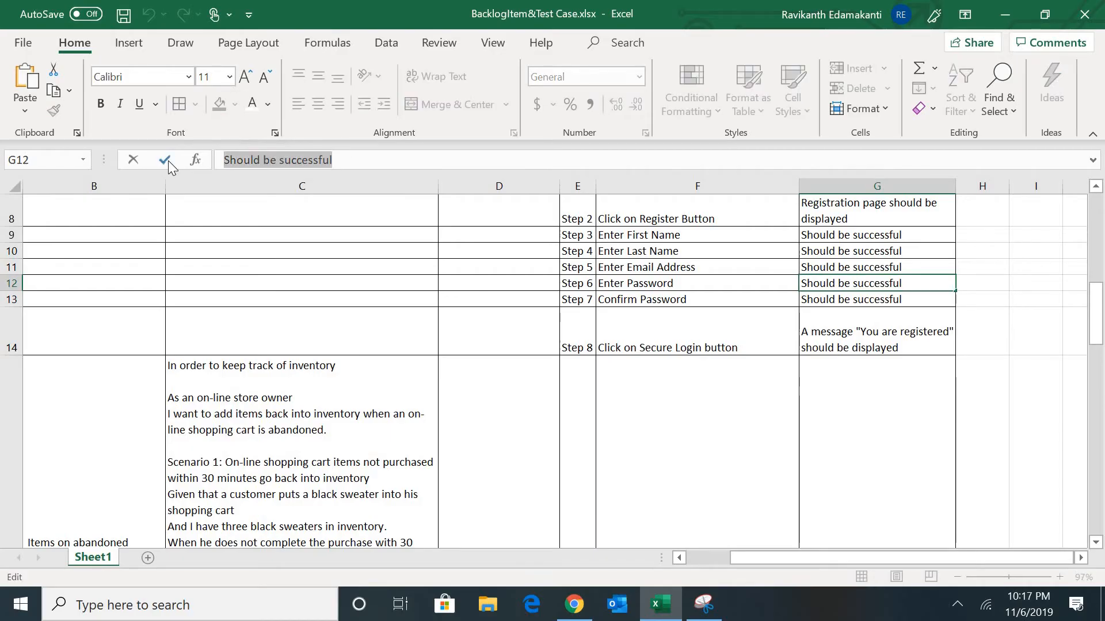
key(alt+Tab)
key(ctrl+v)
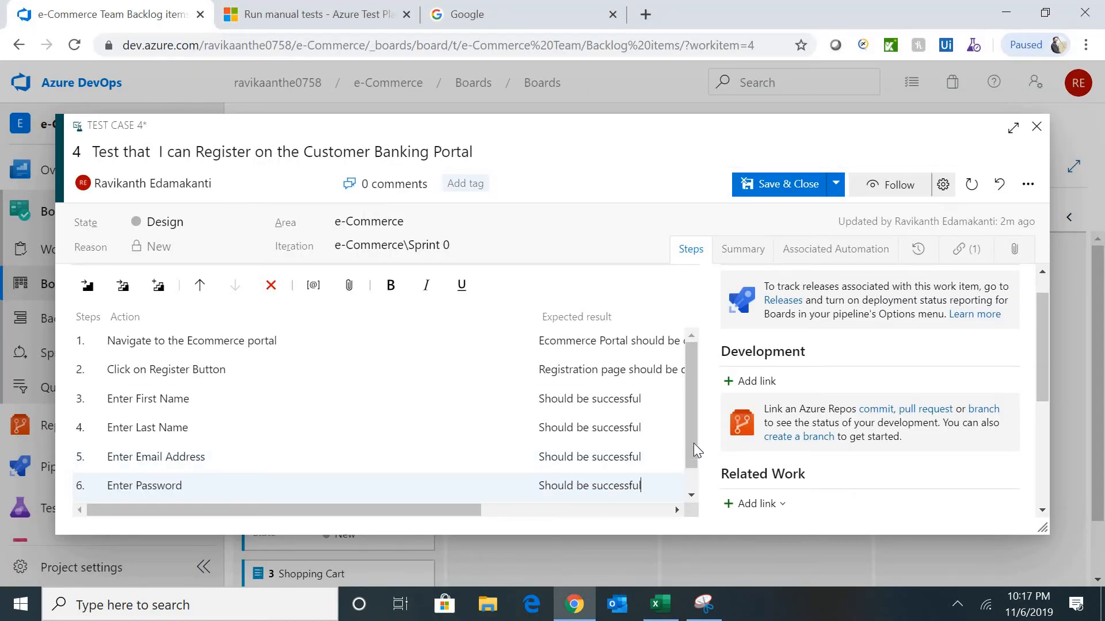
- Add step 7 'Click on Secure Login button' with the 'You are registered' expected message
drag(693, 432, 685, 477)
key(alt+Tab)
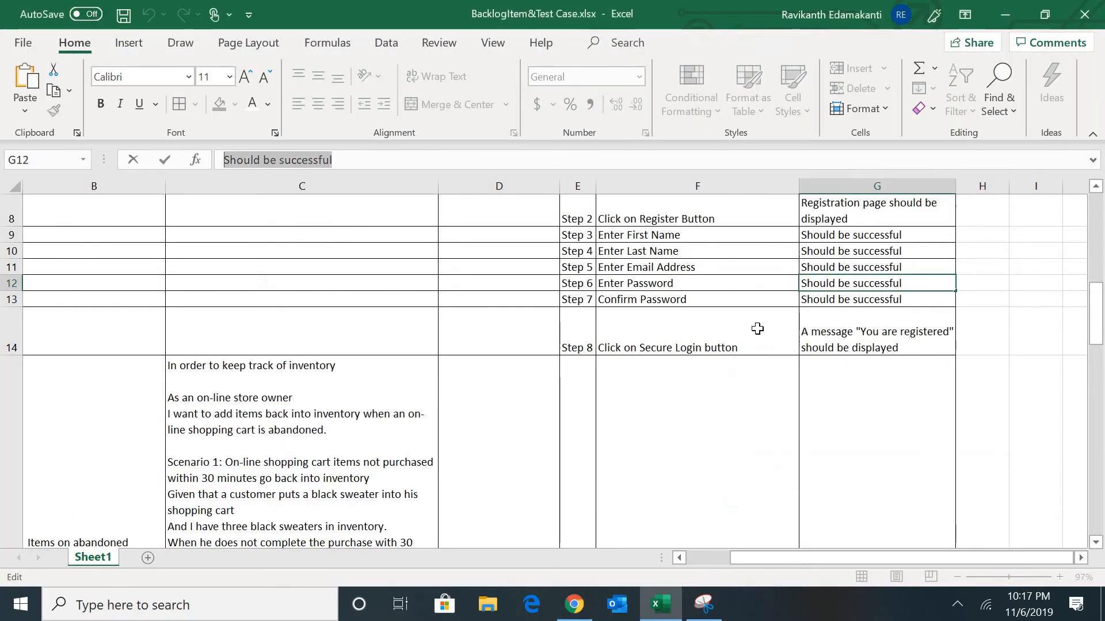
click(692, 331)
drag(403, 160, 156, 157)
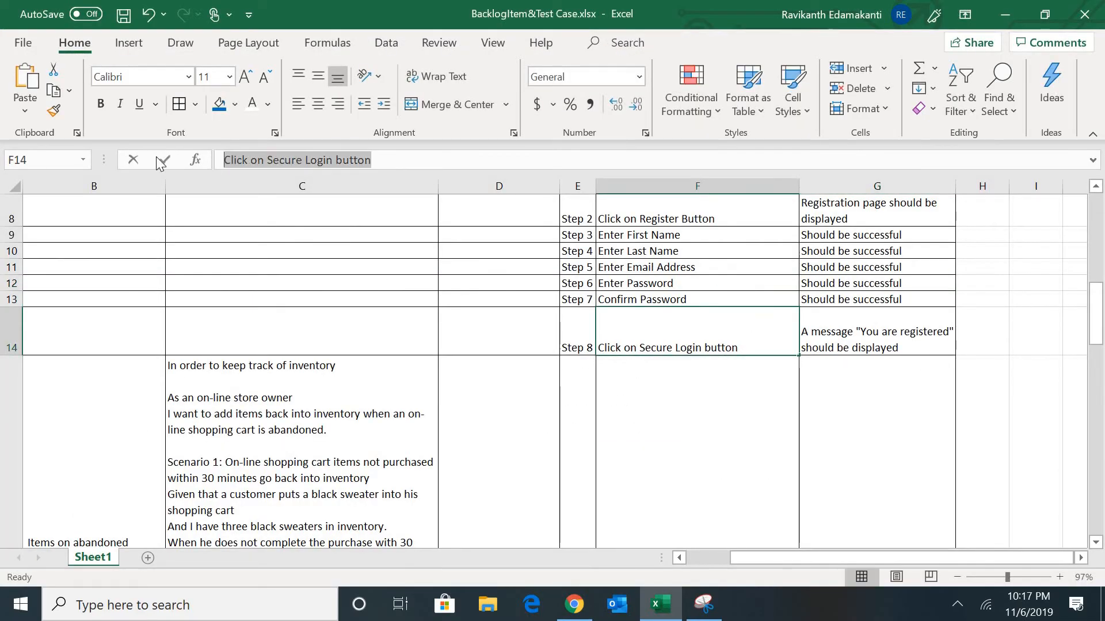
key(Tab)
key(alt+Tab)
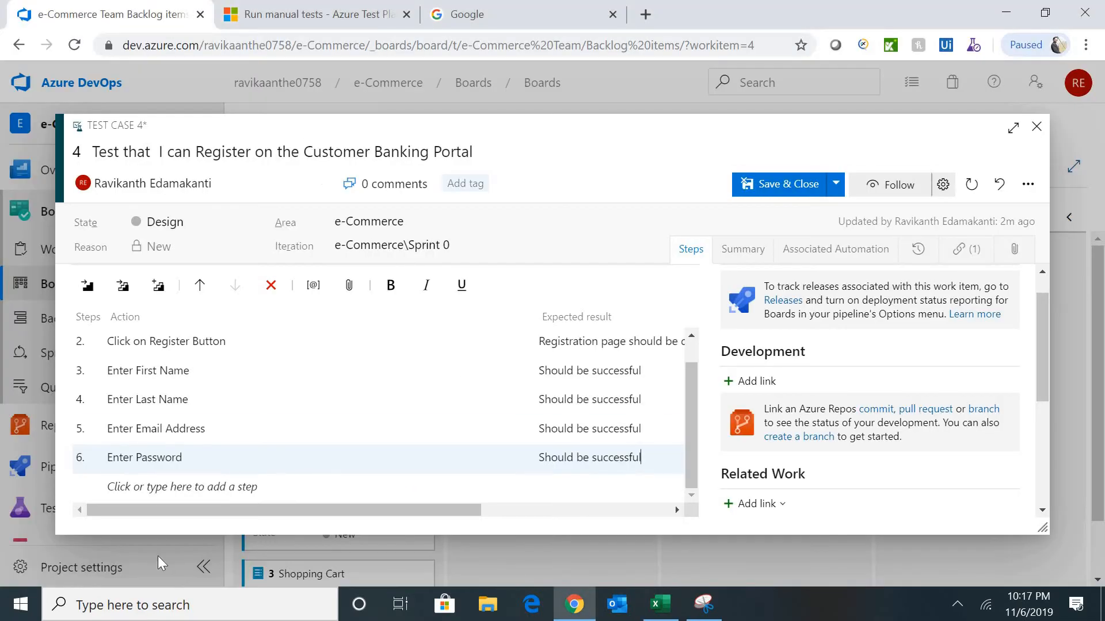
click(153, 488)
key(ctrl+v)
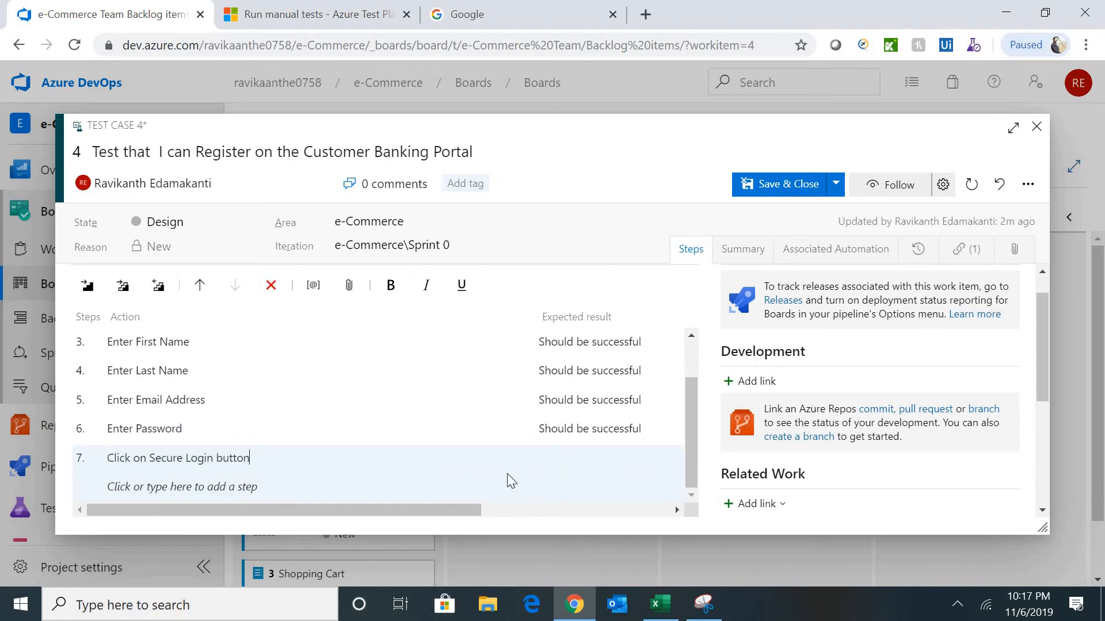
key(alt+Tab)
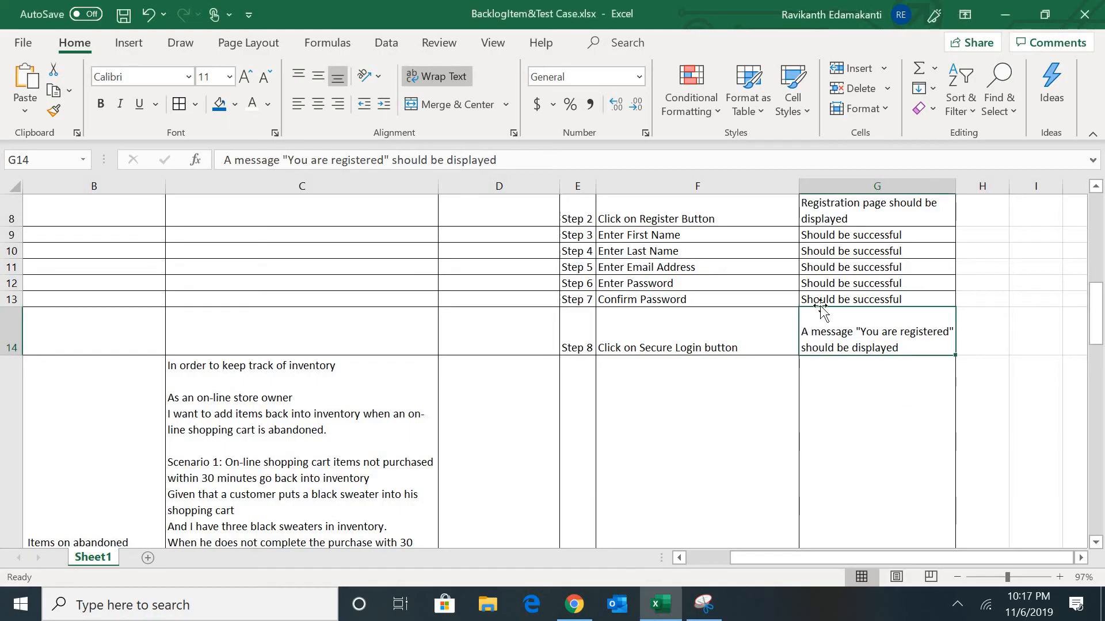
drag(511, 159, 155, 163)
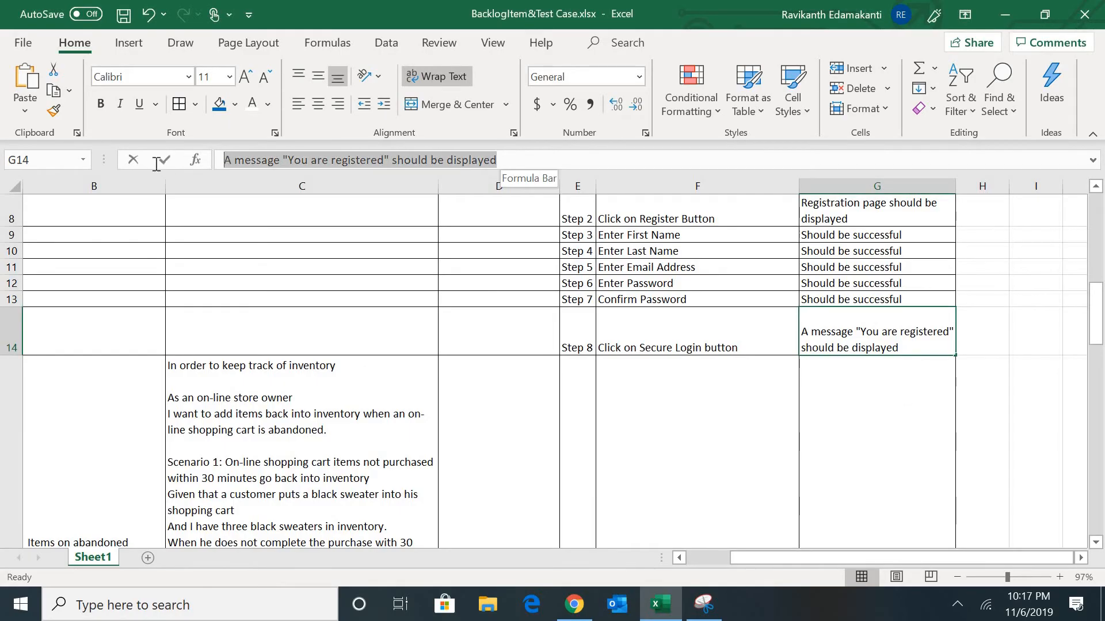
key(ctrl+c)
key(alt+Tab)
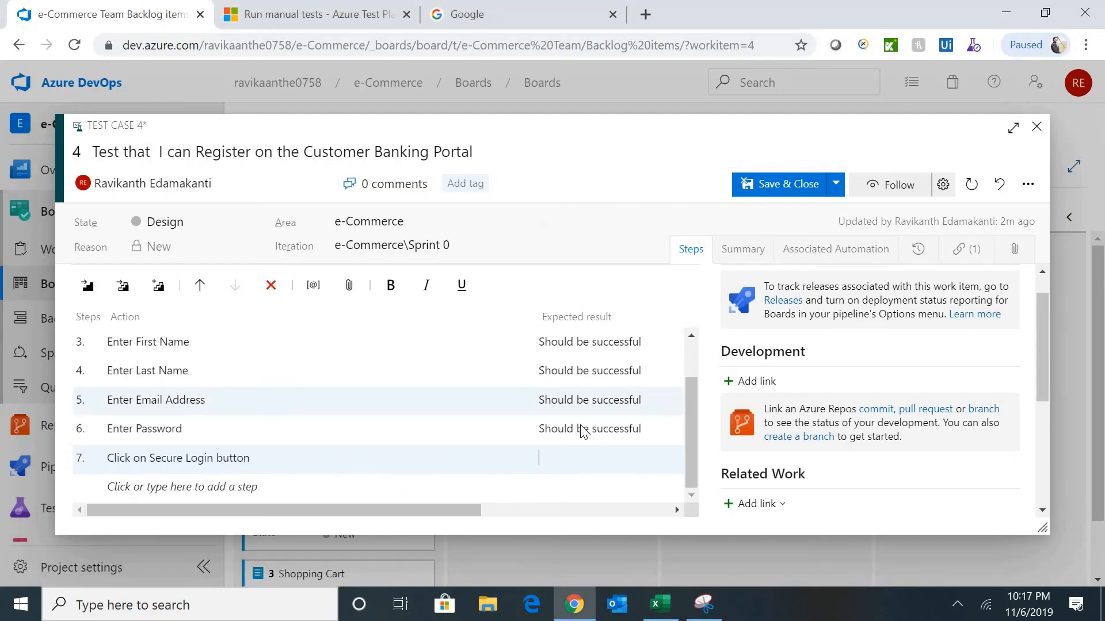
key(ctrl+v)
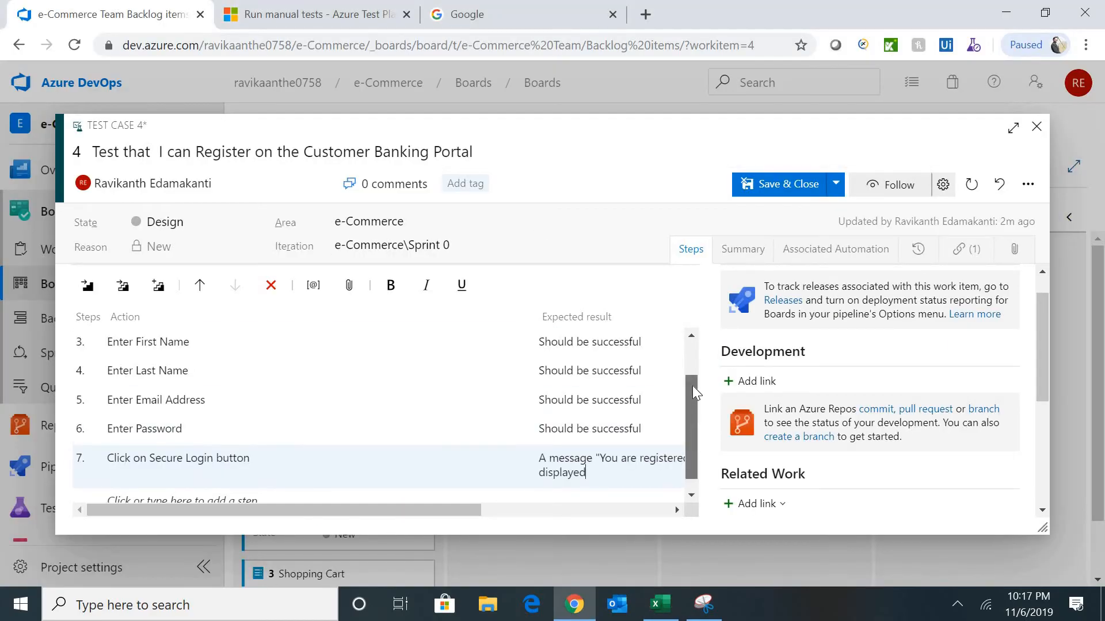
- Save and close the Customer Banking Portal registration test case, returning to the board's New column
scroll(692, 374, up, 2)
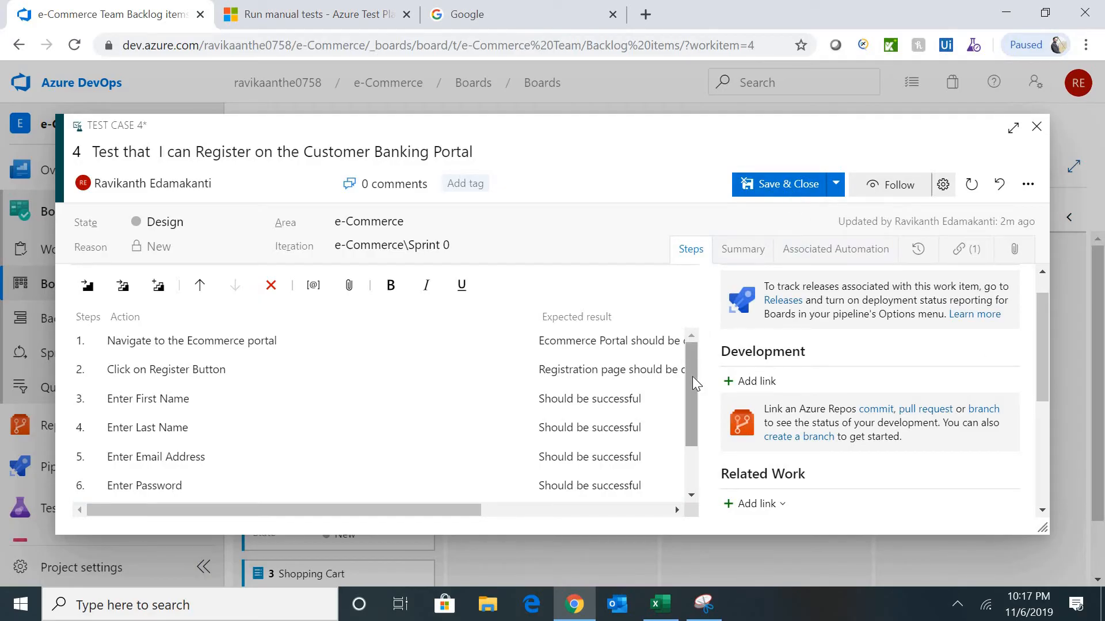
scroll(692, 376, down, 2)
drag(693, 410, 693, 357)
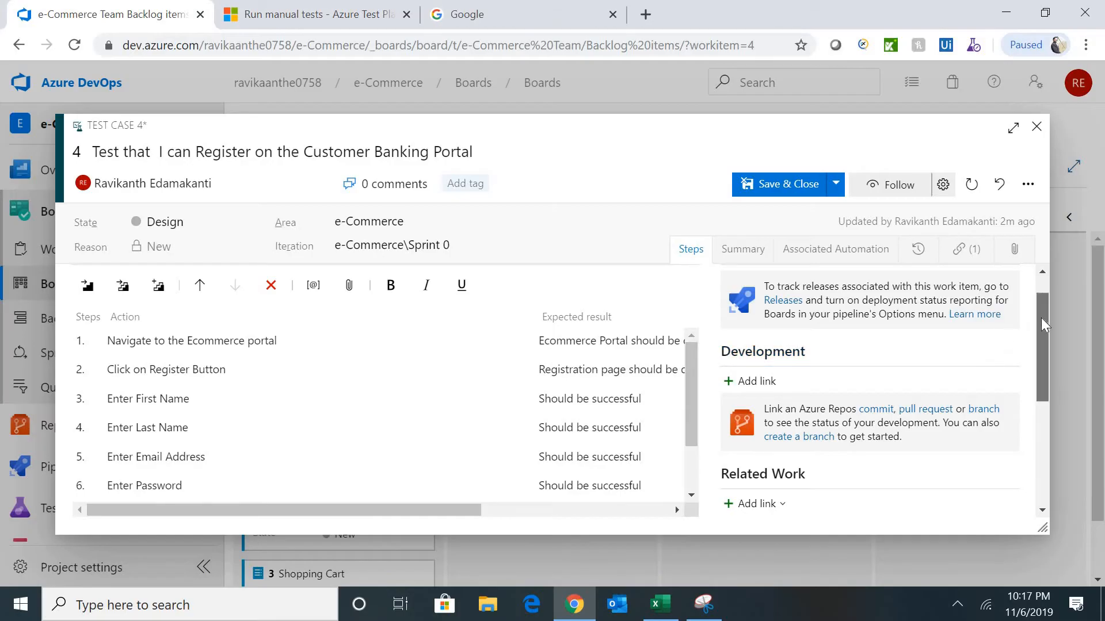
drag(1041, 318, 1046, 291)
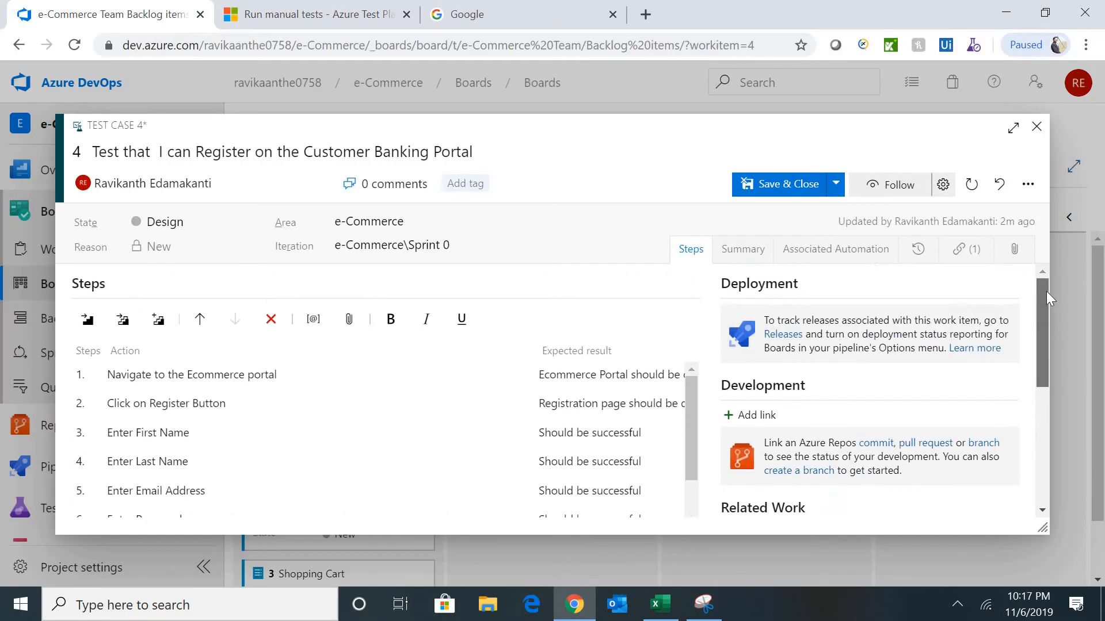
click(757, 265)
click(693, 253)
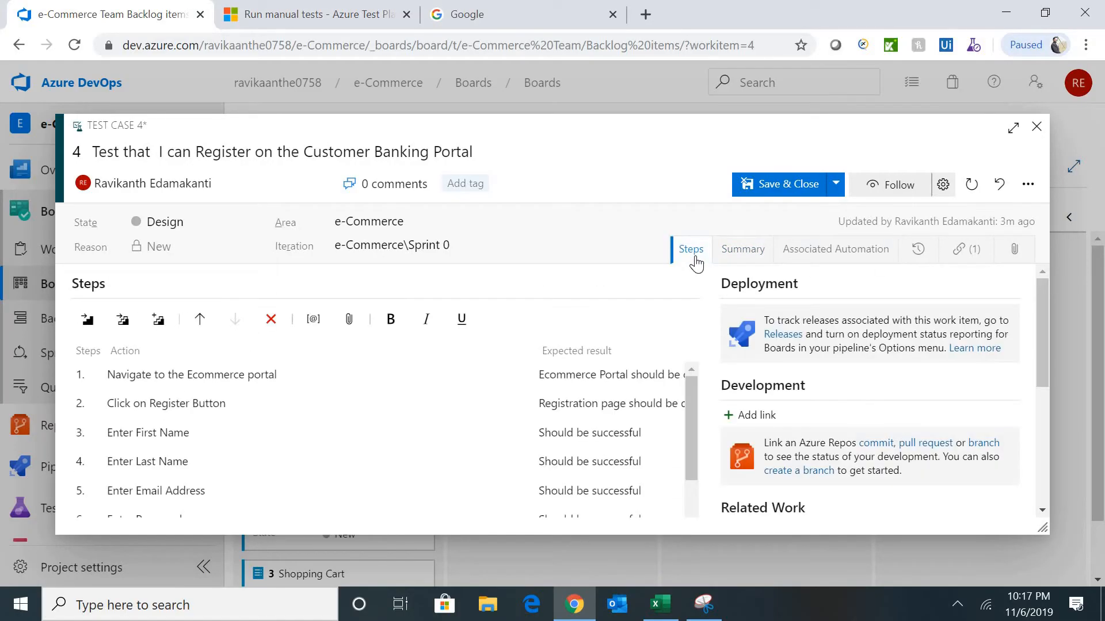
click(774, 186)
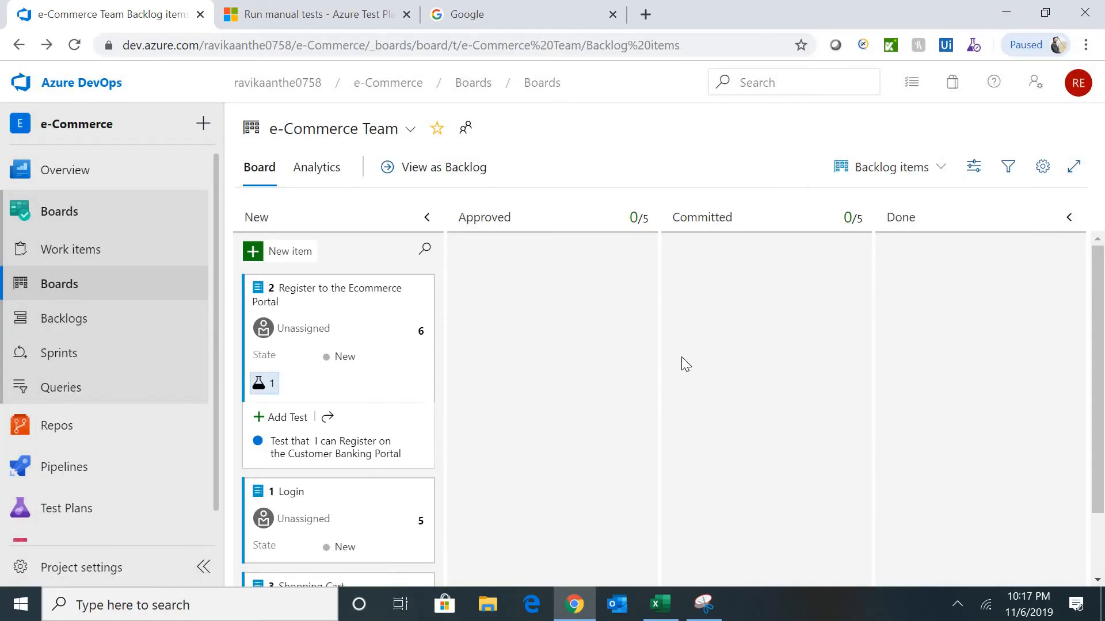
scroll(1085, 357, down, 2)
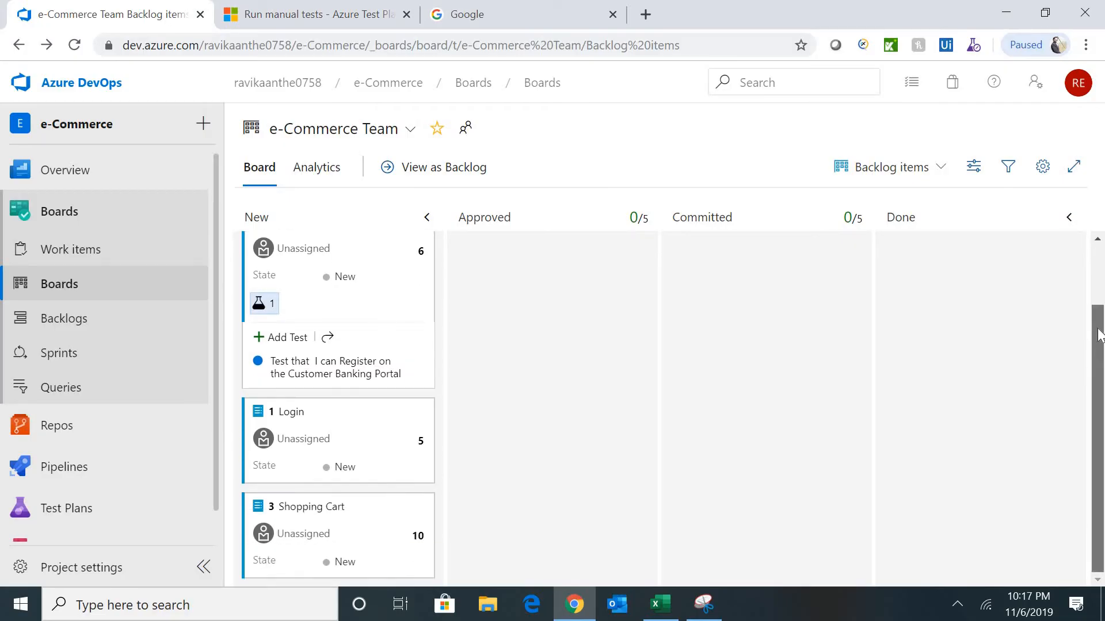
scroll(1098, 358, up, 1)
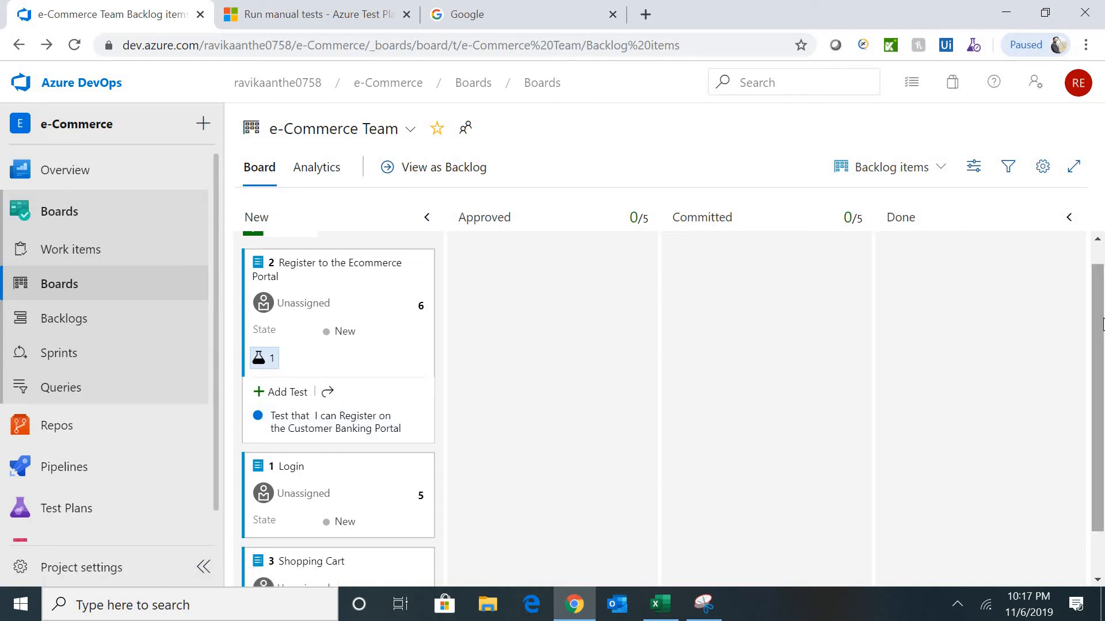
scroll(1103, 339, down, 1)
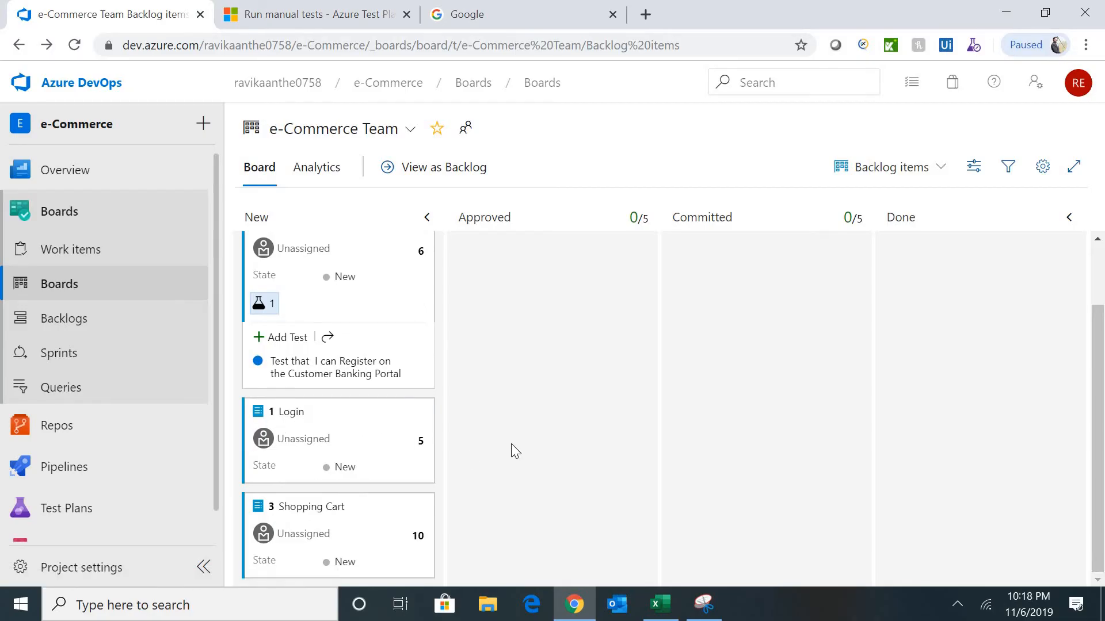
- Copy the test case name 'Test login functionality' from cell D3 of the Excel sheet
key(alt+Tab)
click(328, 283)
key(Up)
key(Up)
key(Up)
key(Up)
key(Up)
key(Up)
key(Up)
key(Up)
key(Up)
key(Up)
key(Up)
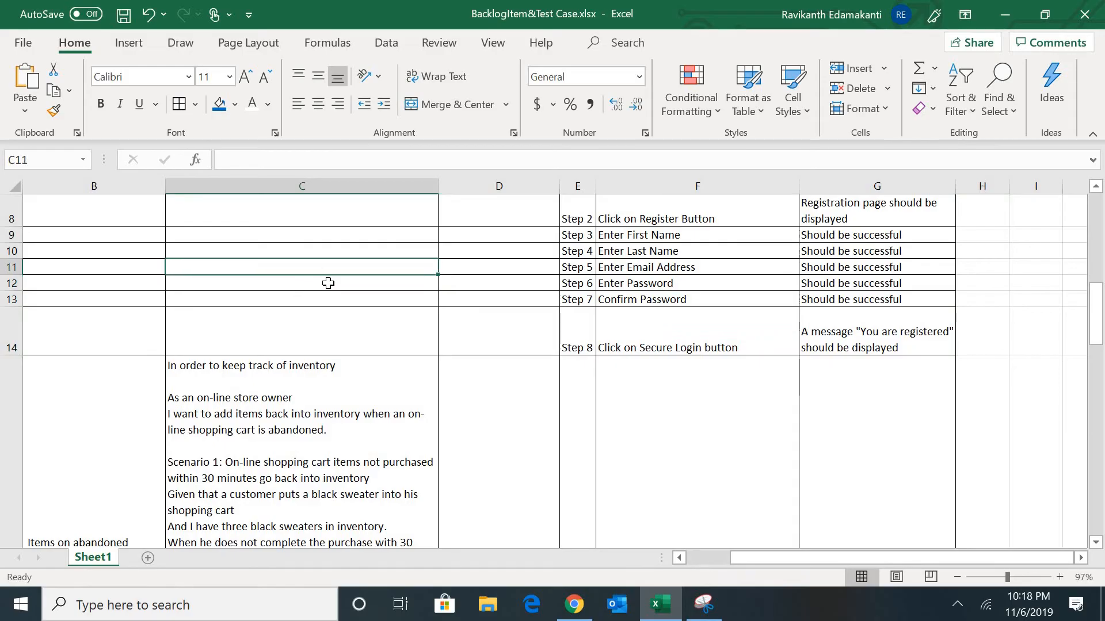
key(Down)
key(Down)
key(Down)
key(Up)
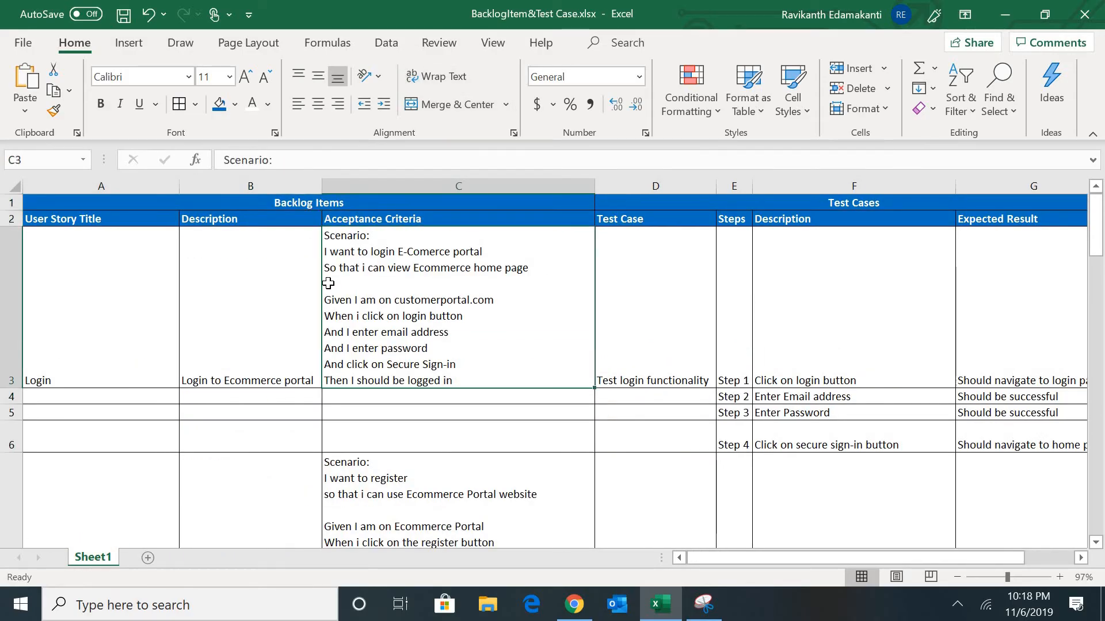
click(832, 320)
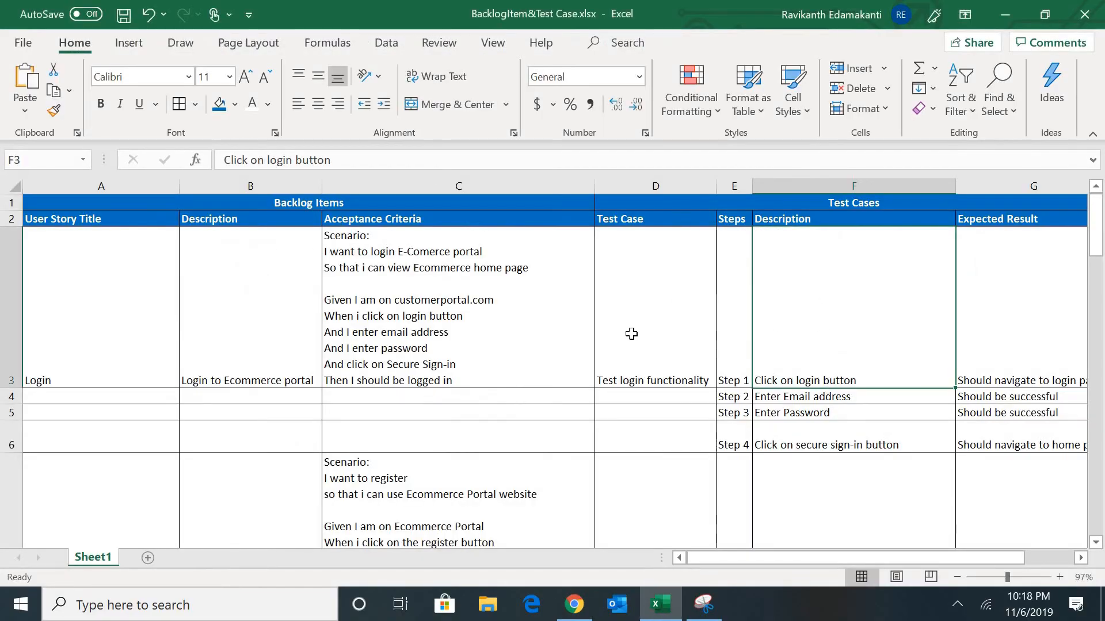
click(631, 333)
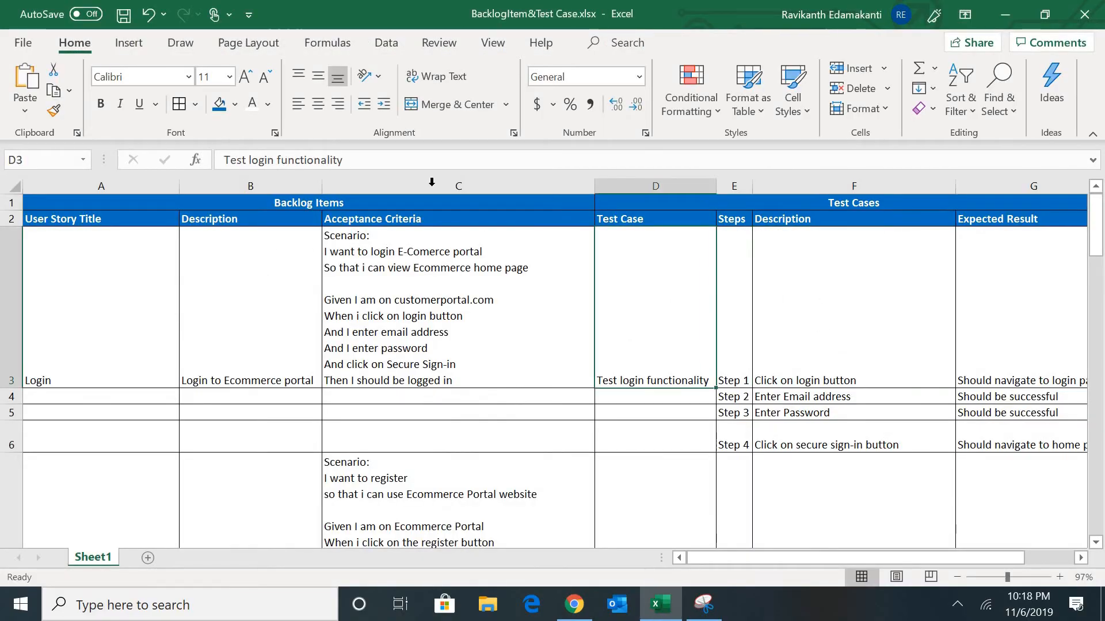
drag(344, 160, 153, 164)
key(ctrl+c)
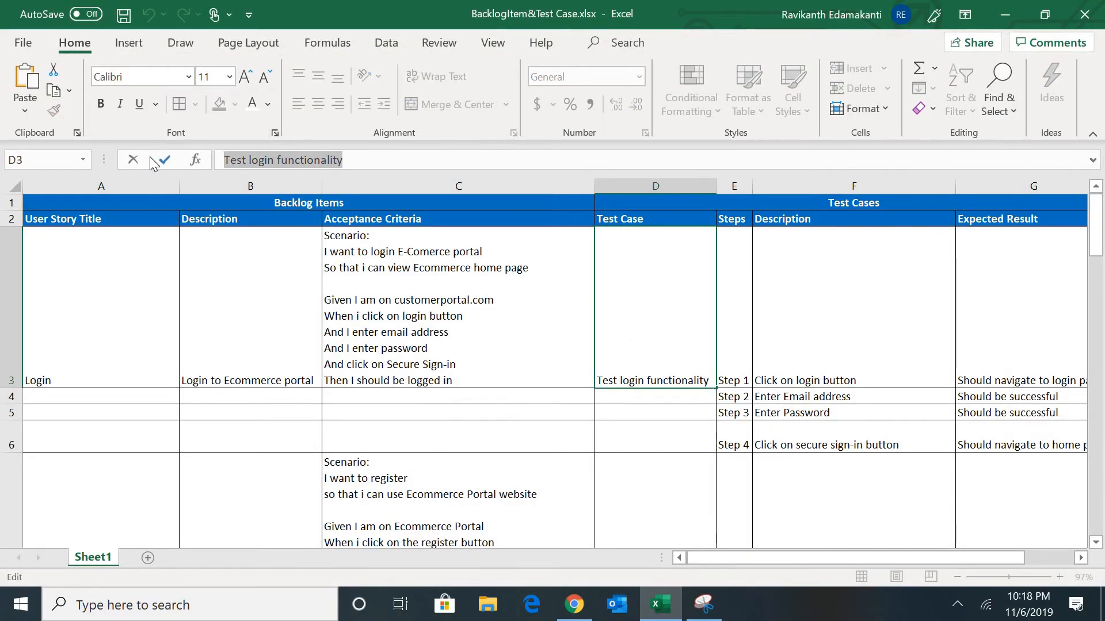
key(Tab)
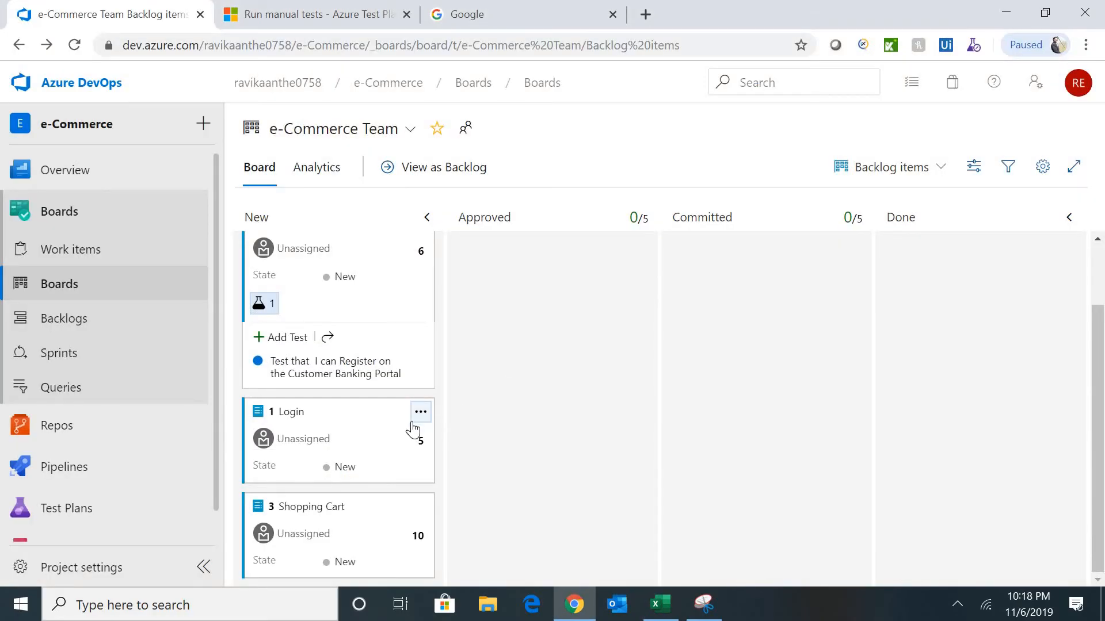
- Add a test to the Login card titled 'Test login functionality'
click(417, 419)
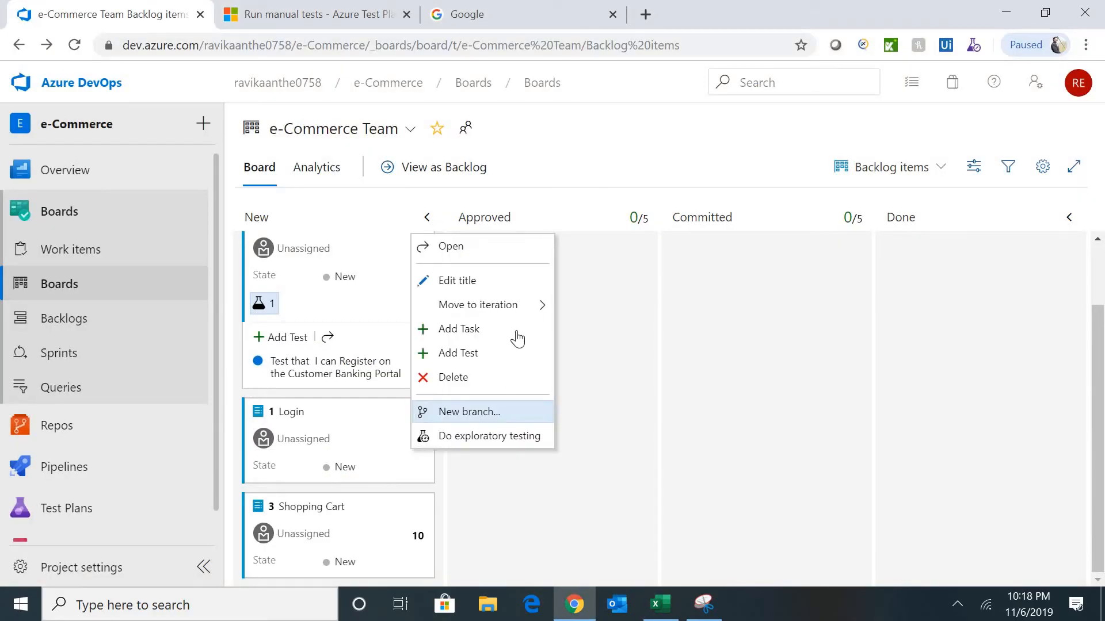
click(478, 353)
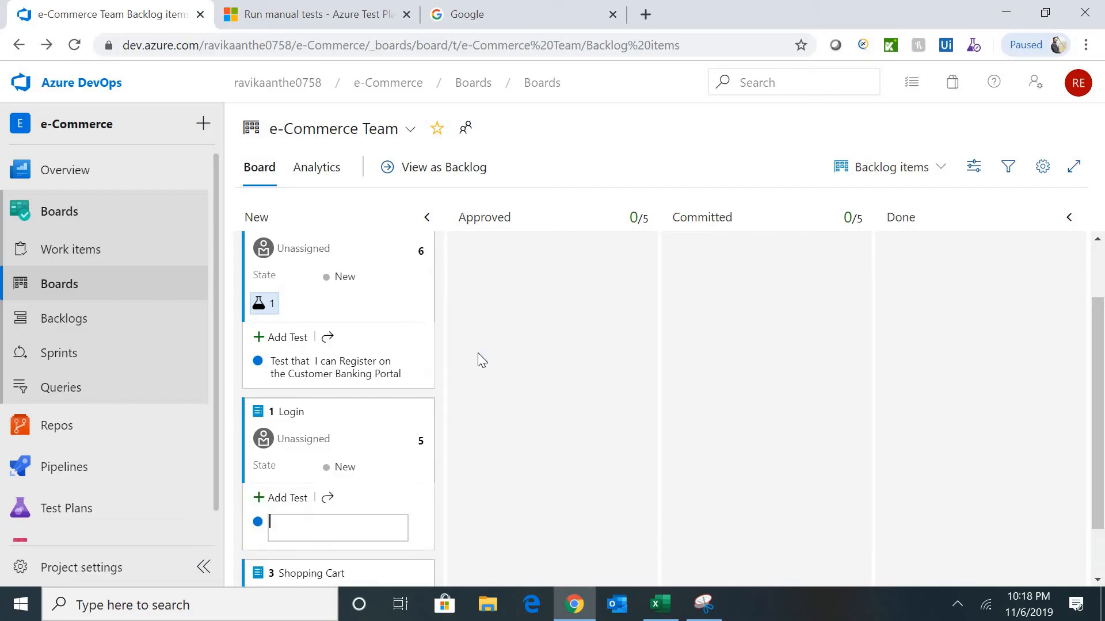
key(ctrl+v)
- Save the new test, open Test Case 8, and paste 'Click on login button' as step 1's action
key(Return)
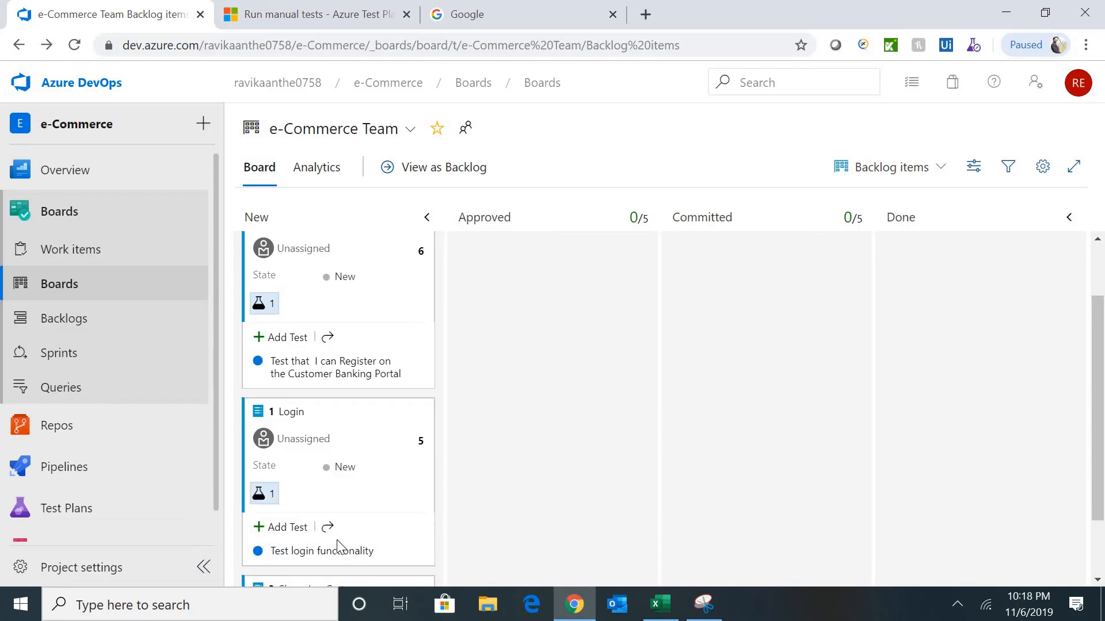
click(336, 551)
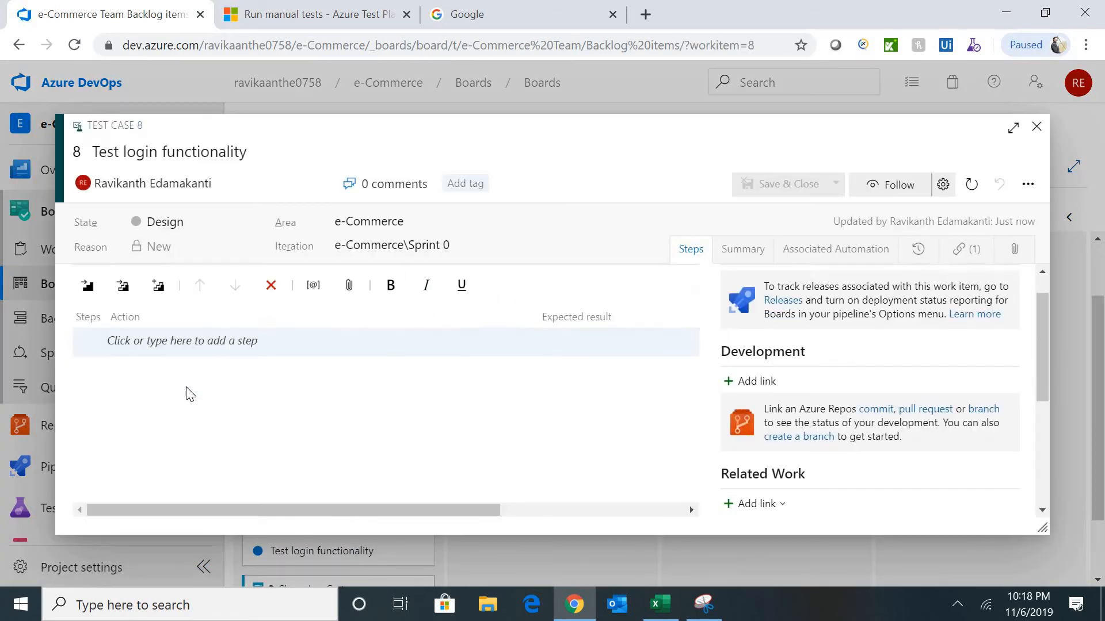
key(alt+Tab)
click(878, 334)
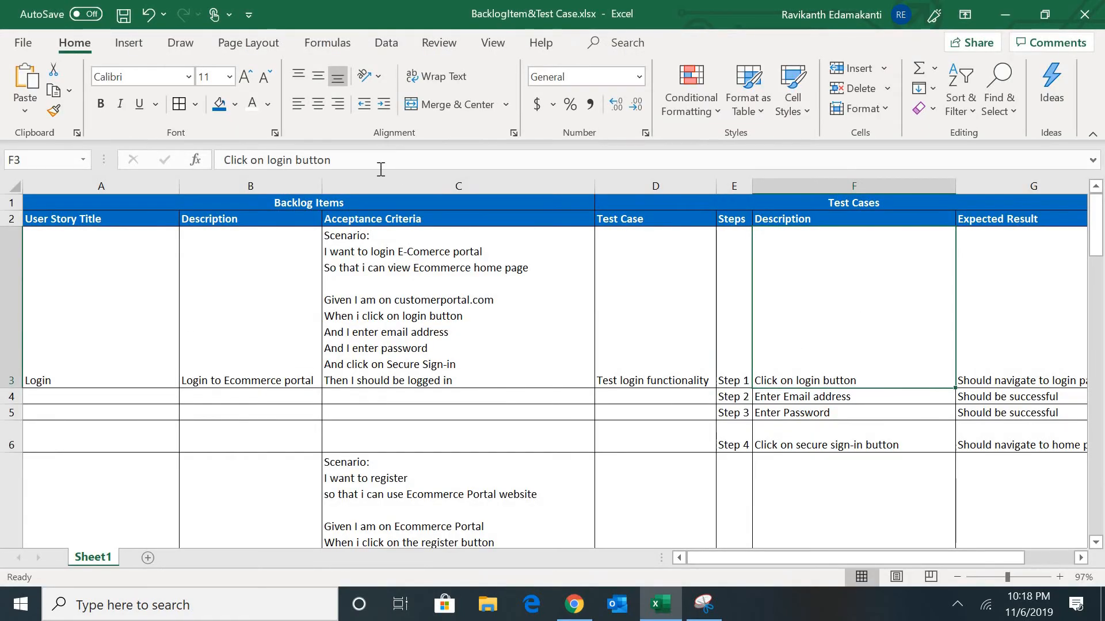
drag(333, 160, 161, 167)
key(ctrl+c)
key(Tab)
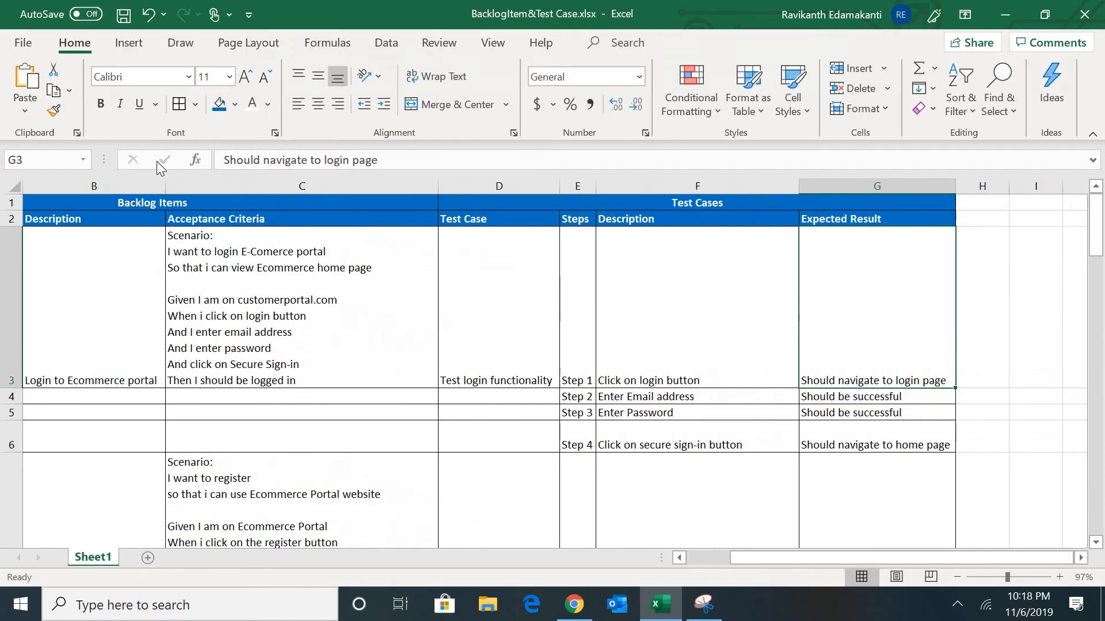
key(alt+Tab)
key(ctrl+v)
- Copy 'Should navigate to login page' from G3 into step 1's expected result
key(alt+Tab)
click(424, 160)
key(shift+Home)
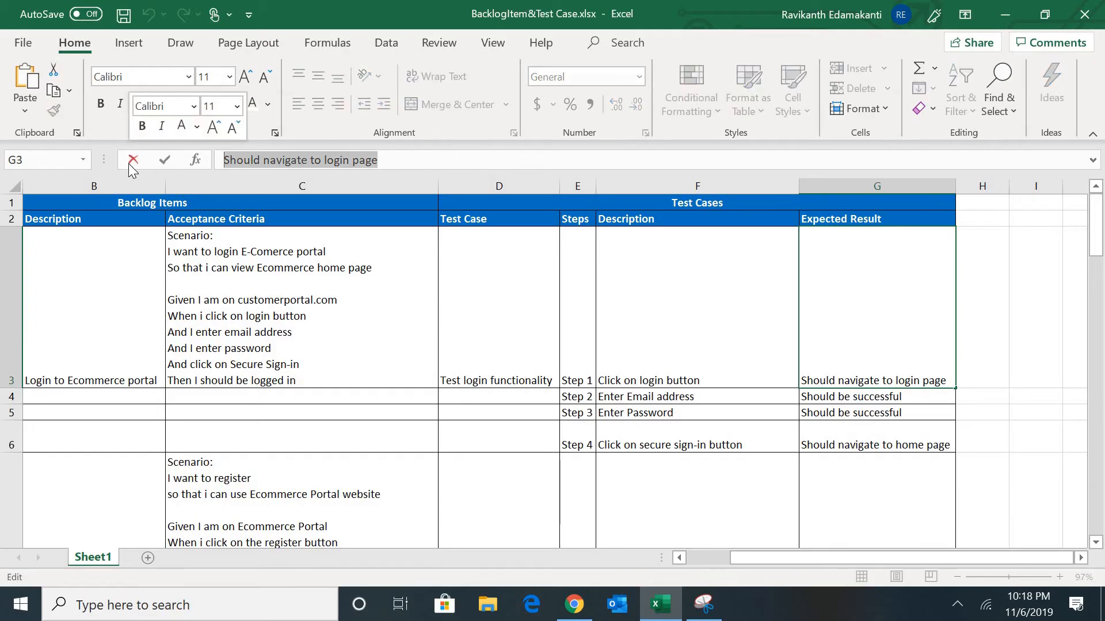
key(ctrl+c)
key(alt+Tab)
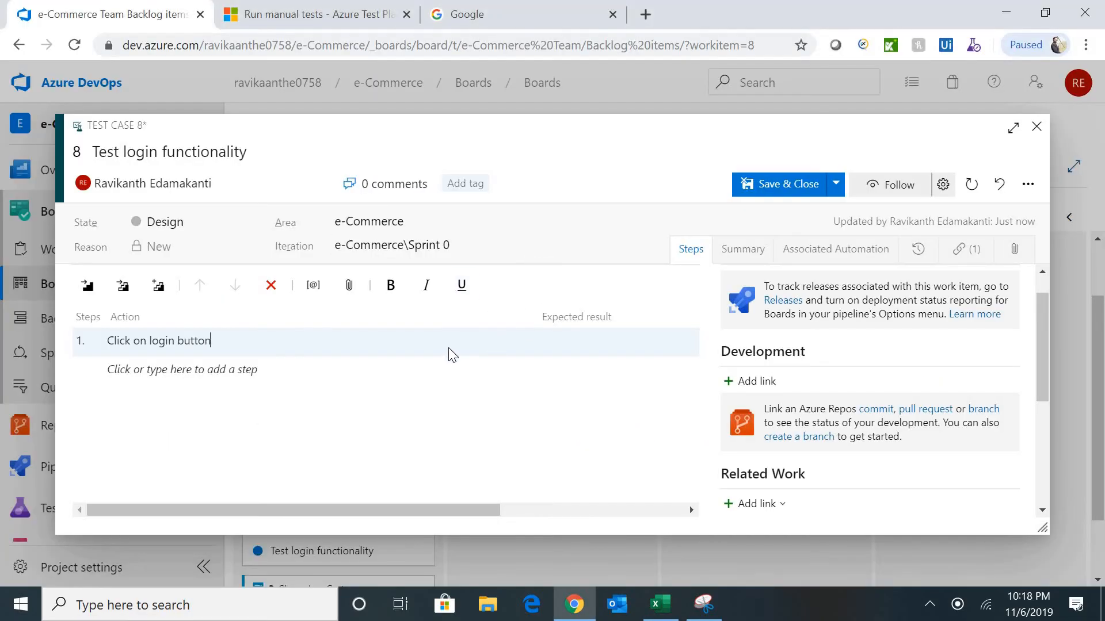
click(578, 339)
key(ctrl+v)
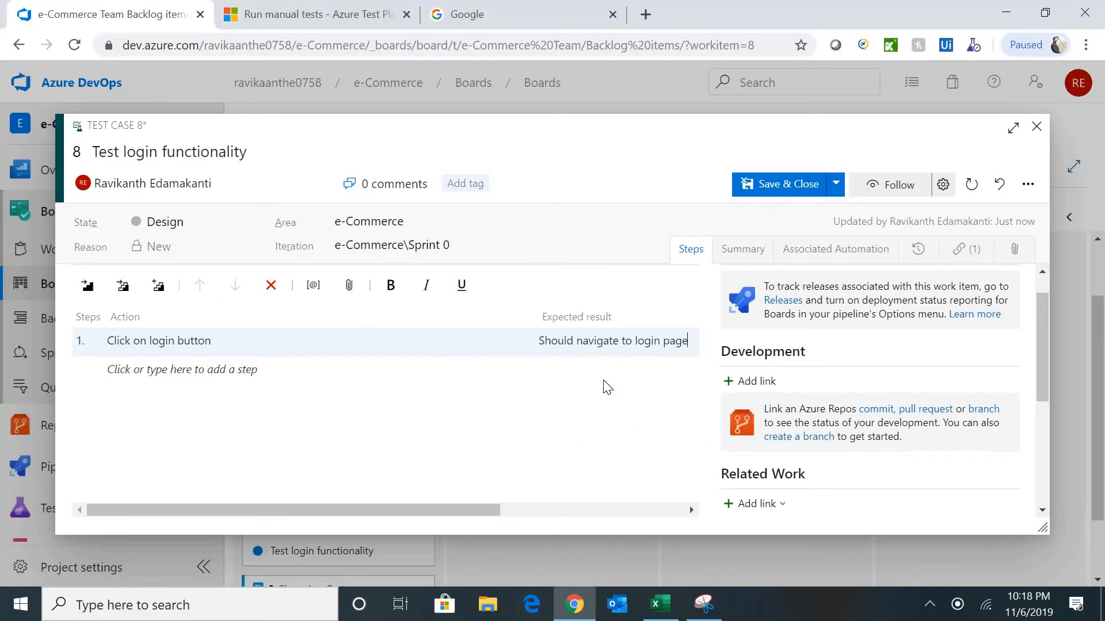
- Add step 2 'Enter Email address' with expected result 'Should be successful' from F4 and G4
key(alt+Tab)
click(650, 393)
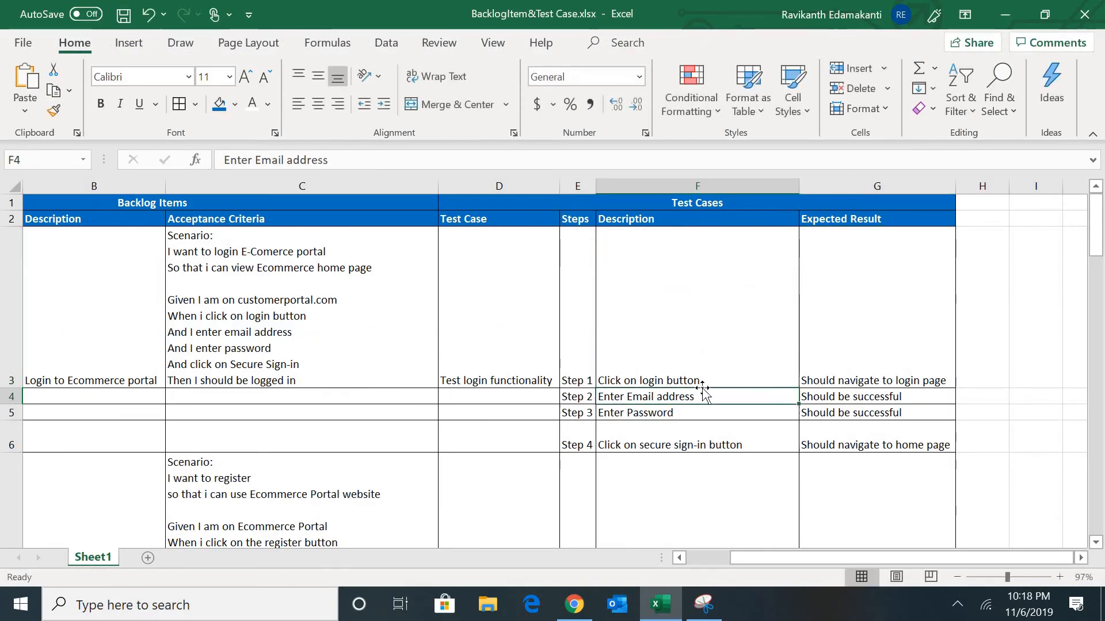
drag(360, 151, 224, 159)
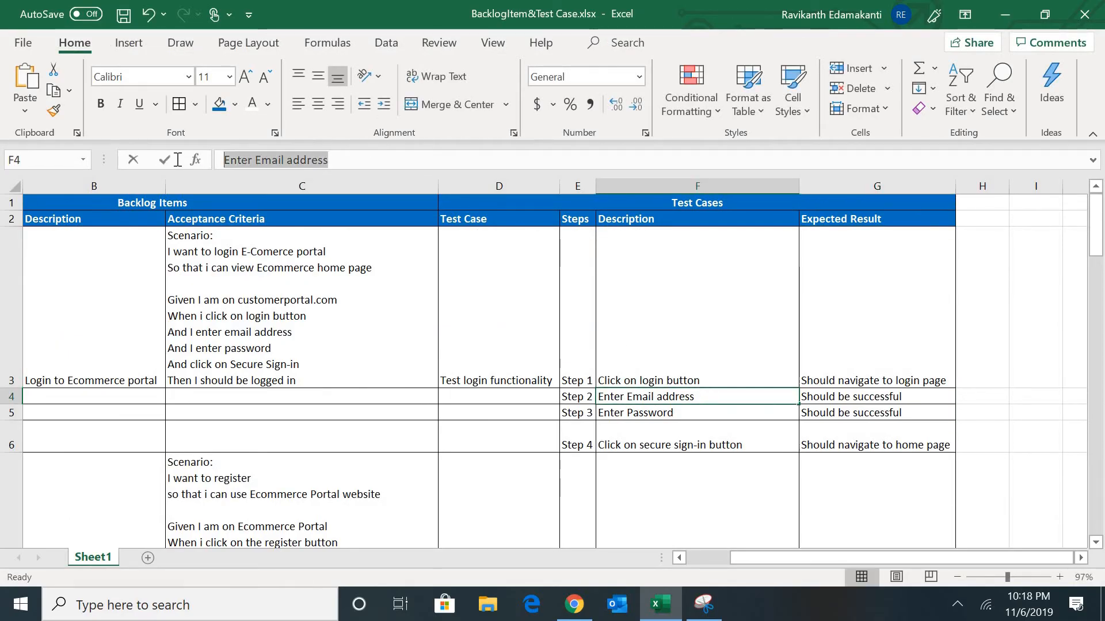
key(ctrl+c)
key(Escape)
key(alt+Tab)
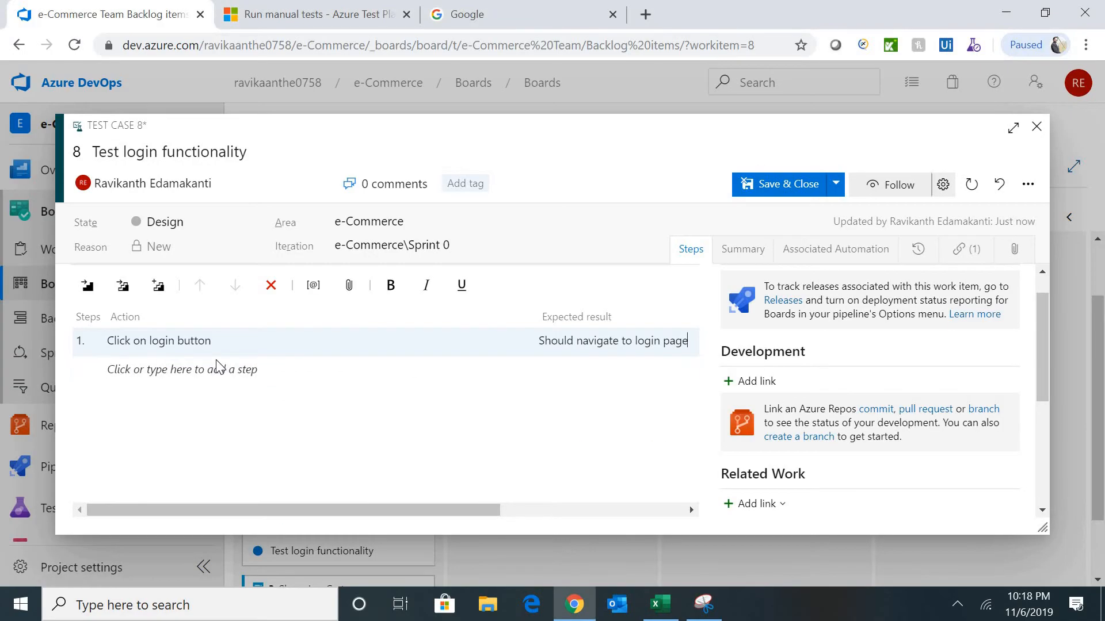
click(211, 368)
key(ctrl+v)
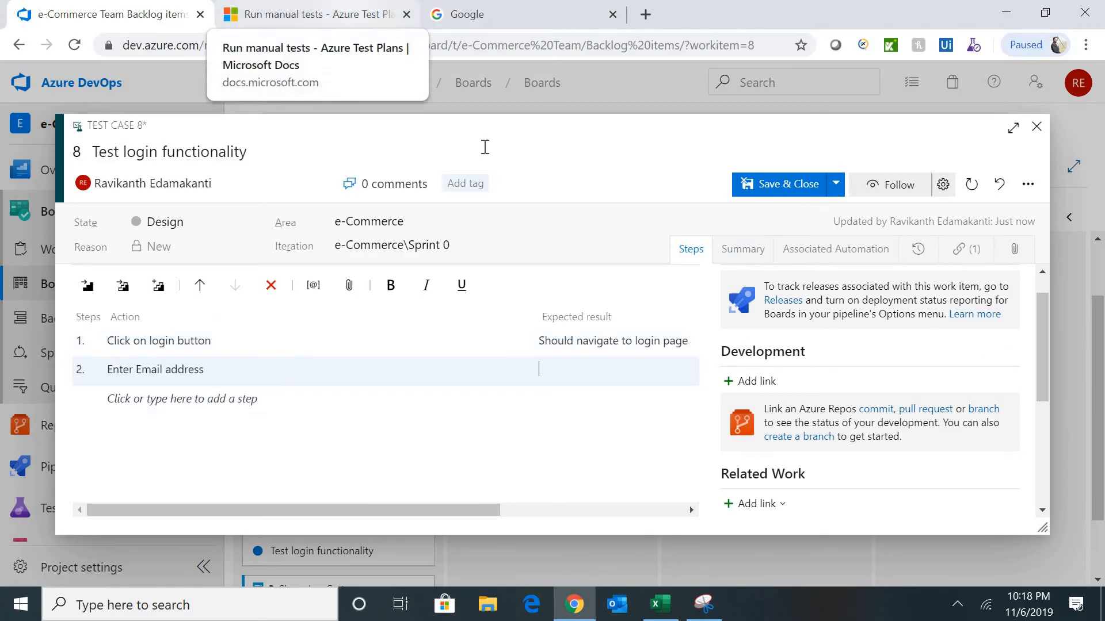
key(alt+Tab)
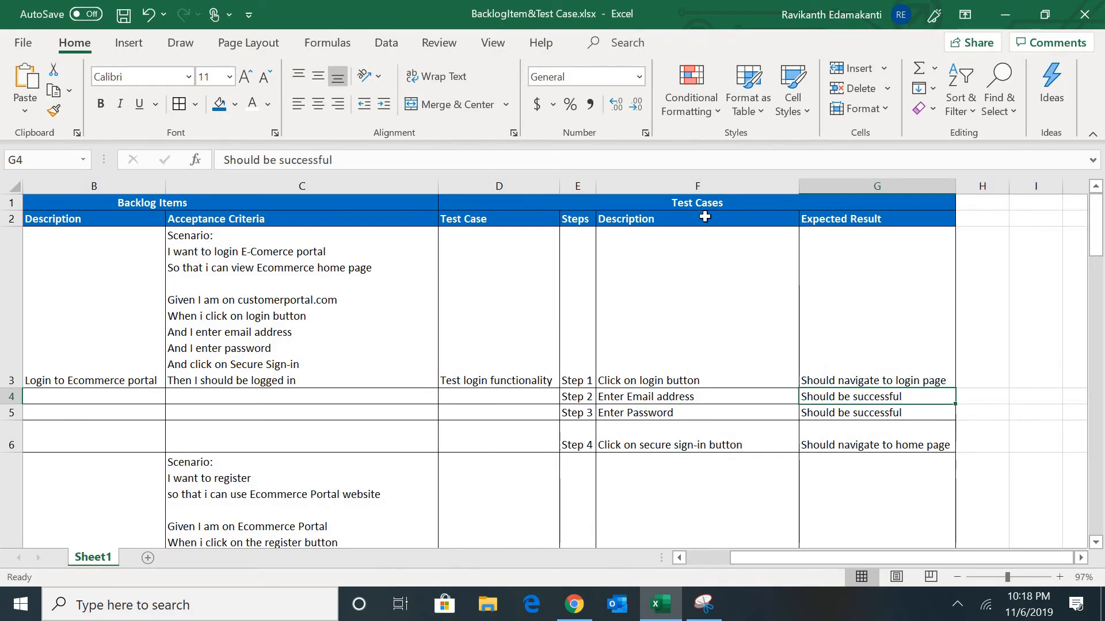
drag(343, 160, 133, 159)
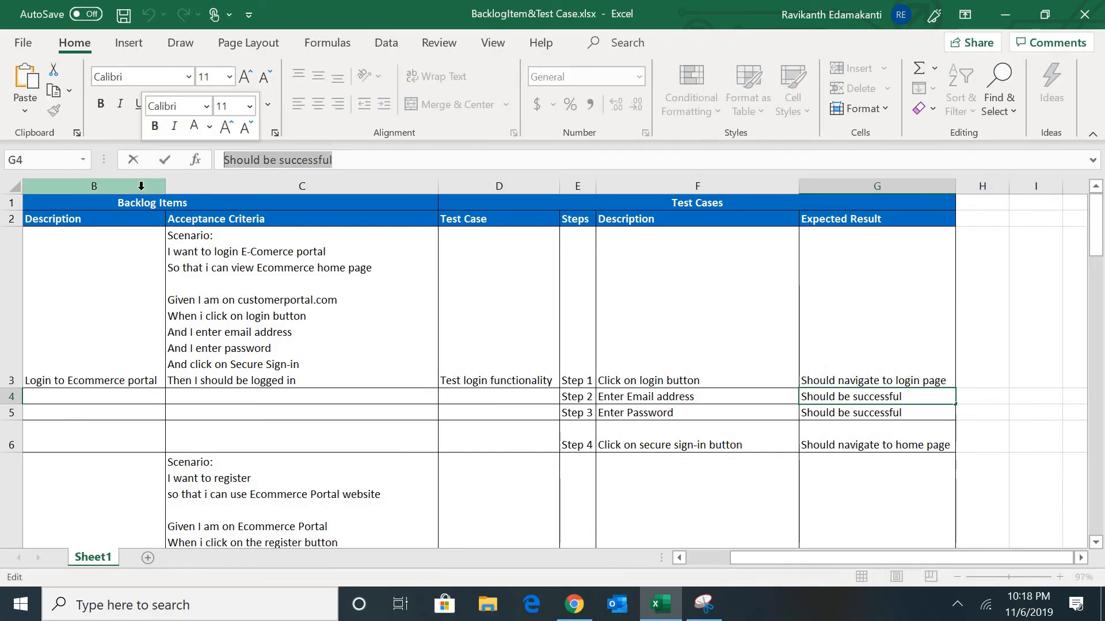
key(alt+Tab)
click(553, 371)
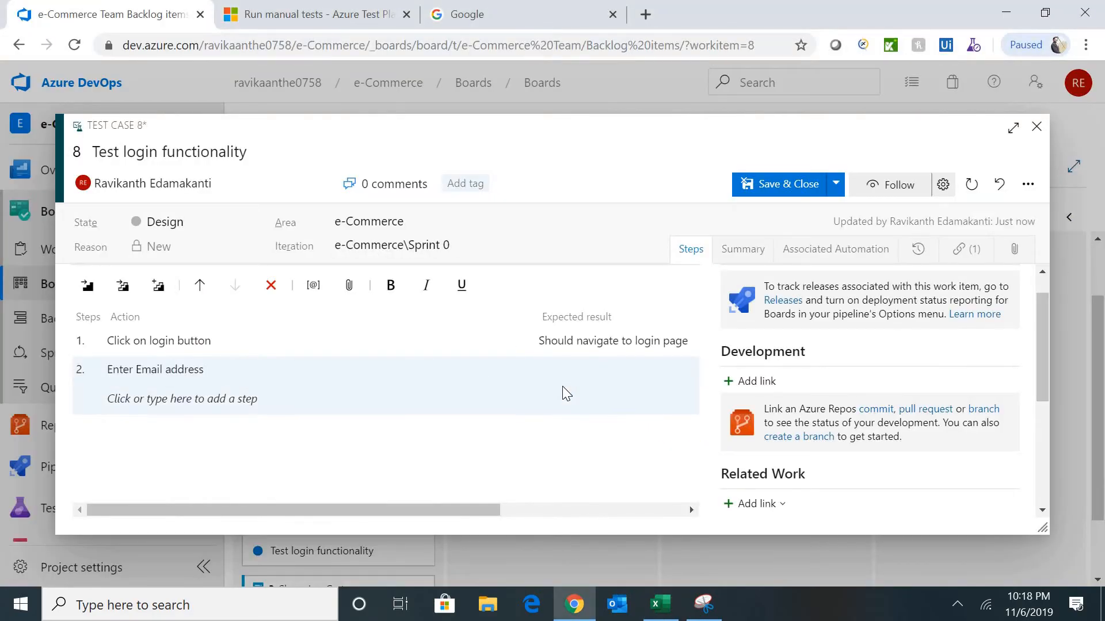
key(ctrl+v)
- Add step 3 'Enter Password' with expected result 'Should be successful' from the spreadsheet
key(alt+Tab)
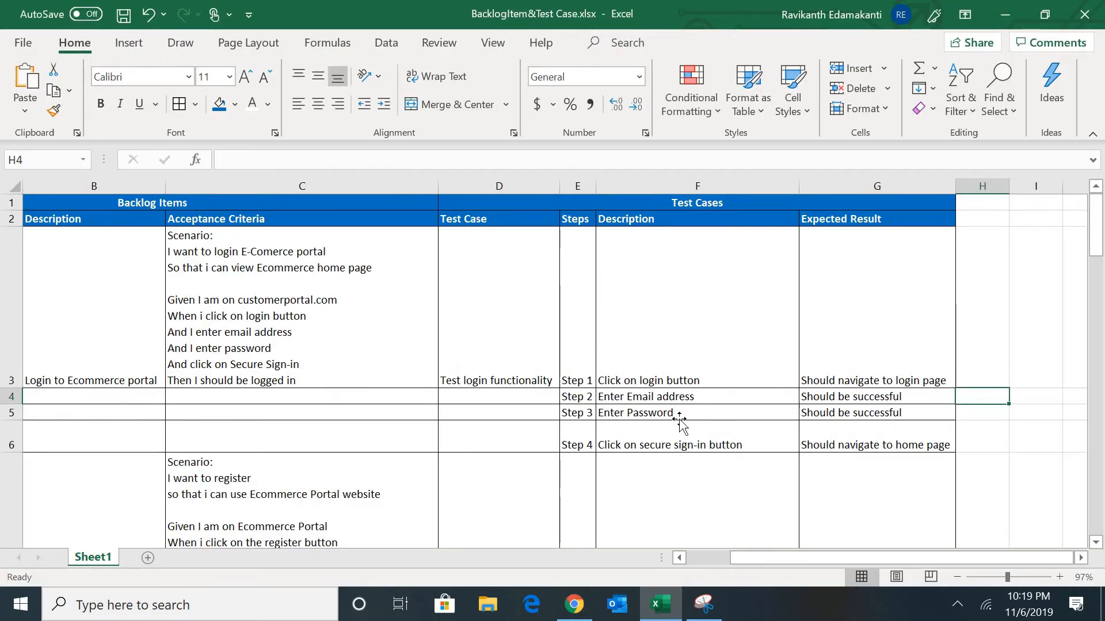
click(680, 416)
drag(313, 162, 167, 164)
key(ctrl+c)
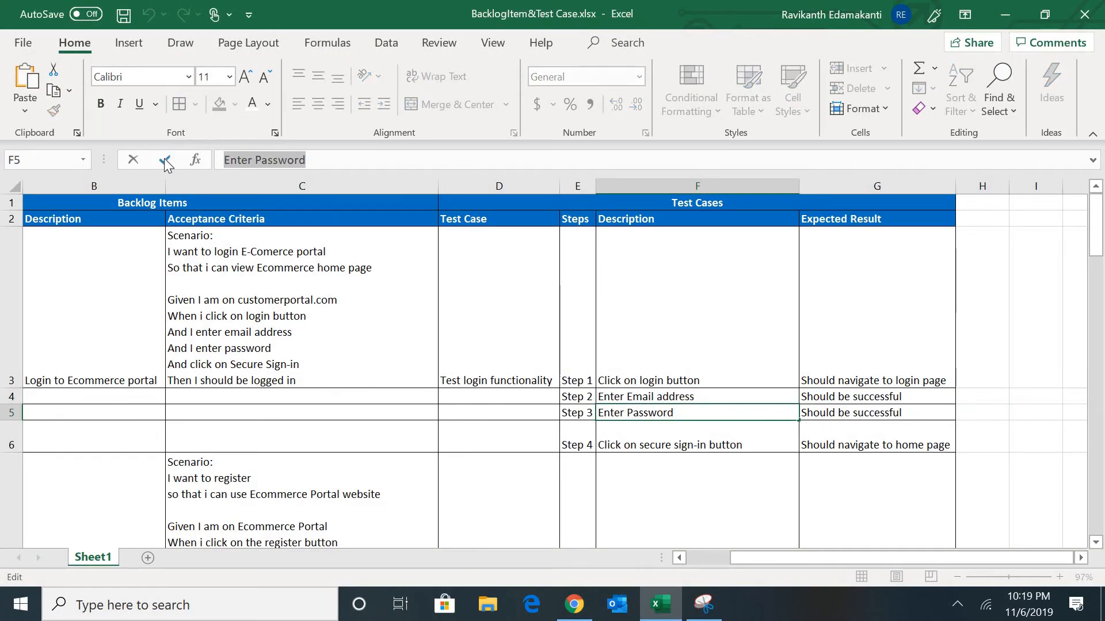
key(Tab)
key(alt+Tab)
click(205, 409)
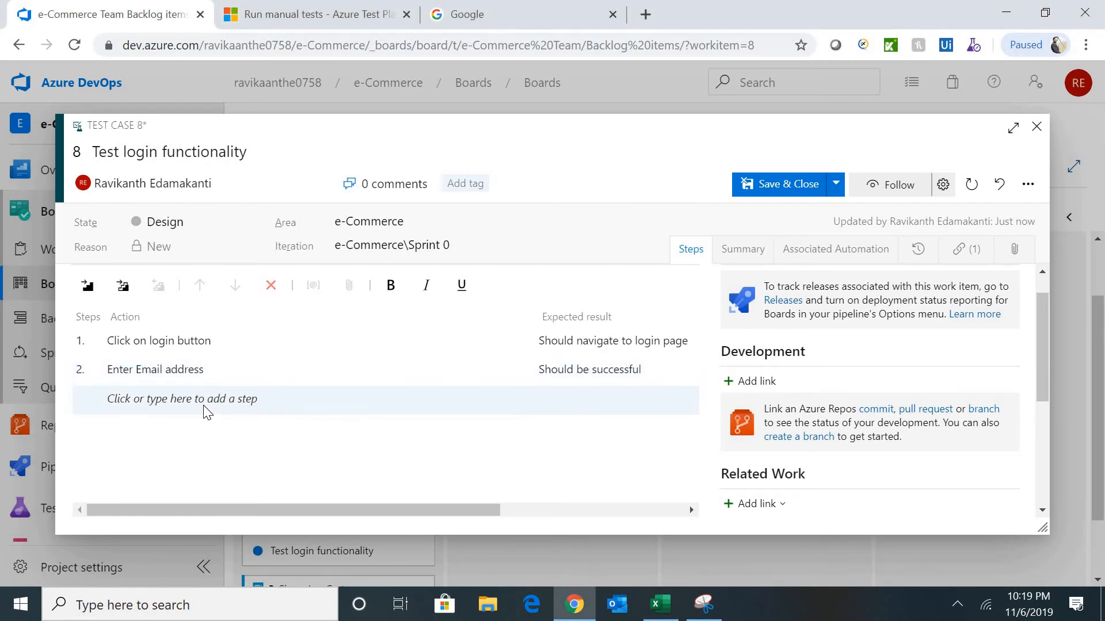
key(ctrl+v)
key(alt+Tab)
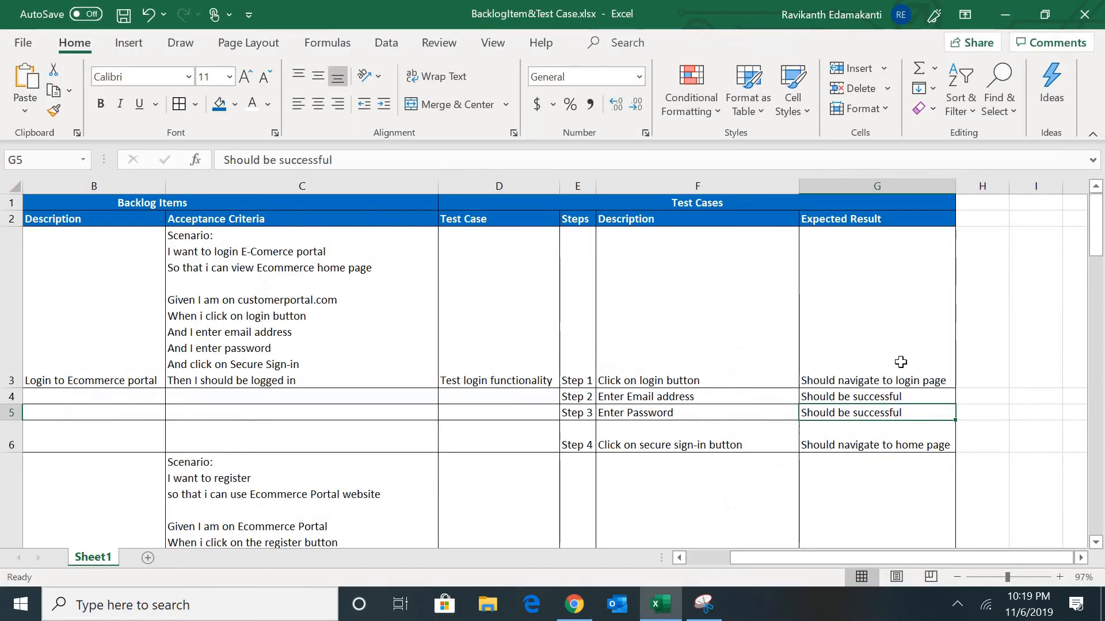
drag(385, 156, 192, 158)
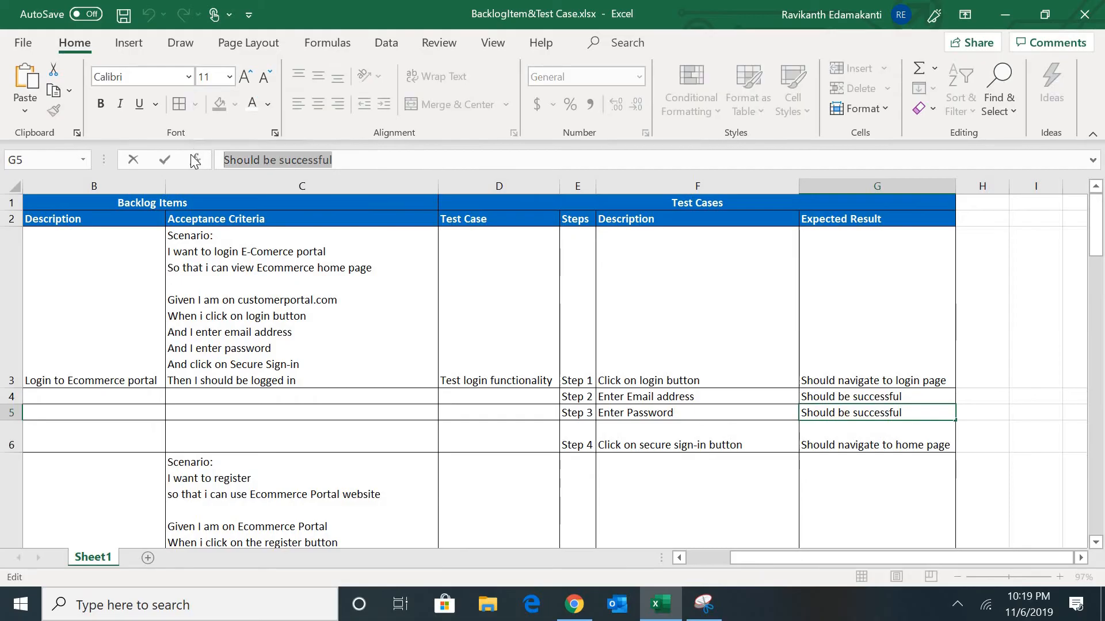
key(ctrl+c)
key(Tab)
key(alt+Tab)
click(591, 397)
key(ctrl+v)
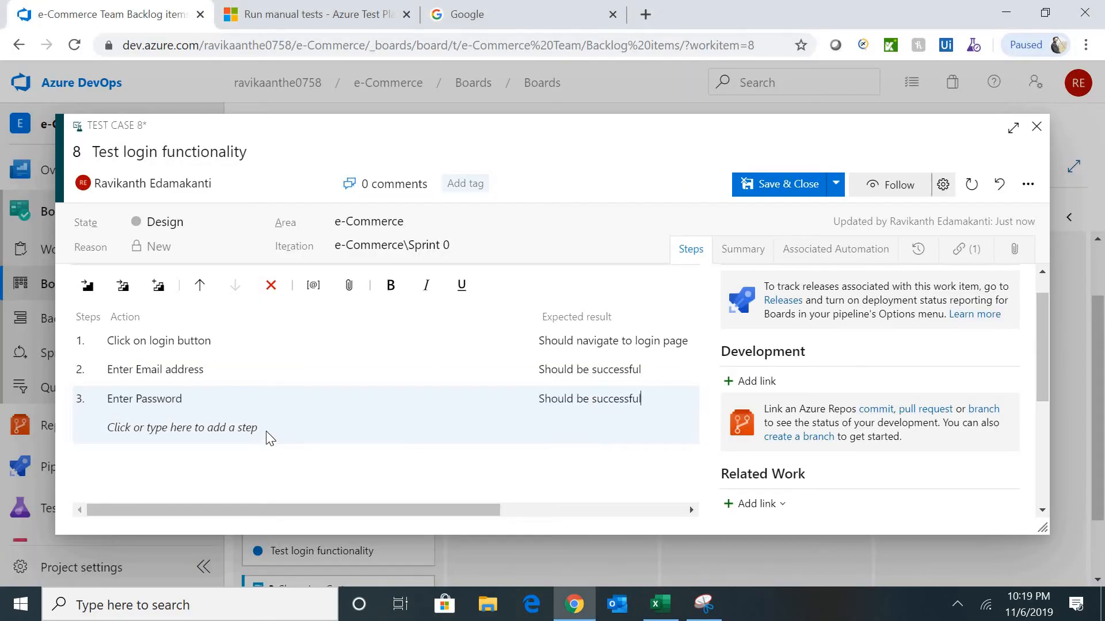
- Add step 4 'Click on secure sign-in button' expecting 'Should navigate to home page', then save and close
click(259, 426)
key(alt+Tab)
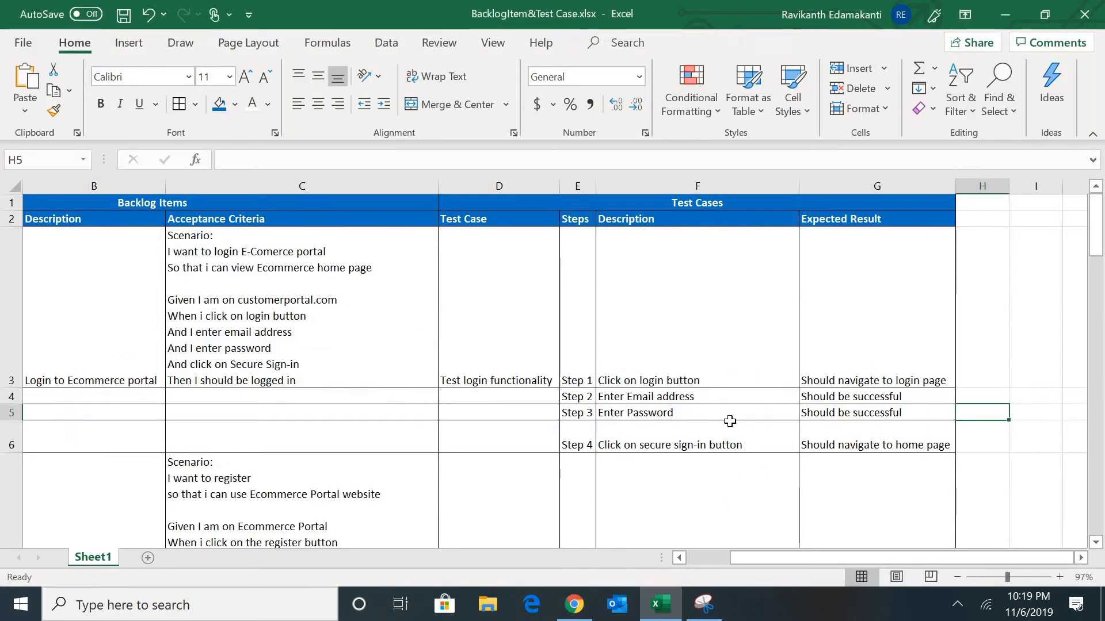
click(661, 432)
drag(379, 161, 224, 160)
key(ctrl+c)
key(Tab)
key(alt+Tab)
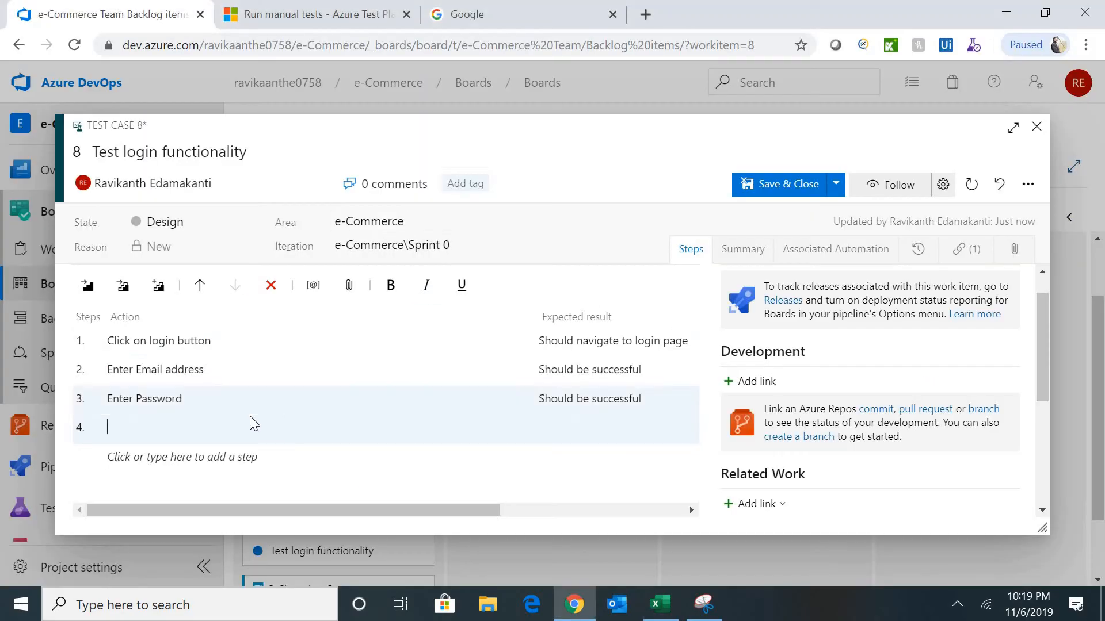
key(ctrl+v)
click(604, 442)
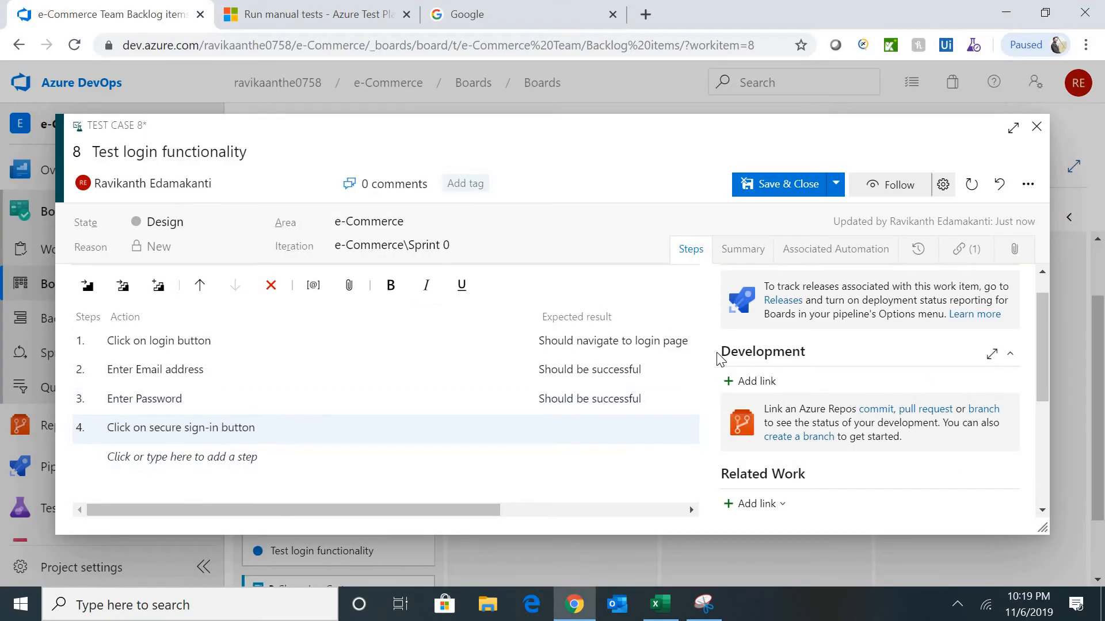
key(alt+Tab)
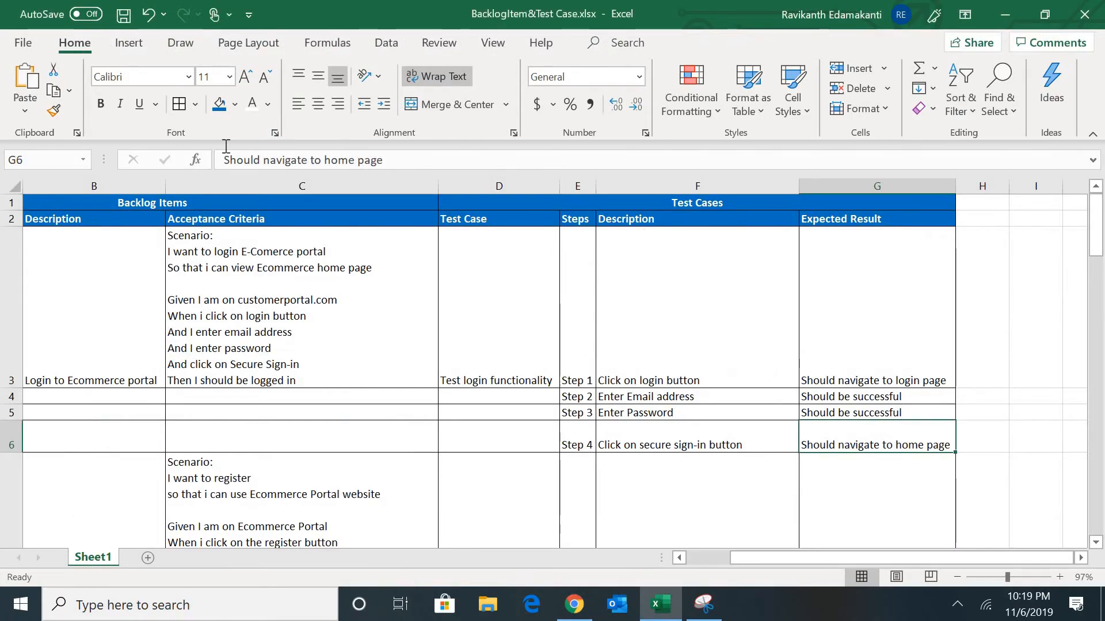
drag(383, 161, 224, 161)
key(ctrl+c)
key(Tab)
key(alt+Tab)
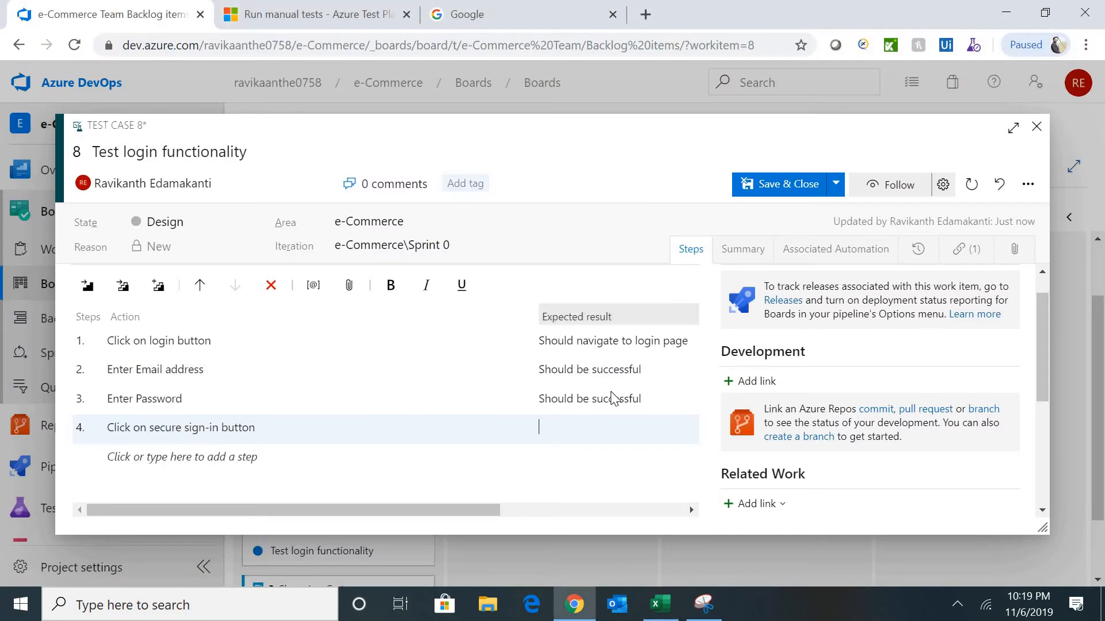
key(ctrl+v)
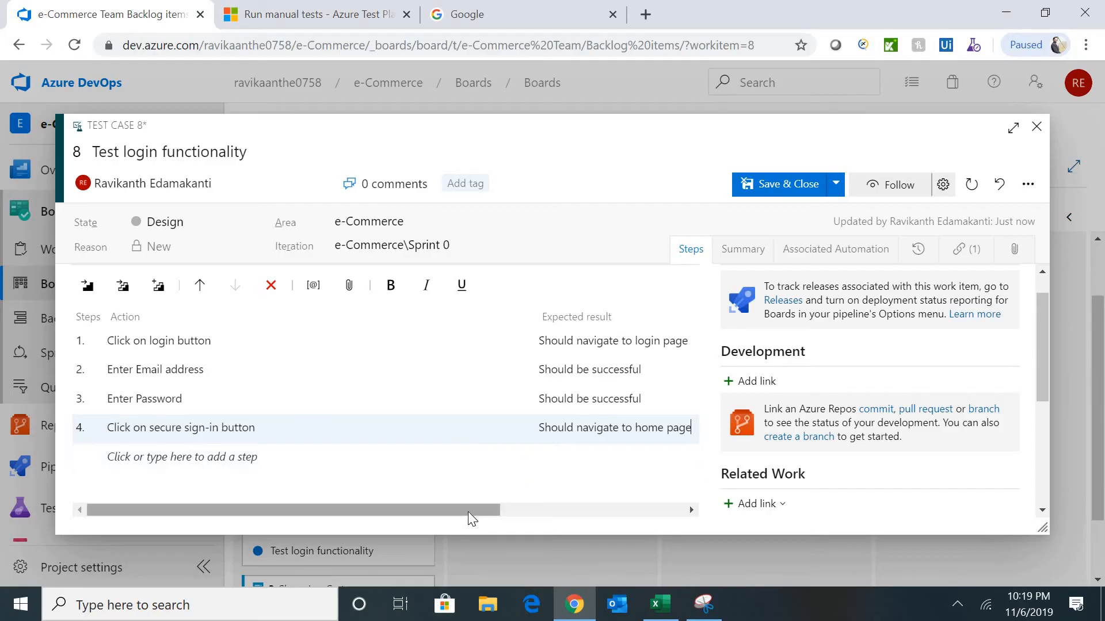
click(786, 190)
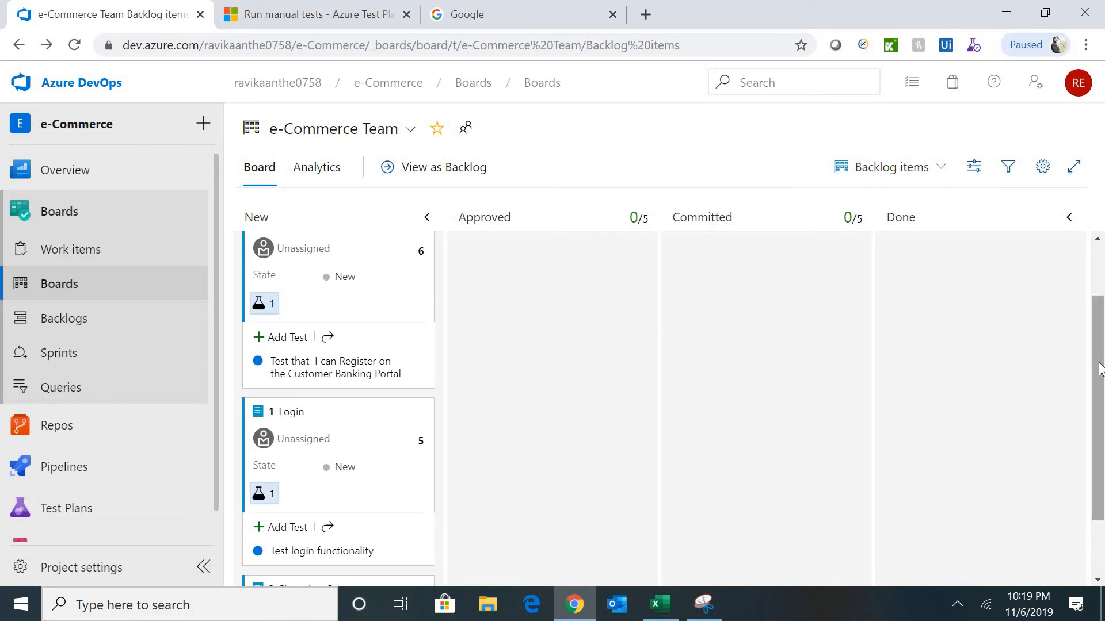
- Scroll the board's New column down and back up to review the saved Login test
scroll(1098, 366, down, 2)
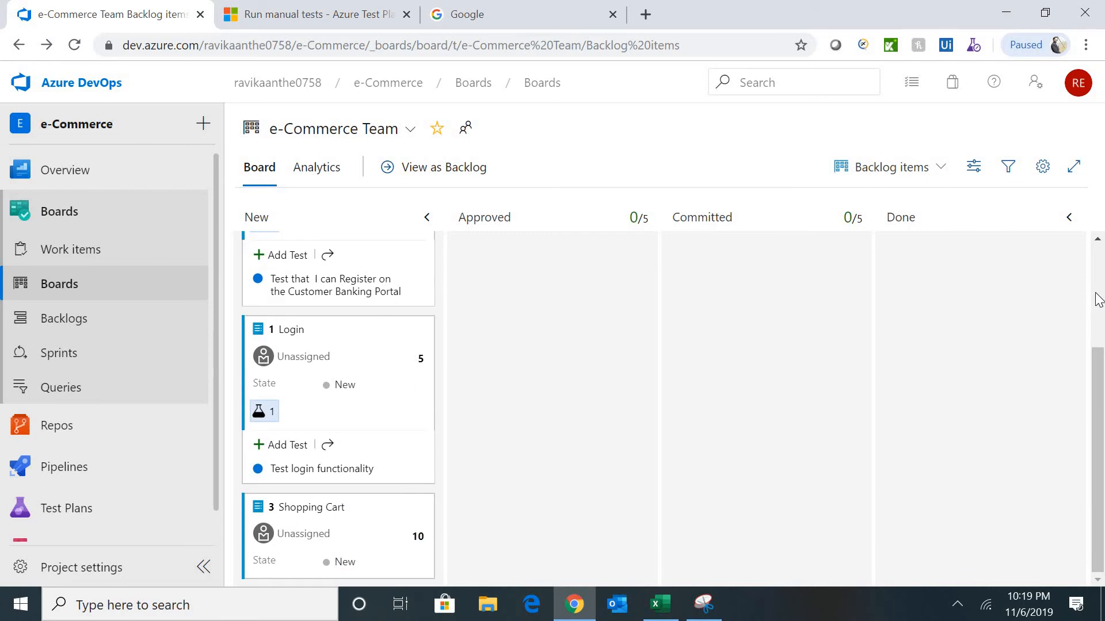
scroll(1098, 298, up, 3)
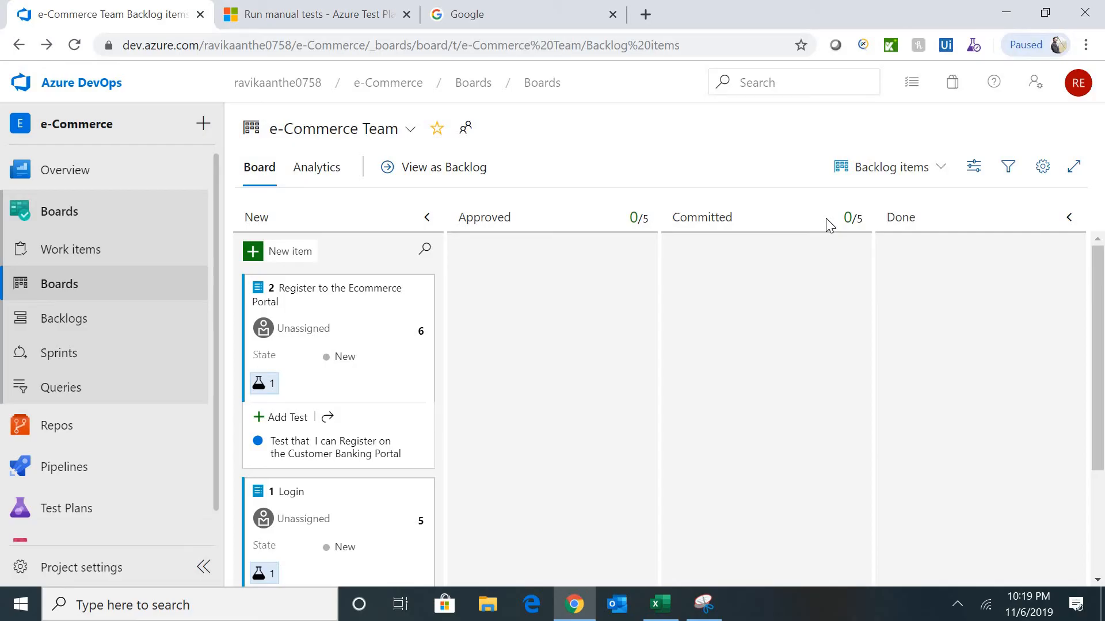
- In team settings Columns, rename the first board column from New to Analyze and save
click(1040, 168)
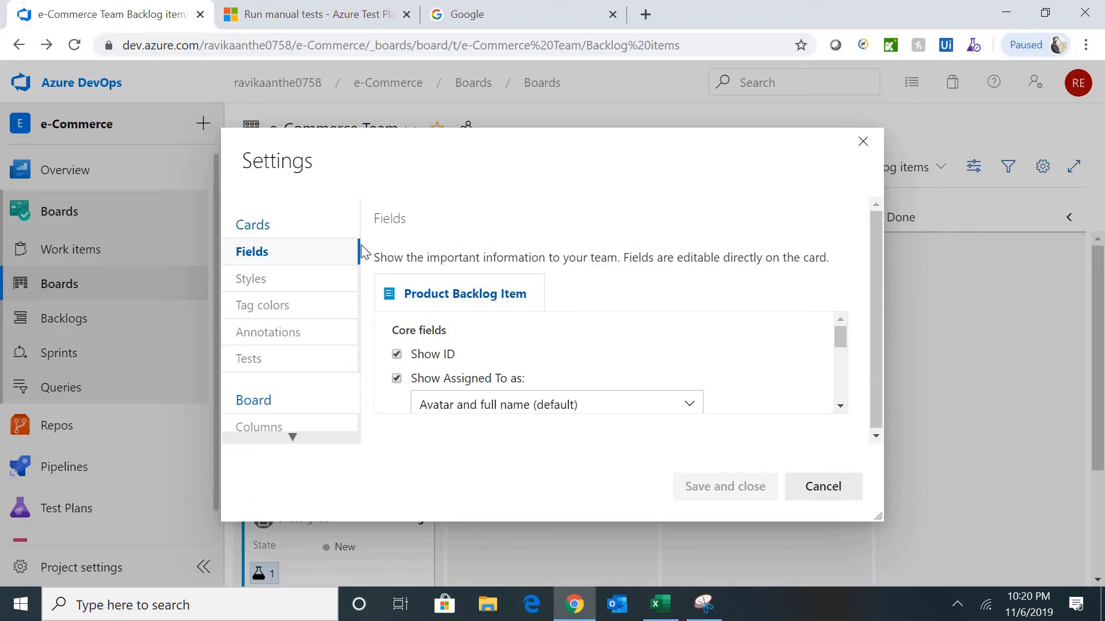
mouse_move(360, 271)
mouse_down()
mouse_move(304, 412)
mouse_move(283, 429)
mouse_up()
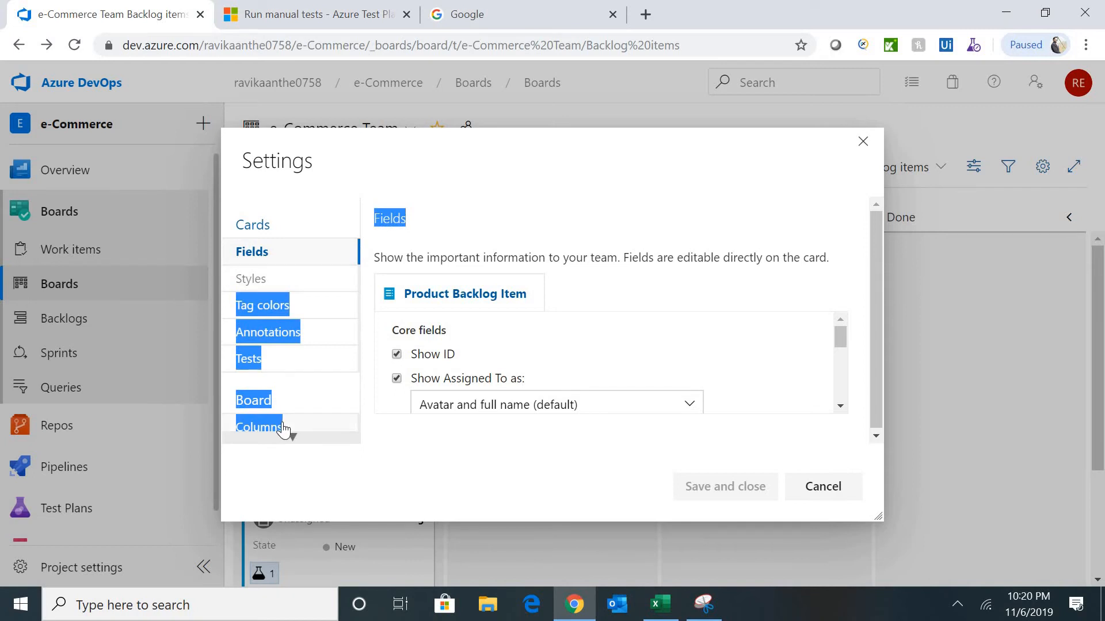
click(282, 428)
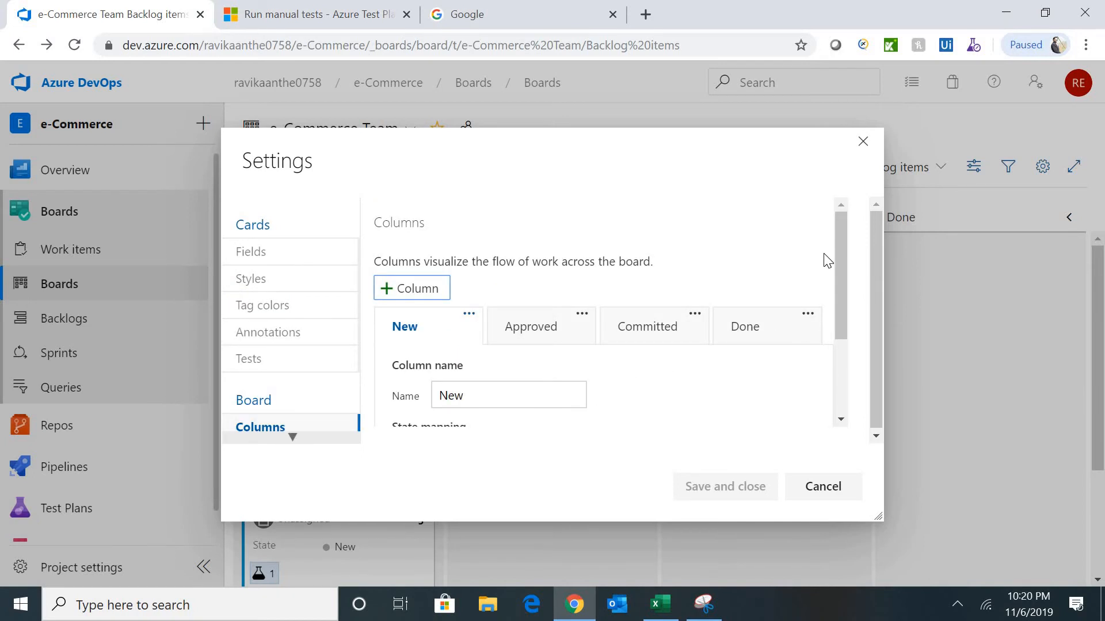
scroll(844, 295, down, 1)
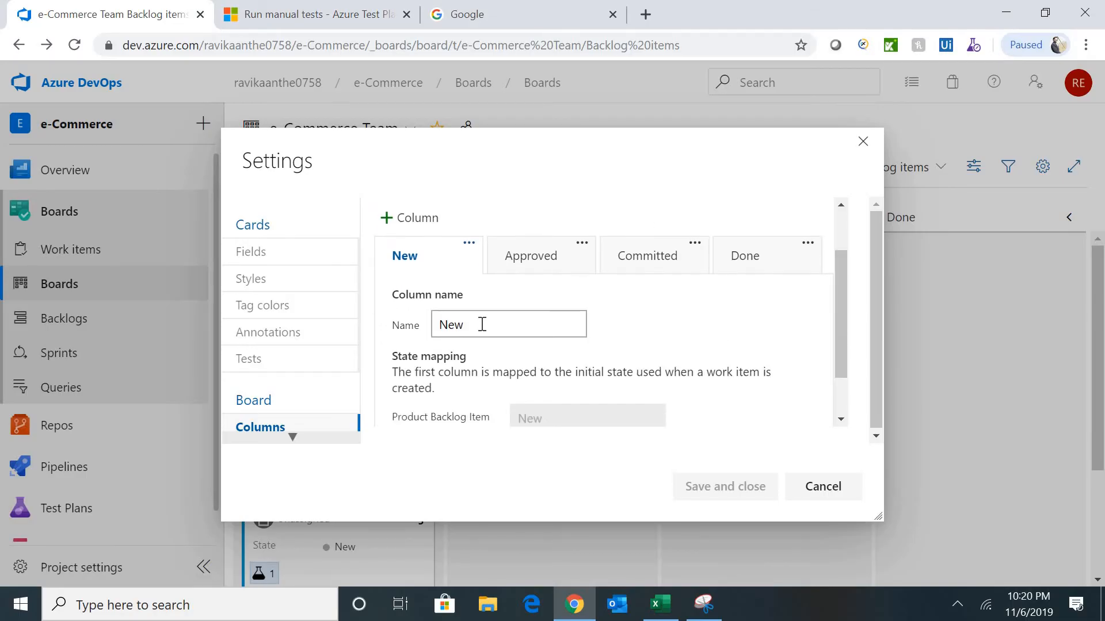
click(482, 324)
key(ctrl+a)
text(A)
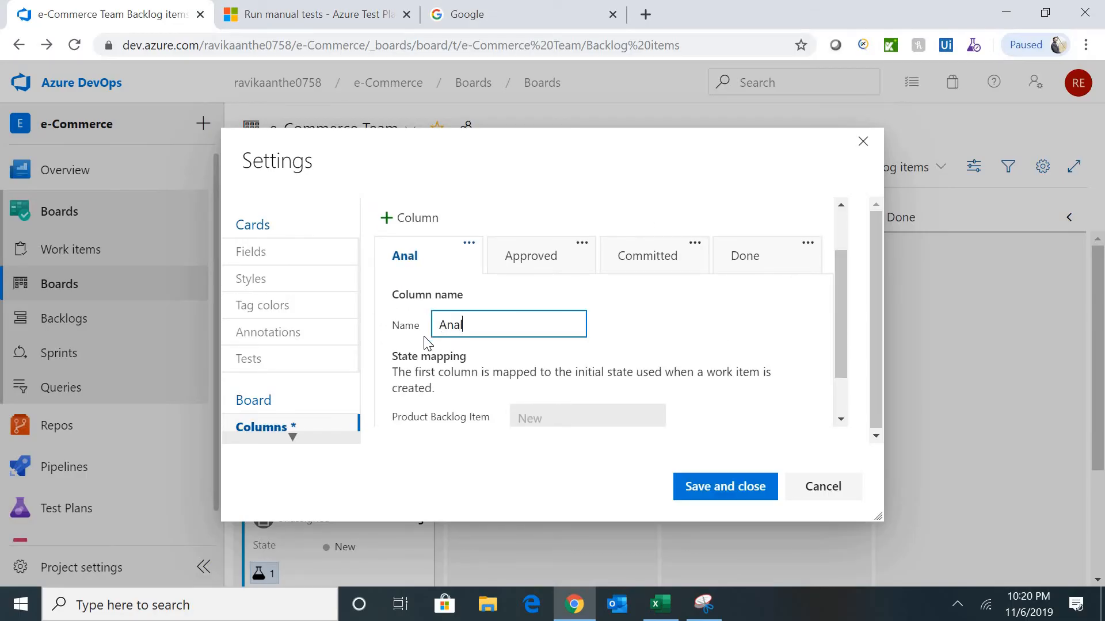
click(735, 486)
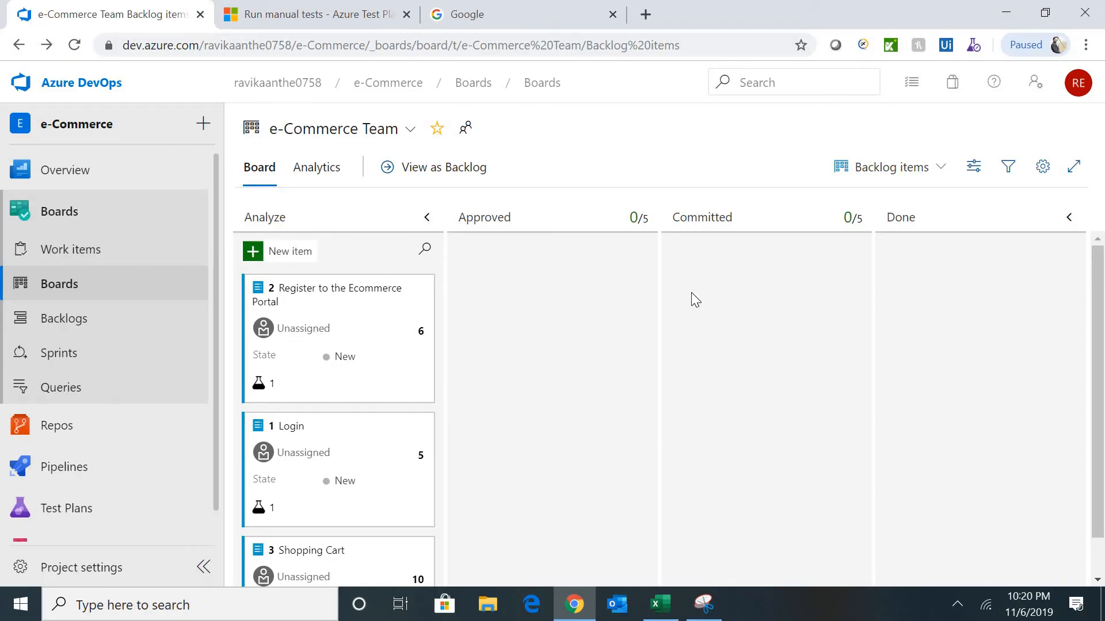
- In the board column settings, change the first column's name from Analyze to 'New Item' and save
click(1039, 170)
click(283, 429)
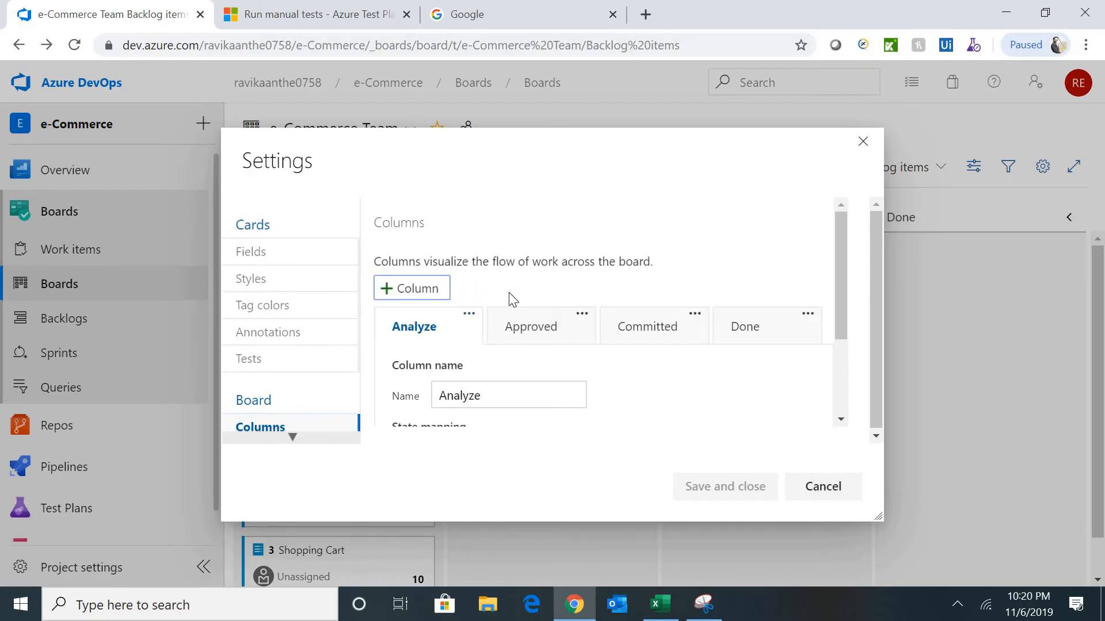
drag(488, 396, 436, 396)
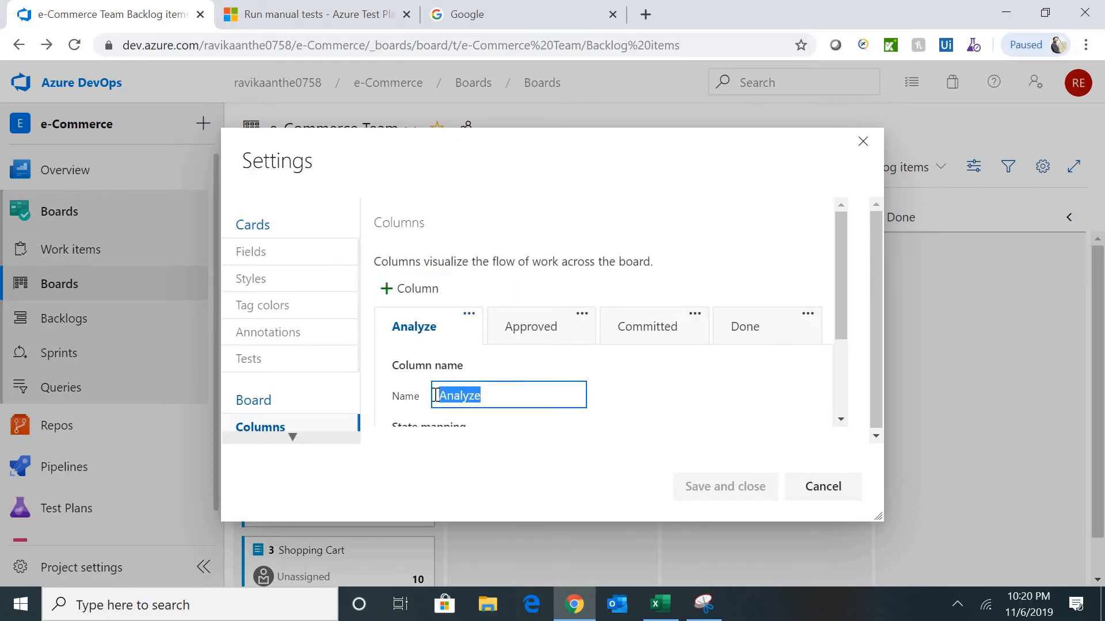
text(New)
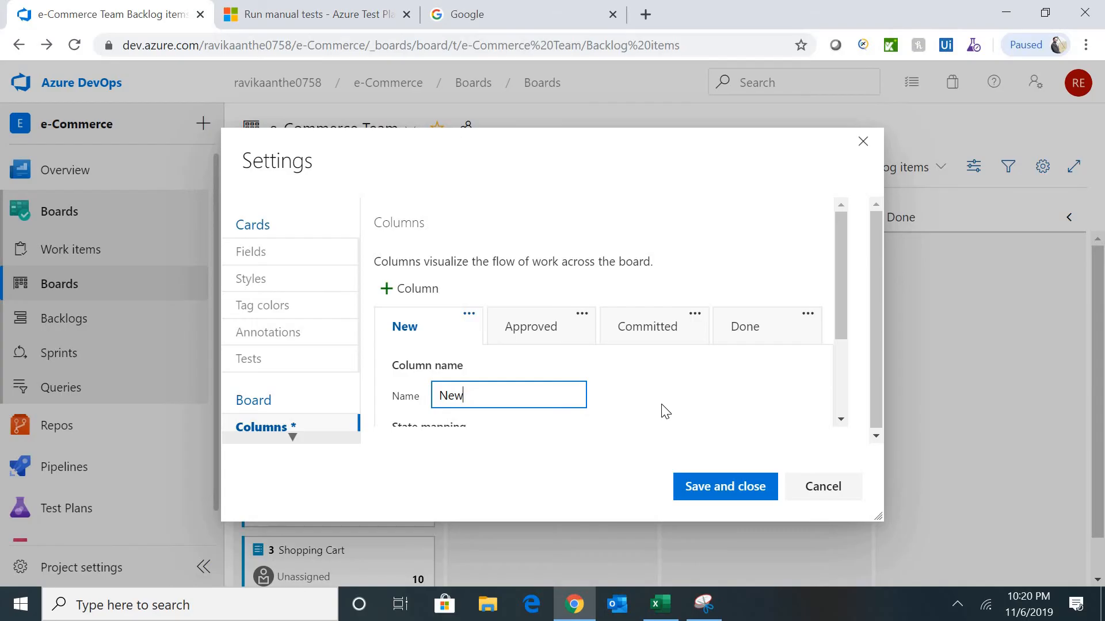
text( Item)
click(738, 488)
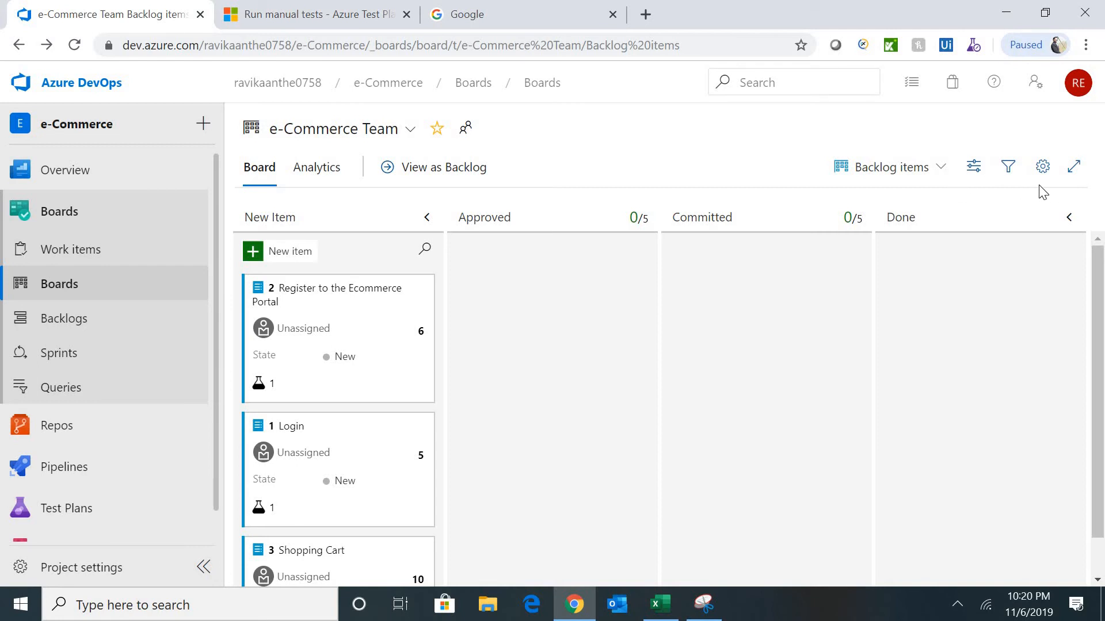
- In board column settings, insert a column after New Item and start naming it Analyze
click(1042, 167)
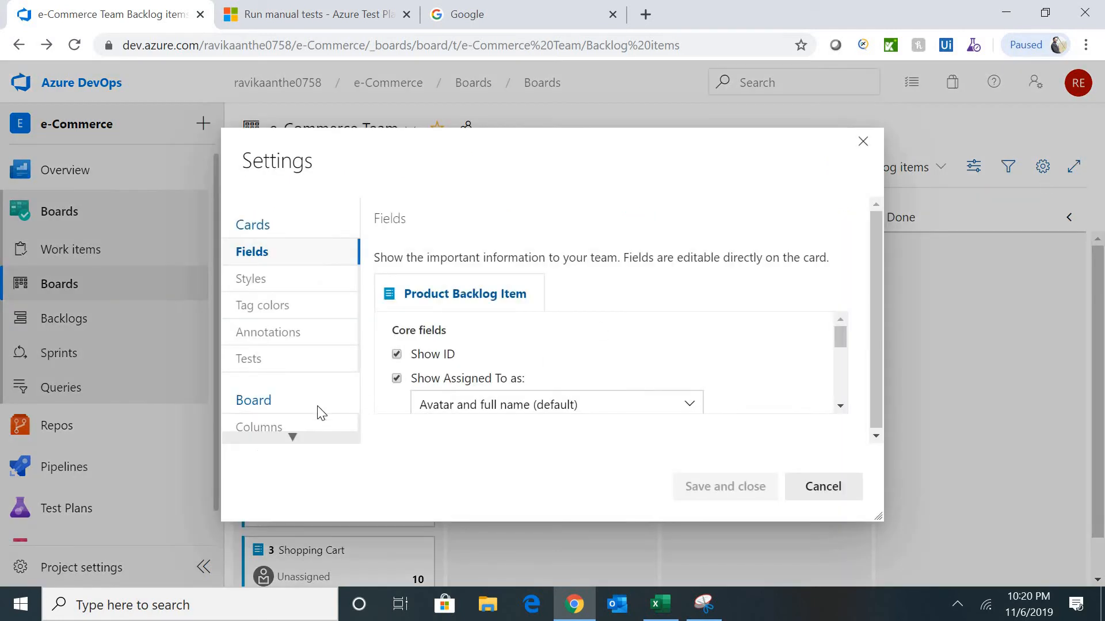
click(286, 429)
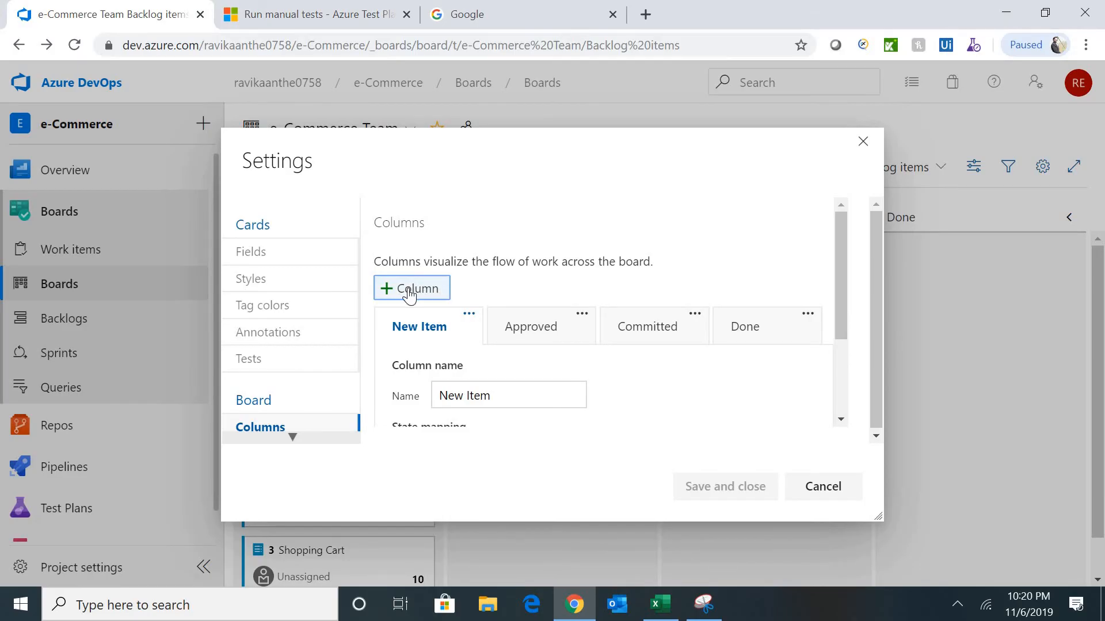
click(409, 290)
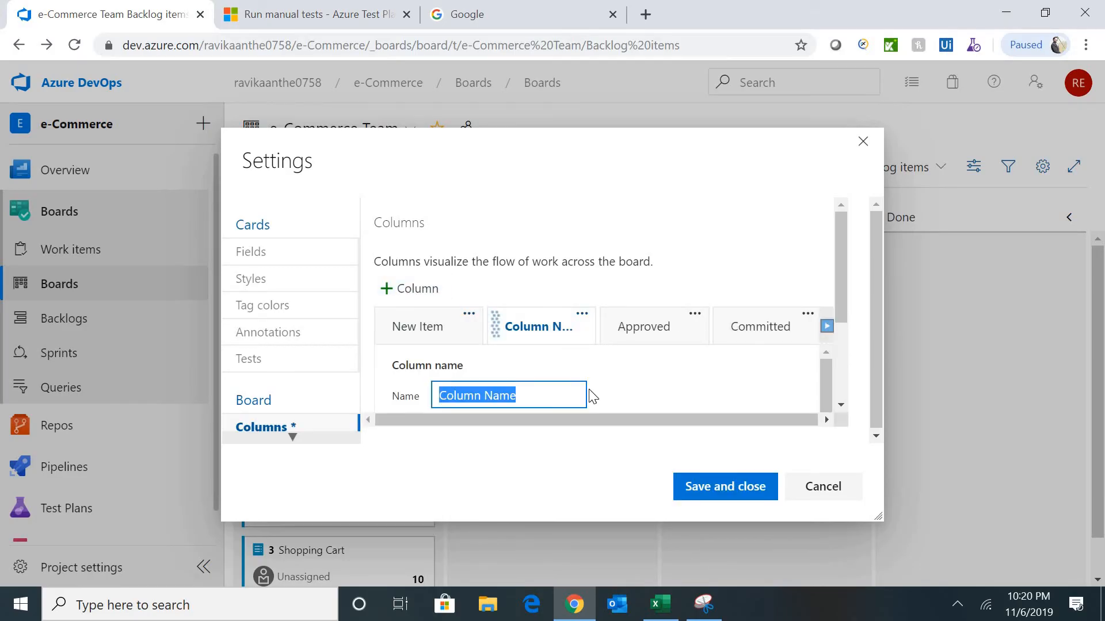
text(Analyze)
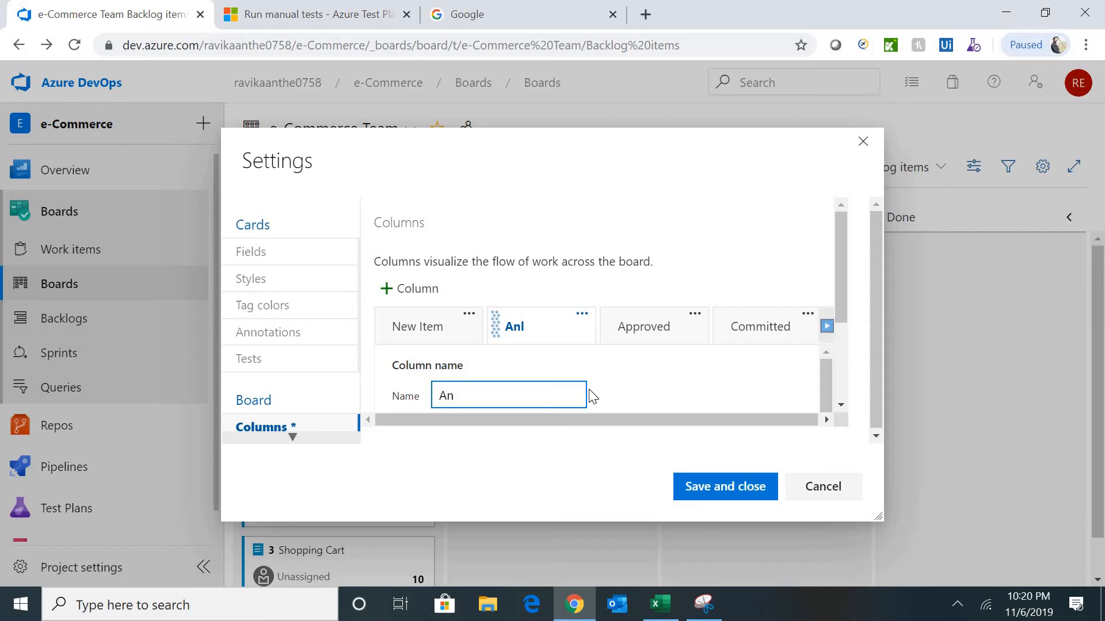
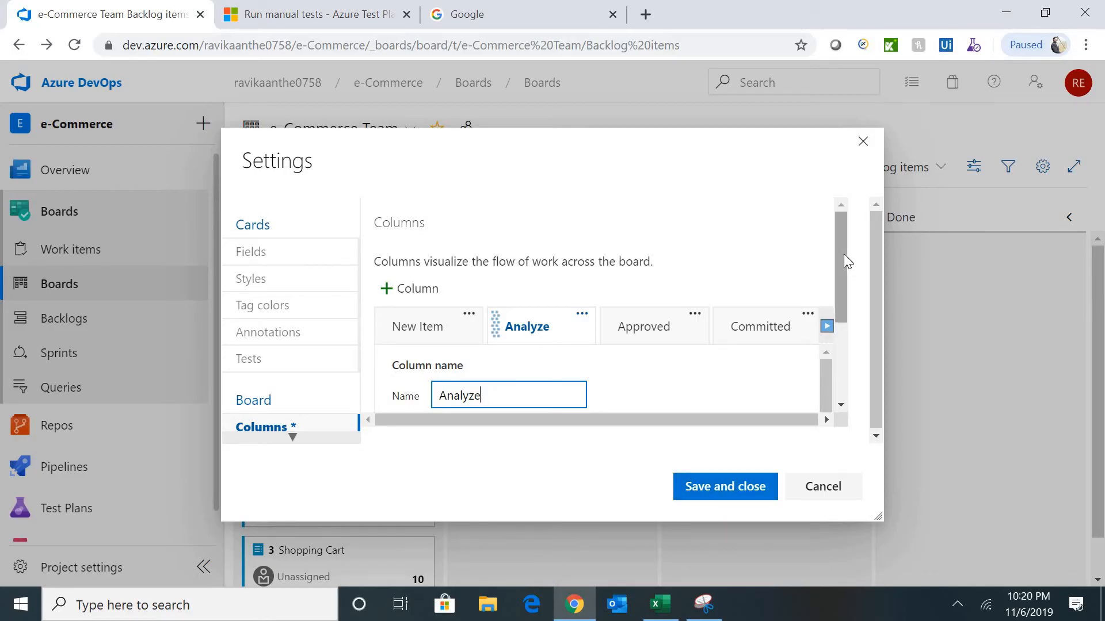
- Keep the new Analyze column (WIP limit 5) mapped to the New state and save
drag(843, 254, 844, 365)
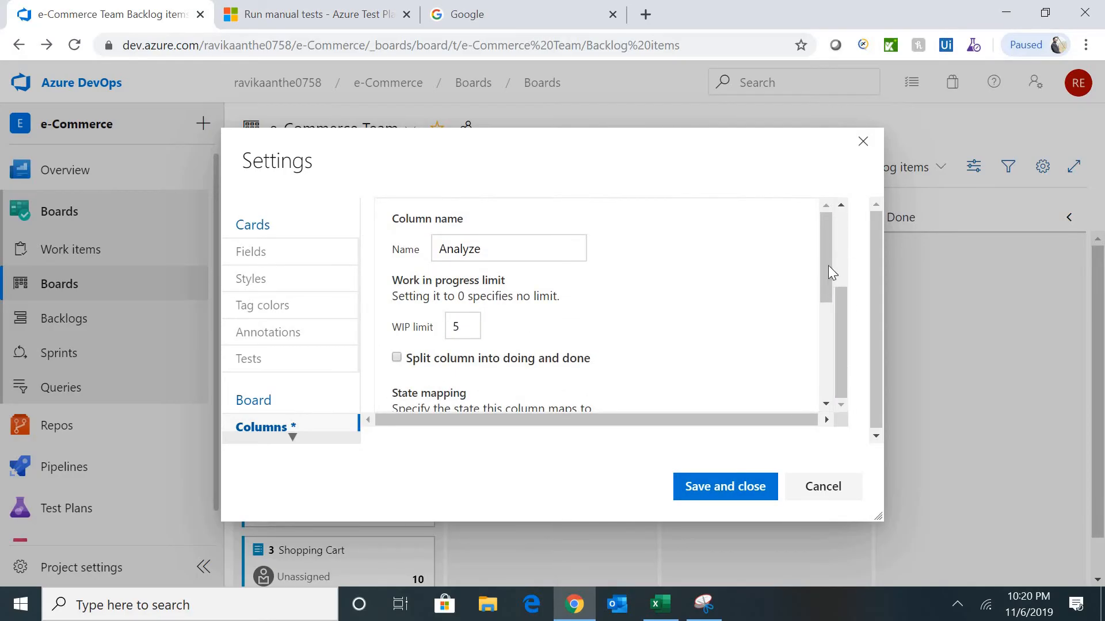
drag(828, 271, 824, 320)
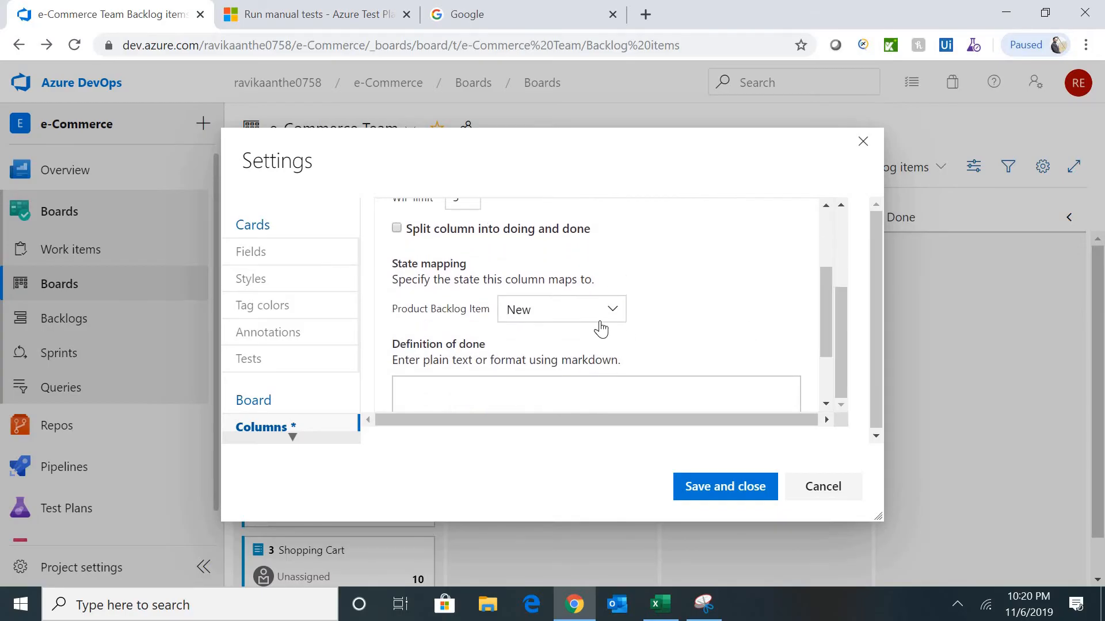
click(601, 328)
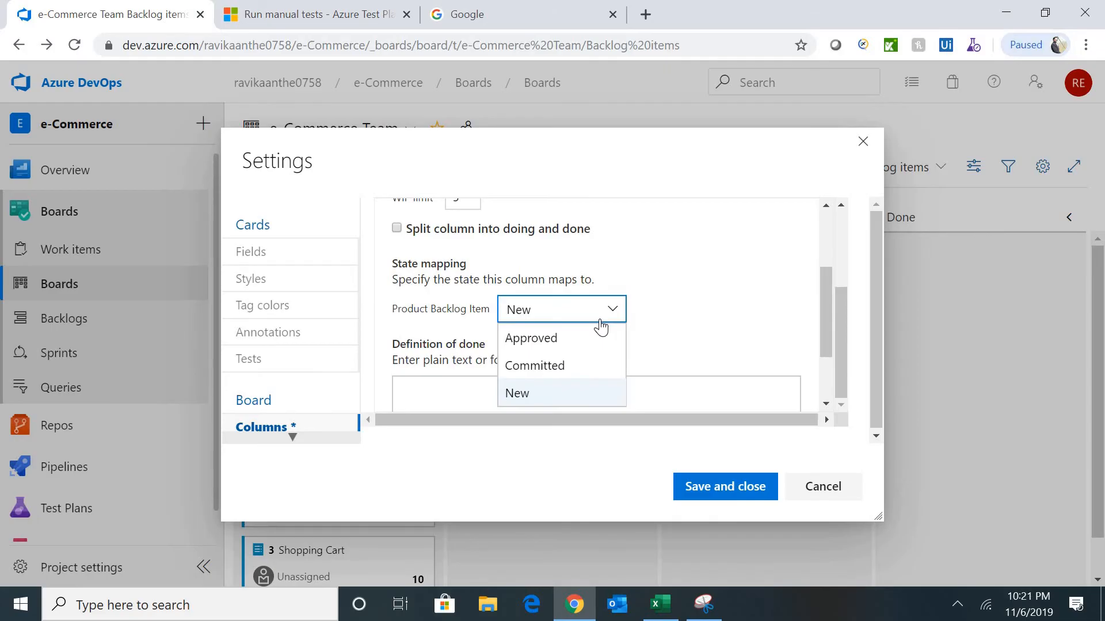
click(773, 358)
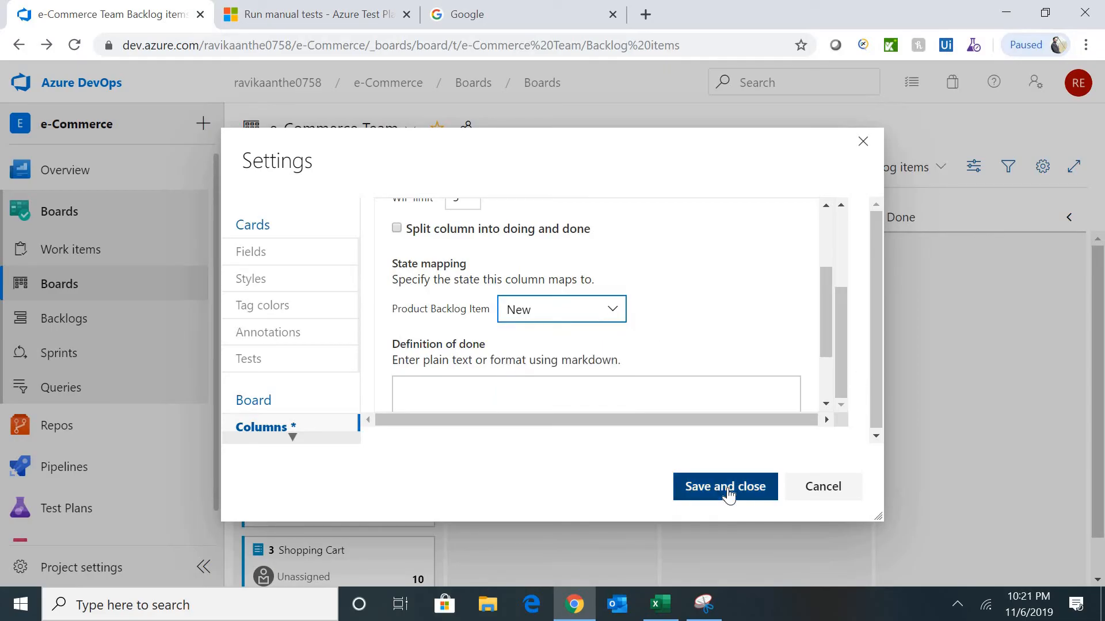
scroll(827, 315, up, 3)
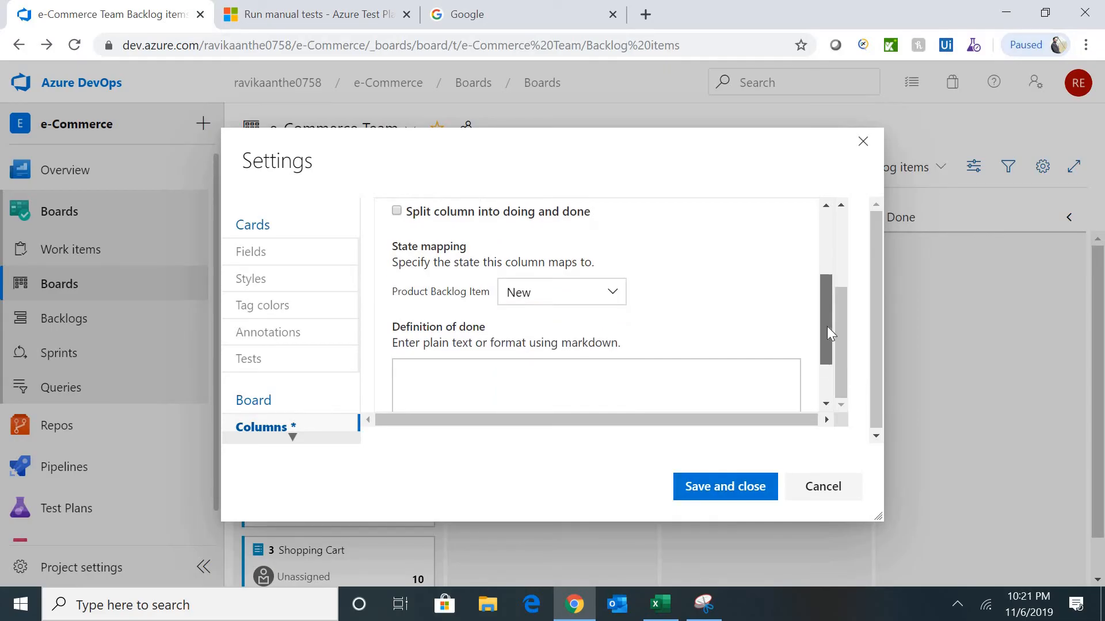
click(732, 487)
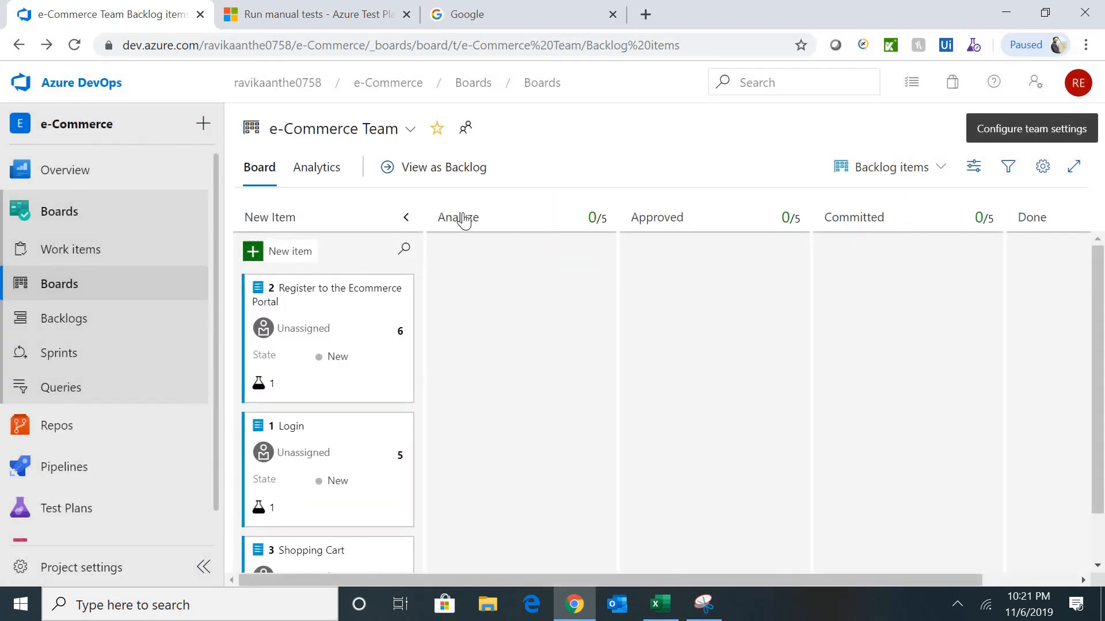
- Add a Develop column after New Item with WIP limit 5, mapped to Approved, and save
click(1042, 166)
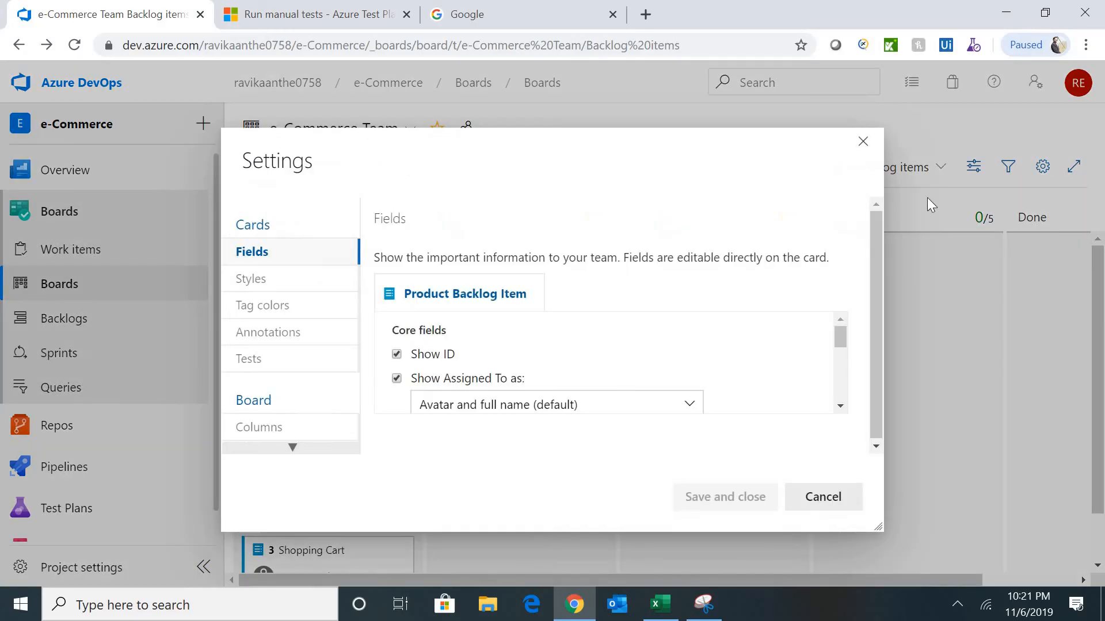
click(299, 430)
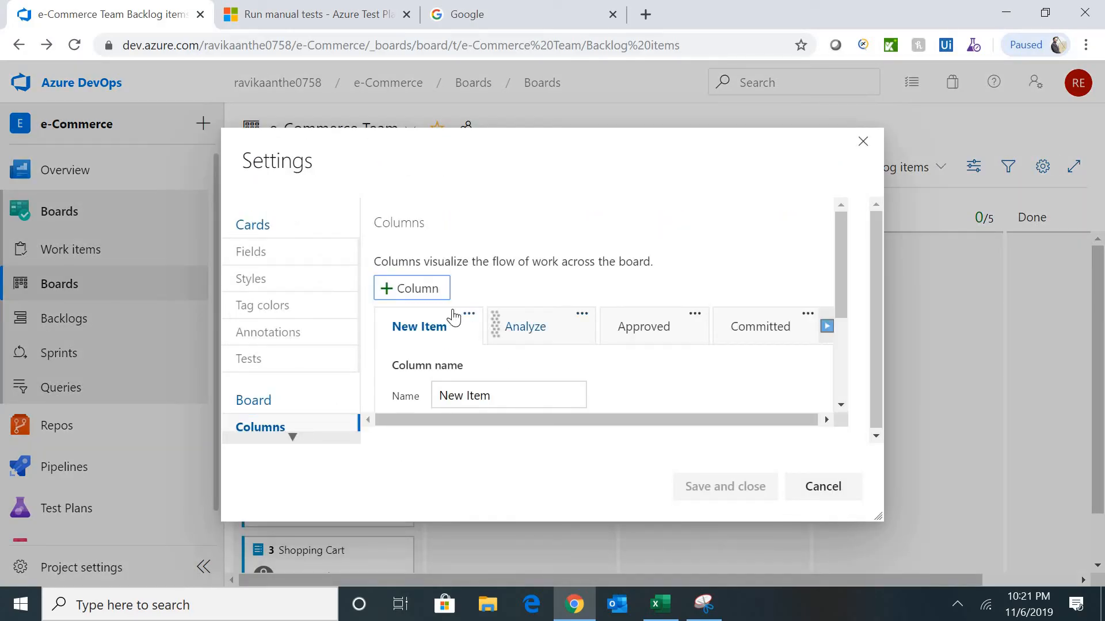
click(422, 291)
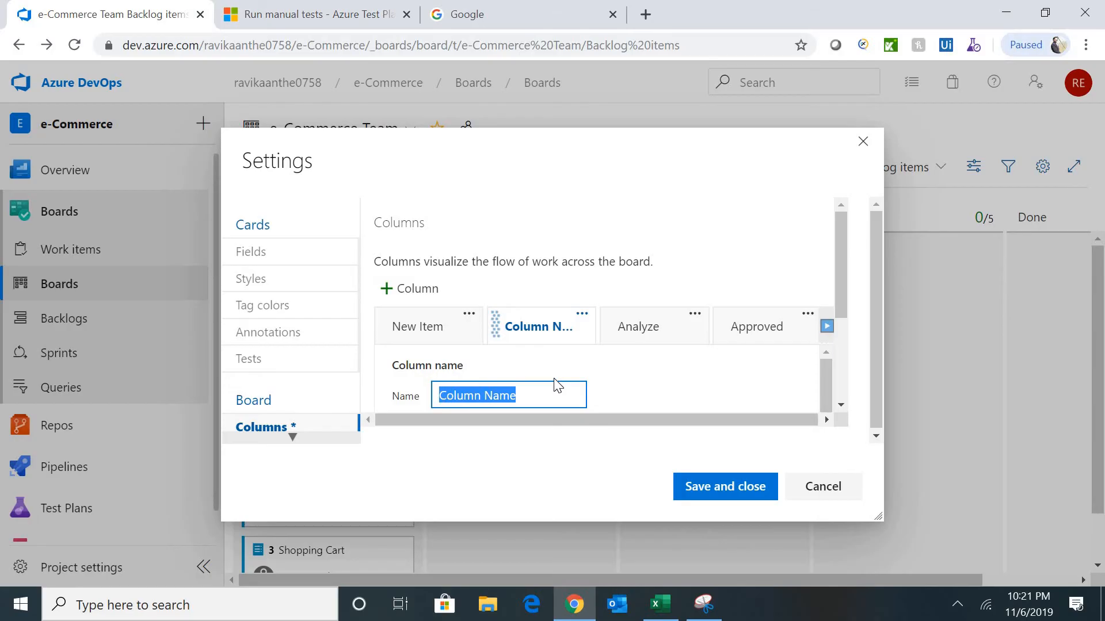
text(Develop)
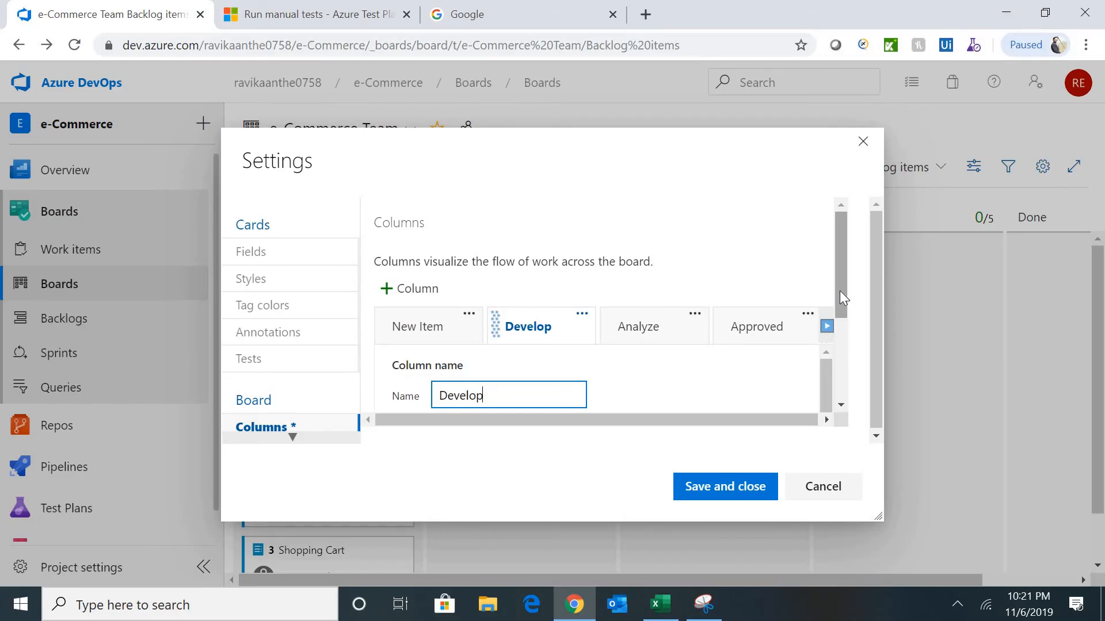
drag(840, 291, 843, 375)
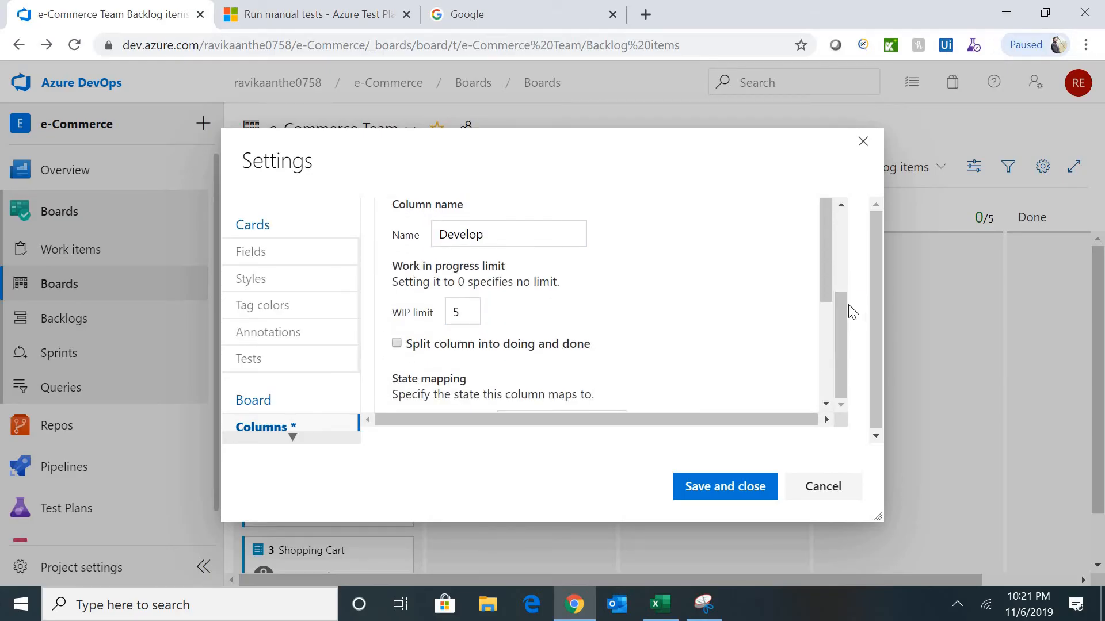
drag(829, 271, 813, 343)
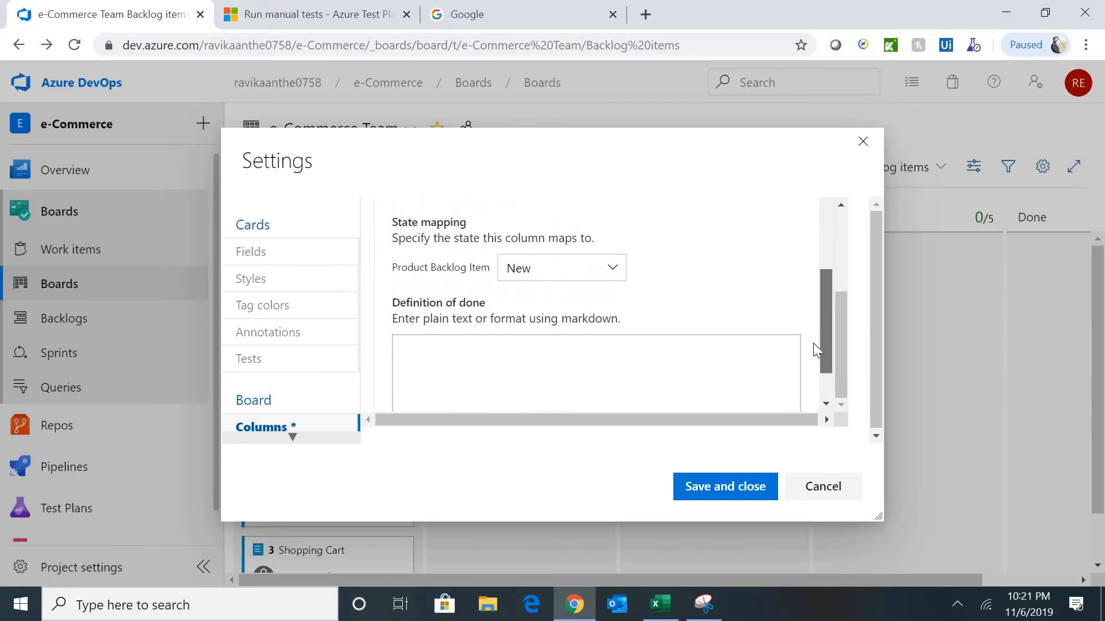
click(613, 278)
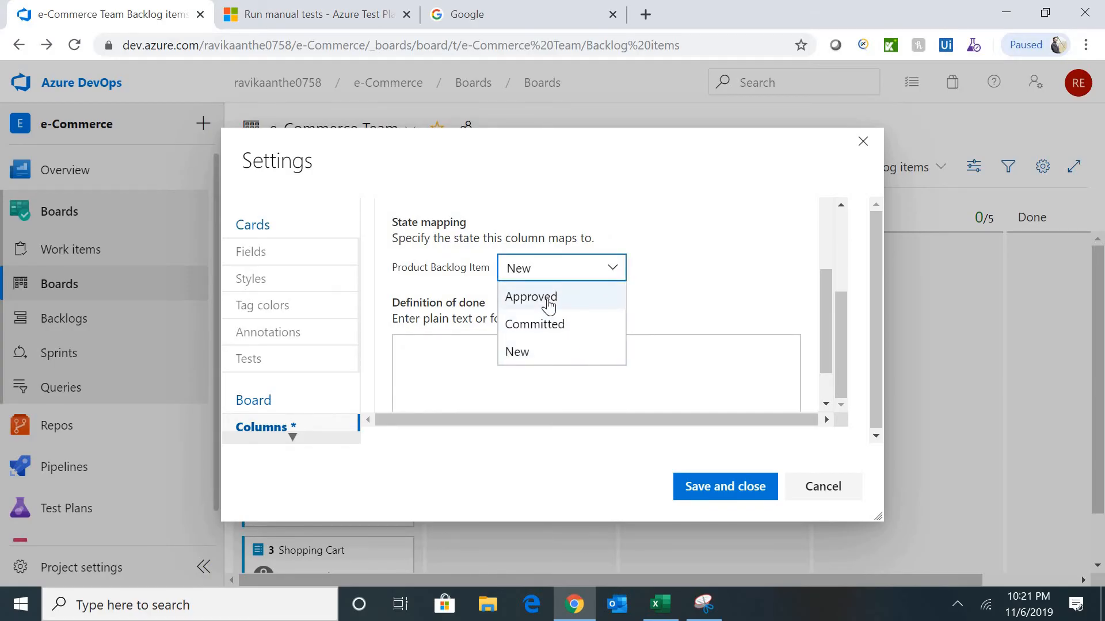
click(549, 305)
click(720, 492)
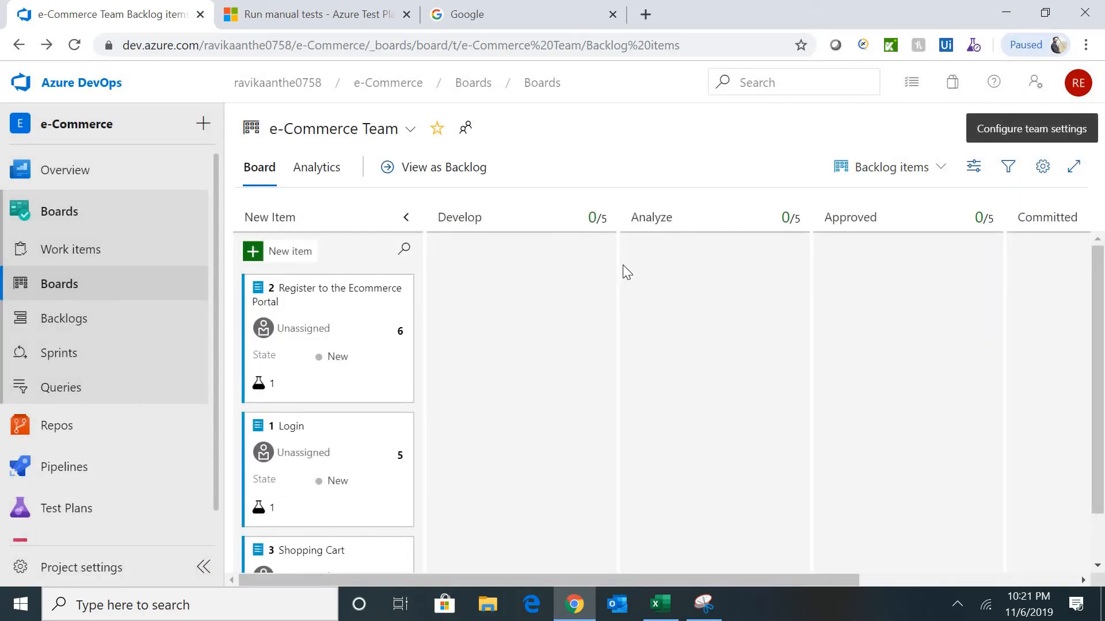
- In the board column settings, move the Analyze column one place left
click(1043, 167)
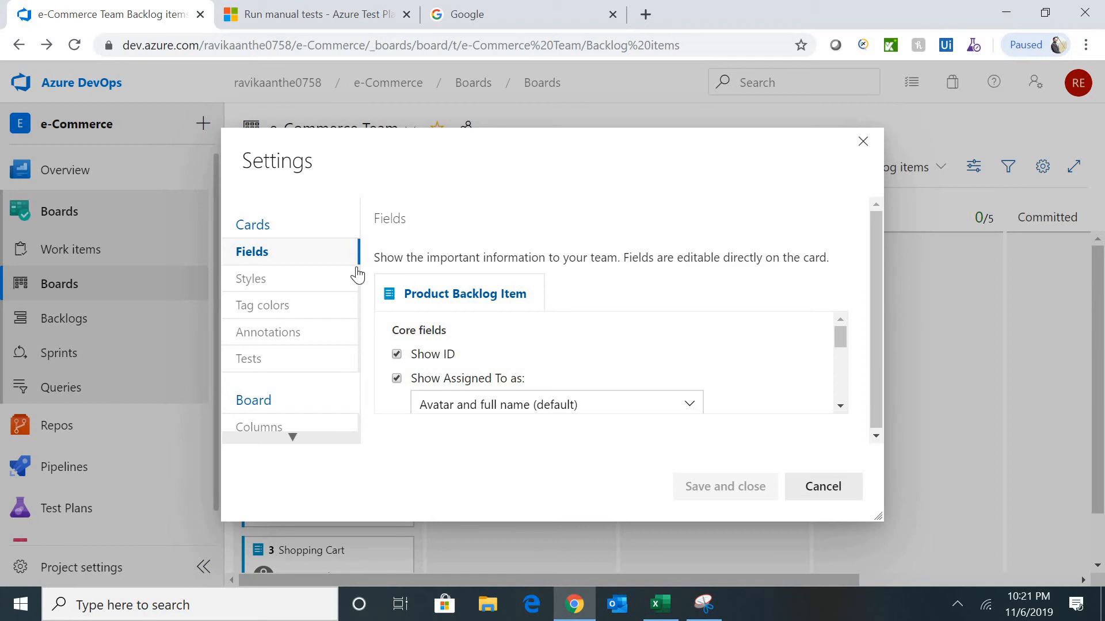
click(314, 431)
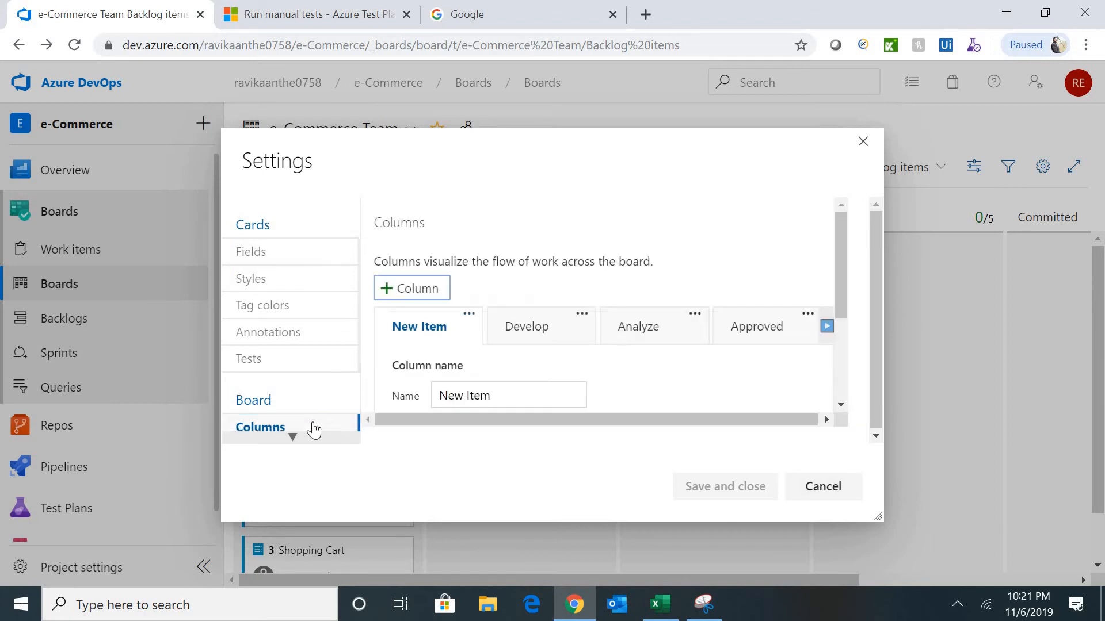
click(696, 315)
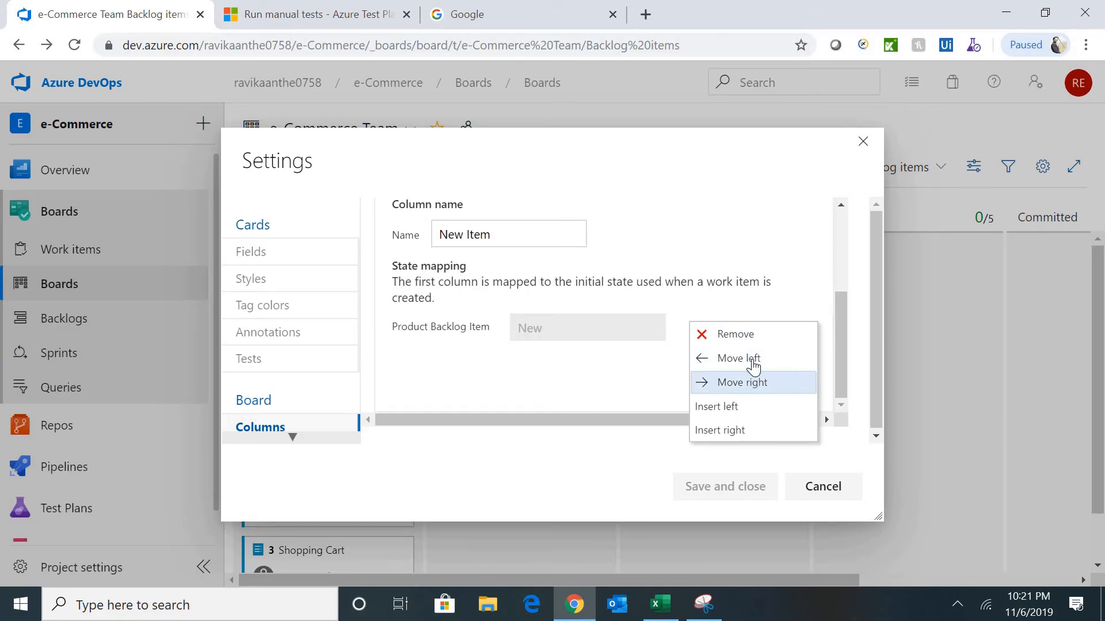
click(749, 359)
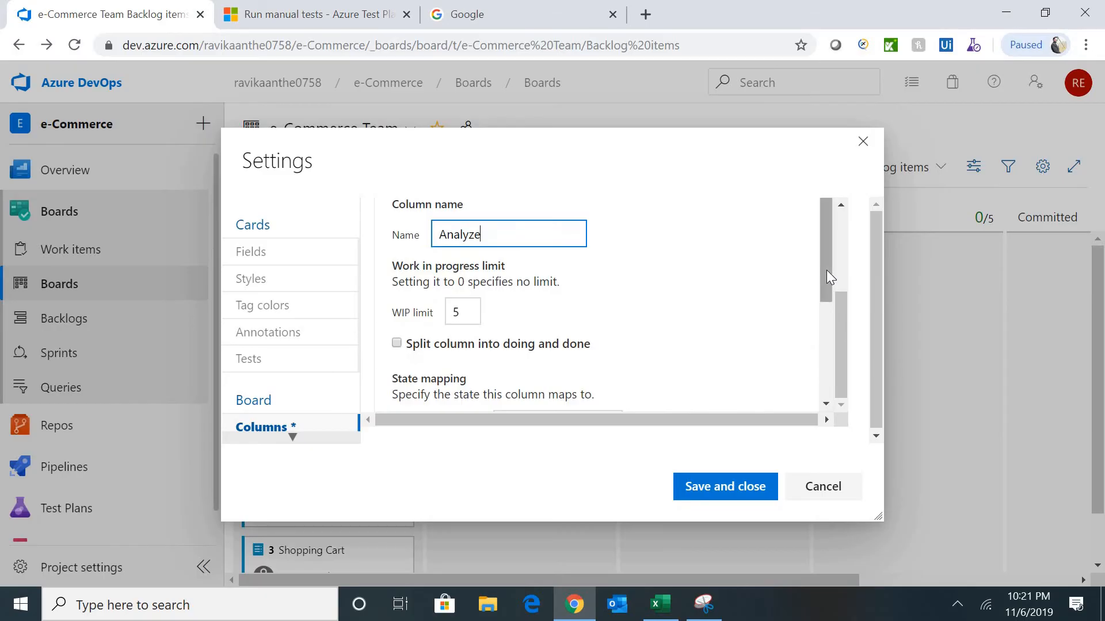
click(827, 271)
click(840, 243)
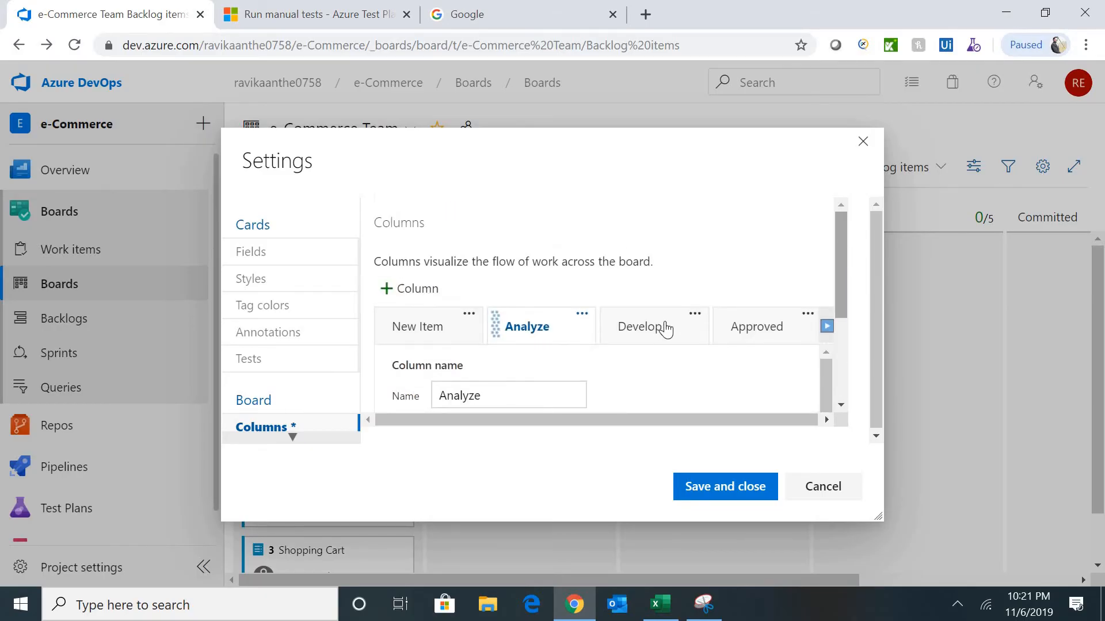
- Add a Testing column after New Item, mapped to the Approved state, and save
click(424, 295)
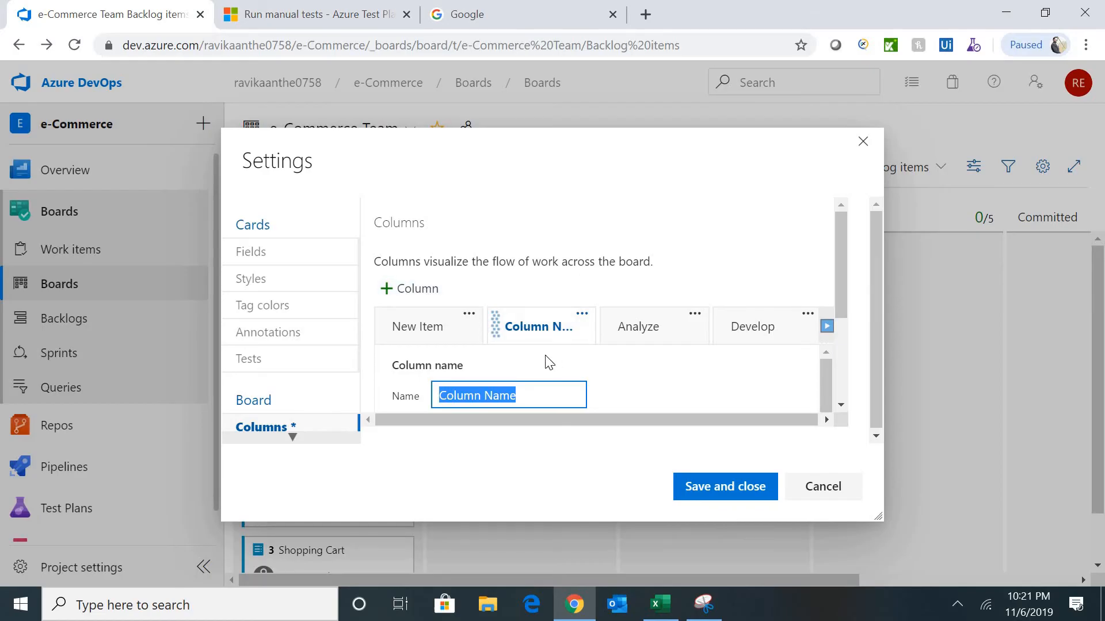
text(Testing)
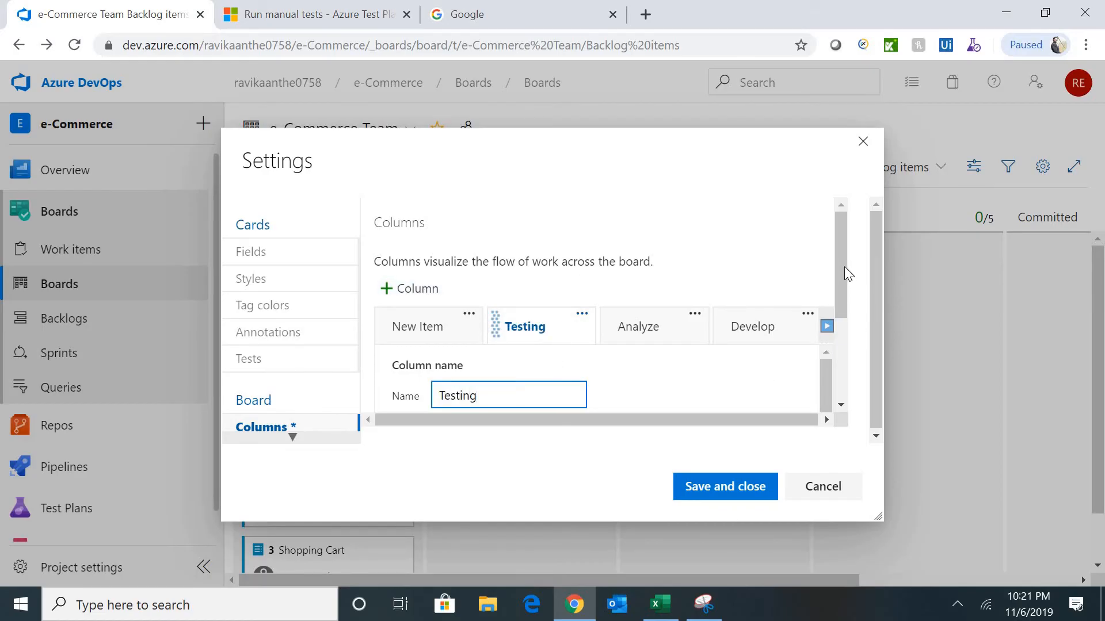
drag(841, 262, 839, 336)
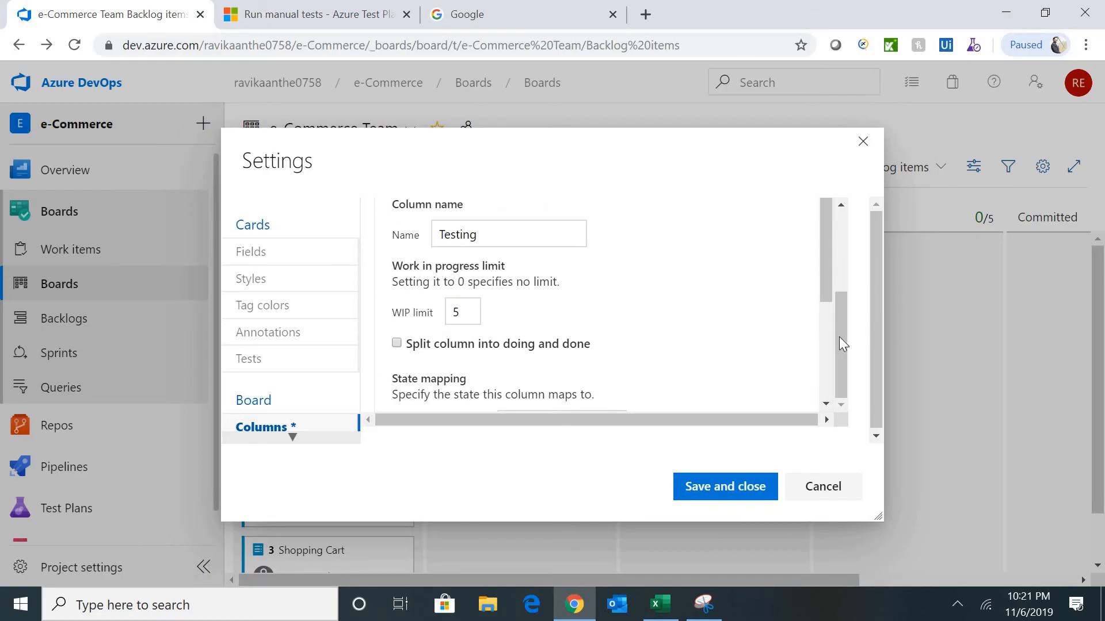
drag(819, 289, 822, 376)
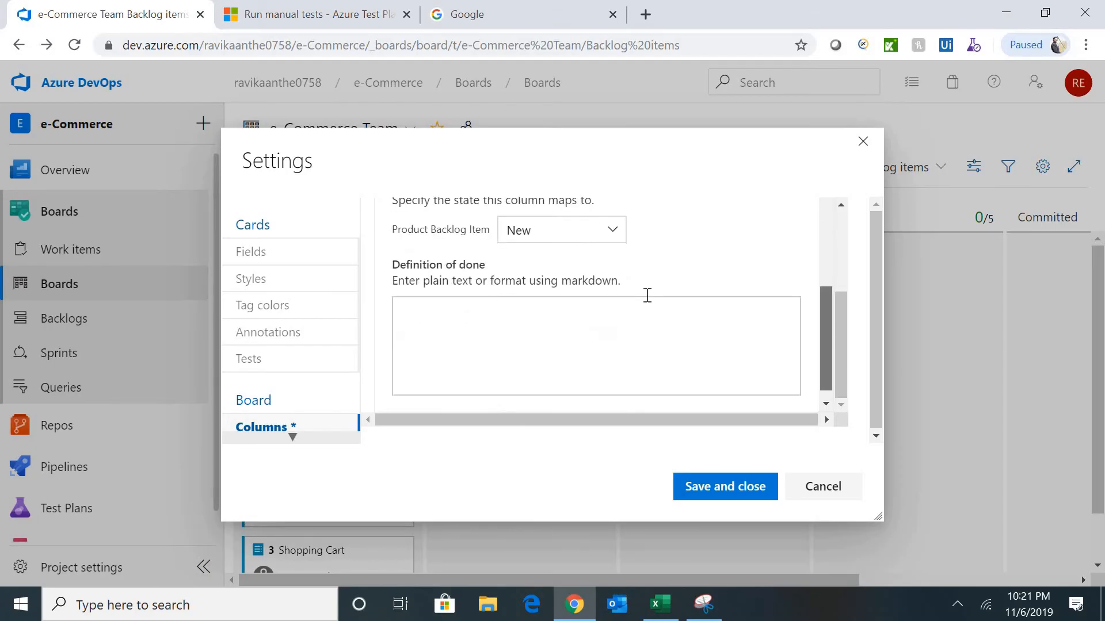
click(550, 233)
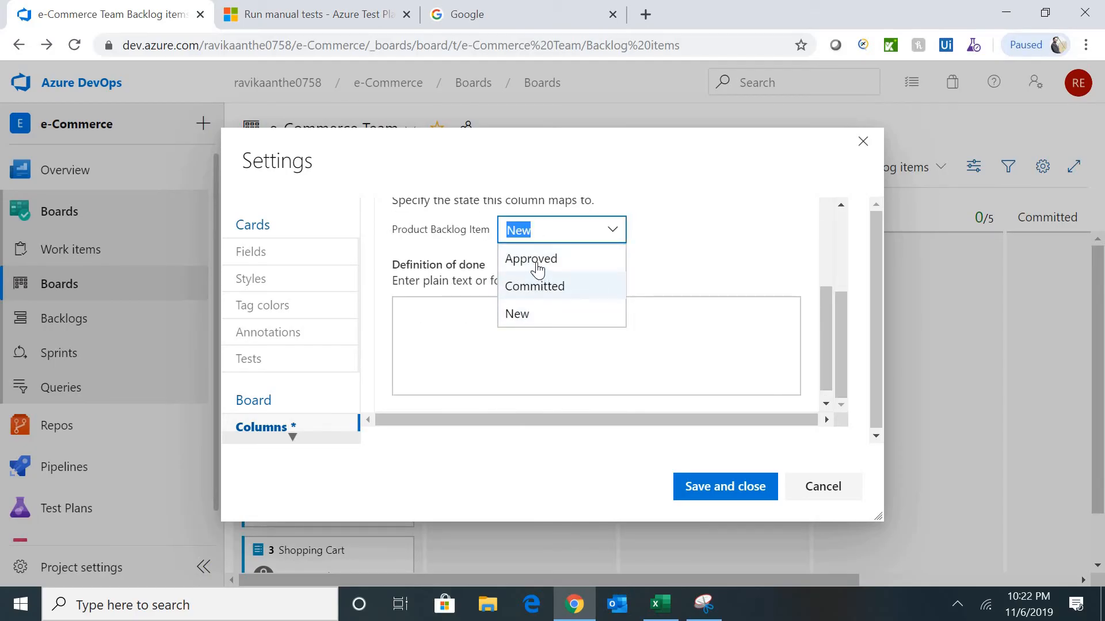
click(537, 264)
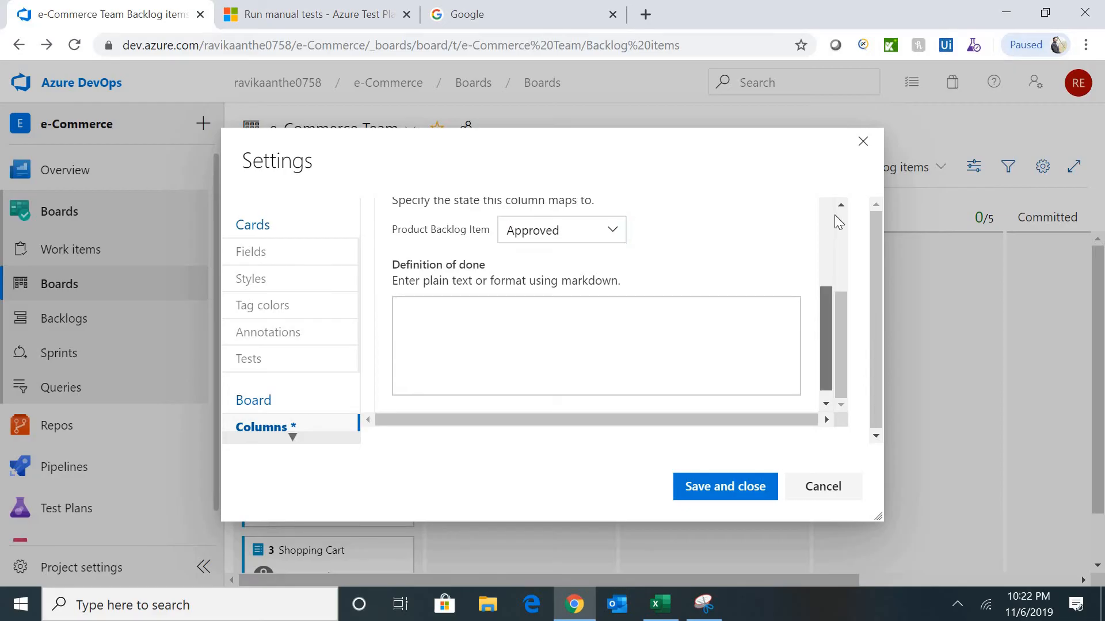
scroll(834, 215, up, 5)
click(751, 486)
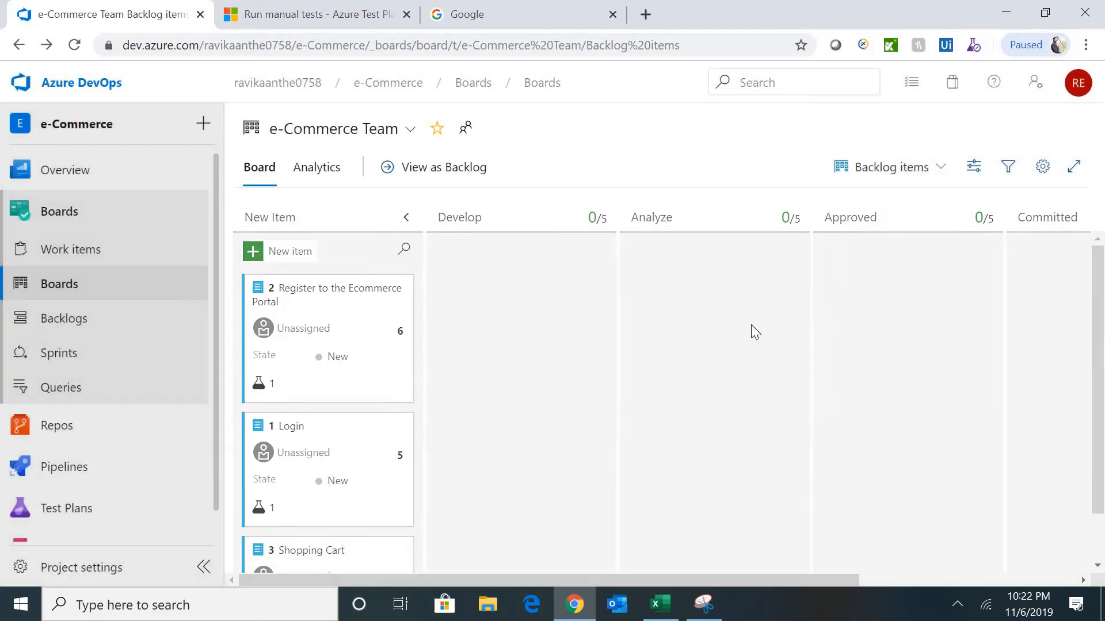
- In the board column settings, move the Testing column two places right, after Develop
click(1042, 167)
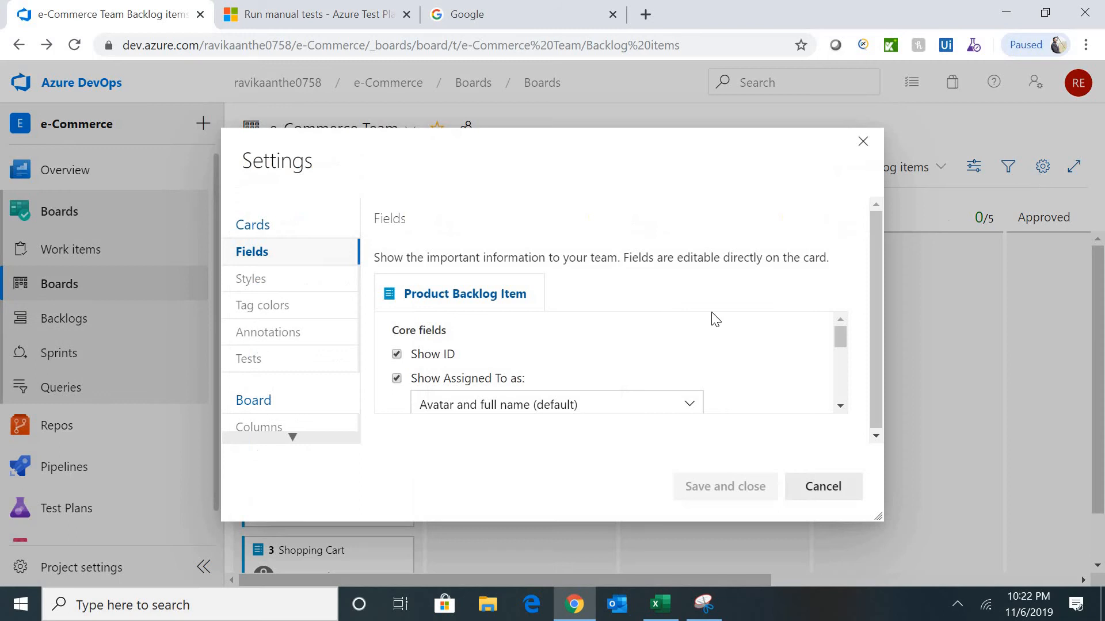
click(286, 427)
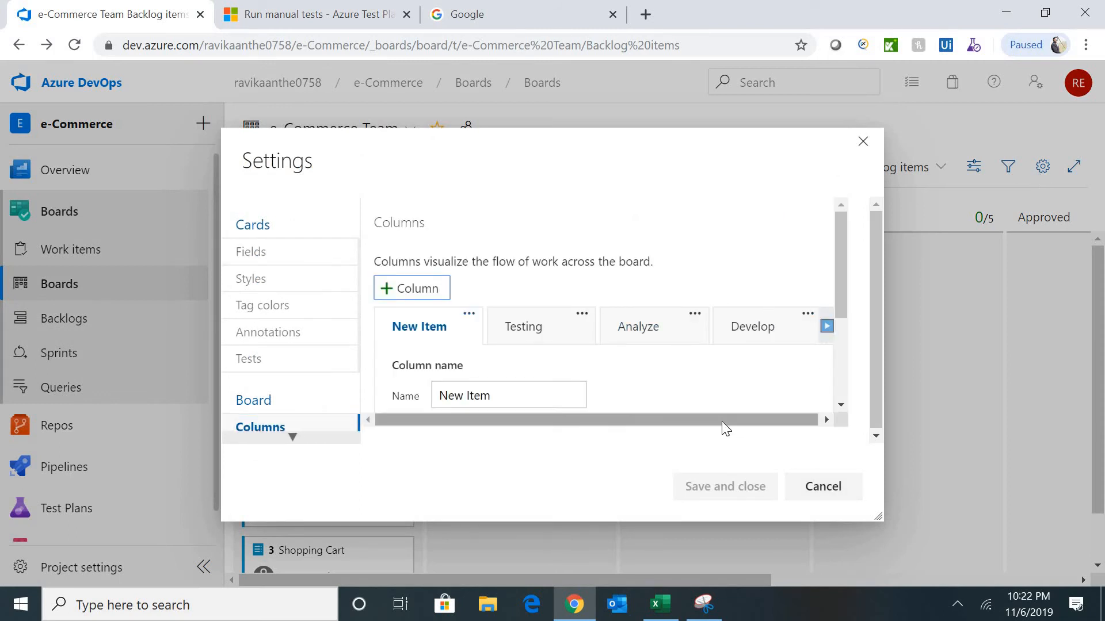
drag(722, 421, 799, 427)
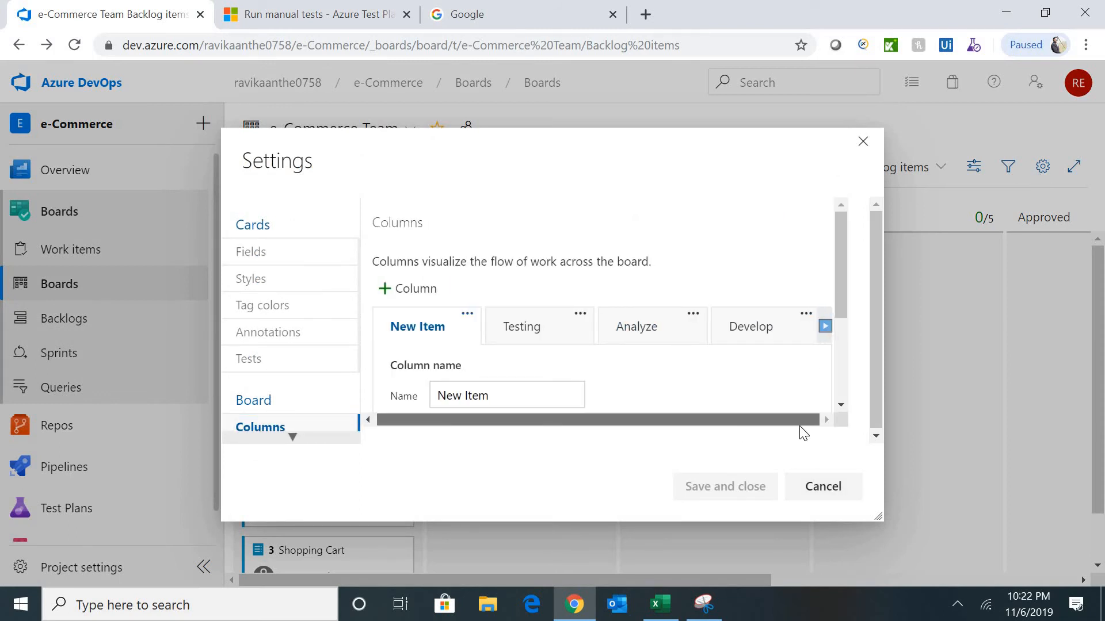
click(826, 328)
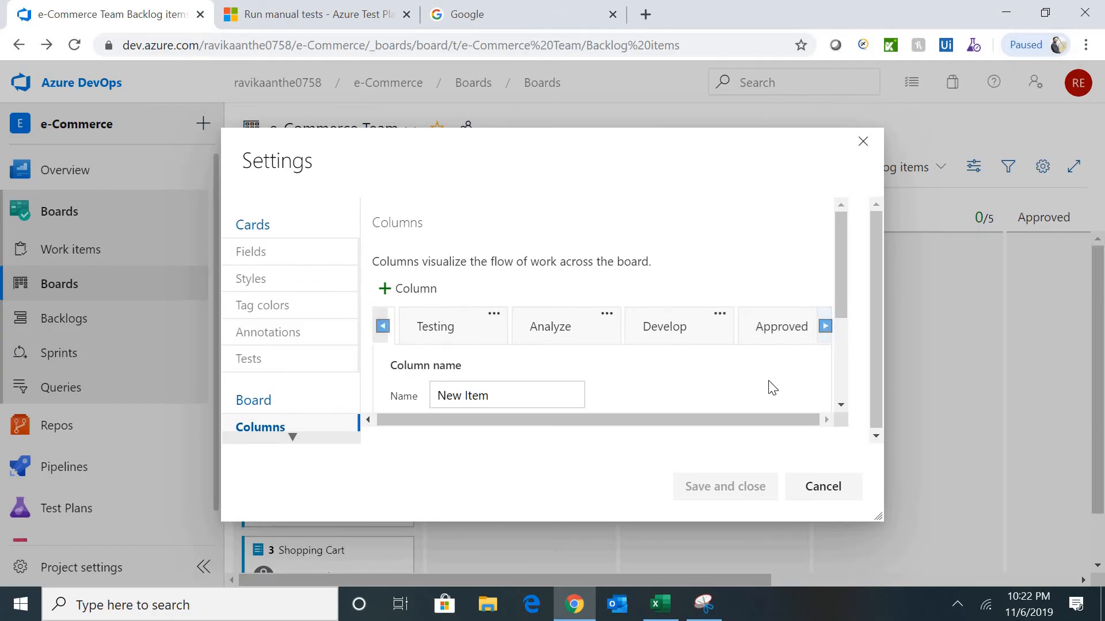
drag(715, 421, 766, 406)
click(493, 314)
click(577, 362)
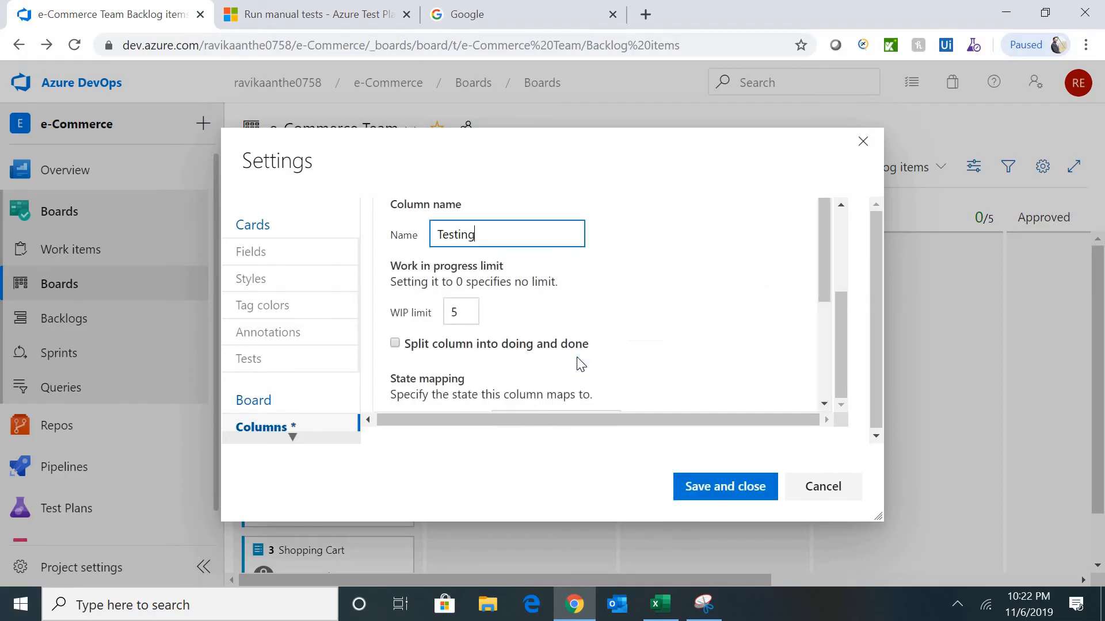
scroll(838, 236, up, 3)
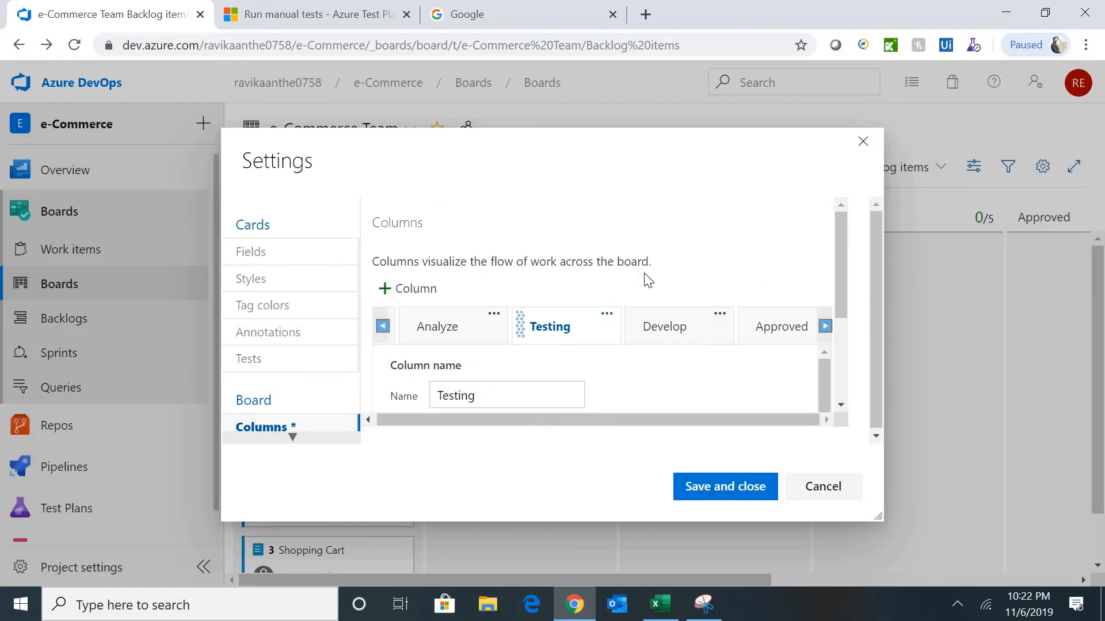
click(607, 316)
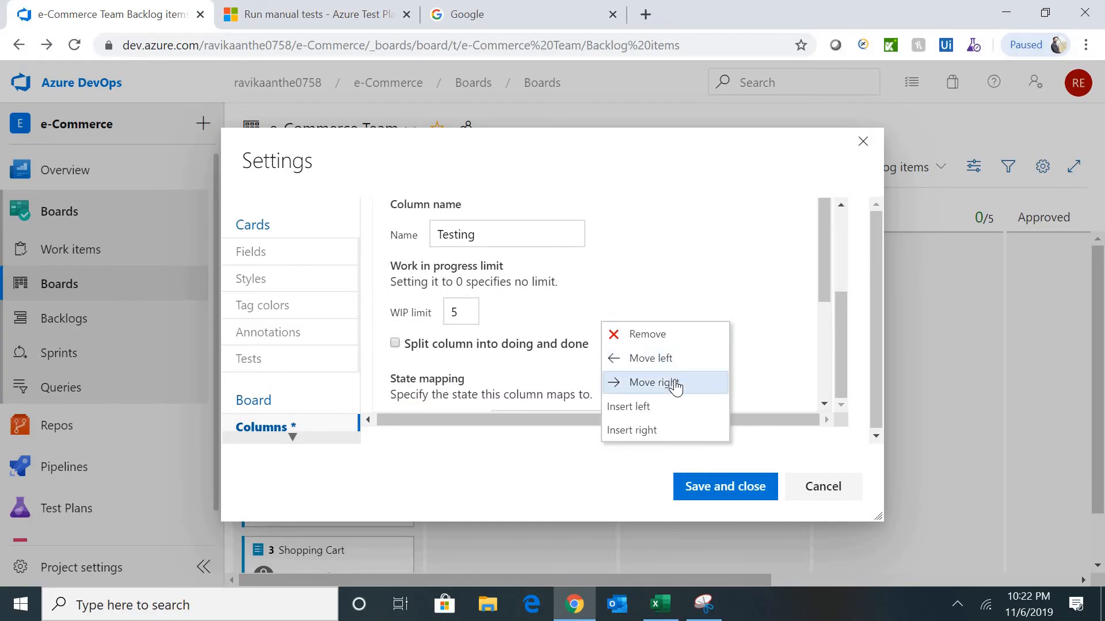
click(676, 383)
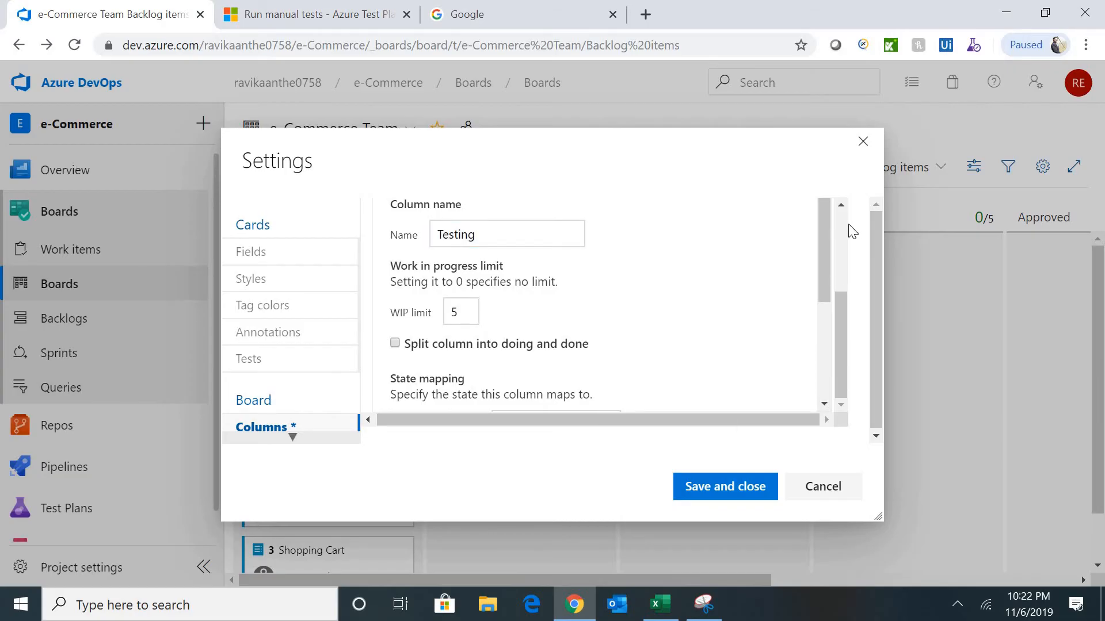
scroll(845, 236, up, 3)
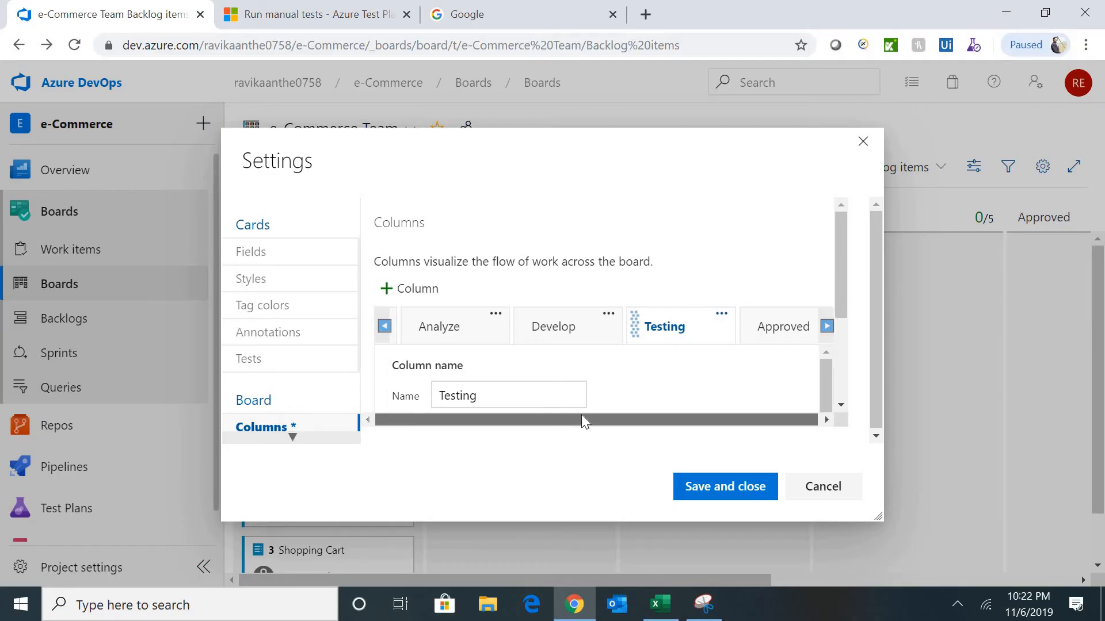
- Rename the Approved column to Done, remove the duplicate Done column, and save
click(794, 338)
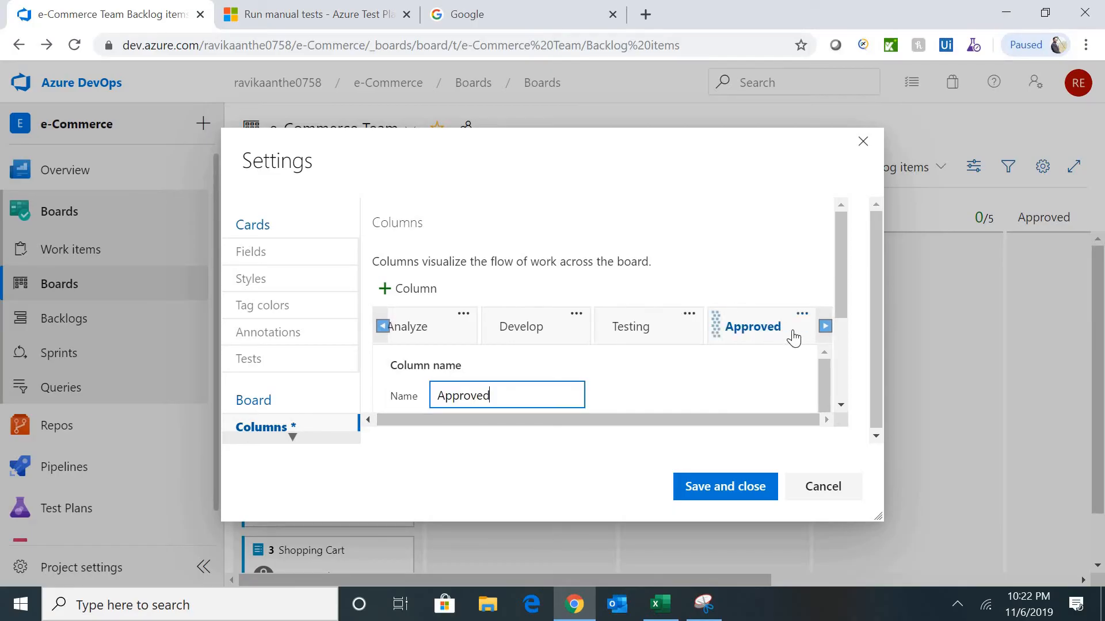
click(396, 401)
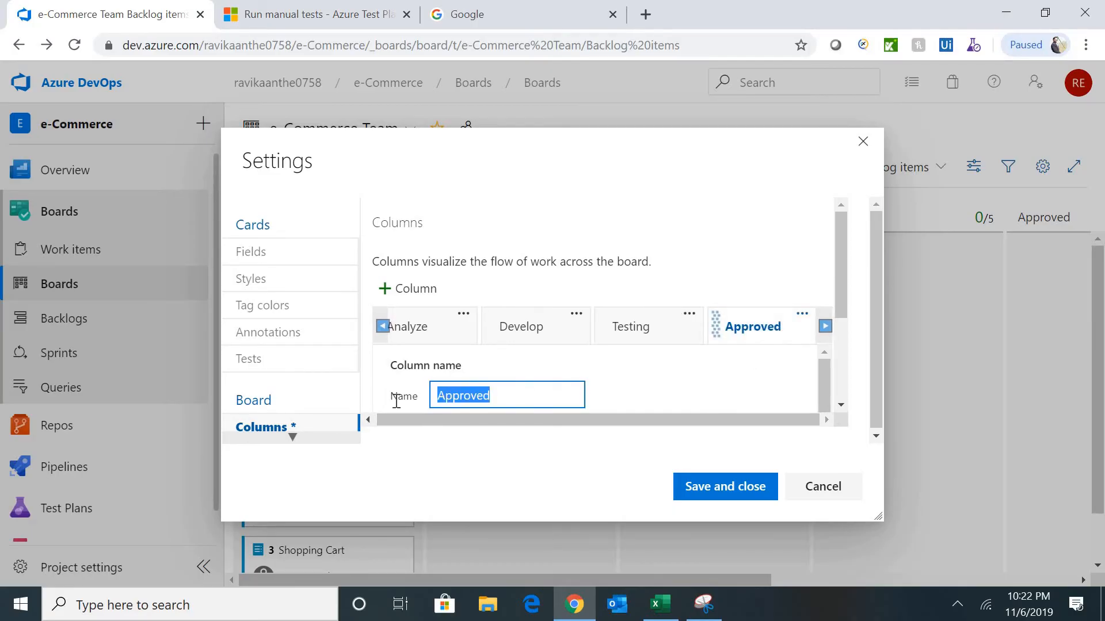
text(Done)
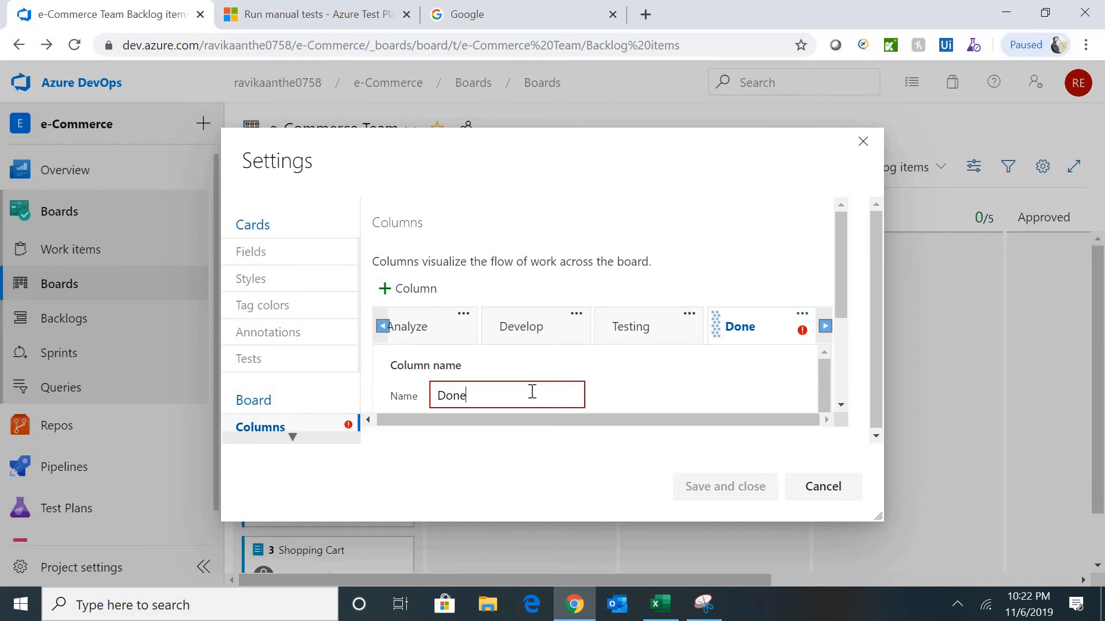
click(824, 327)
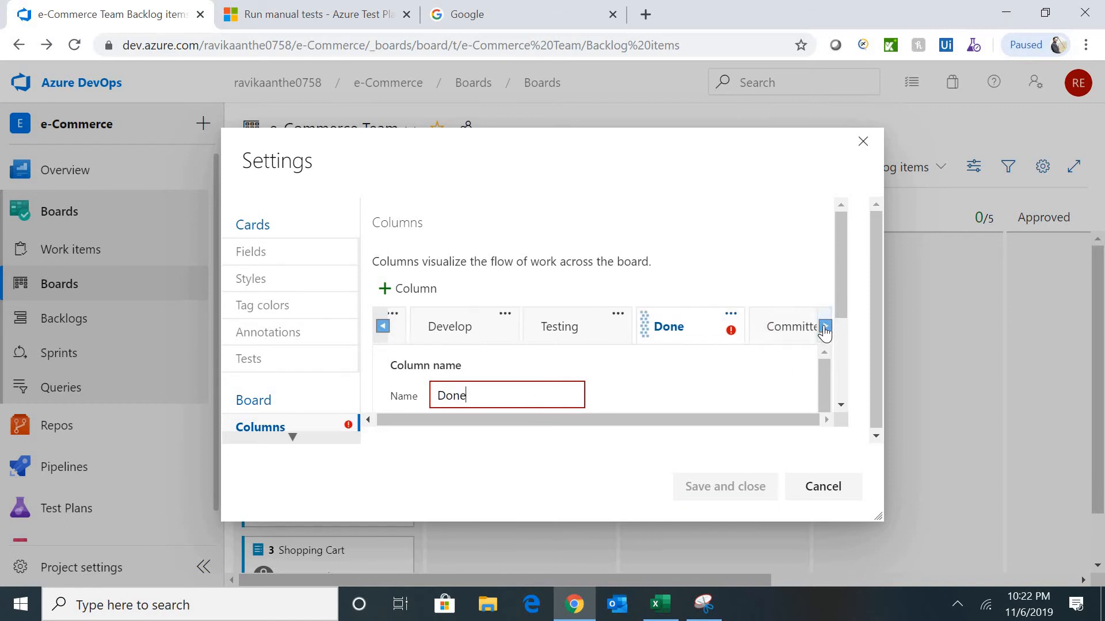
click(824, 328)
click(825, 328)
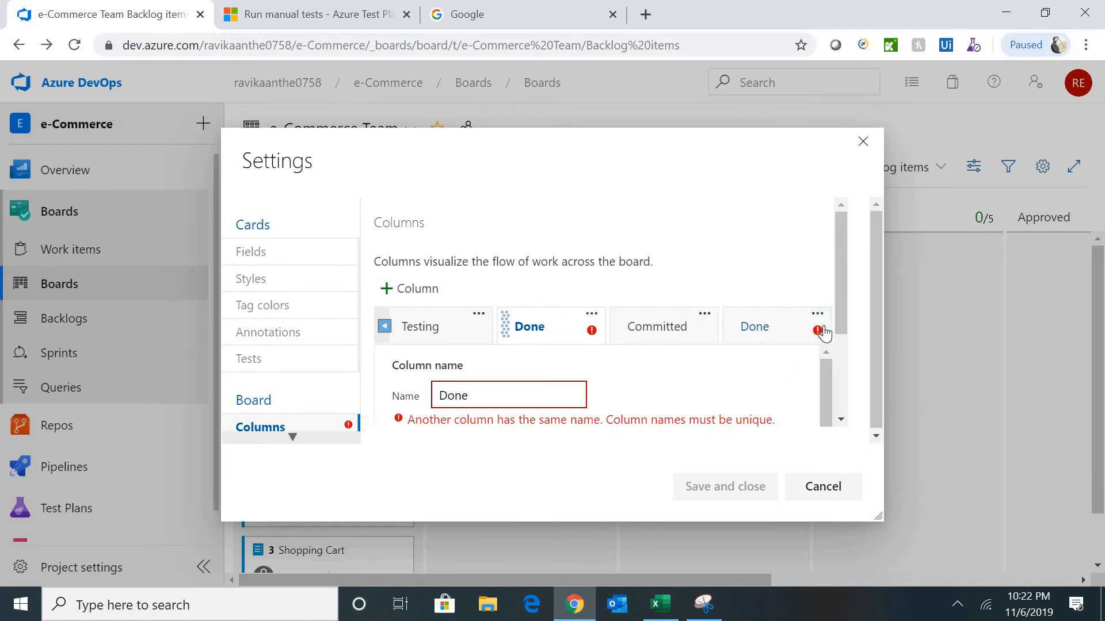
click(591, 314)
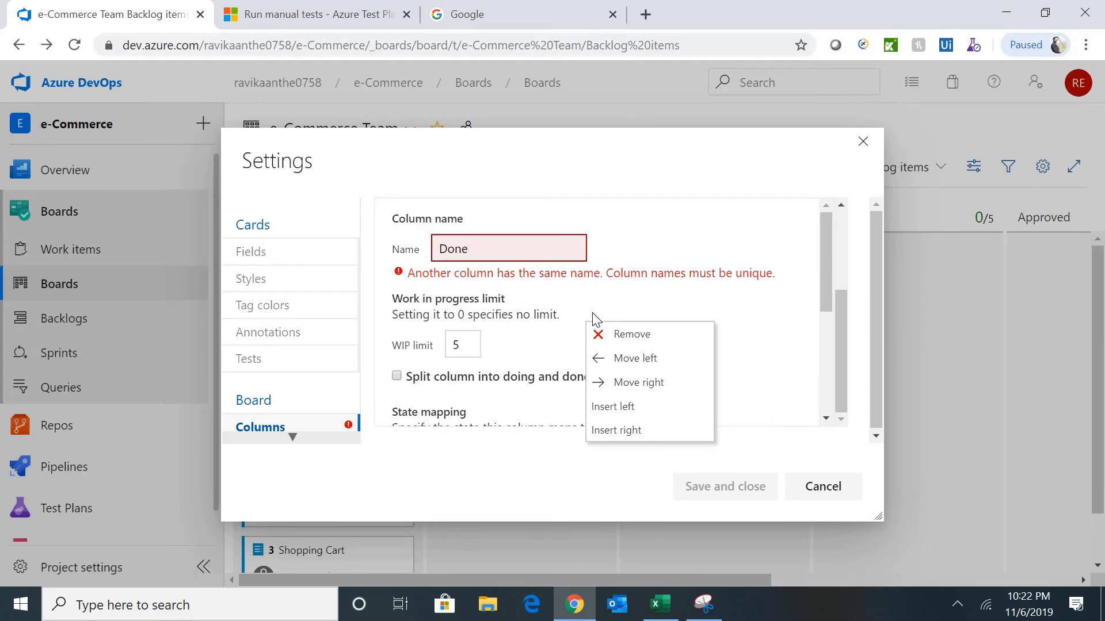
click(647, 339)
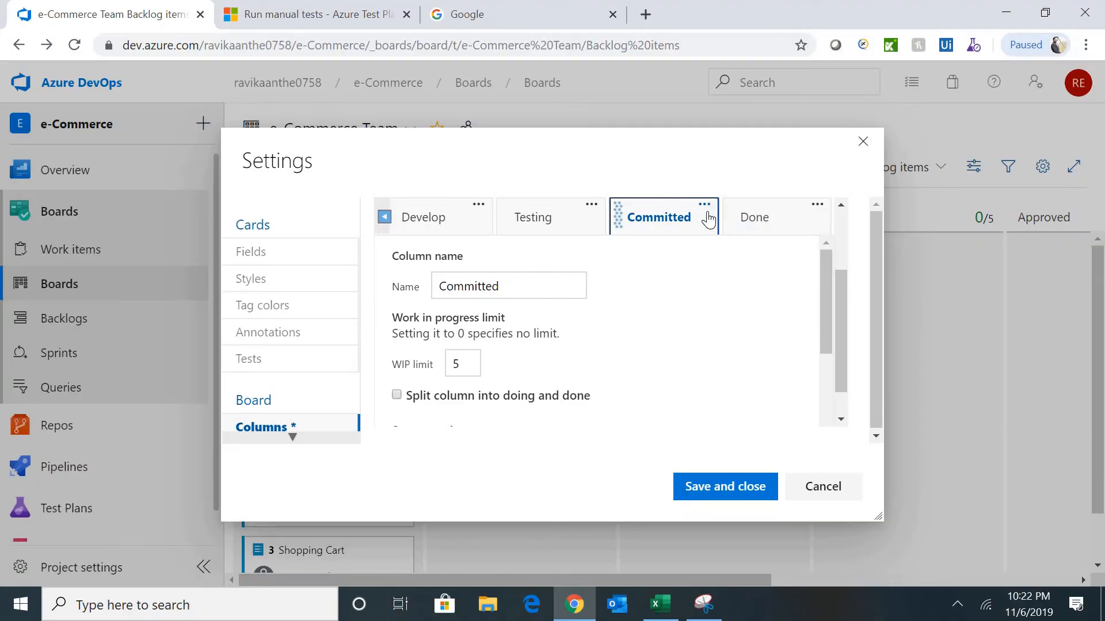
drag(838, 284, 844, 229)
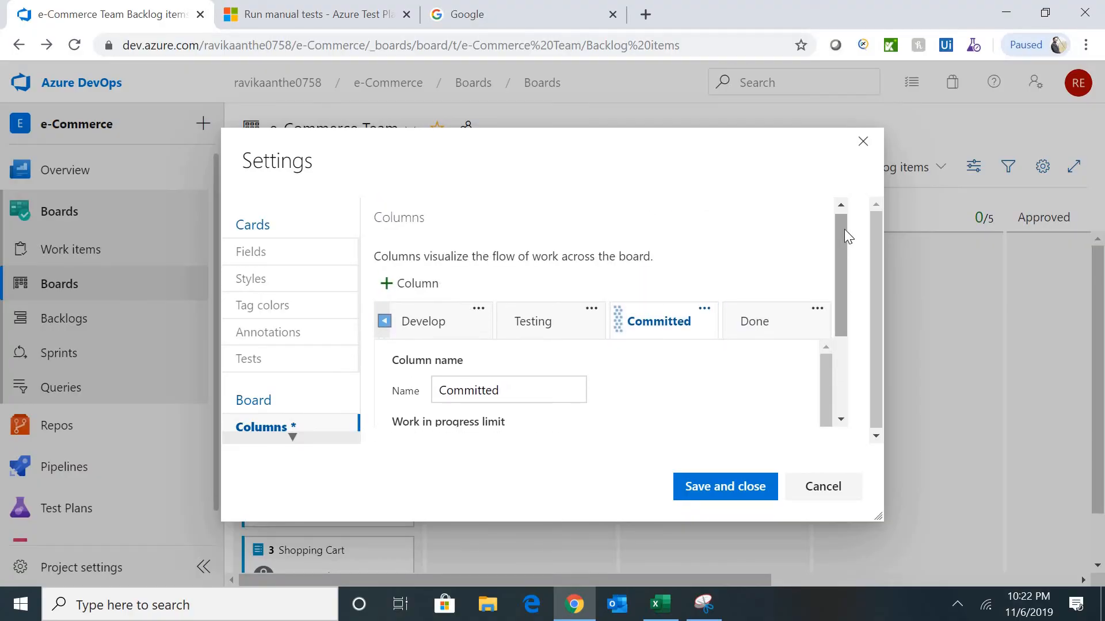
click(738, 488)
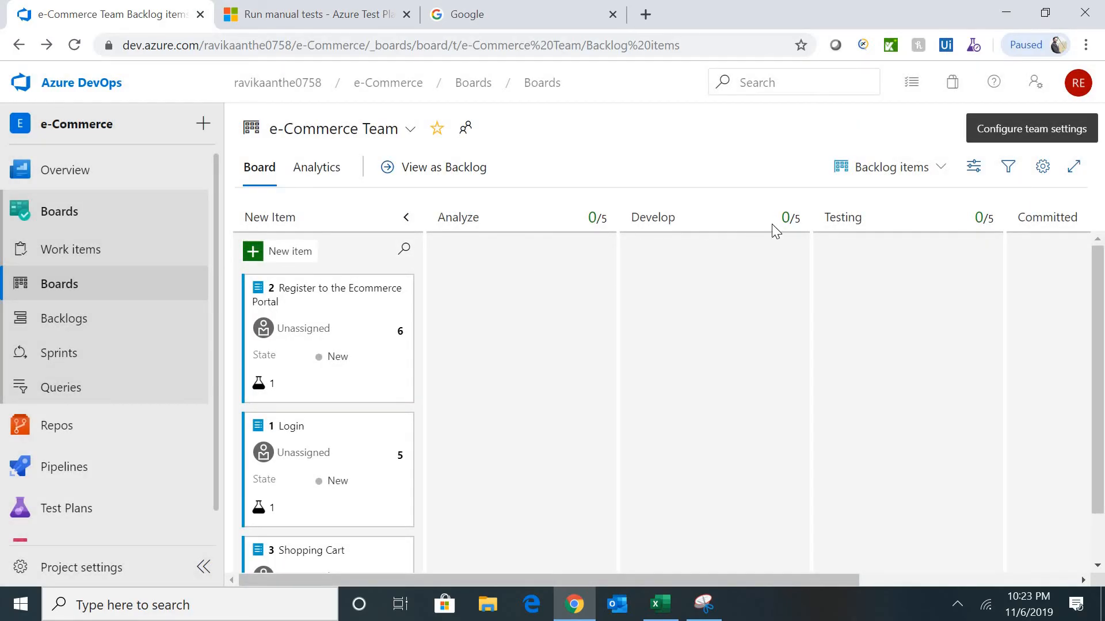
- Drag card 2 'Register to the Ecommerce Portal' into Analyze, then Develop, then back to Analyze
drag(698, 580, 576, 585)
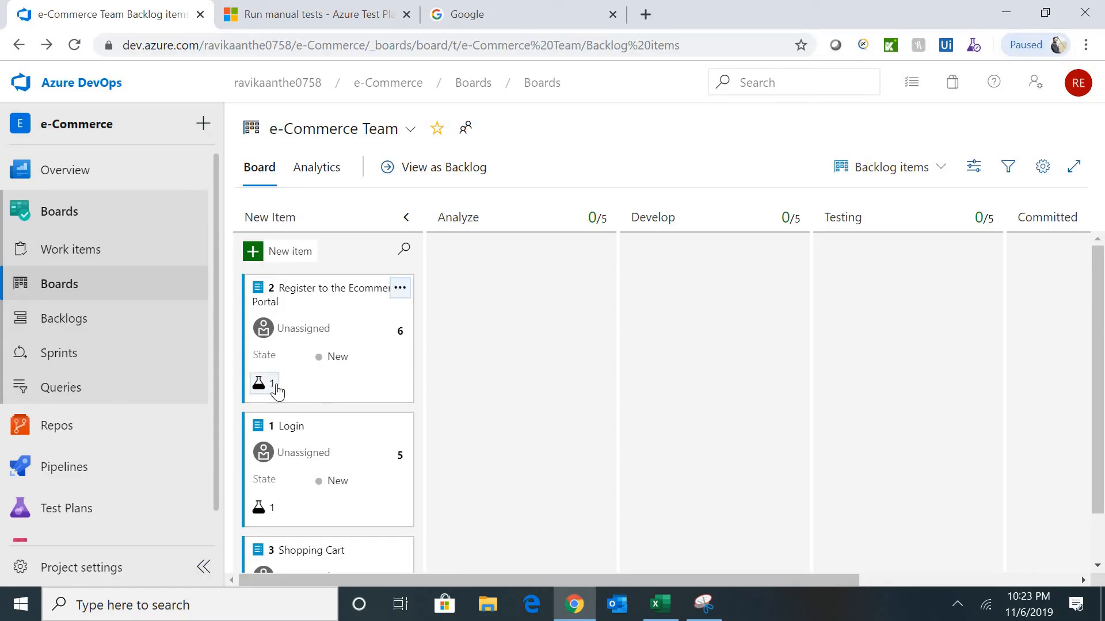
click(318, 286)
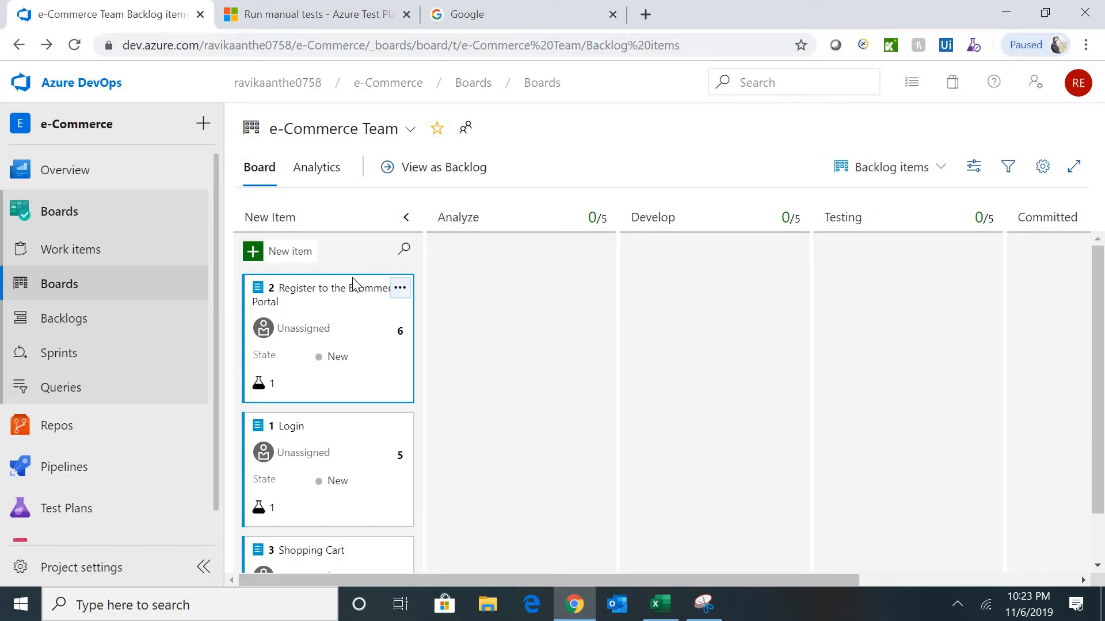
drag(352, 282, 542, 262)
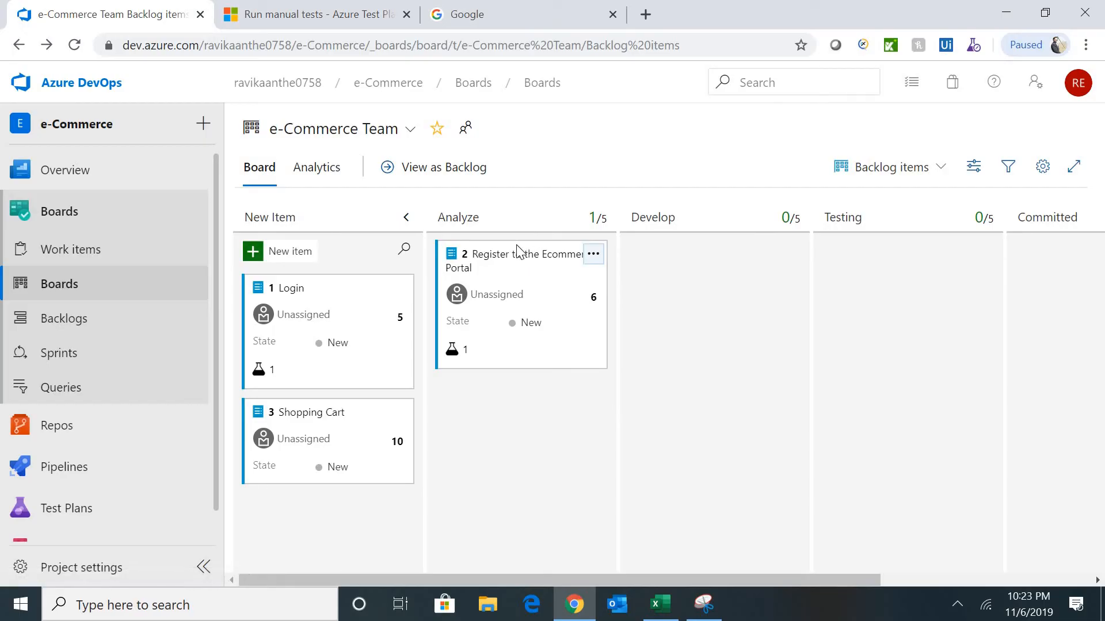
drag(518, 252, 717, 250)
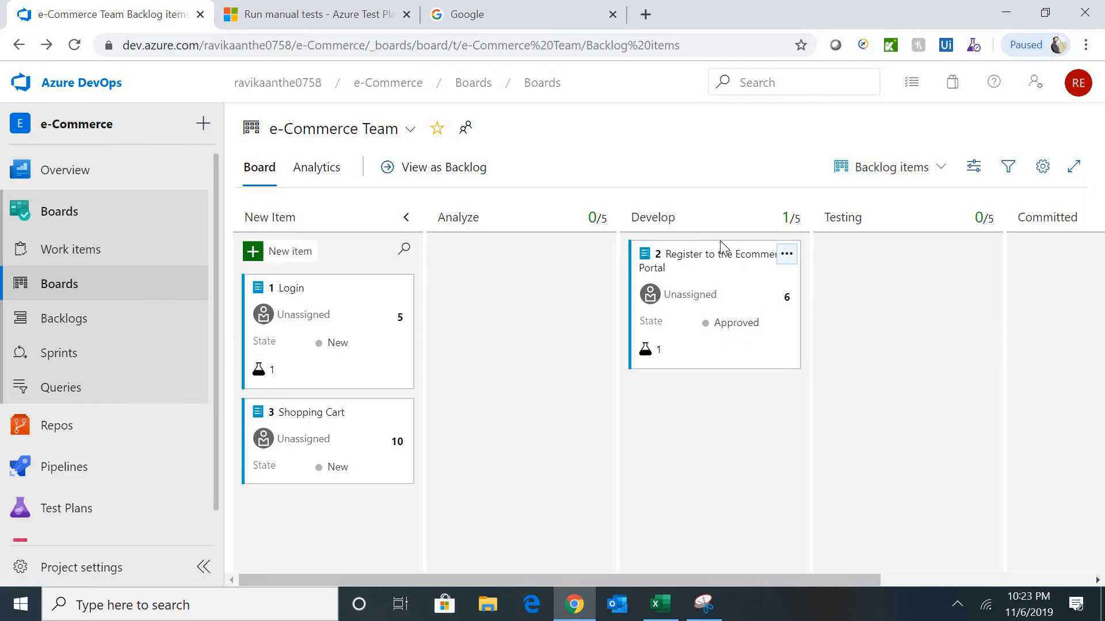
drag(716, 253, 575, 315)
- Set card 2's state to Approved, move it into Testing, and expand its linked test
click(561, 328)
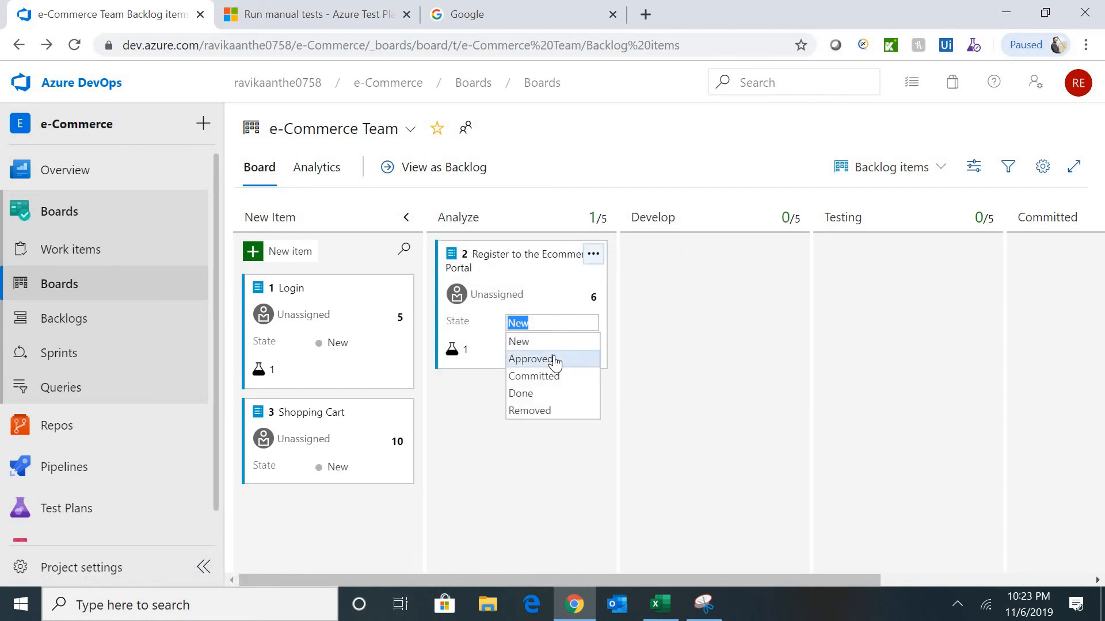
click(554, 360)
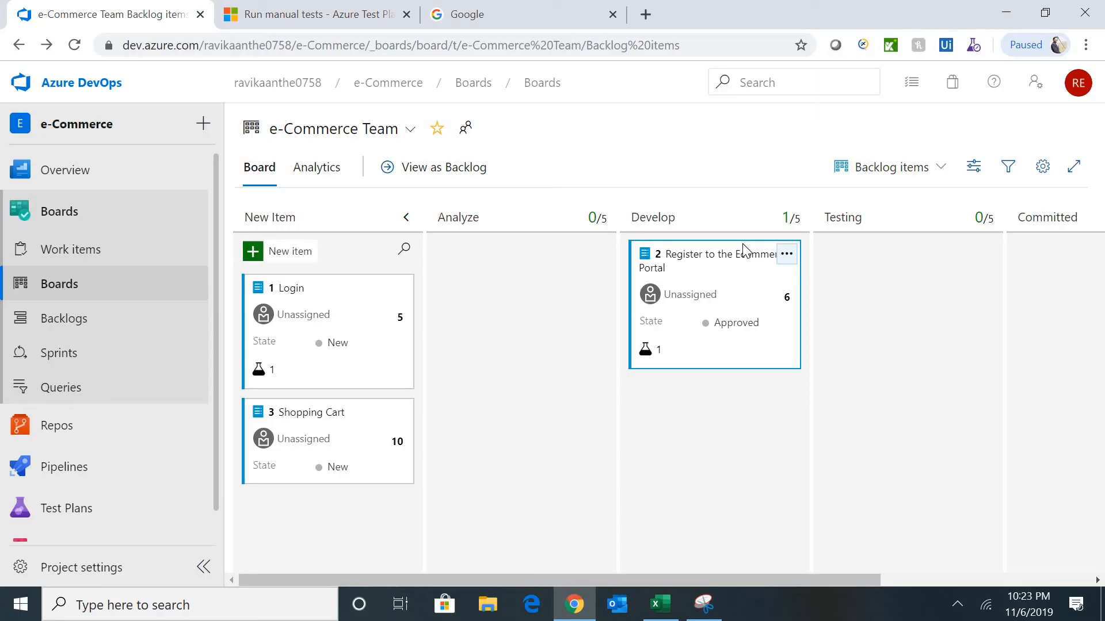
drag(753, 253, 928, 260)
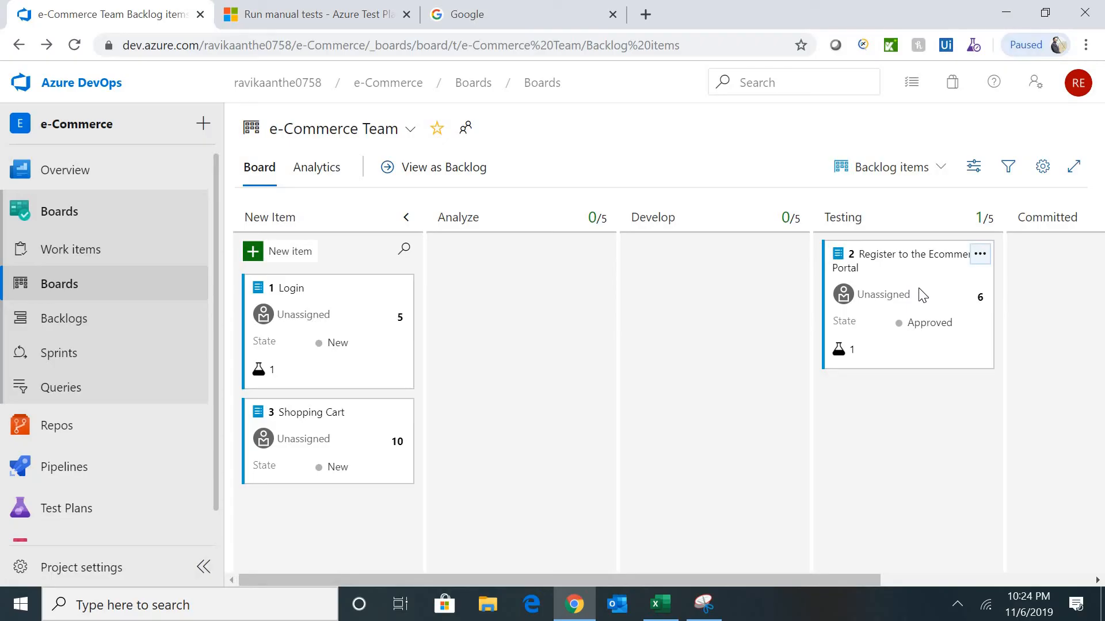
click(850, 358)
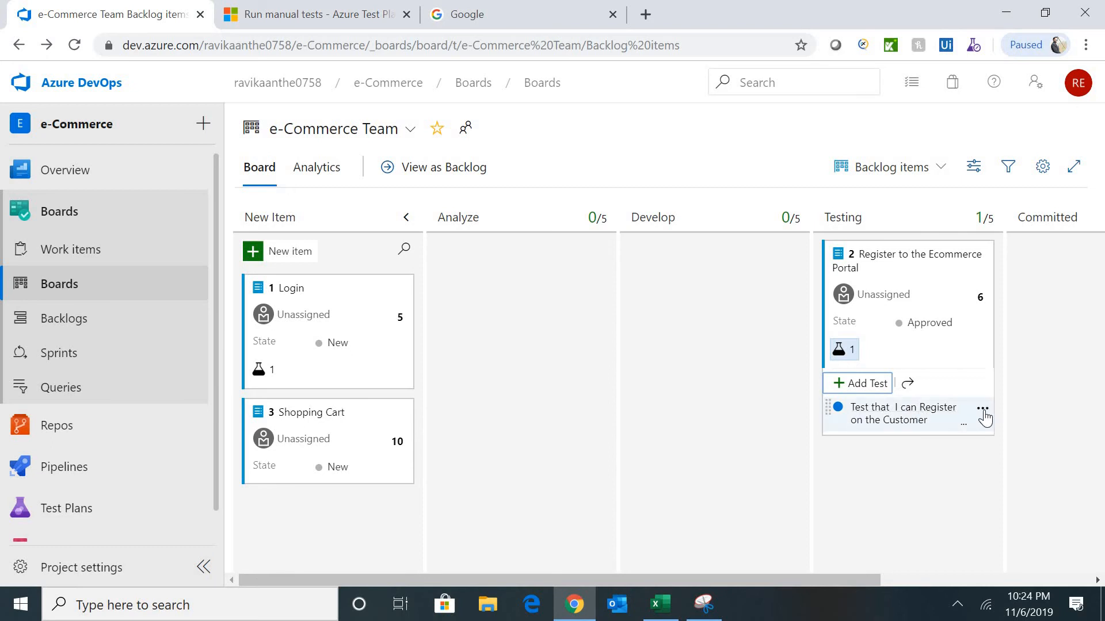
- Open the linked registration test case, review its steps, and close it
click(886, 420)
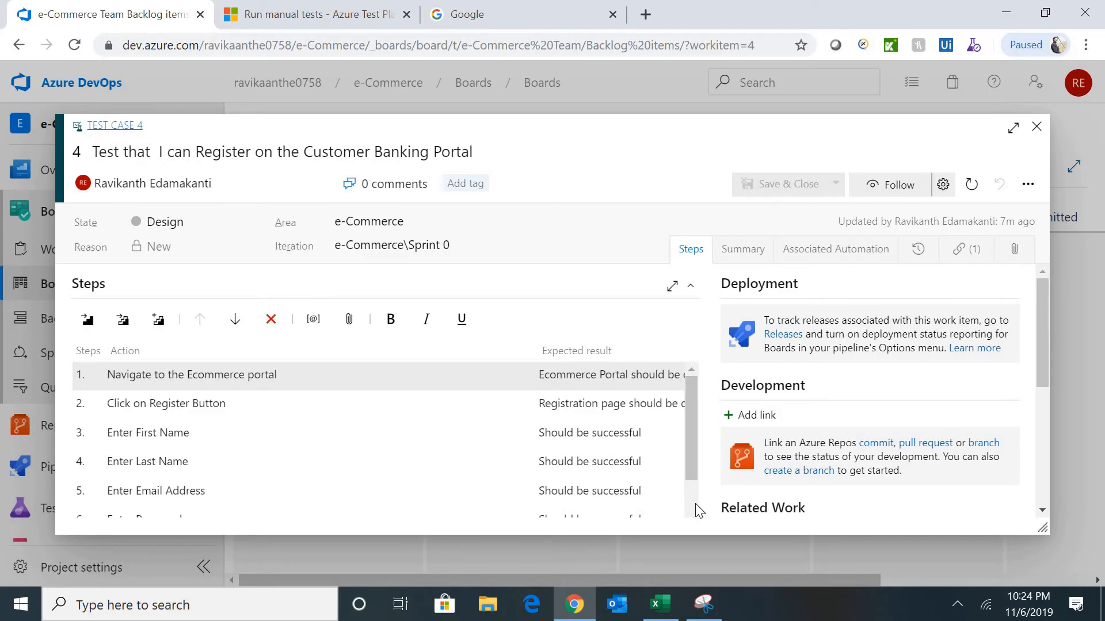
scroll(695, 503, down, 2)
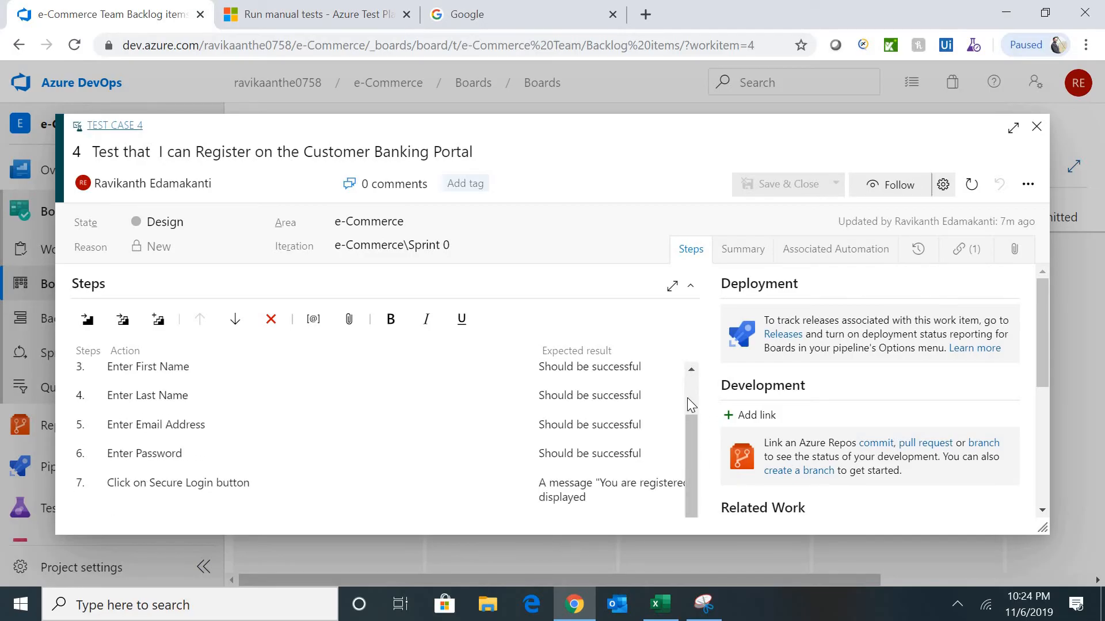
scroll(687, 398, up, 2)
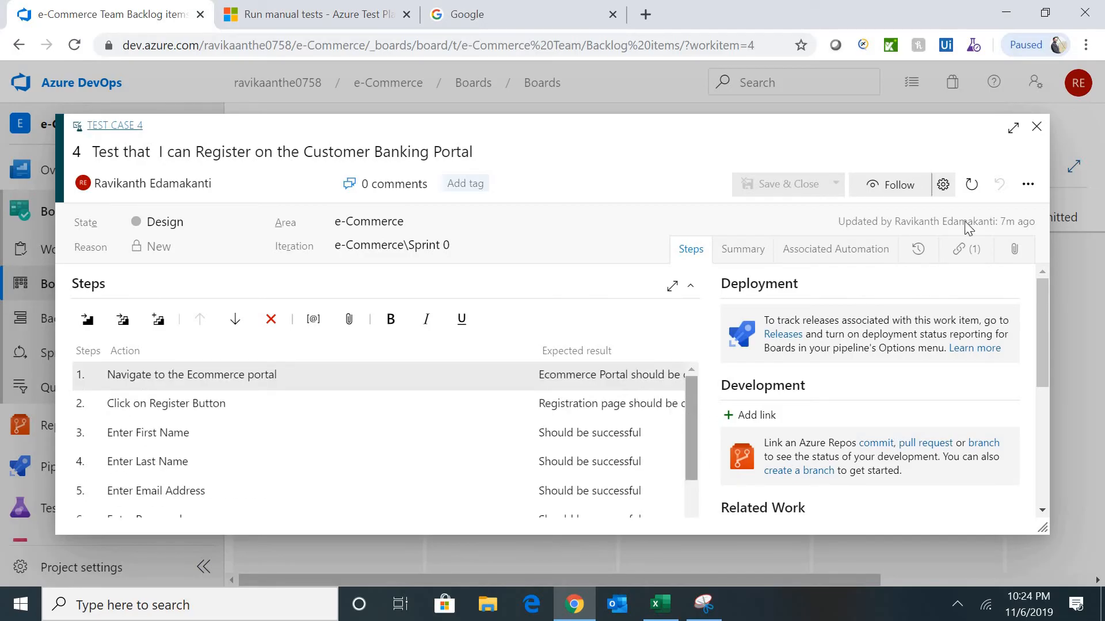
click(1045, 137)
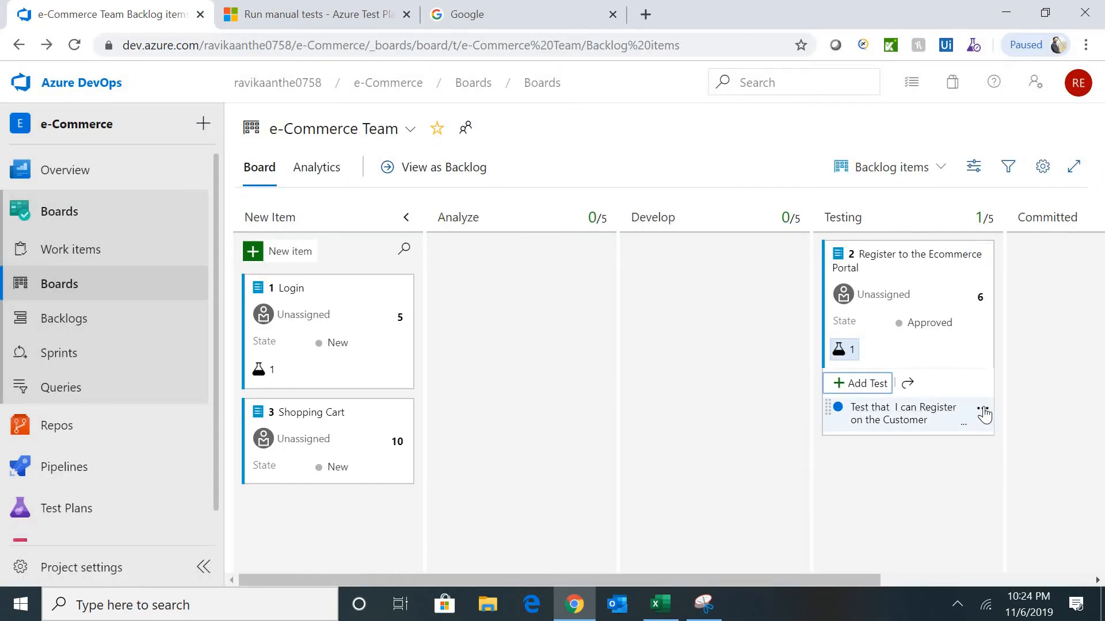
- Run the registration test and step through steps 1–4 in the test runner
click(982, 411)
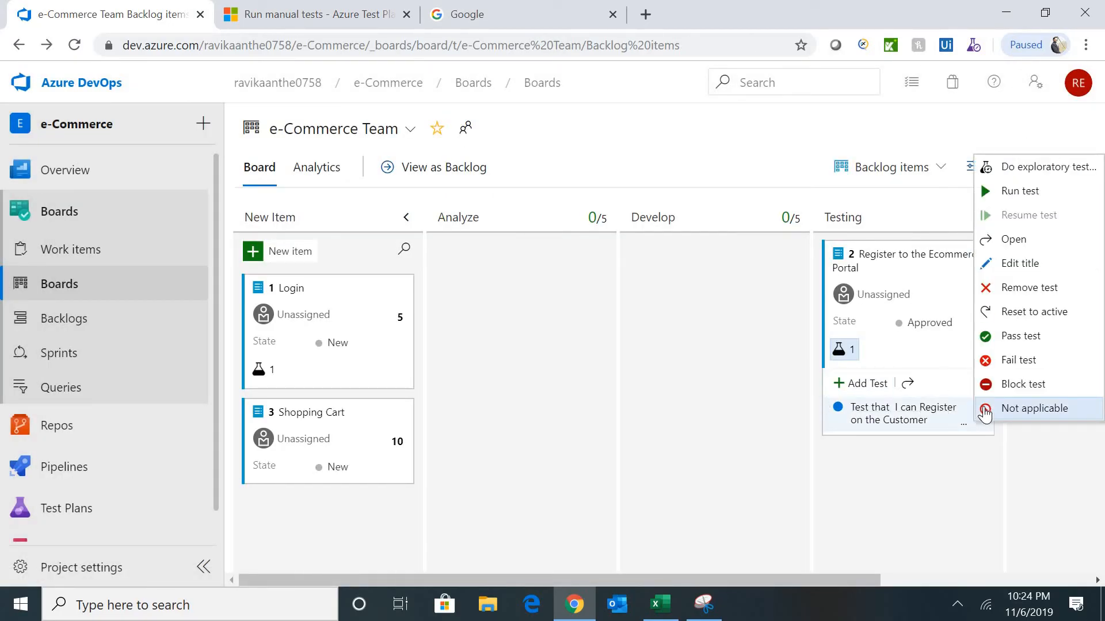
click(1026, 192)
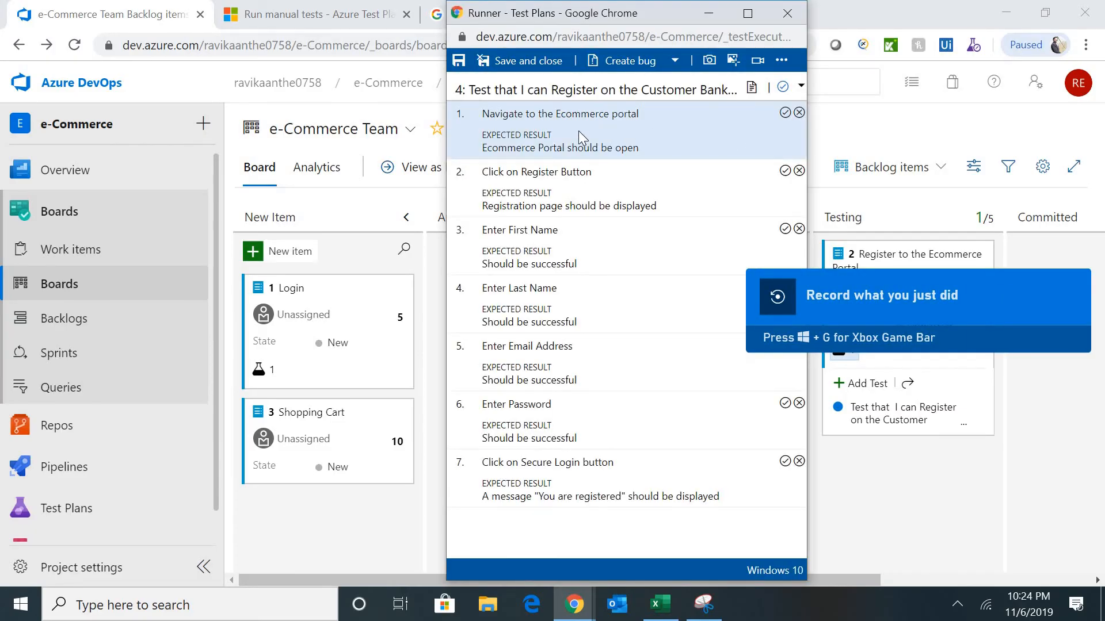
click(614, 186)
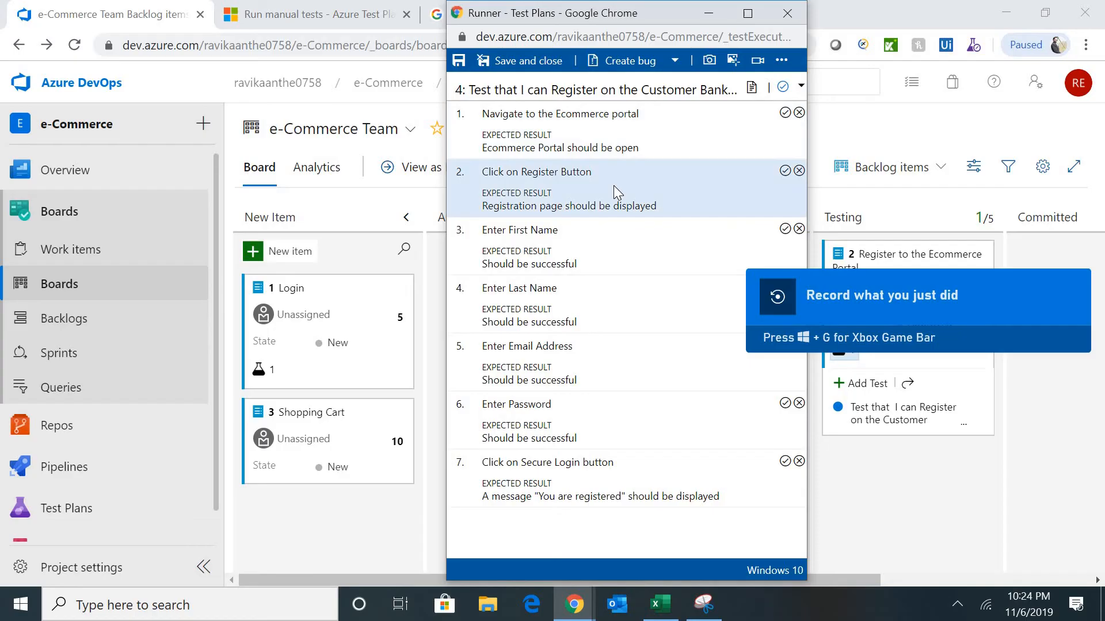
click(603, 254)
click(601, 320)
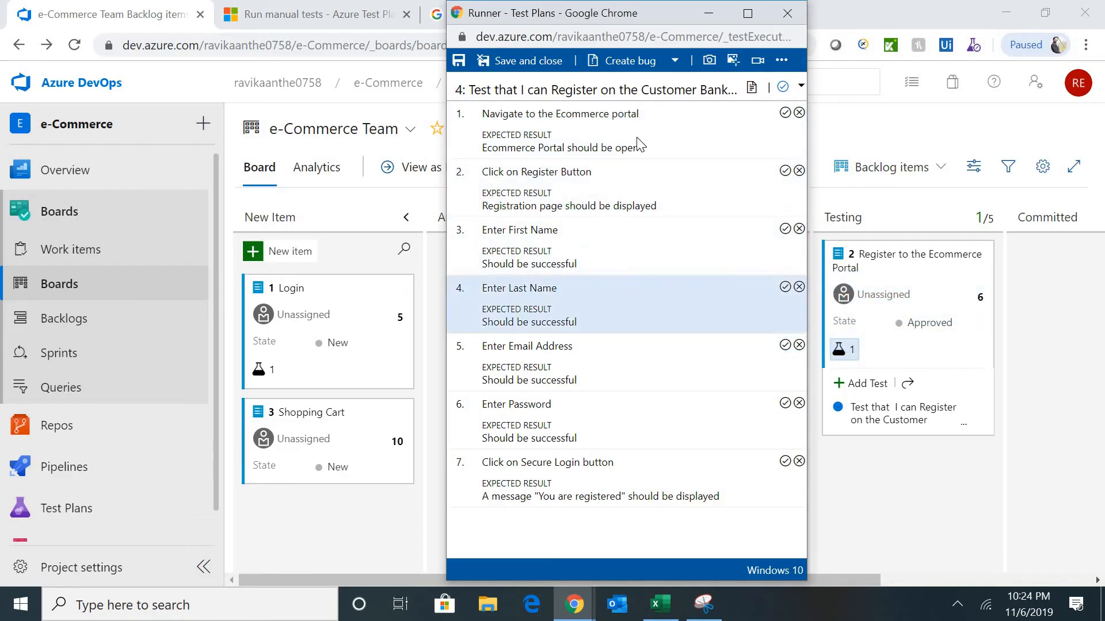
click(638, 137)
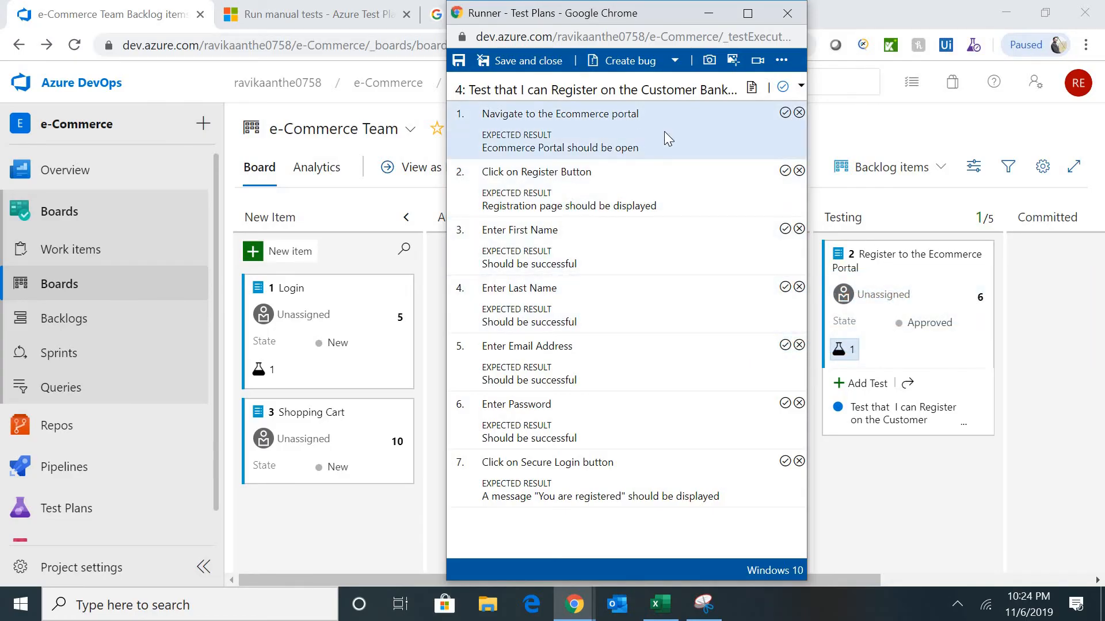
click(361, 15)
- Run a Google search for 'ecommrce', then return to the e-Commerce board
click(500, 14)
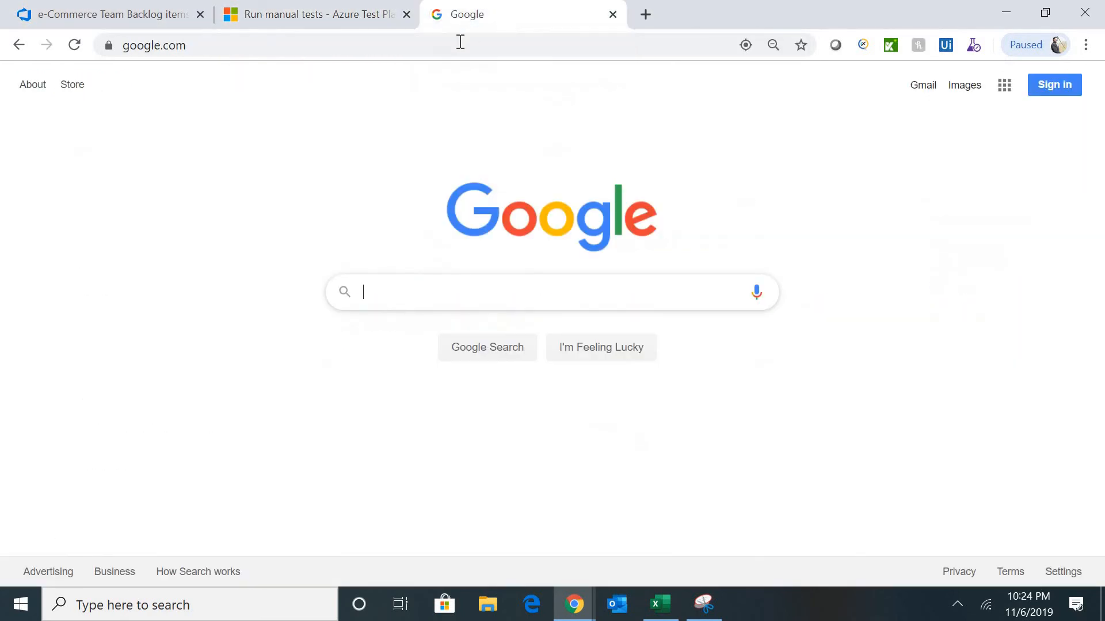
click(460, 42)
text(ecco)
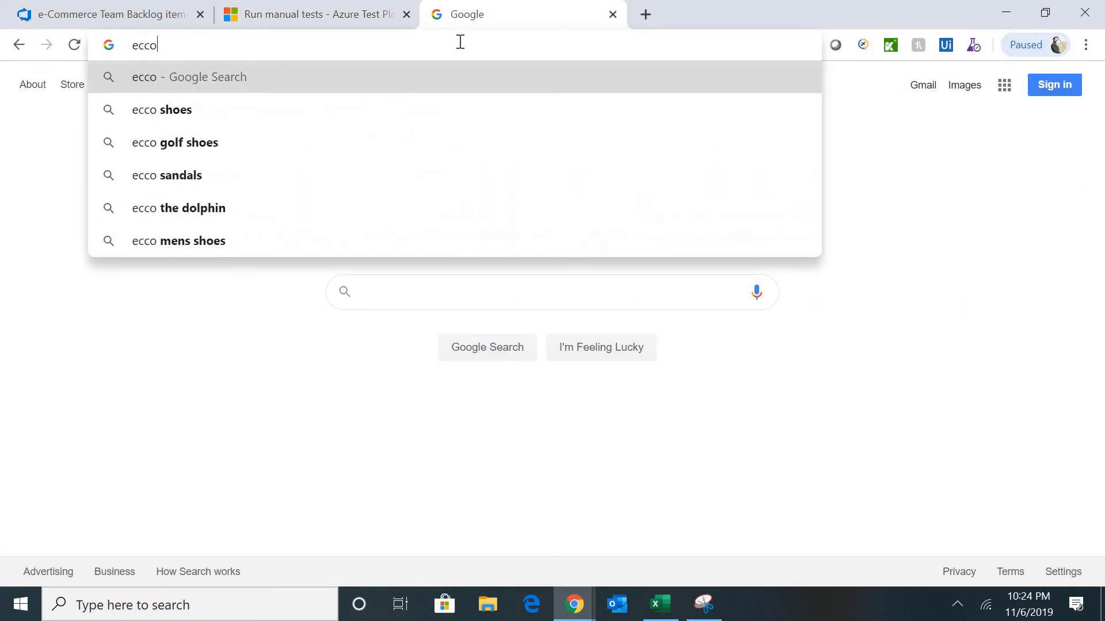
key(BackSpace)
key(BackSpace)
text(ommrce)
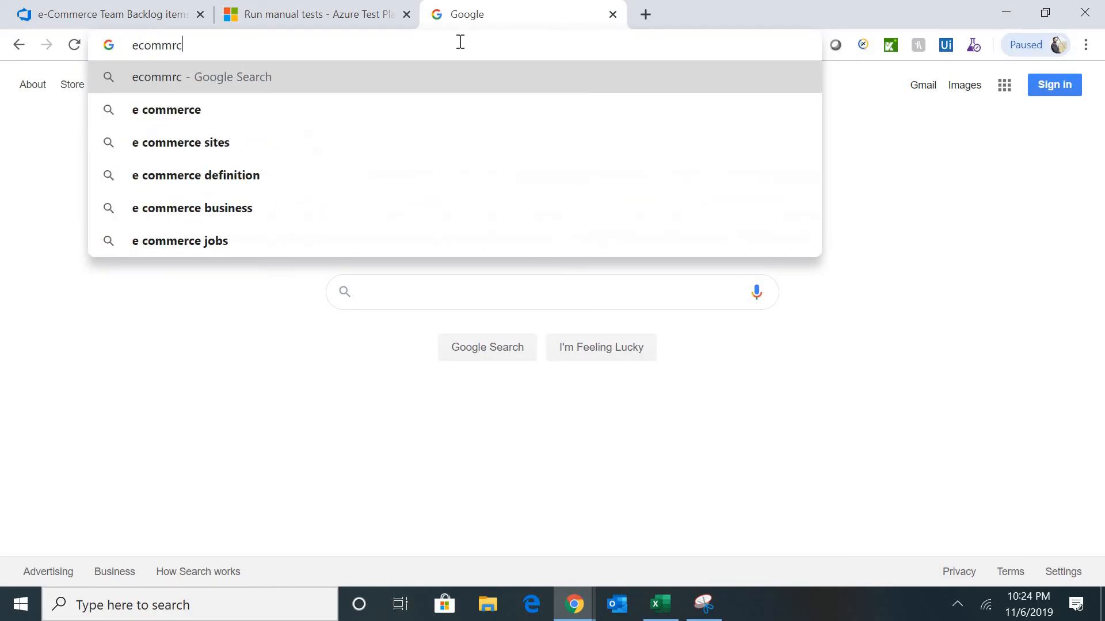
key(Return)
click(149, 22)
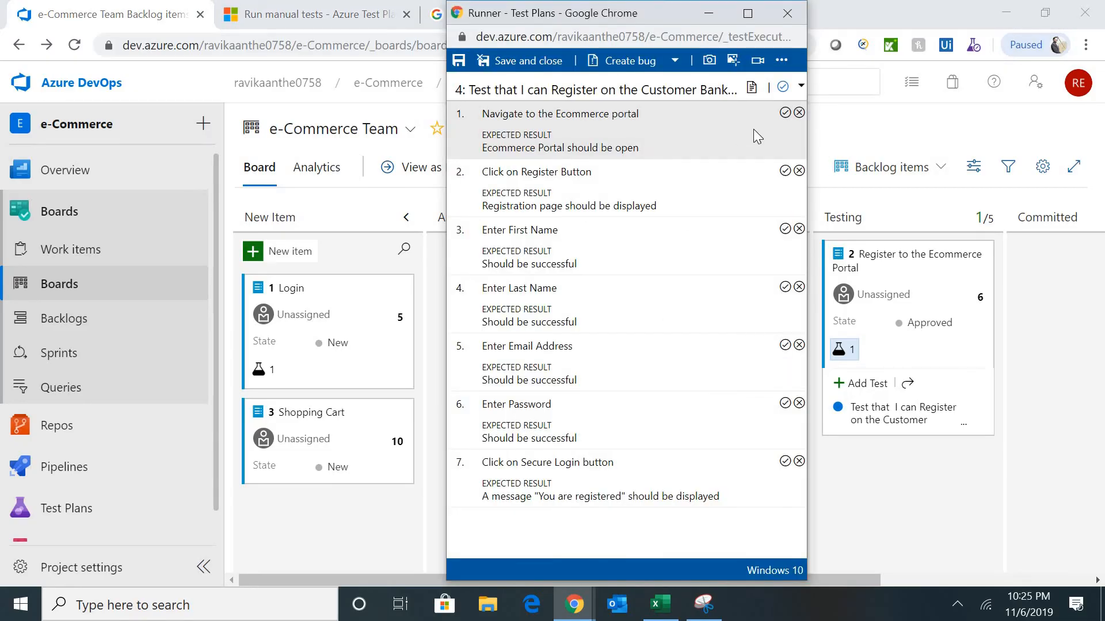
- Mark all seven registration test steps as passed and save the run
click(786, 114)
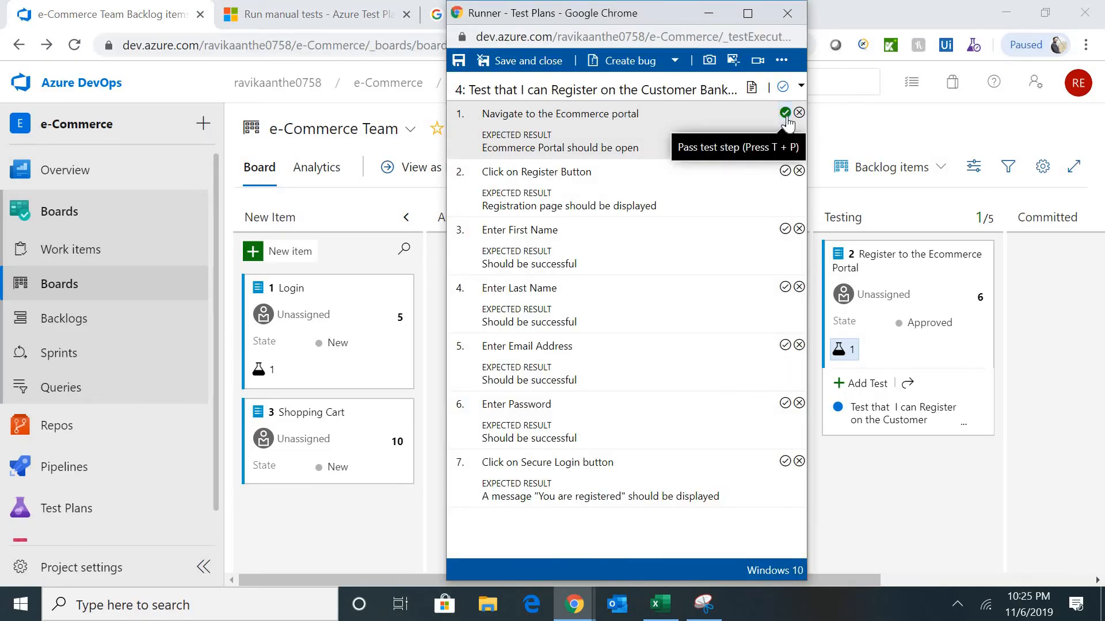
click(786, 114)
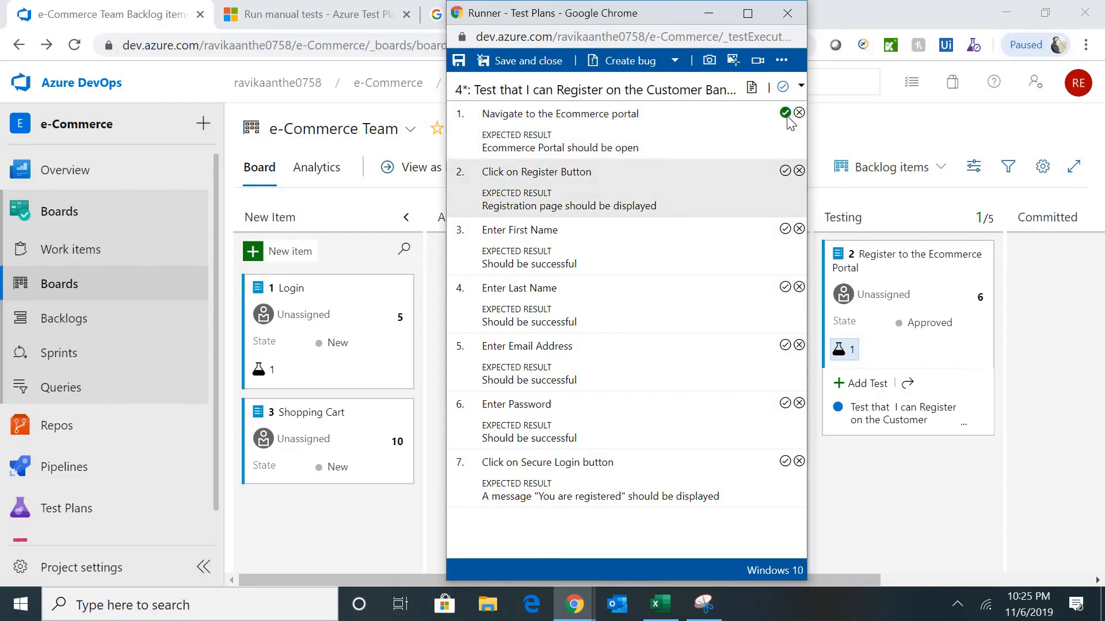
click(786, 171)
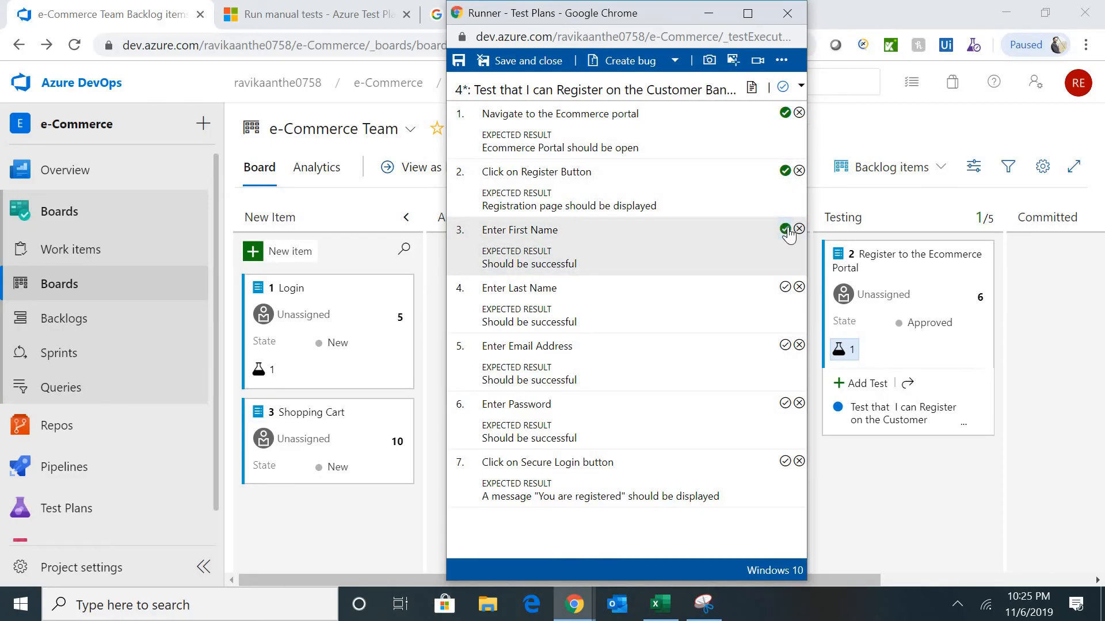
click(786, 230)
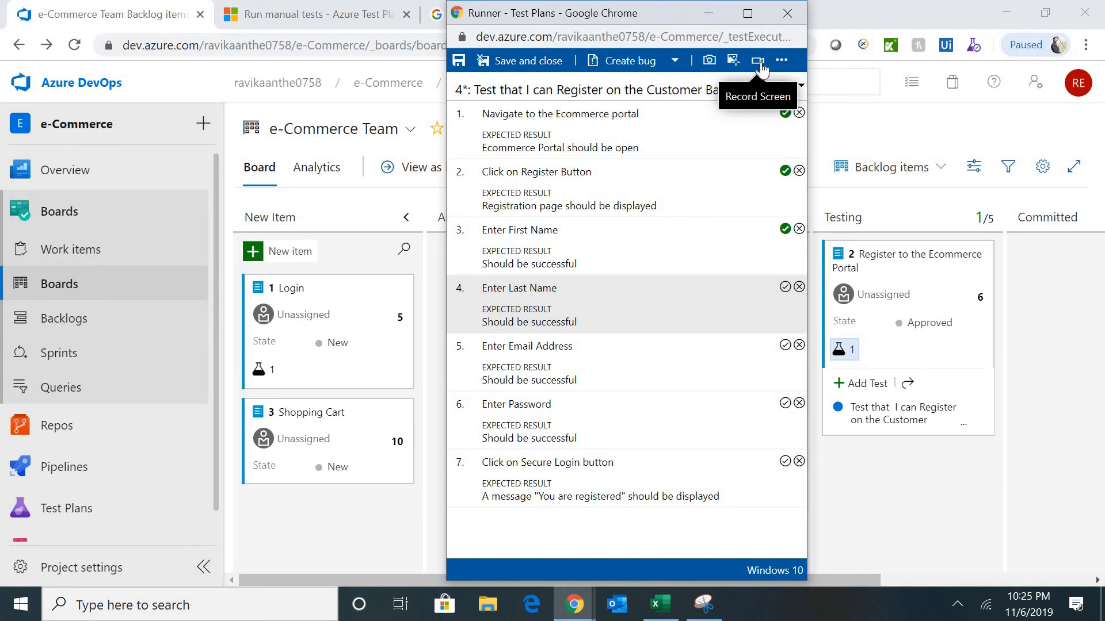
click(785, 286)
click(785, 346)
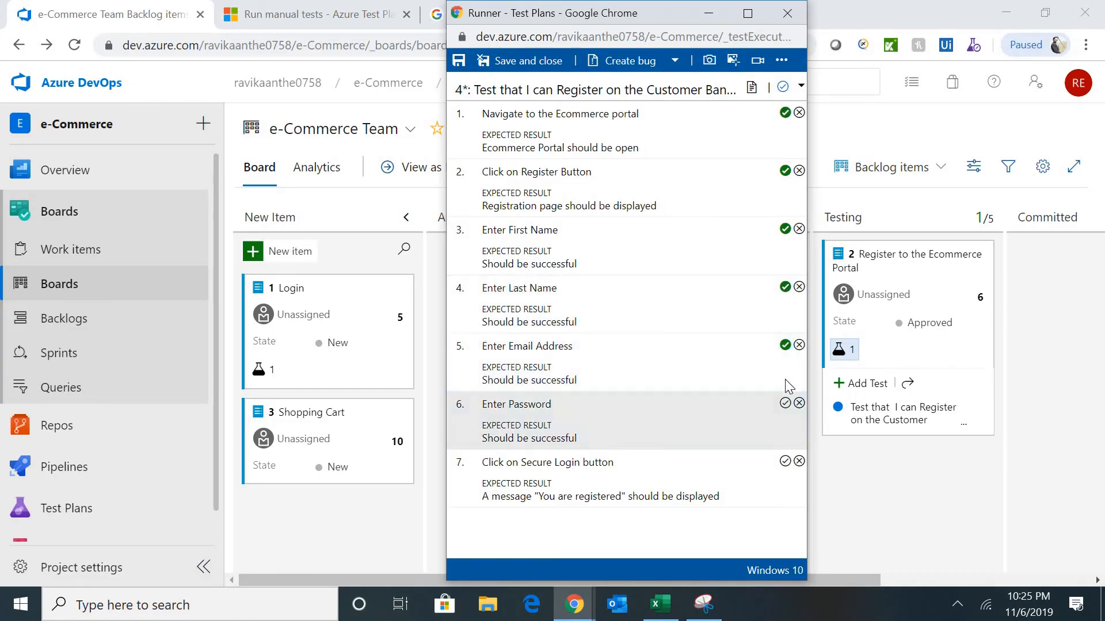
click(785, 403)
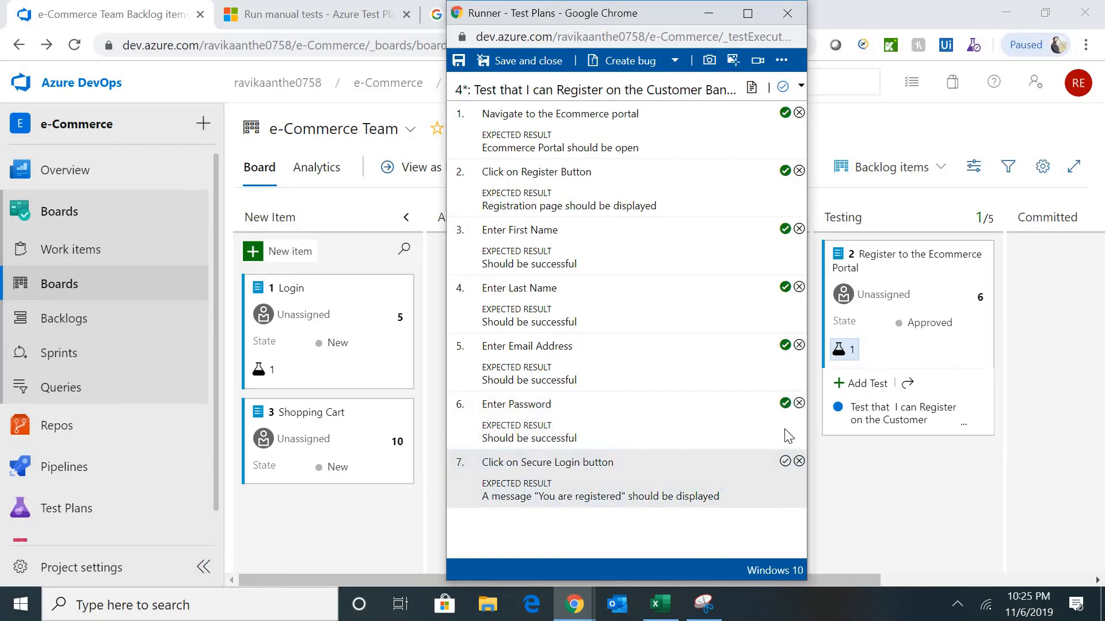
click(785, 462)
click(801, 87)
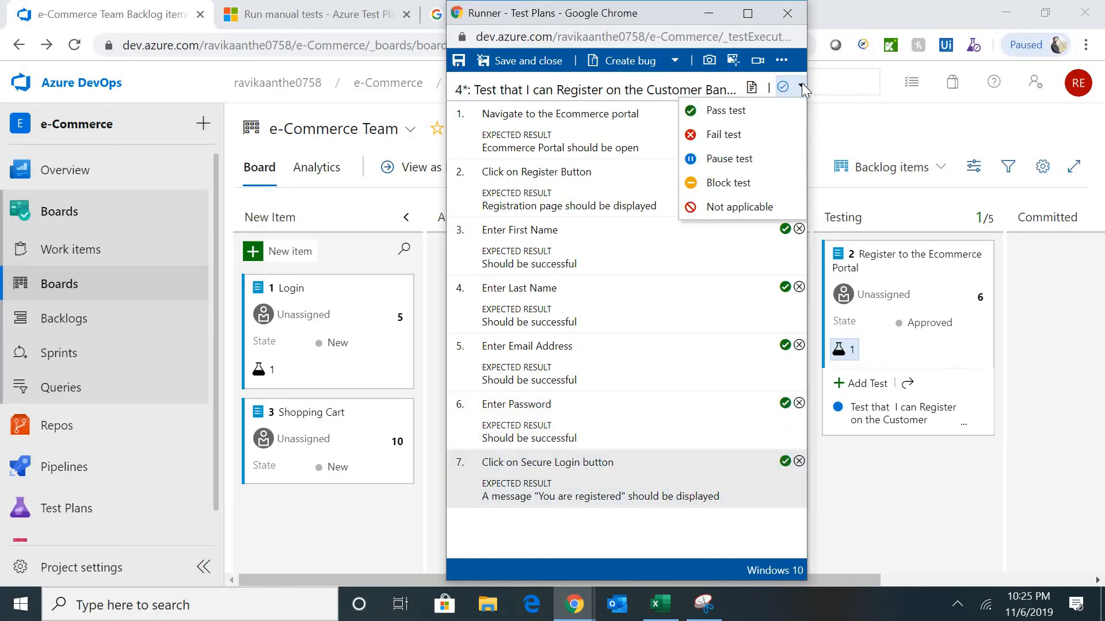
click(803, 83)
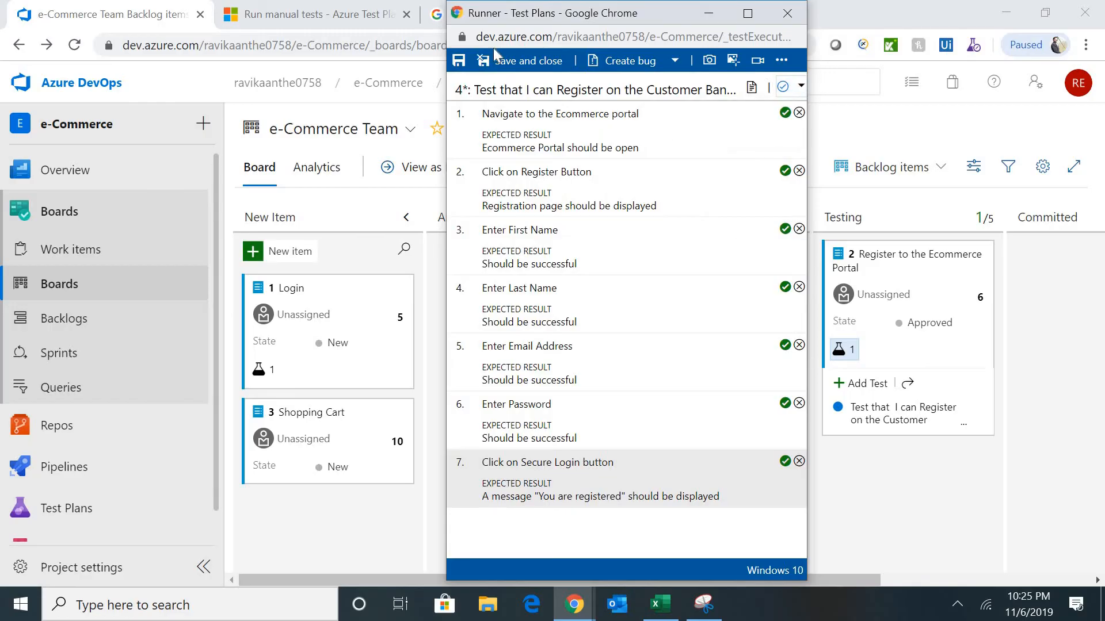
click(514, 67)
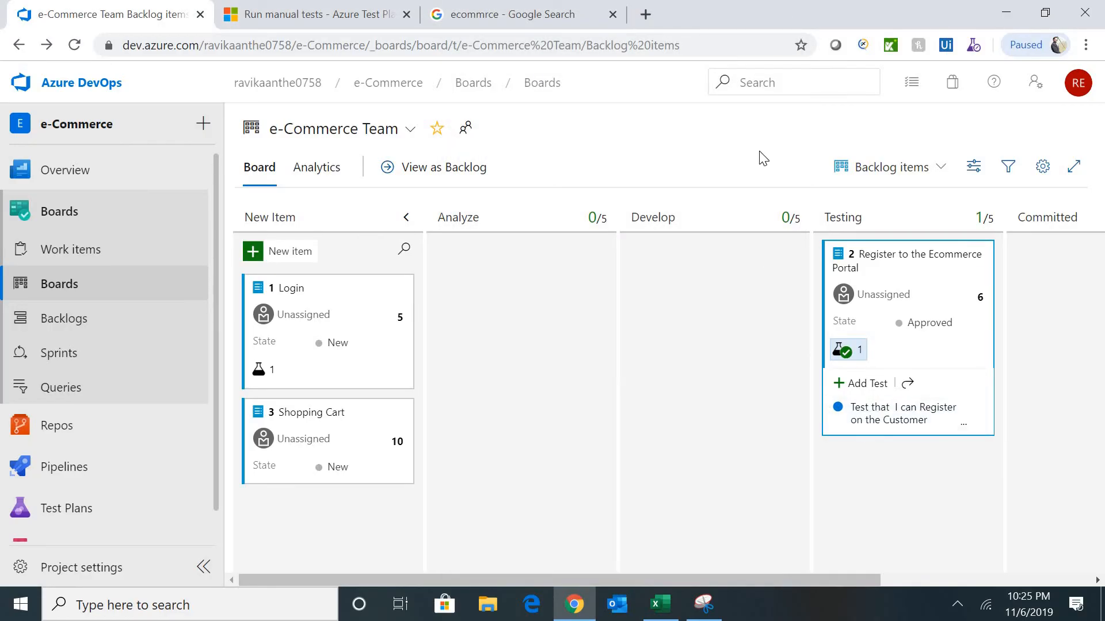
- Reload the board and expand the linked tests on the Register and Login cards
click(695, 46)
key(Return)
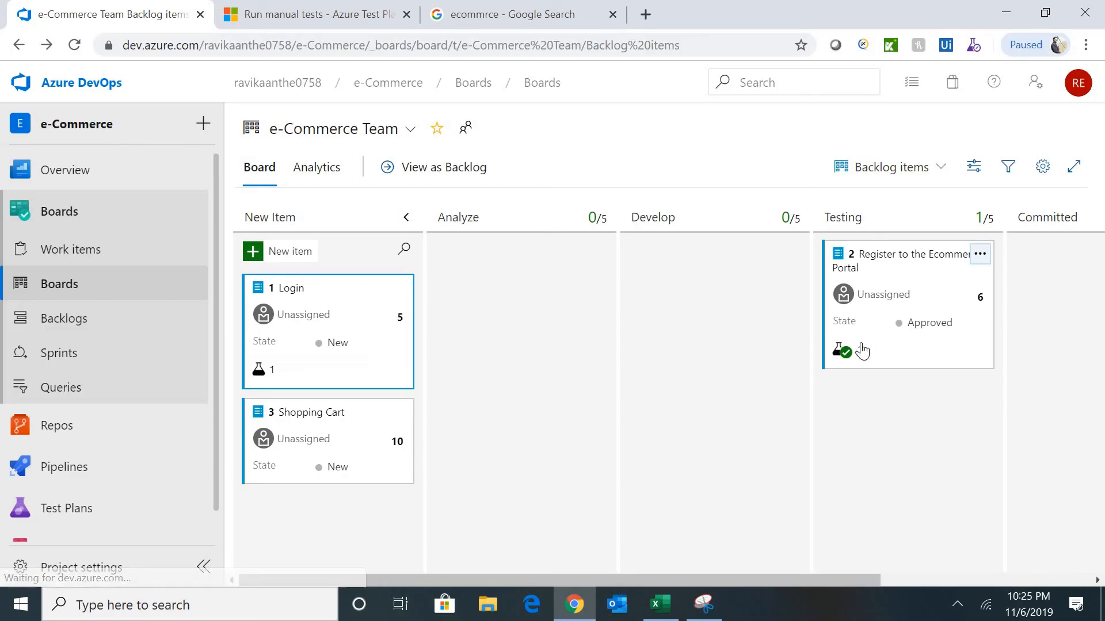
mouse_move(851, 359)
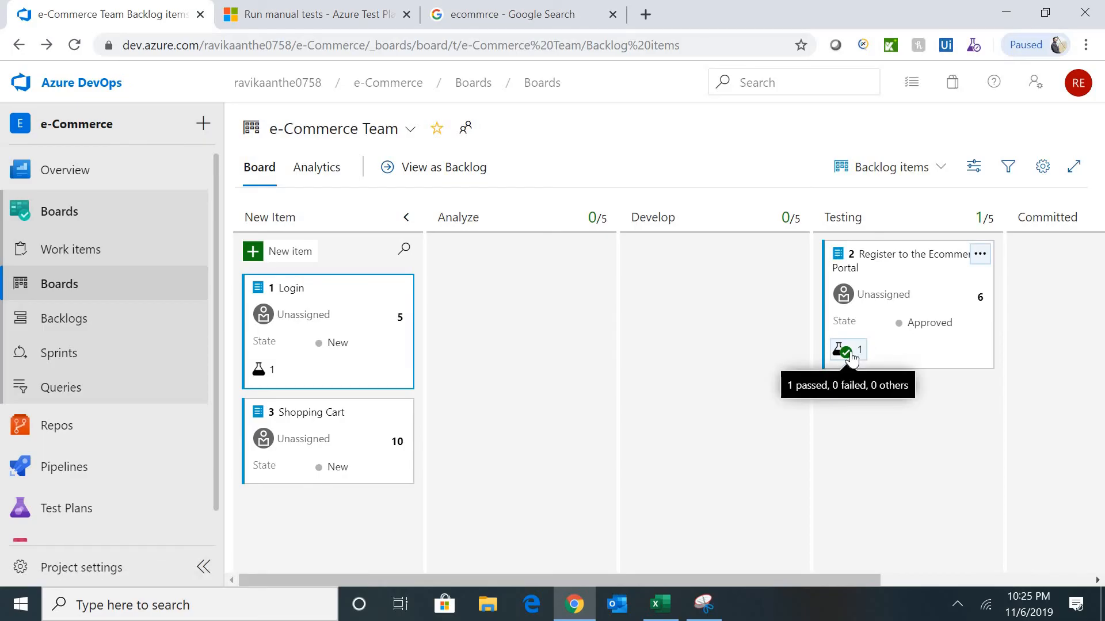
click(851, 352)
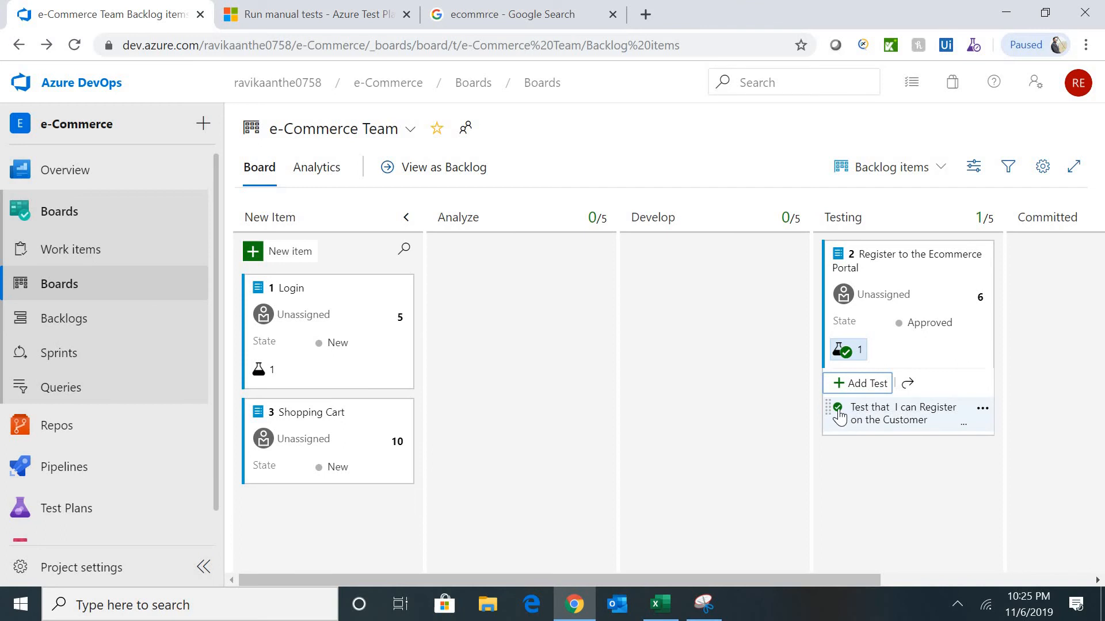
mouse_move(841, 414)
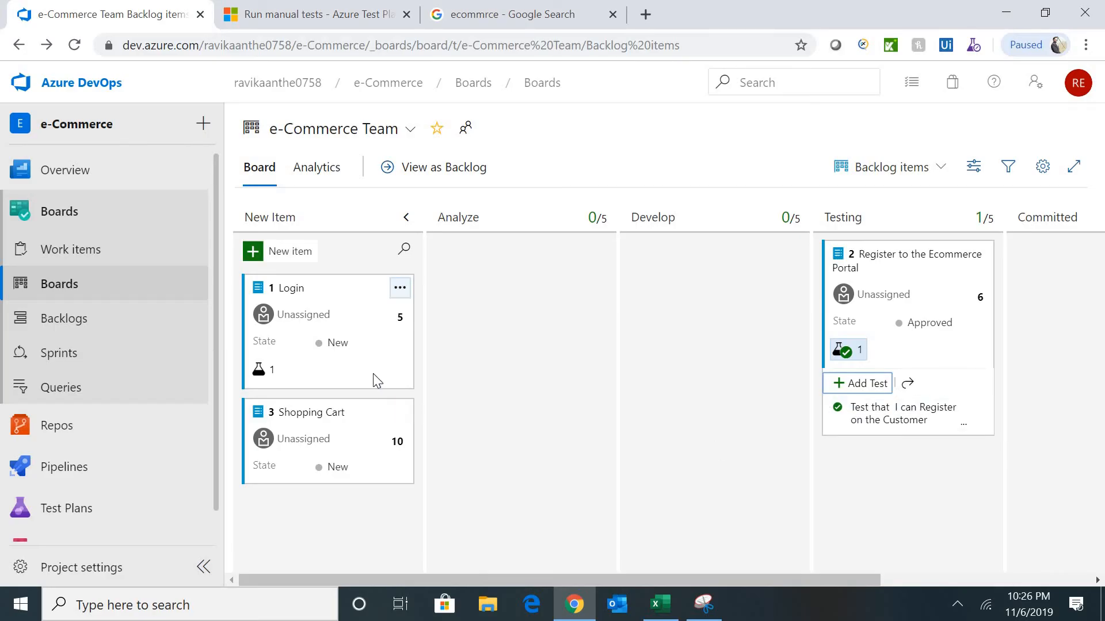
click(271, 380)
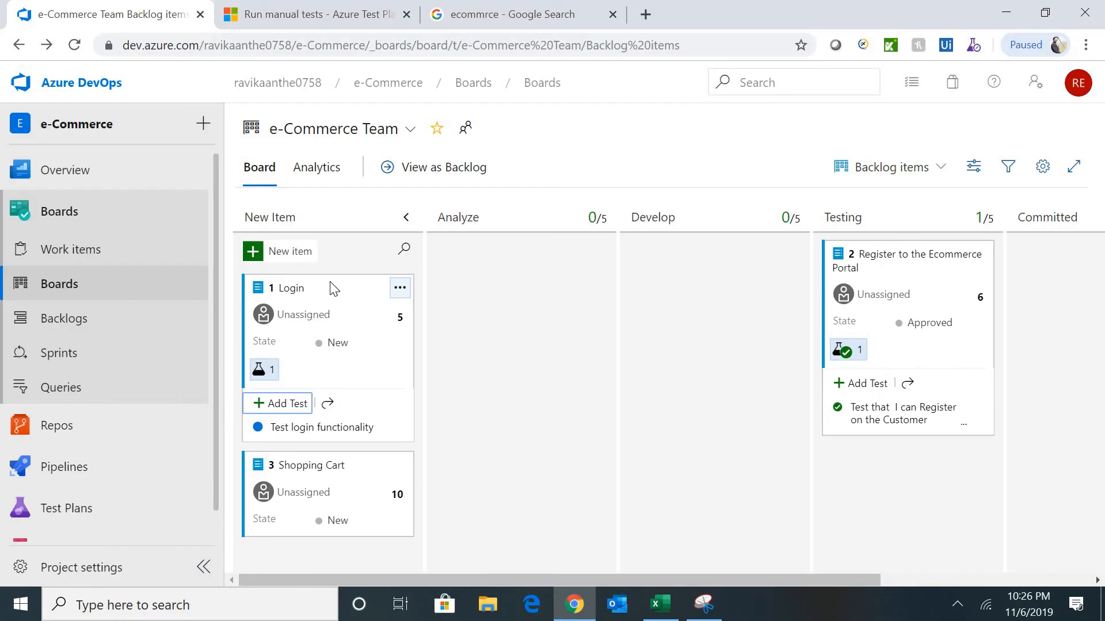
- Move the Login card into the Testing column, bringing Testing to 2/5
drag(374, 299, 901, 446)
scroll(1099, 461, down, 2)
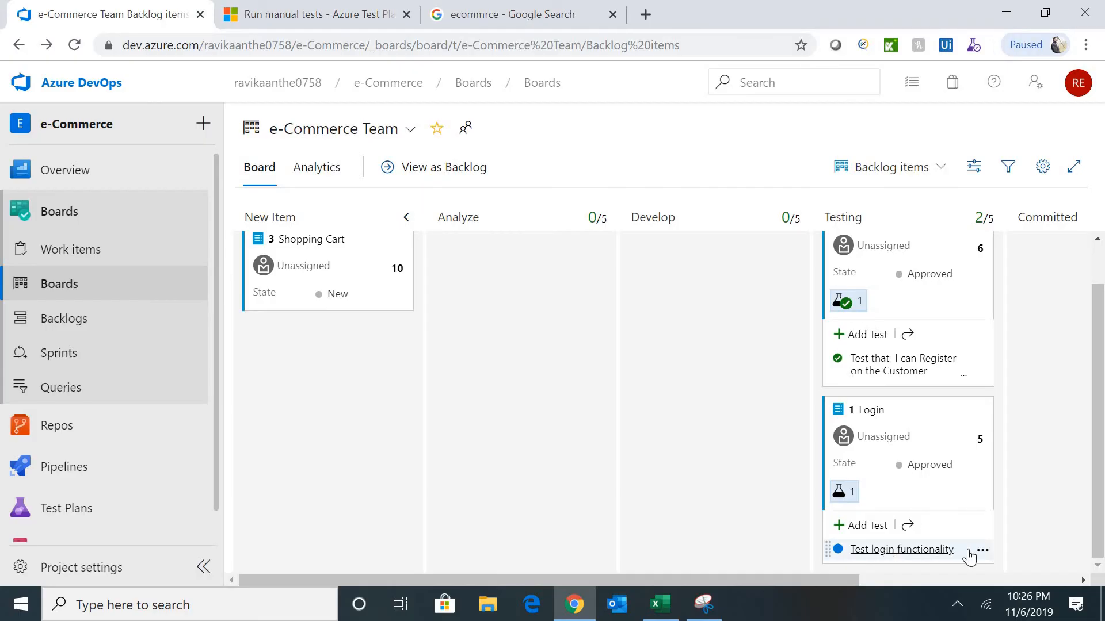
click(983, 553)
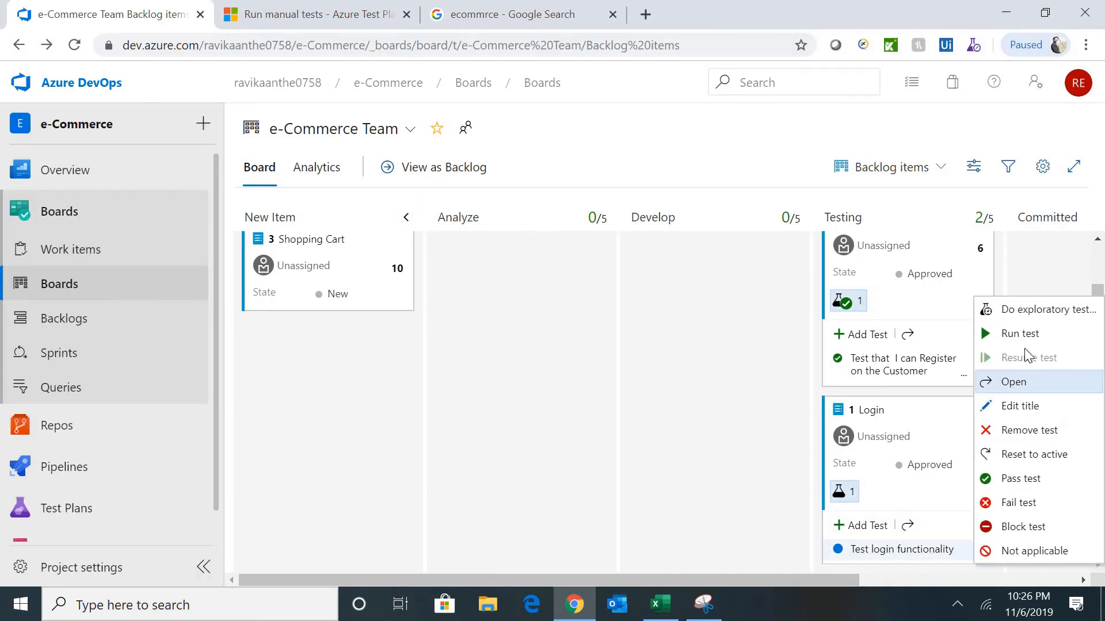
- Run Test login functionality, passing steps 1–3 and failing step 4
click(1015, 337)
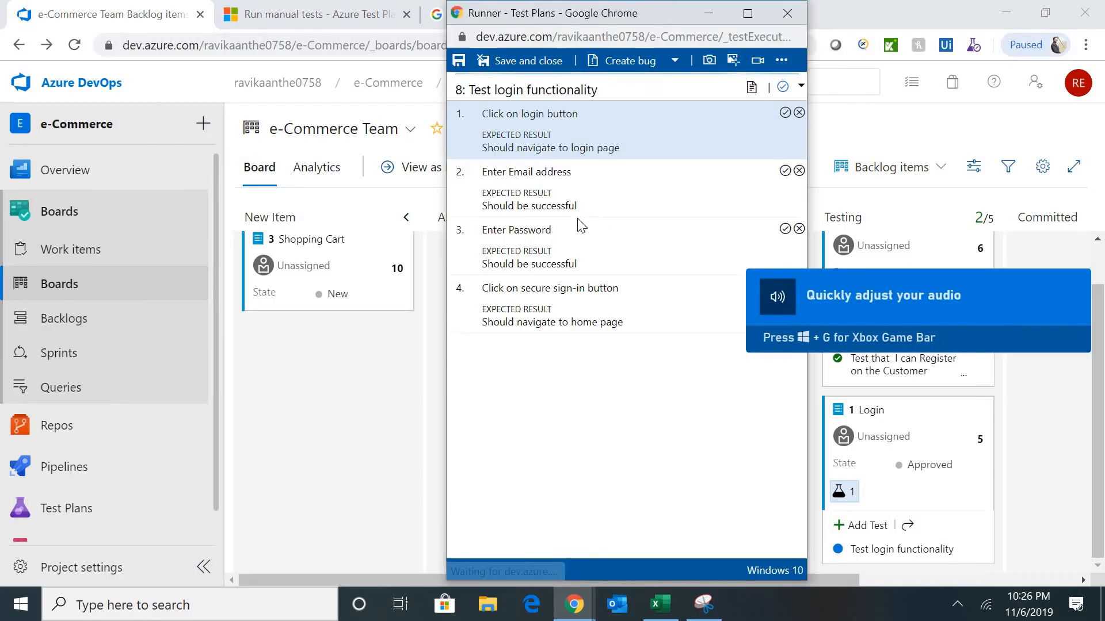
click(784, 113)
click(785, 171)
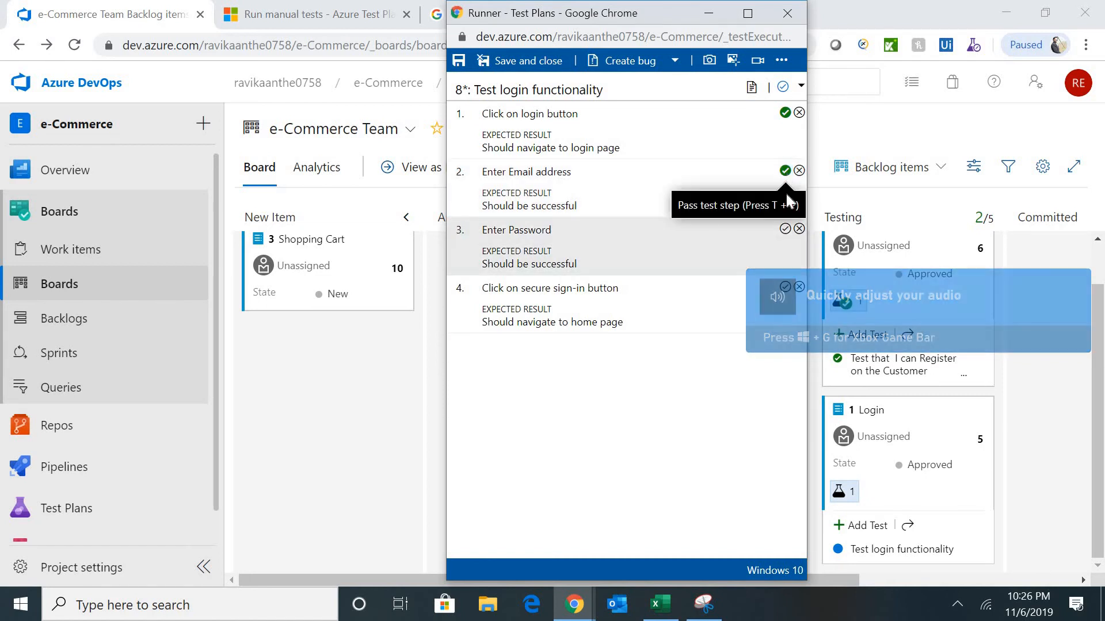
click(785, 229)
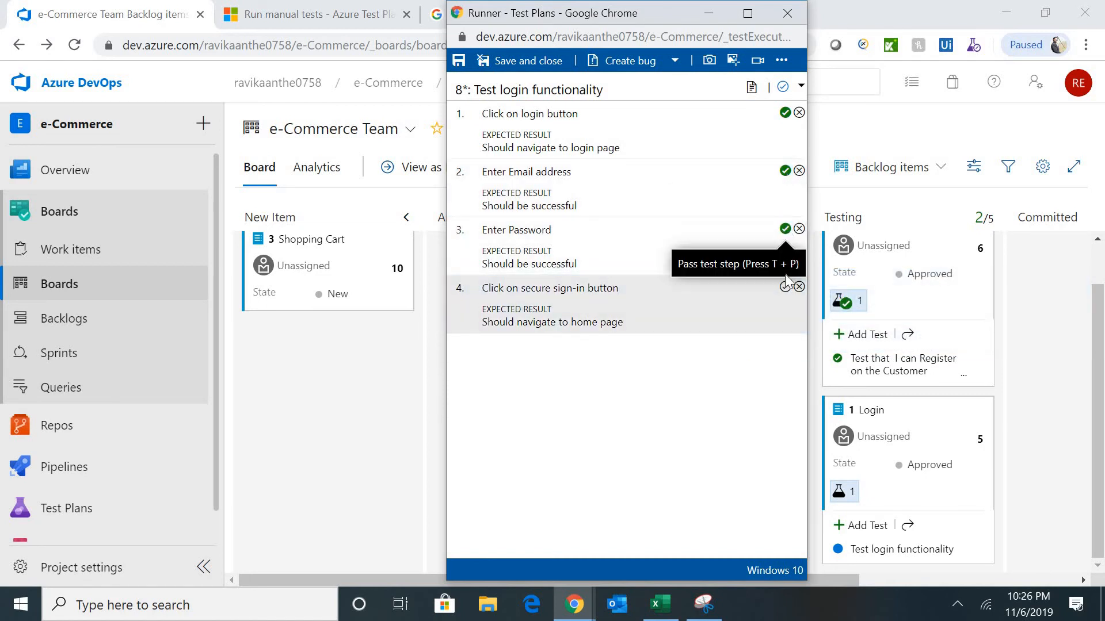
click(799, 287)
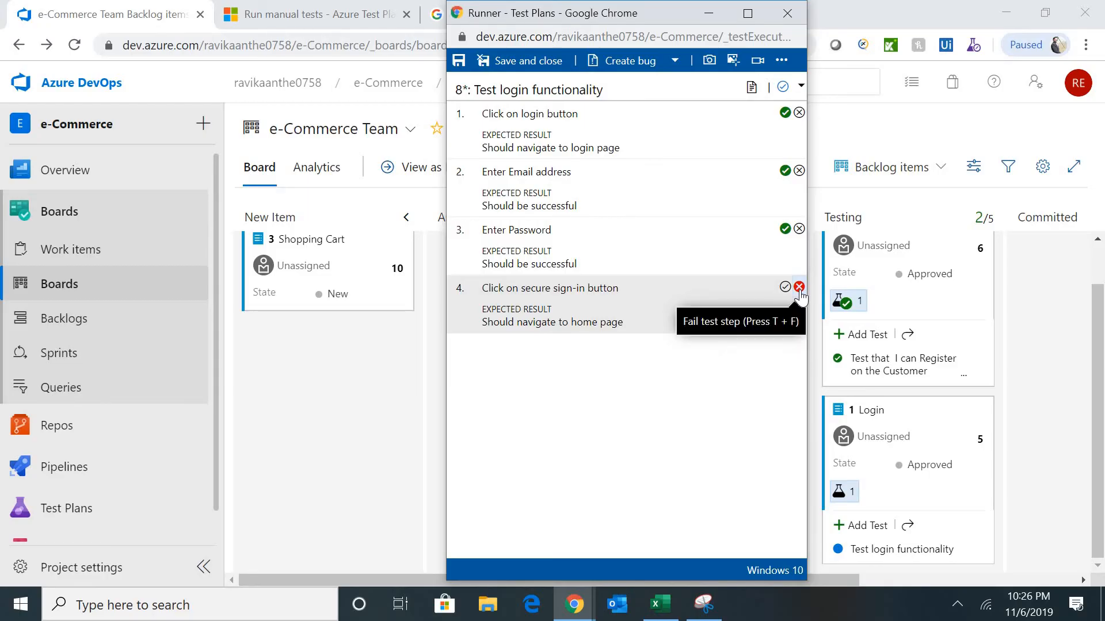
- Comment on step 4 that the portal shows a 'page cannot found' error, then save the run
click(799, 287)
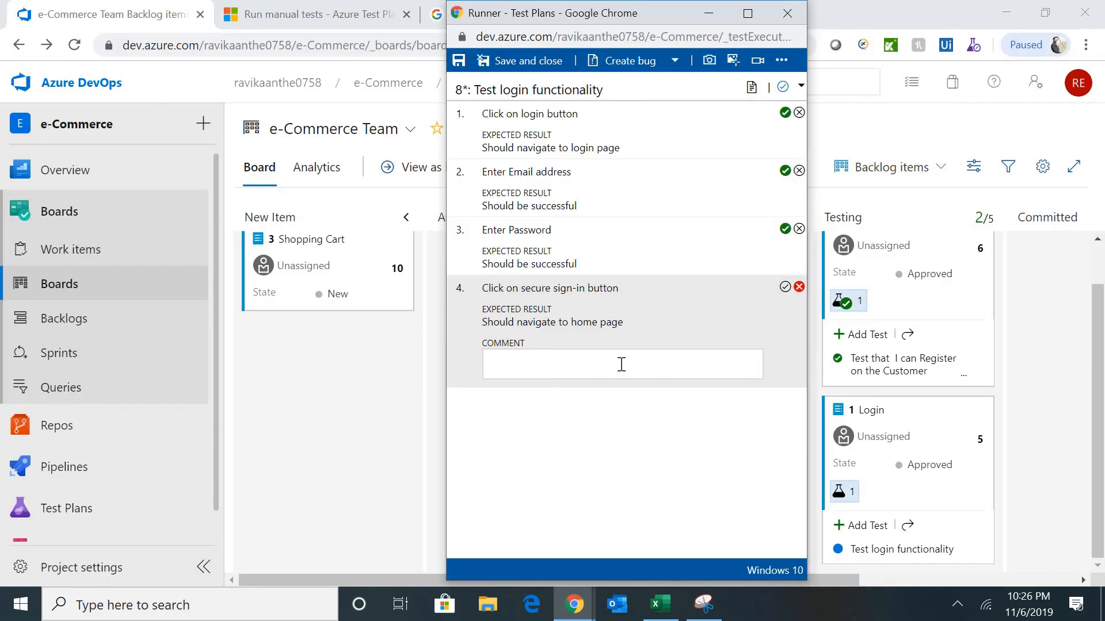
text(Unable to login e-commre)
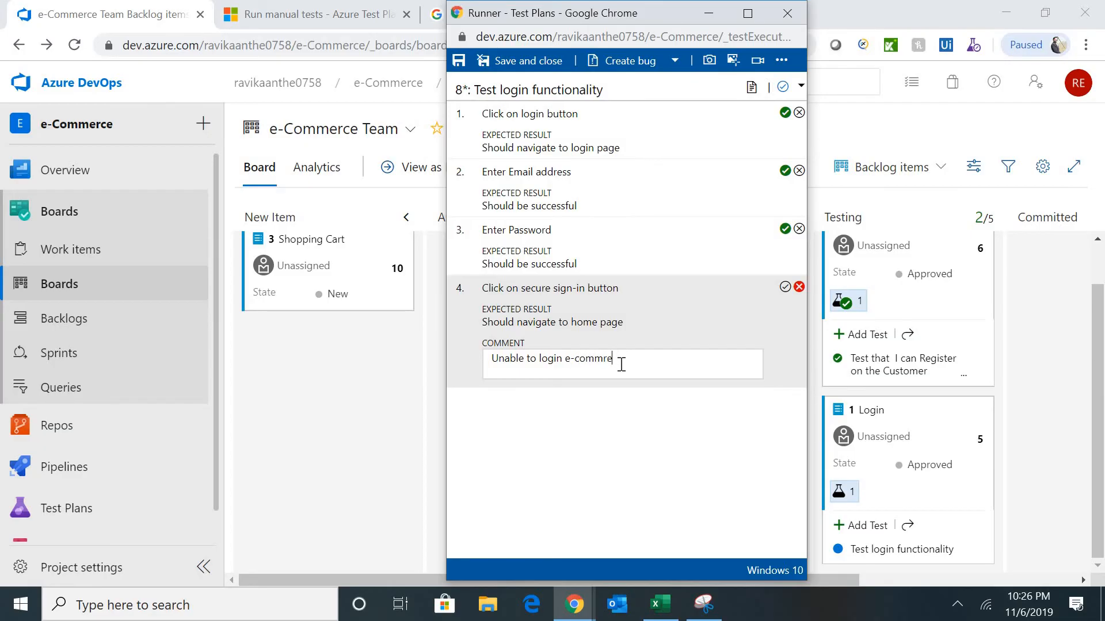
text(ce portal, getting error message)
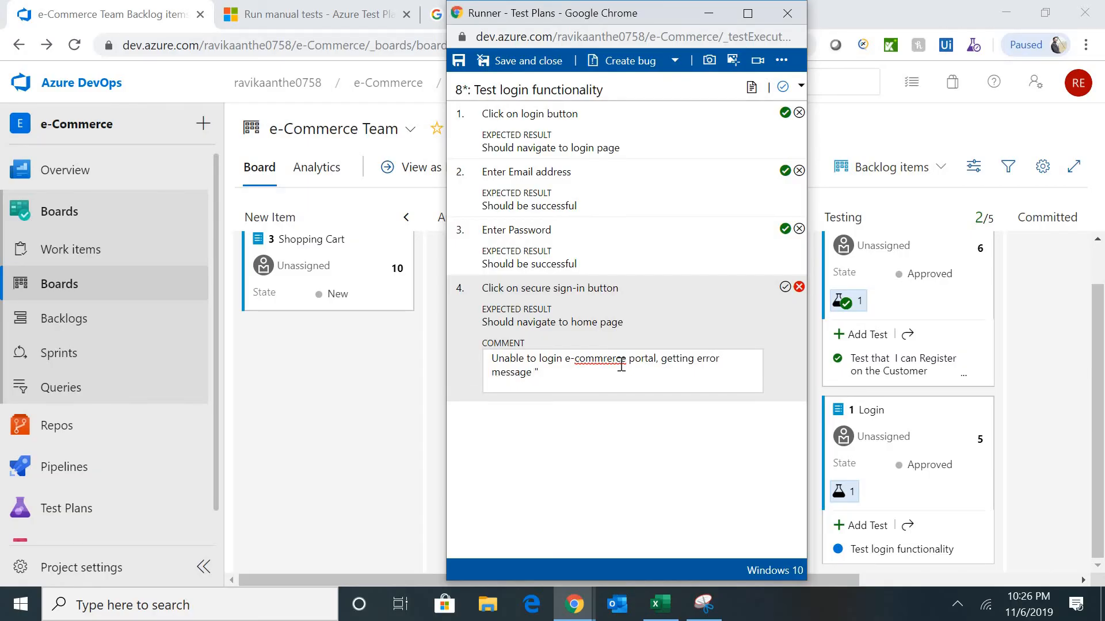
text( "page canno)
text(t found)
click(782, 61)
click(781, 61)
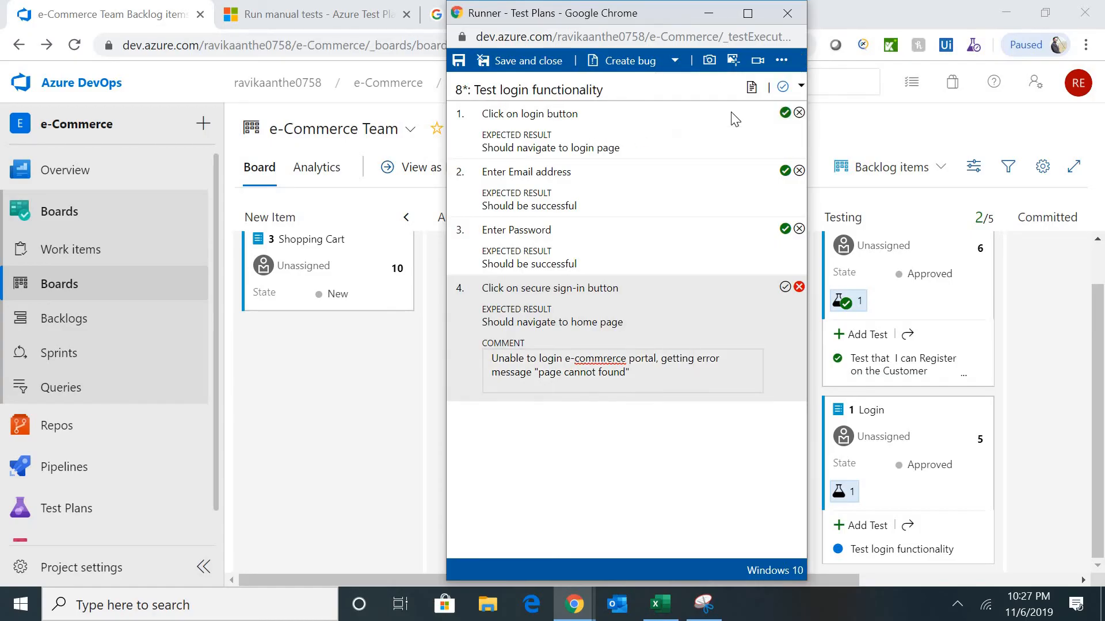
click(782, 62)
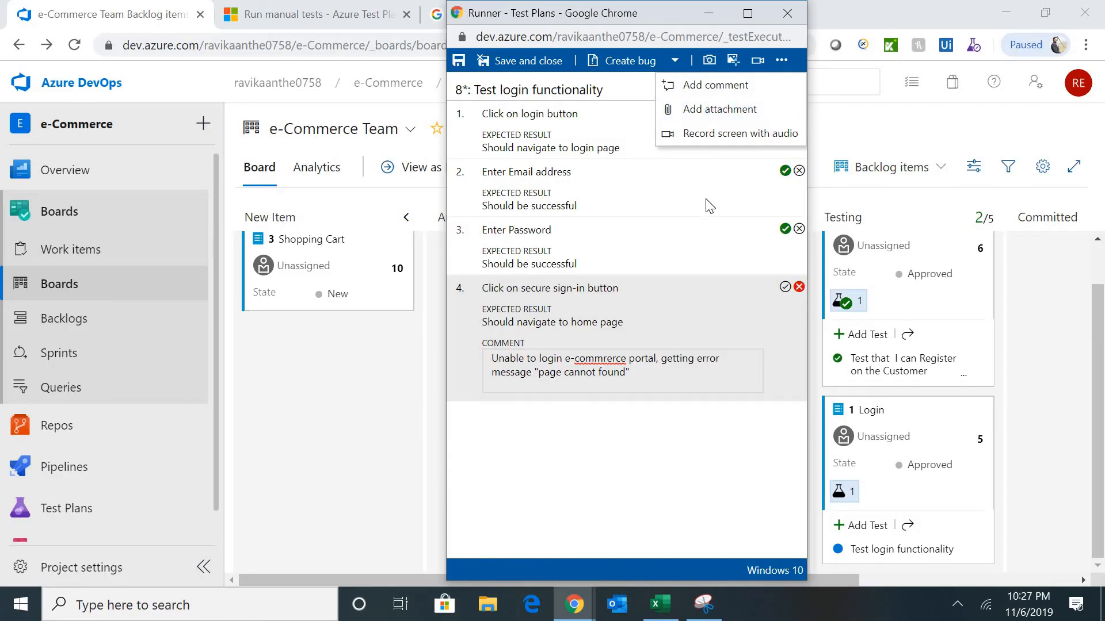
click(686, 216)
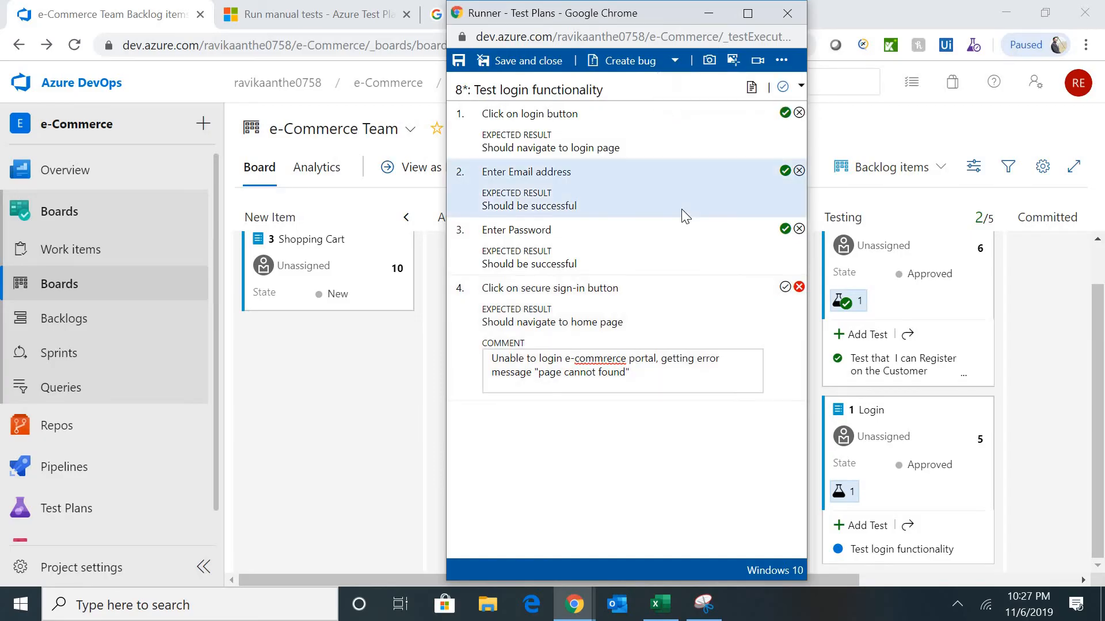
click(519, 62)
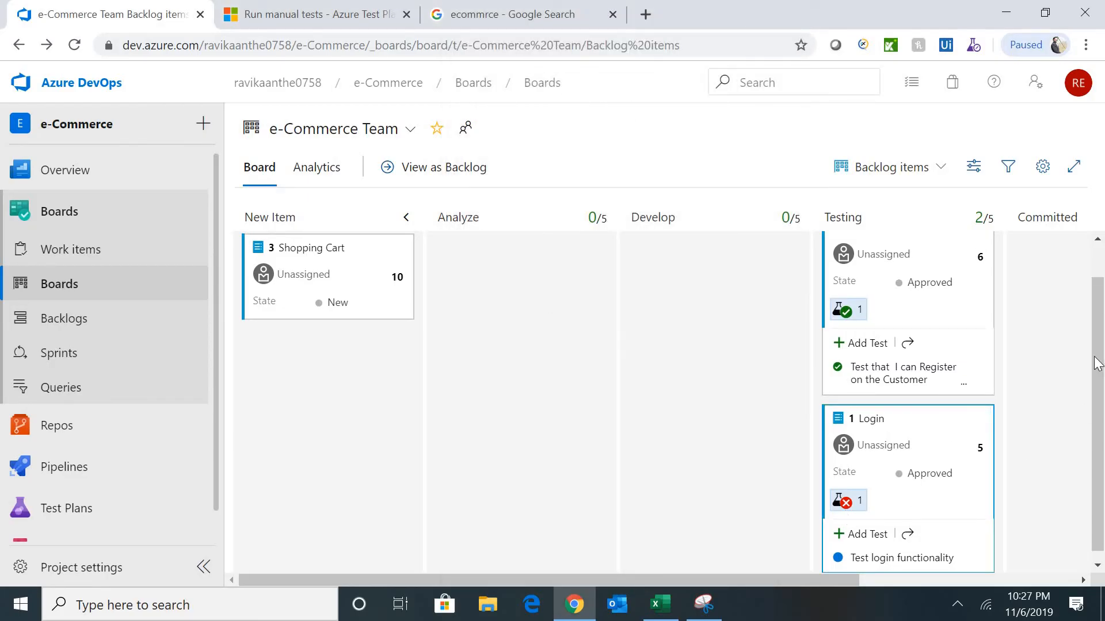
- Reload the e-Commerce Team board and expand the Login card's linked test results
scroll(1098, 363, down, 1)
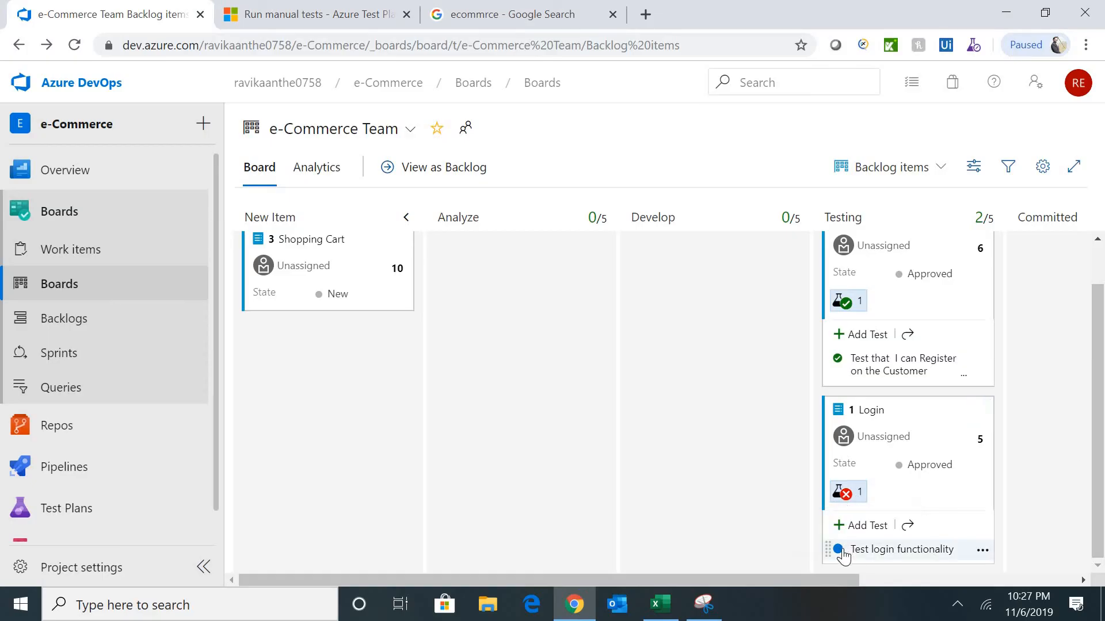
click(640, 46)
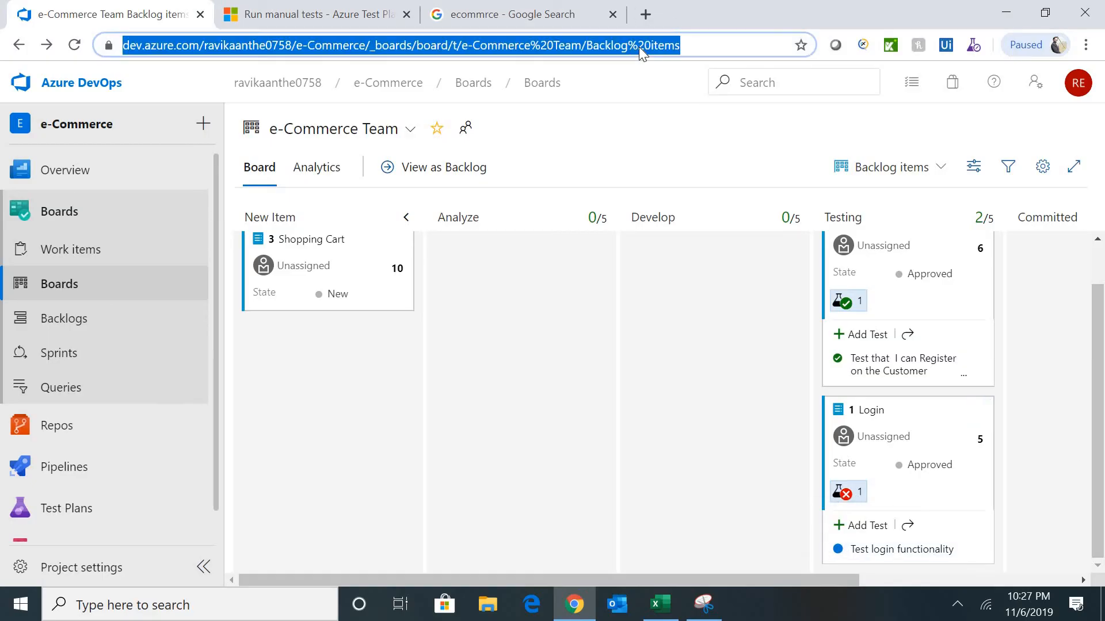
key(Return)
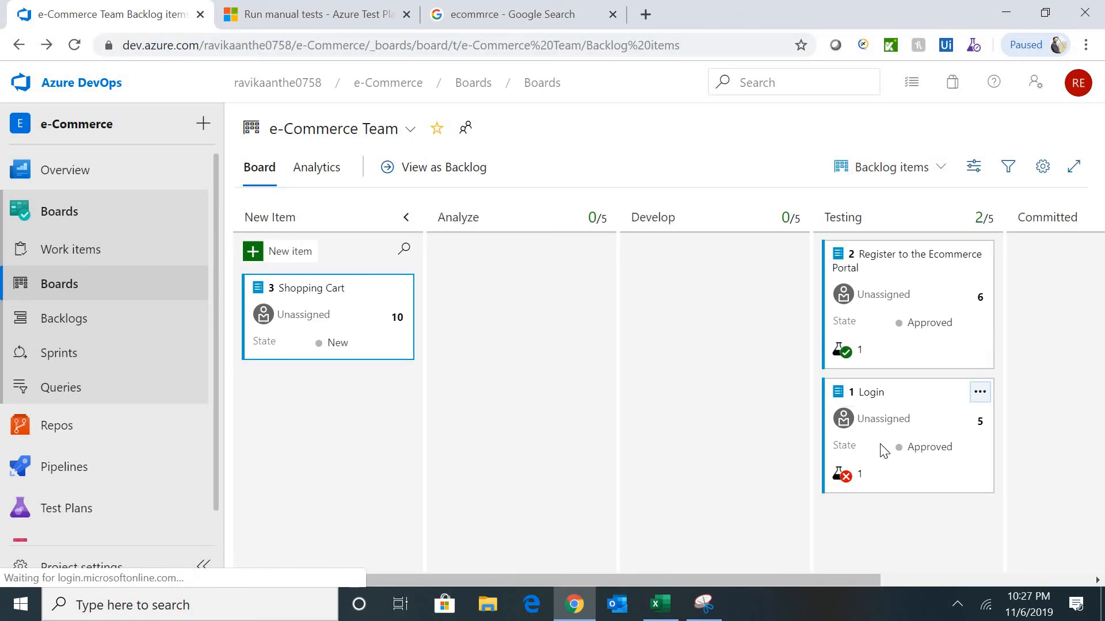
click(842, 475)
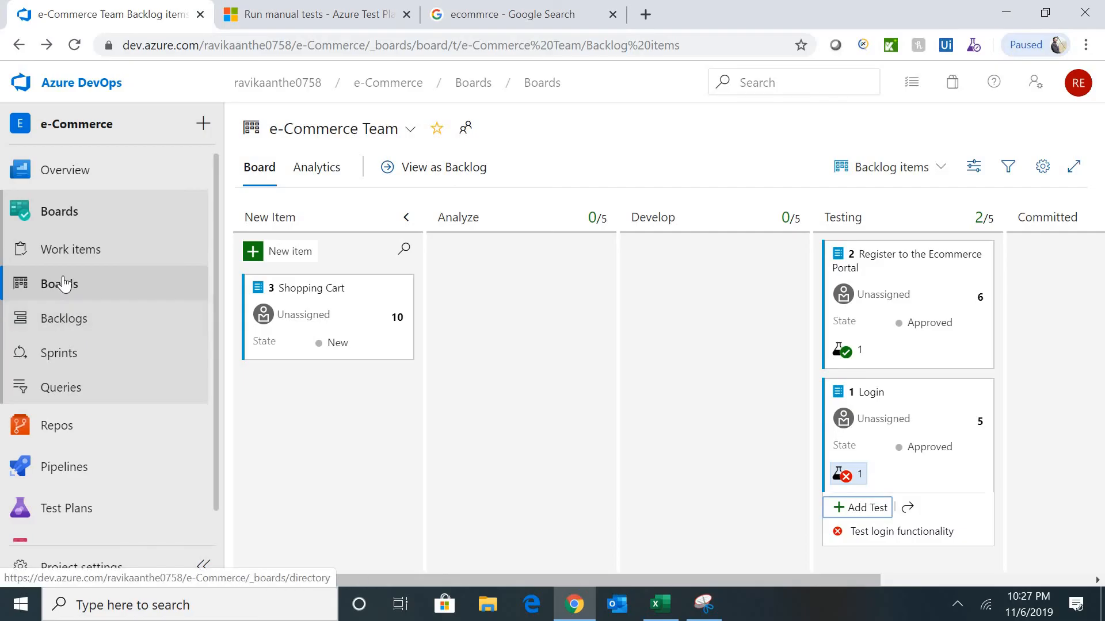
- Open the recently updated work items and review test case 4
click(75, 331)
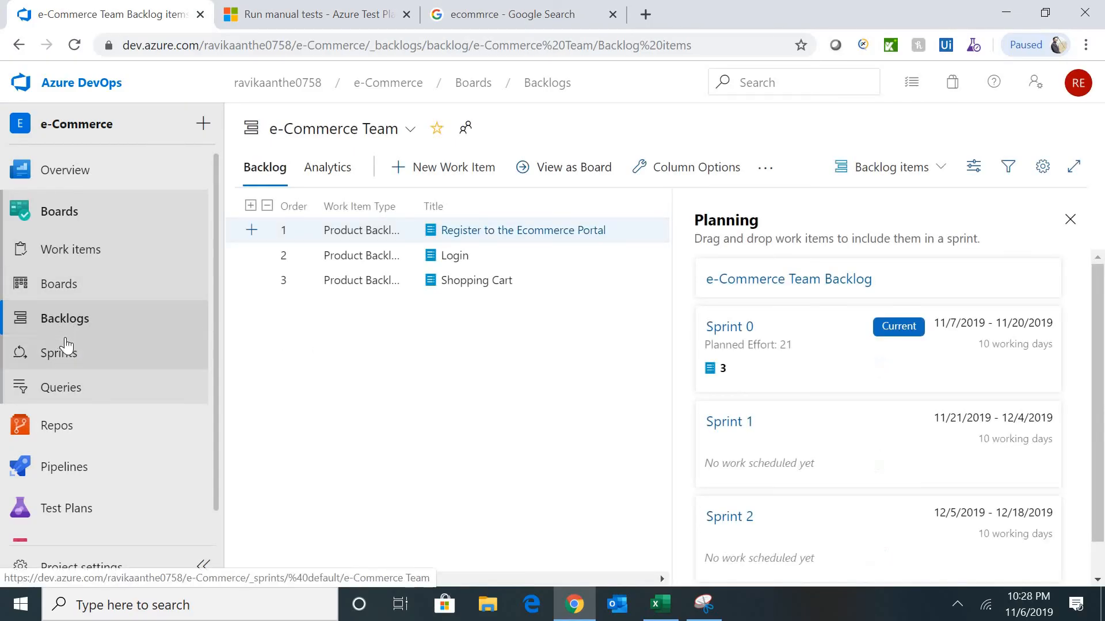
click(80, 255)
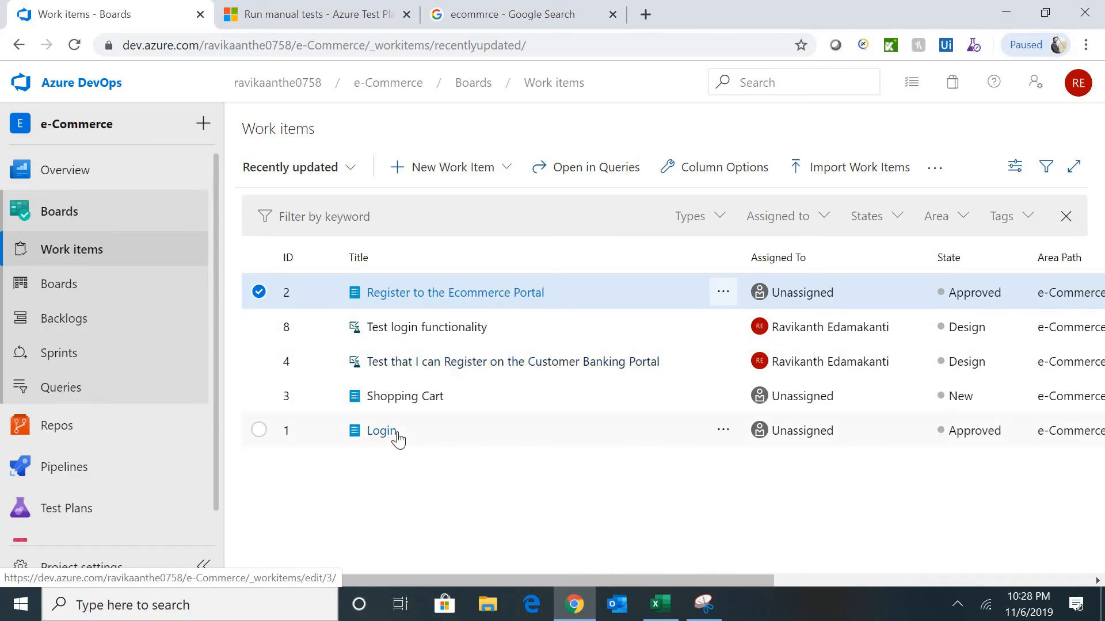
click(500, 361)
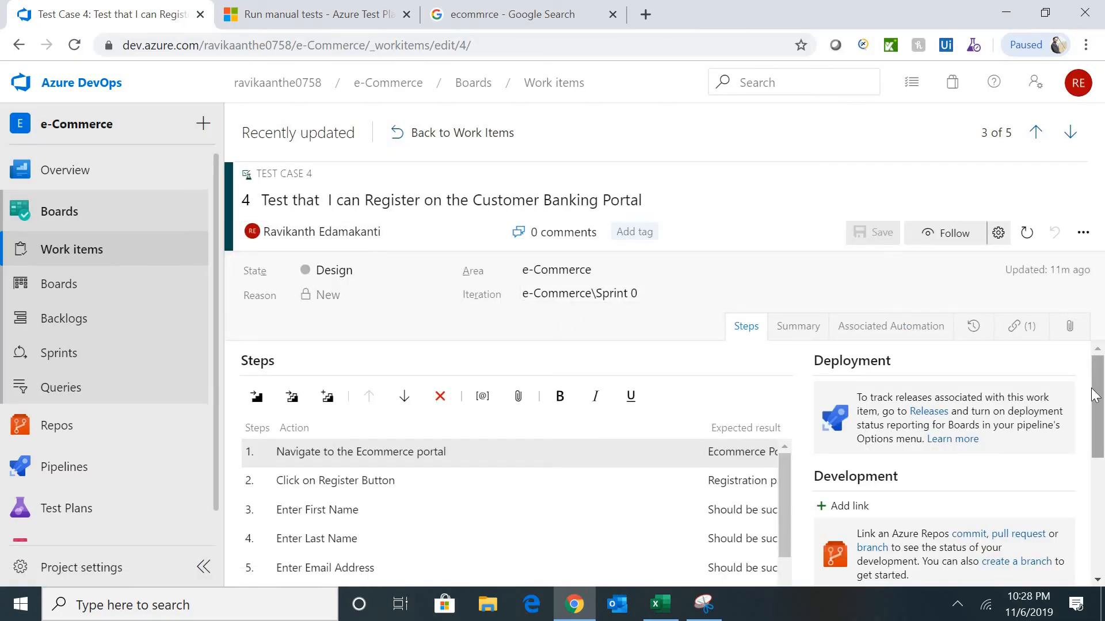
scroll(1095, 396, down, 5)
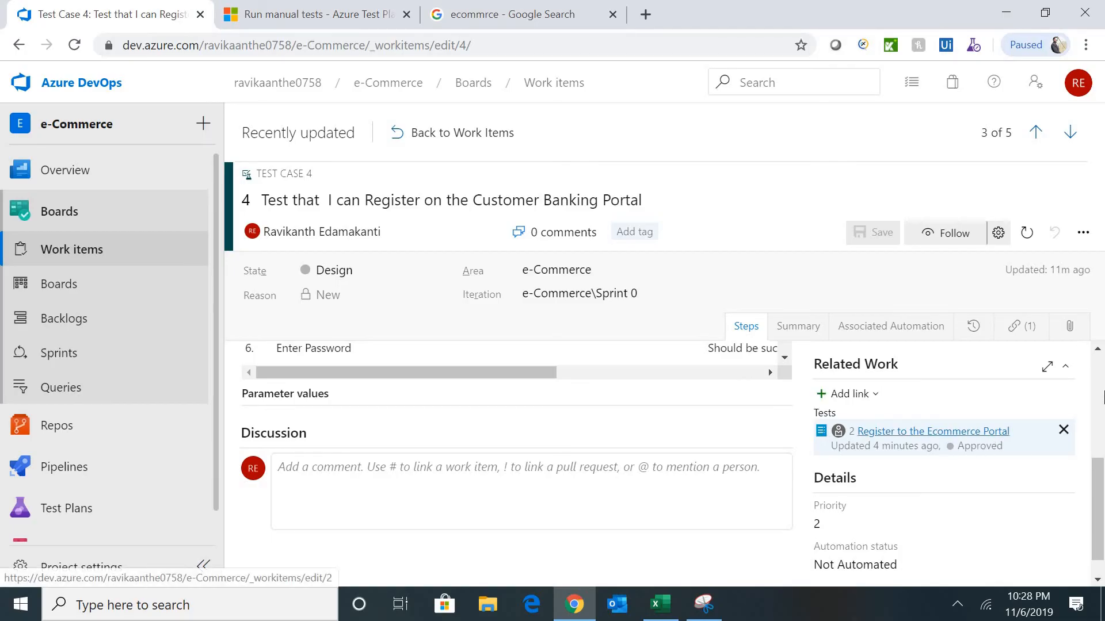
scroll(1101, 368, up, 3)
scroll(1101, 368, up, 2)
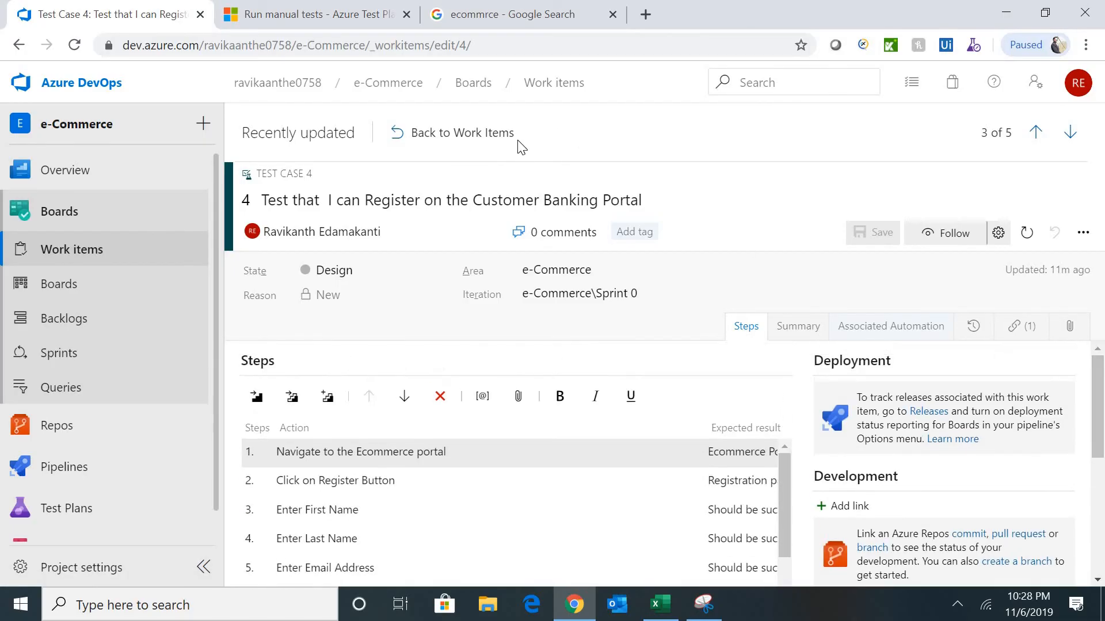
click(441, 135)
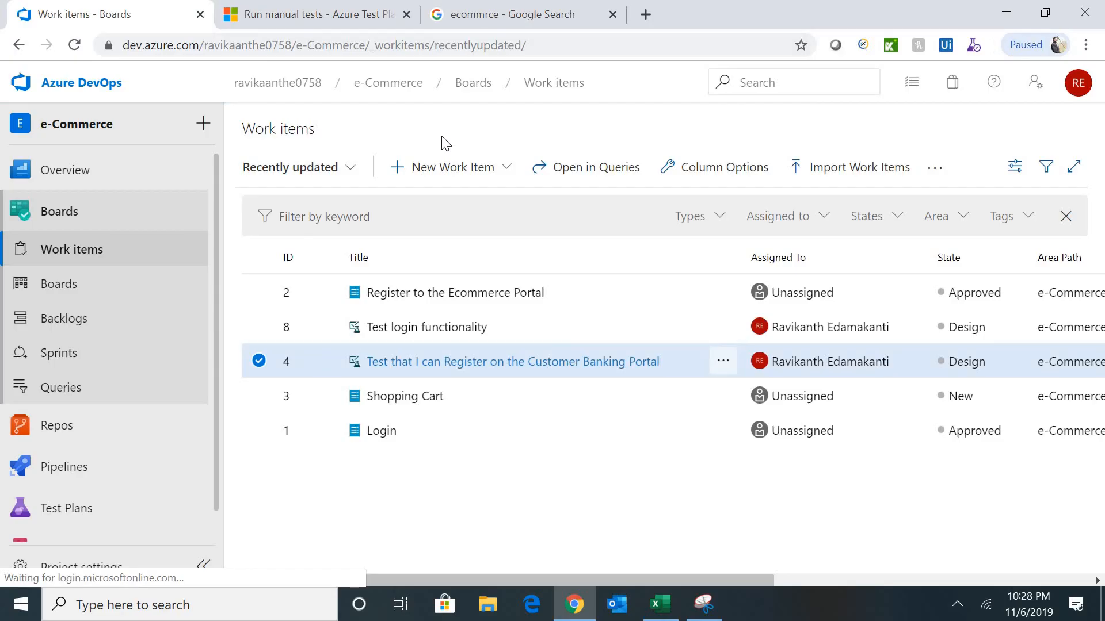
- Review the 'Test login functionality' test case, then start a blank new Bug
click(414, 329)
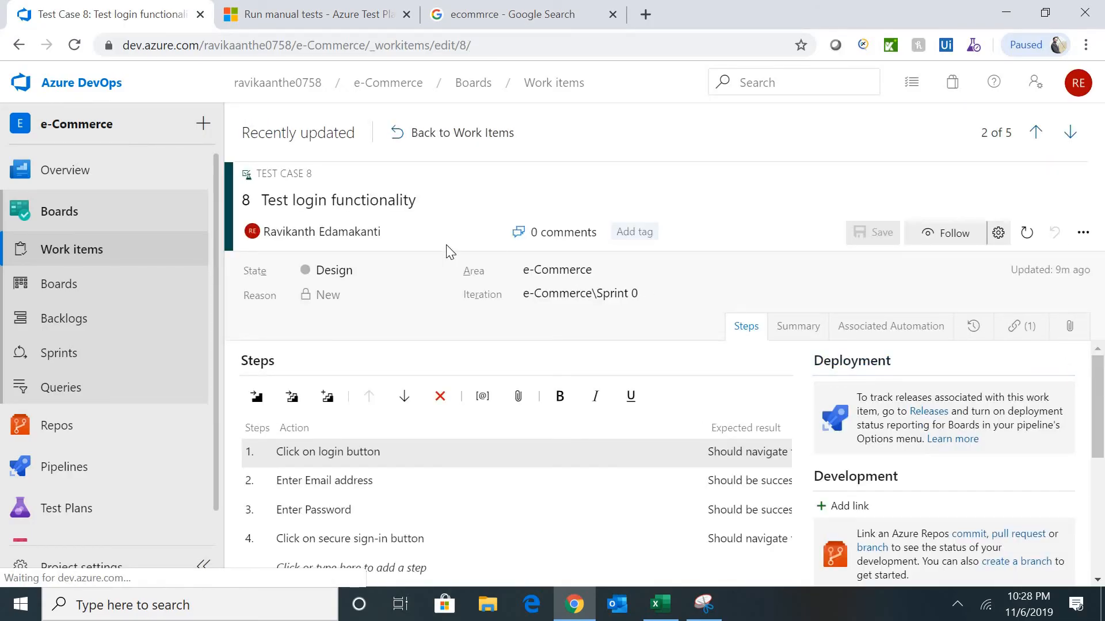
click(416, 133)
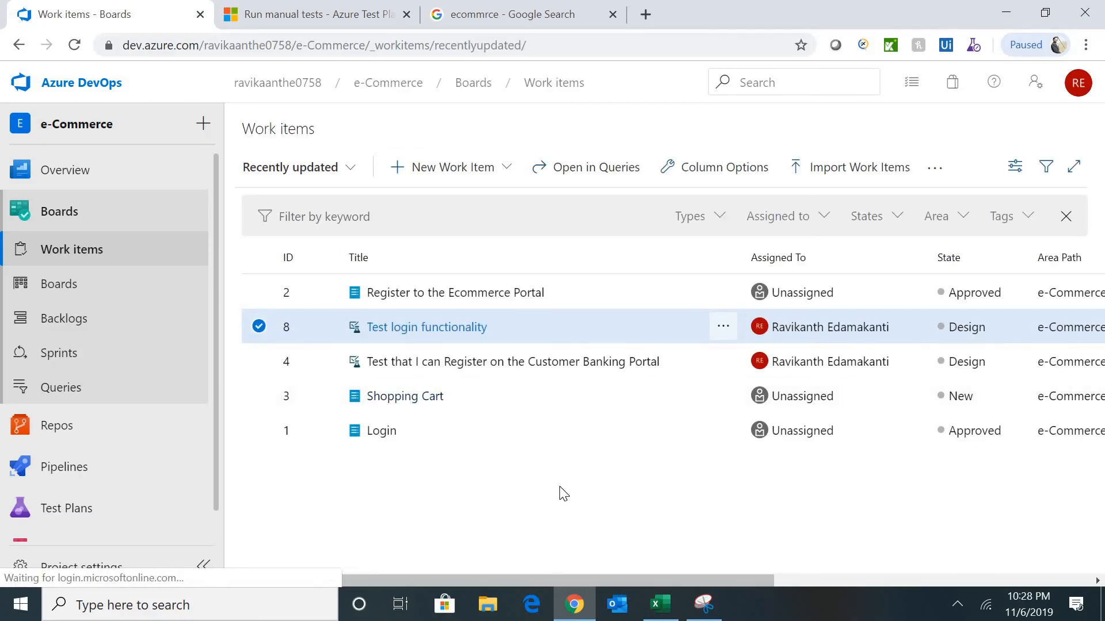
click(66, 254)
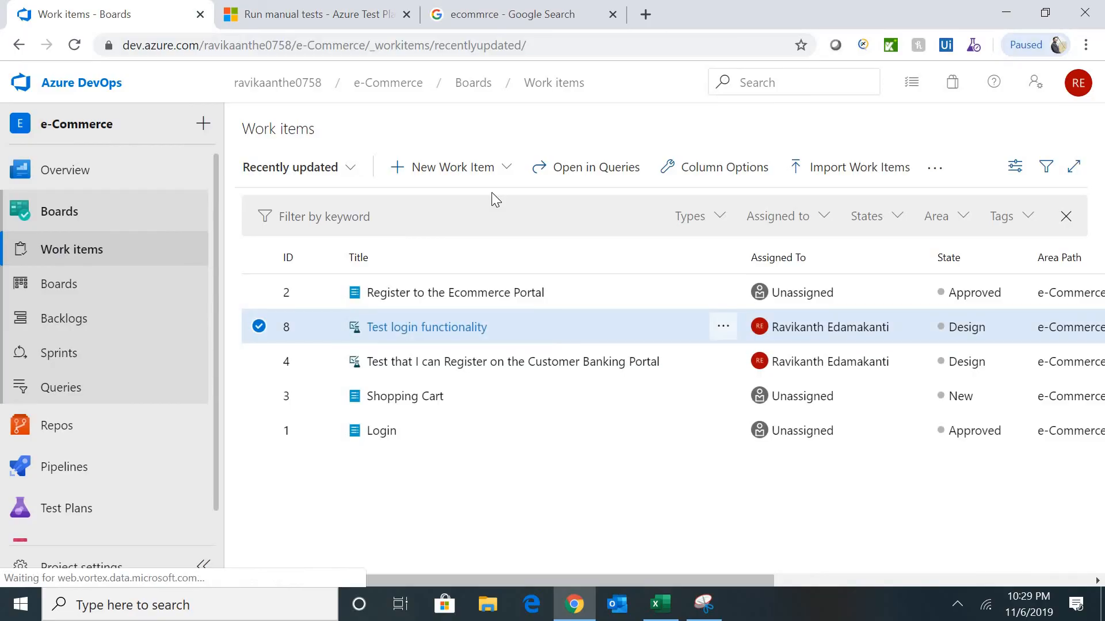
click(516, 171)
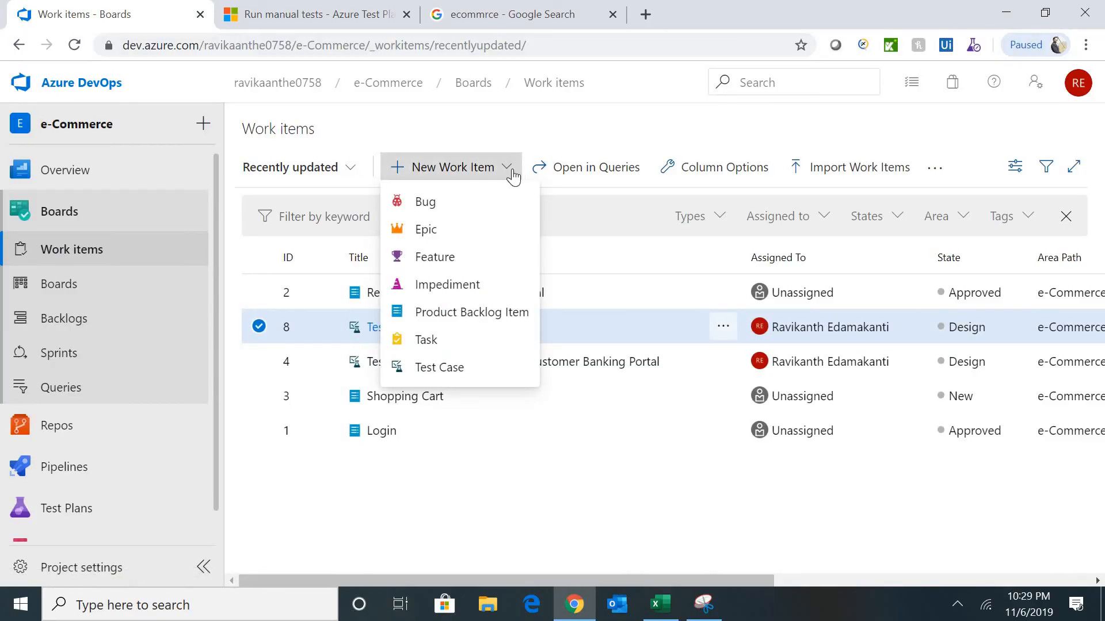
click(428, 204)
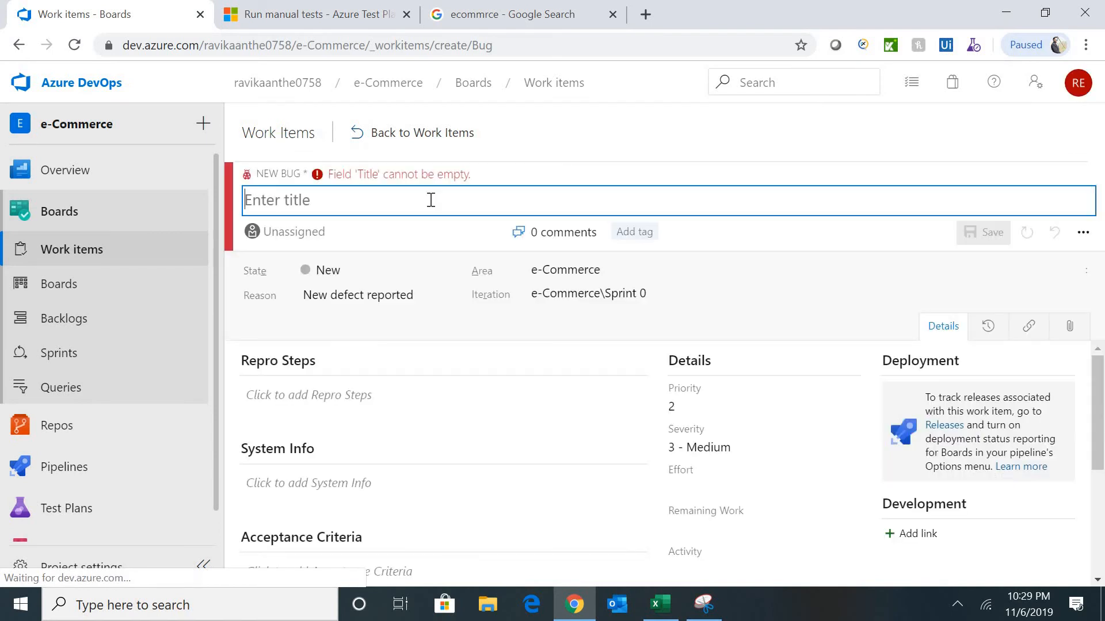
click(660, 604)
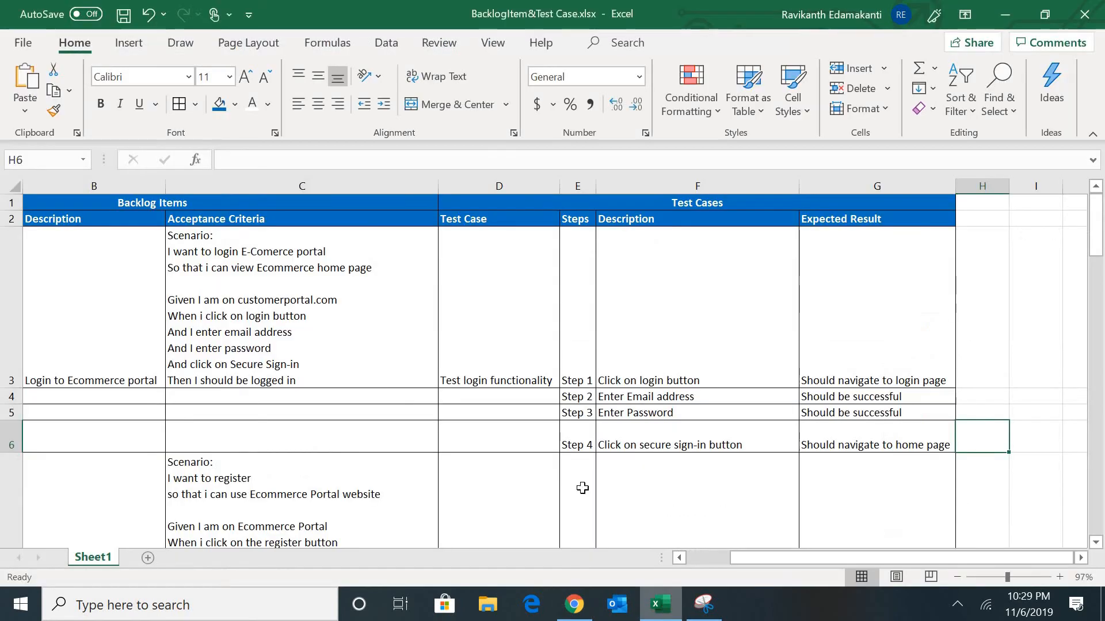
- Move down the spreadsheet through the Shopping Cart test-step rows toward the bug entries
click(240, 493)
scroll(244, 496, down, 1)
key(Down)
key(Down)
key(Down)
key(Down)
key(Down)
key(Down)
key(Down)
key(Down)
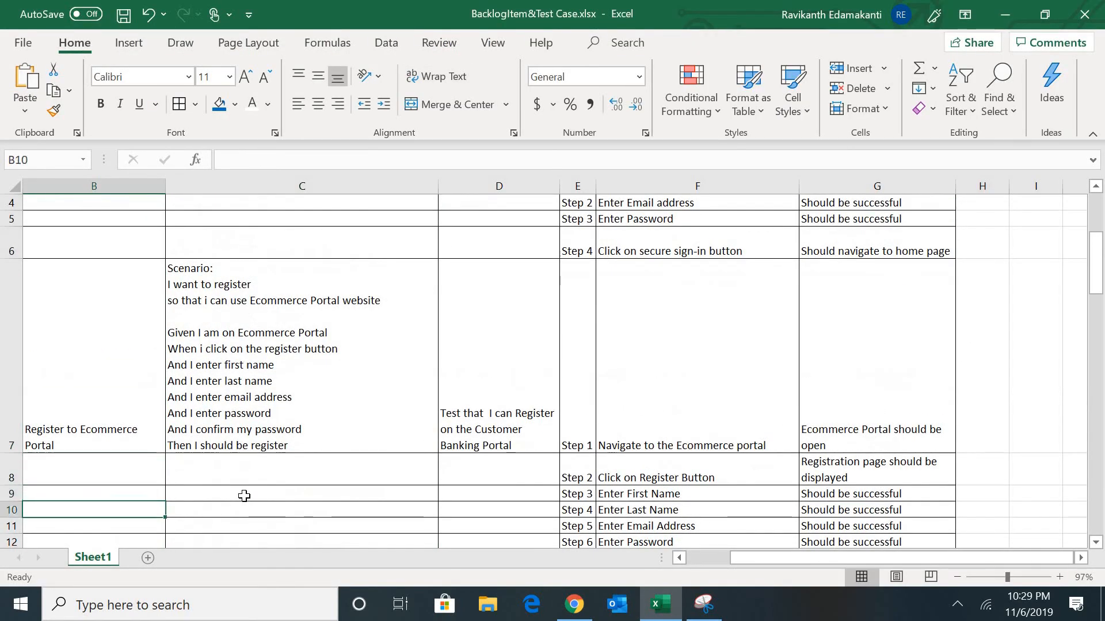
key(Left)
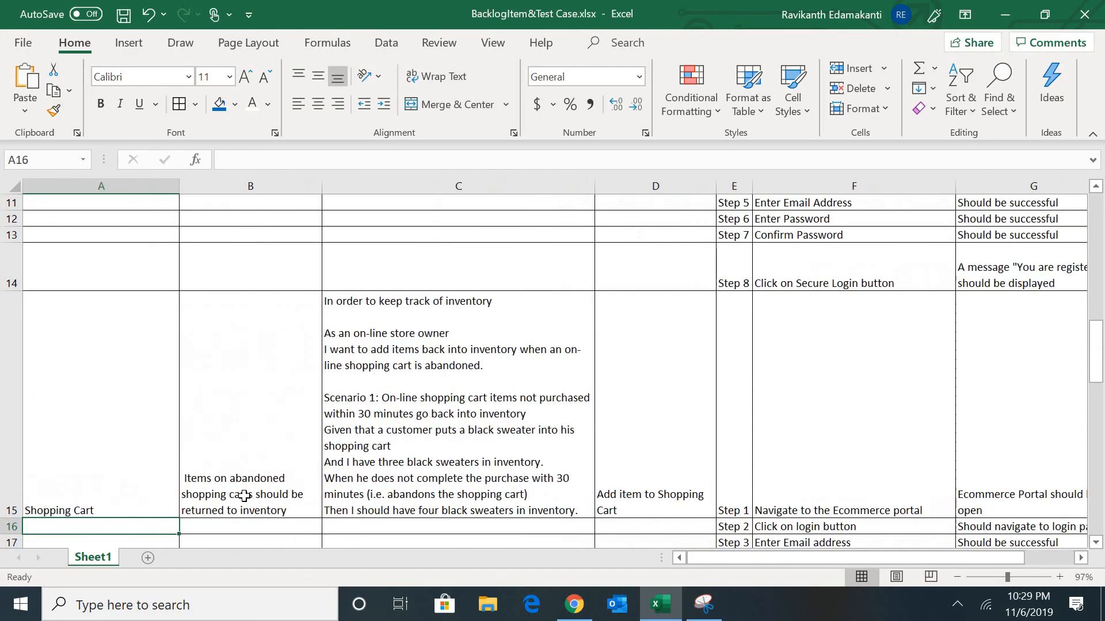
key(Up)
key(Down)
key(Down)
key(Down)
key(Down)
key(Down)
key(Down)
key(Down)
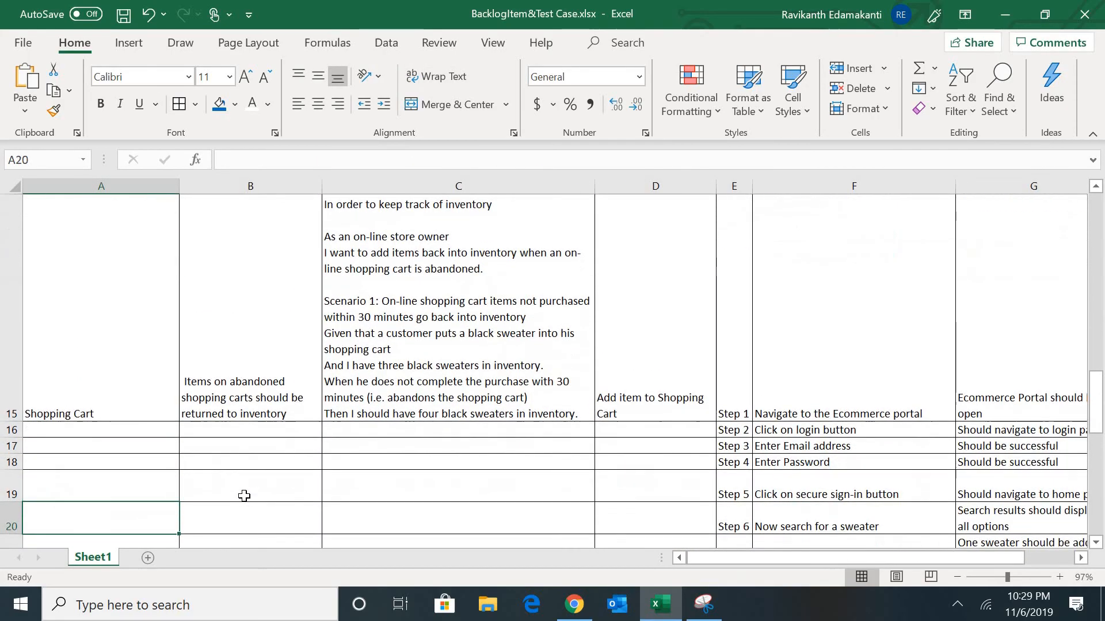
key(Right)
key(Right)
key(Right)
key(Right)
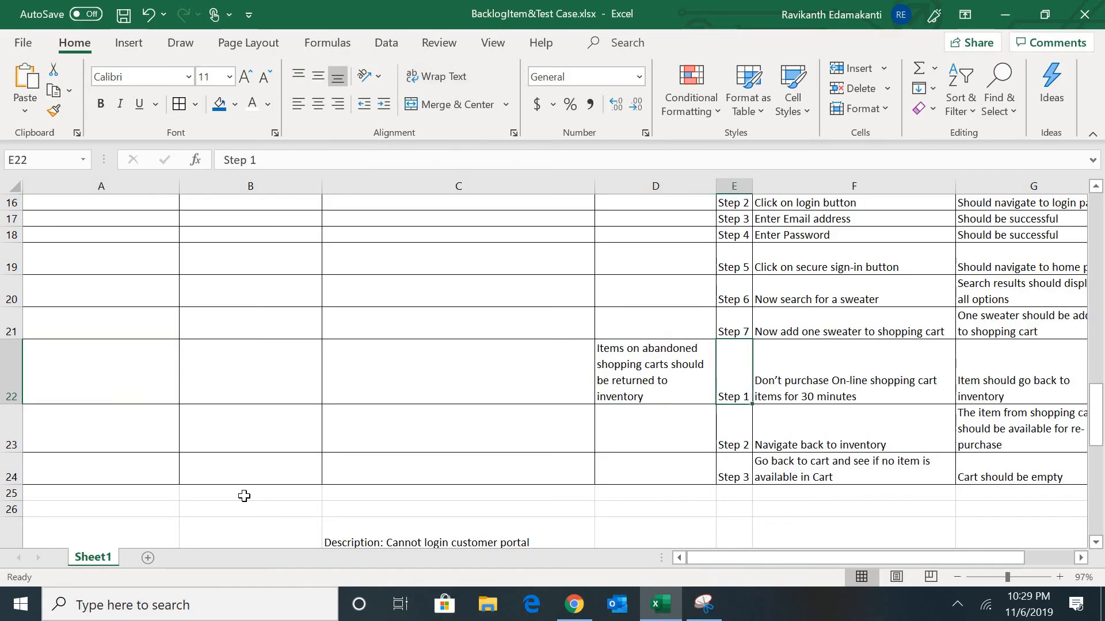
key(Left)
key(Down)
key(Down)
key(Down)
key(Down)
key(Down)
key(Down)
- Select the B27 bug title 'Cannot login customer portal after registration' for the bug form
key(Left)
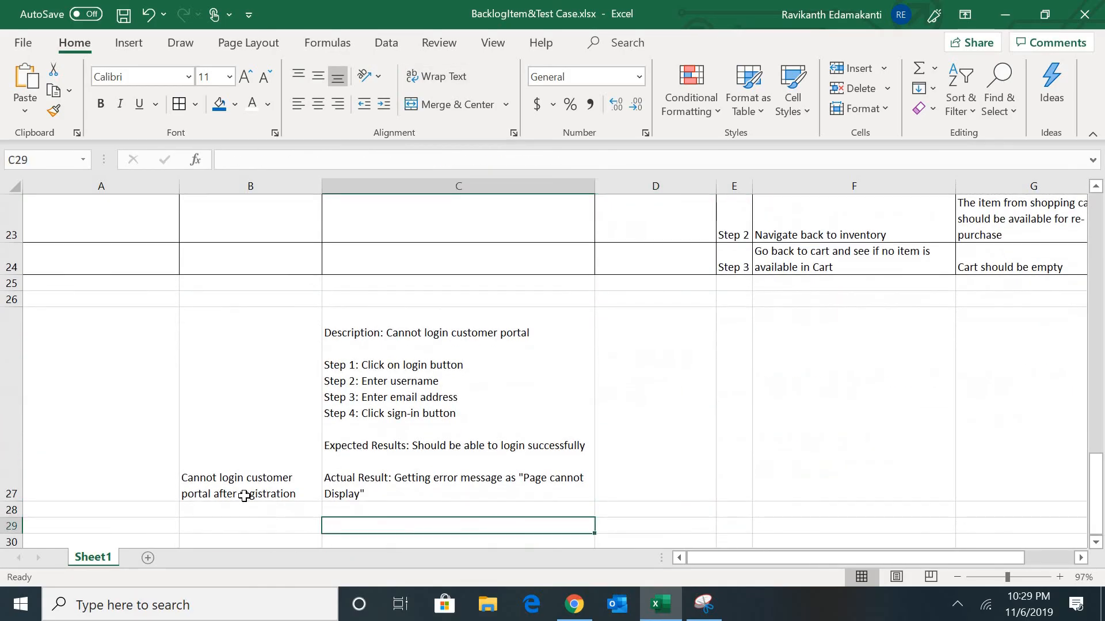
key(Left)
key(Left)
key(Up)
key(Right)
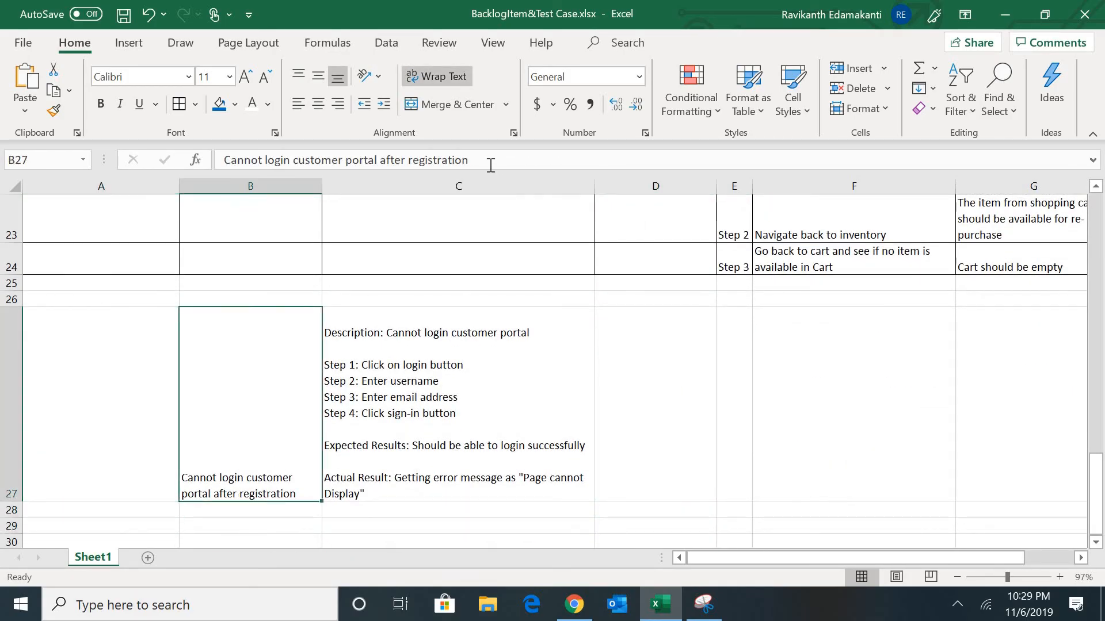
drag(469, 160, 167, 168)
key(ctrl+c)
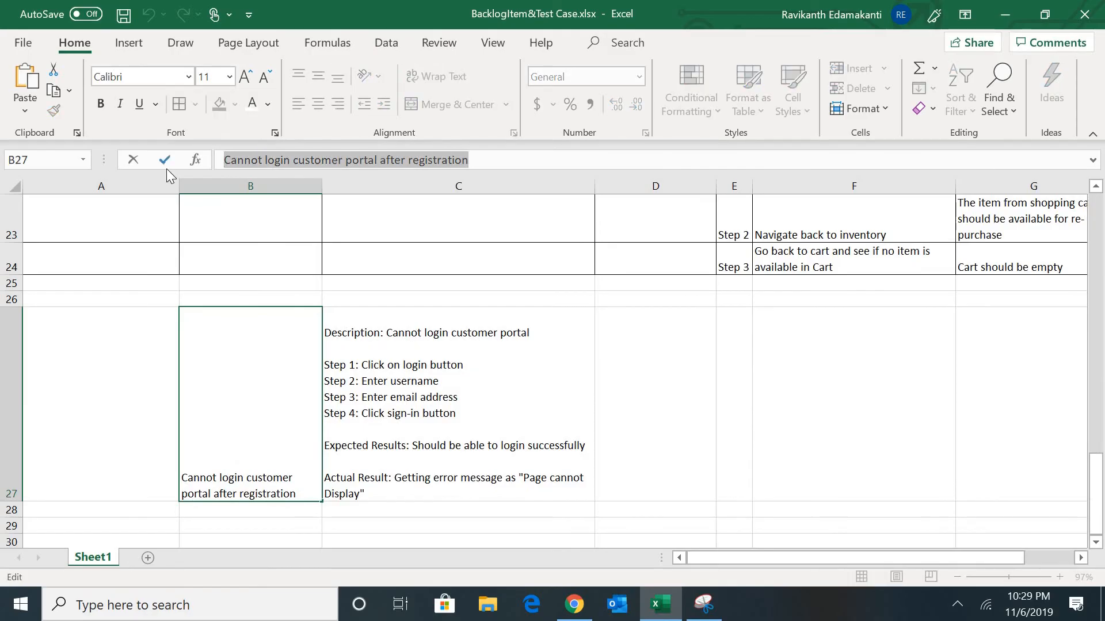
key(alt+Tab)
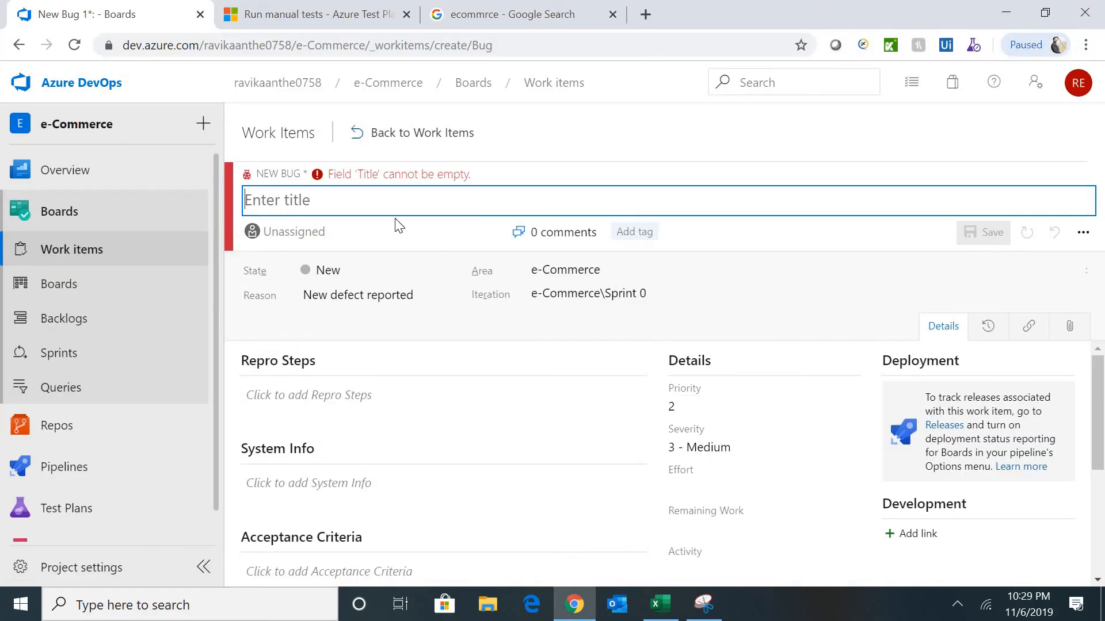
- Paste the bug title and change 'customer' to 'e-commerce' in it
key(ctrl+v)
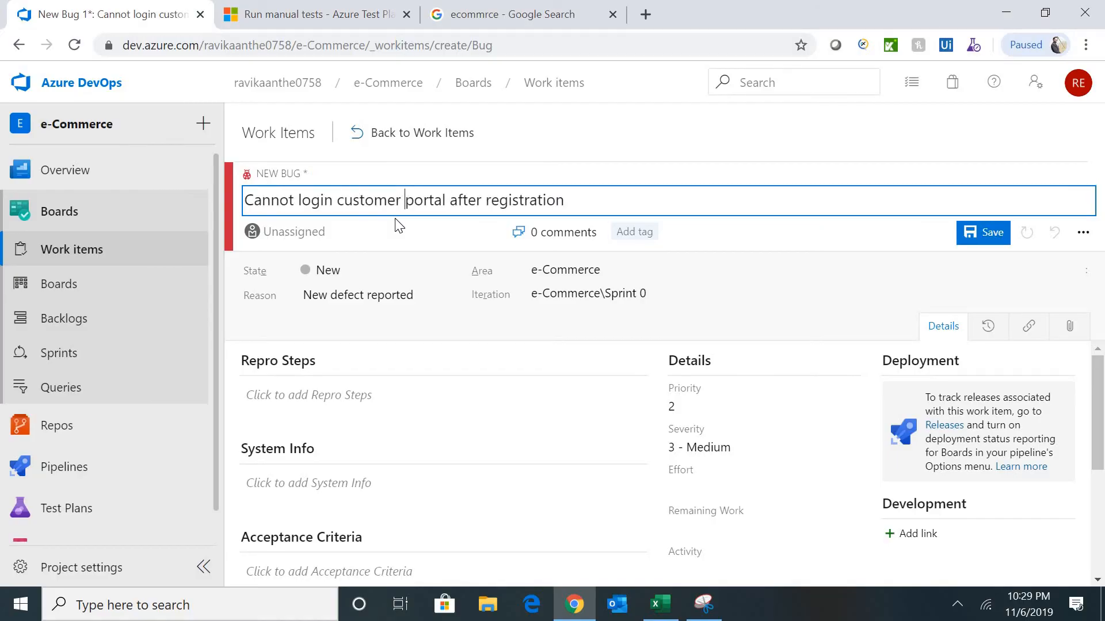
key(ctrl+shift+Left)
key(Left)
key(ctrl+shift+Left)
text(e-comme)
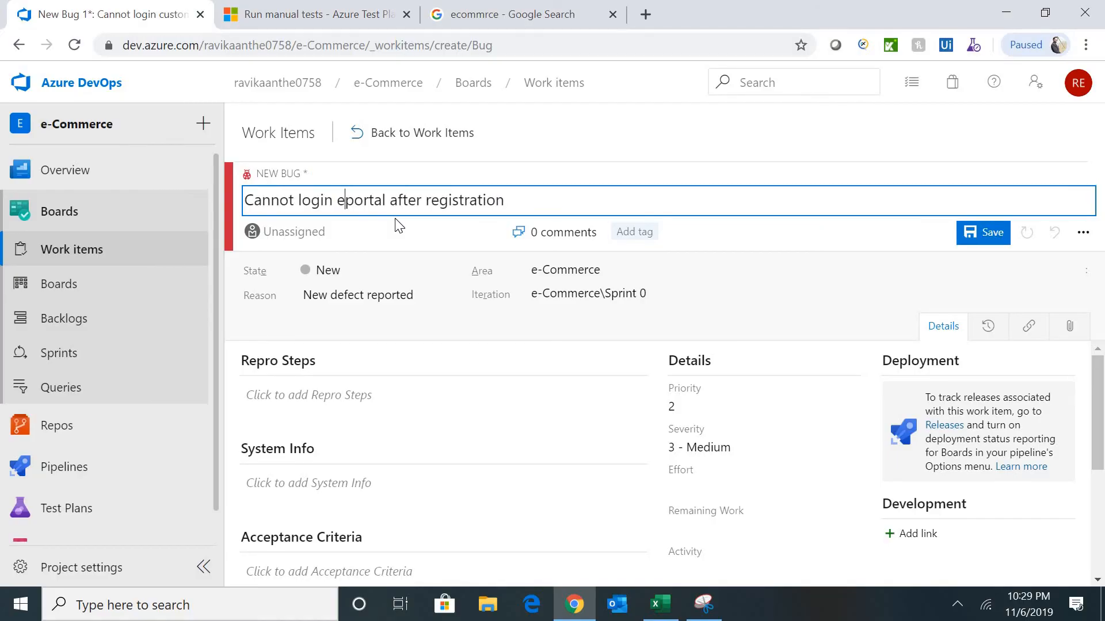
text(rce)
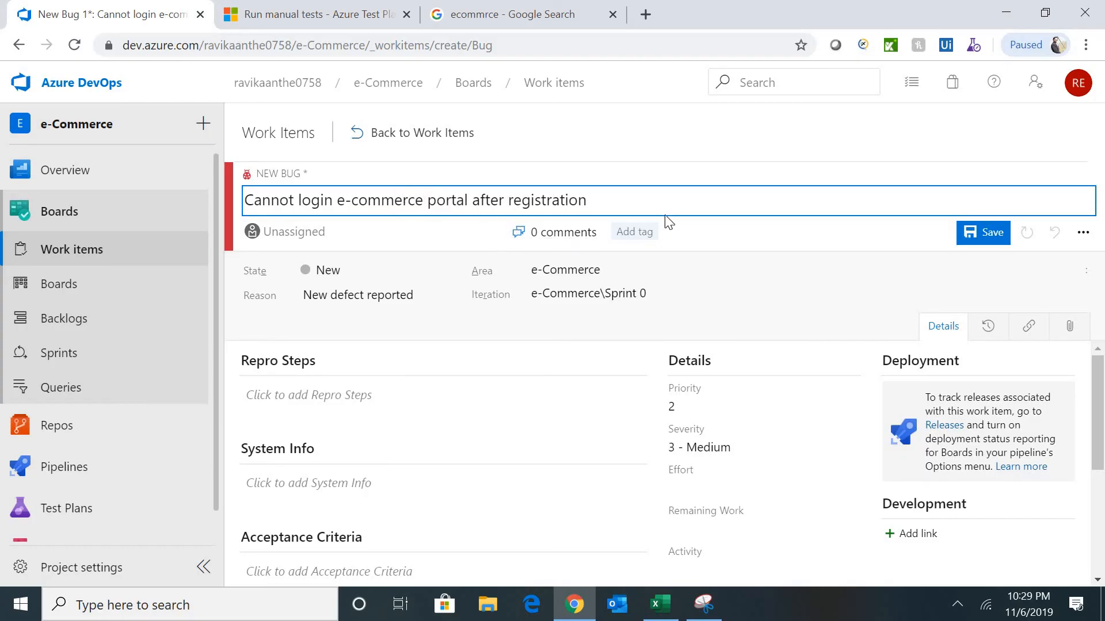
- Copy the repro text from Excel cell C27 into the bug's Repro Steps
click(356, 412)
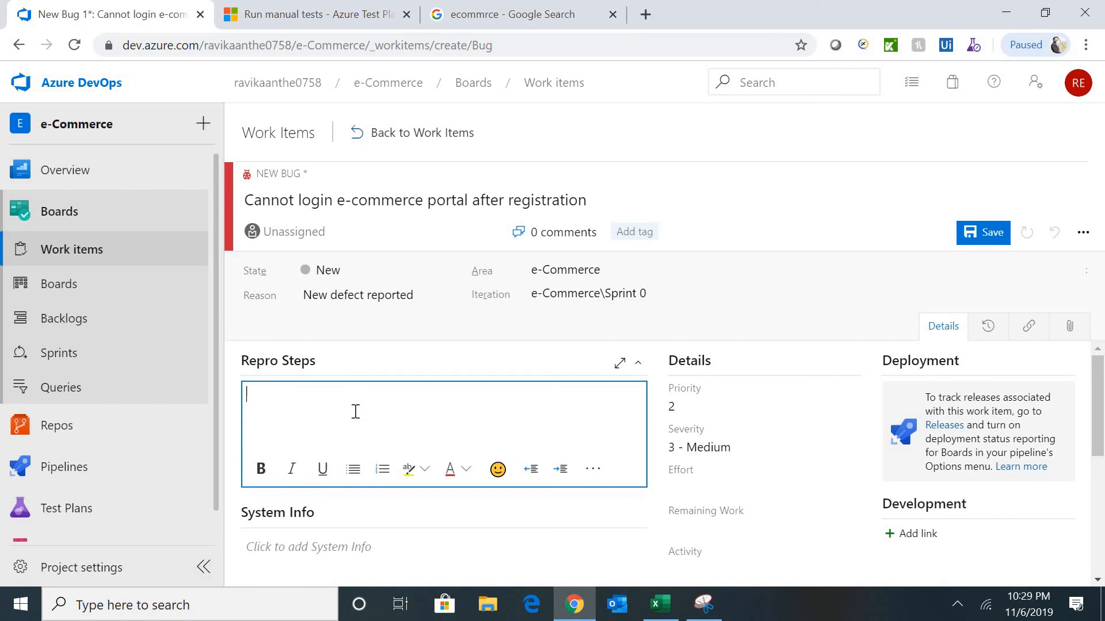
key(alt+Tab)
click(467, 388)
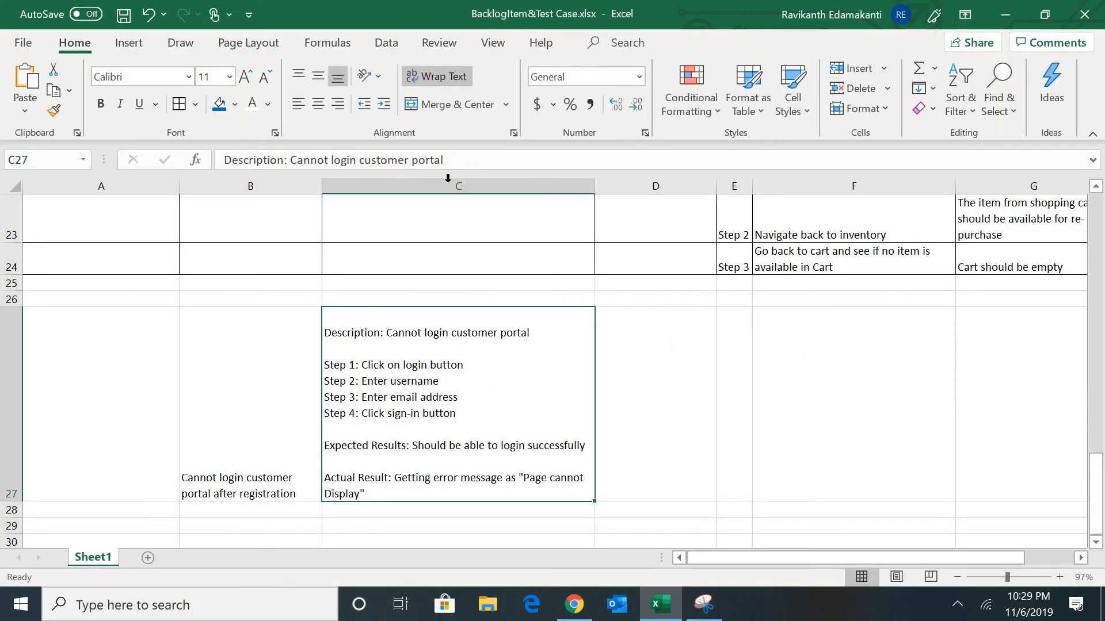
double_click(394, 493)
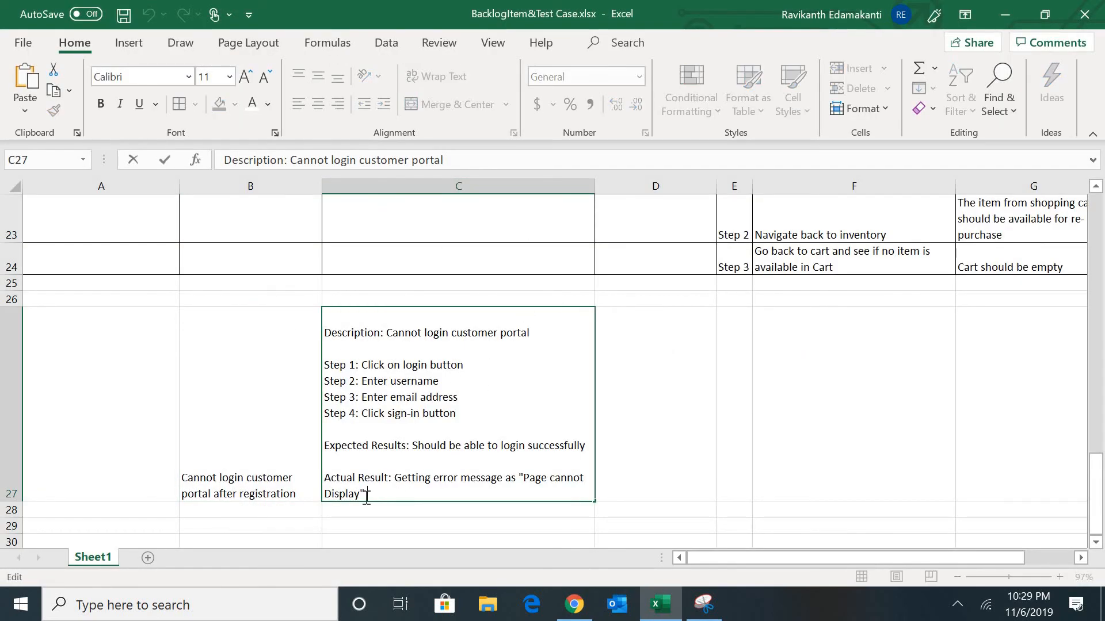
drag(365, 491, 313, 334)
key(ctrl+c)
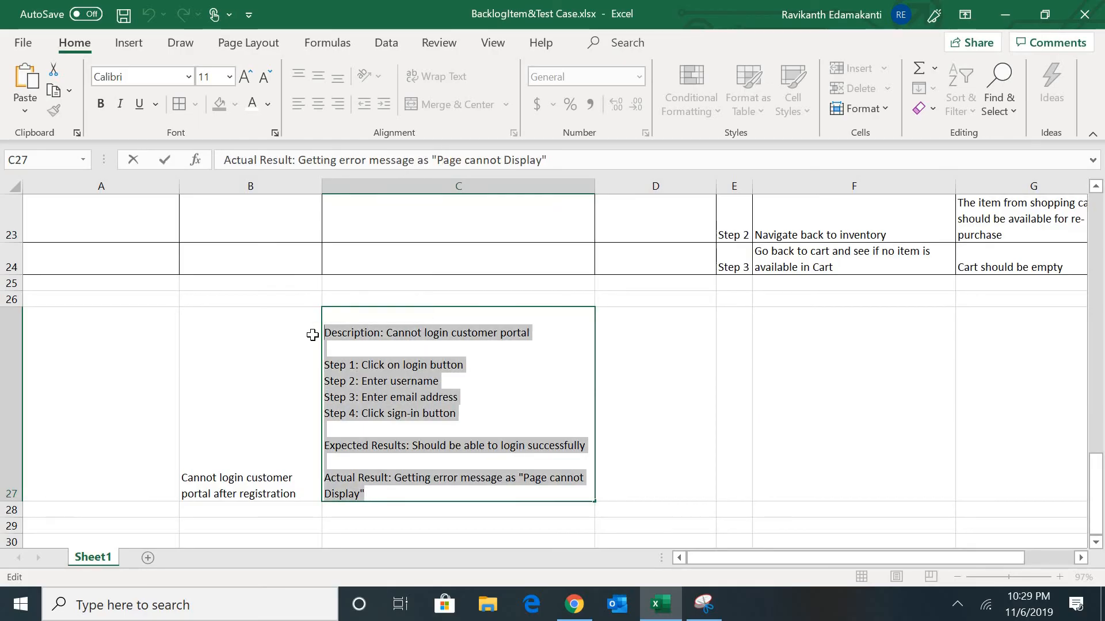
key(Tab)
key(alt+Tab)
click(417, 407)
key(ctrl+v)
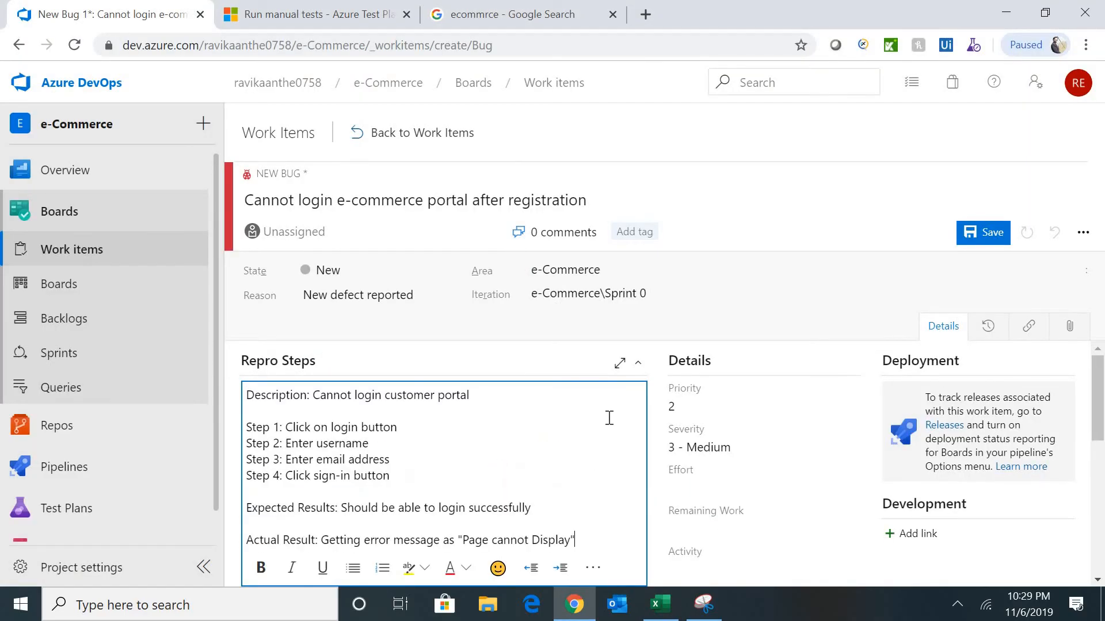
drag(1101, 383, 1080, 253)
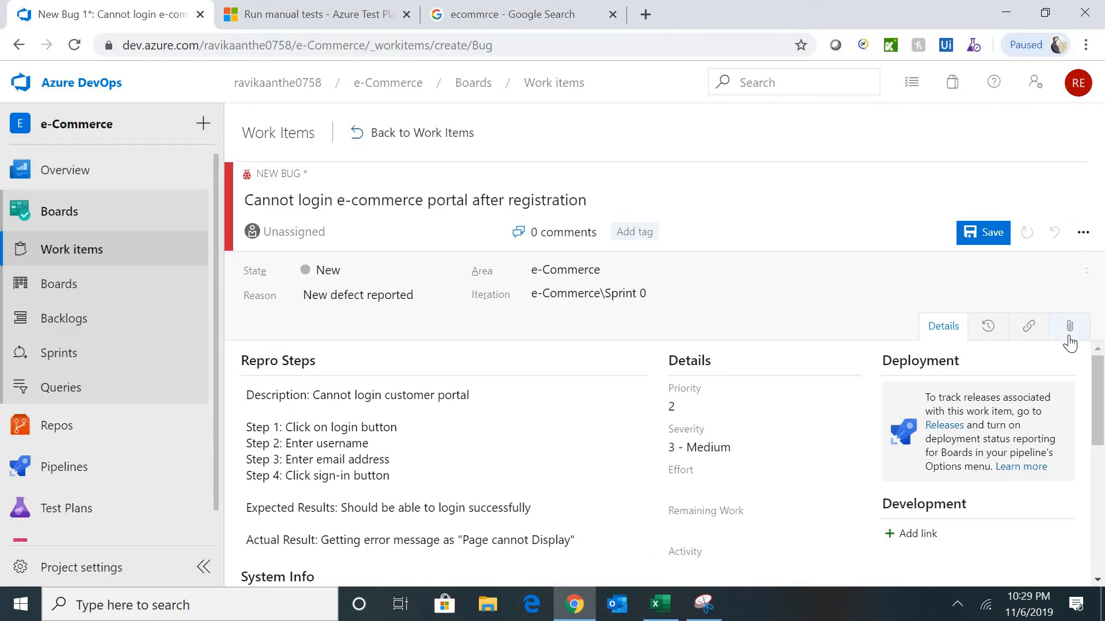
drag(1098, 395, 901, 384)
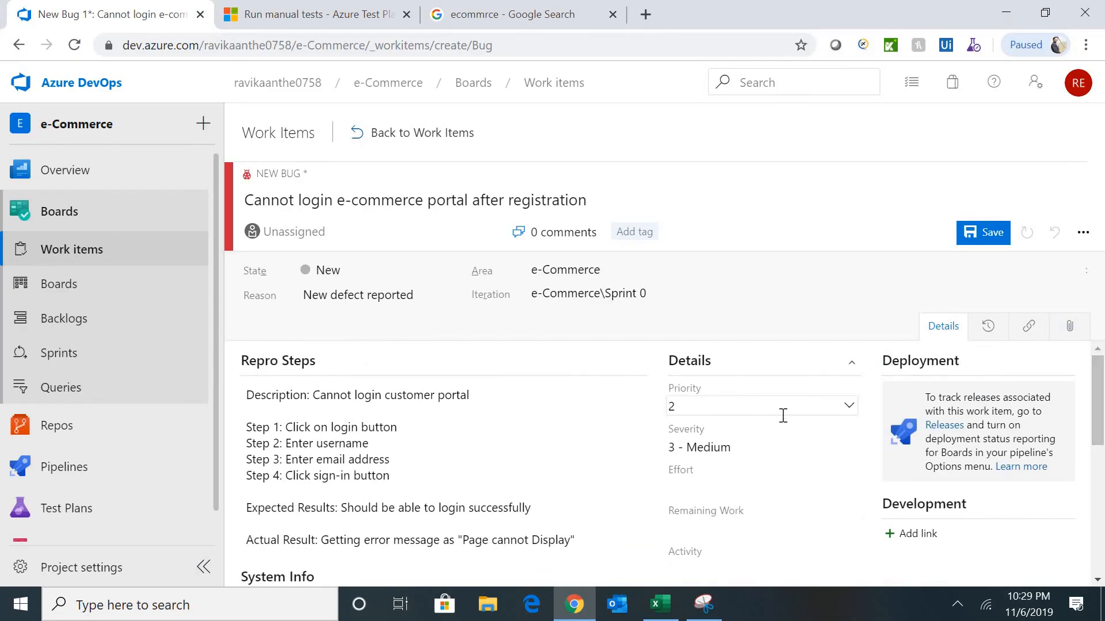
- Set the new bug's Priority to 1 and Severity to 1 - Critical
click(849, 408)
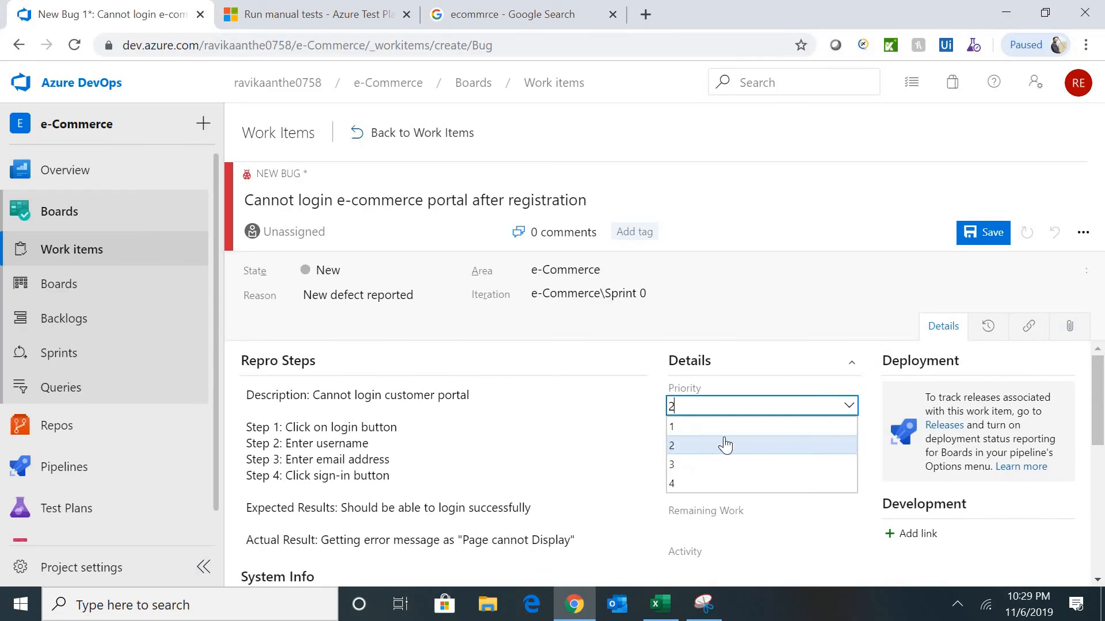
click(706, 429)
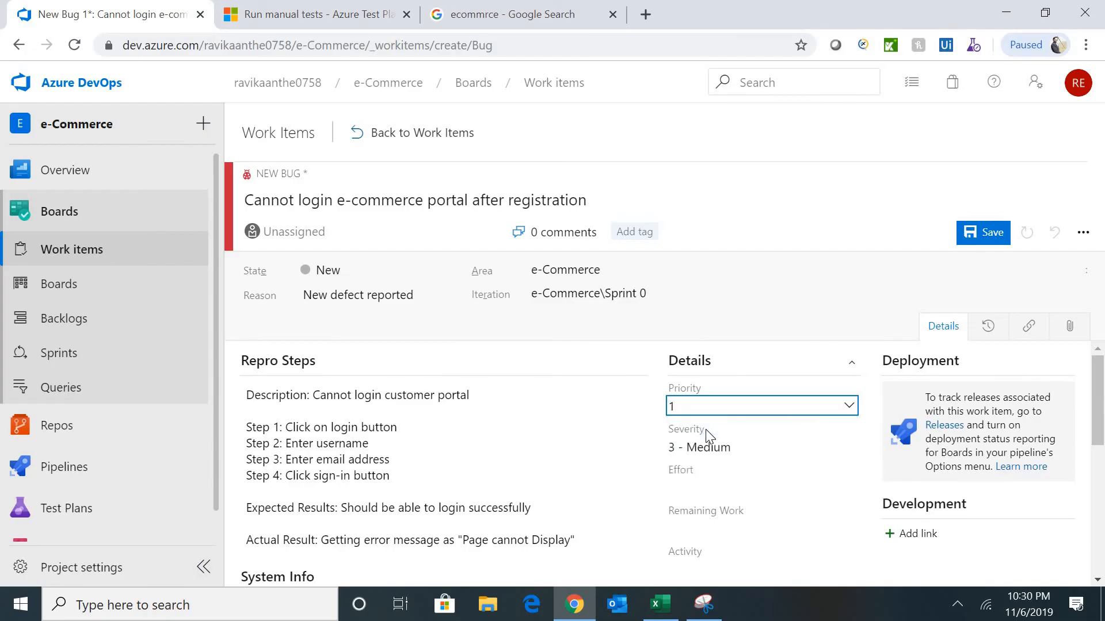
click(720, 447)
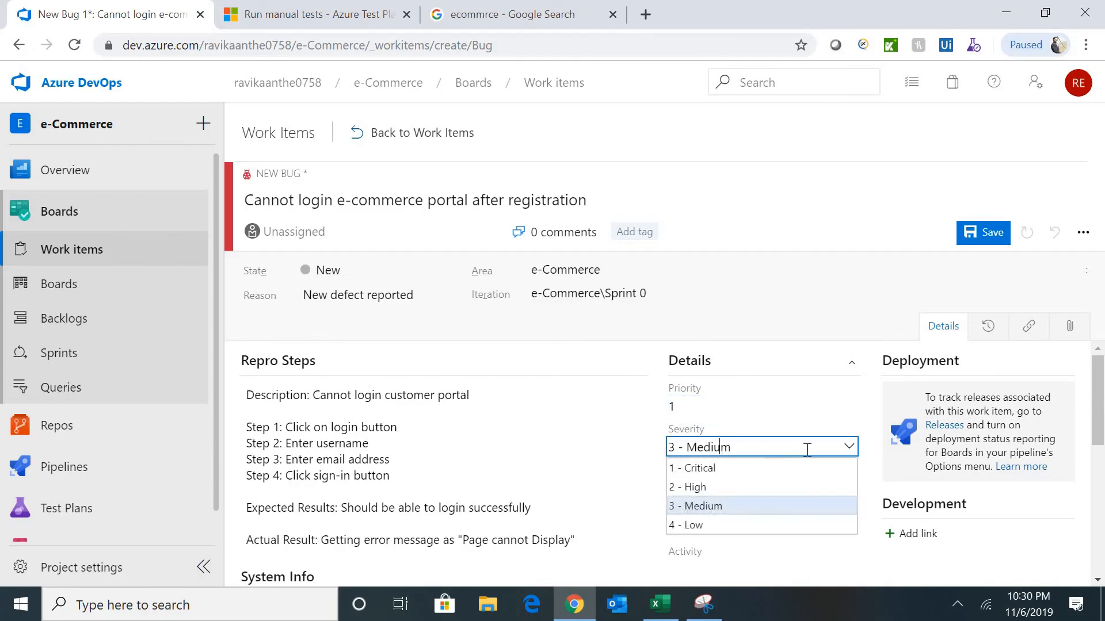
click(702, 468)
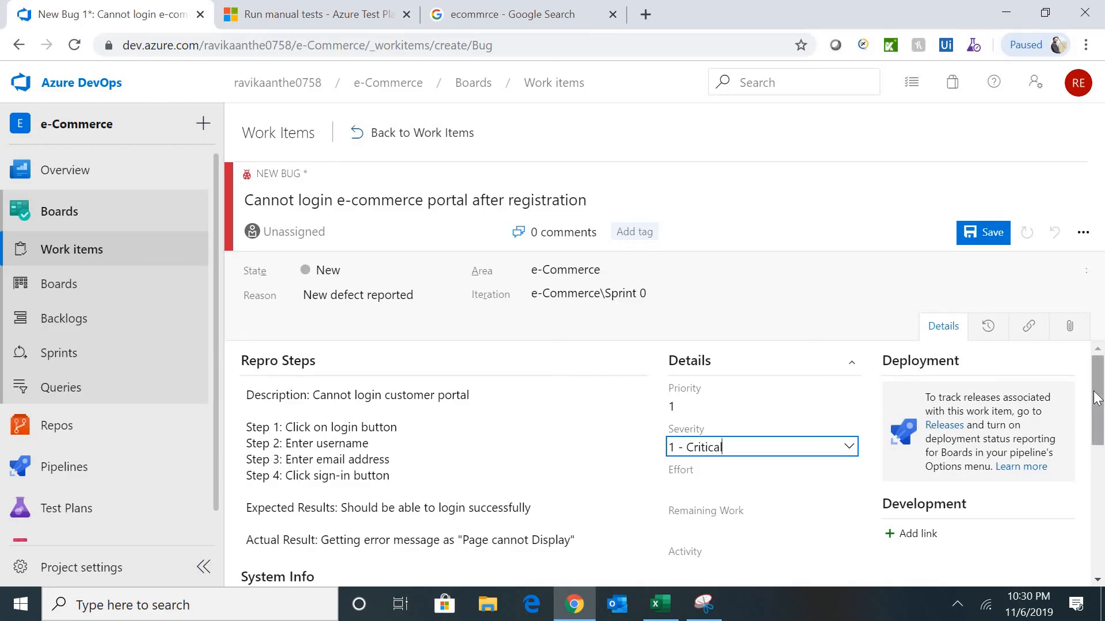
drag(1096, 401, 1102, 474)
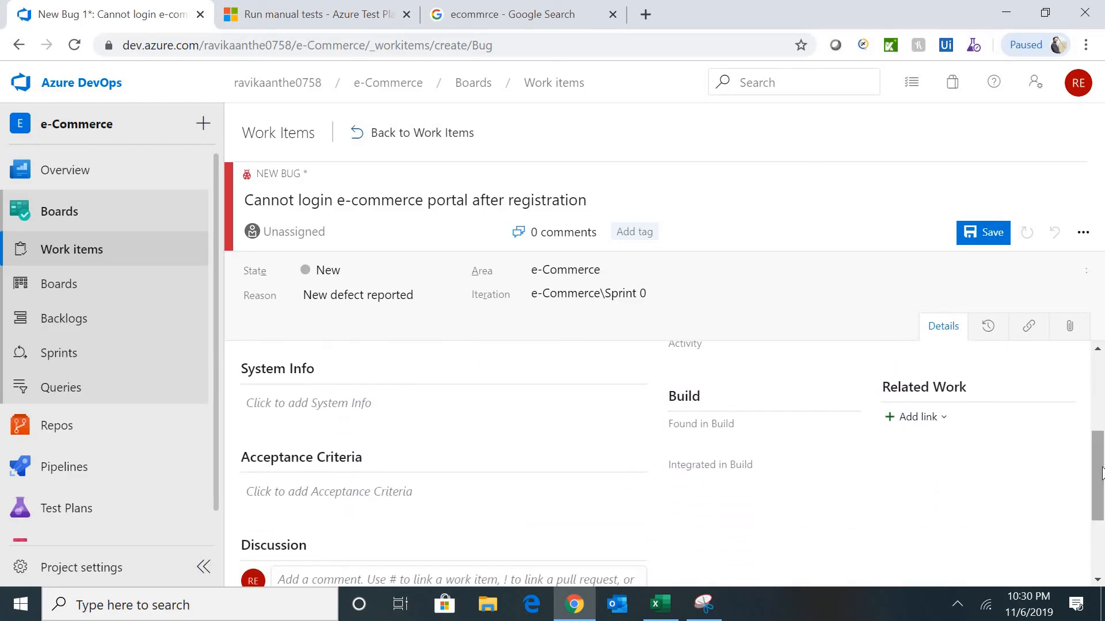
- Add a Child link from the bug to existing test suite 9, '1 : Login'
click(947, 429)
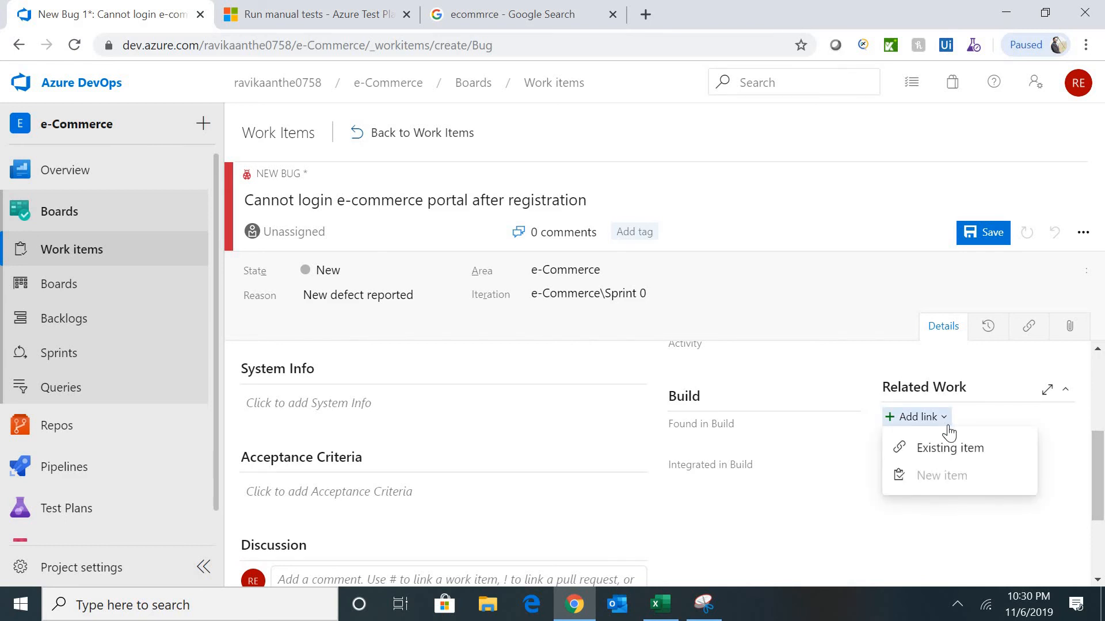
click(968, 455)
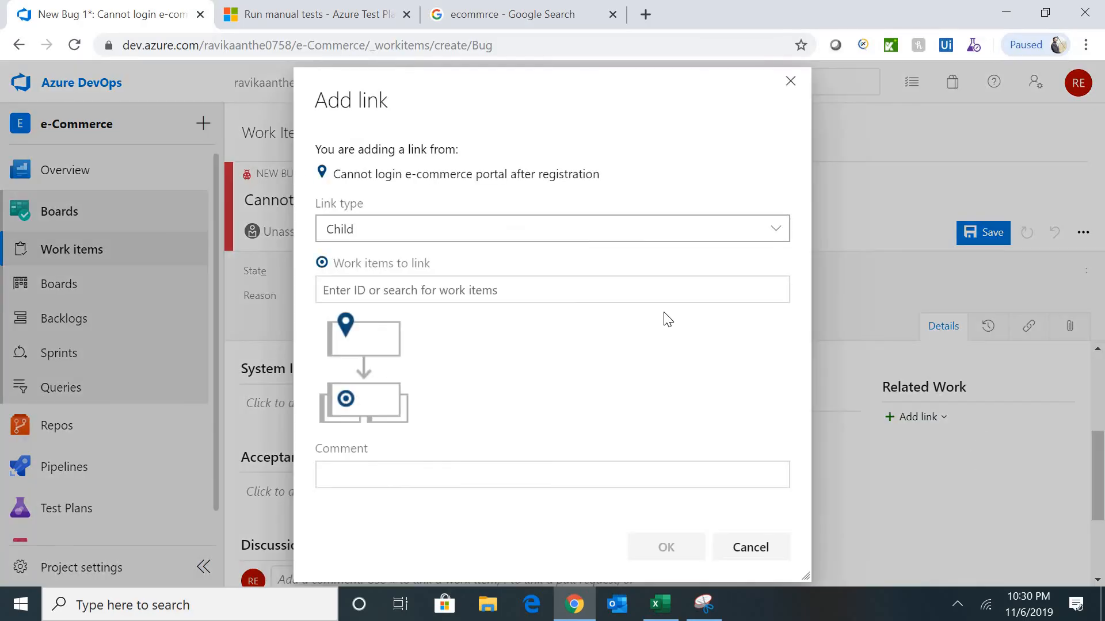
click(446, 293)
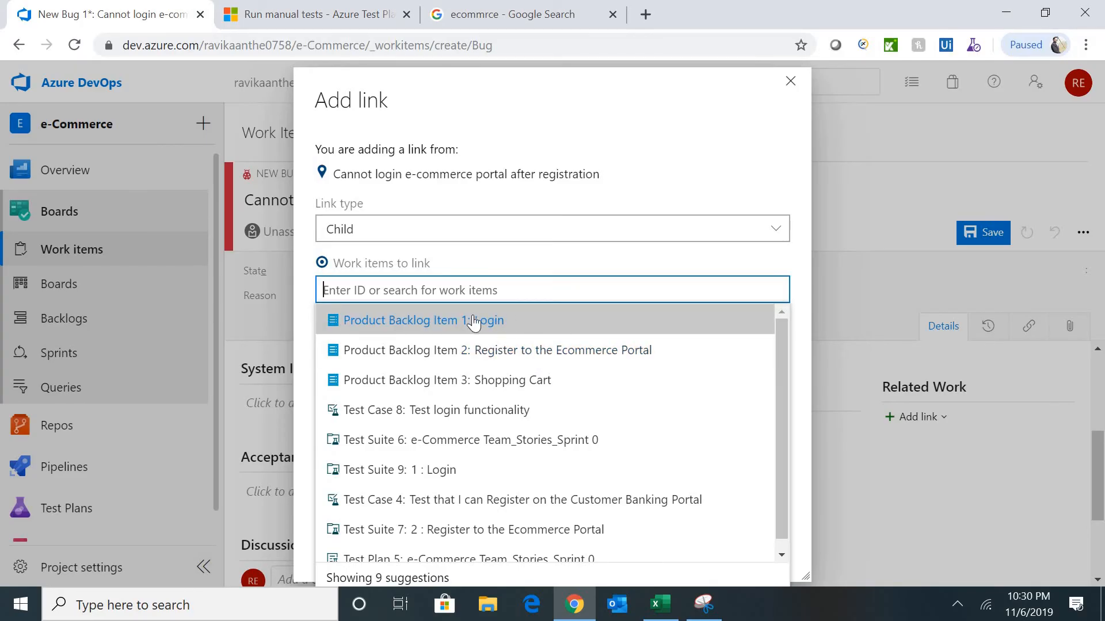
click(454, 473)
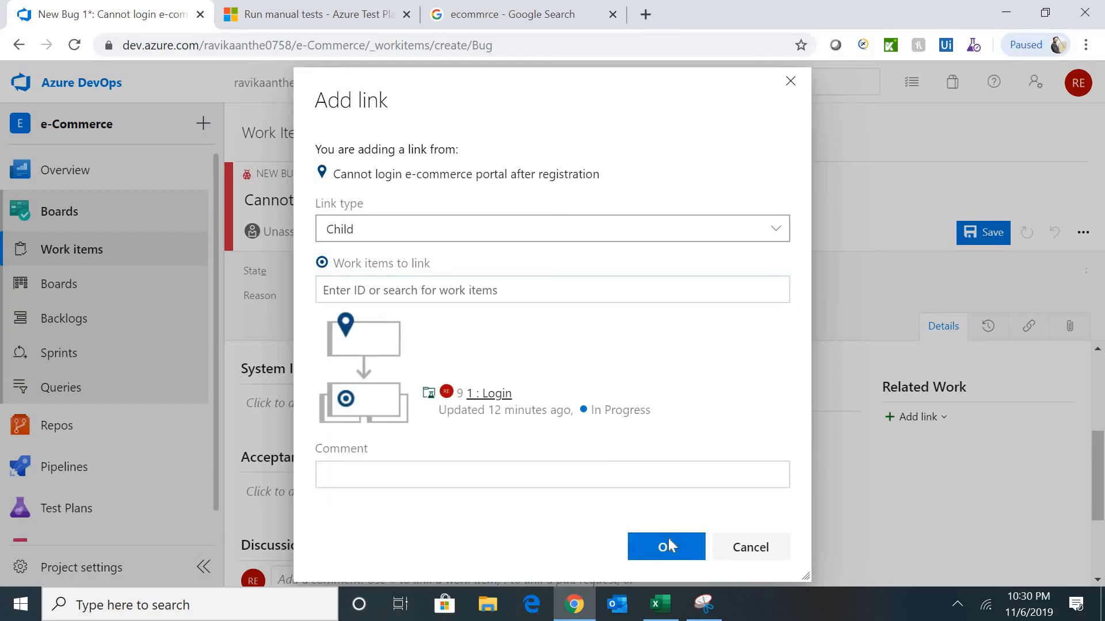
click(668, 545)
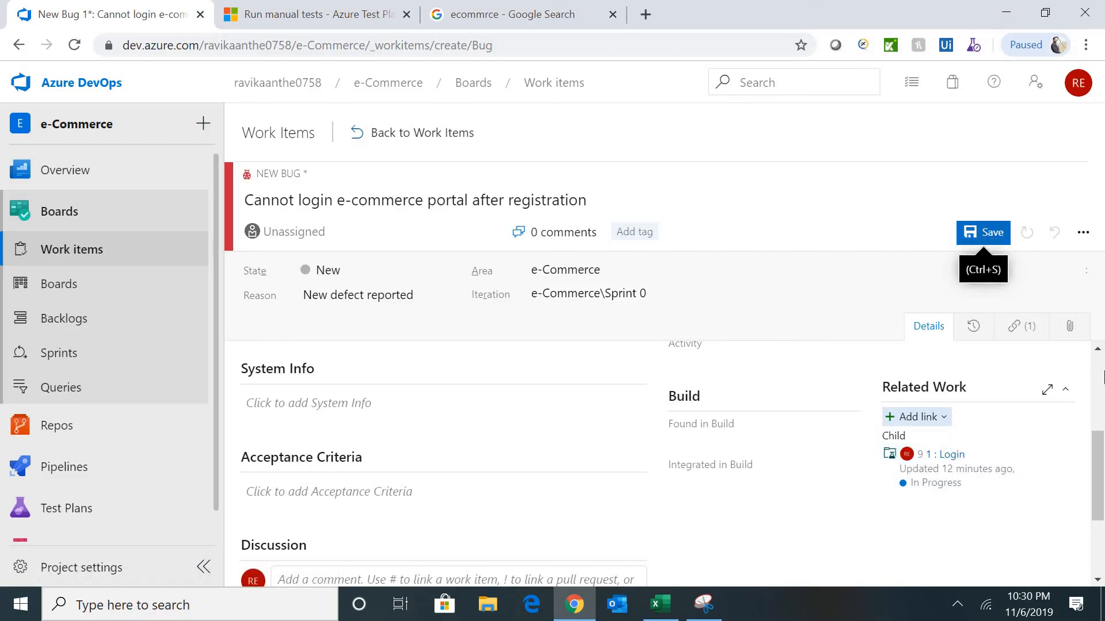
- Enter Acceptance Criteria 'User should be able to login' and save the bug as Bug 10
scroll(1099, 459, down, 2)
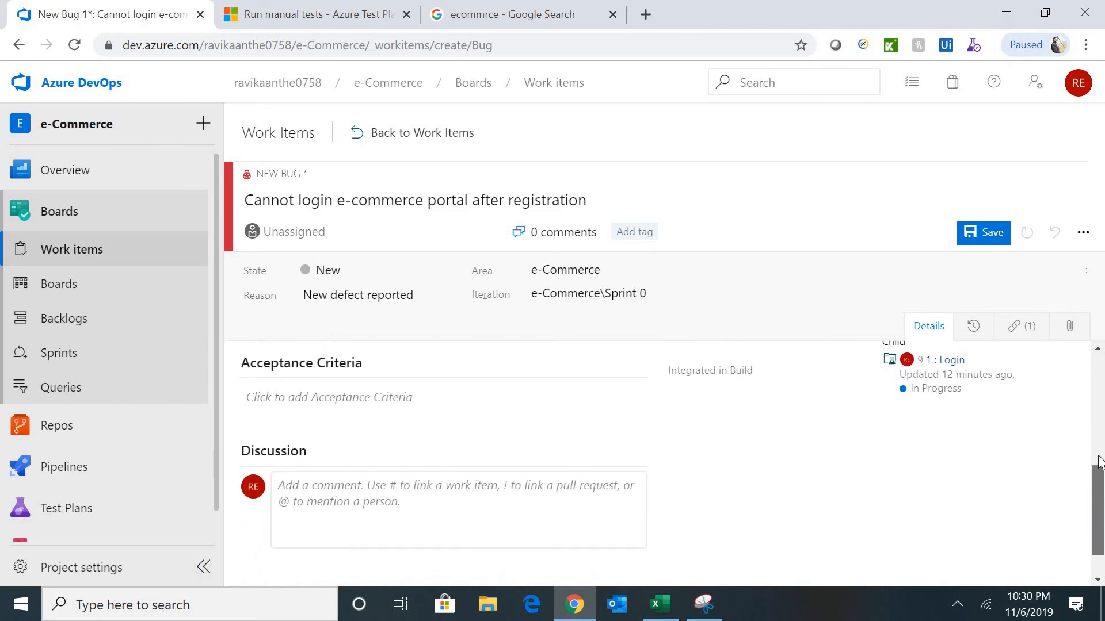
scroll(1099, 460, up, 2)
click(337, 527)
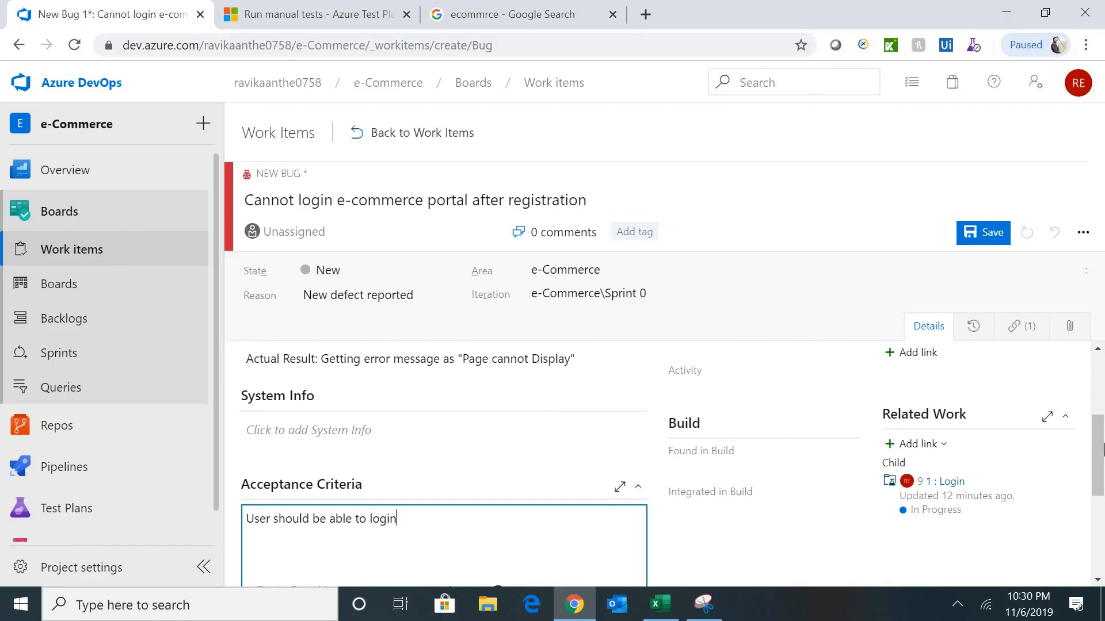
click(1100, 448)
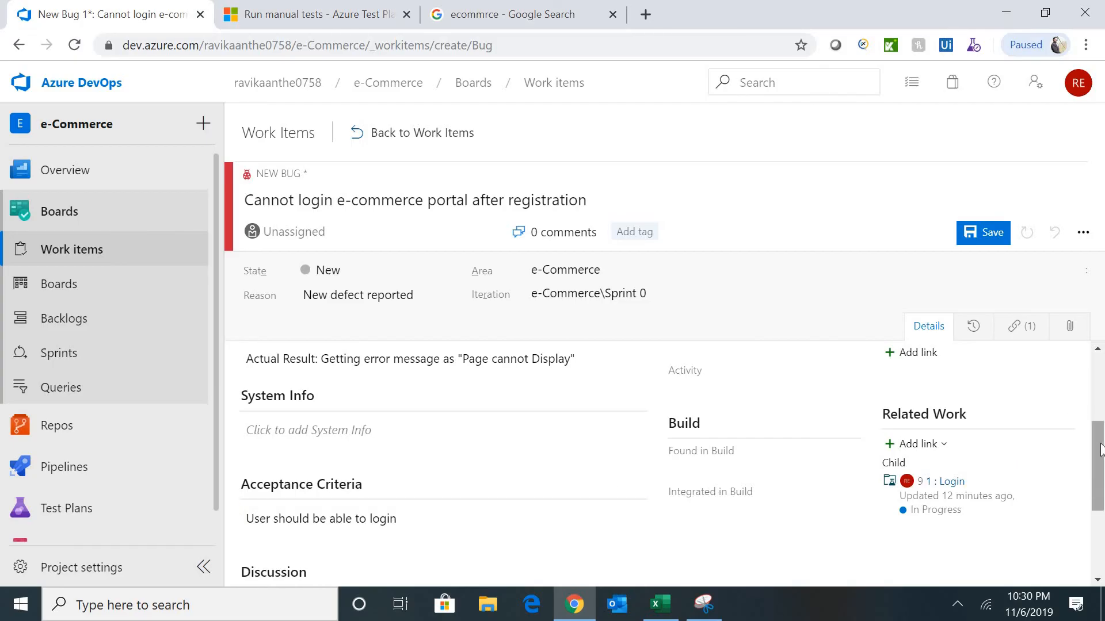
drag(1100, 458, 1102, 378)
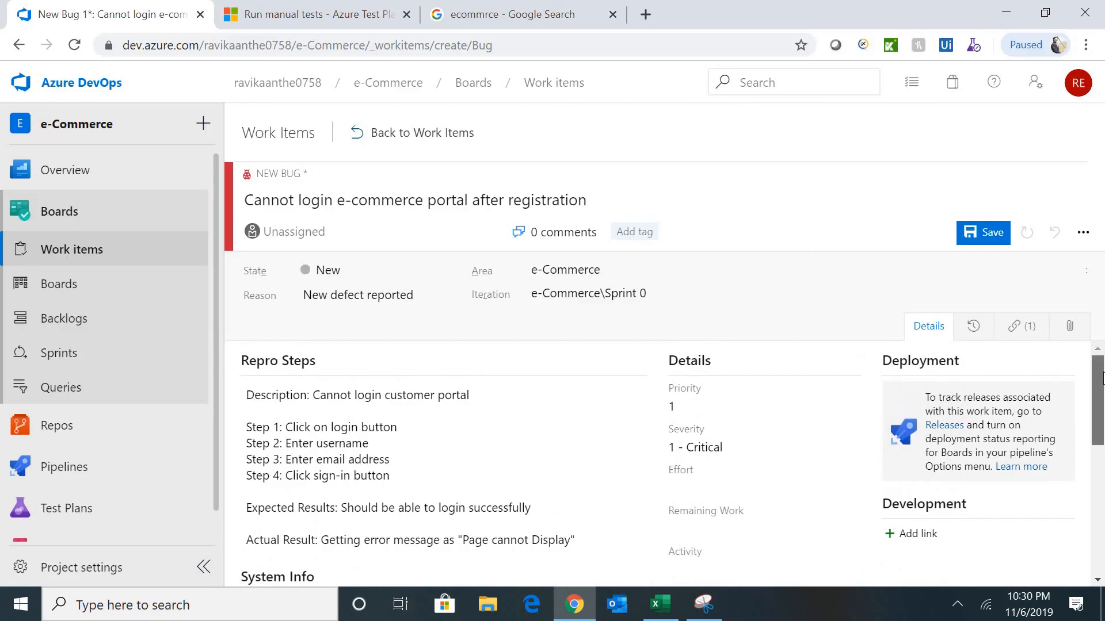
click(997, 244)
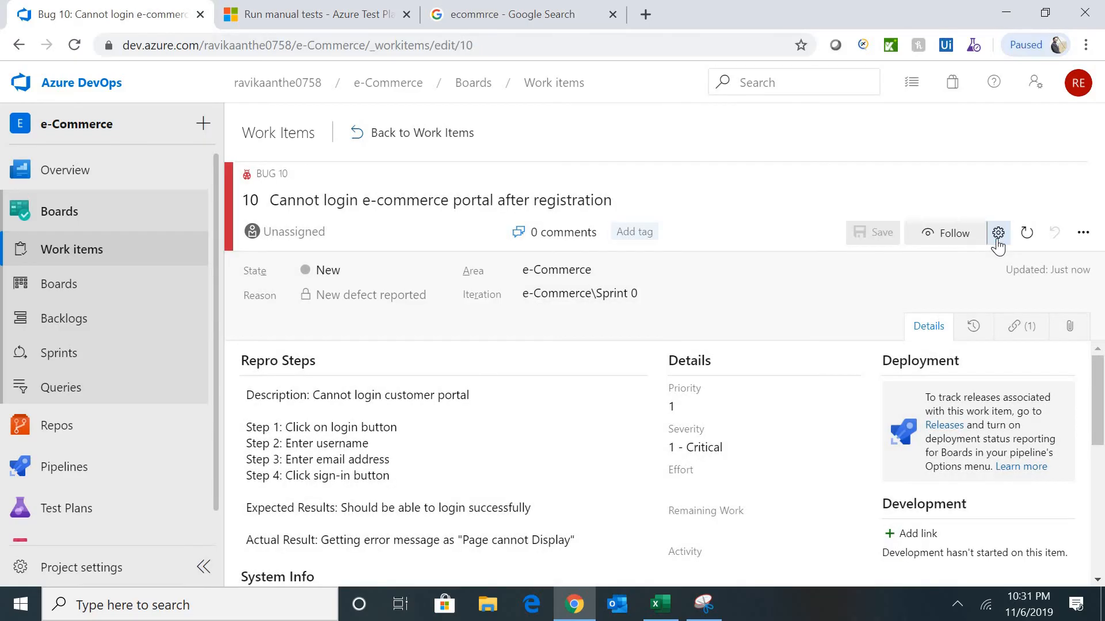
- Browse the work items, Kanban board and backlog, then open the Sprint 0 taskboard
click(386, 133)
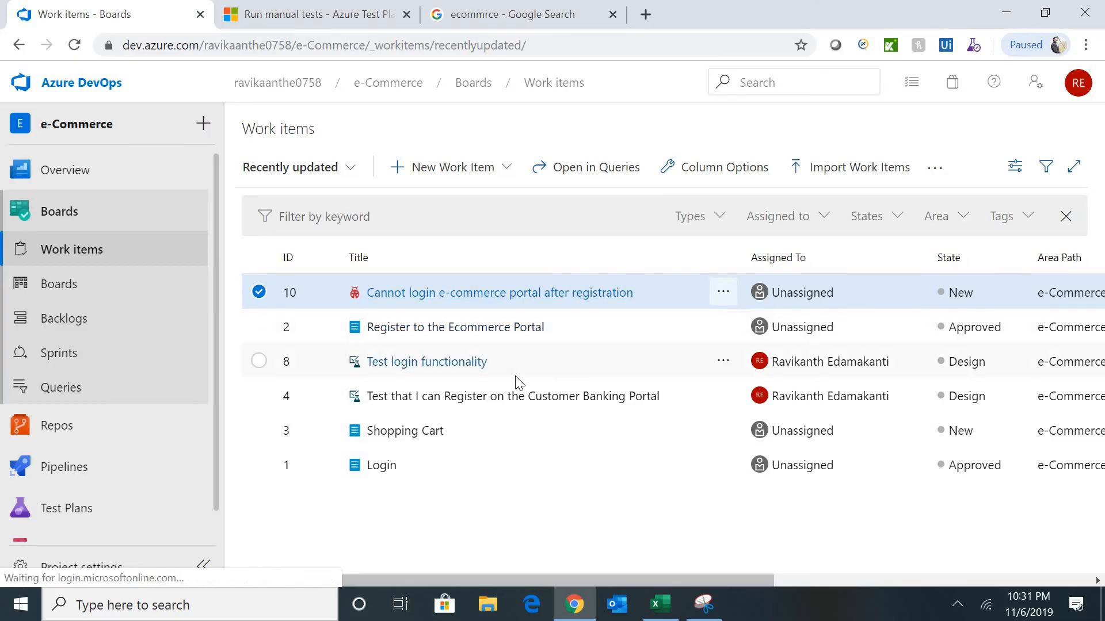
click(78, 296)
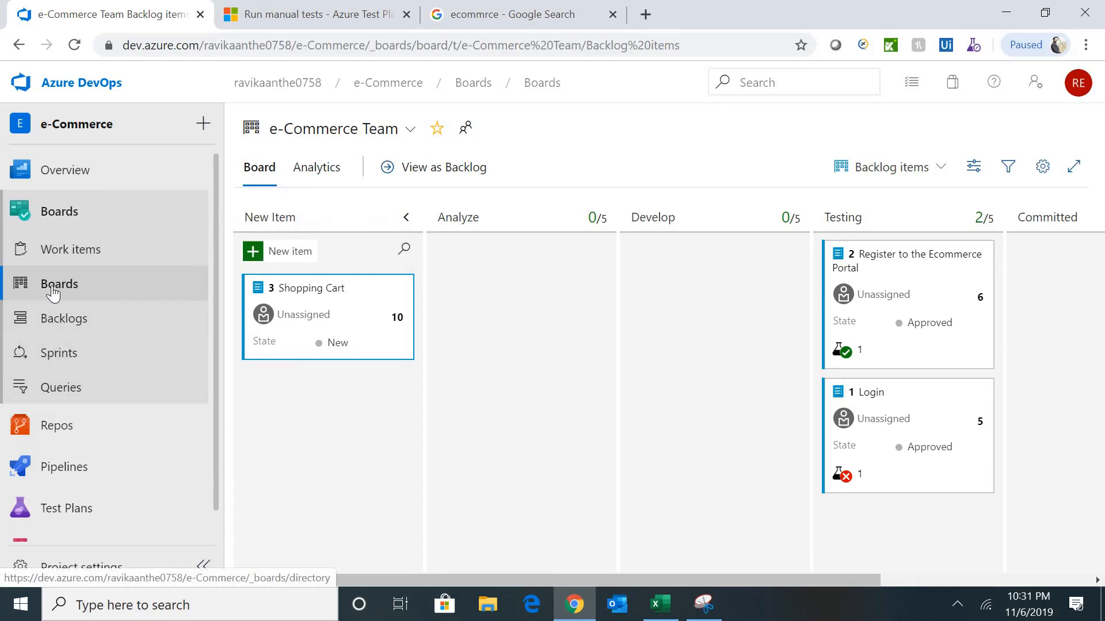
click(79, 325)
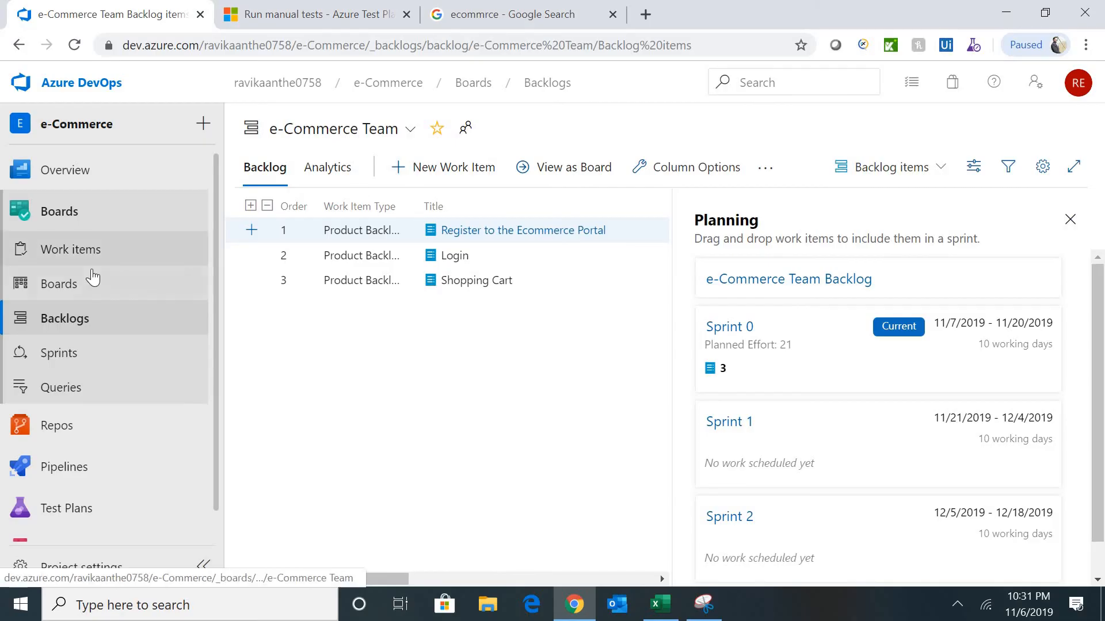
click(87, 249)
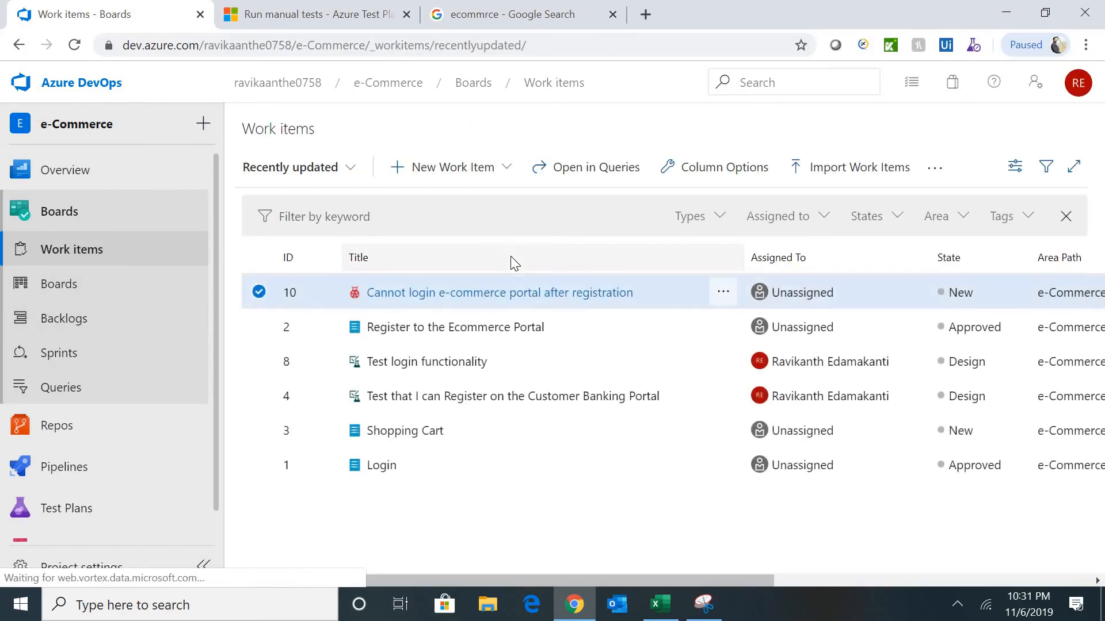
click(506, 168)
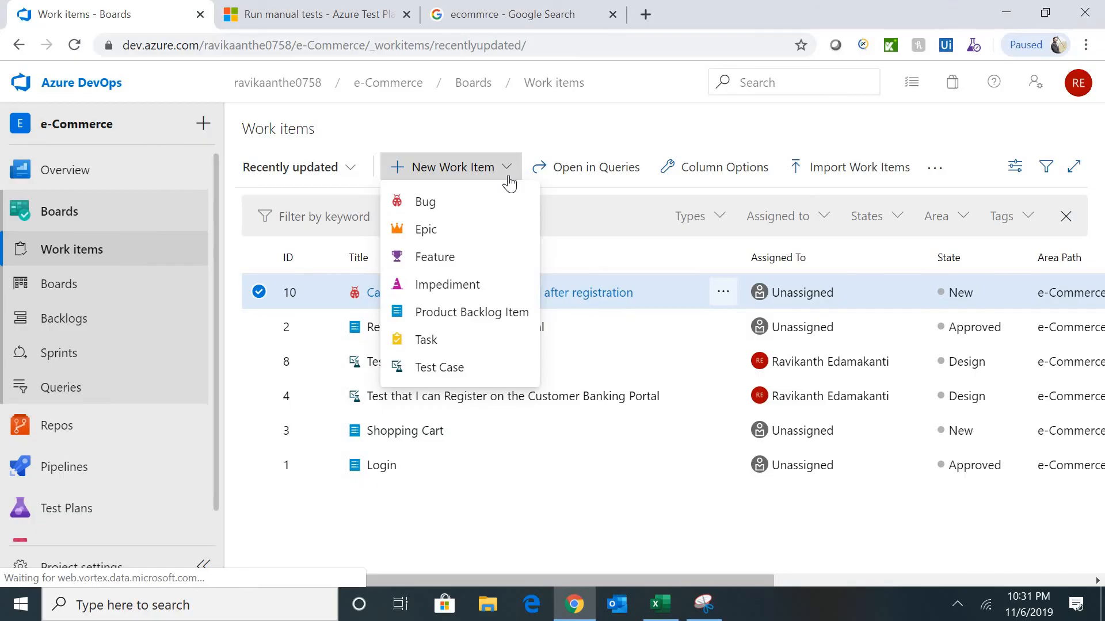
click(48, 369)
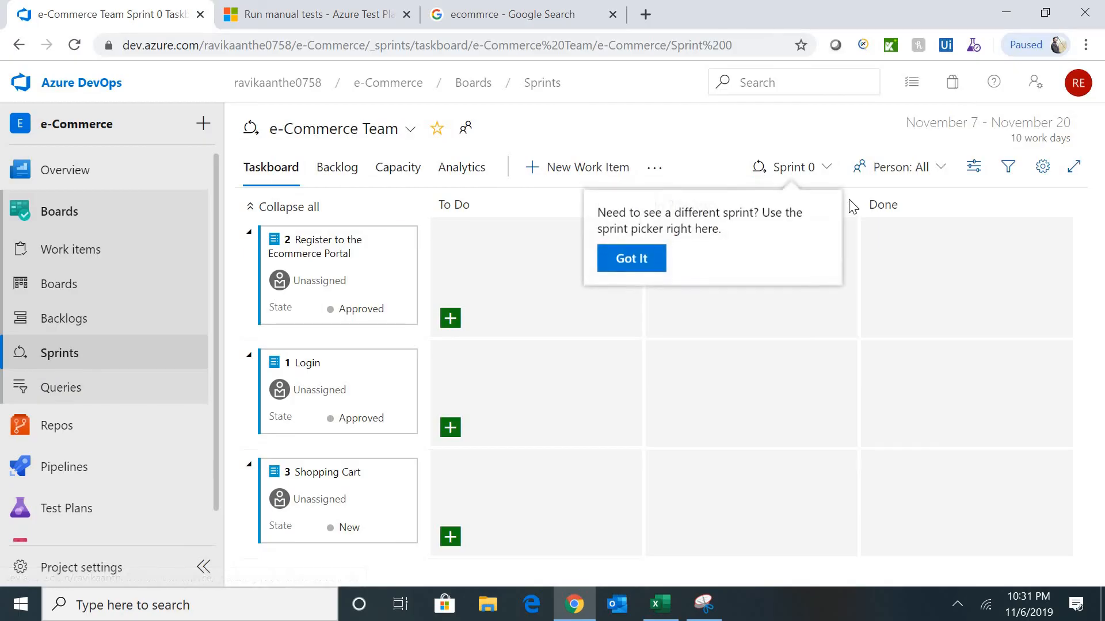
- Dismiss the sprint tip, check the sprint list, then open the backlog with its Planning pane
click(826, 174)
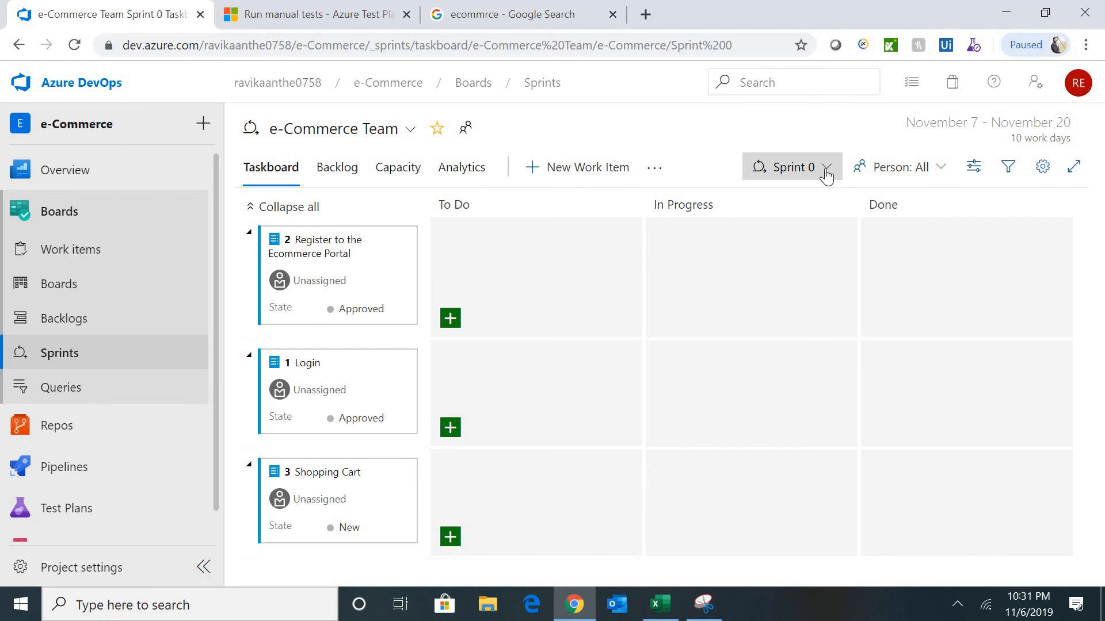
click(826, 169)
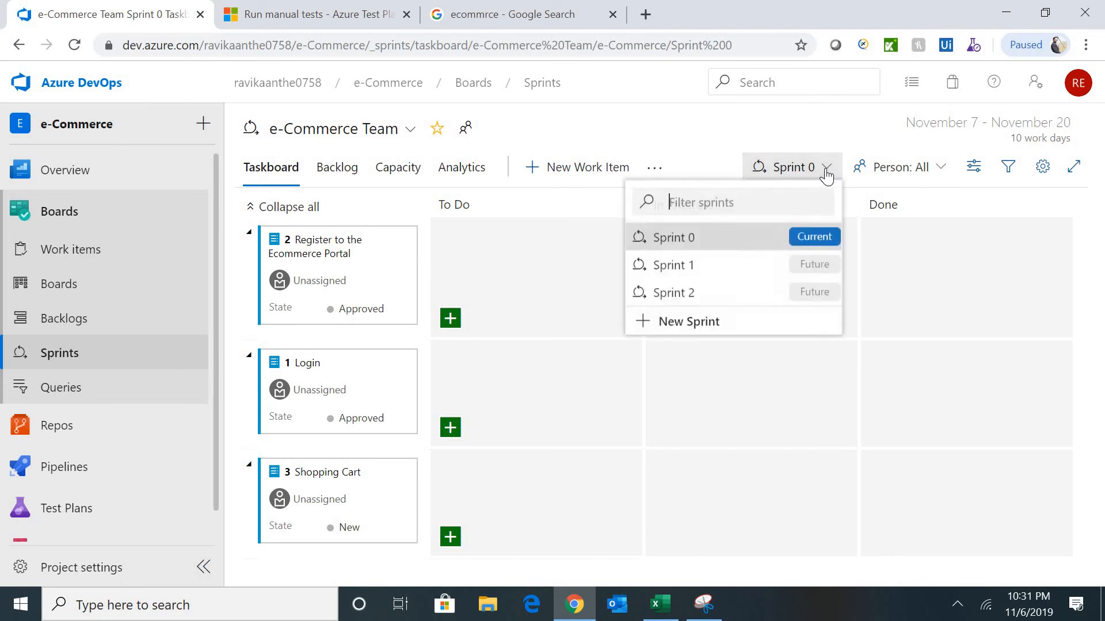
click(537, 292)
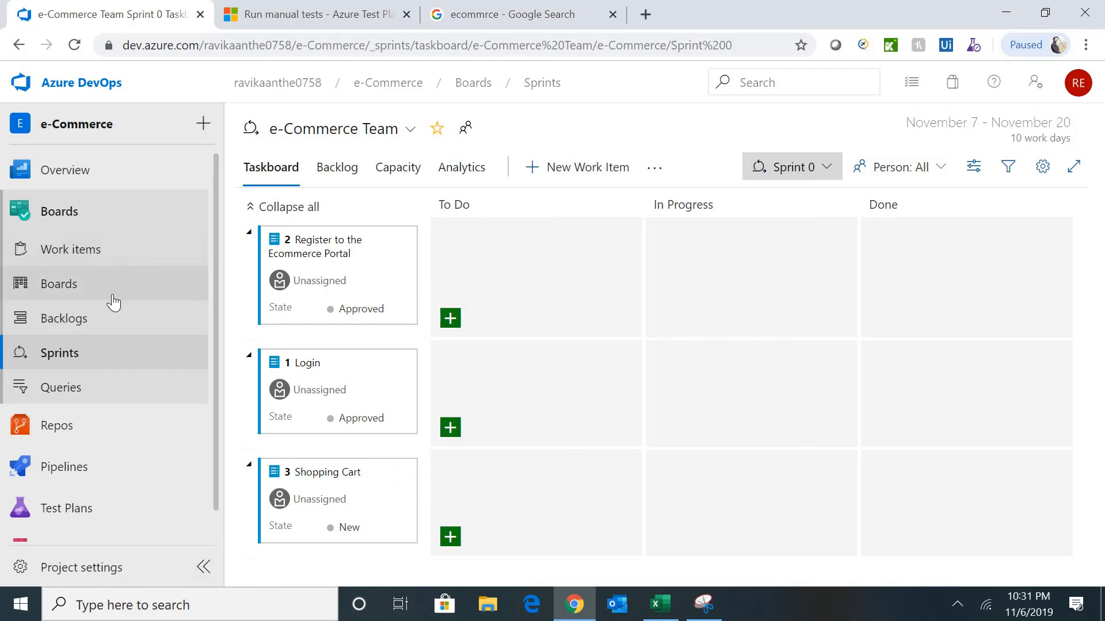
click(85, 318)
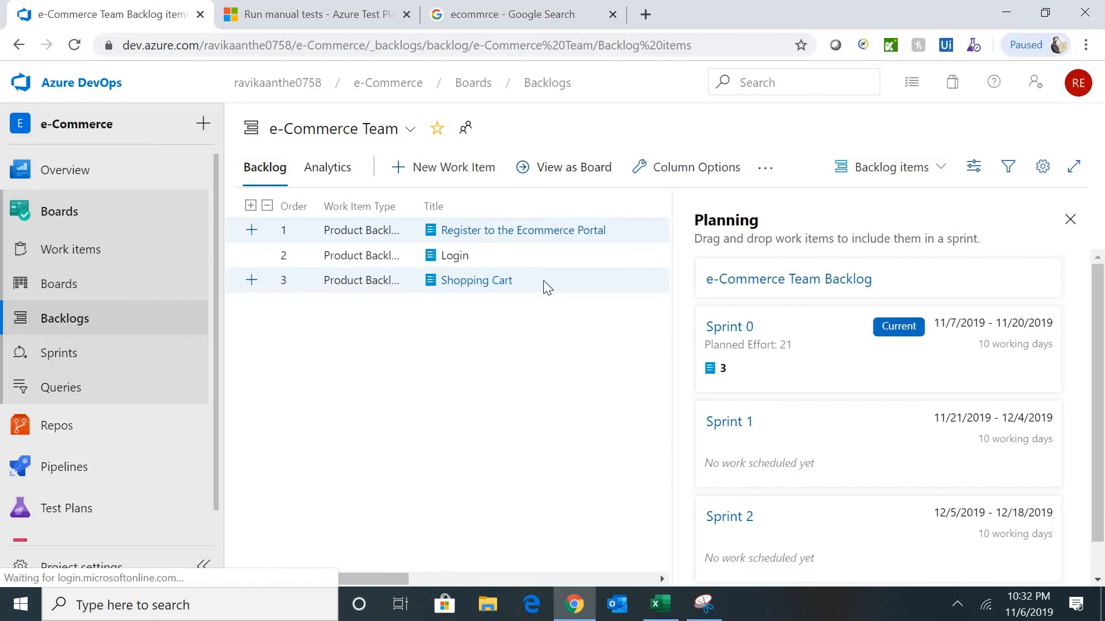
- Drag Shopping Cart into Sprint 1, view the Sprint 1 taskboard, then return to Sprint 0
drag(543, 281, 753, 472)
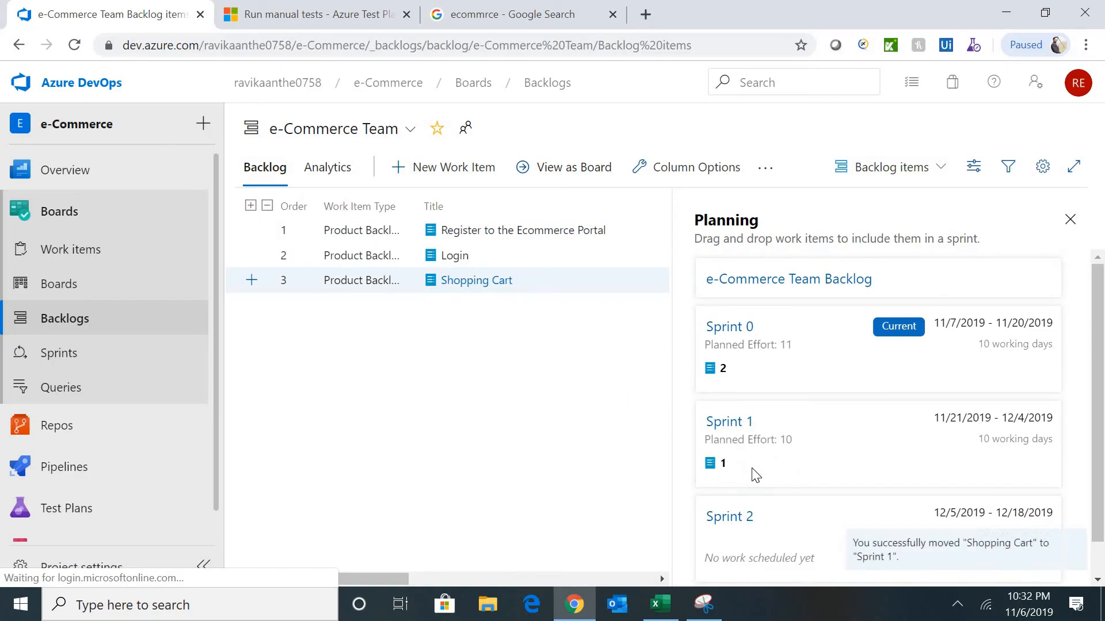
click(58, 358)
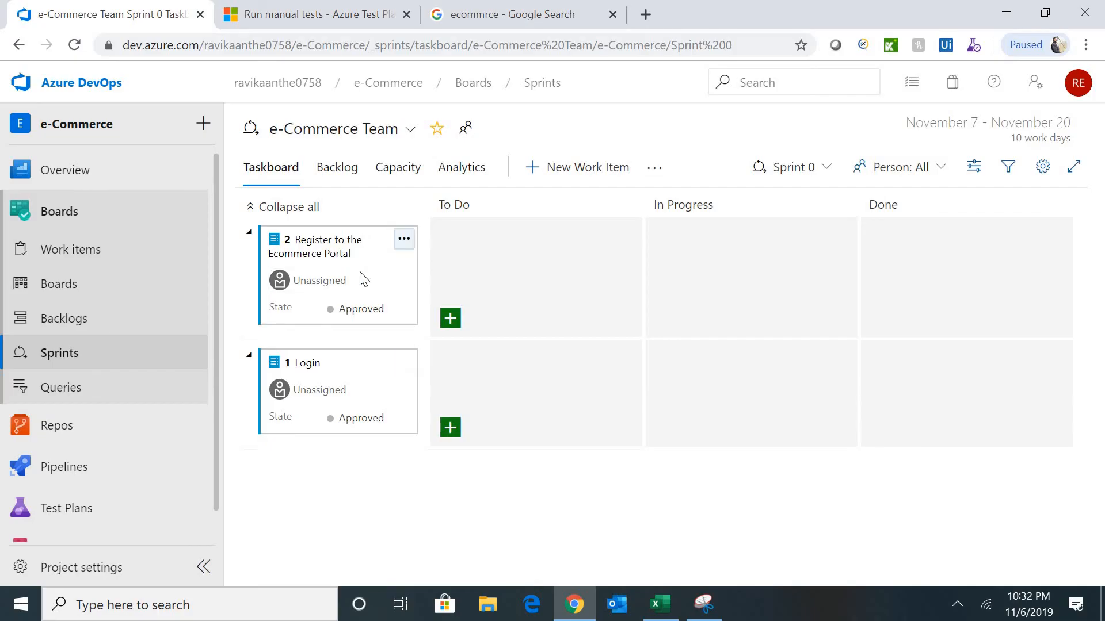
click(826, 175)
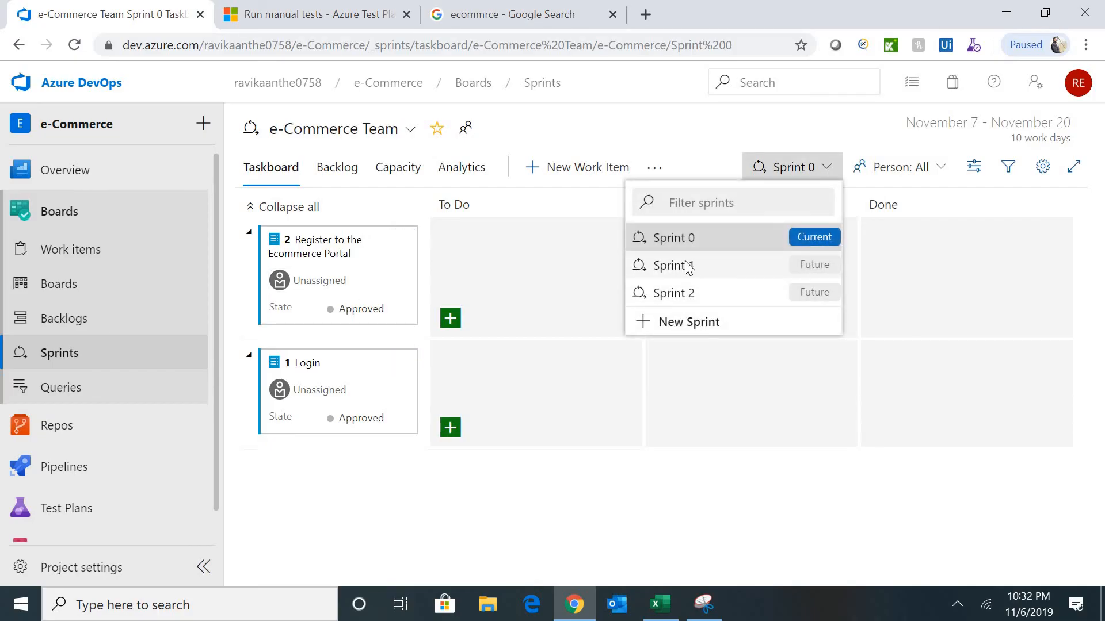
click(685, 266)
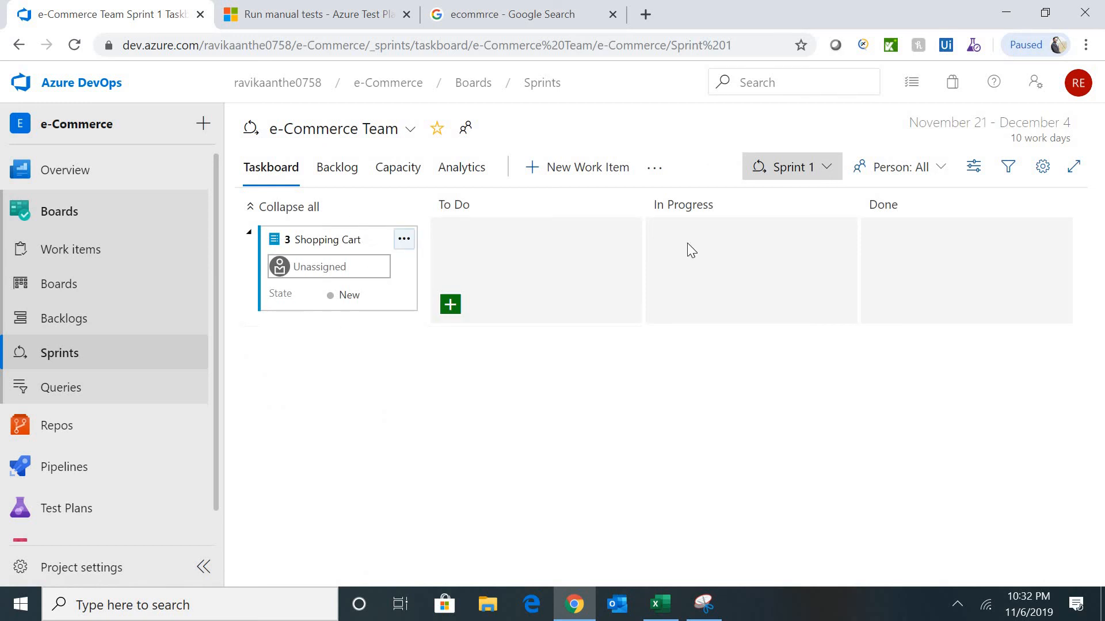
click(820, 168)
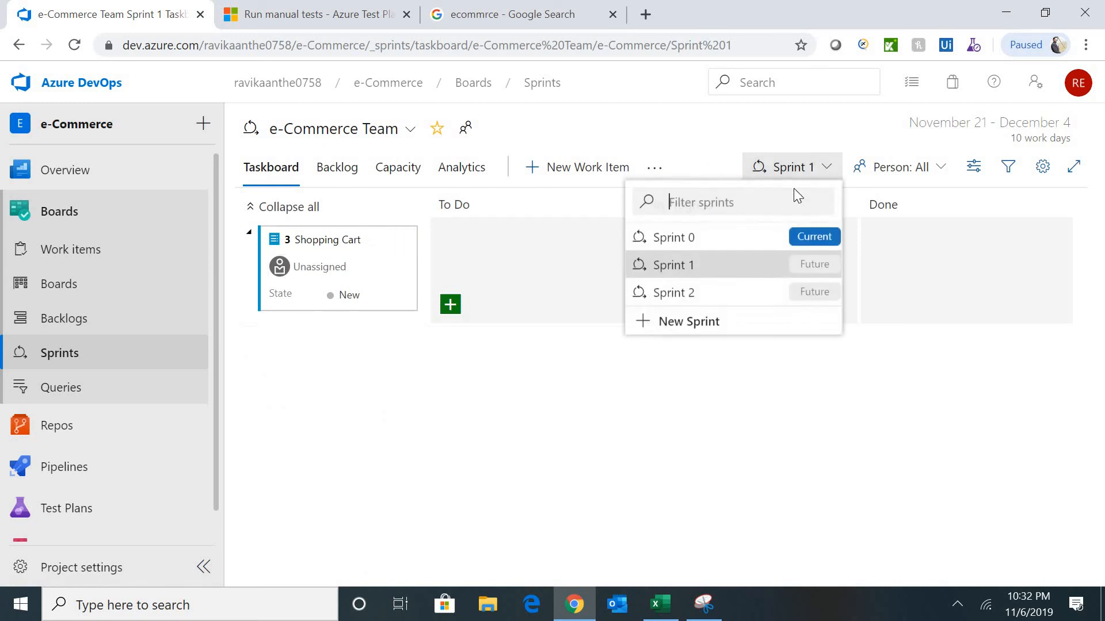
click(703, 237)
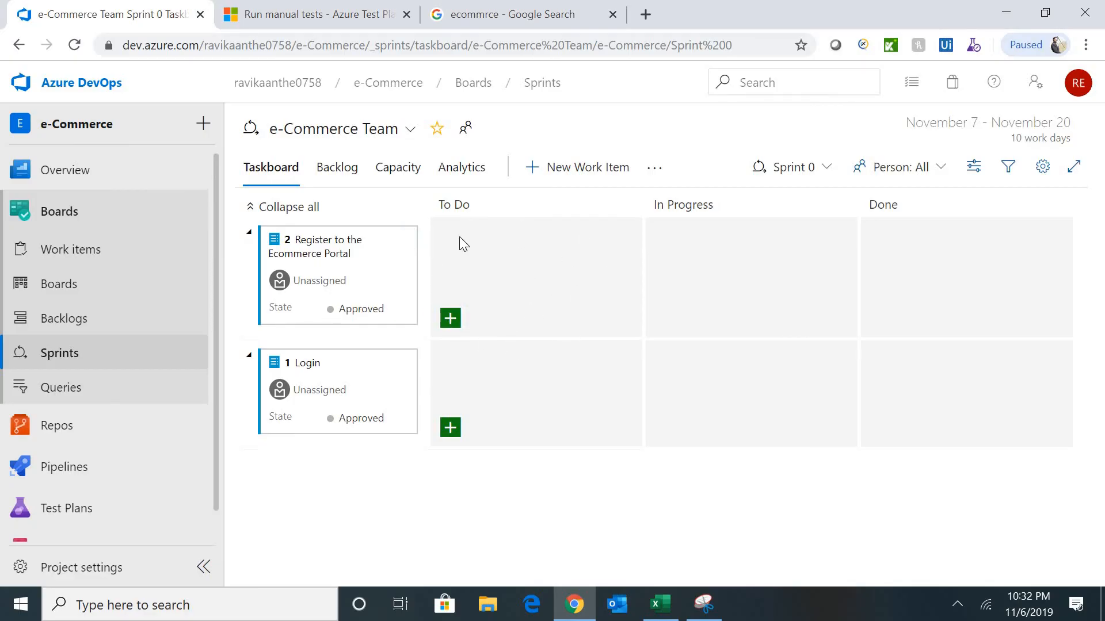
- Create a To Do task 'Dev Team: Complete Coding and perform unit testing' in the Register row
click(450, 319)
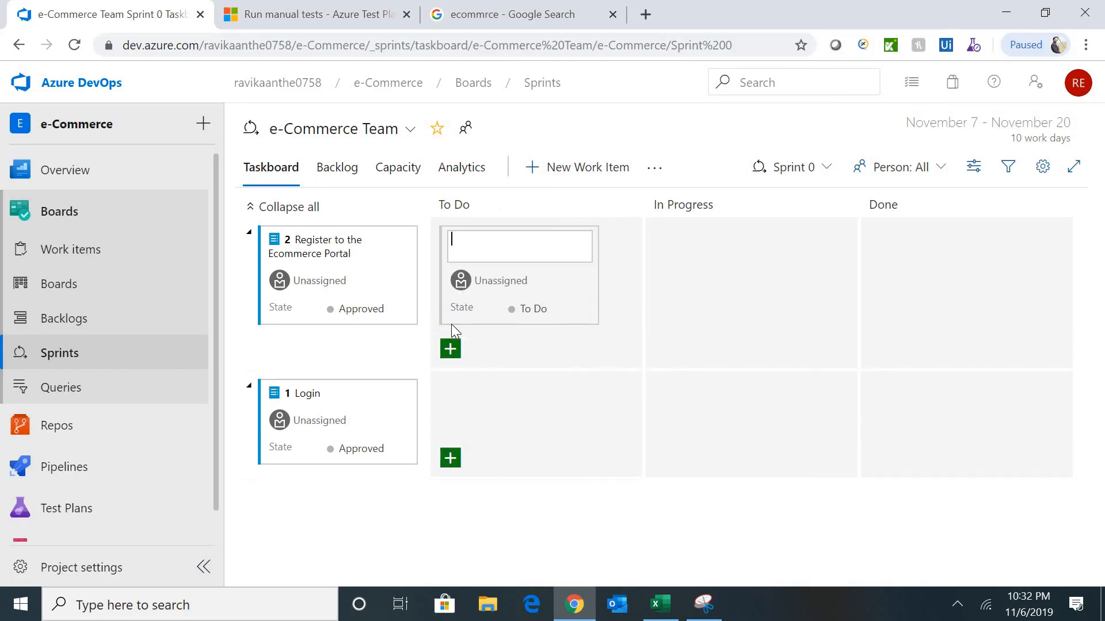
text(Dev Team: Complete Coding)
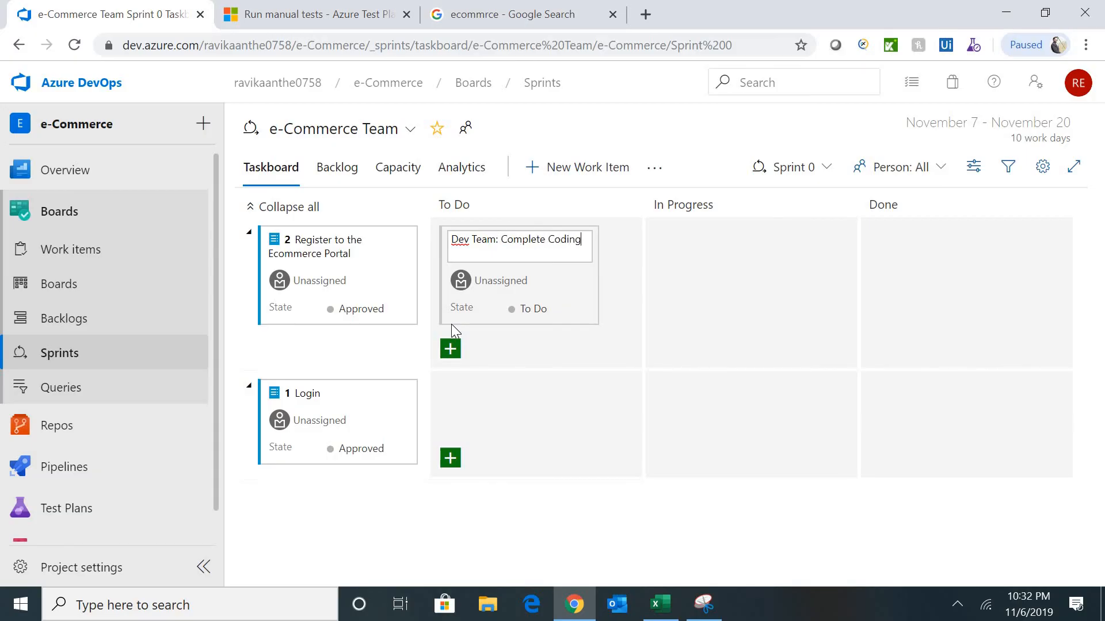
text( and perform unit testing)
key(Return)
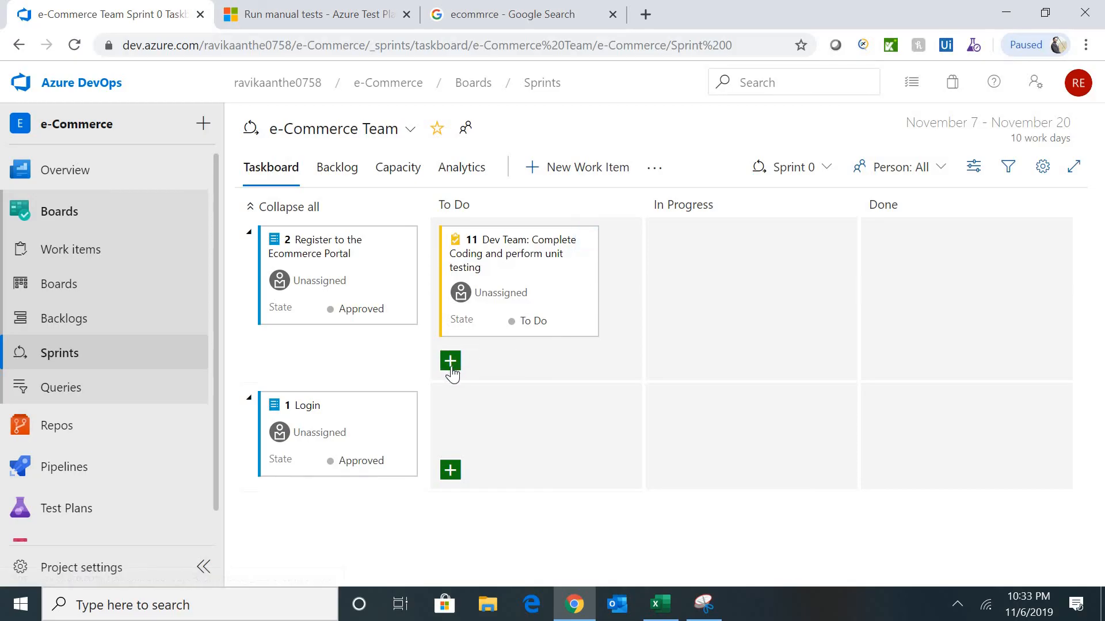
- Give task 11 the description 'Week 1: Complete coding' and 'Week 2: Complete unit testing'
click(514, 254)
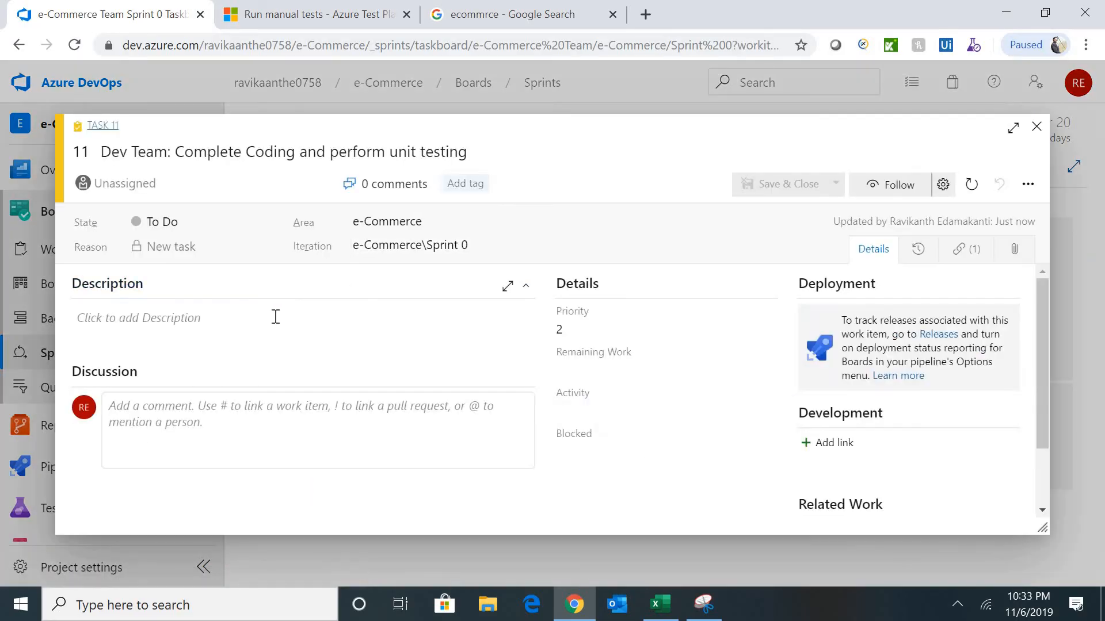
click(275, 317)
text(Week)
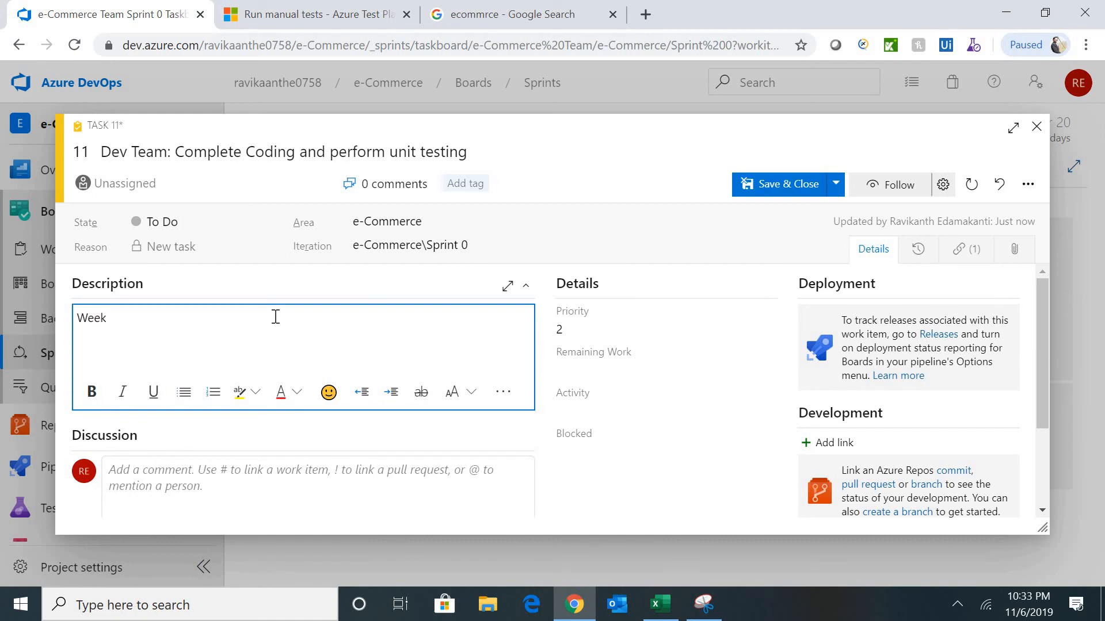
text( 1: Complete coding)
key(Return)
text(Week 2: Complere)
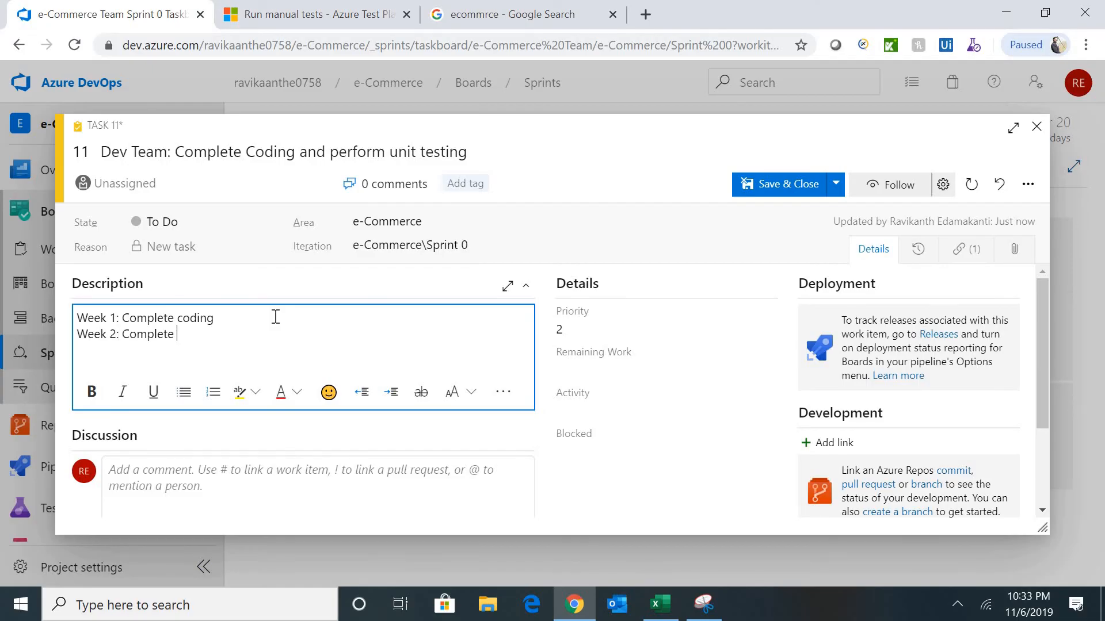
text( unit testing)
drag(1041, 326, 1042, 423)
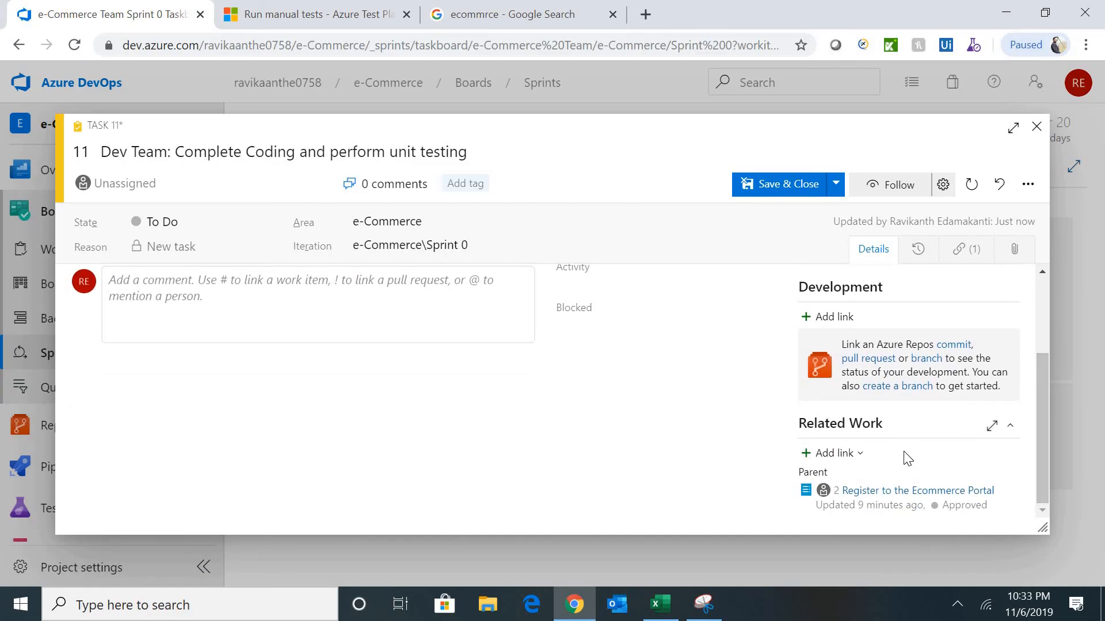
- Try linking the Login test suite as a child, abandon it after the parent error, and save task 11
click(863, 464)
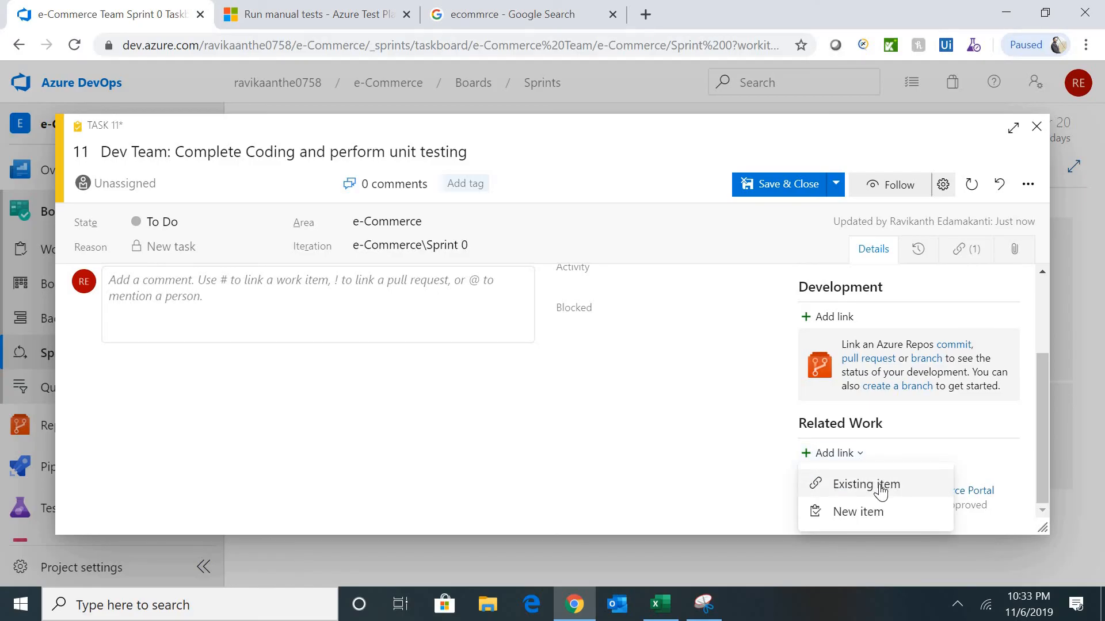
click(881, 488)
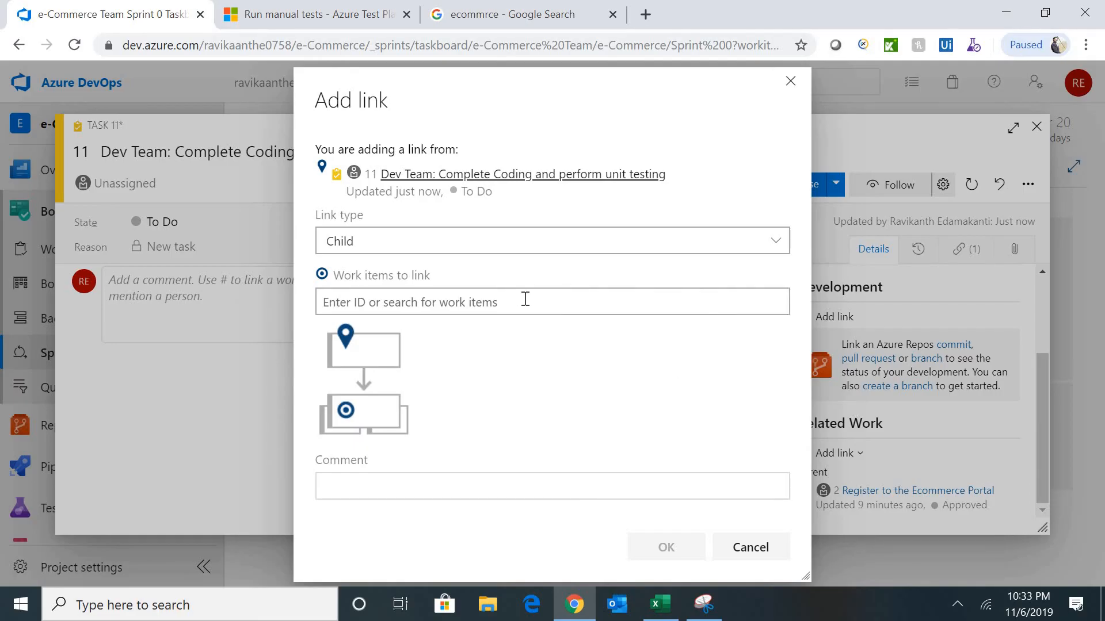
click(525, 299)
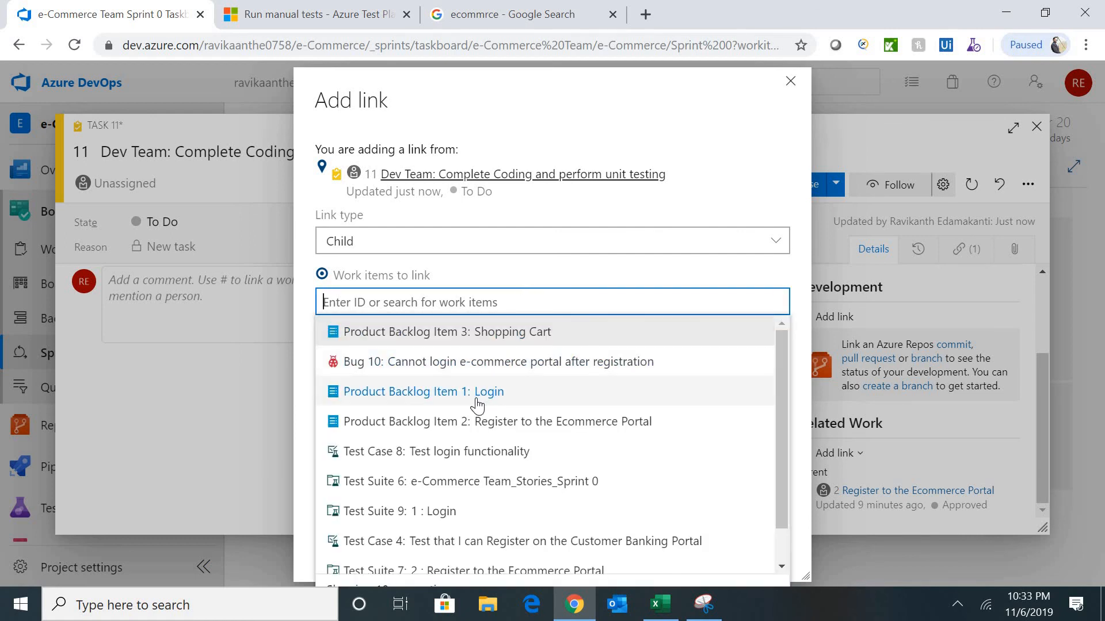
click(427, 515)
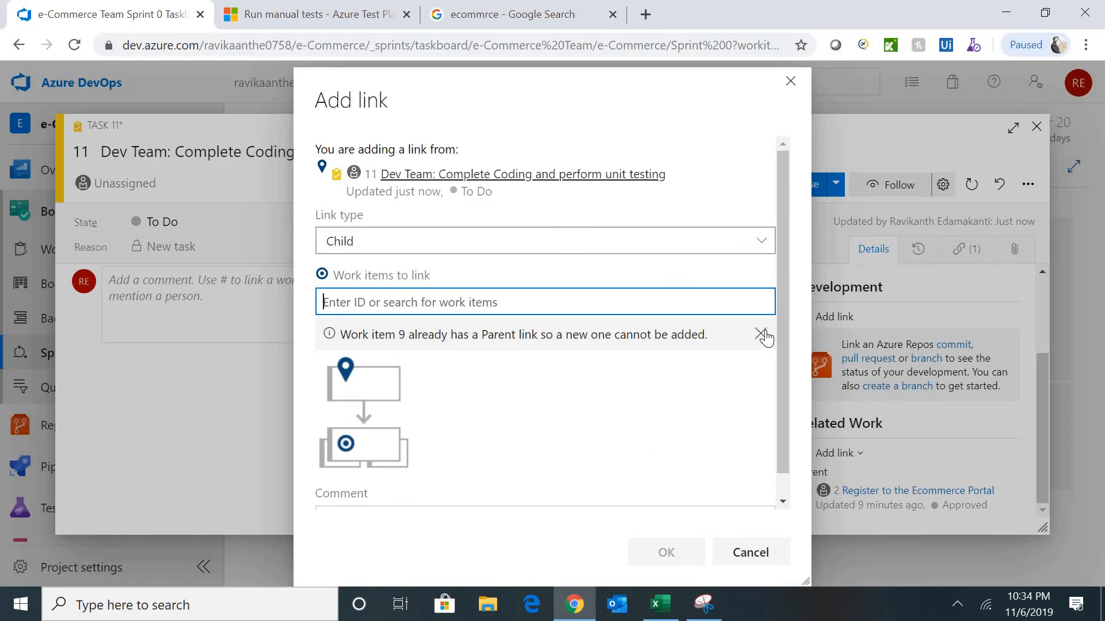
click(791, 81)
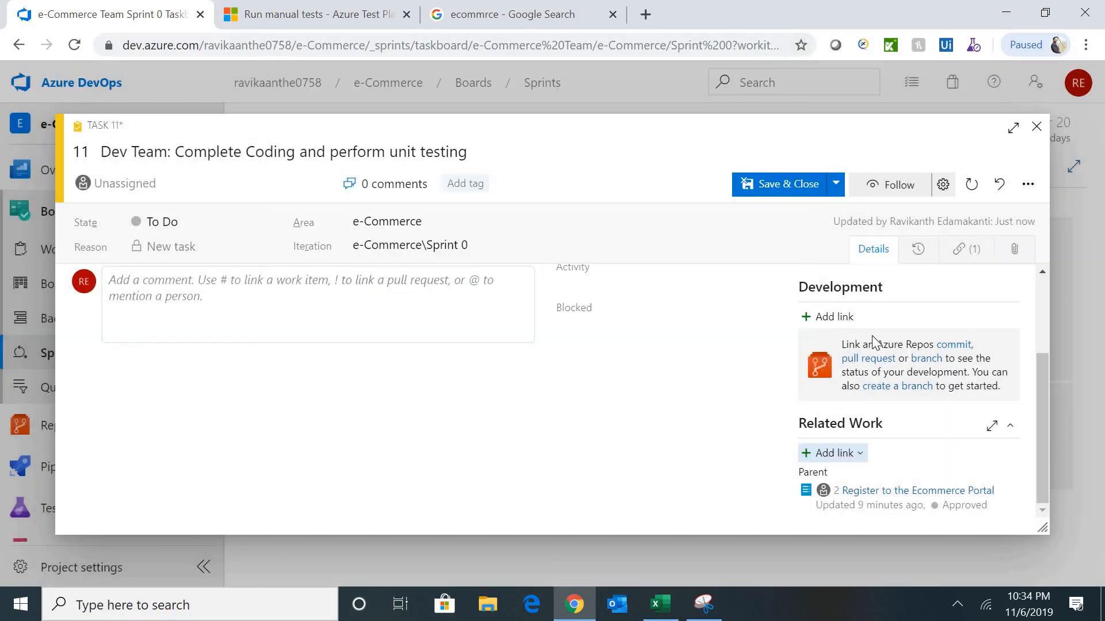
click(775, 182)
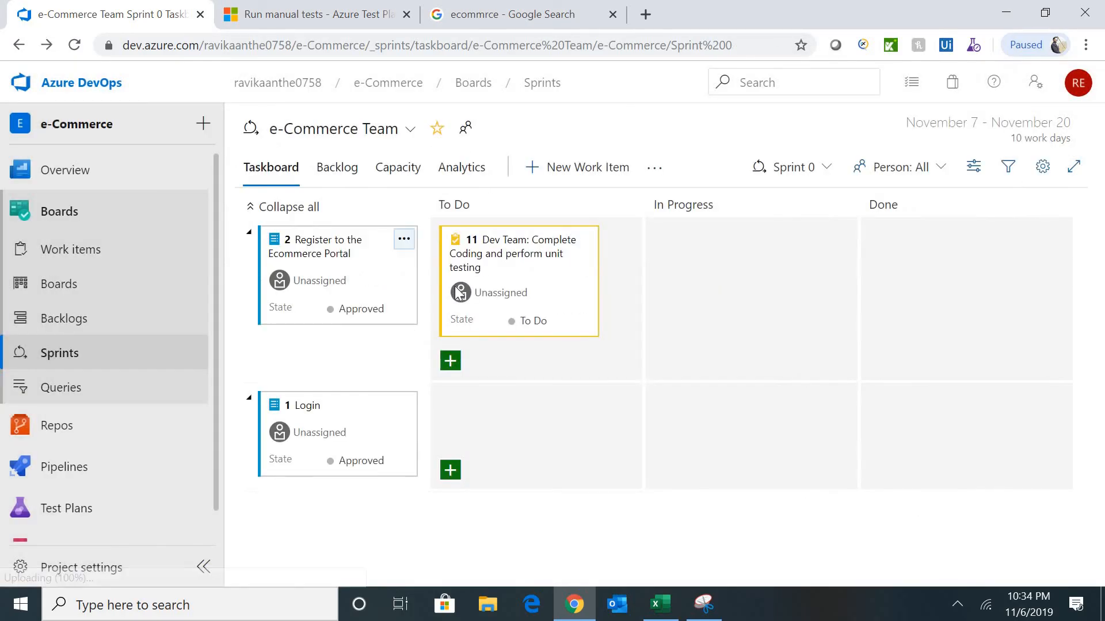
- Reopen task 11 and add a child link to test suite 7 '2 : Register to the Ecommerce Portal'
click(529, 248)
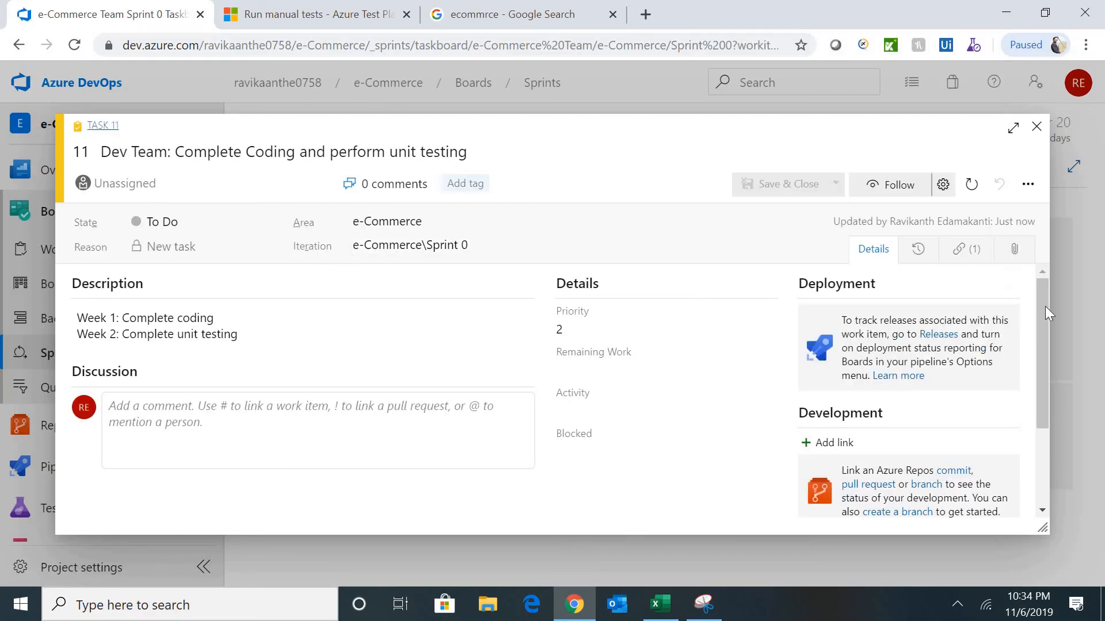
drag(1045, 306, 882, 446)
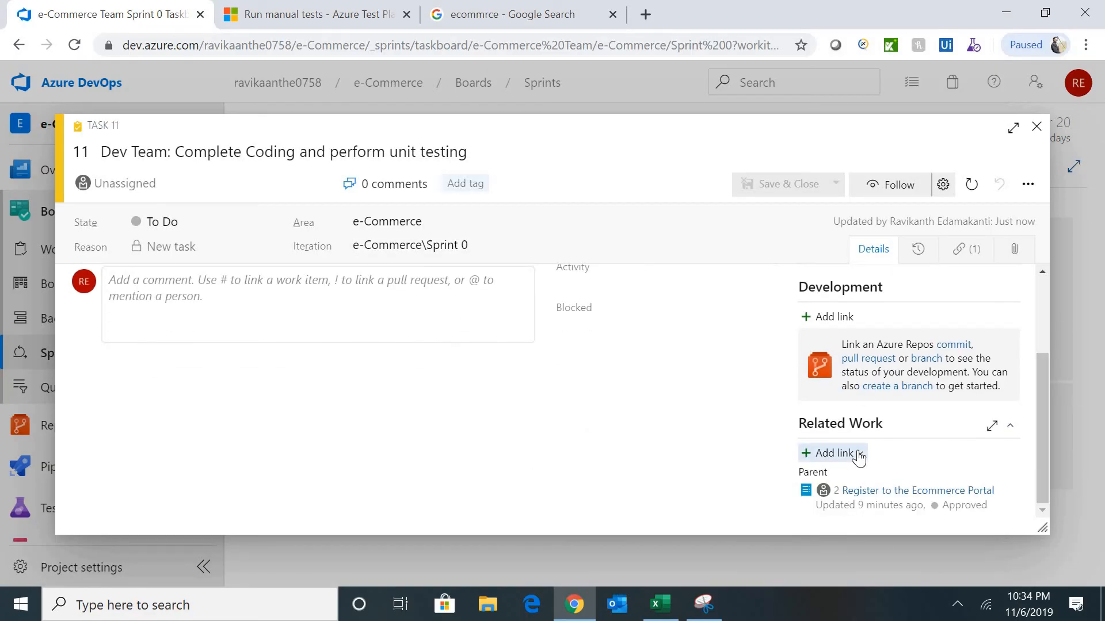
click(859, 454)
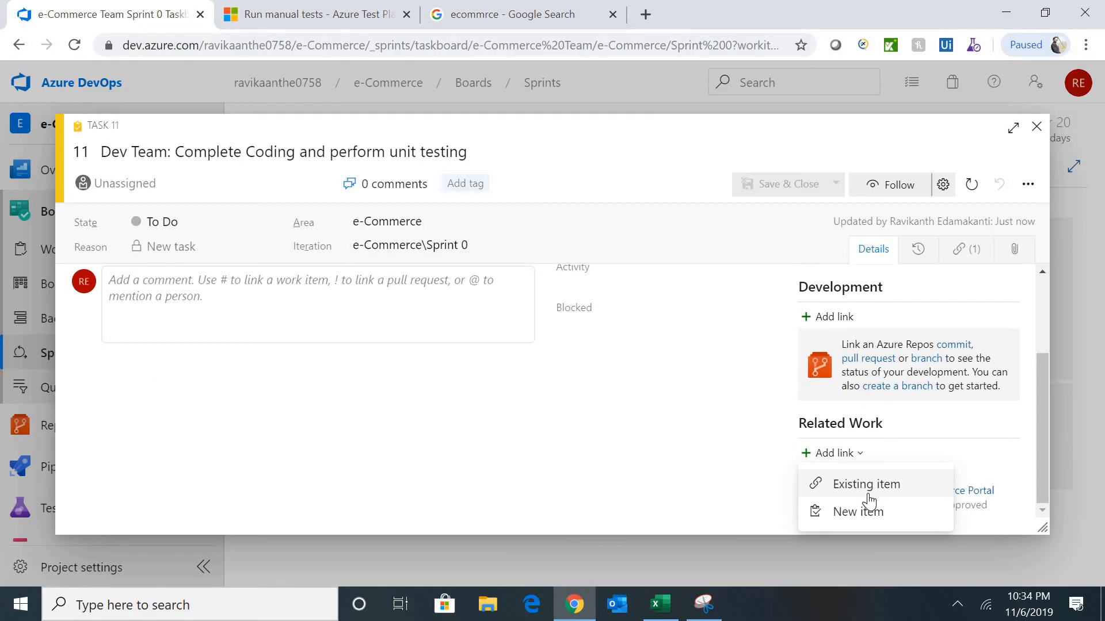
click(867, 490)
click(459, 309)
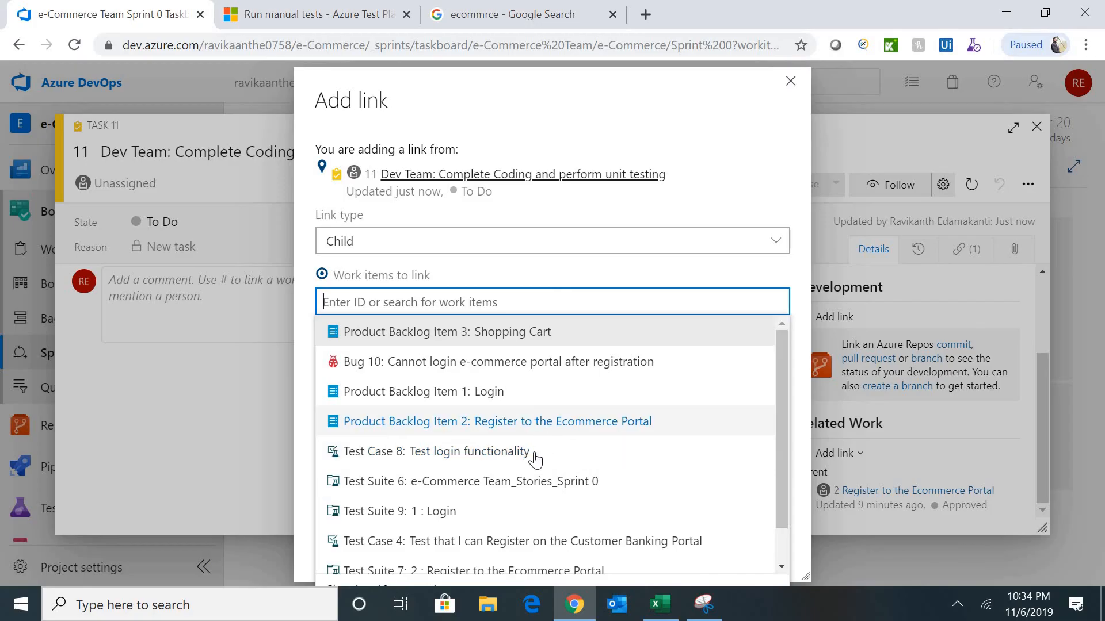
drag(785, 423, 730, 483)
click(545, 530)
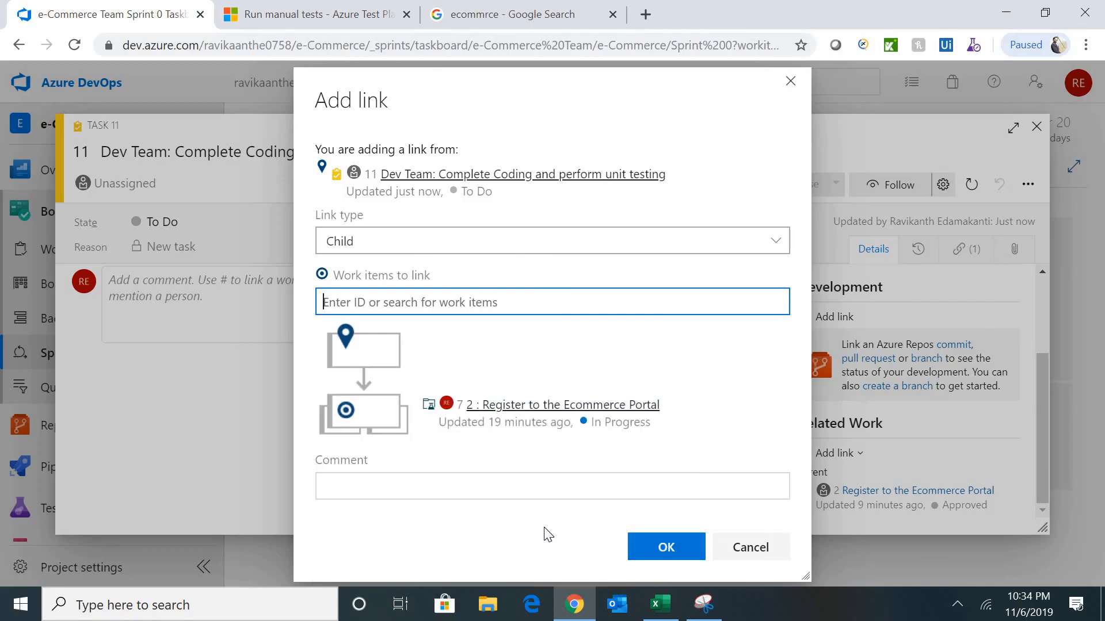
click(647, 546)
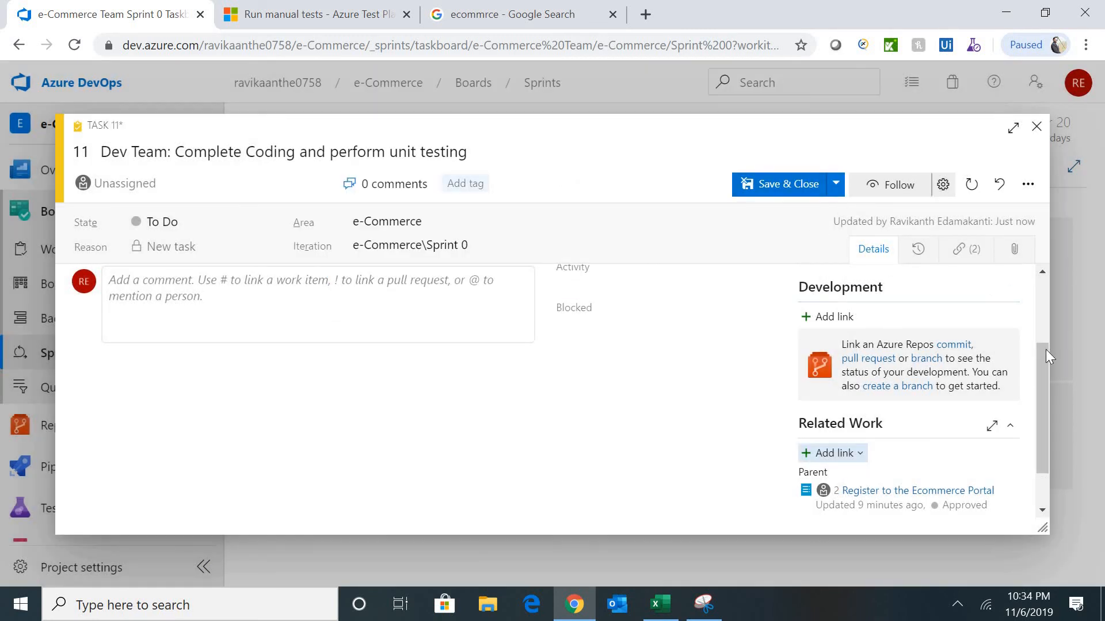
drag(1045, 357, 1043, 271)
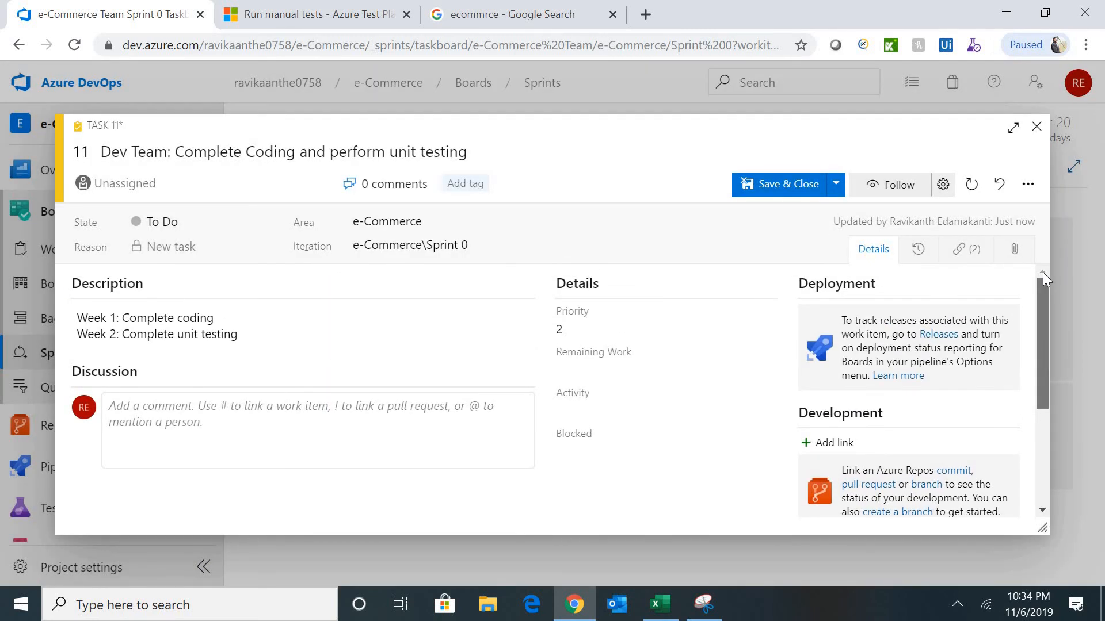
- Set task 11's remaining work to 8 hours and save it
click(595, 370)
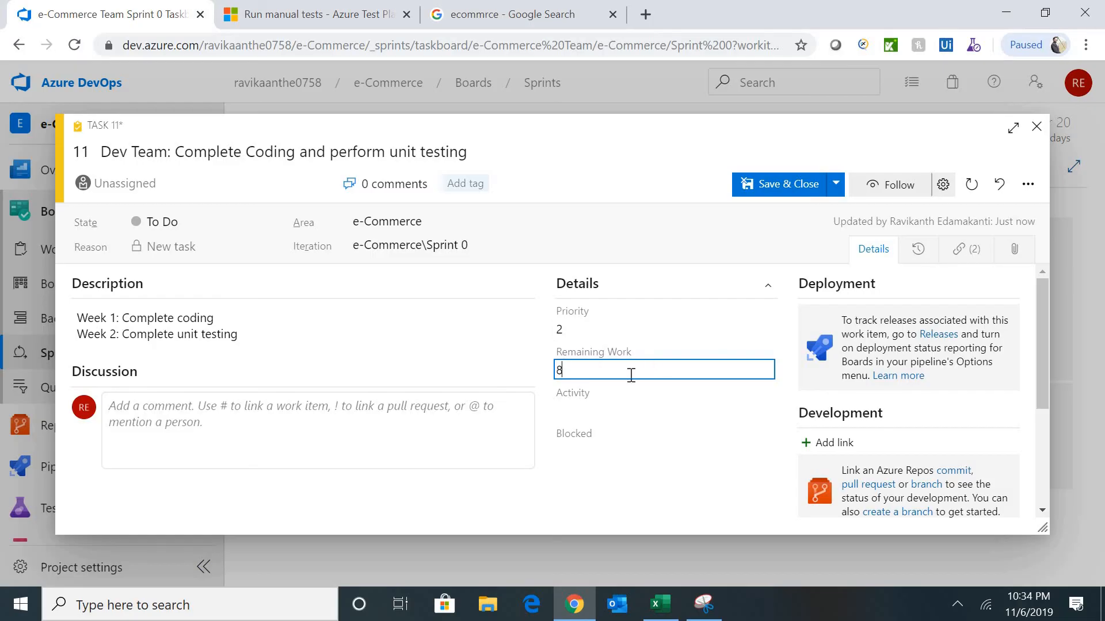
click(771, 195)
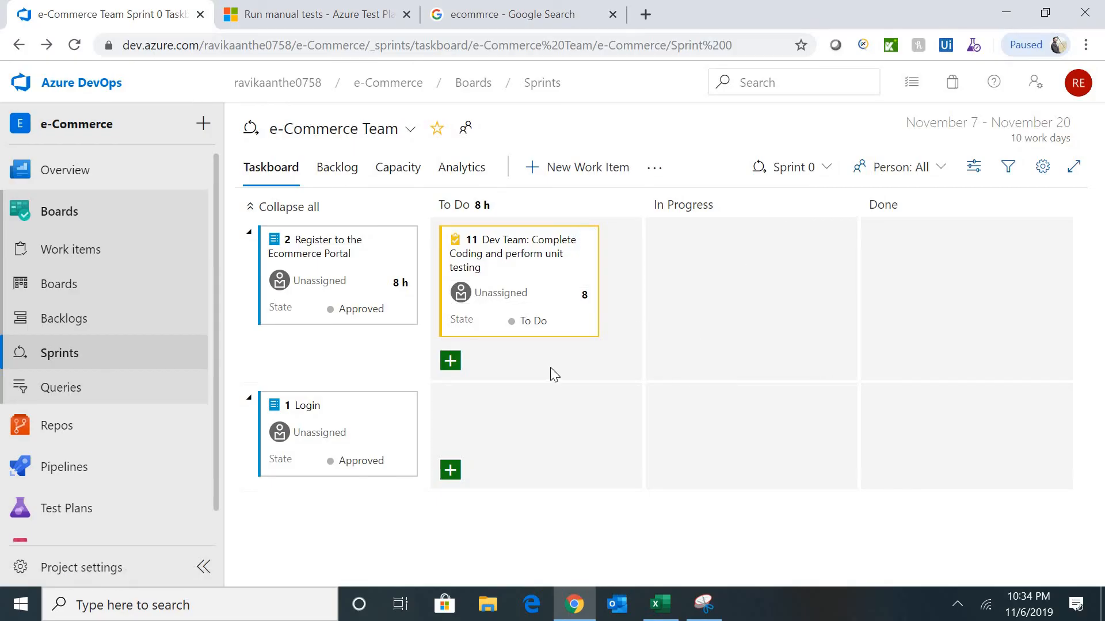
- Add task 12 'QA Team: Perform testing of Registration' to To Do under the Register item
click(450, 361)
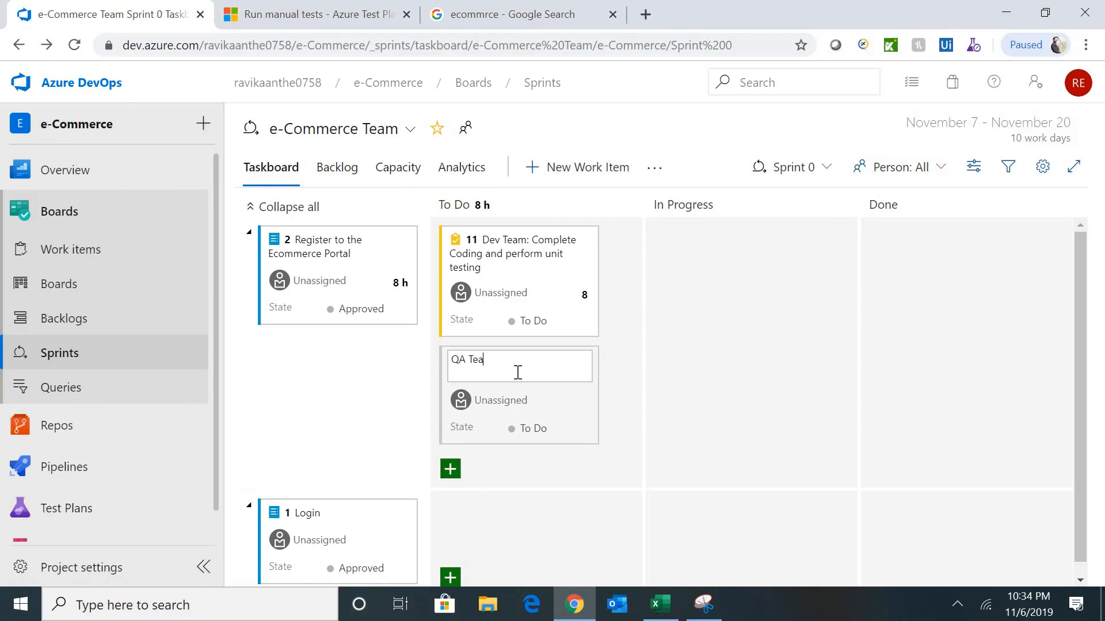
text(erform functiona)
key(BackSpace)
key(BackSpace)
key(BackSpace)
key(BackSpace)
key(BackSpace)
key(BackSpace)
text(testing of Re)
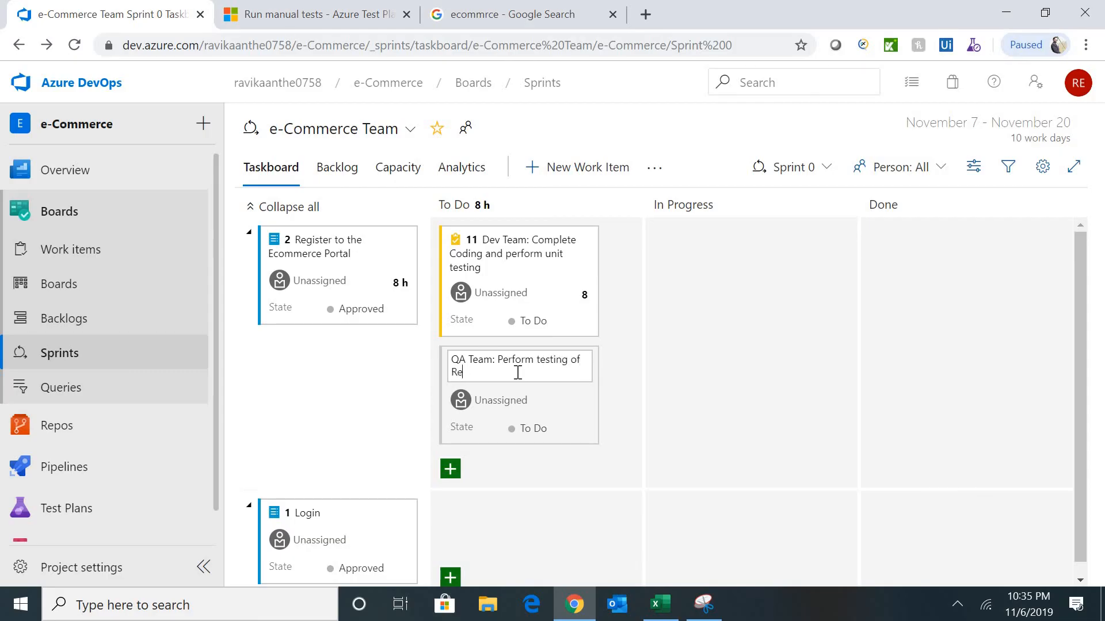
text(gistration)
click(695, 424)
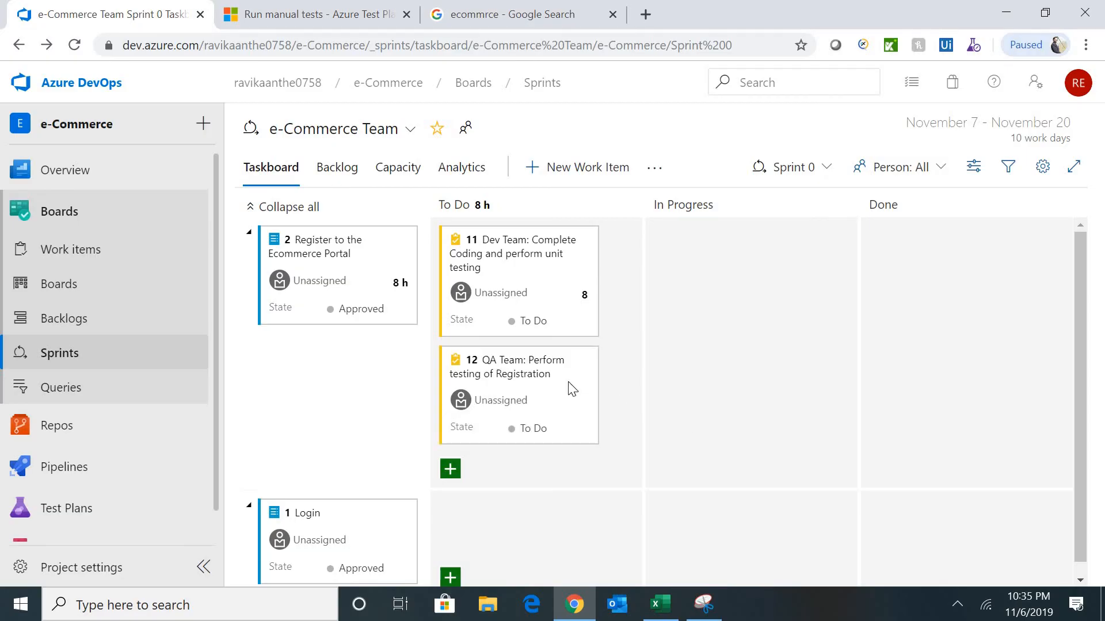
click(522, 374)
- Write task 12's two-week description, ending 'Week 2: Automate test cases', and set remaining work to 16
click(331, 318)
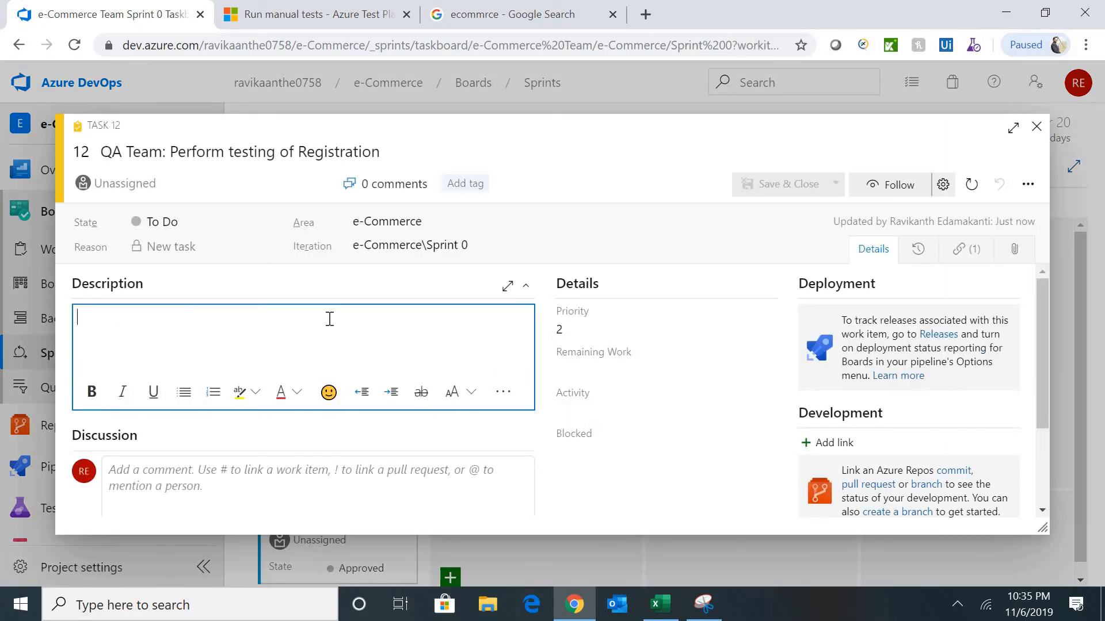
text(Week 1: Perform func)
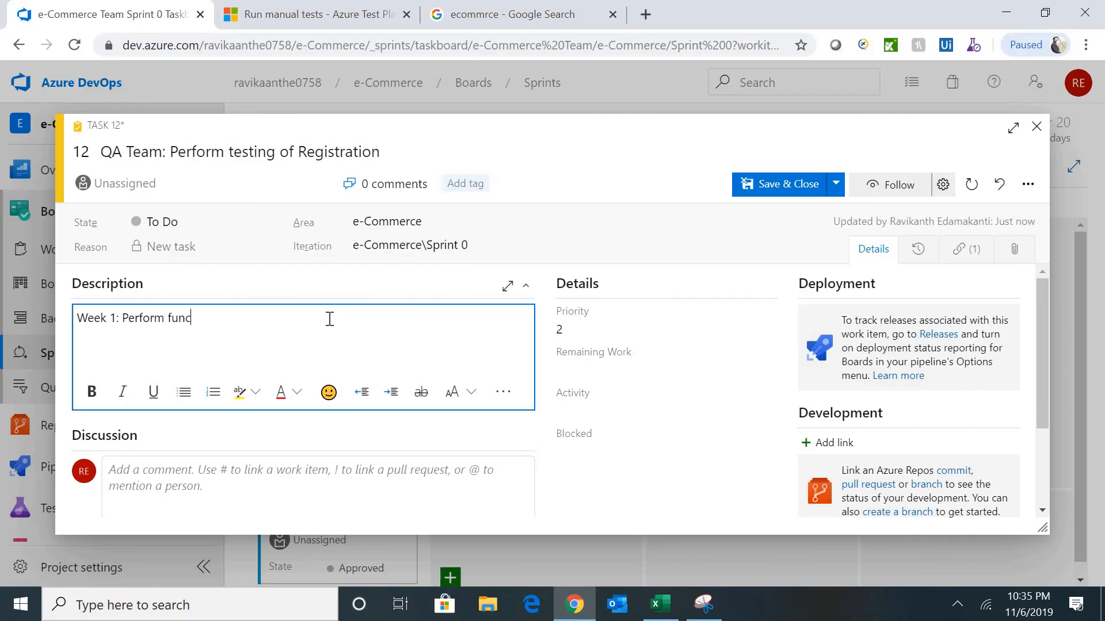
text(oanl te)
key(BackSpace)
key(BackSpace)
text(ing)
text(Week)
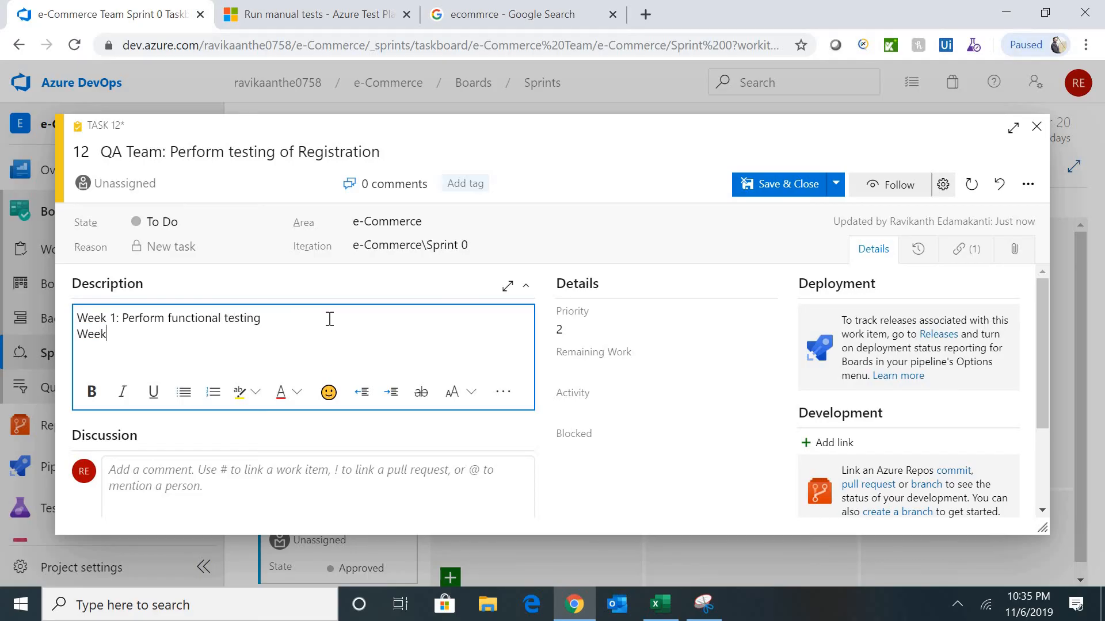
text( 2: Perform)
key(ctrl+shift+Left)
text(Automate test cases)
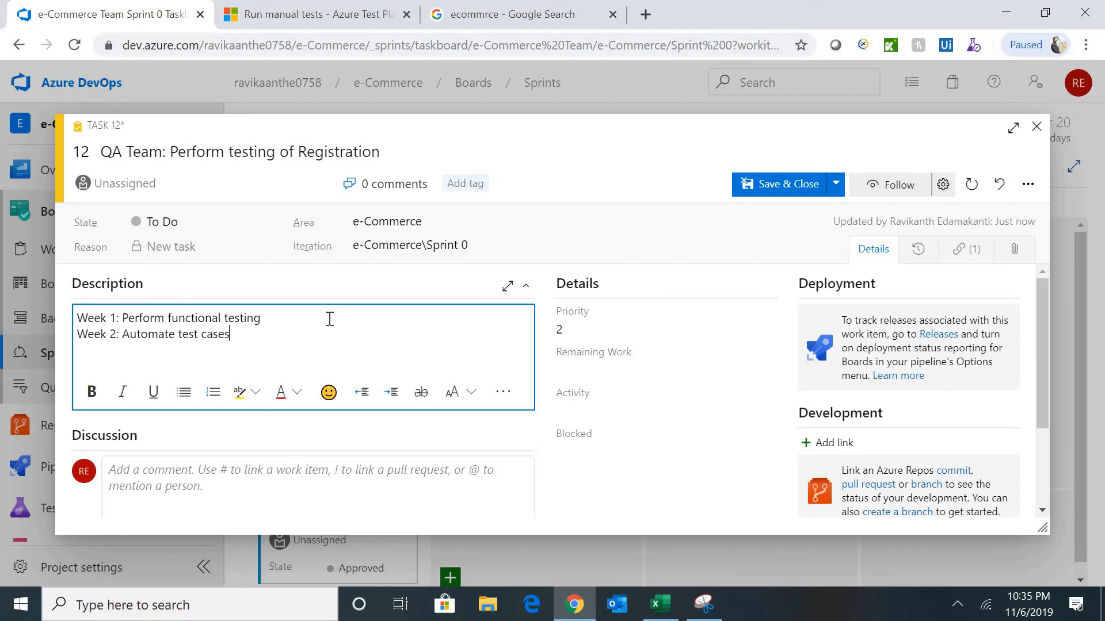
click(613, 370)
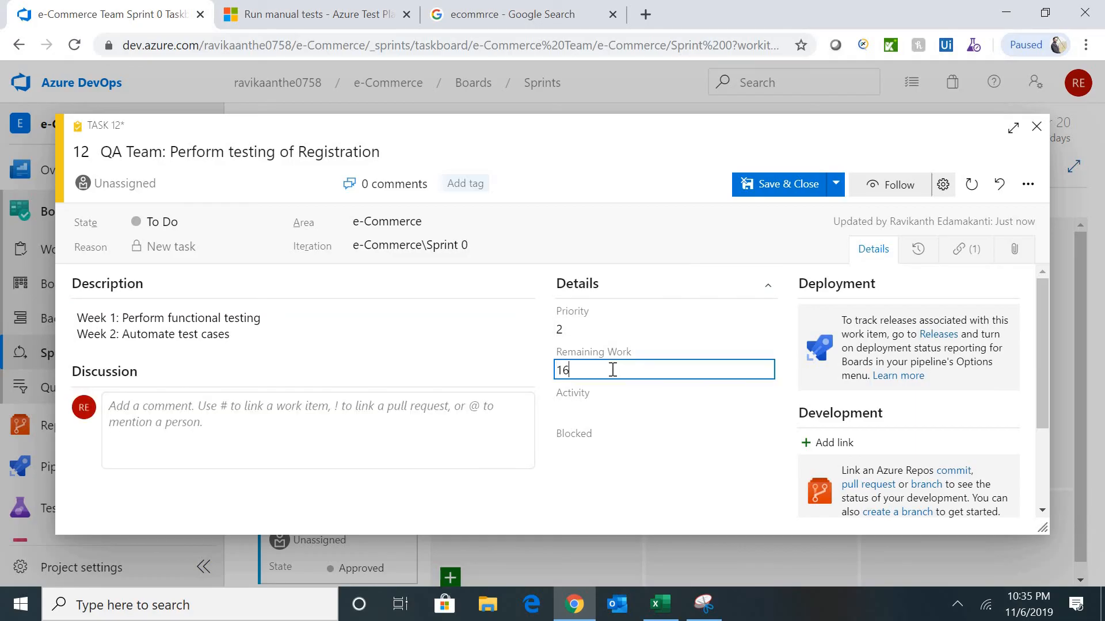
text(16)
scroll(857, 455, down, 2)
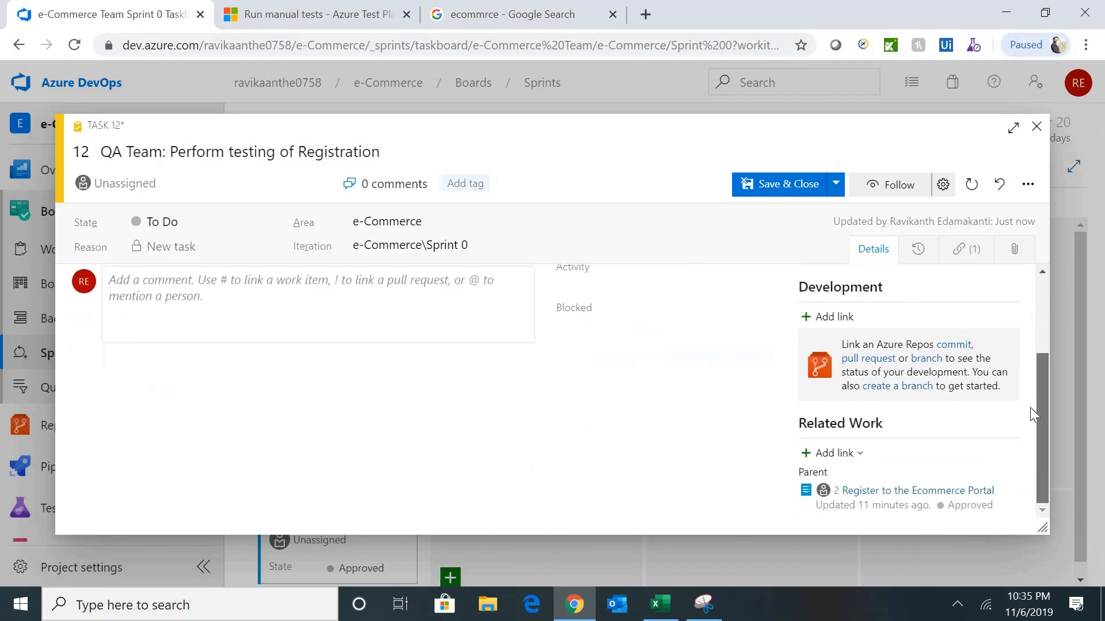
- Link Test Case 4 as a child of task 12 and save the task
click(834, 453)
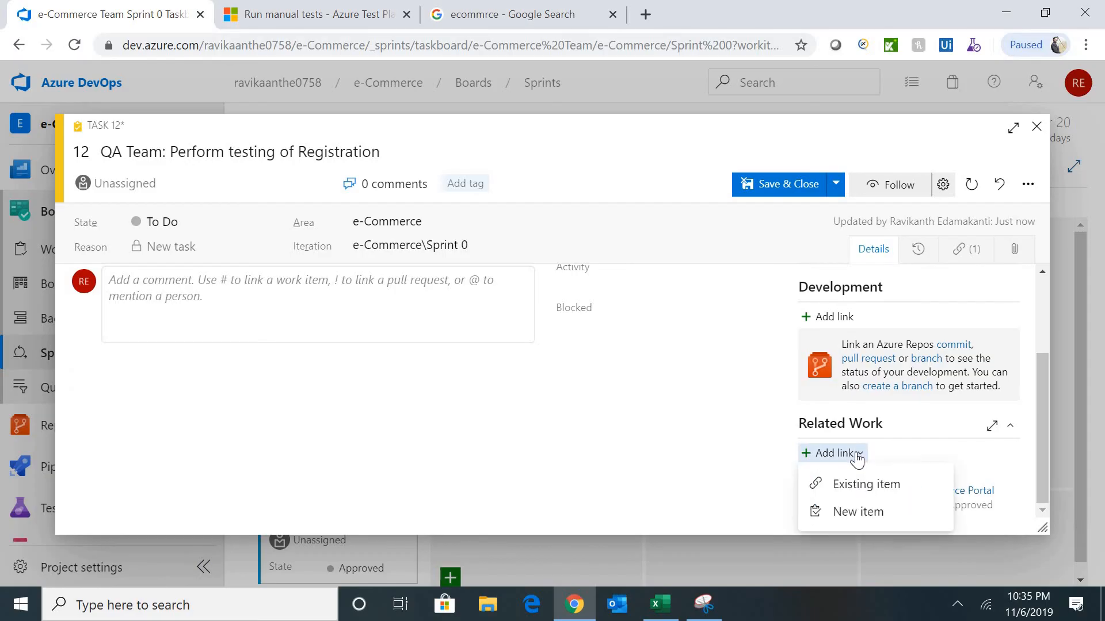
click(866, 486)
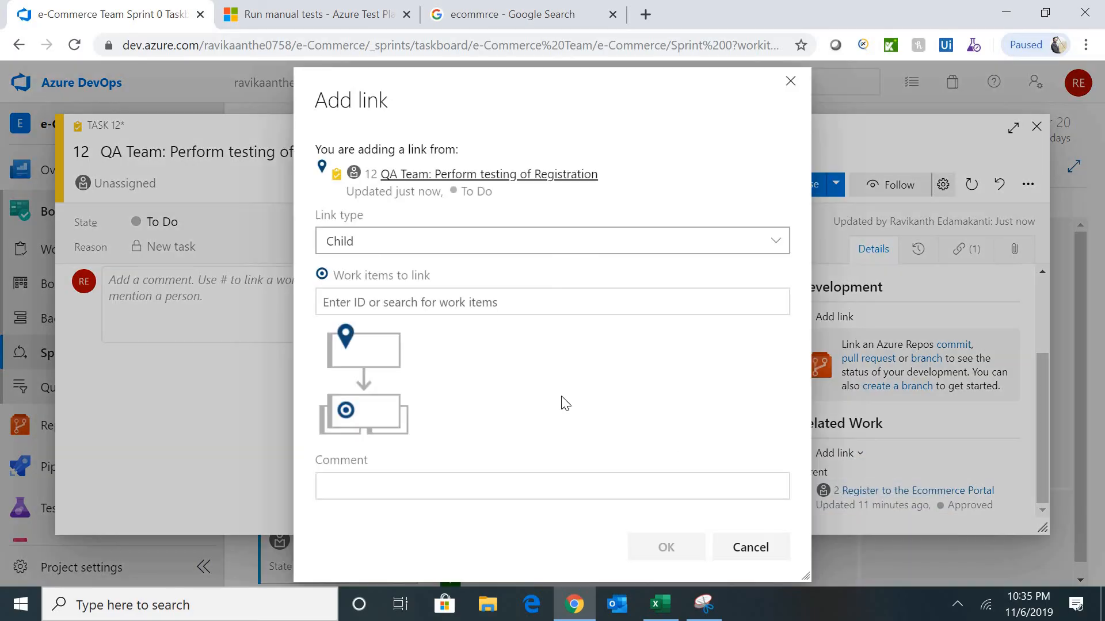
click(482, 311)
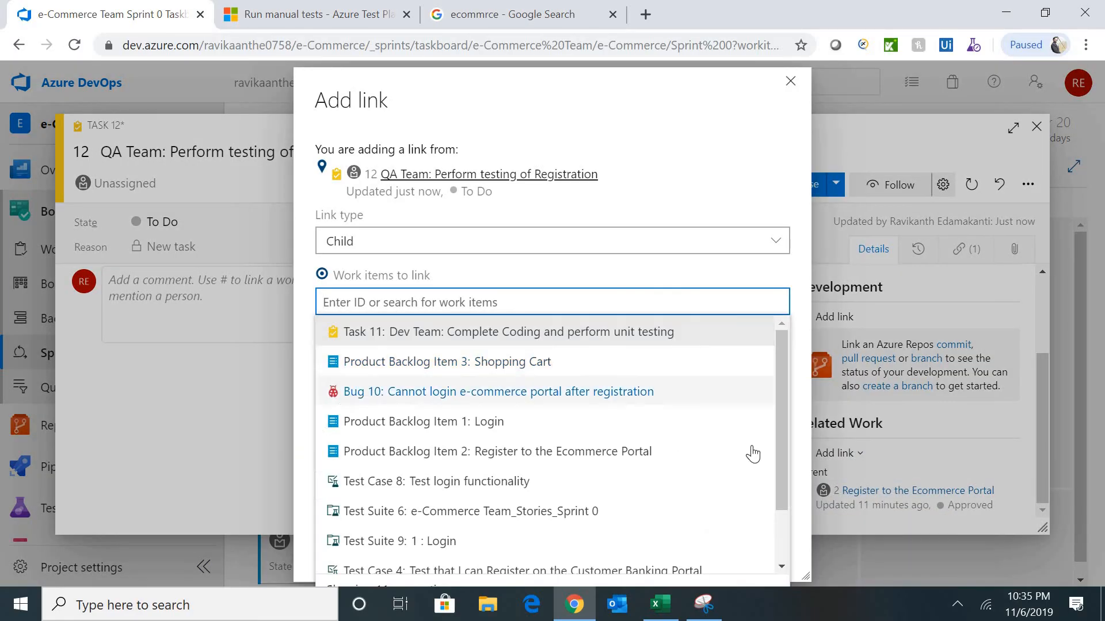
drag(779, 457, 777, 523)
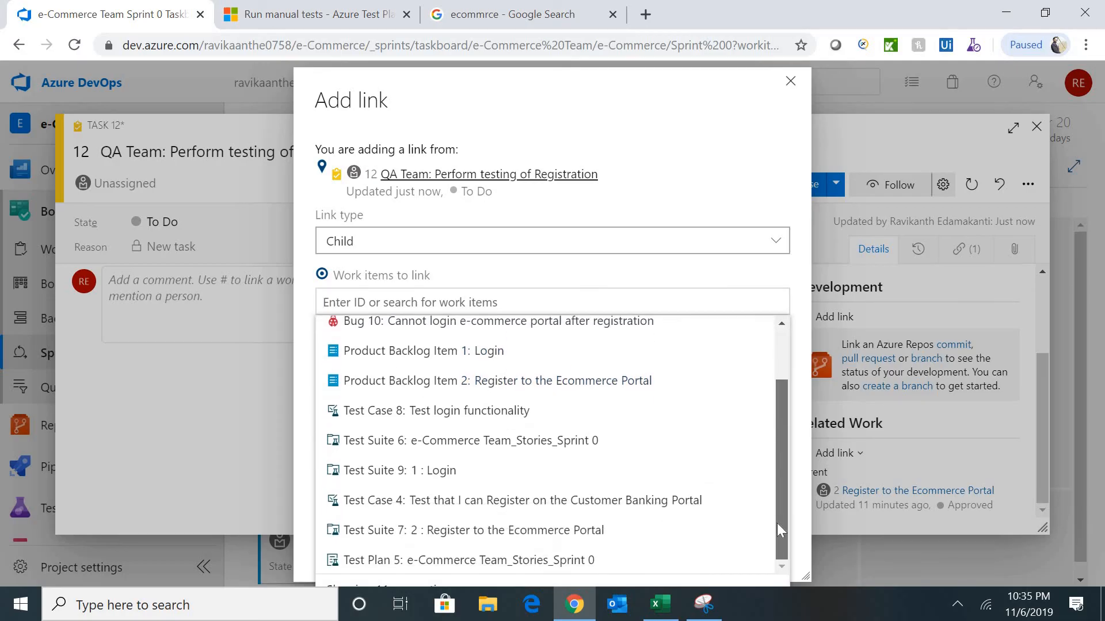
click(626, 500)
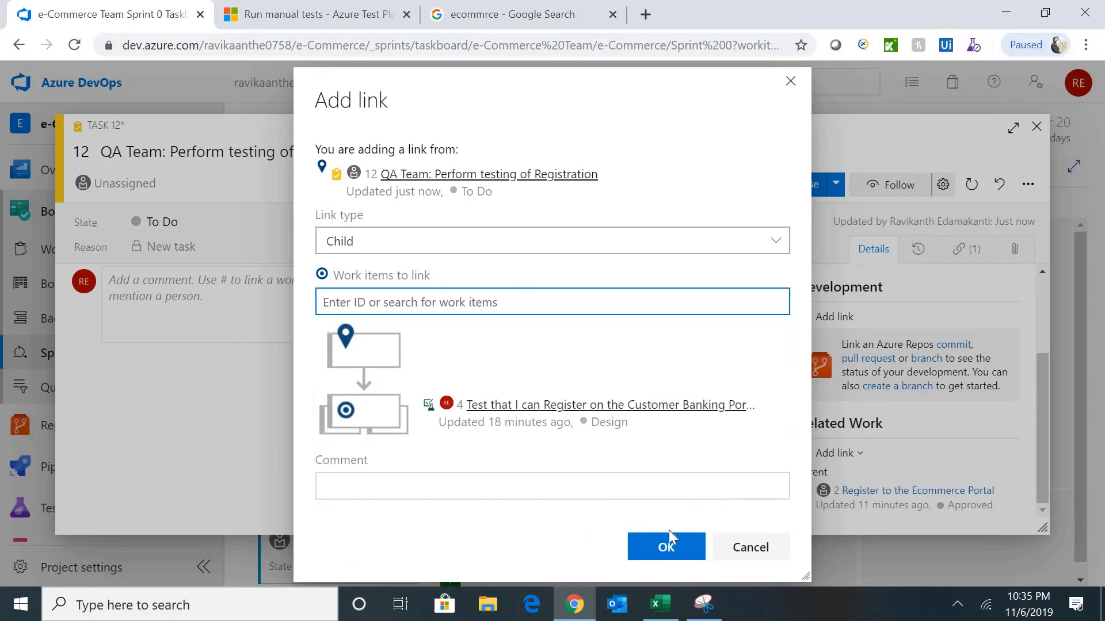
click(665, 547)
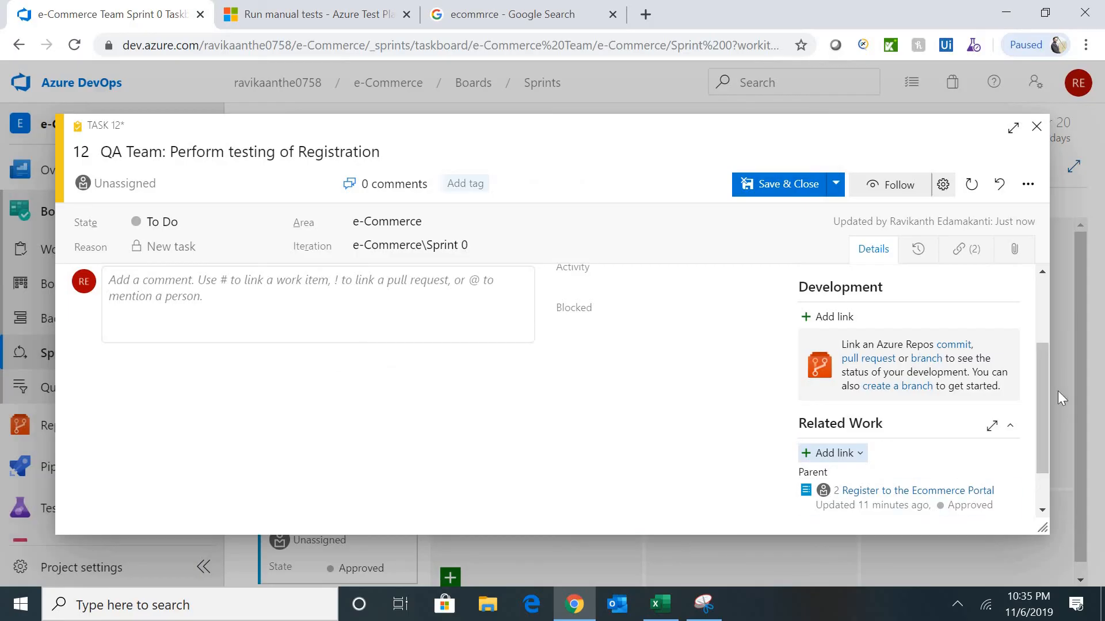
drag(1045, 378, 1044, 291)
click(801, 197)
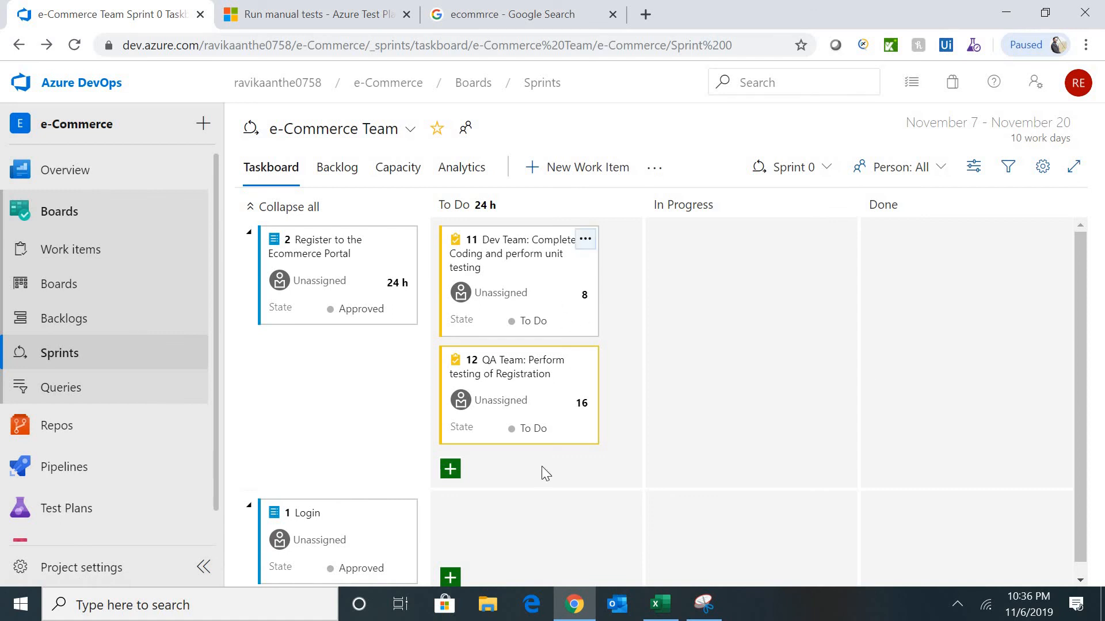
- Move task 12 to In Progress, and return task 11 to To Do after trying other columns
scroll(1084, 274, down, 1)
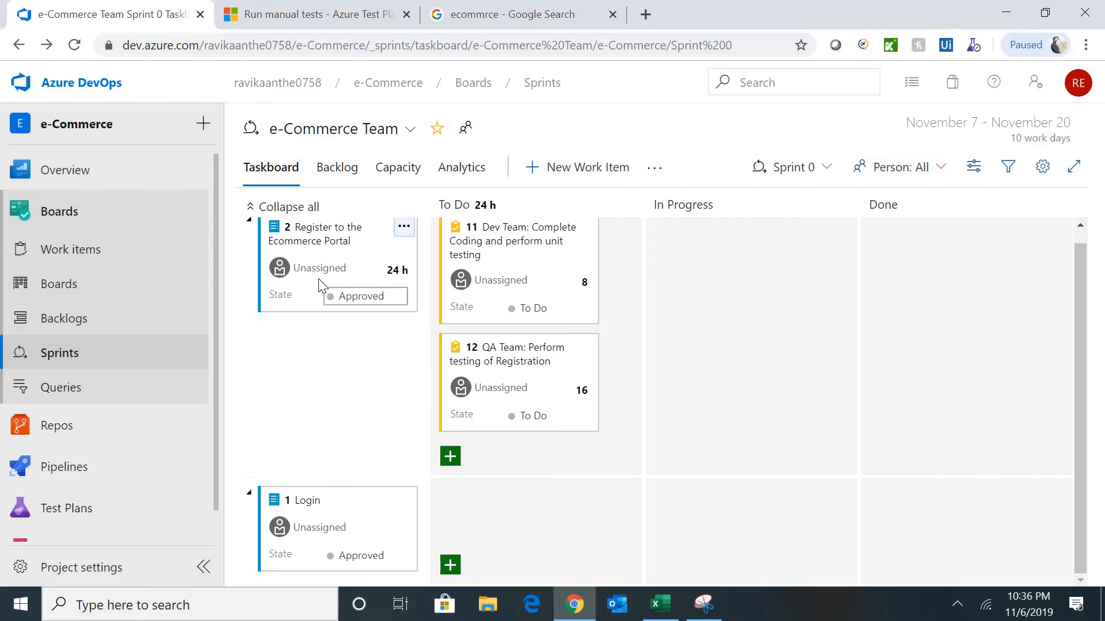
click(567, 263)
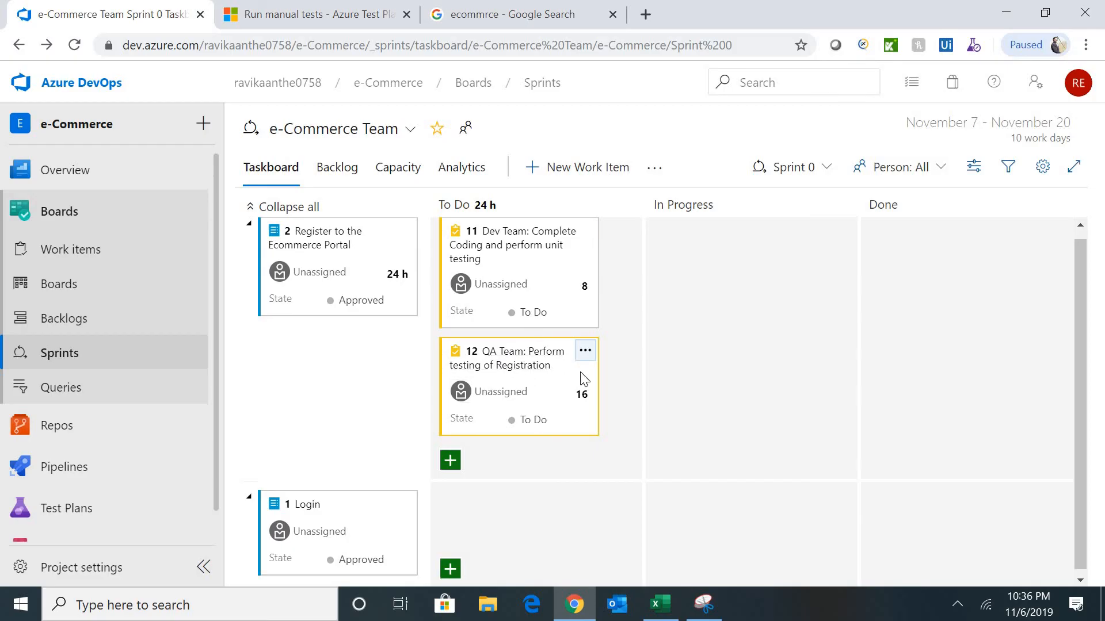
drag(582, 379, 797, 380)
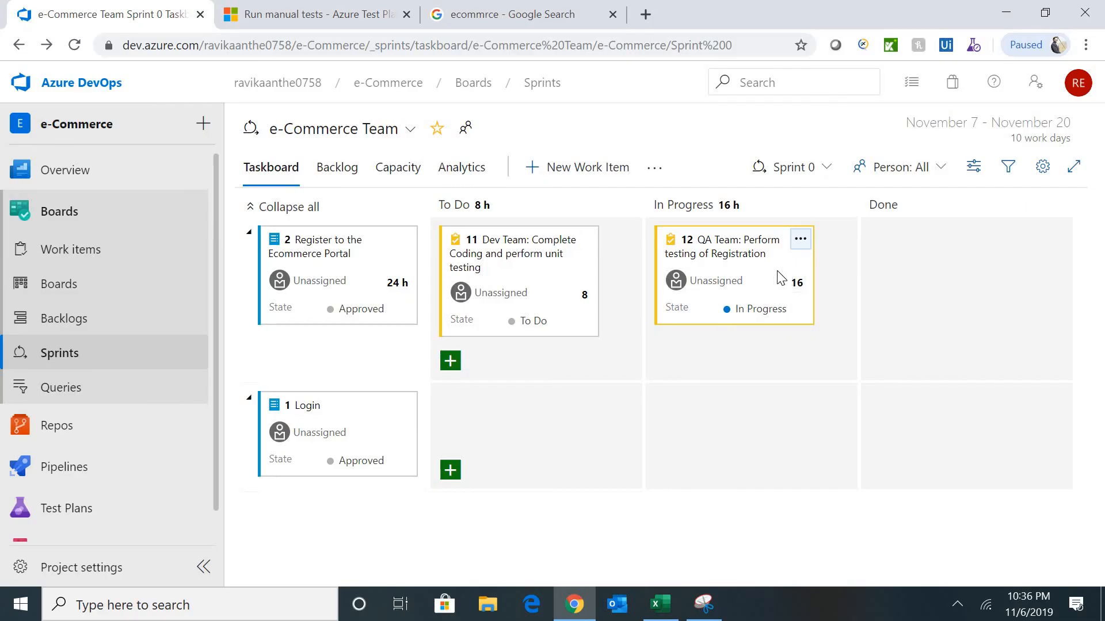
drag(780, 278, 998, 288)
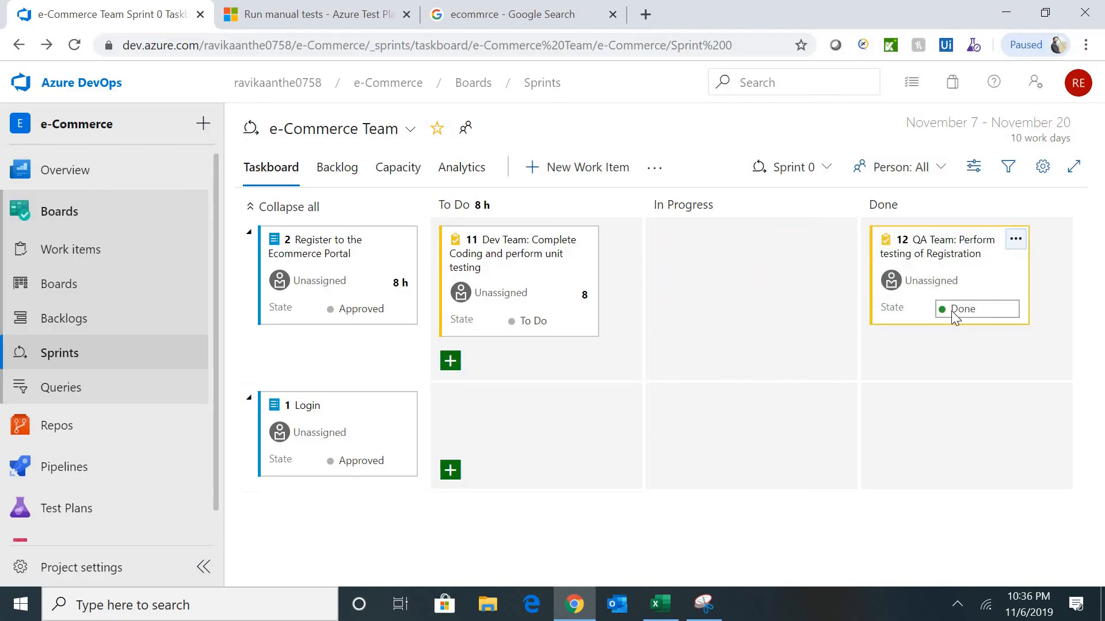
drag(1004, 299, 787, 298)
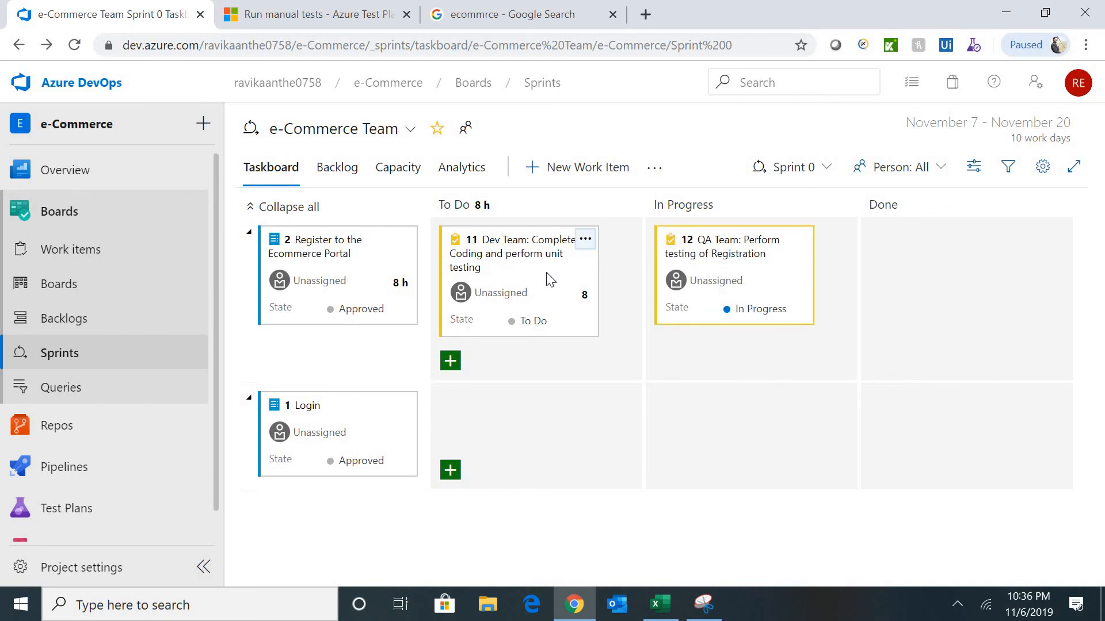
drag(550, 279, 761, 308)
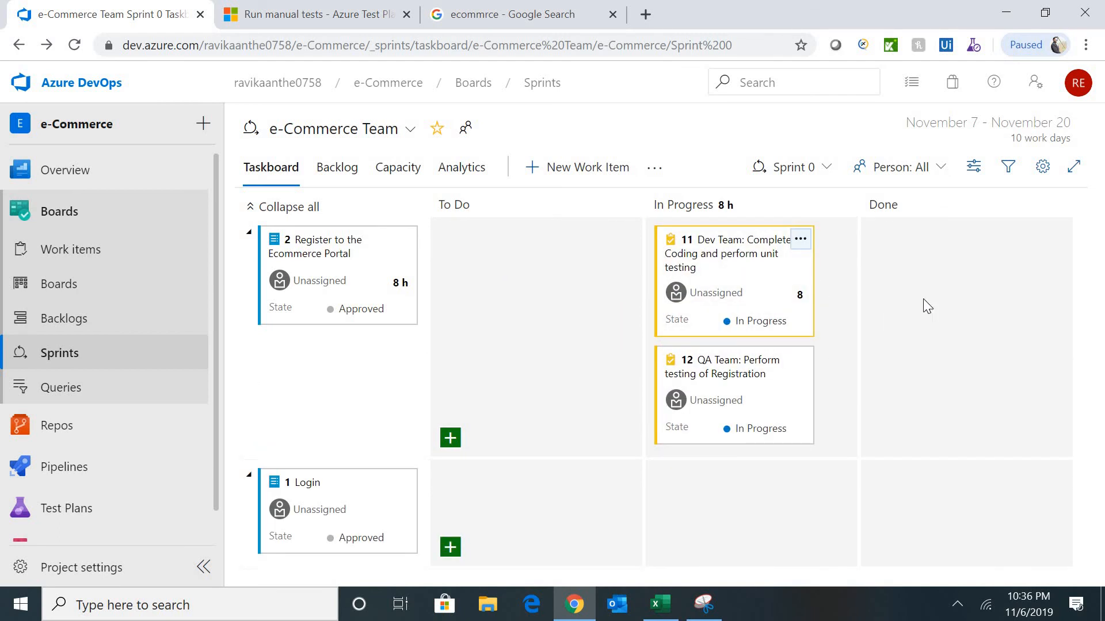
drag(772, 271, 809, 281)
drag(643, 281, 605, 284)
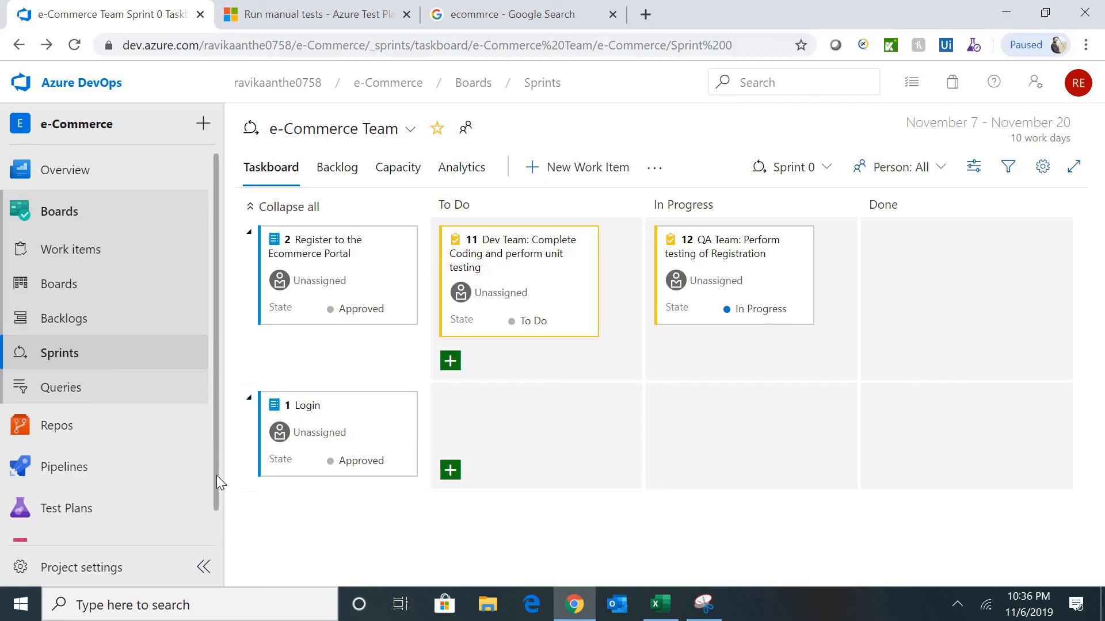
scroll(218, 495, down, 1)
- On the Kanban board, assign the Register to the Ecommerce Portal item to the account owner
mouse_move(87, 489)
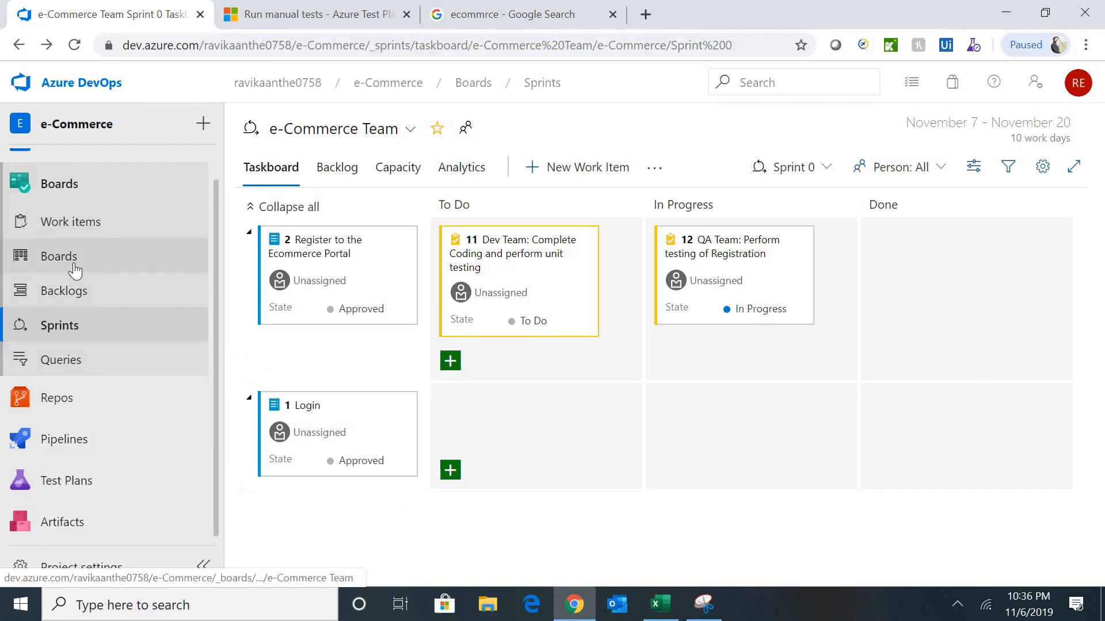
click(59, 256)
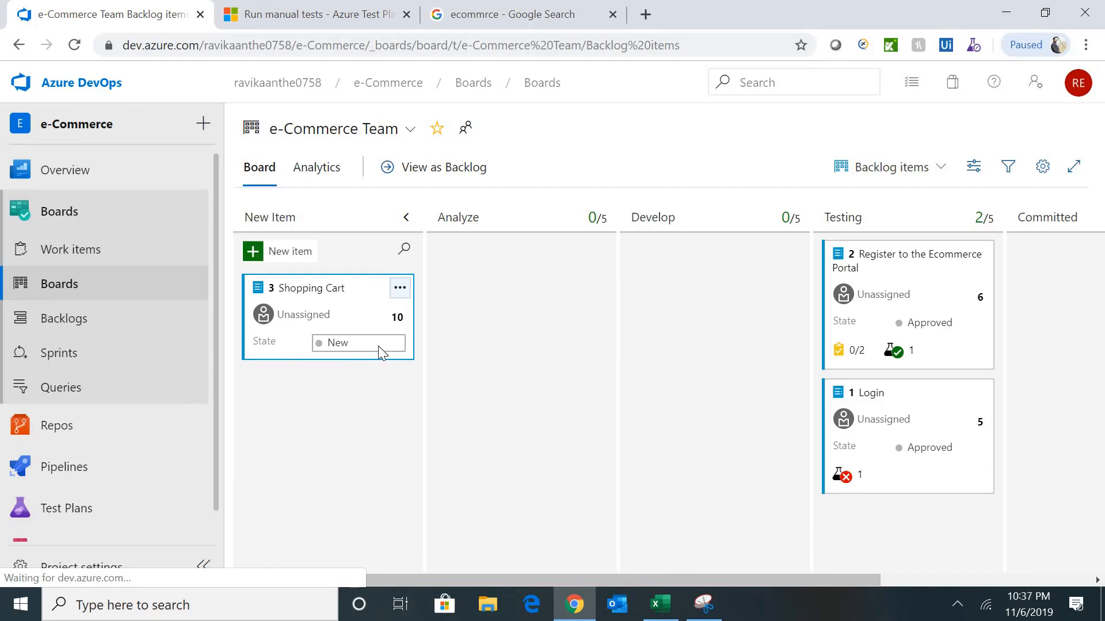
click(303, 316)
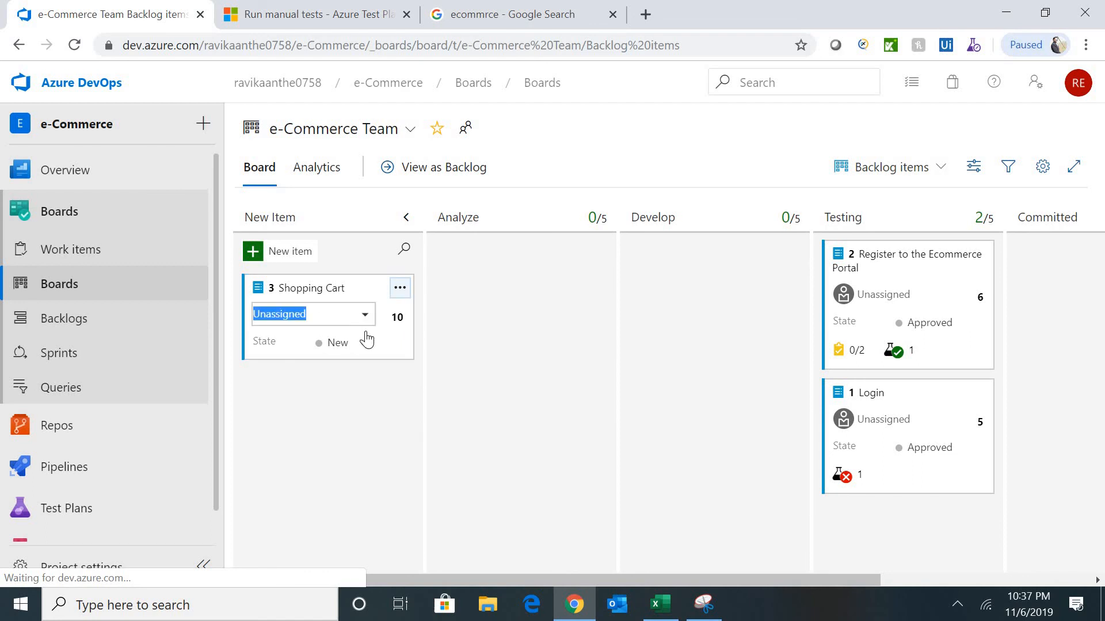
click(605, 431)
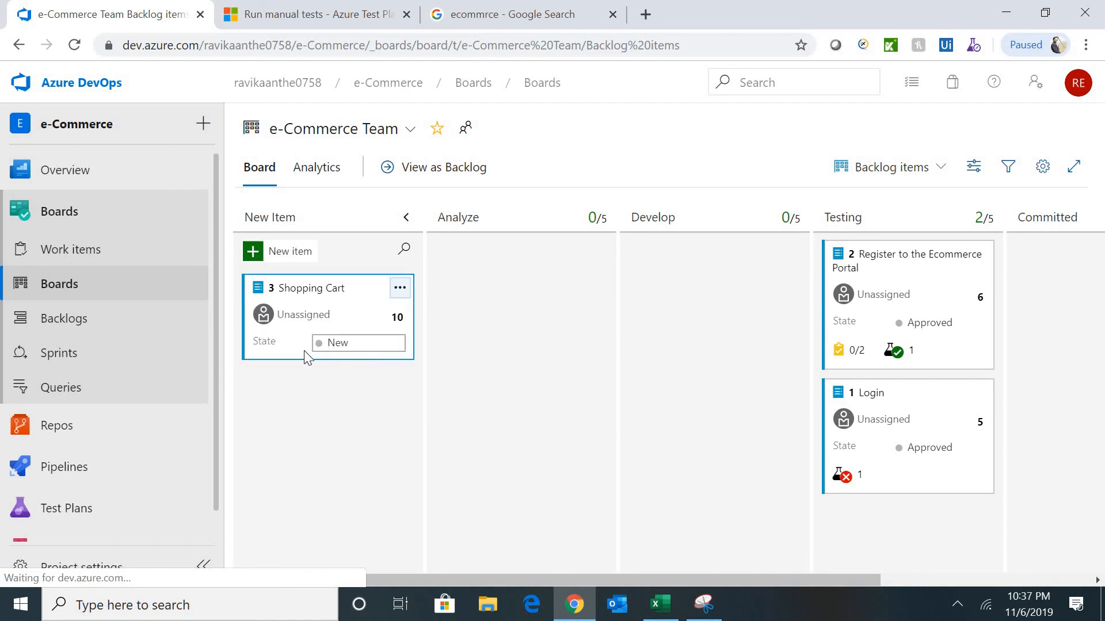
click(936, 353)
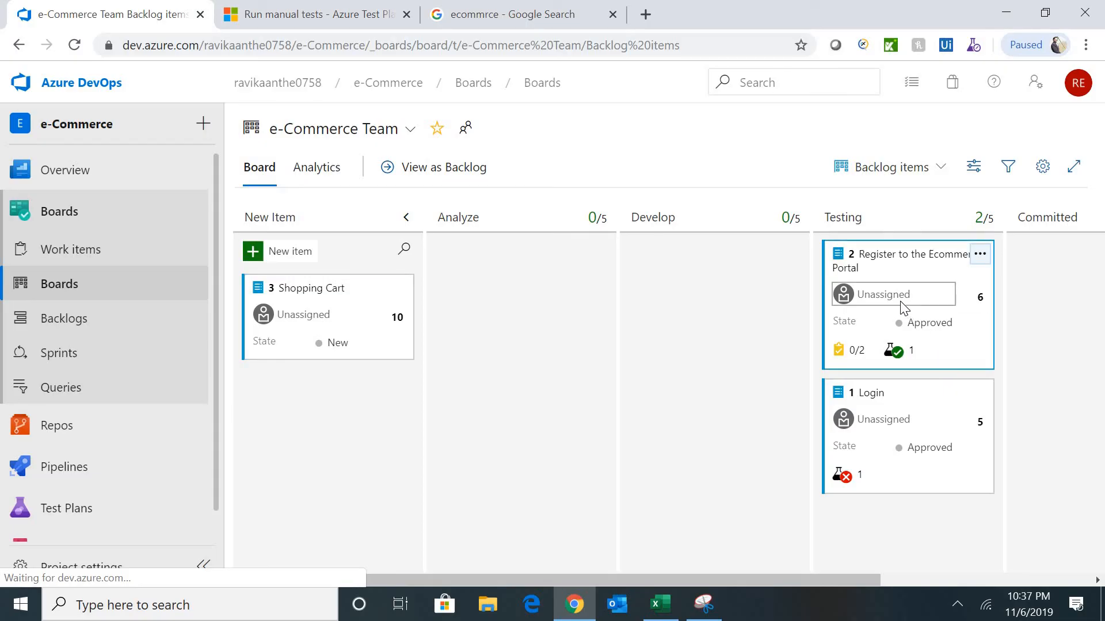
click(903, 302)
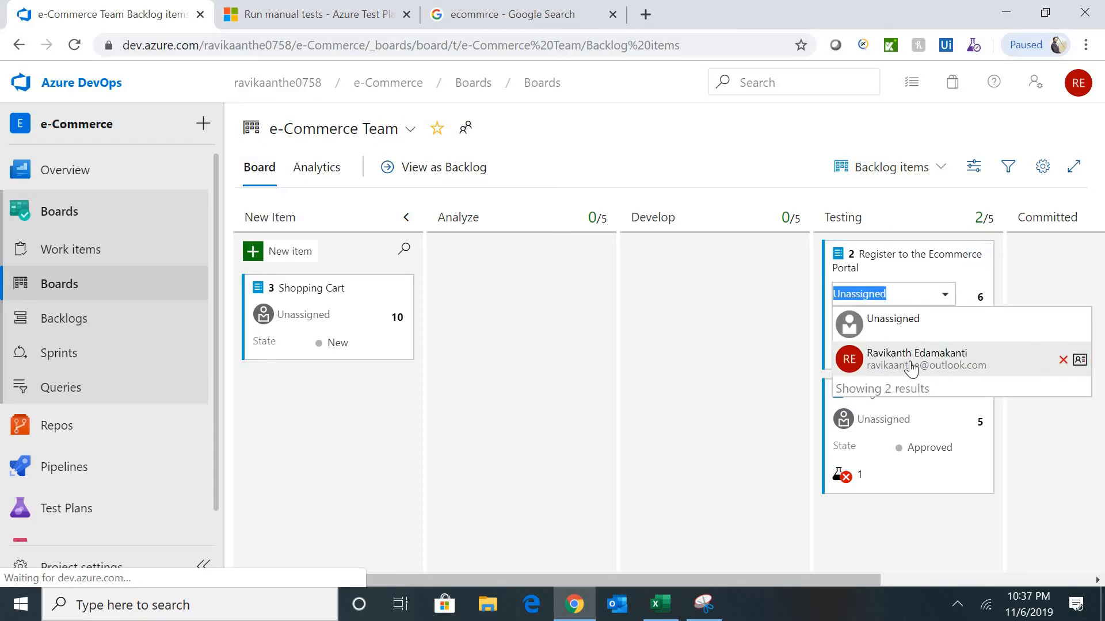
click(911, 369)
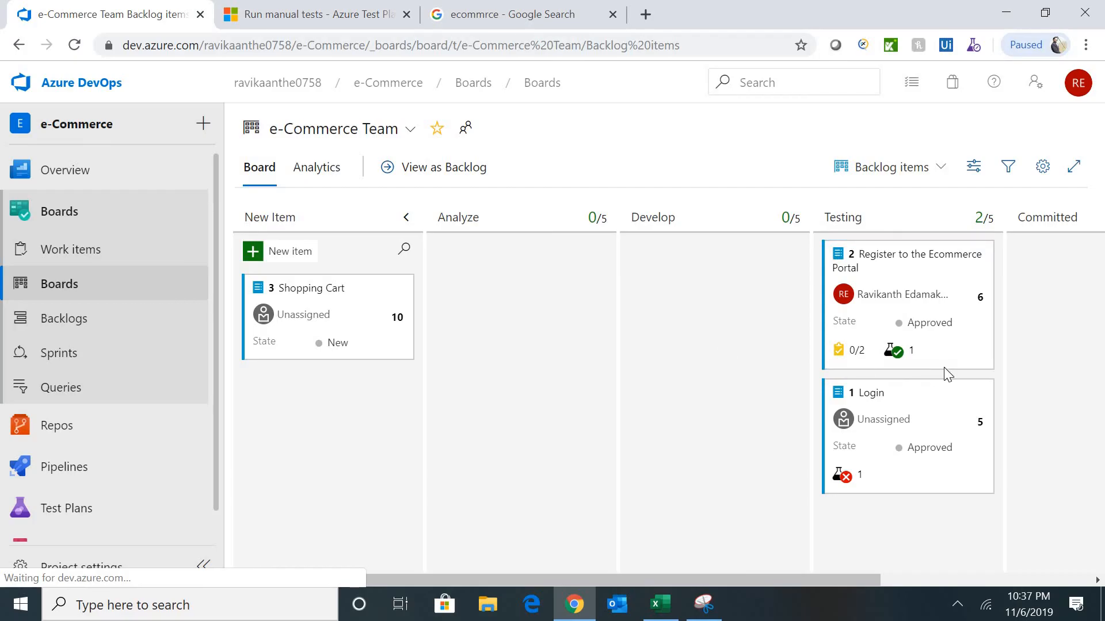
click(898, 353)
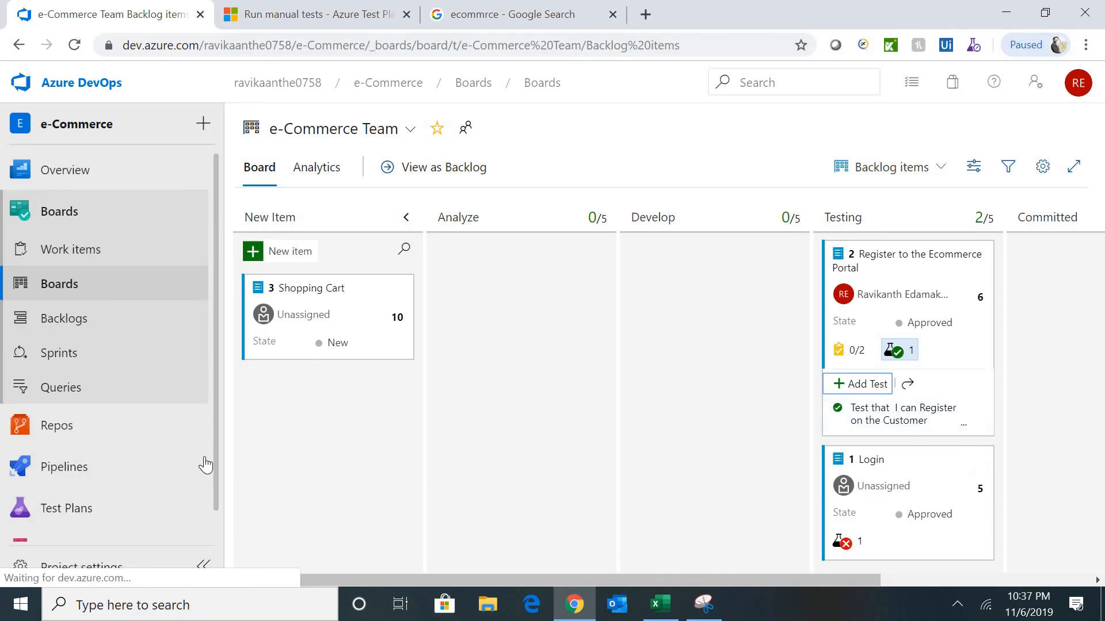
- Go to the Test Plans area
mouse_move(216, 457)
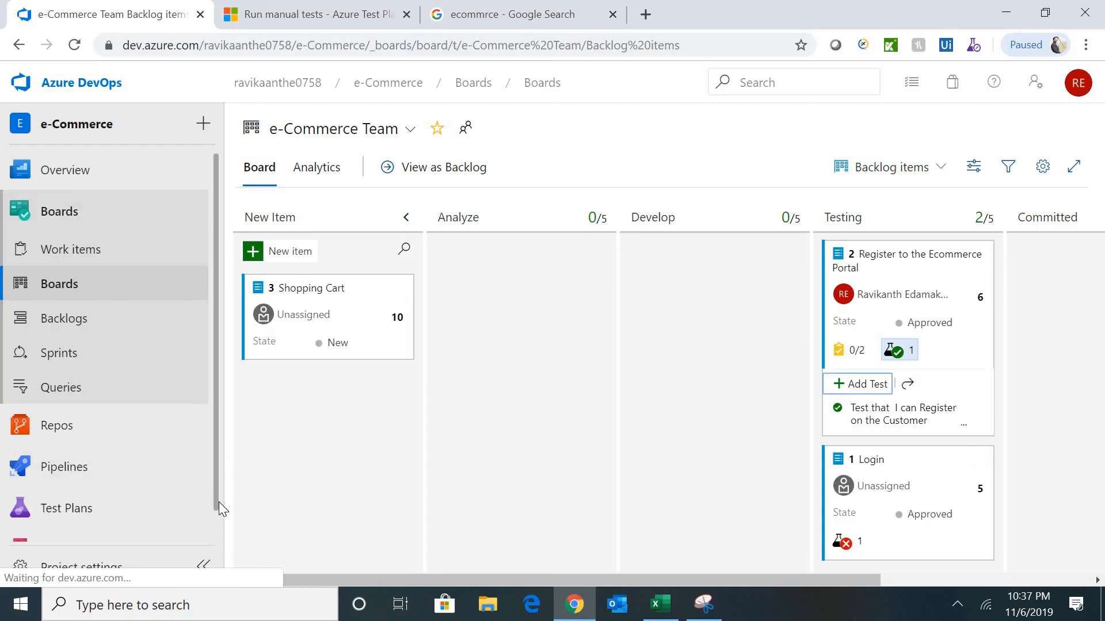
scroll(218, 503, down, 1)
click(67, 481)
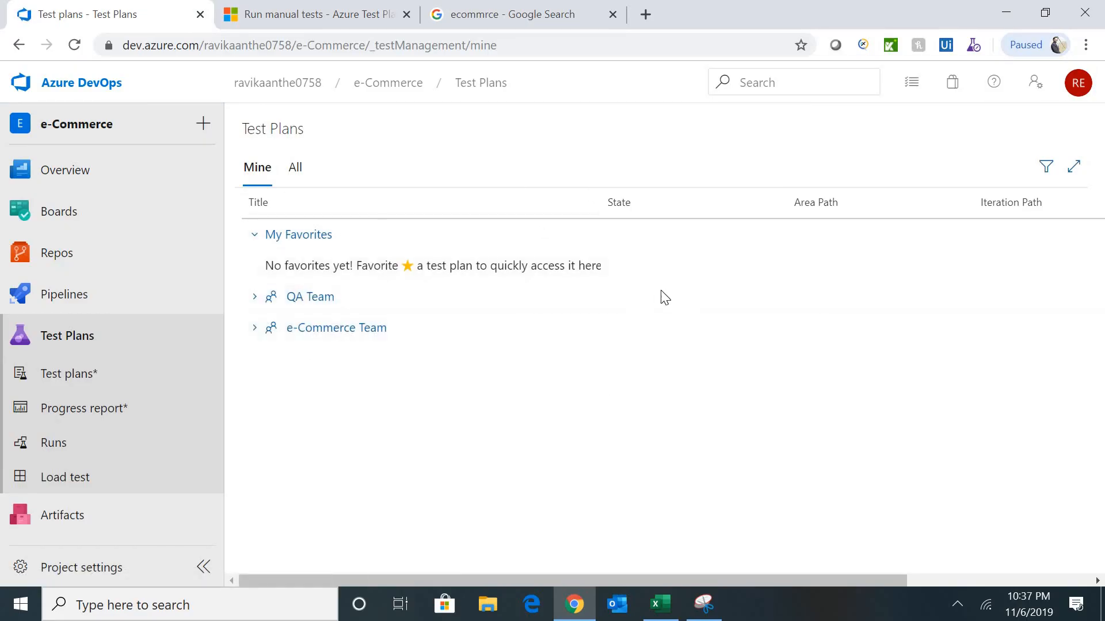
- Expand e-Commerce Team and open the e-Commerce Team_Stories_Sprint 0 test plan
click(361, 333)
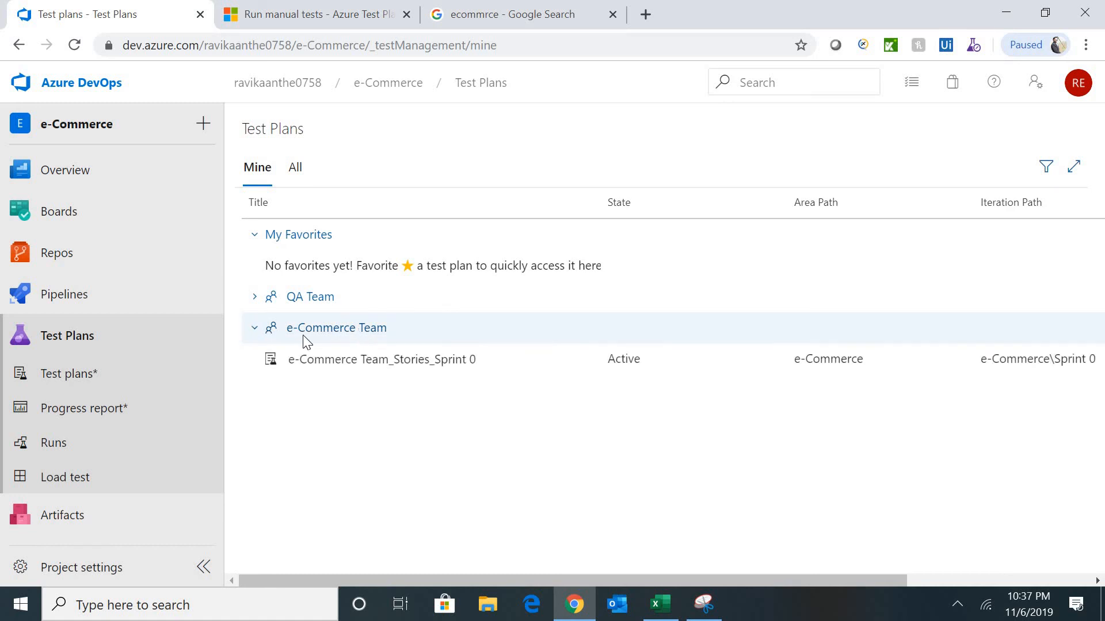
click(420, 365)
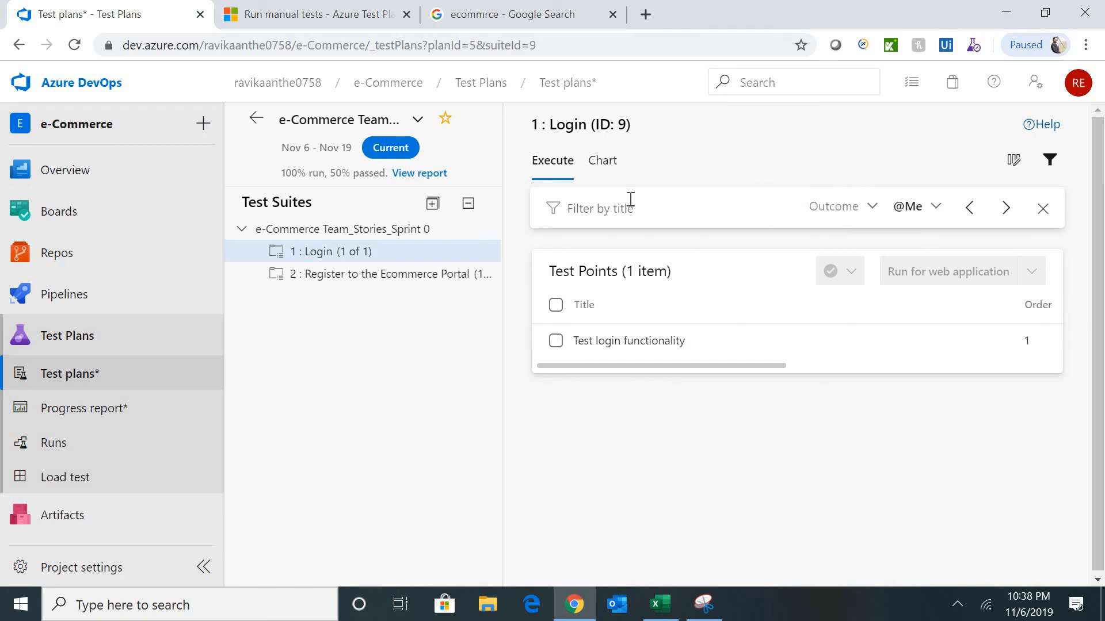
- Add a pie chart grouped by Outcome to the Login suite's charts
click(604, 163)
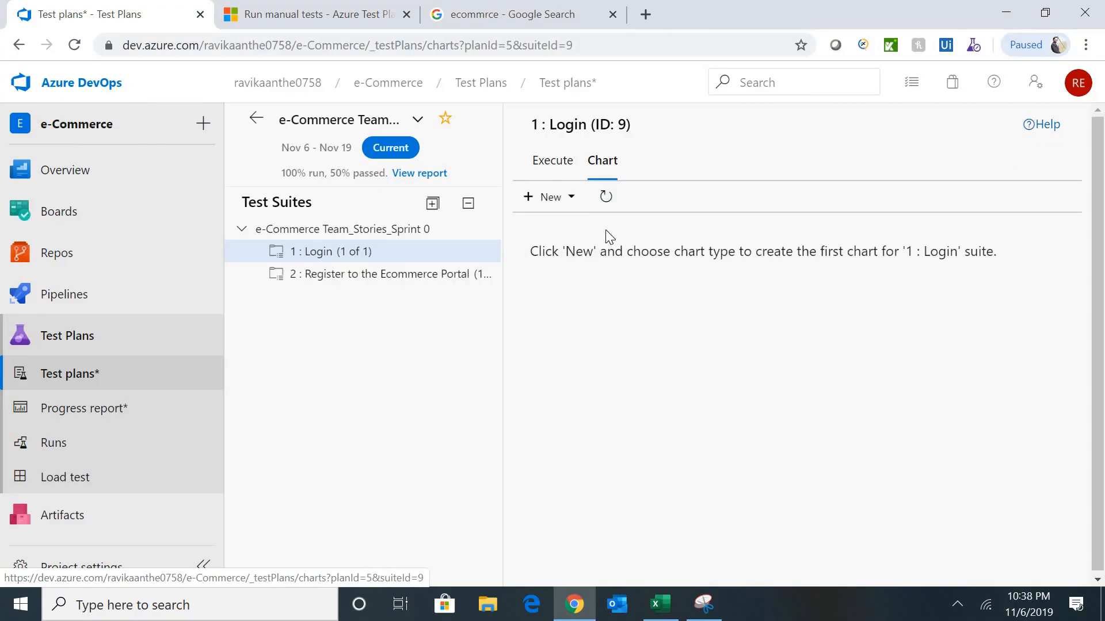
click(572, 198)
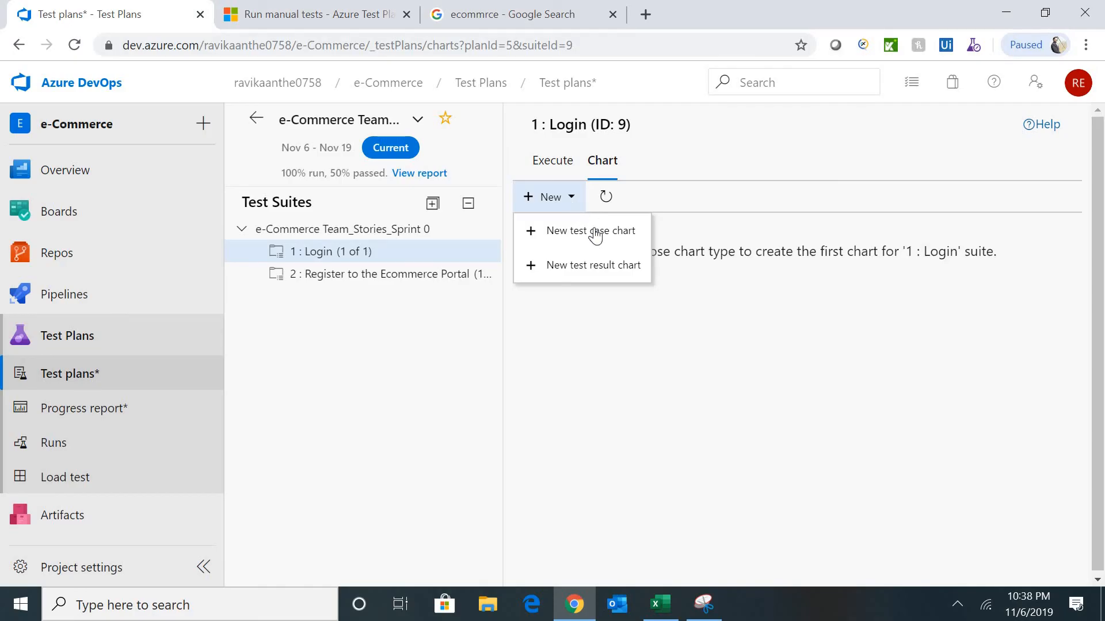
click(616, 272)
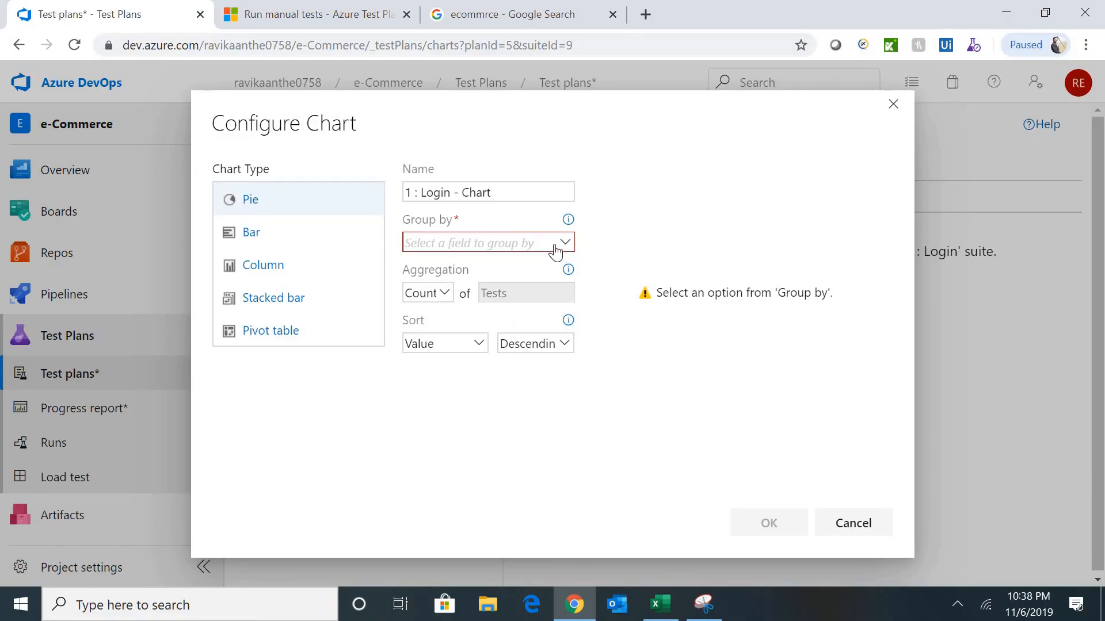
click(566, 244)
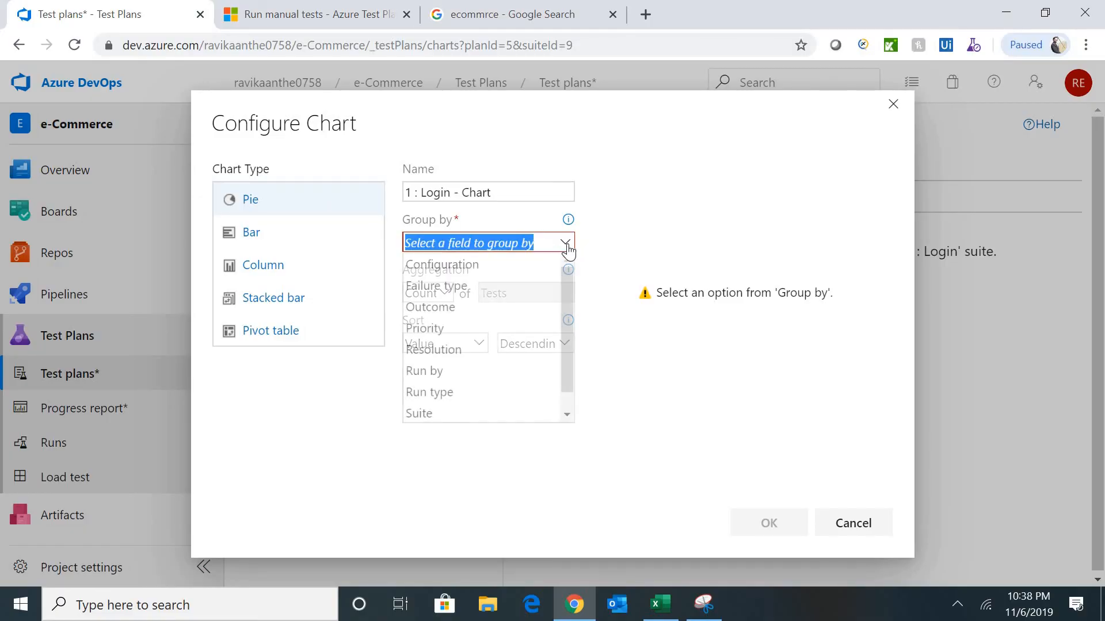
click(453, 309)
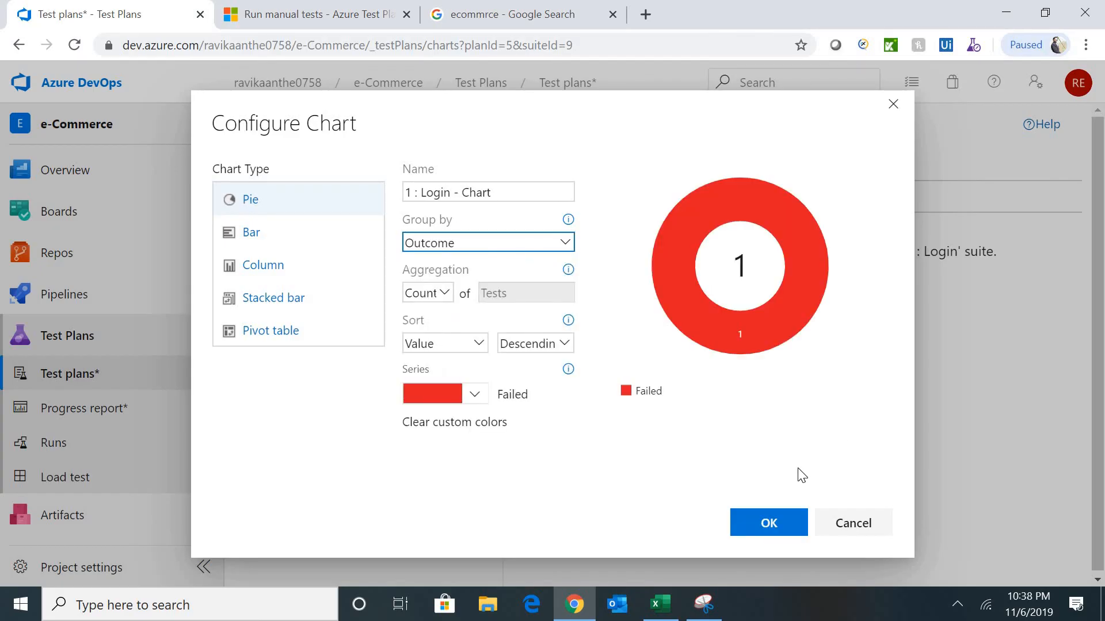
click(778, 529)
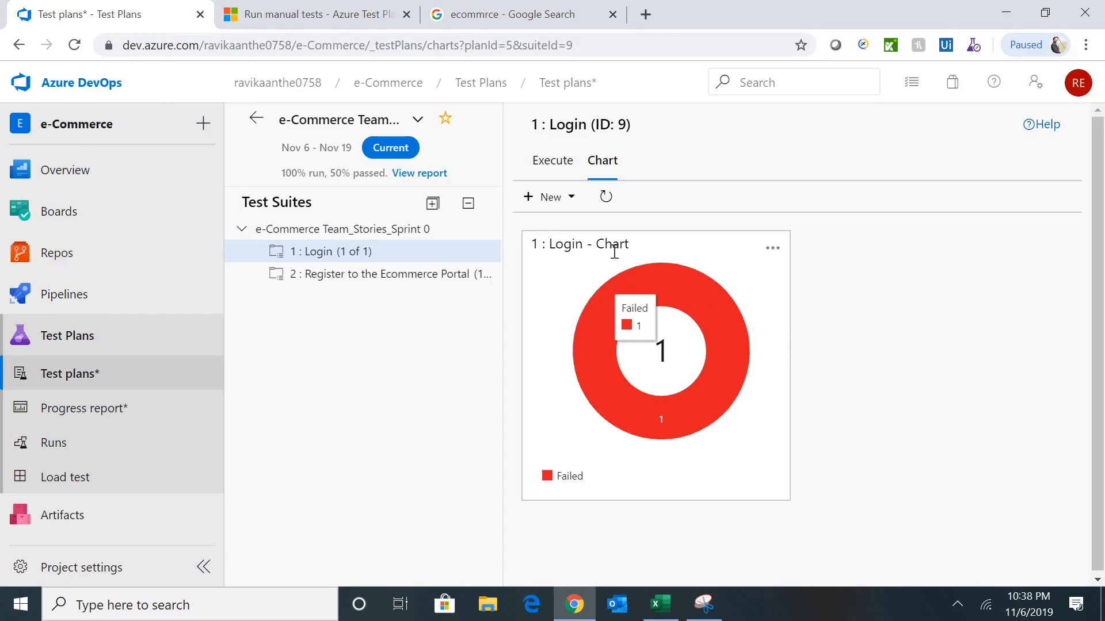
- Add a second Login chart, a bar chart grouped by Outcome
click(571, 198)
click(589, 209)
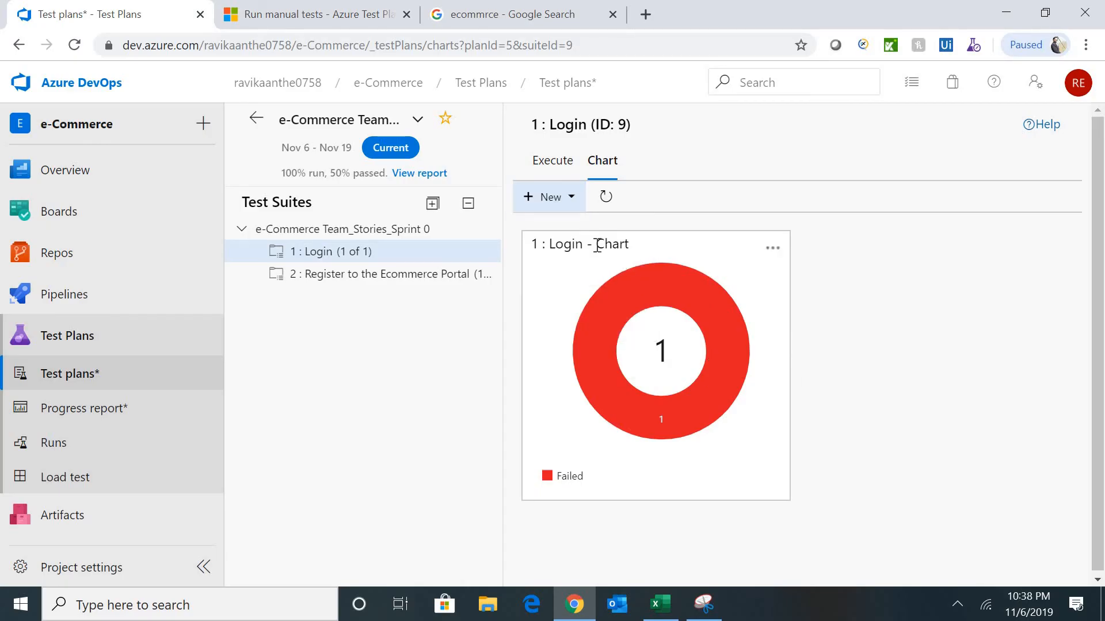
click(567, 198)
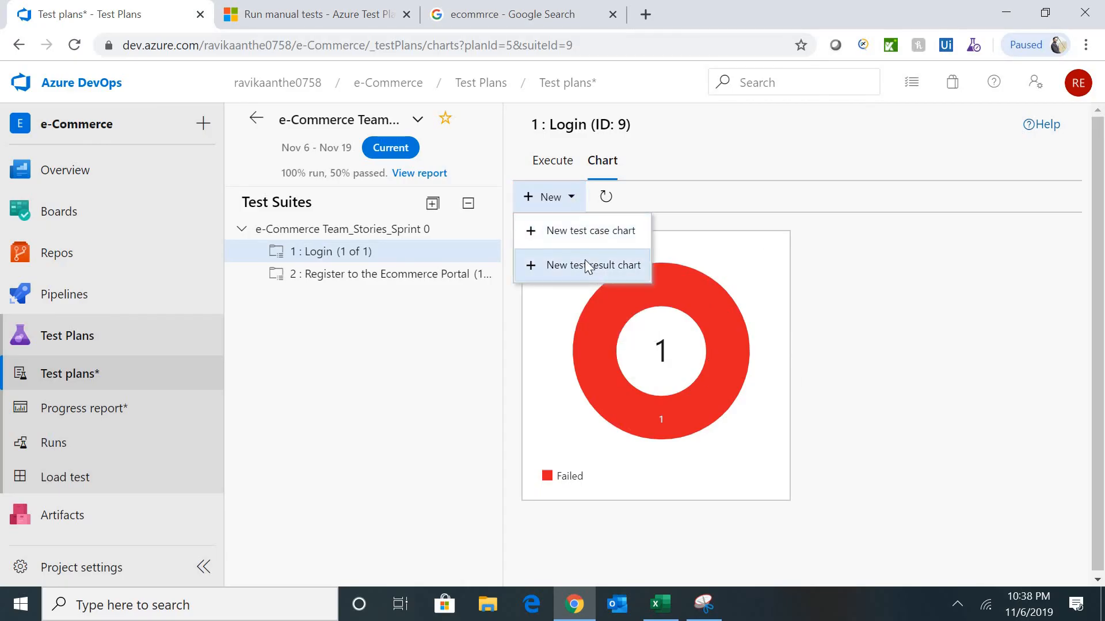
click(586, 265)
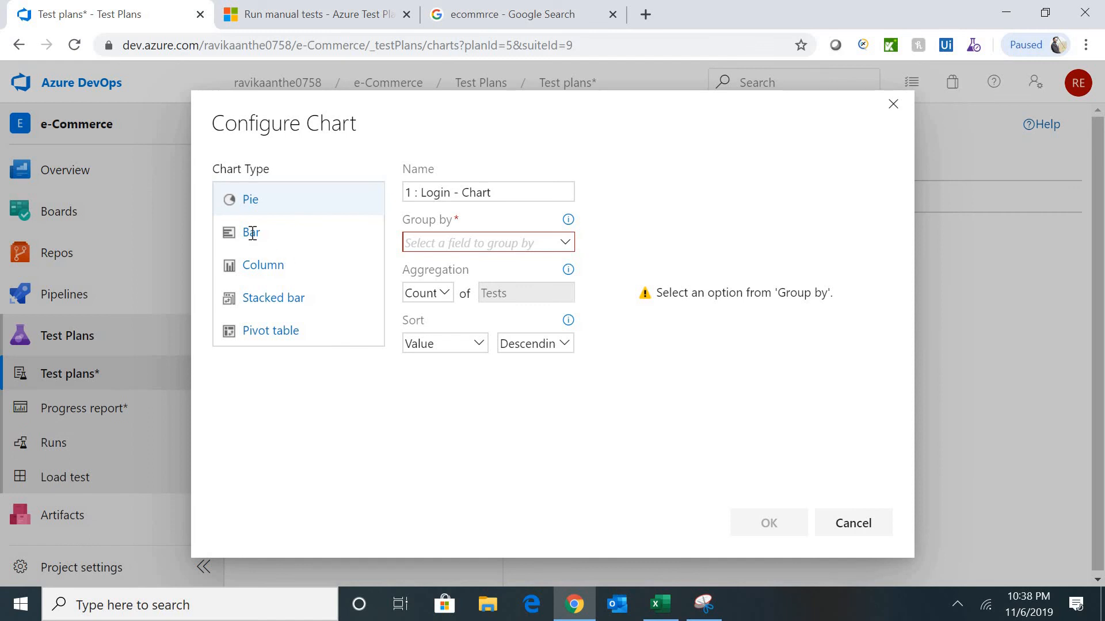
click(252, 233)
click(570, 249)
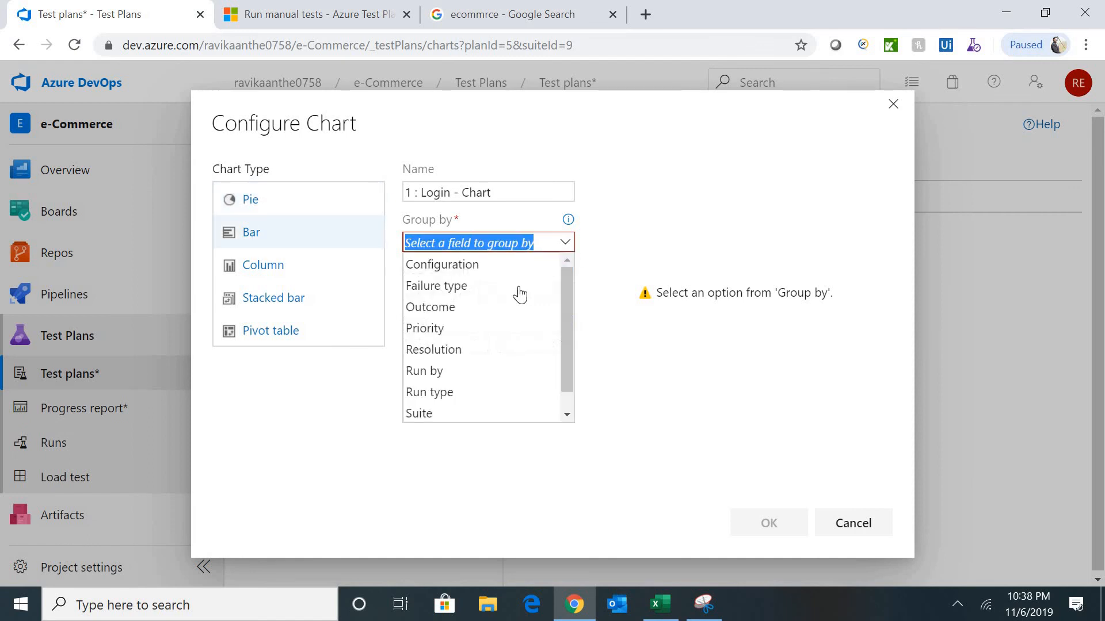
click(465, 306)
click(770, 523)
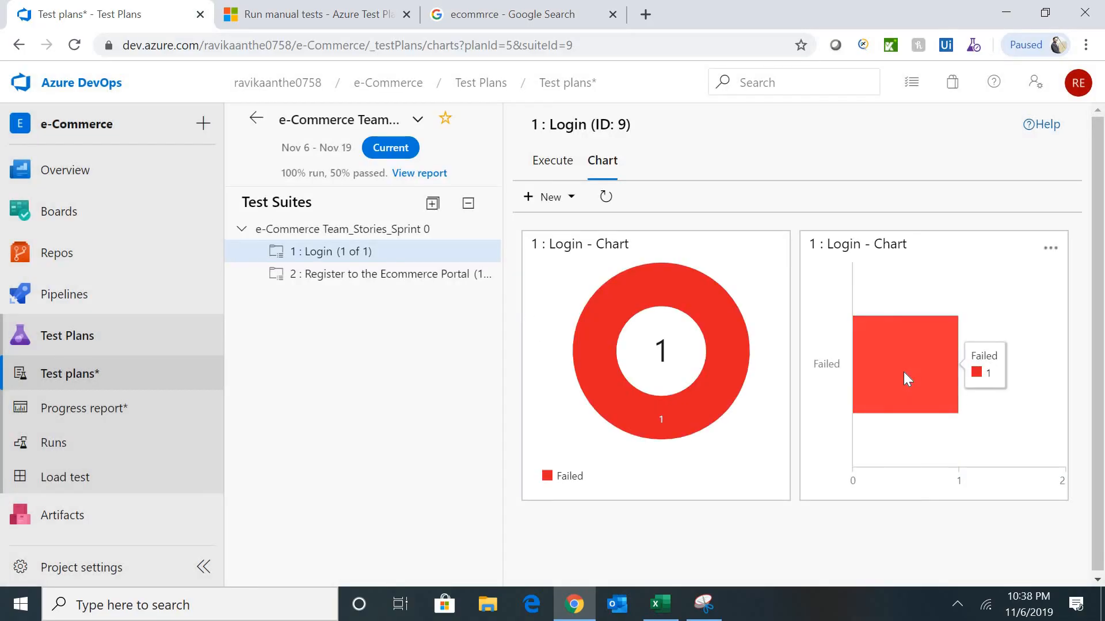
click(391, 277)
- Add an Outcome-grouped pie chart to the Register to the Ecommerce Portal suite, then select the Sprint 0 root suite
click(582, 208)
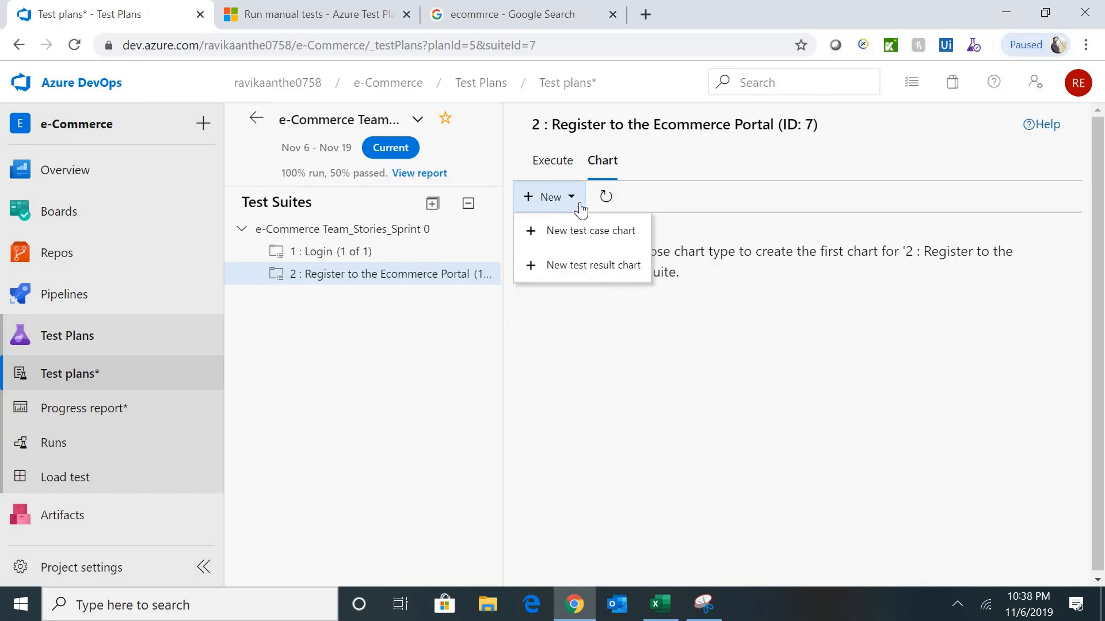
click(624, 264)
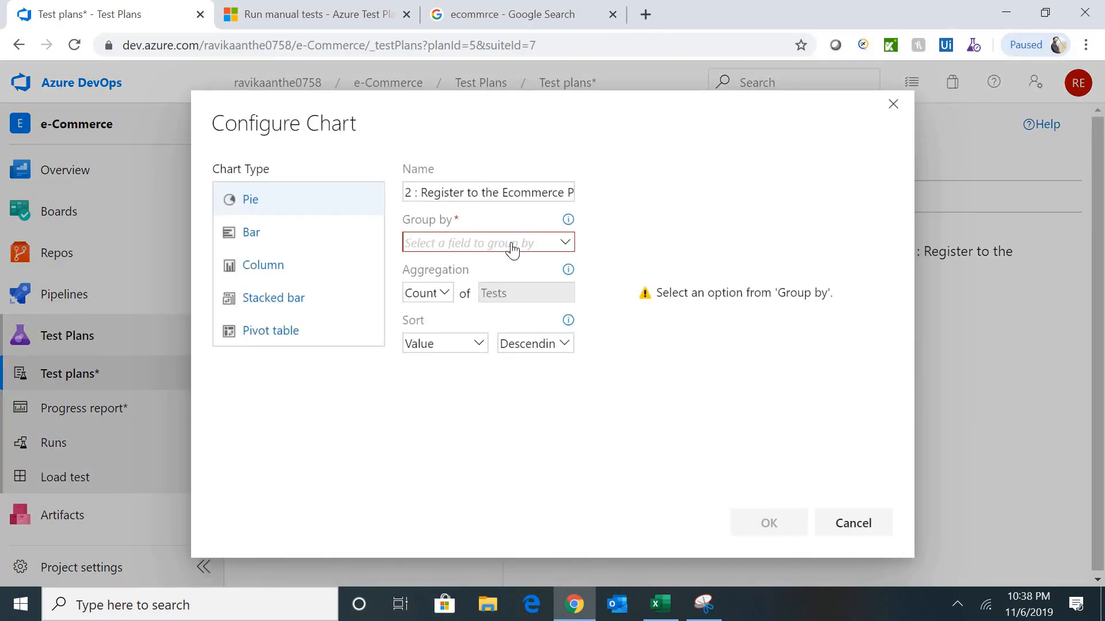
click(505, 243)
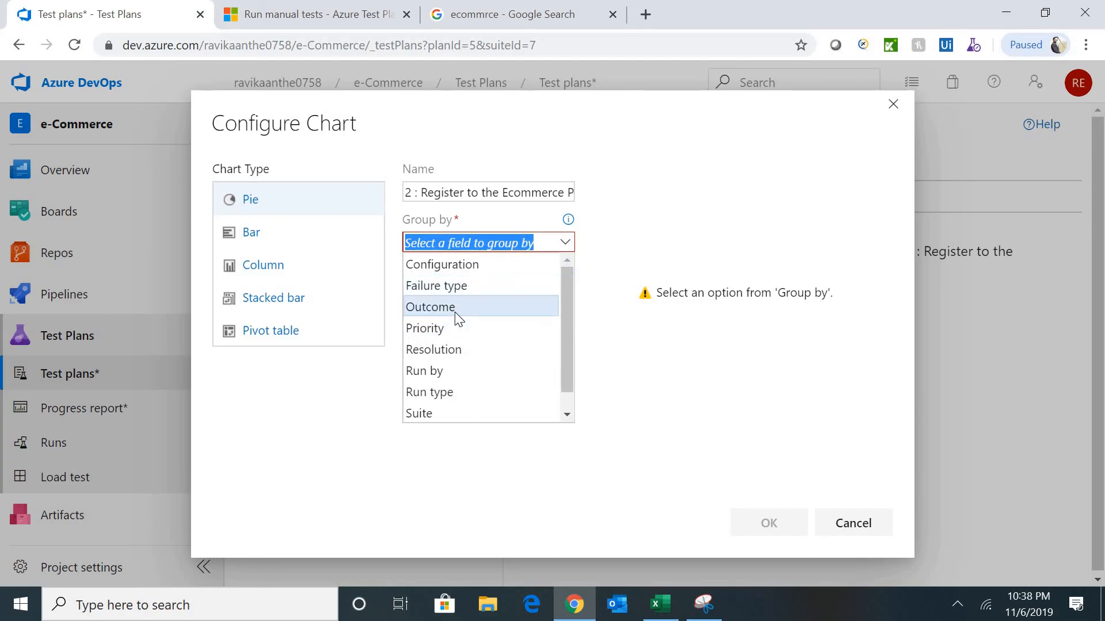
click(455, 311)
click(784, 526)
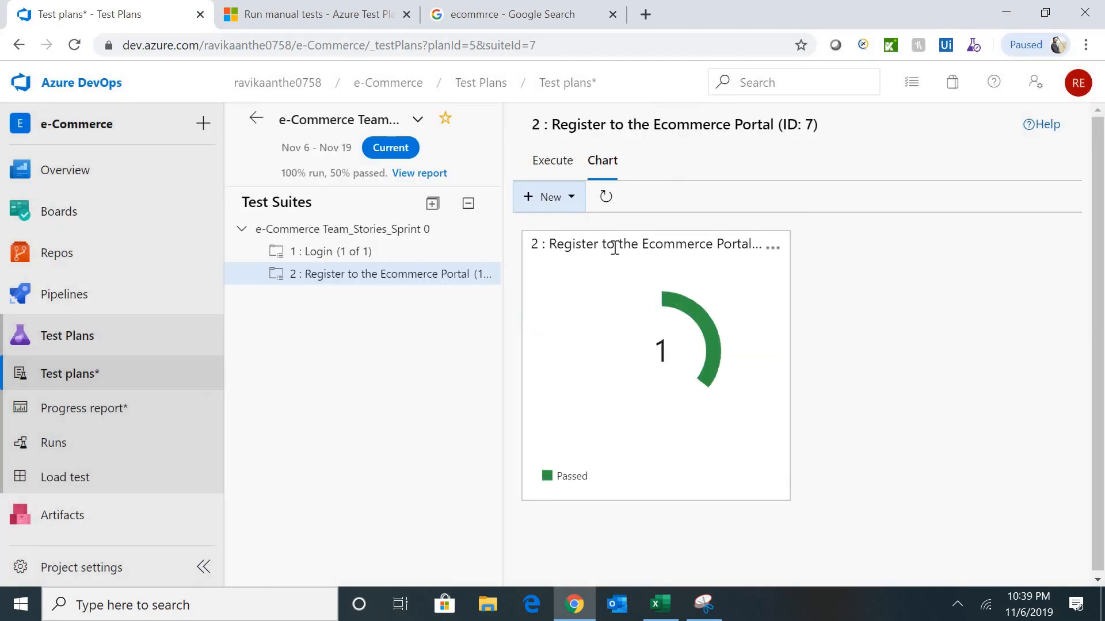
click(573, 205)
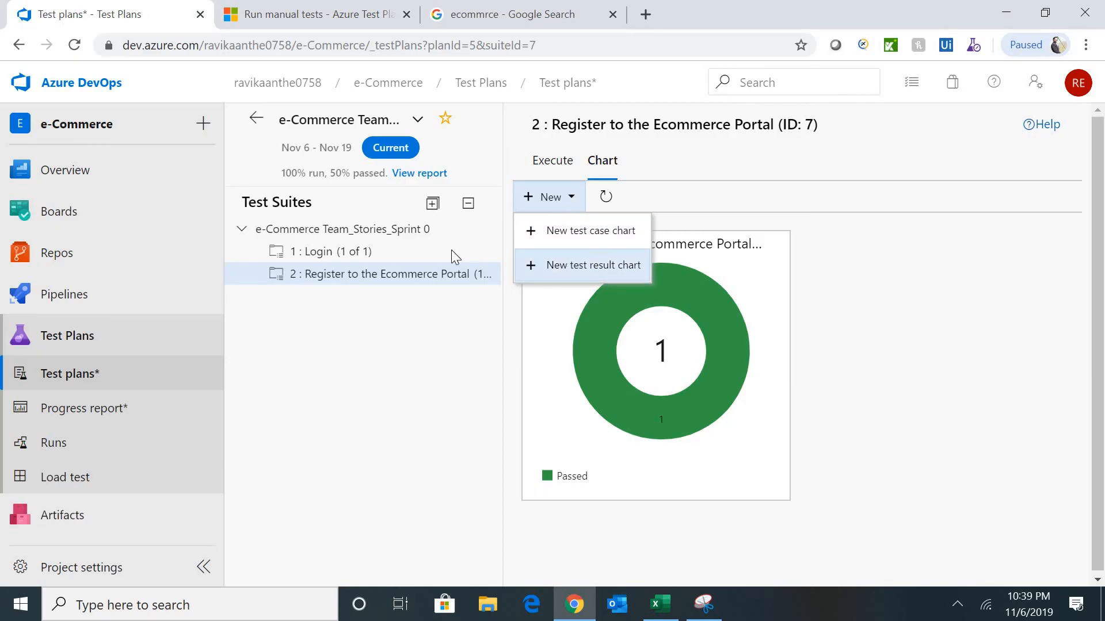
click(366, 231)
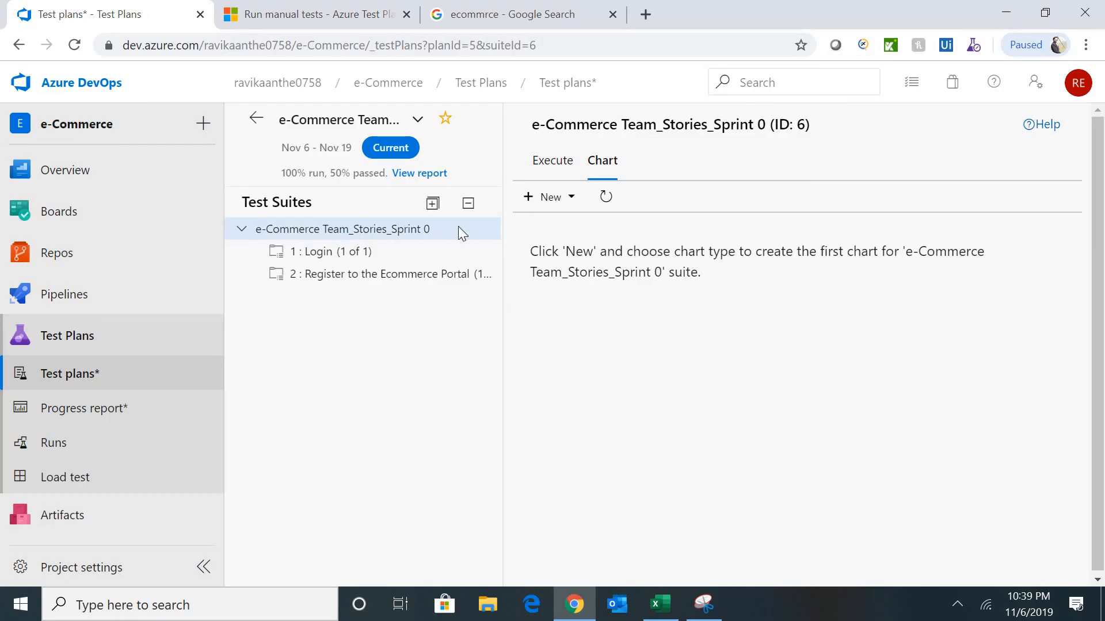
- Add a test result pie chart grouped by Outcome to the Sprint 0 suite
click(574, 206)
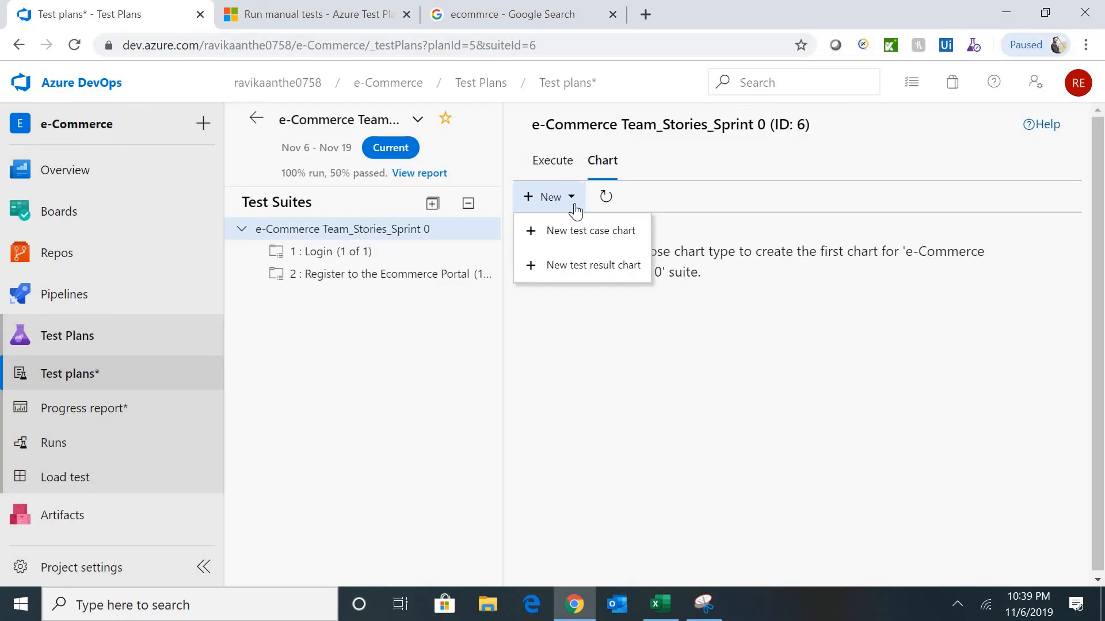
click(606, 265)
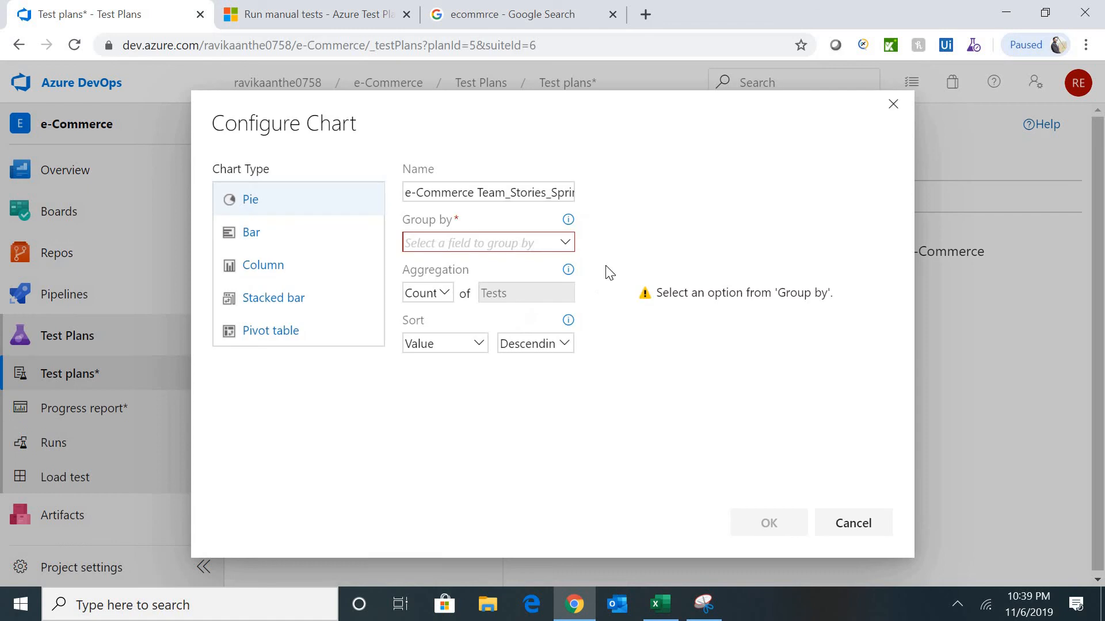
click(519, 247)
click(460, 306)
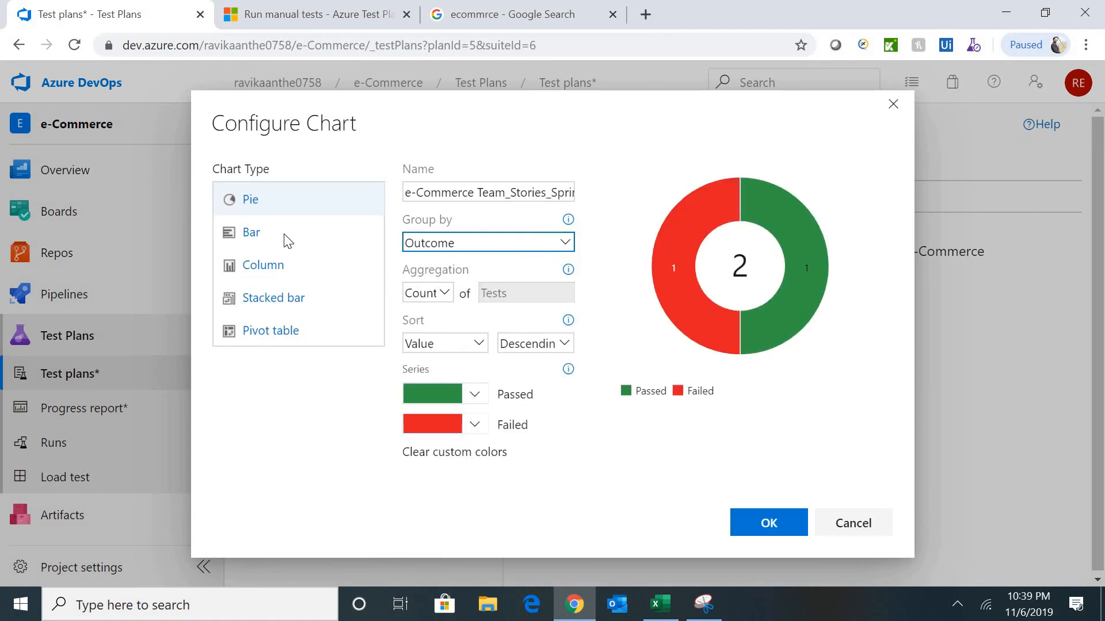
click(770, 523)
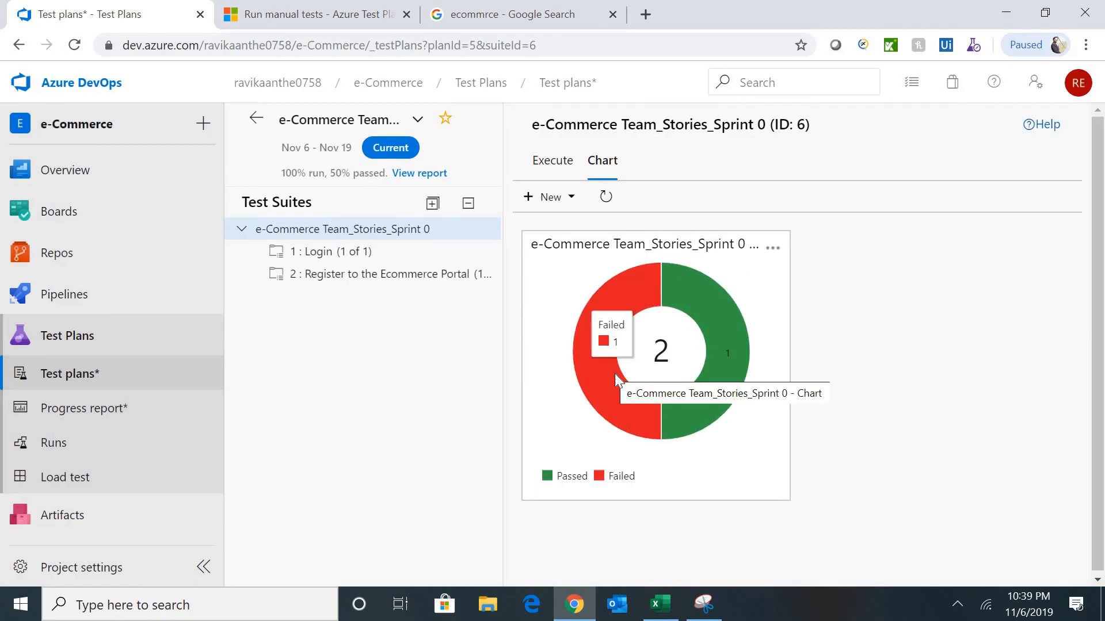
- Add a second test result chart as a Column chart grouped by Outcome
mouse_move(727, 346)
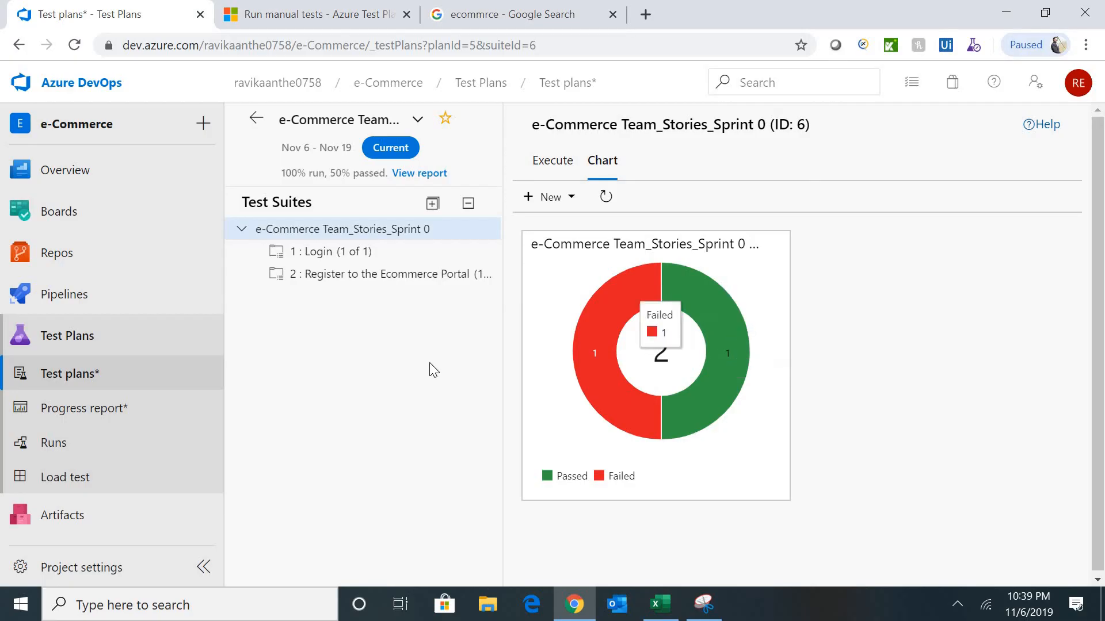
click(570, 198)
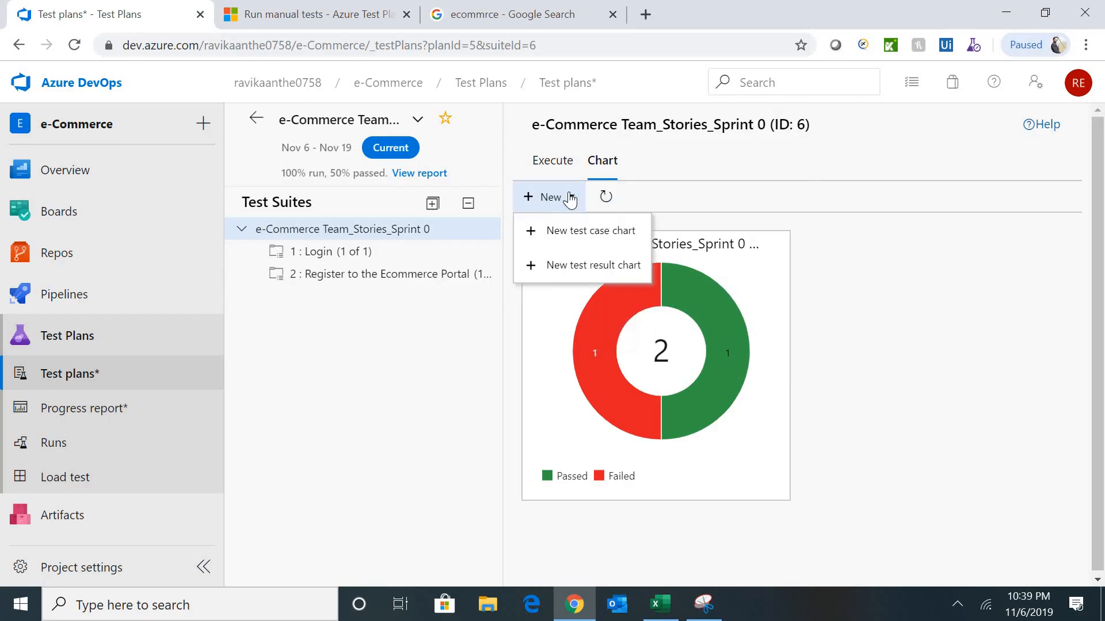
click(591, 262)
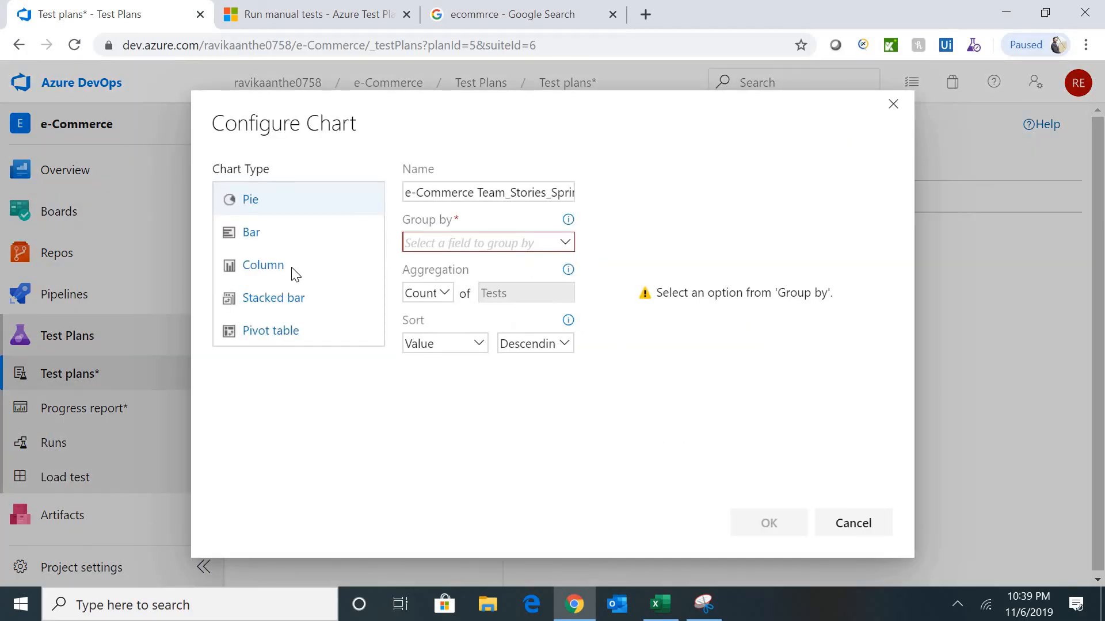
click(272, 268)
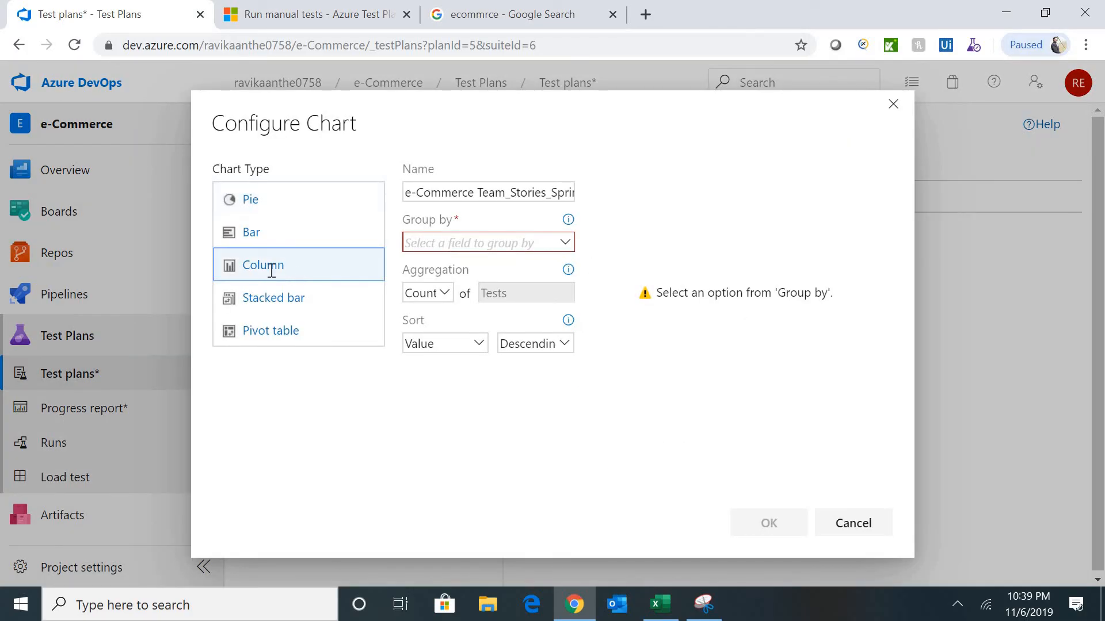
click(515, 246)
click(461, 308)
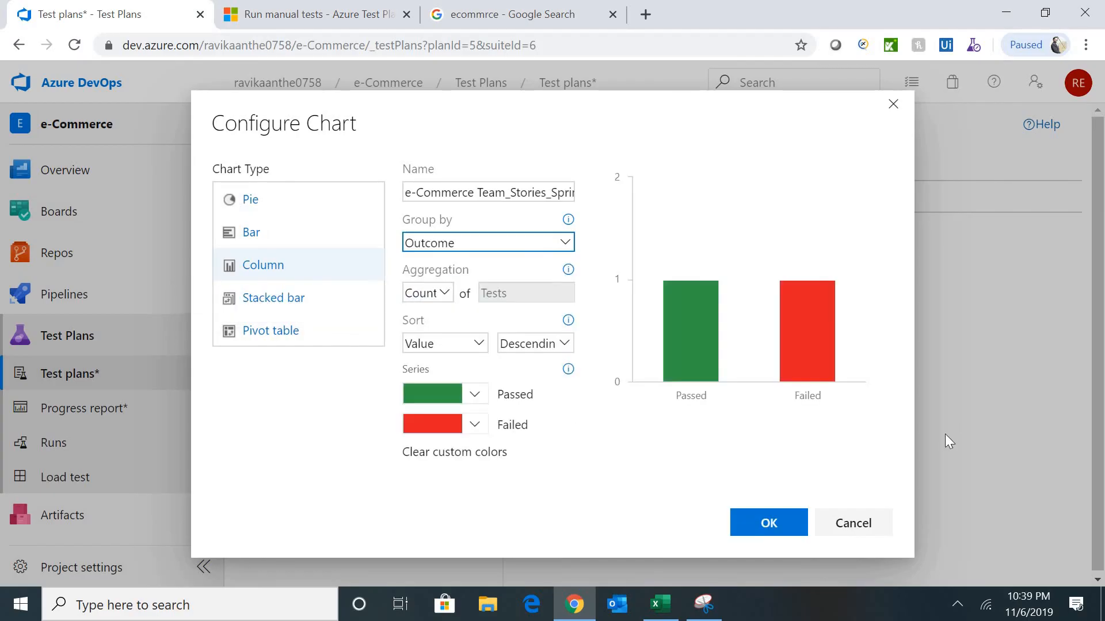
click(773, 525)
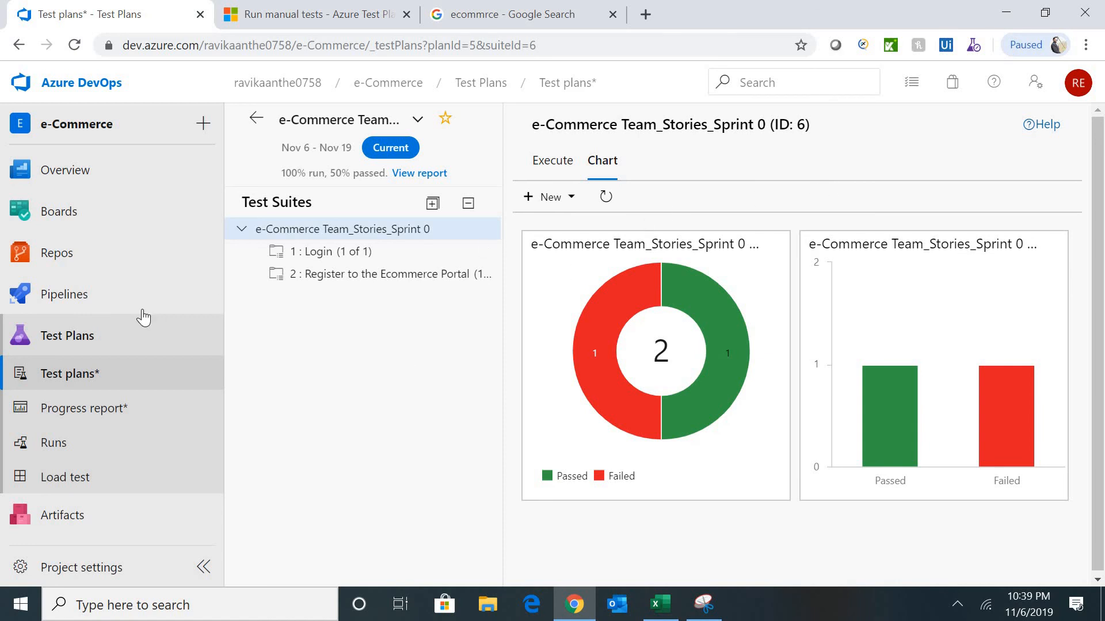
mouse_move(77, 230)
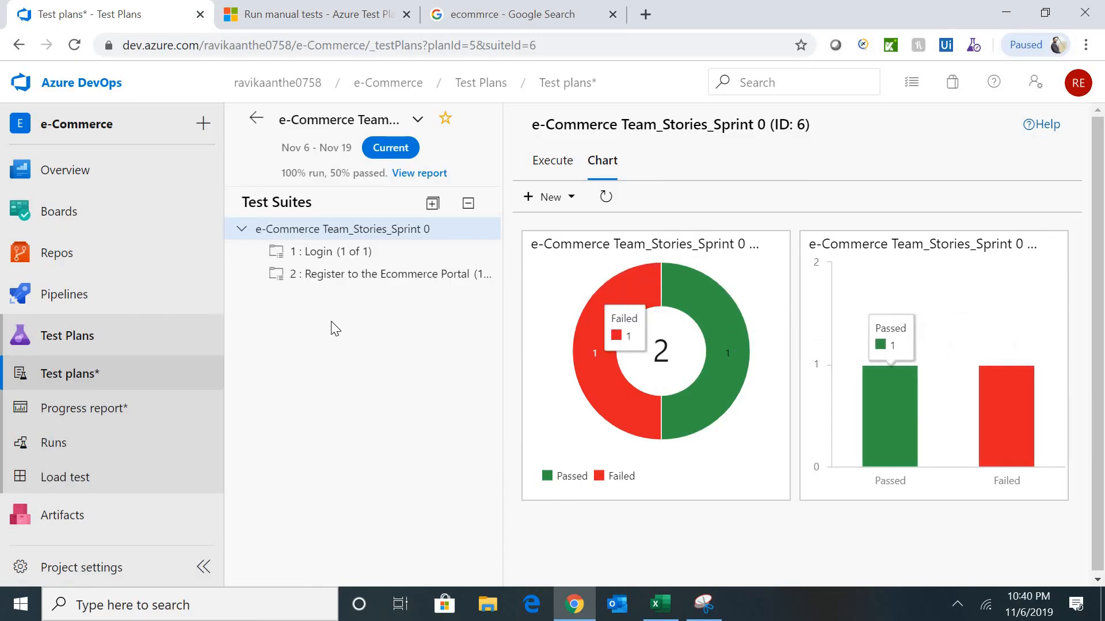
mouse_move(581, 352)
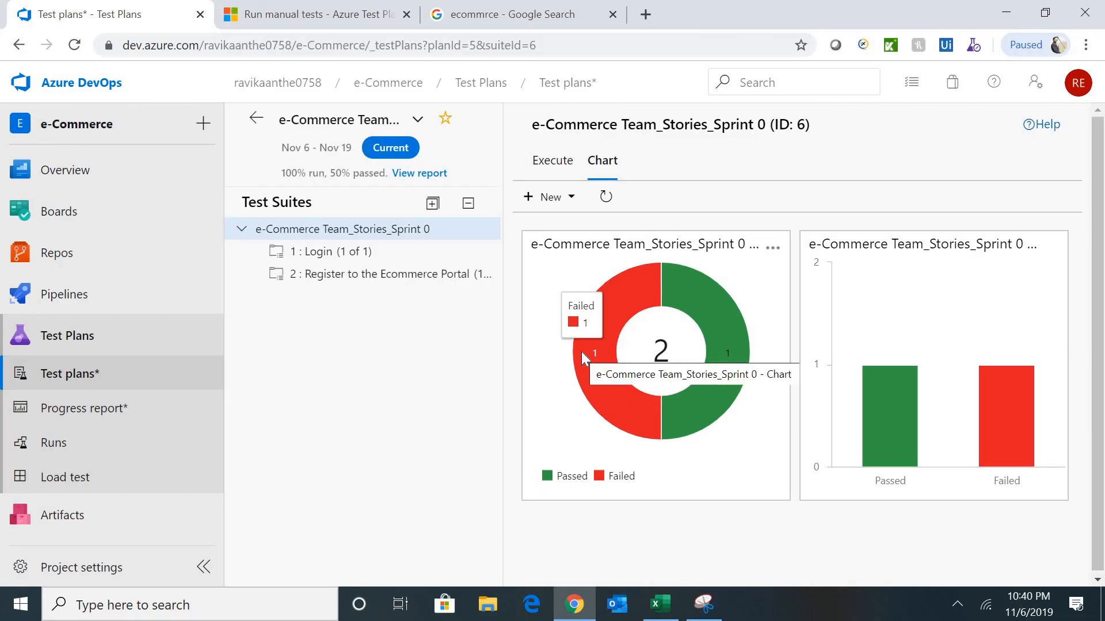
- Go to Boards > Sprints and review the Sprint 0 taskboard with task 11 in To Do and task 12 In Progress
click(64, 211)
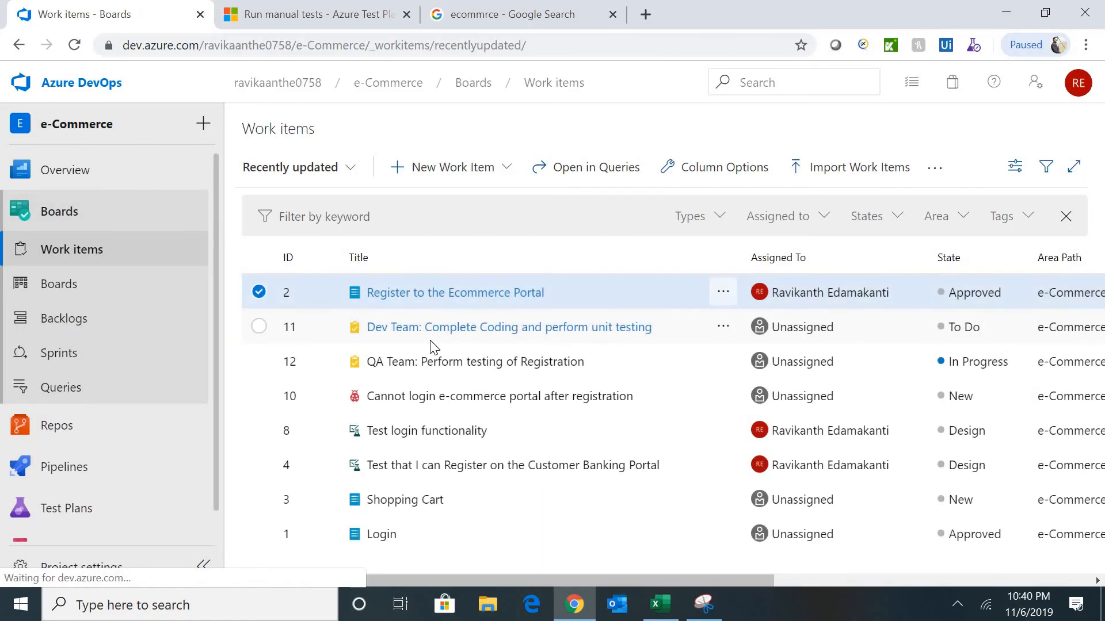
click(86, 291)
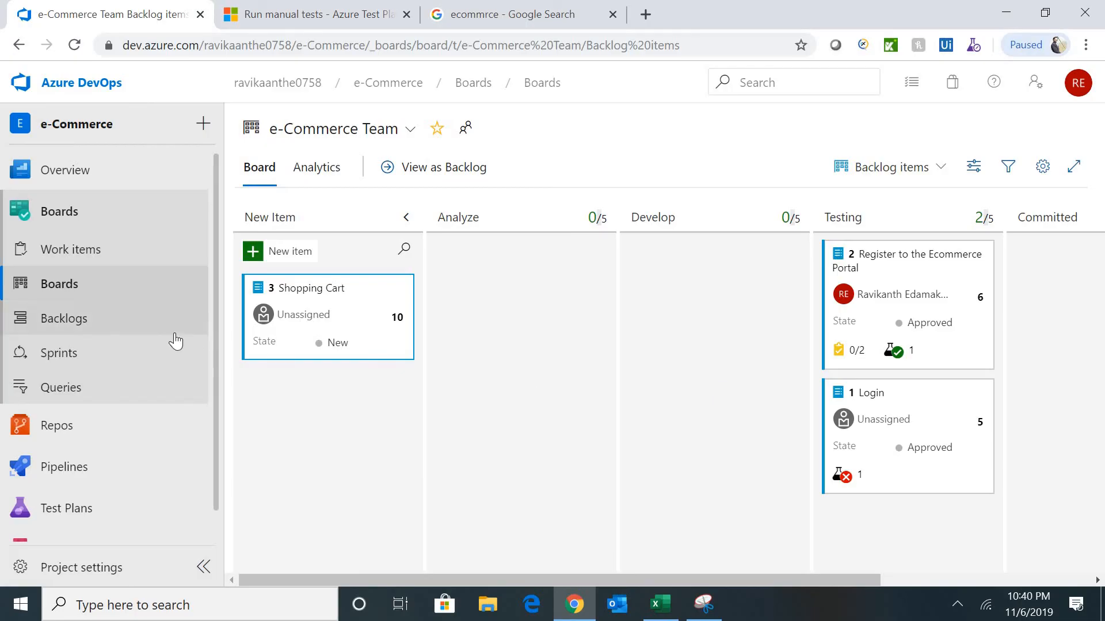
click(69, 357)
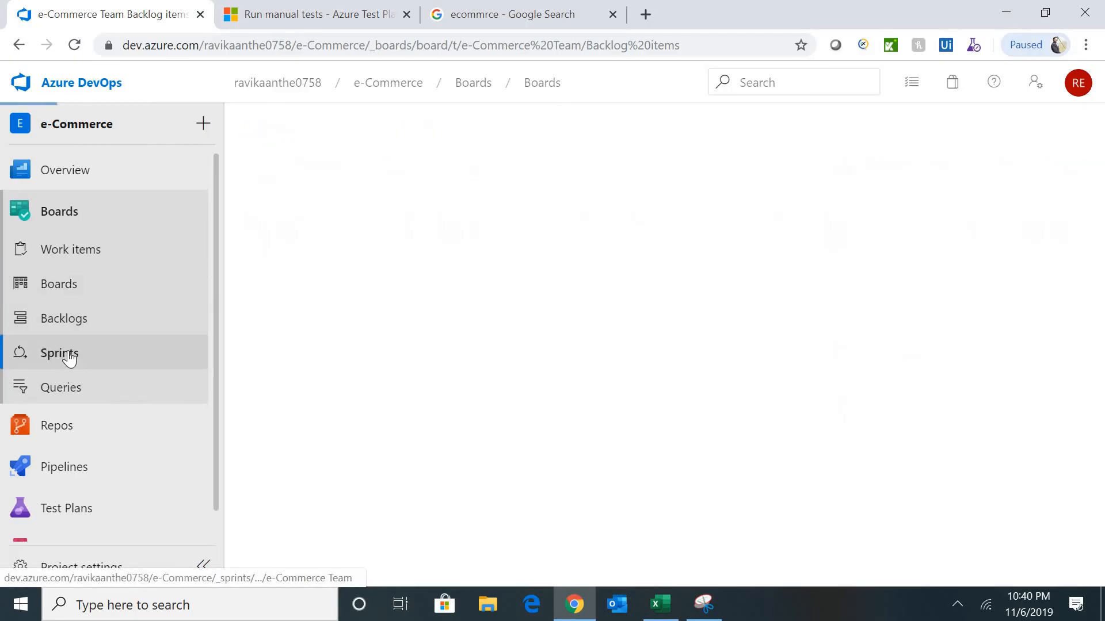
mouse_move(201, 440)
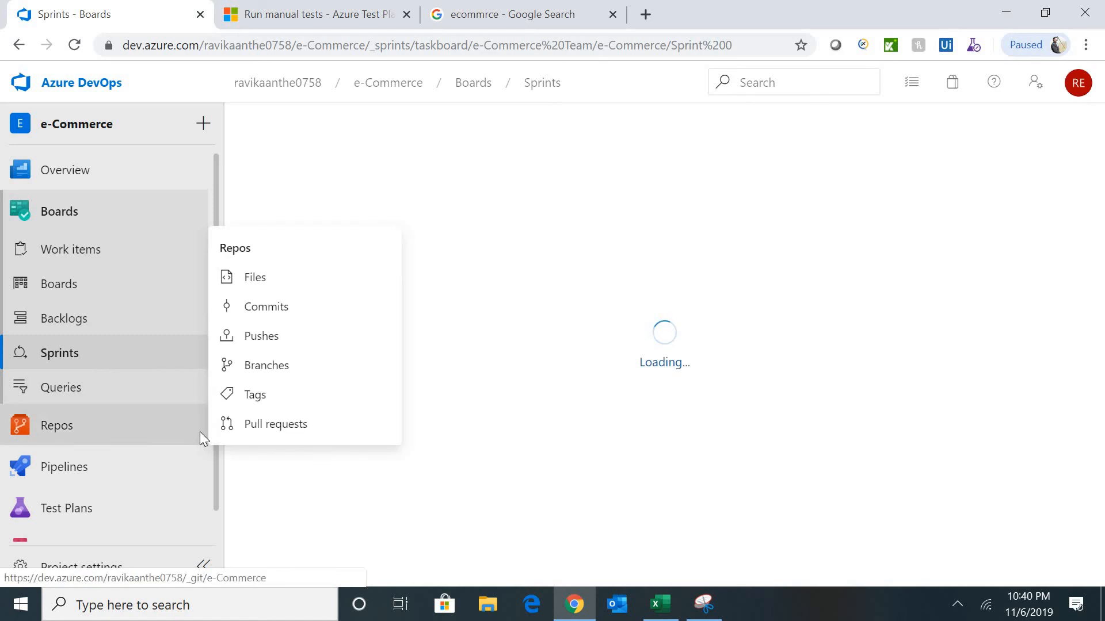
mouse_move(89, 489)
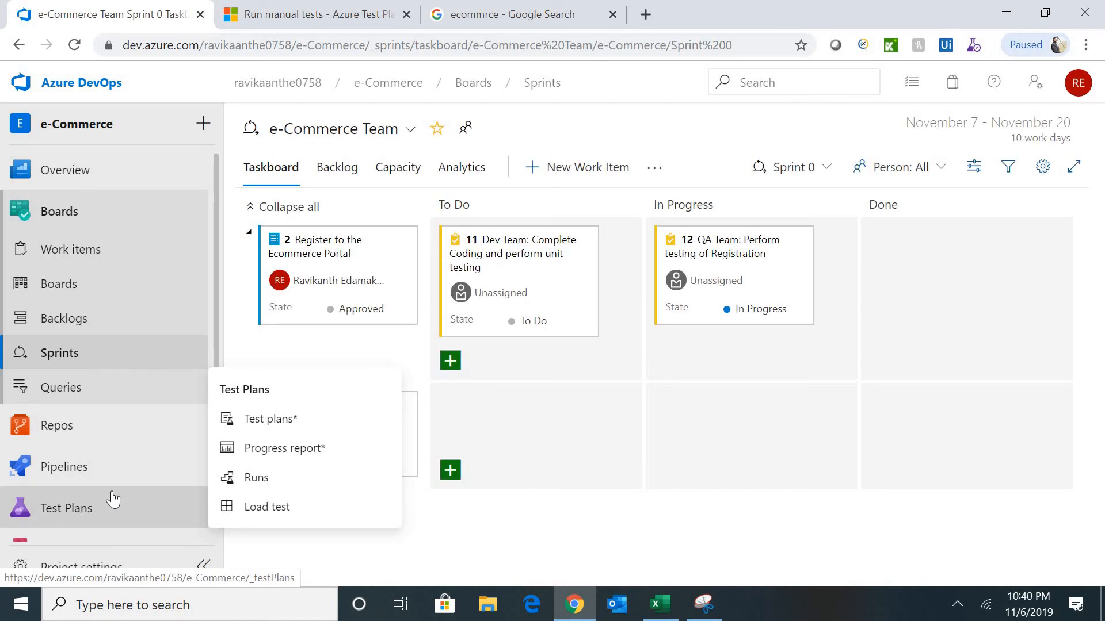
mouse_move(131, 485)
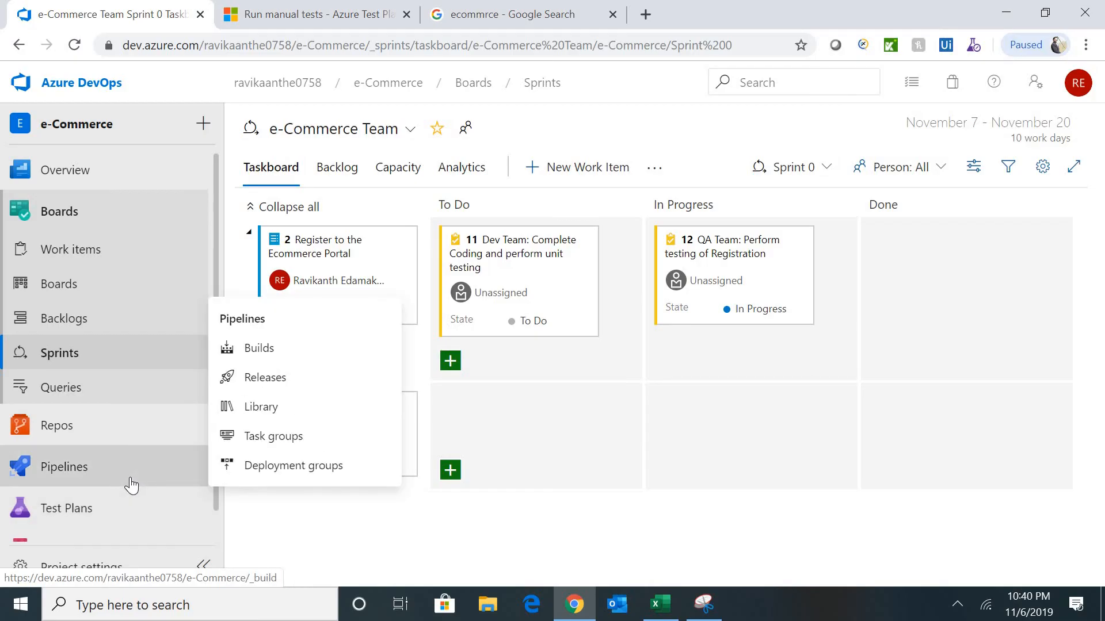